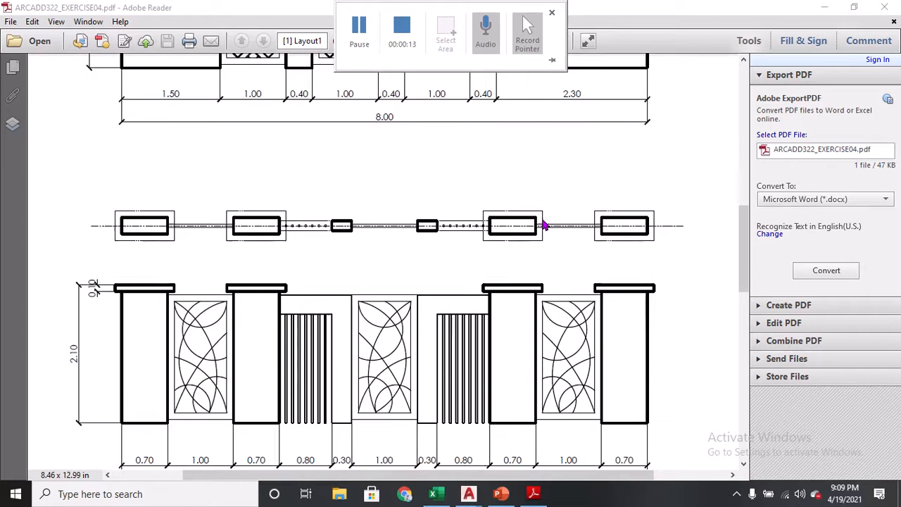
Examine the elevations and overall length dimensions of the three perimeter fence designs in the exercise PDF
scroll(690, 253, "down", 1)
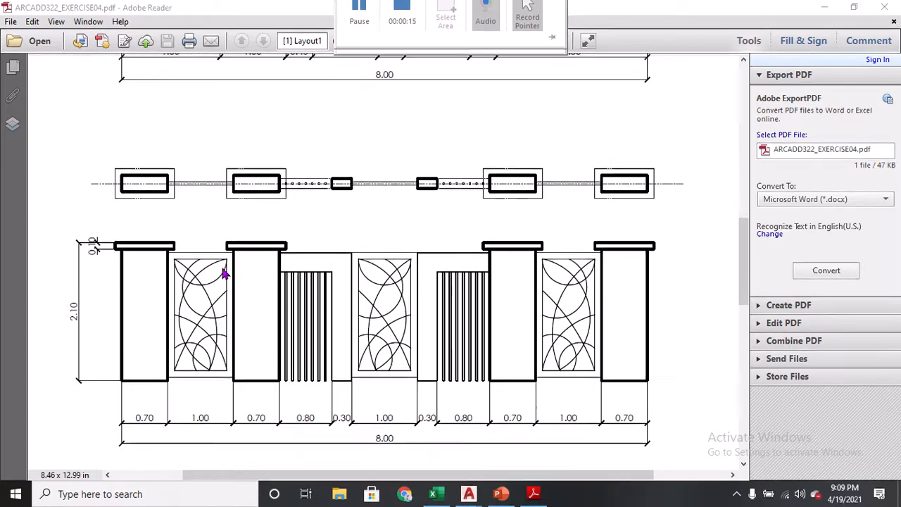
scroll(224, 271, "down", 3)
scroll(219, 274, "down", 8)
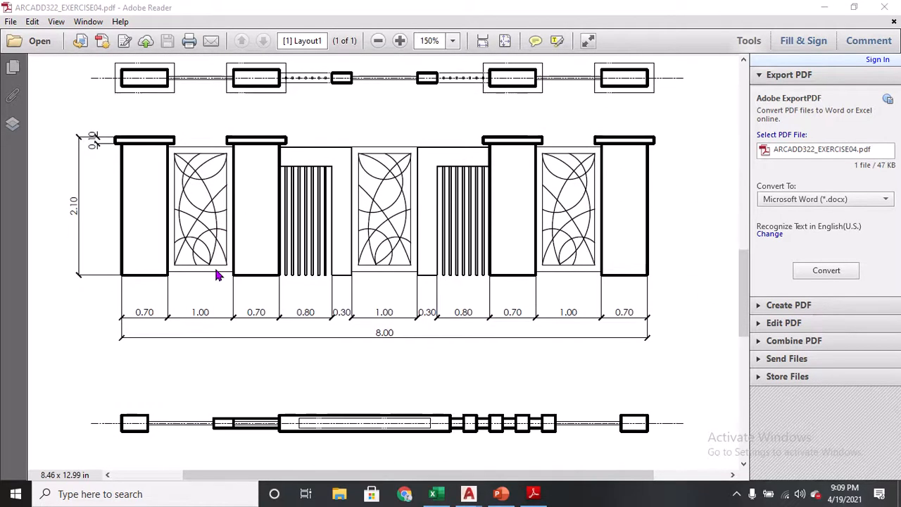
scroll(225, 272, "down", 1)
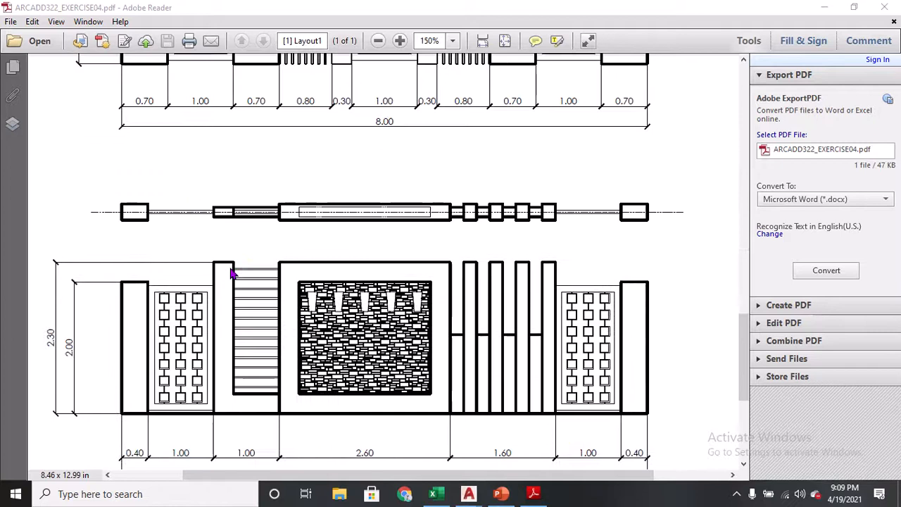
scroll(238, 319, "down", 2)
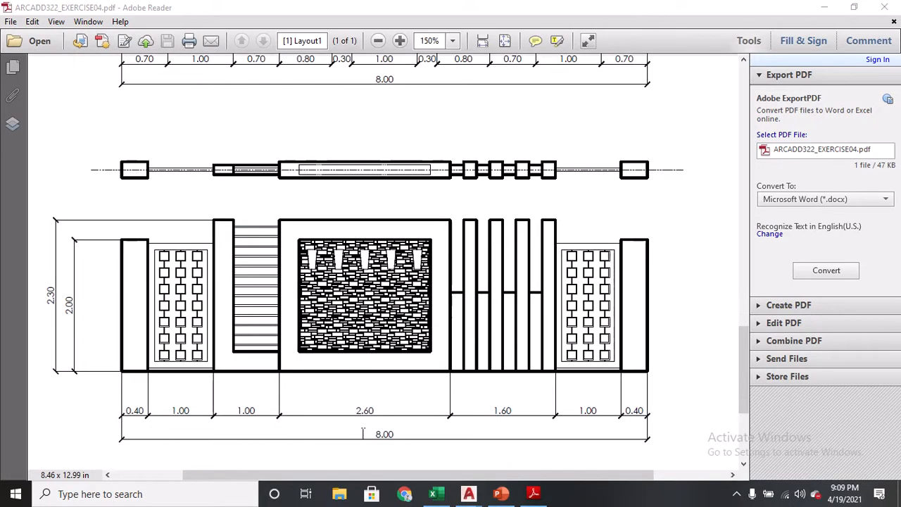
left_click_drag(364, 433, 418, 433)
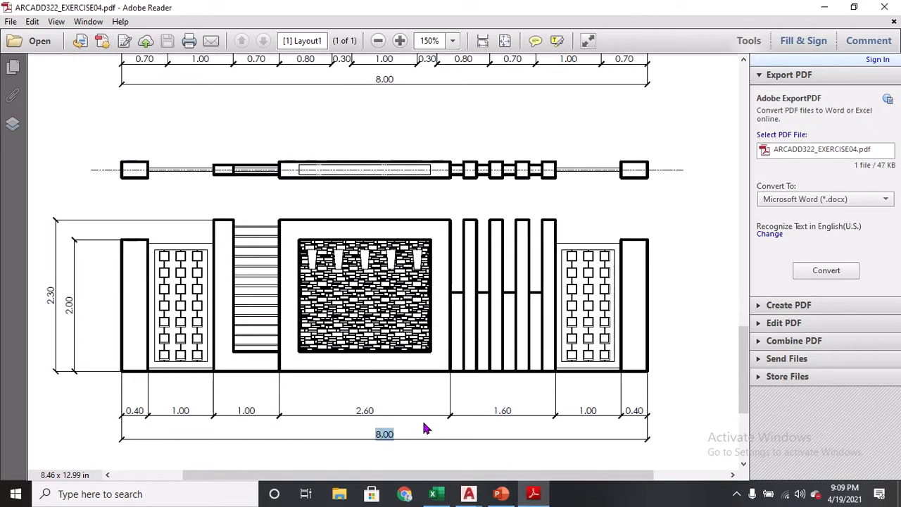
scroll(418, 366, "up", 4)
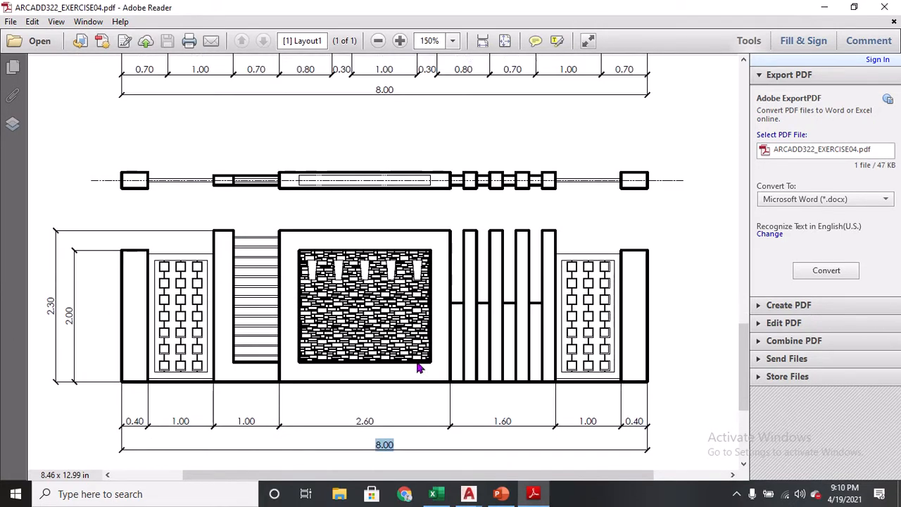
scroll(400, 185, "up", 2)
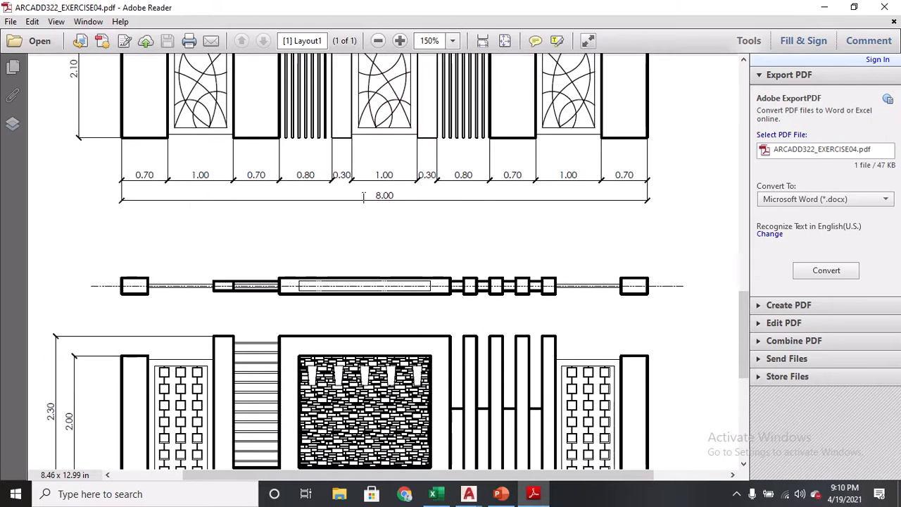
scroll(408, 207, "up", 6)
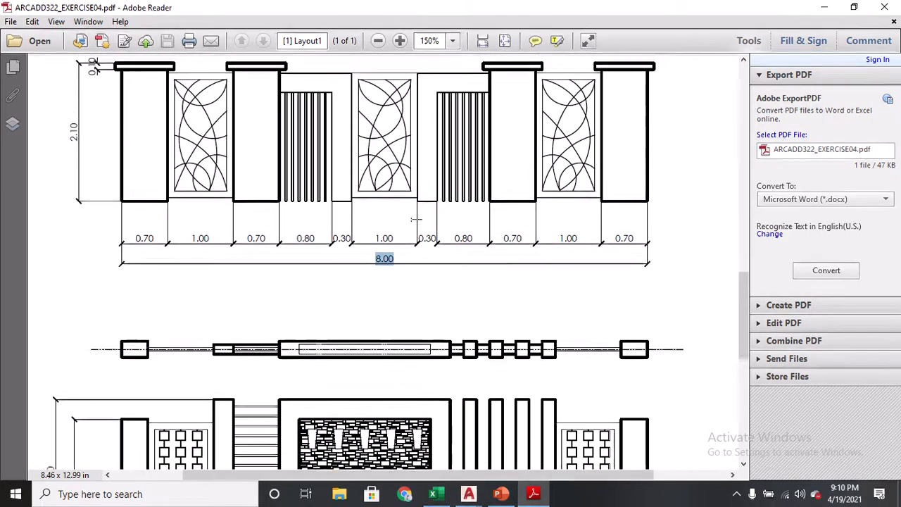
scroll(419, 225, "up", 8)
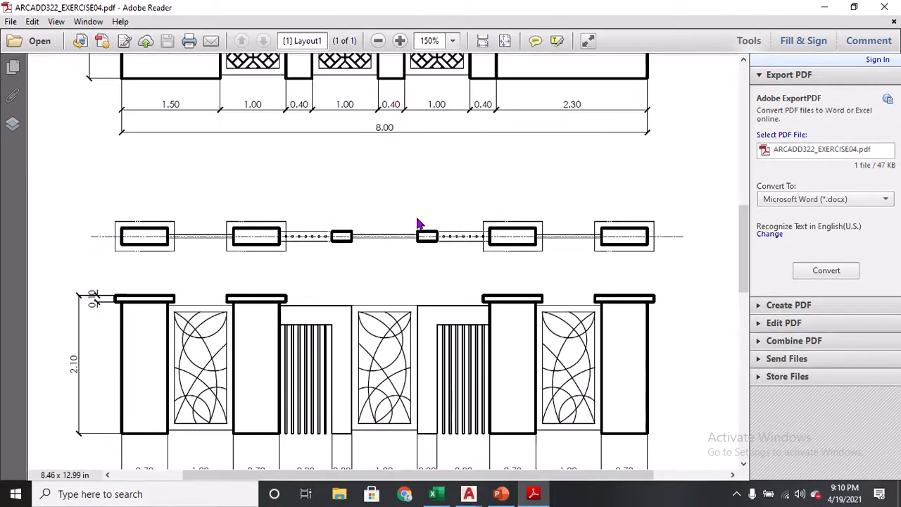
scroll(415, 218, "up", 7)
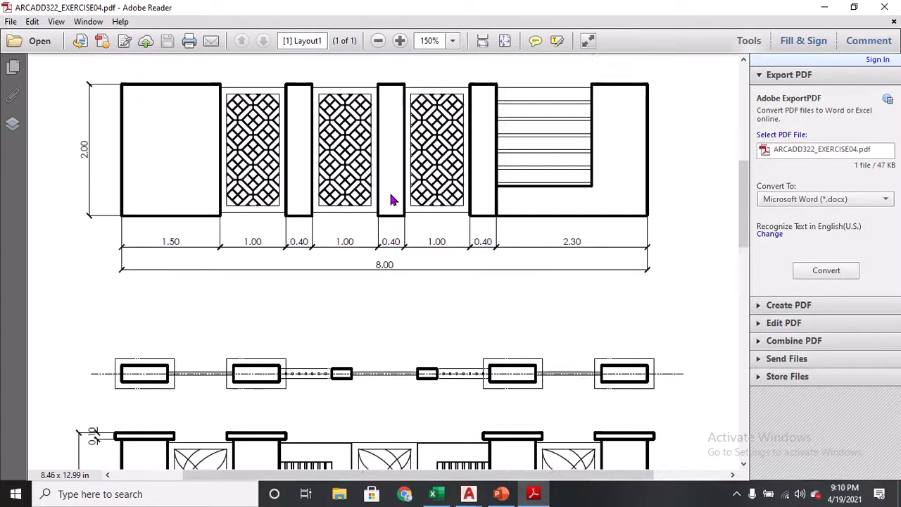
scroll(392, 202, "up", 5)
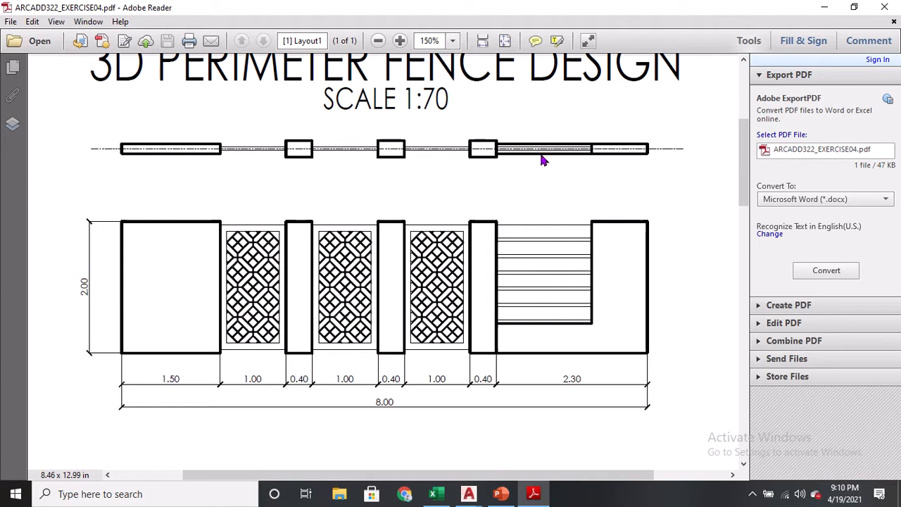
Compare the plan view of each fence with its elevation, going from the first design to the third
scroll(596, 169, "down", 3)
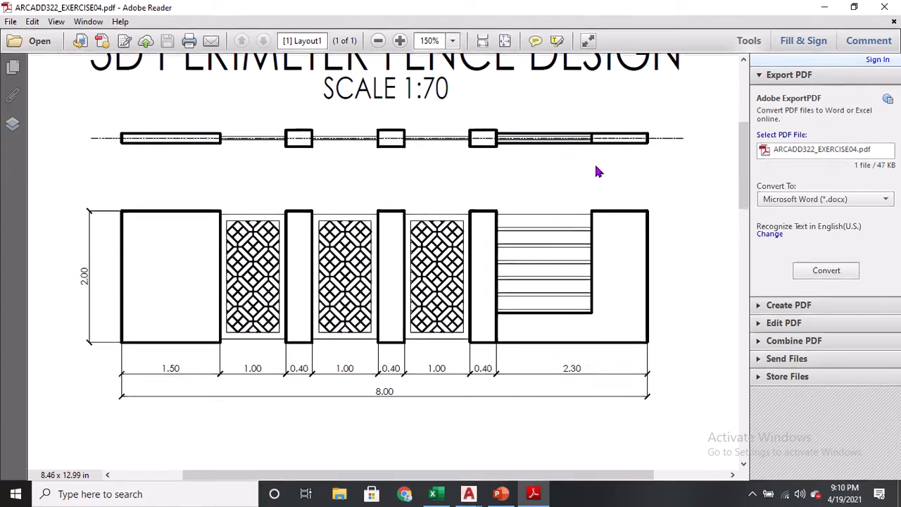
scroll(596, 171, "down", 3)
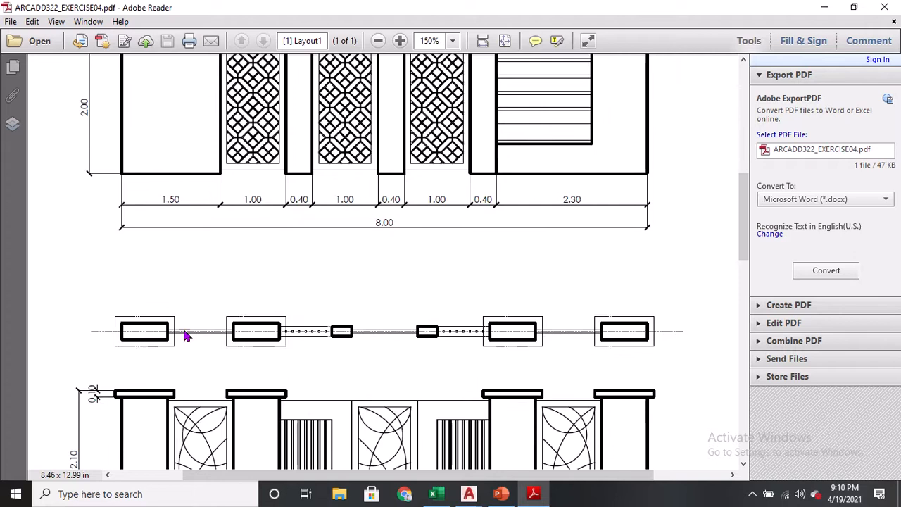
scroll(308, 331, "down", 6)
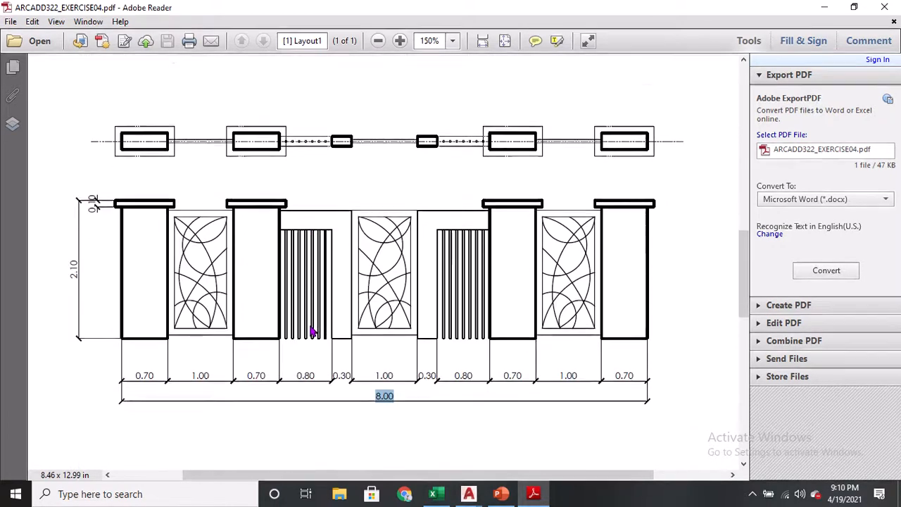
scroll(305, 324, "down", 1)
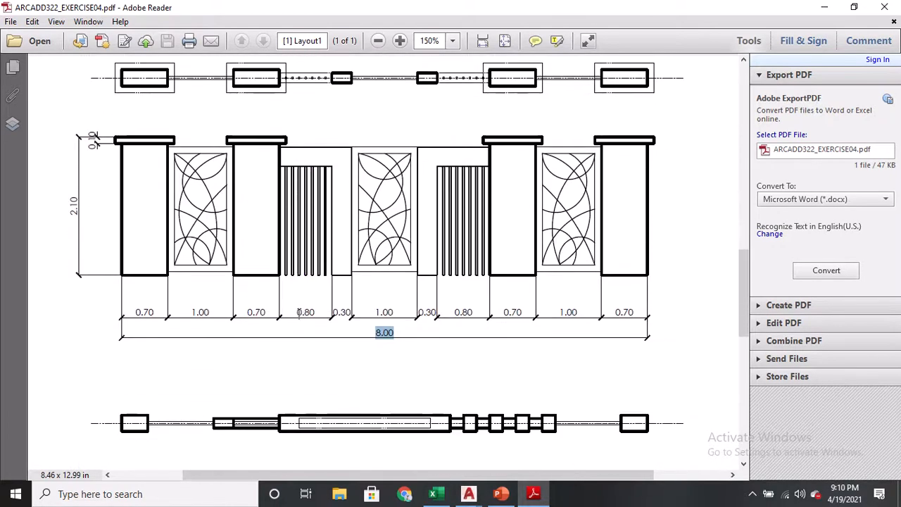
scroll(299, 313, "down", 5)
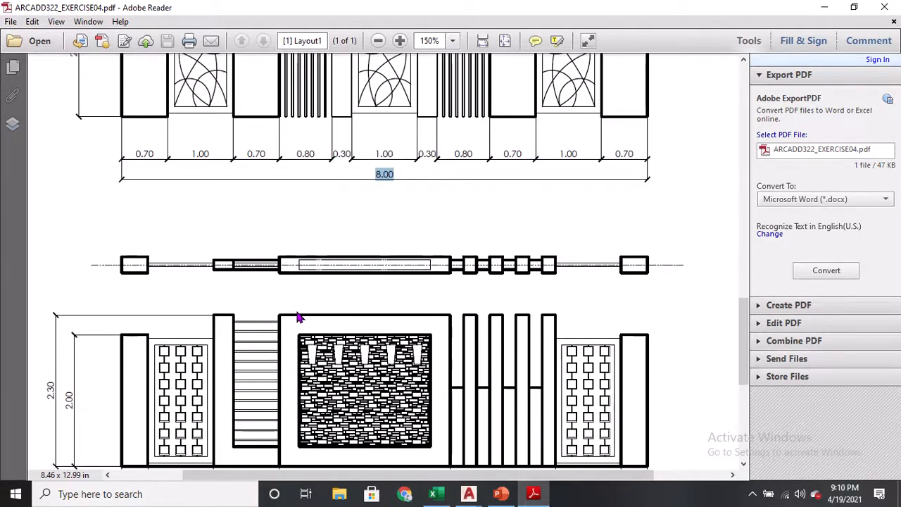
scroll(299, 318, "down", 1)
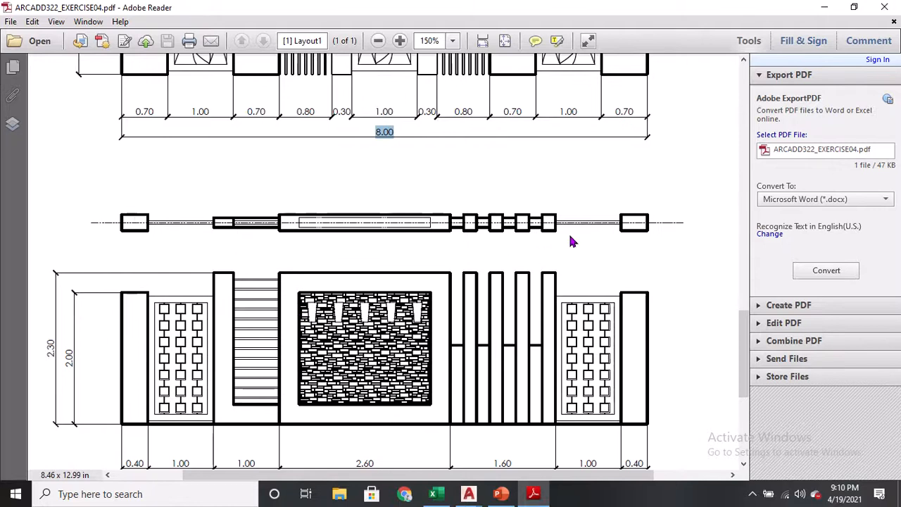
scroll(202, 402, "down", 1)
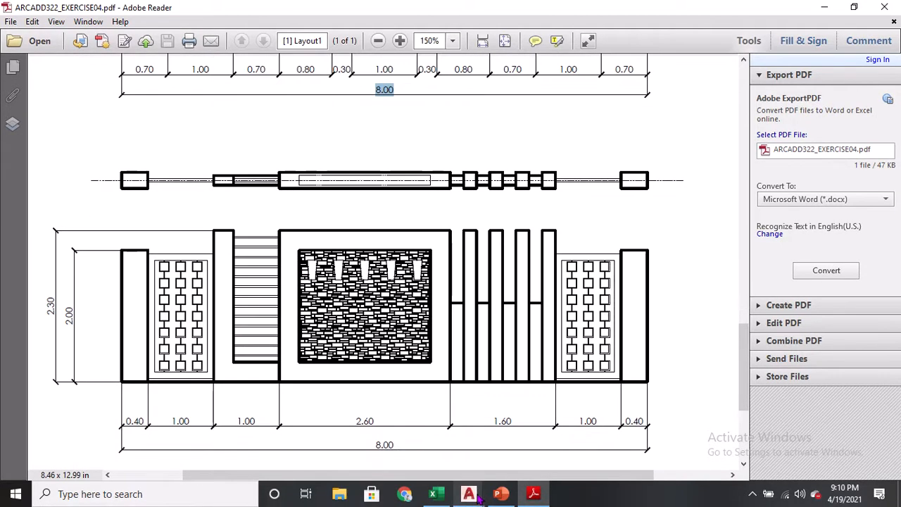
Switch to the SURNAME_ARCADD322_EXECISES drawing in AutoCAD and maximize its window
mouse_move(477, 496)
left_click(539, 366)
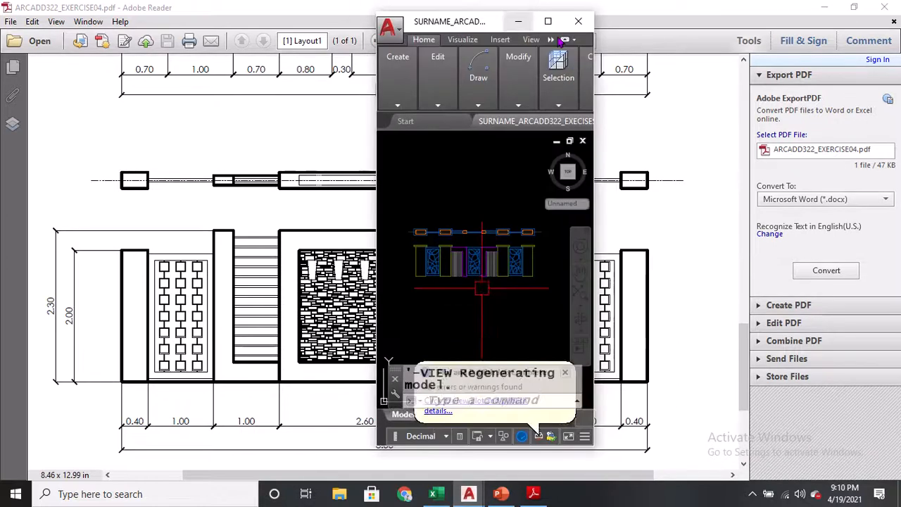
left_click(547, 21)
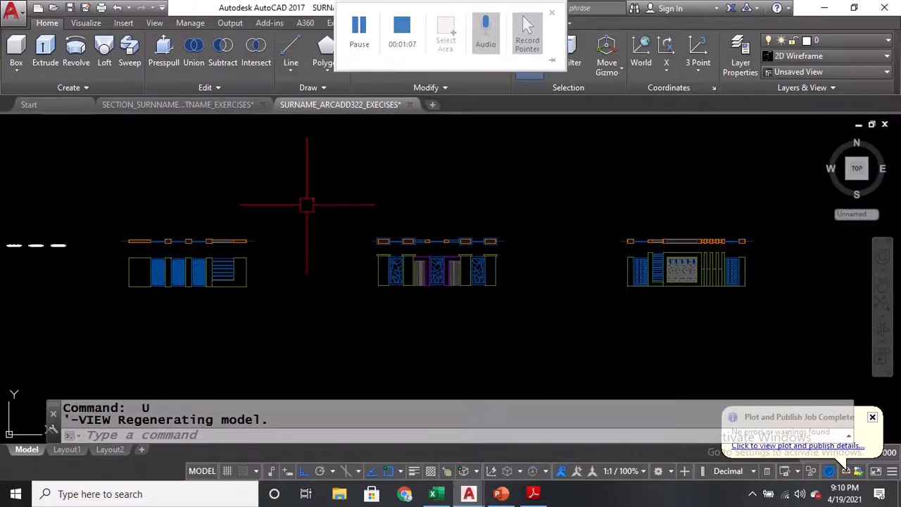
Inspect the plans and elevations of the three fence designs in model space
middle_click_drag(231, 291, 268, 291)
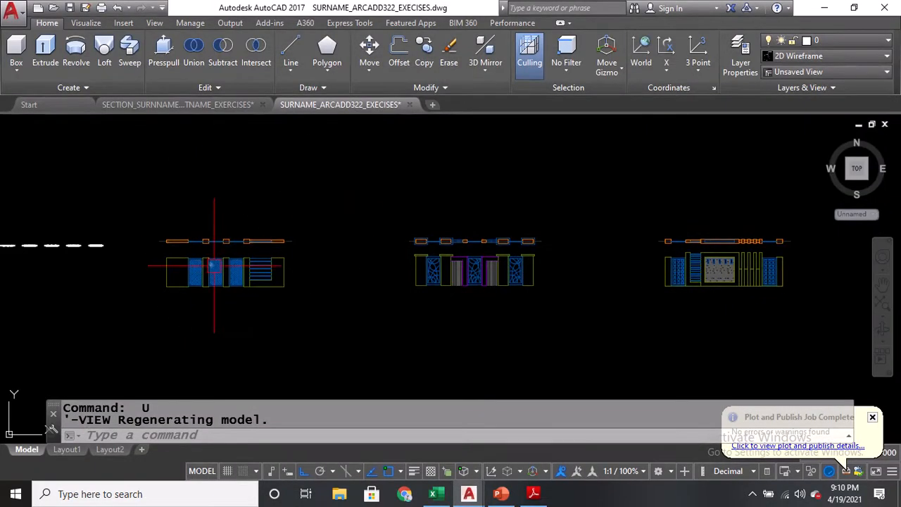
scroll(214, 265, "up", 4)
scroll(196, 242, "down", 1)
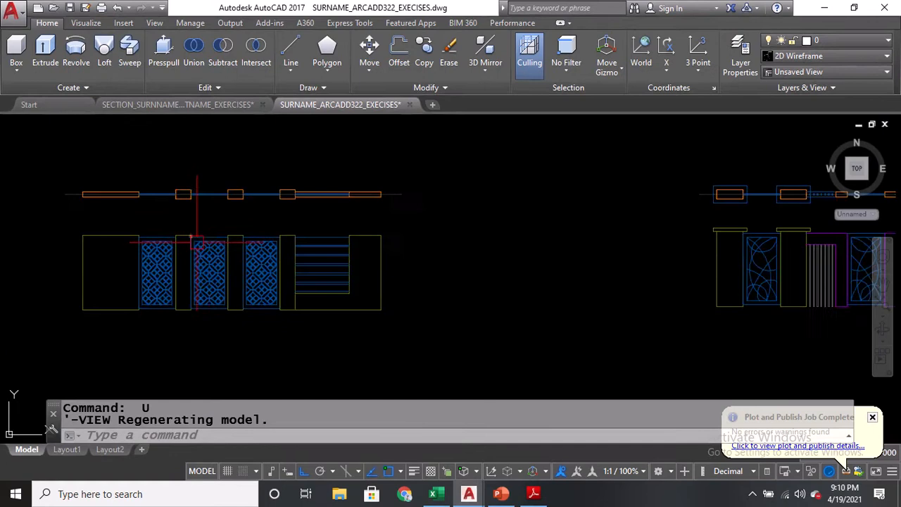
middle_click_drag(638, 313, 344, 318)
middle_click_drag(538, 211, 149, 214)
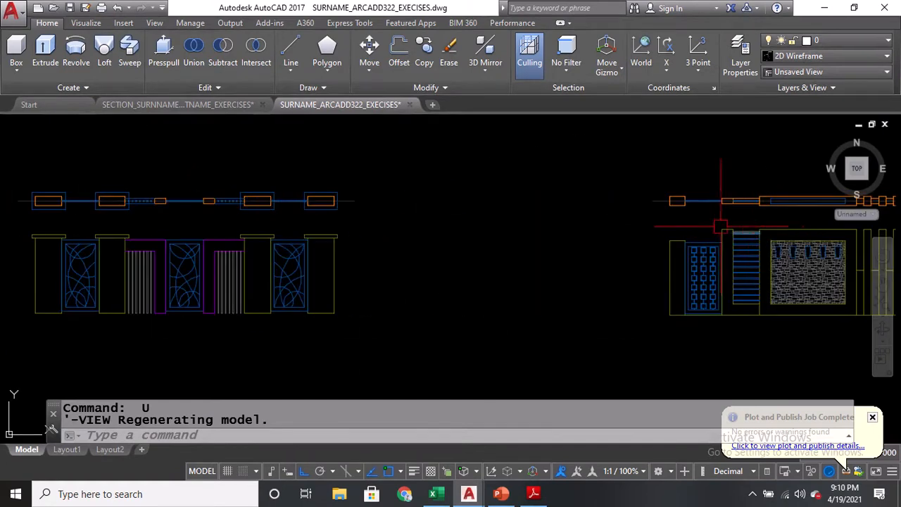
middle_click_drag(654, 228, 469, 222)
middle_click_drag(137, 220, 864, 226)
middle_click_drag(364, 225, 787, 194)
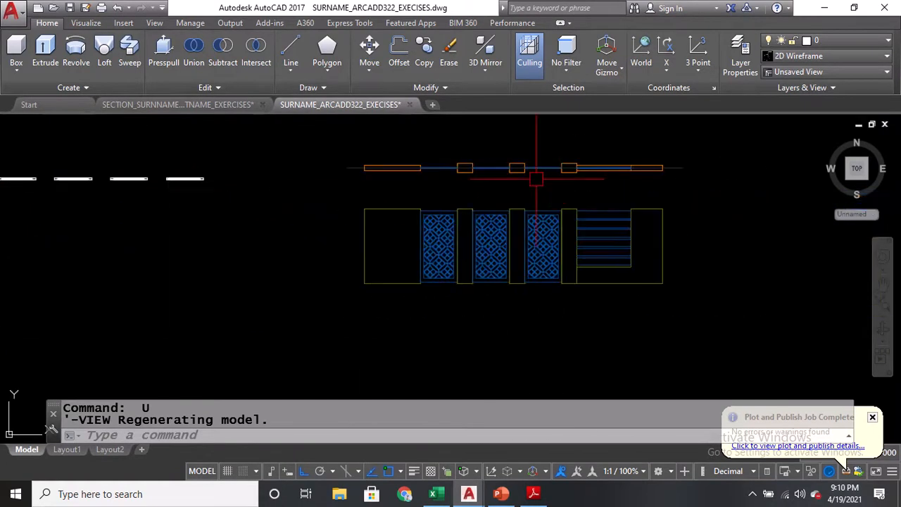
scroll(542, 187, "up", 2)
scroll(552, 204, "down", 4)
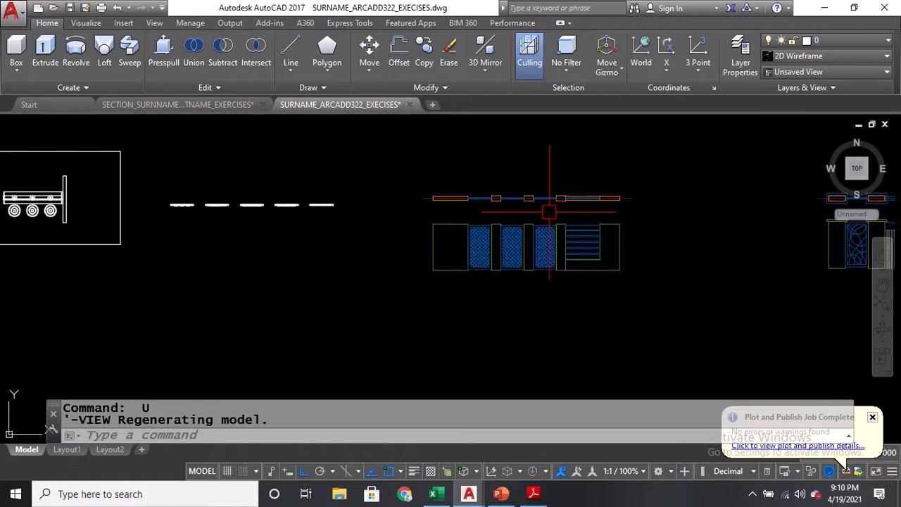
Change the model view from Top to SW Isometric for the first fence design
scroll(550, 212, "up", 4)
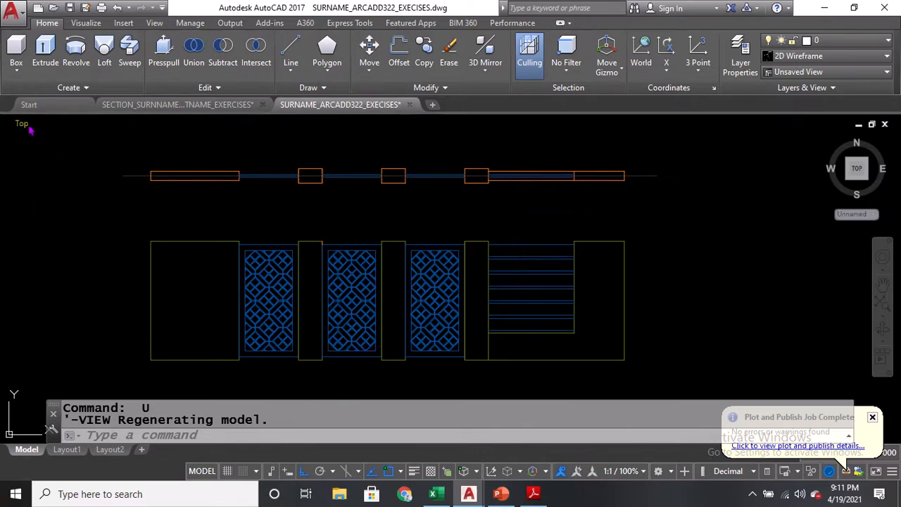
left_click(22, 124)
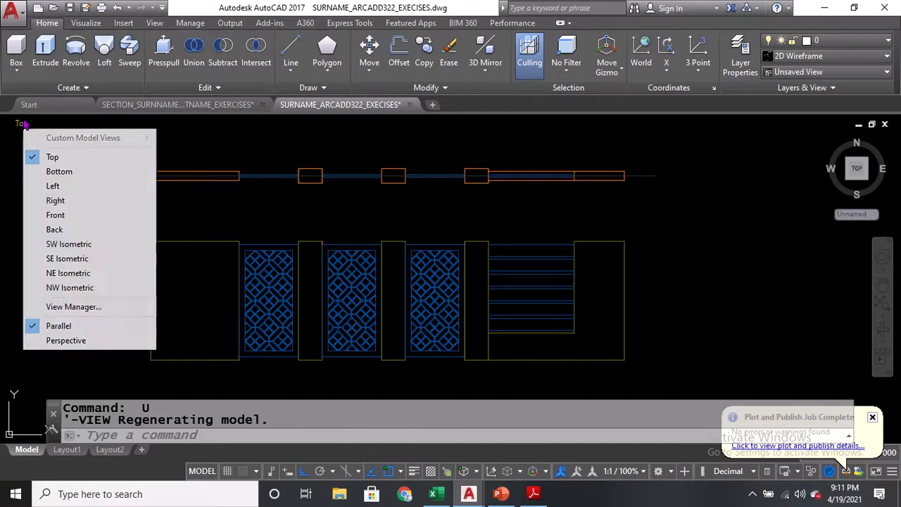
left_click(68, 245)
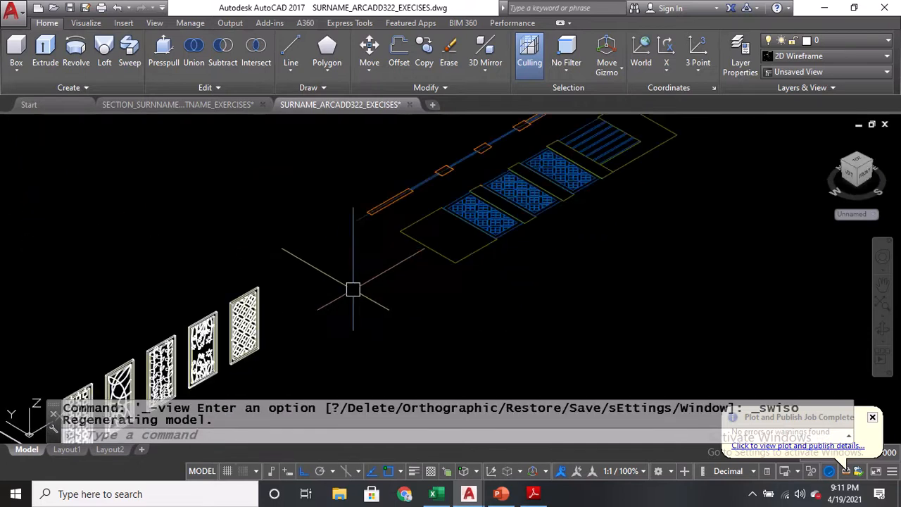
Draw an L-shaped 3D polyline with two segments on the ground in front of the first fence's elevation
type("3p")
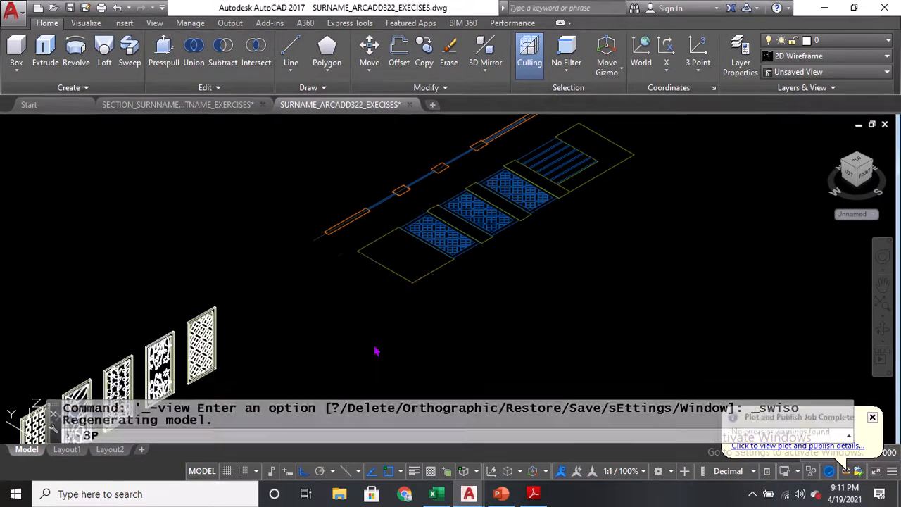
key("Return")
left_click(366, 304)
left_click(442, 346)
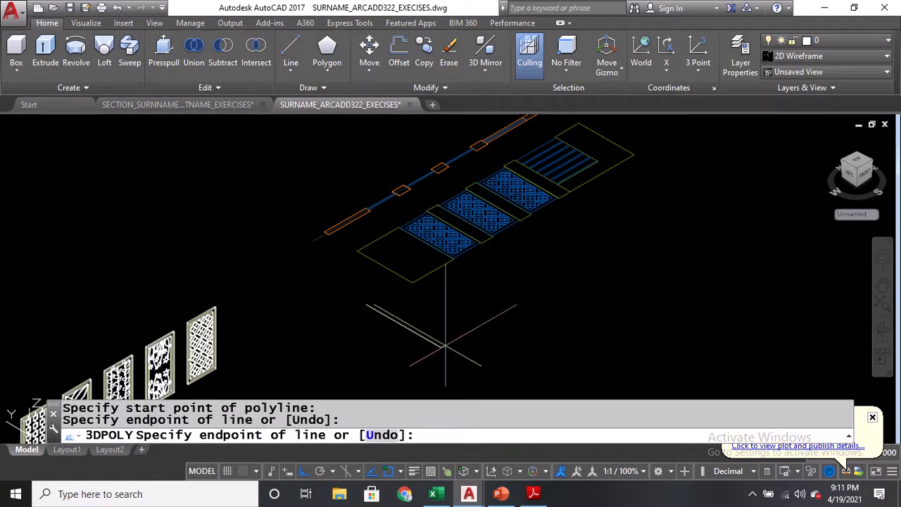
left_click(700, 220)
key("Return")
middle_click_drag(567, 240, 554, 264)
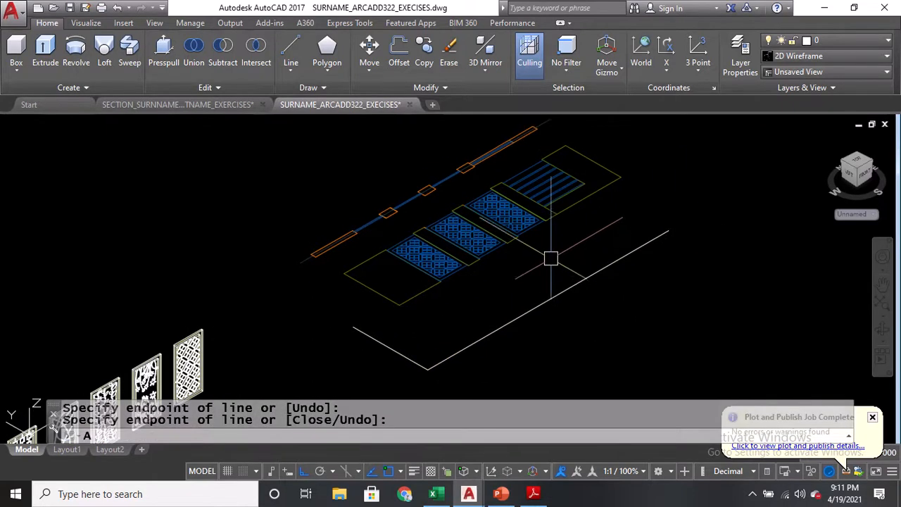
type("al")
key("Return")
left_click(481, 309)
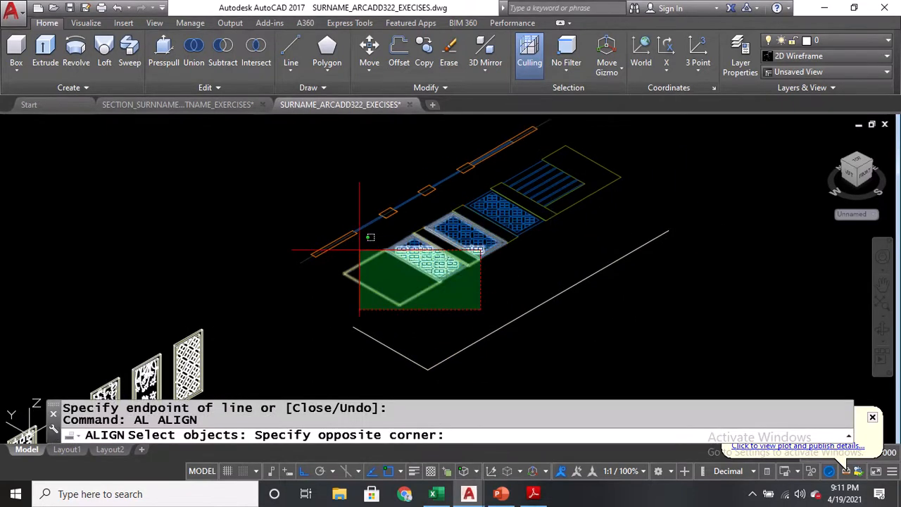
left_click(360, 249)
scroll(483, 254, "up", 4)
left_click(524, 286)
left_click(291, 177)
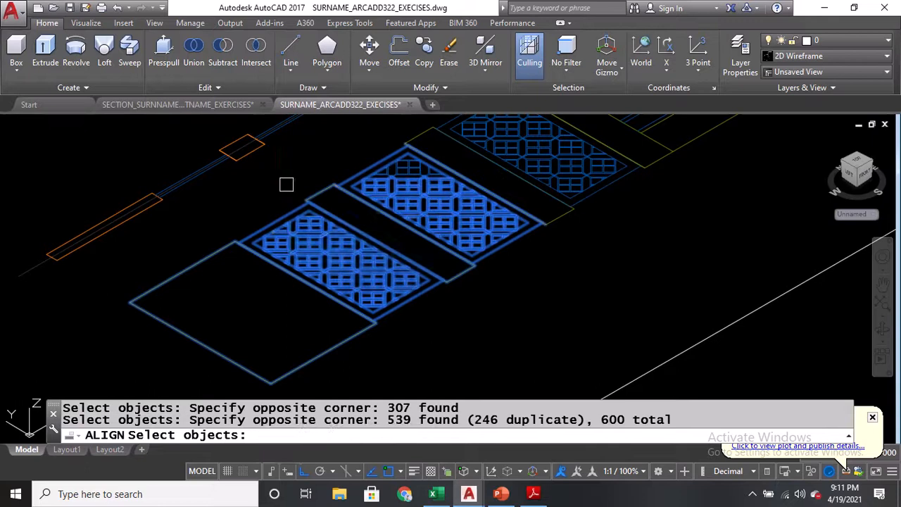
left_click(427, 341)
left_click(279, 190)
middle_click_drag(515, 233, 455, 299)
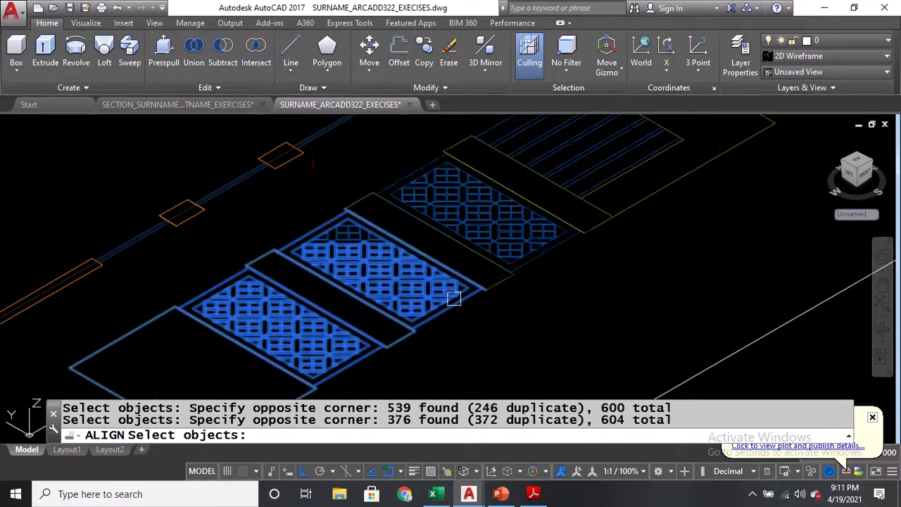
left_click(497, 308)
left_click(306, 204)
middle_click_drag(437, 219, 340, 250)
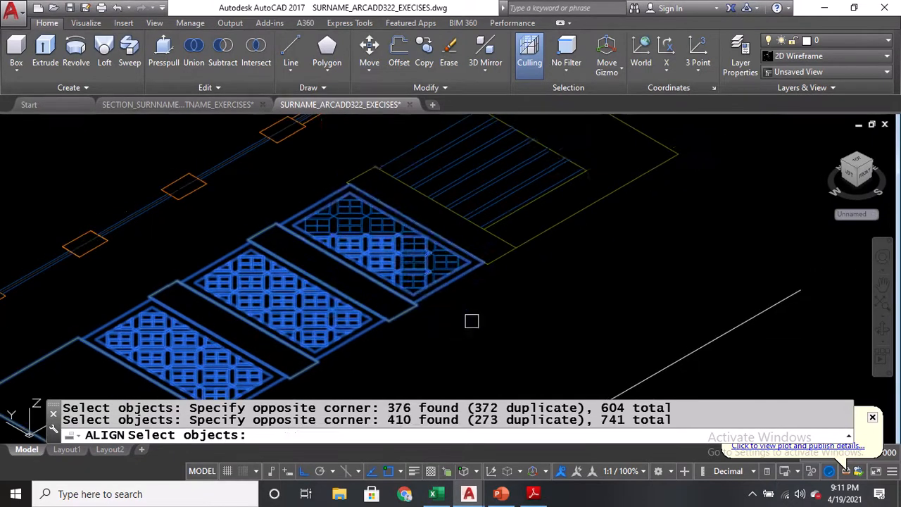
left_click(467, 318)
left_click(306, 167)
middle_click_drag(531, 227, 469, 271)
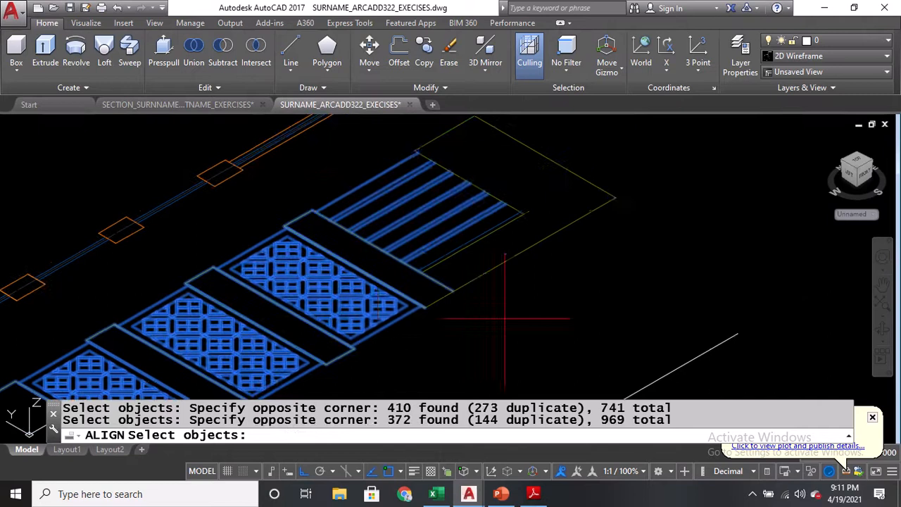
left_click(505, 318)
left_click(392, 169)
middle_click_drag(481, 193, 481, 231)
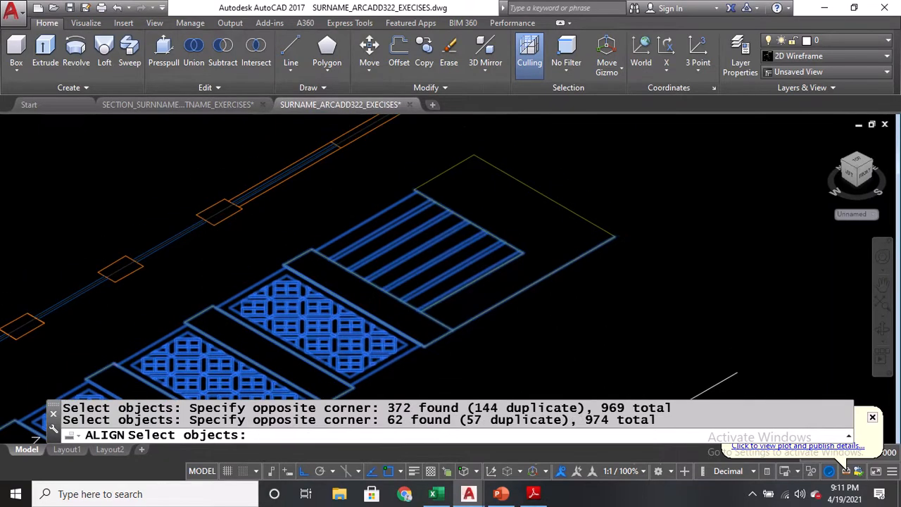
left_click(590, 172)
left_click(435, 252)
scroll(466, 204, "down", 2)
middle_click_drag(475, 193, 548, 192)
middle_click_drag(459, 300, 473, 268)
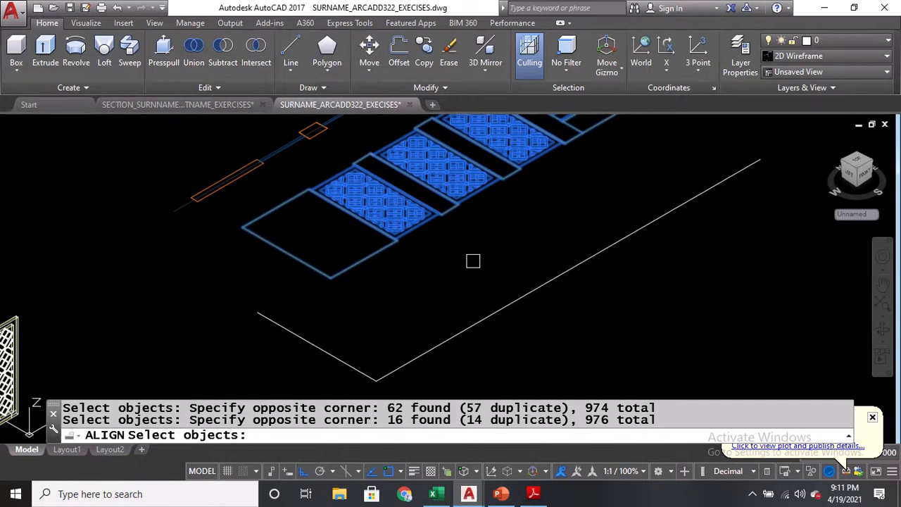
scroll(473, 260, "down", 2)
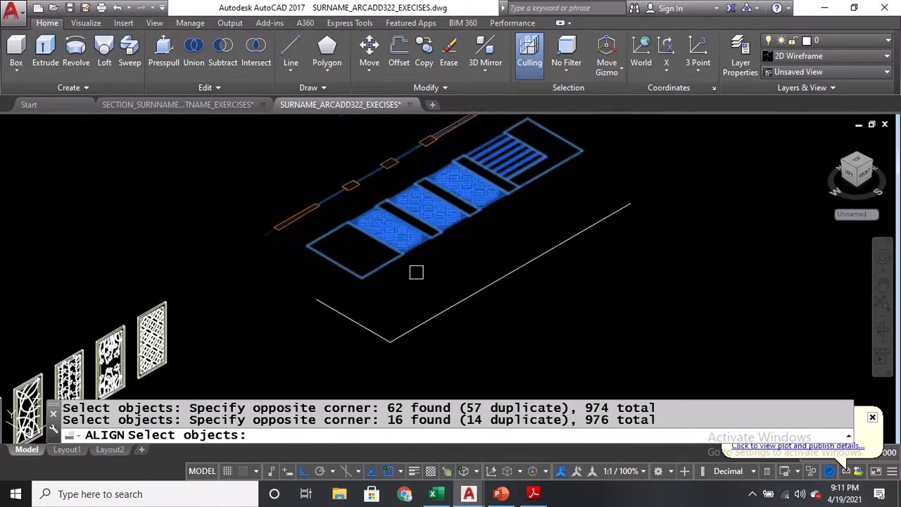
middle_click_drag(414, 272, 394, 255)
scroll(393, 254, "up", 1)
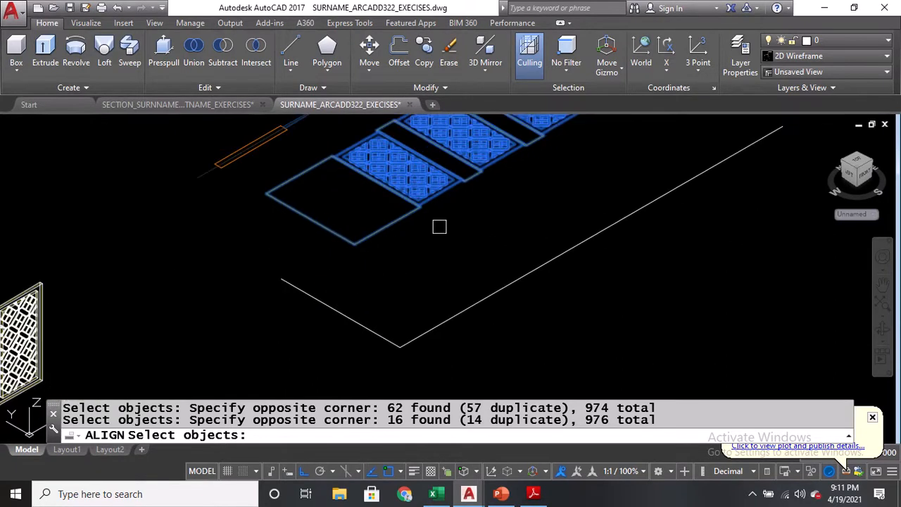
scroll(467, 205, "up", 1)
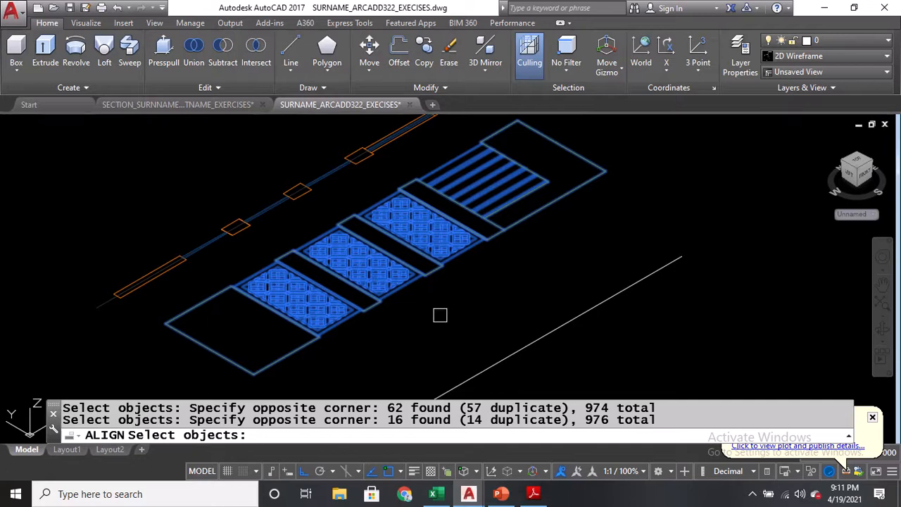
key("Return")
middle_click_drag(428, 322, 451, 248)
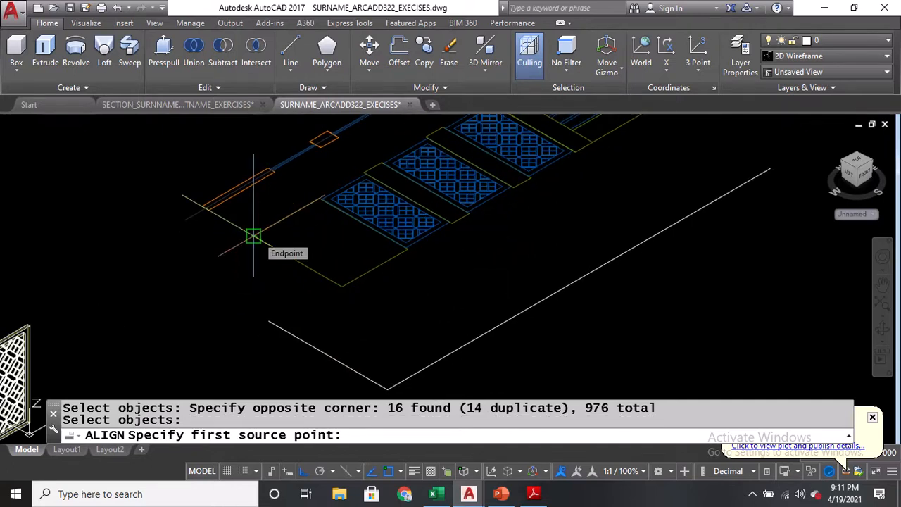
key("Escape")
Erase the L-shaped 3D polyline lying on the ground in front of the first fence's elevation
scroll(356, 326, "down", 2)
left_click(350, 328)
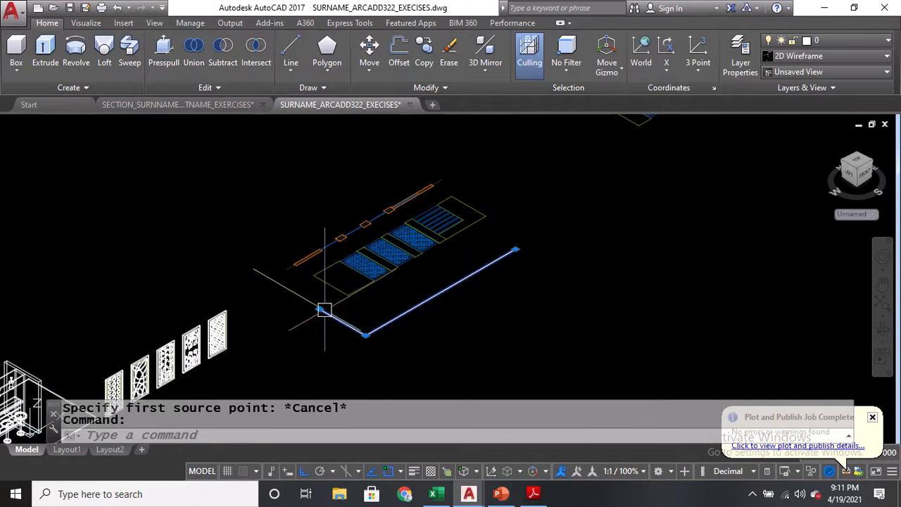
type("E")
key("Return")
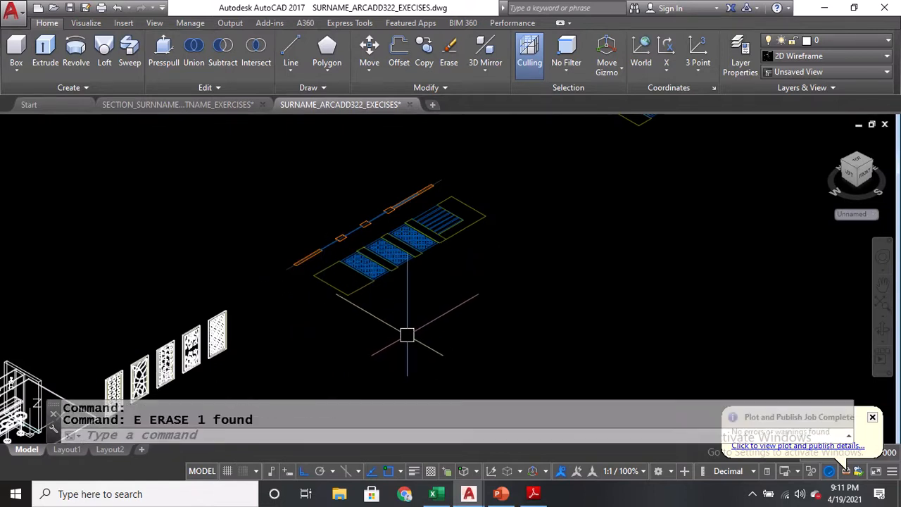
Draw a 3D polyline in front of the first fence with a vertical segment downward and a ground segment parallel to the fence
type("3P")
key("Return")
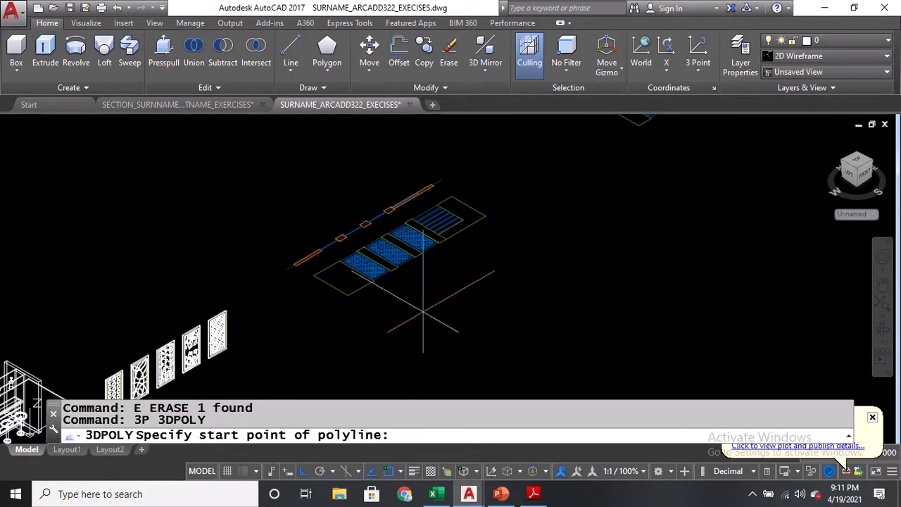
left_click(412, 319)
left_click(412, 363)
left_click(547, 289)
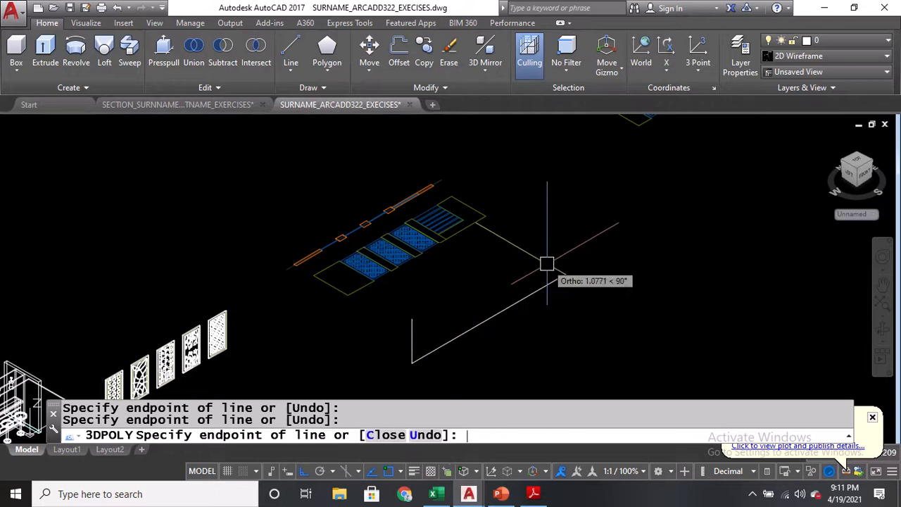
key("Return")
Align the whole first fence elevation upright, matching its top-left, bottom-left and bottom-right corners to the 3D polyline's top, corner and far end
type("AL")
key("Return")
scroll(405, 273, "up", 4)
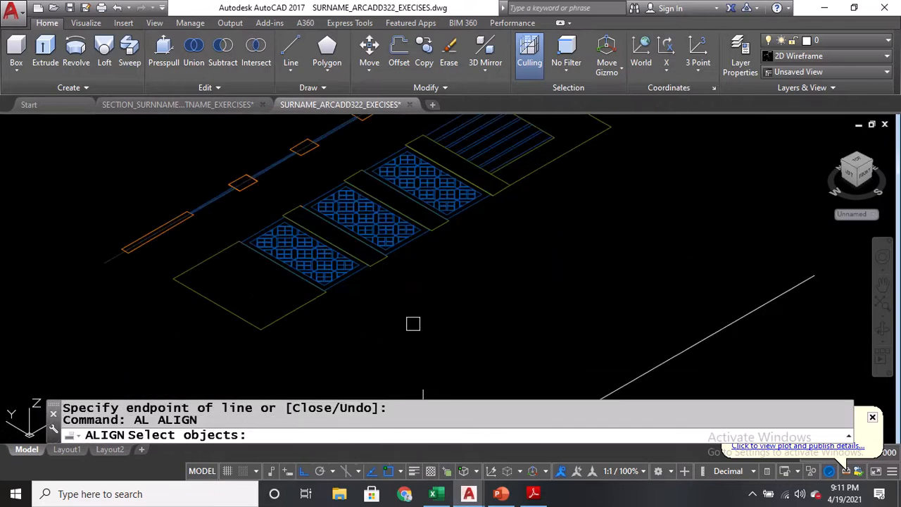
left_click(383, 304)
left_click(262, 252)
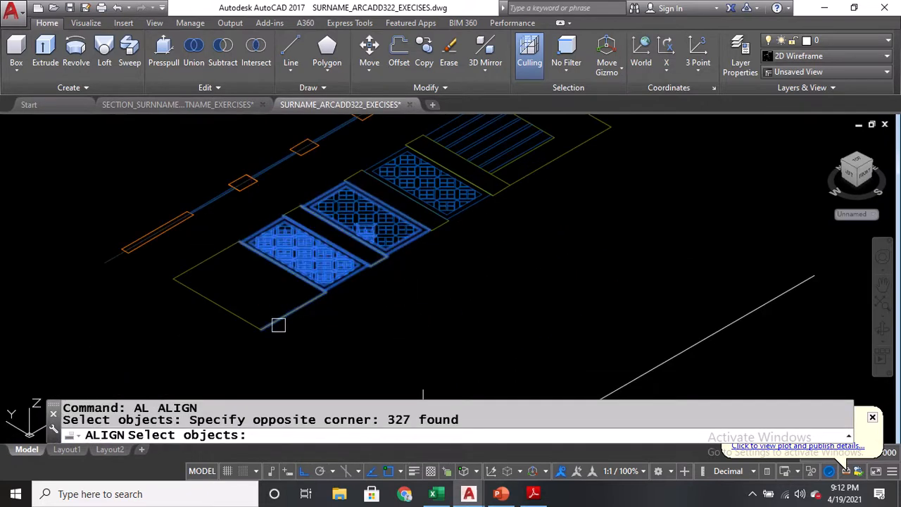
left_click(309, 378)
left_click(204, 262)
middle_click_drag(329, 303, 362, 322)
left_click(416, 368)
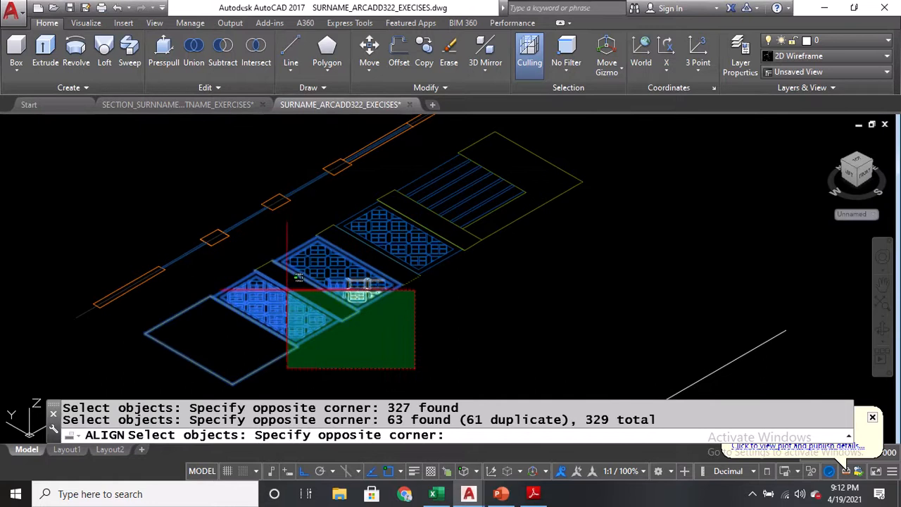
left_click(256, 261)
left_click(517, 307)
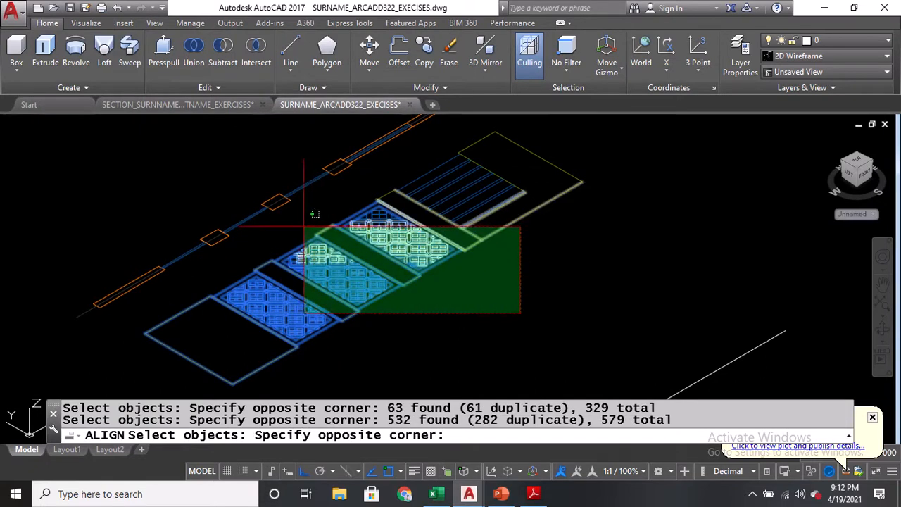
left_click(243, 185)
left_click(372, 176)
left_click(596, 251)
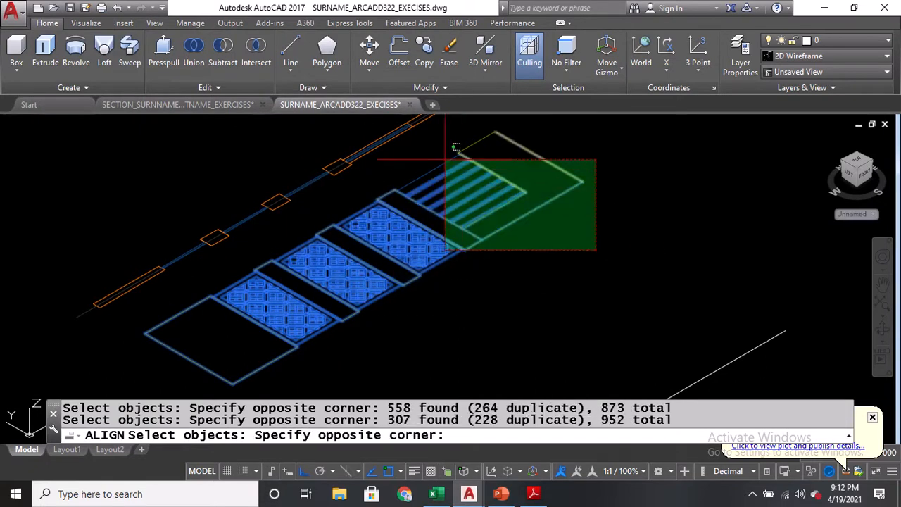
left_click(375, 115)
left_click(557, 143)
left_click(458, 191)
scroll(458, 191, "down", 2)
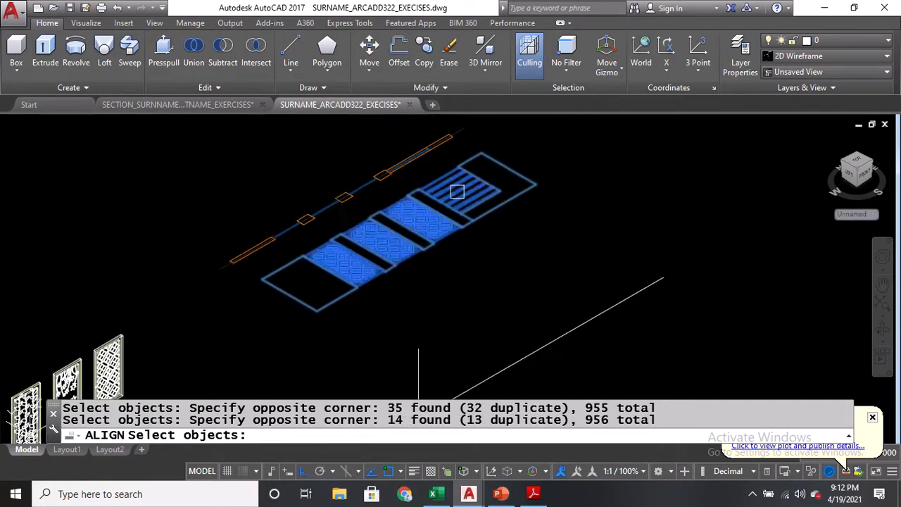
key("Return")
middle_click_drag(303, 271, 338, 207)
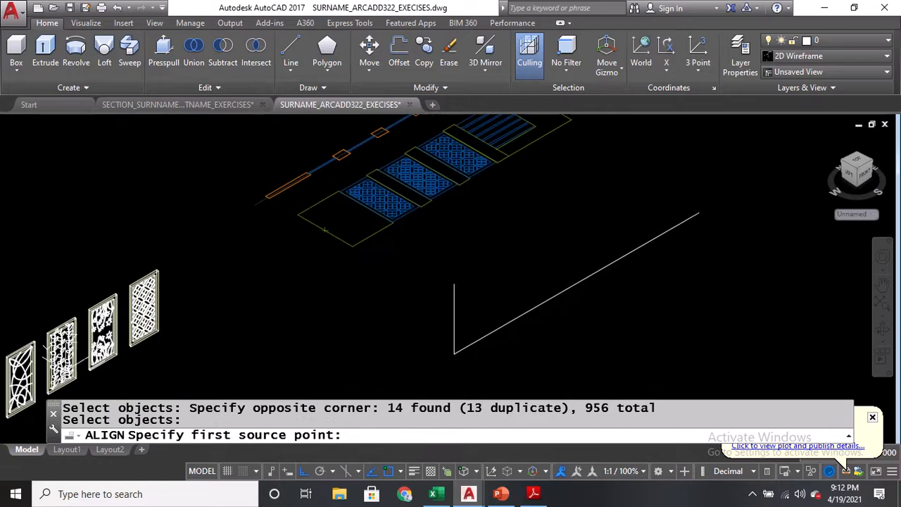
left_click(297, 215)
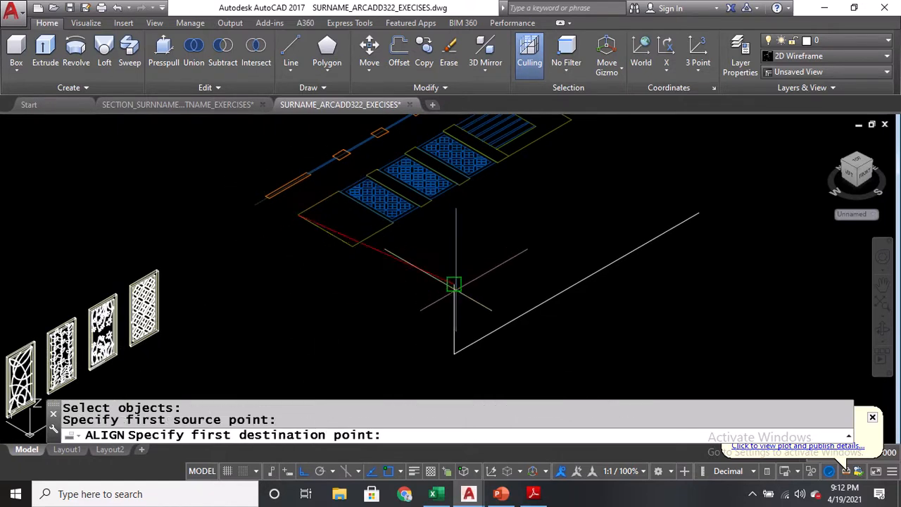
left_click(455, 284)
left_click(353, 247)
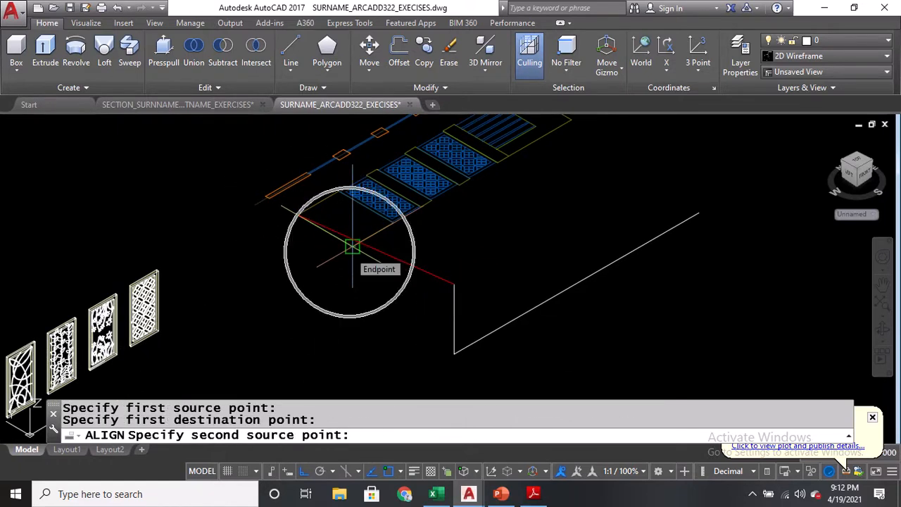
left_click(454, 355)
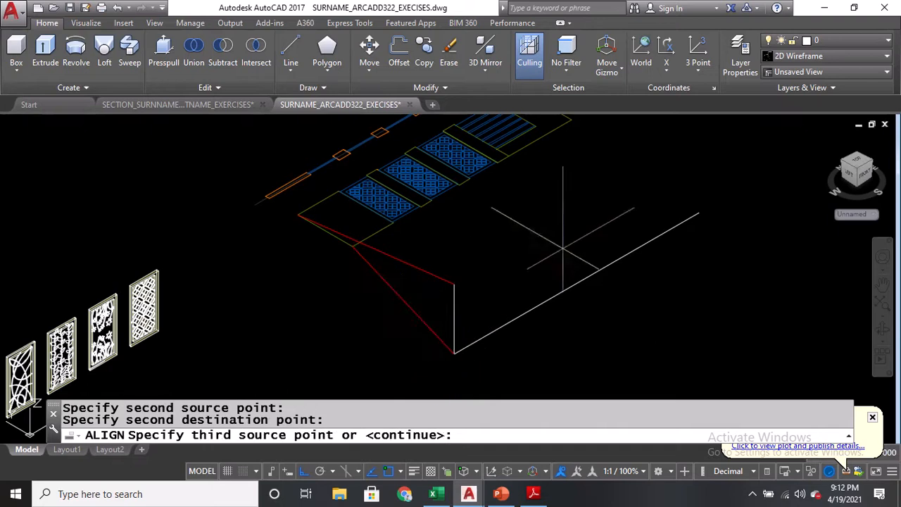
middle_click_drag(576, 220, 431, 295)
key("ctrl")
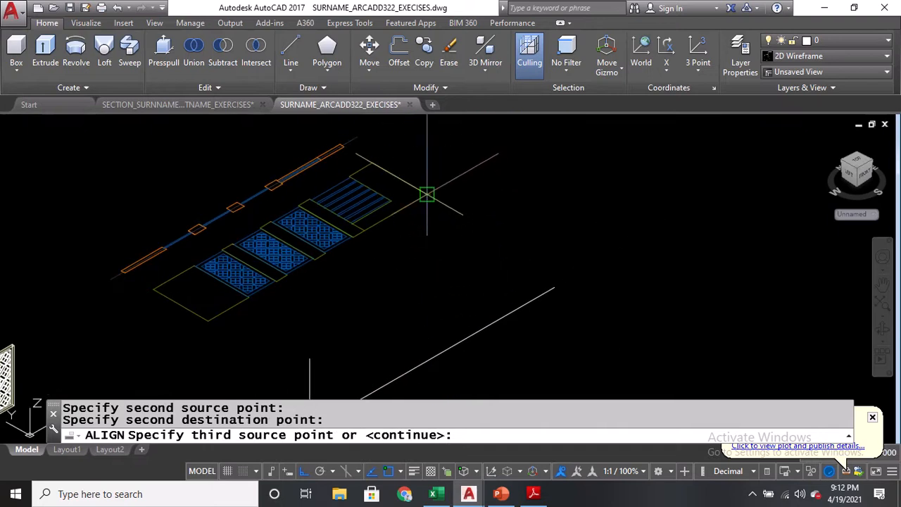
left_click(428, 194)
left_click(556, 289)
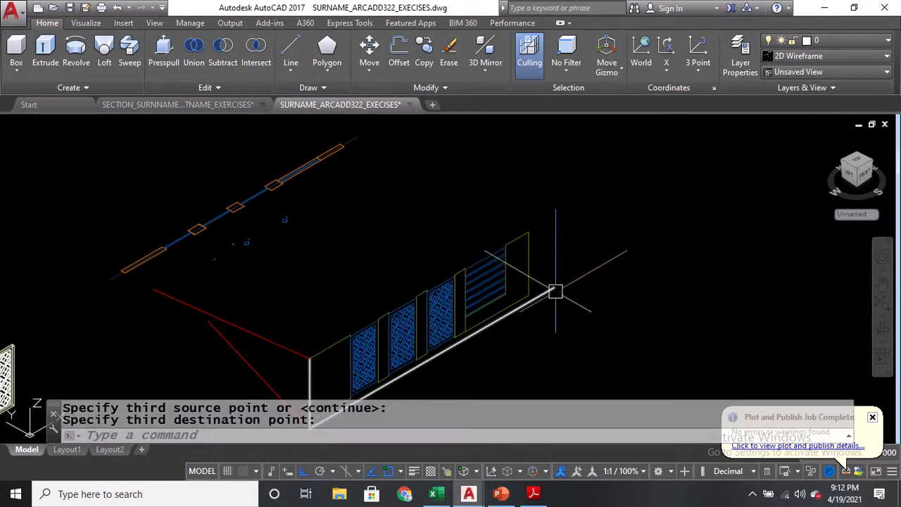
Erase the stray leftover pieces of the grille patterns beside the plan, where the elevation originally lay flat
middle_click_drag(408, 328, 512, 274)
scroll(338, 181, "up", 7)
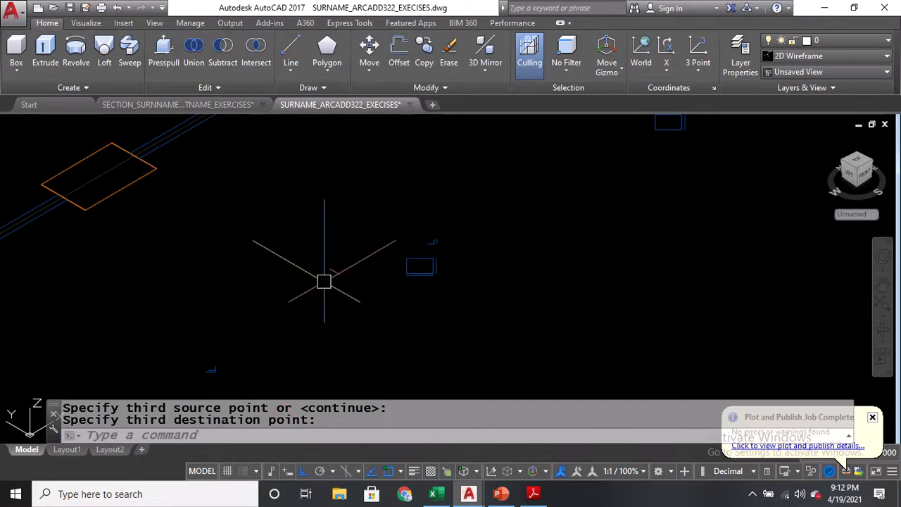
scroll(359, 271, "down", 4)
type("E")
key("space")
left_click(337, 241)
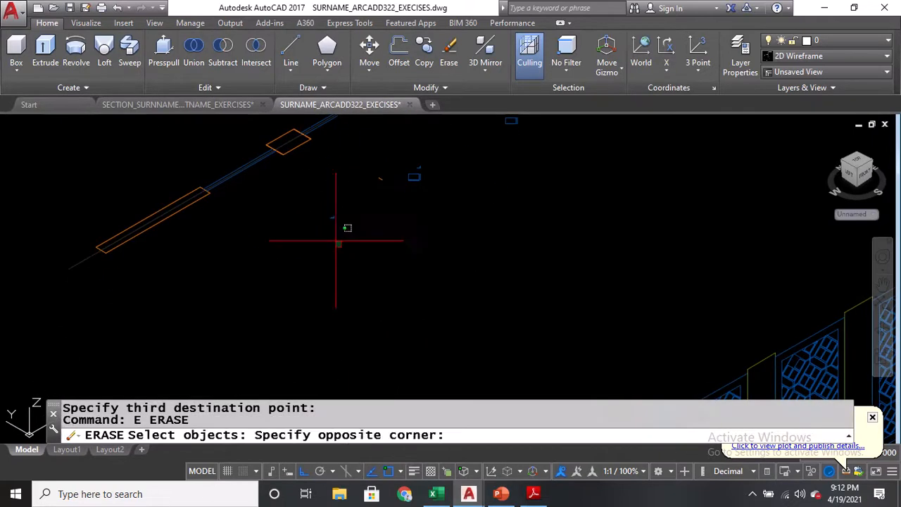
left_click(313, 208)
key("space")
left_click(443, 202)
left_click(350, 168)
key("space")
middle_click_drag(448, 169, 416, 255)
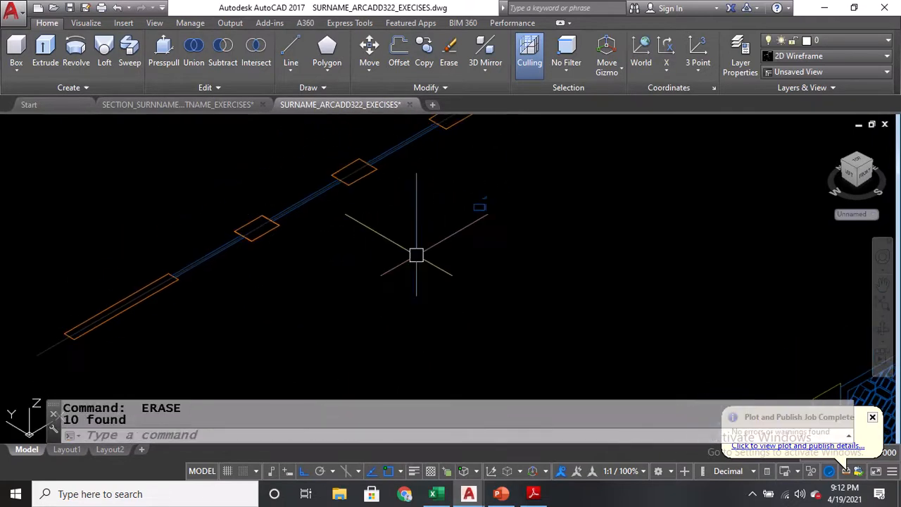
key("space")
left_click(515, 182)
left_click(465, 213)
key("space")
scroll(470, 181, "down", 4)
middle_click_drag(473, 245, 465, 201)
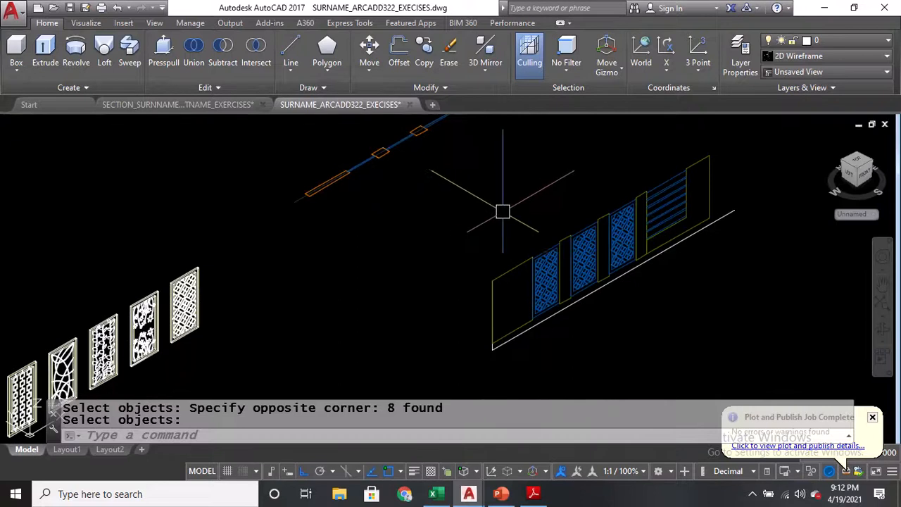
Measure the vertical height of the blank wall at the near end of the upright fence elevation
scroll(509, 342, "up", 4)
type("DI")
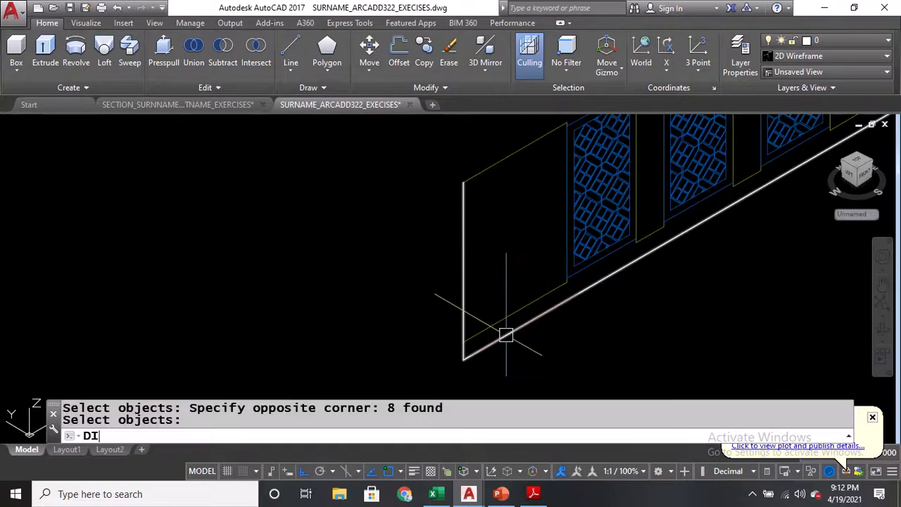
key("Return")
scroll(512, 324, "down", 2)
left_click(515, 216)
left_click(515, 217)
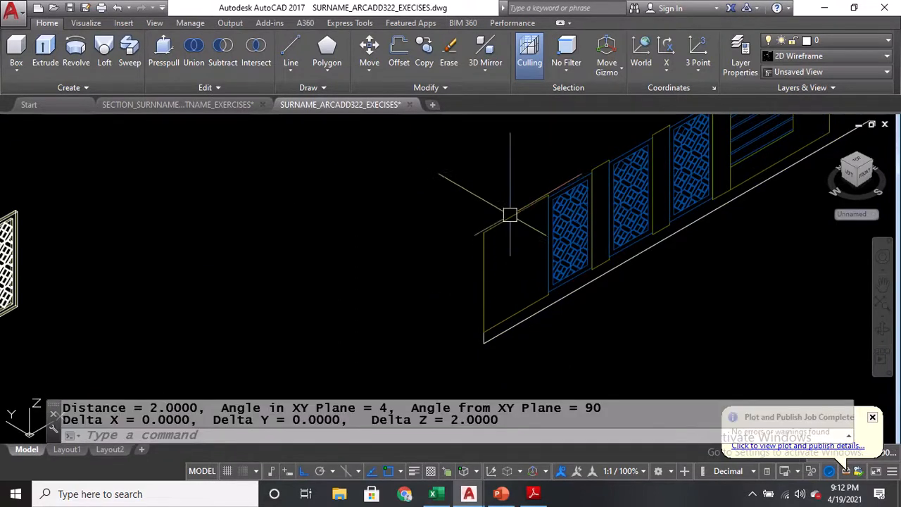
left_click_drag(146, 407, 270, 411)
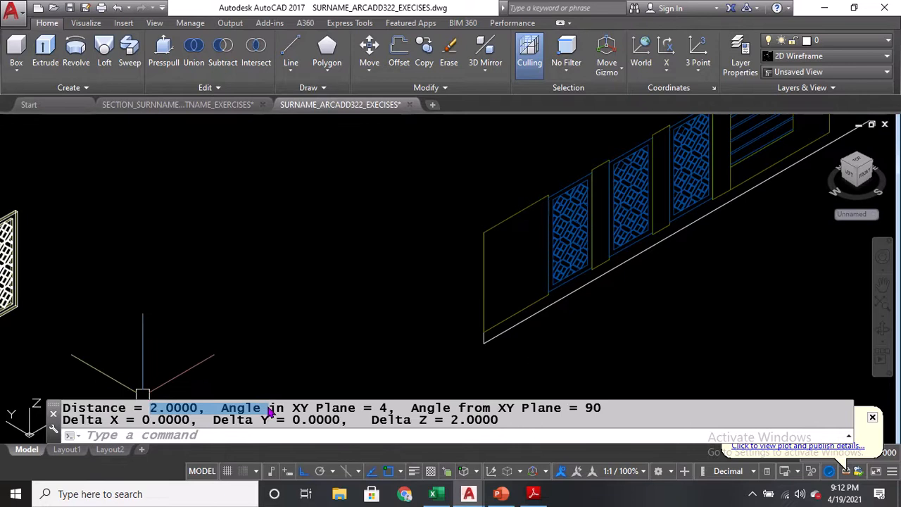
Draw a box over the blank wall's plan footprint at the near end of the first fence, 2 high
scroll(417, 330, "down", 4)
scroll(339, 227, "up", 7)
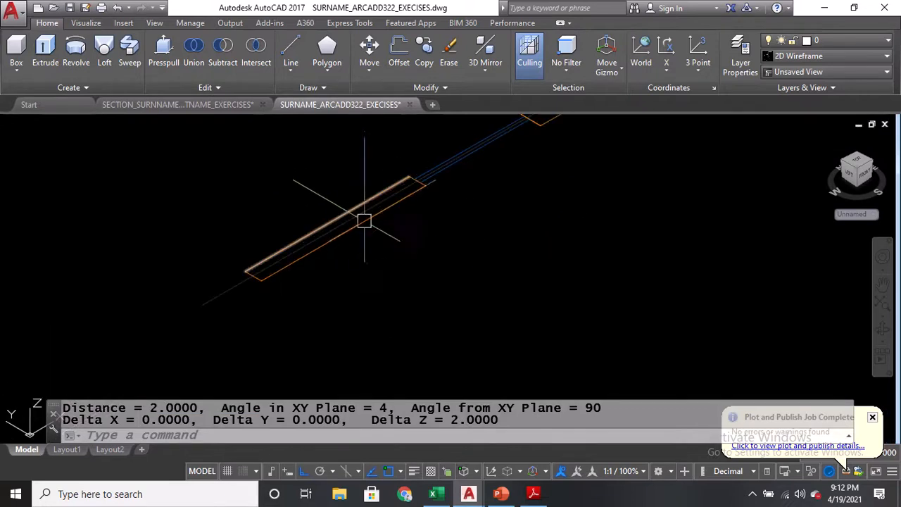
left_click(17, 56)
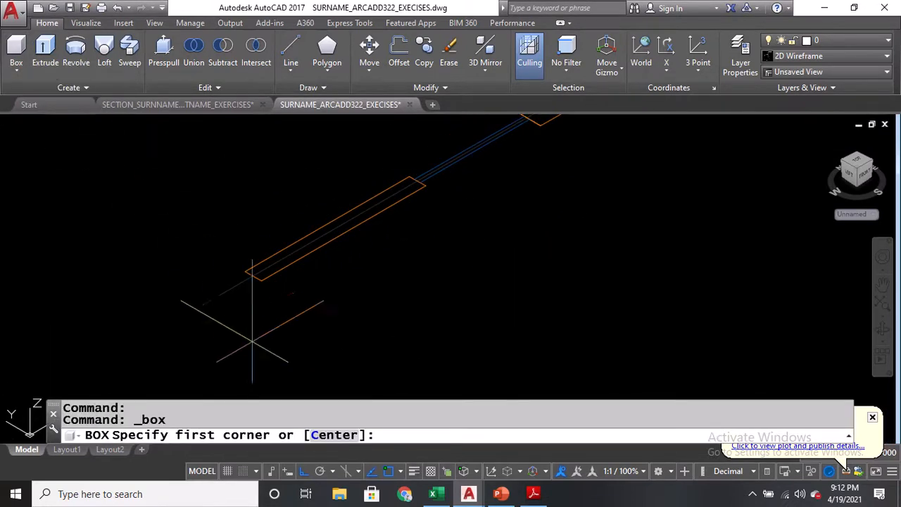
scroll(246, 273, "up", 3)
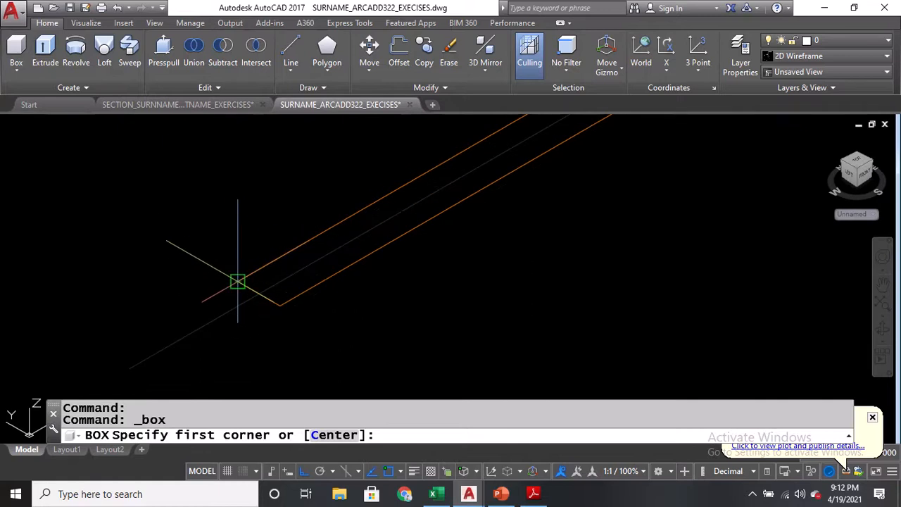
scroll(237, 281, "down", 2)
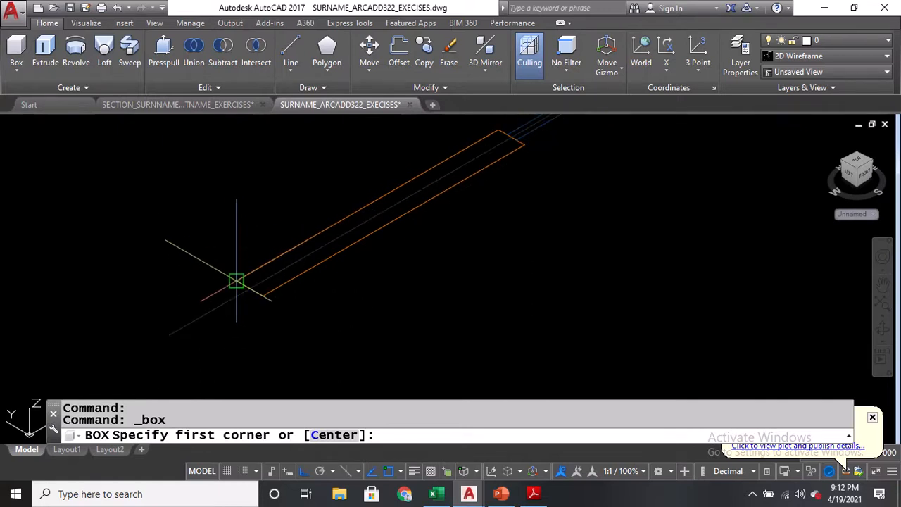
left_click(236, 281)
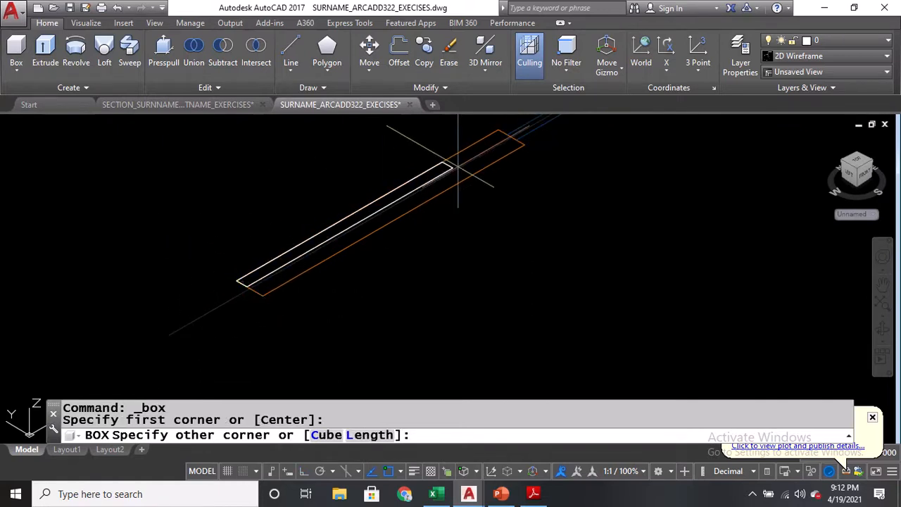
left_click(525, 145)
scroll(521, 143, "down", 5)
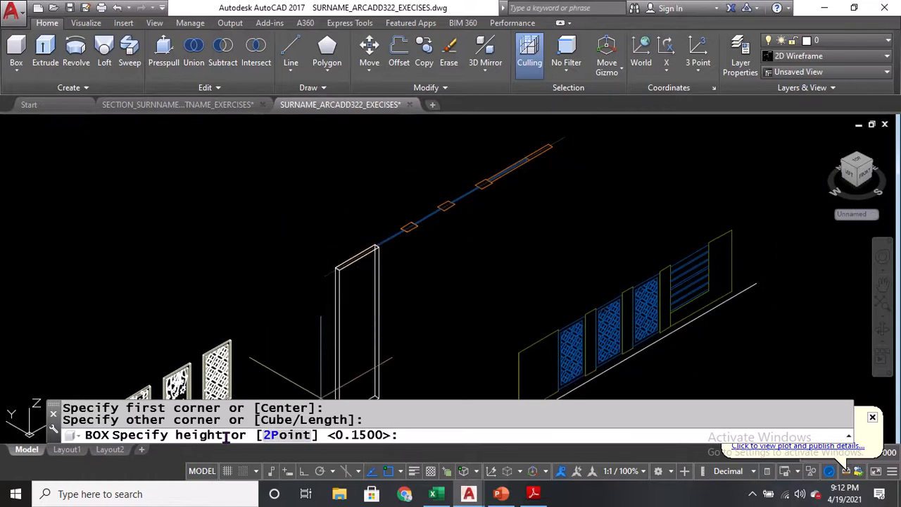
key("ctrl")
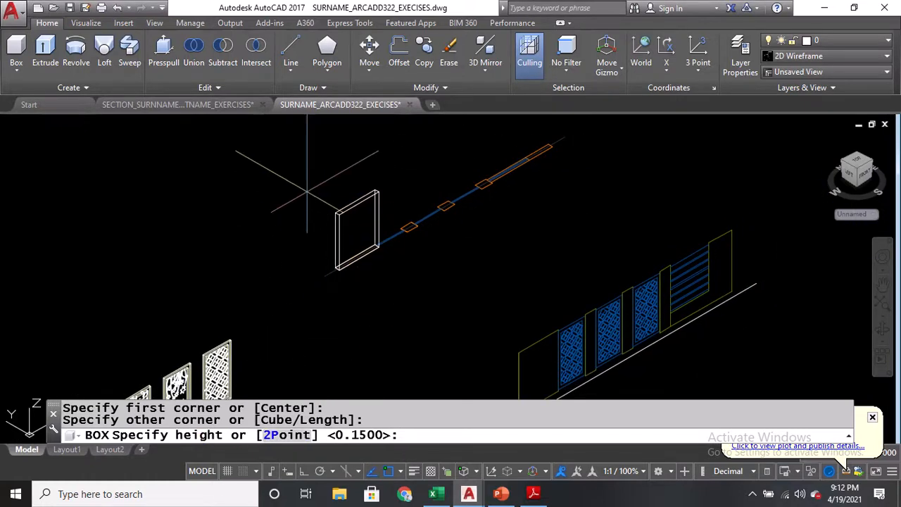
middle_click_drag(298, 200, 289, 243)
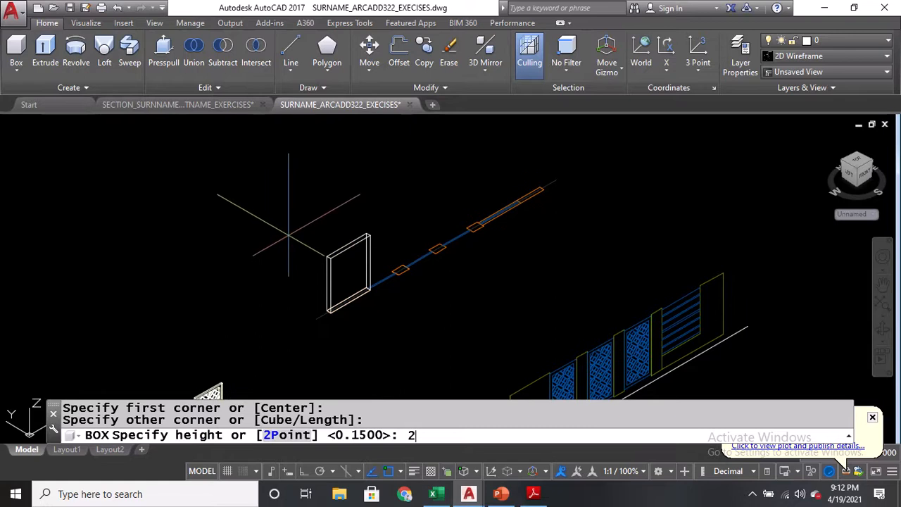
key("Return")
Measure the vertical height of the first pillar in the upright fence elevation
middle_click_drag(417, 250, 348, 192)
middle_click_drag(455, 228, 452, 229)
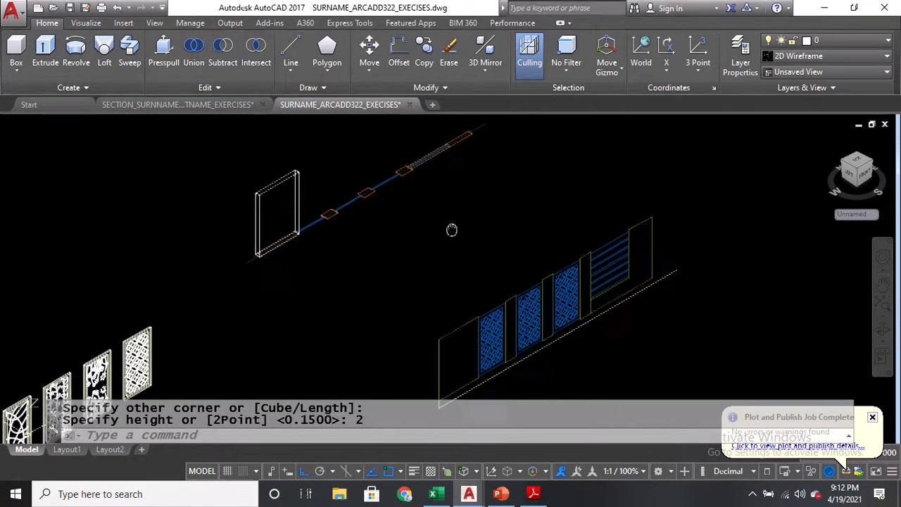
type("DI")
key("Return")
scroll(486, 243, "up", 5)
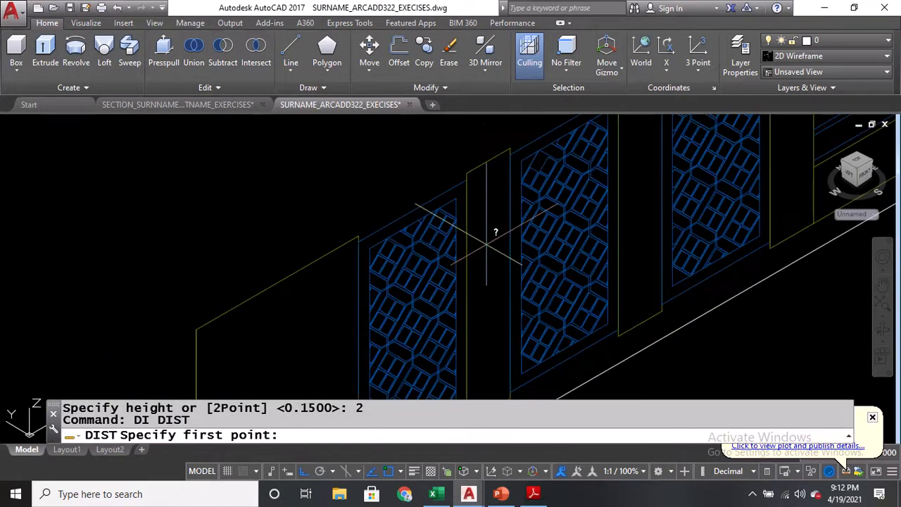
left_click(488, 166)
middle_click_drag(497, 289, 470, 165)
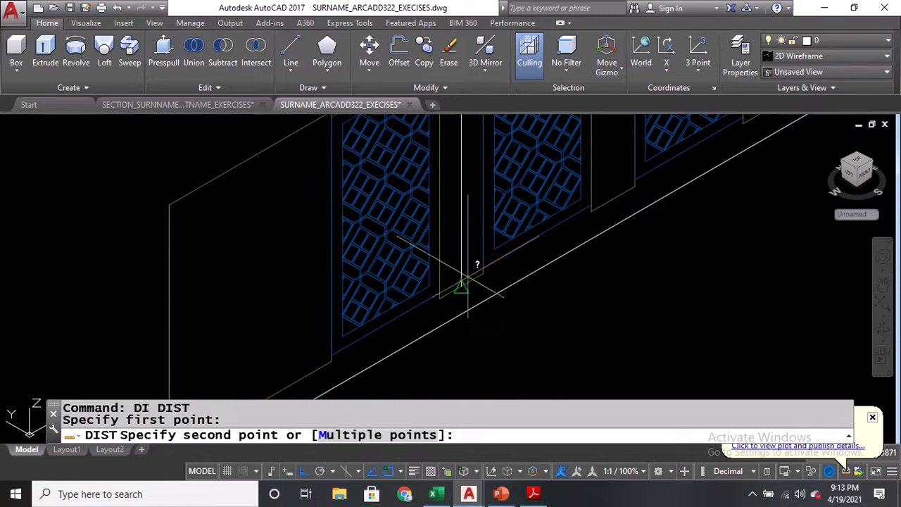
left_click(461, 285)
Draw a box over the first pillar's footprint in the fence plan, with a height of 2
scroll(466, 282, "down", 4)
middle_click_drag(384, 196, 373, 242)
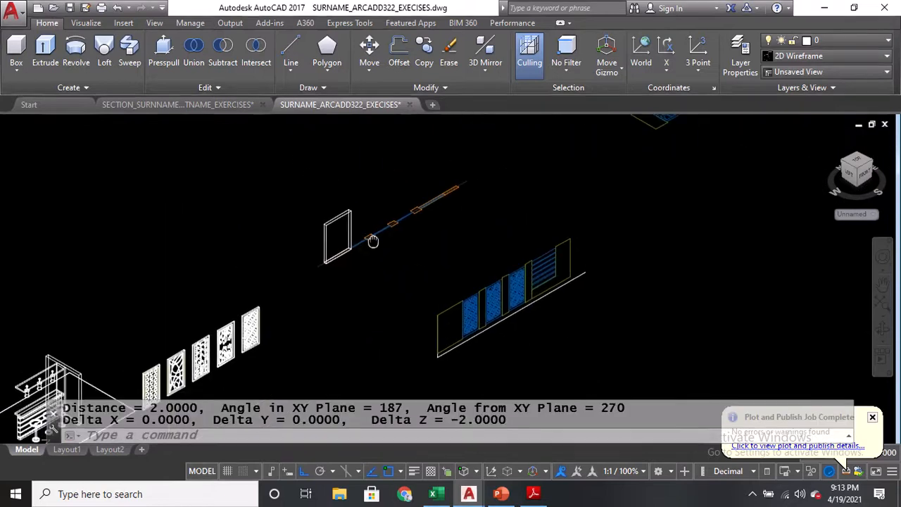
scroll(373, 242, "up", 6)
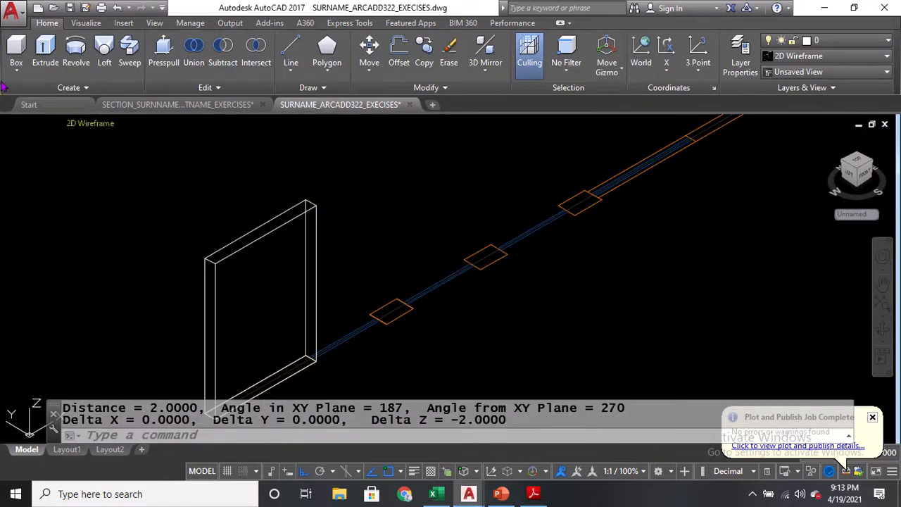
left_click(17, 50)
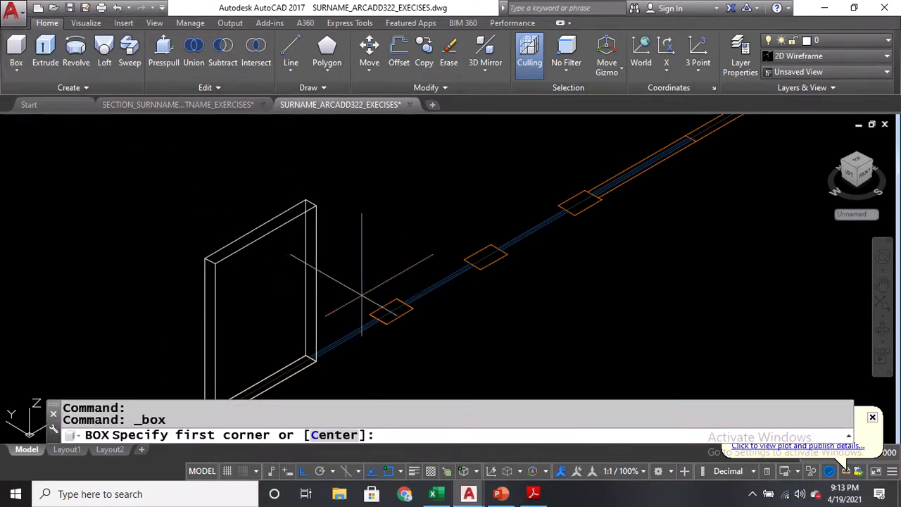
scroll(353, 296, "up", 2)
left_click(373, 326)
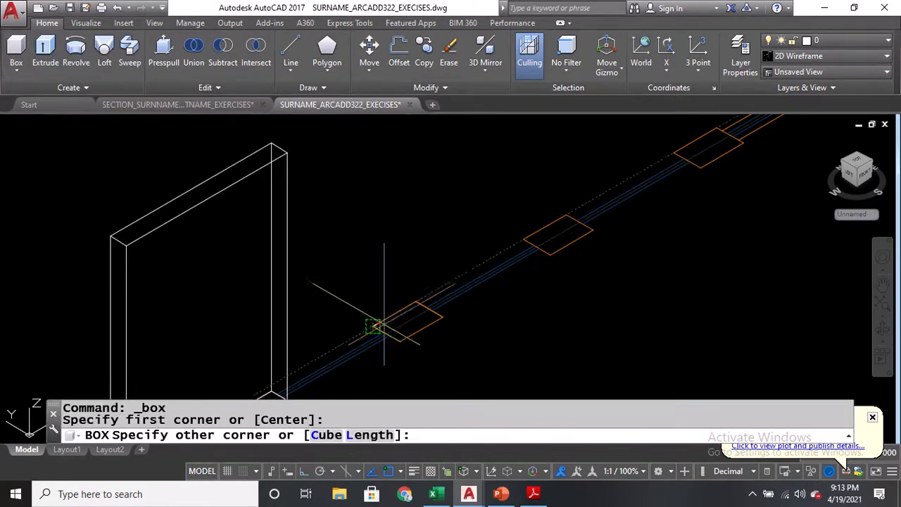
left_click(442, 317)
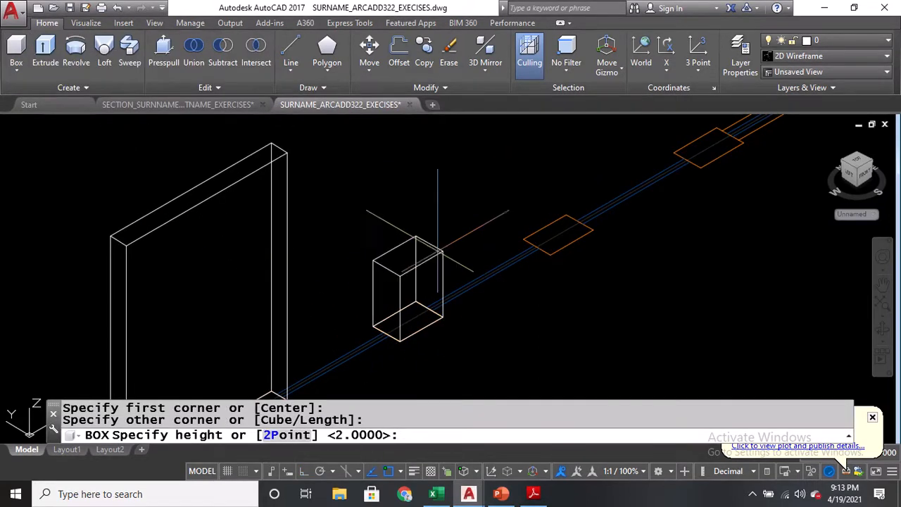
left_click(374, 435)
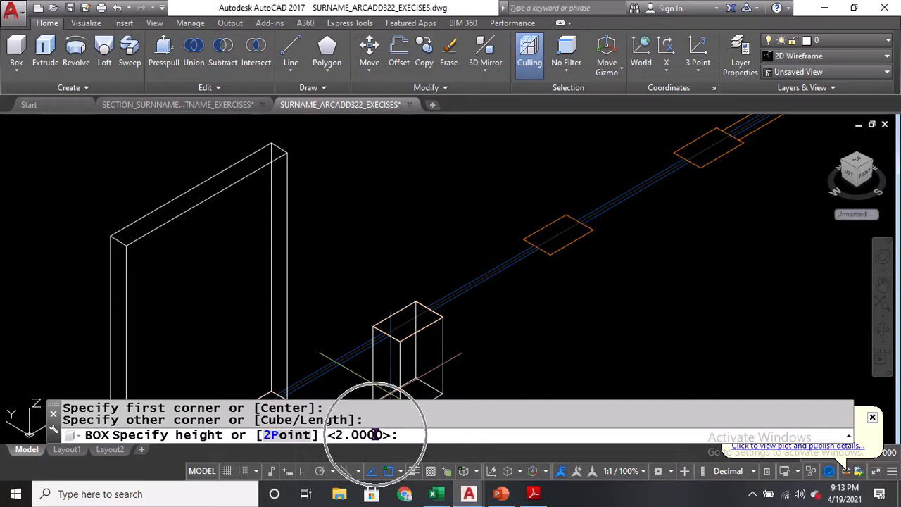
left_click(412, 124)
Copy the pillar box onto the other two pillar footprints in the plan, using the front edge midpoints as reference
middle_click_drag(427, 281, 342, 288)
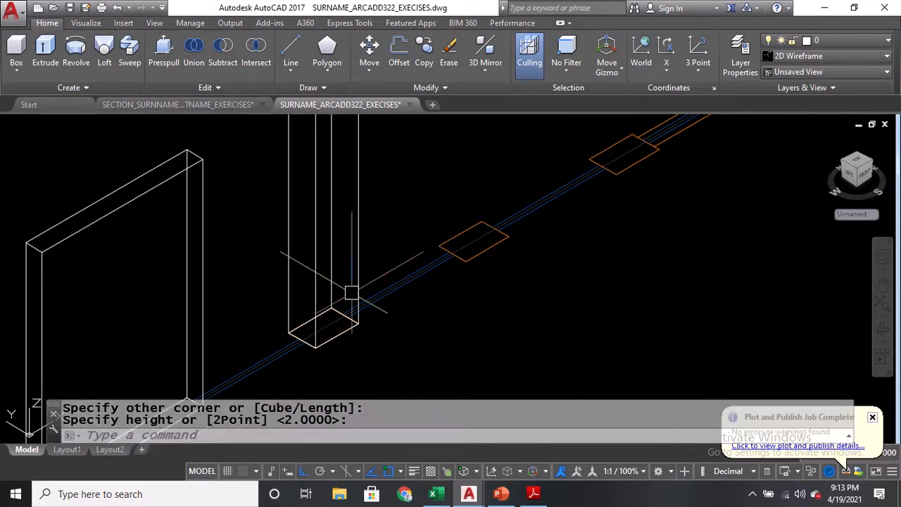
type("co")
key("Return")
left_click(353, 324)
key("Return")
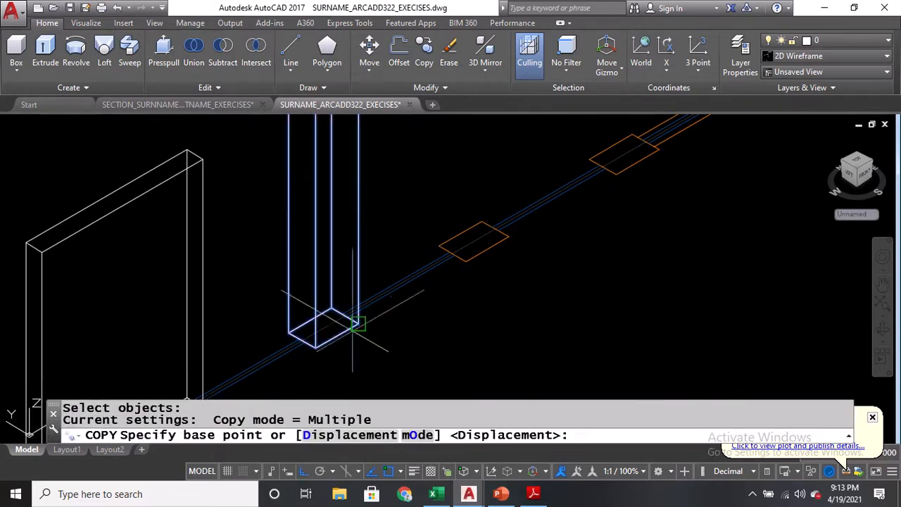
left_click(338, 336)
left_click(488, 250)
middle_click_drag(555, 242, 437, 380)
left_click(519, 301)
key("Return")
Trace the L-shaped wall at the far end of the upright elevation, including the low wall under the horizontal bars, with a closed 3D polyline
scroll(484, 263, "down", 5)
middle_click_drag(506, 297, 285, 206)
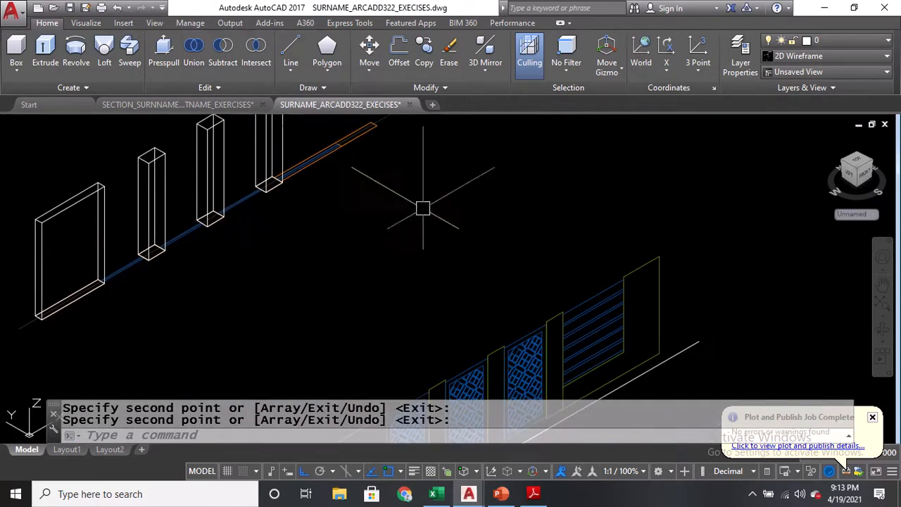
middle_click_drag(422, 207, 349, 218)
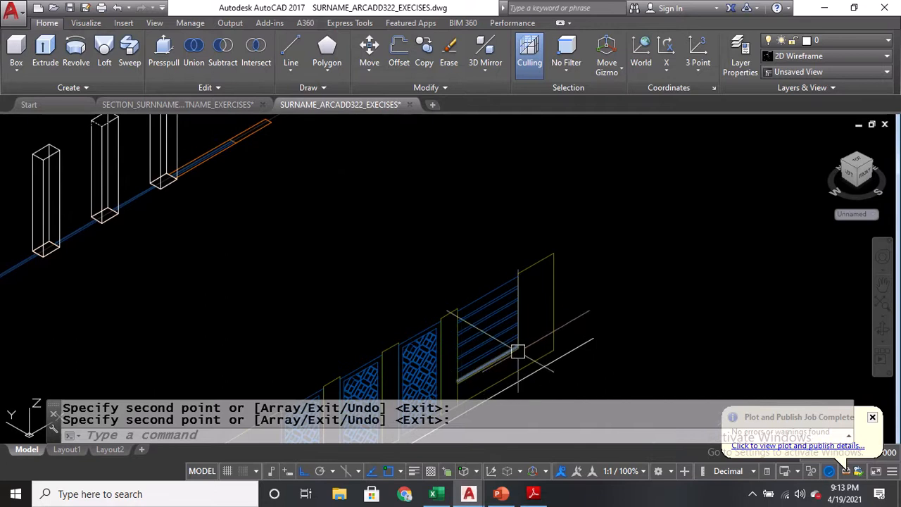
middle_click_drag(519, 352, 512, 325)
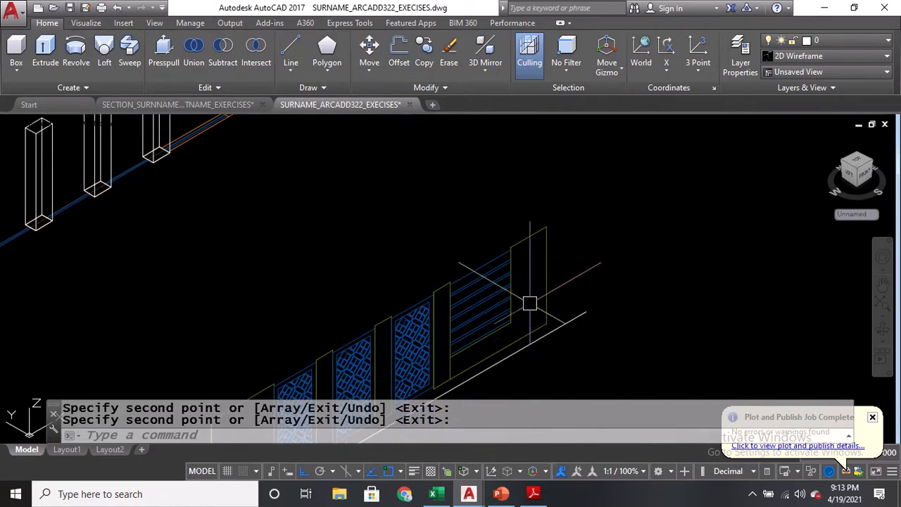
scroll(521, 328, "up", 1)
scroll(514, 282, "up", 1)
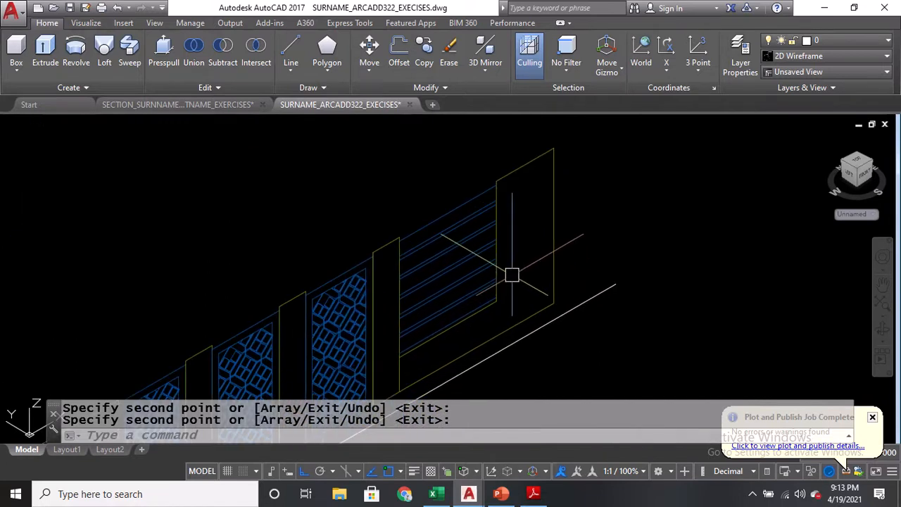
type("3P")
key("Return")
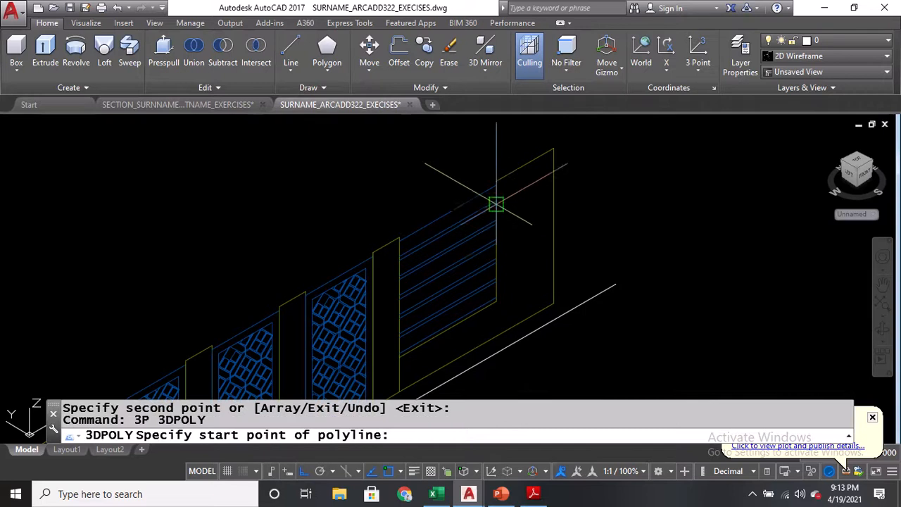
scroll(494, 176, "up", 1)
left_click(497, 184)
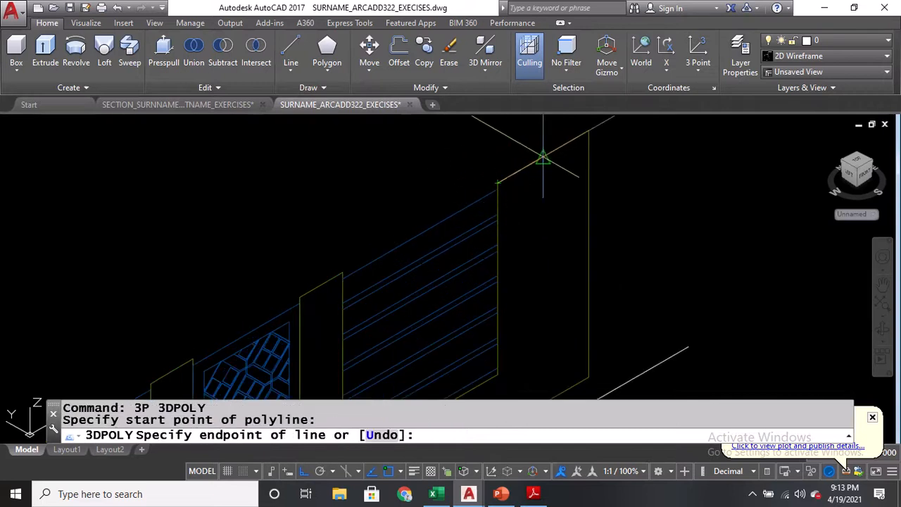
scroll(543, 157, "down", 1)
left_click(574, 141)
left_click(575, 295)
scroll(557, 245, "up", 1)
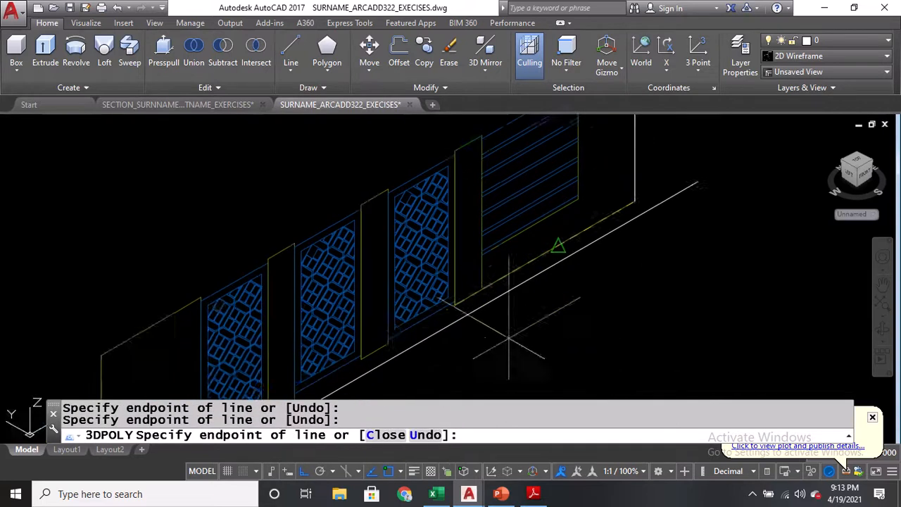
scroll(437, 306, "up", 1)
left_click(437, 303)
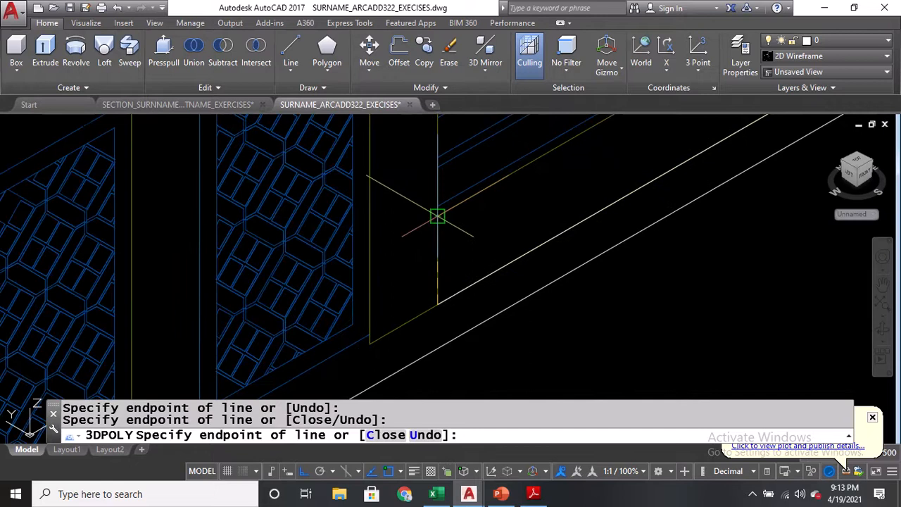
left_click(438, 215)
scroll(438, 220, "down", 1)
middle_click_drag(570, 161, 468, 276)
left_click(491, 246)
middle_click_drag(513, 203, 519, 345)
middle_click_drag(522, 295, 518, 224)
left_click(386, 435)
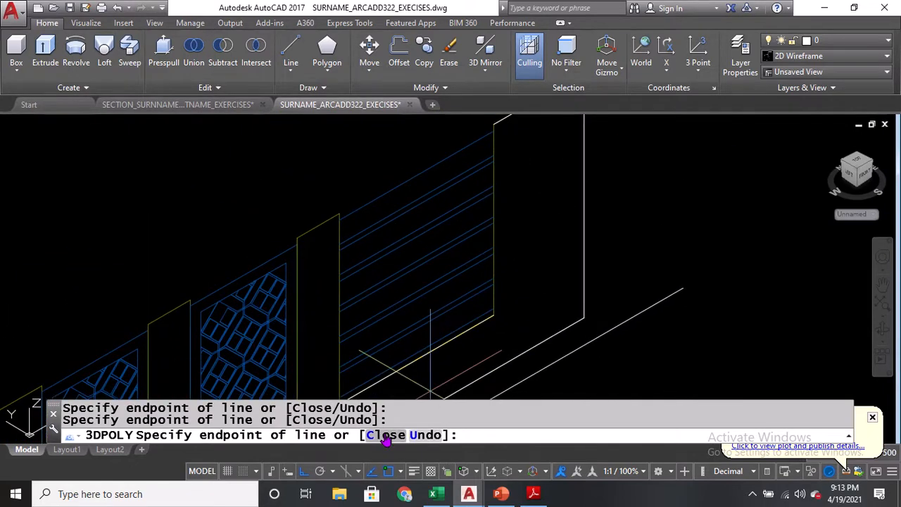
scroll(545, 276, "down", 1)
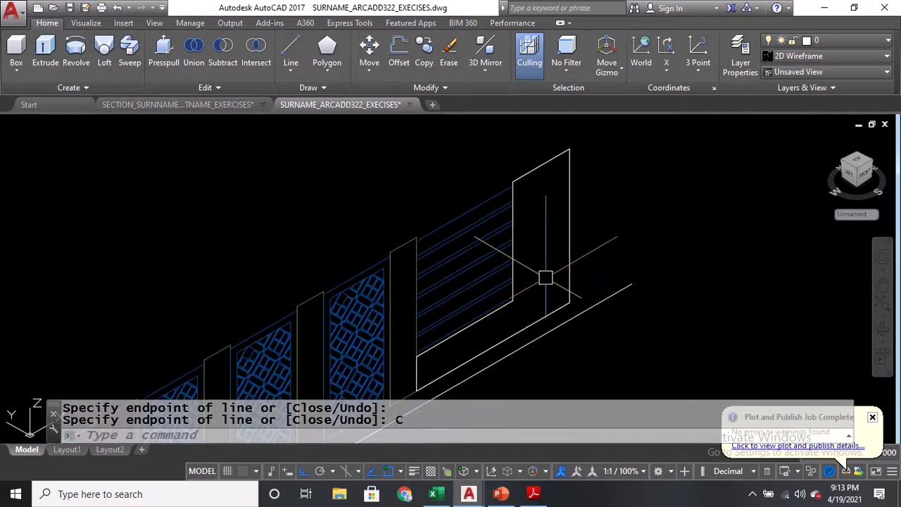
Move the closed L-shaped outline from its lower far corner to the front far corner of the wall's plan footprint
type("m")
key("Return")
left_click(548, 307)
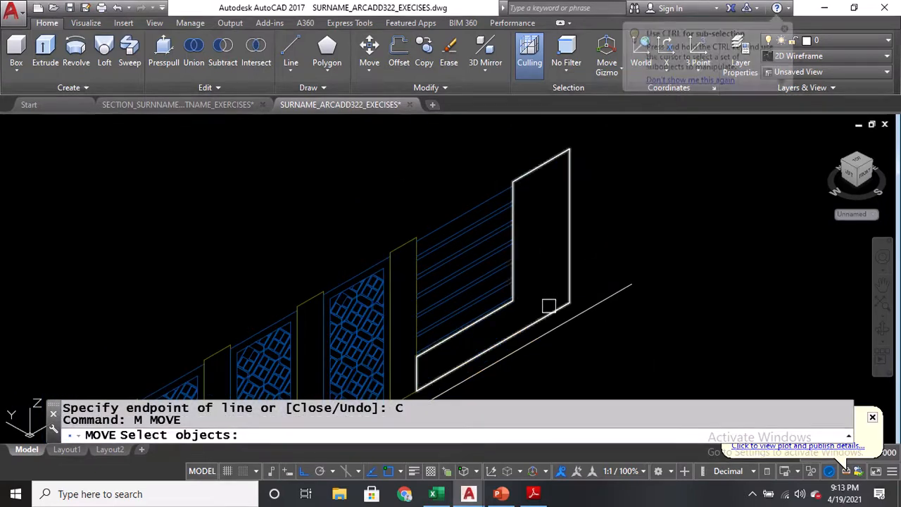
key("Return")
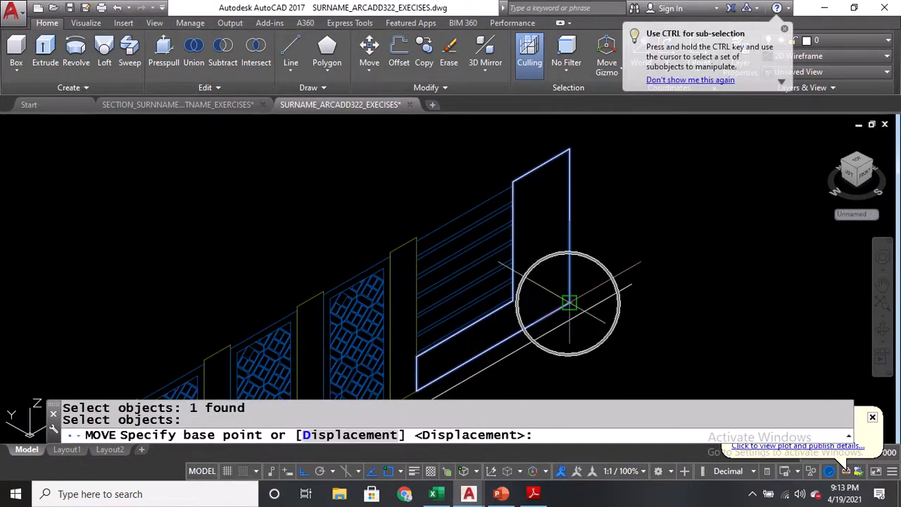
left_click(569, 303)
scroll(527, 288, "down", 2)
scroll(443, 261, "up", 4)
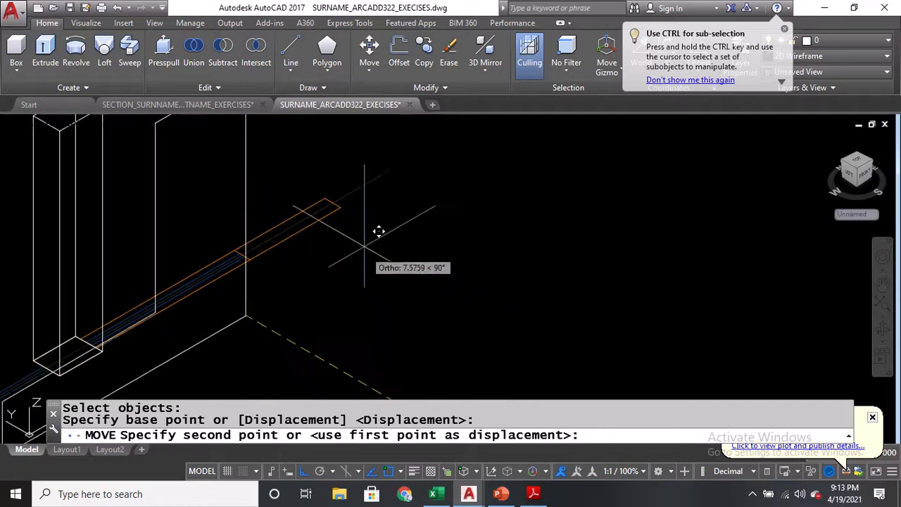
left_click(342, 209)
Extrude the closed L-shaped outline into a solid wall, reaching the back corner of its footprint in the plan
middle_click_drag(399, 273, 508, 356)
type("EXT")
key("Return")
left_click(362, 237)
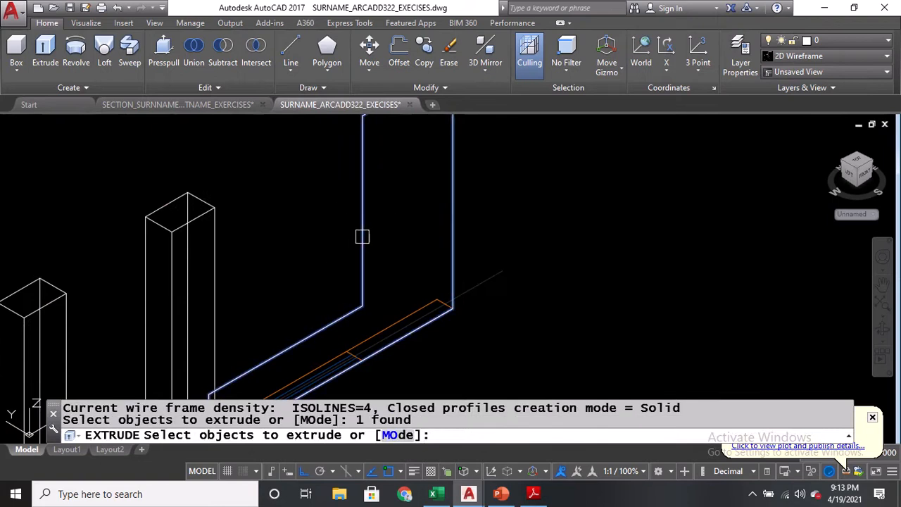
key("Return")
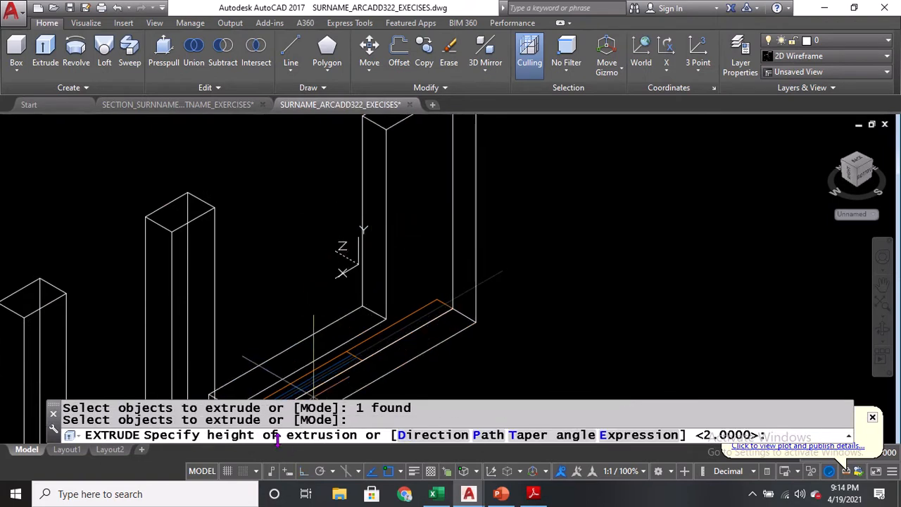
left_click(278, 438)
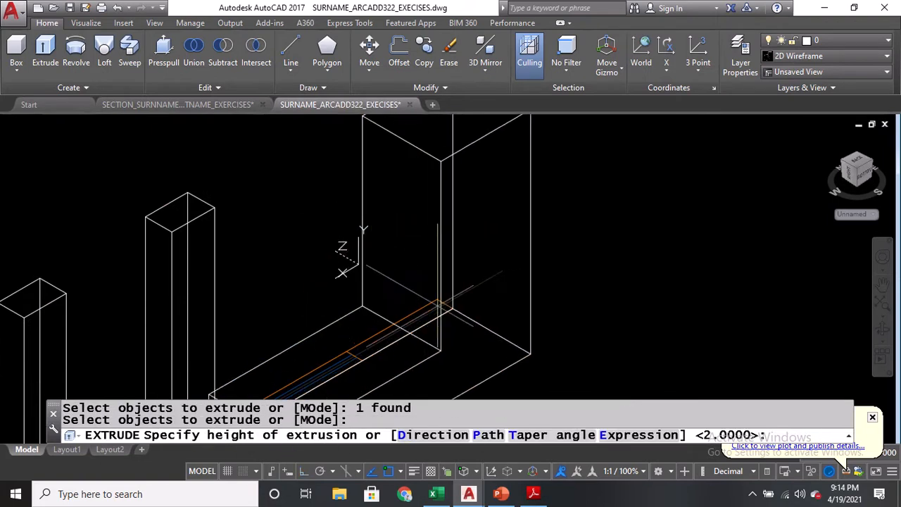
scroll(438, 297, "up", 2)
key("ctrl")
key("ctrl")
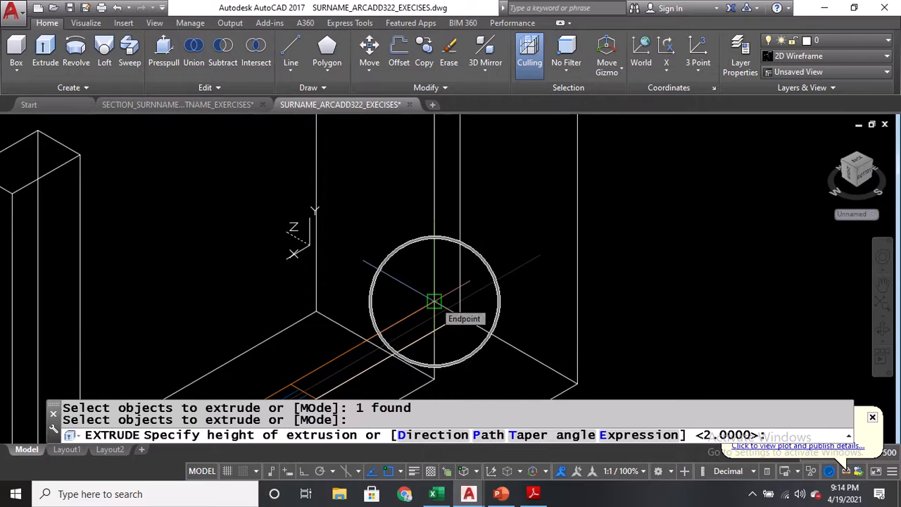
left_click(434, 301)
scroll(435, 289, "down", 3)
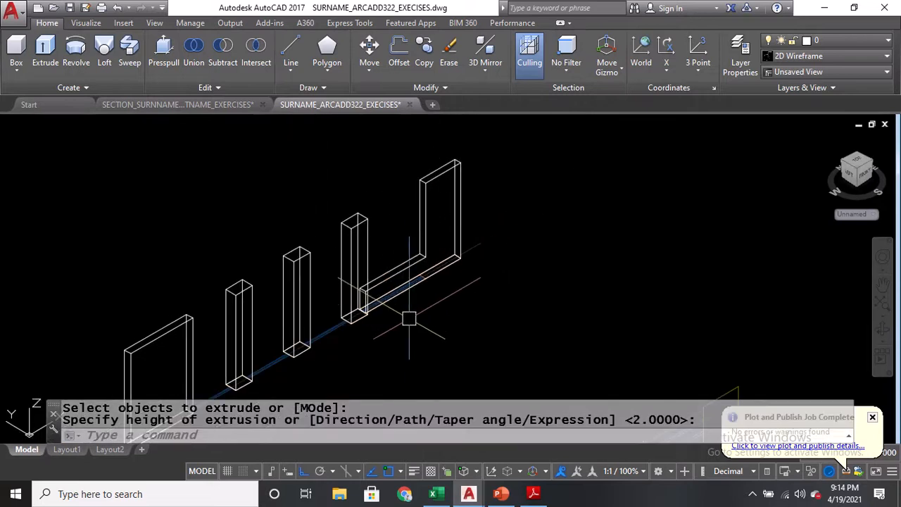
Measure the vertical drop from the first wall's top corner to the adjacent panel's top edge in the elevation, and copy the distance value
middle_click_drag(413, 316, 594, 242)
scroll(558, 280, "down", 1)
middle_click_drag(559, 280, 565, 199)
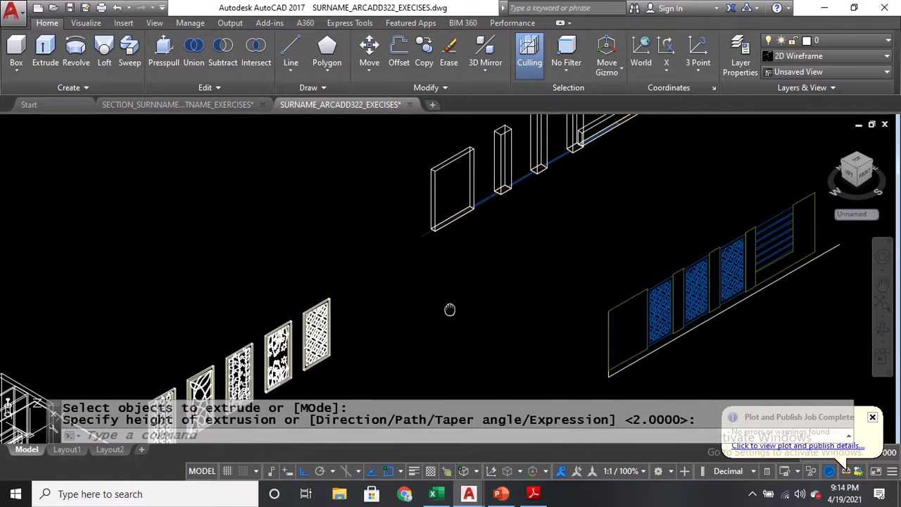
middle_click_drag(449, 310, 497, 213)
scroll(373, 211, "up", 4)
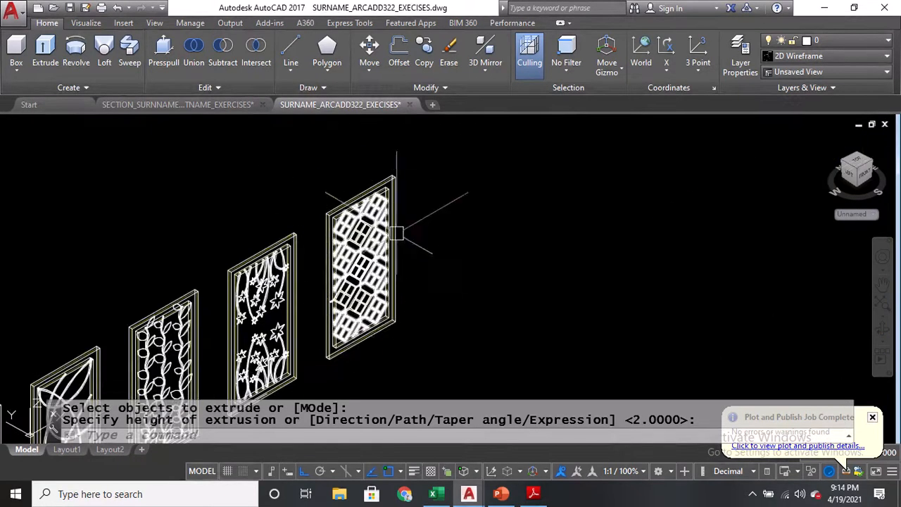
scroll(361, 232, "up", 2)
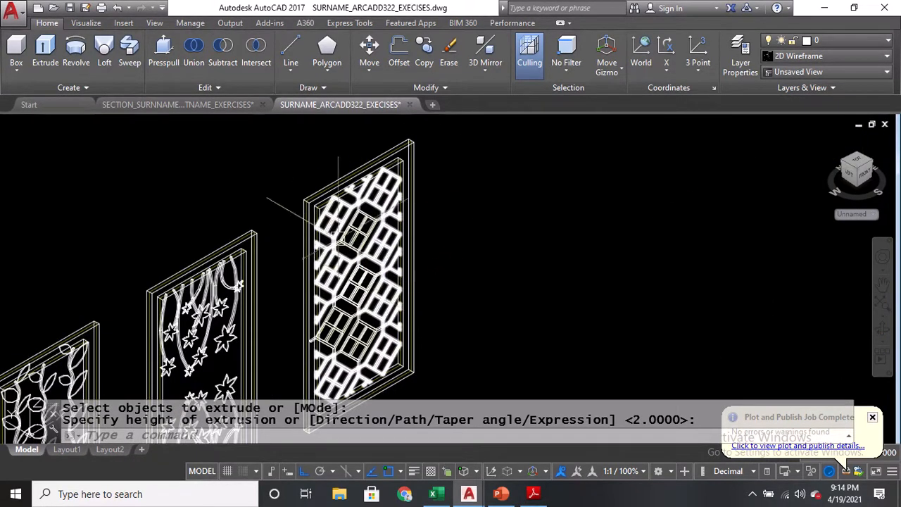
scroll(338, 233, "down", 5)
middle_click_drag(543, 275, 264, 300)
scroll(599, 219, "up", 6)
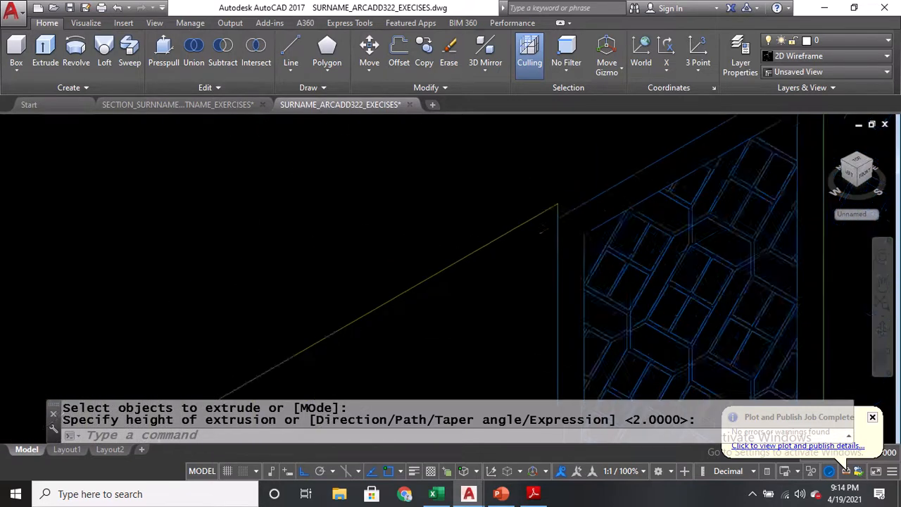
scroll(551, 209, "up", 5)
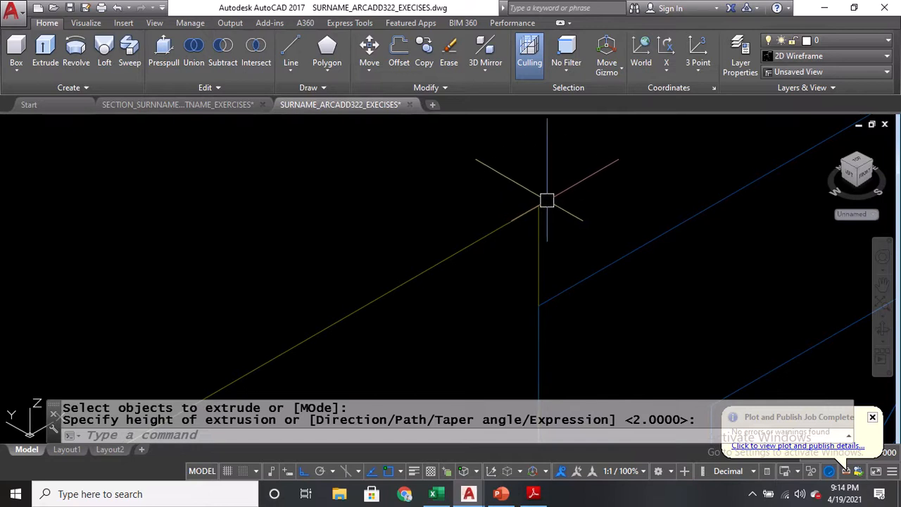
type("P")
type("I")
key("Return")
left_click(539, 206)
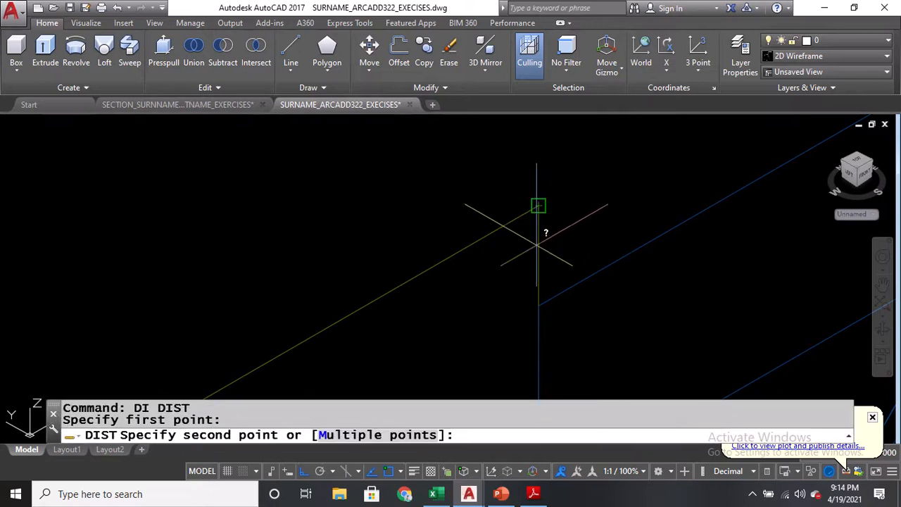
left_click(540, 309)
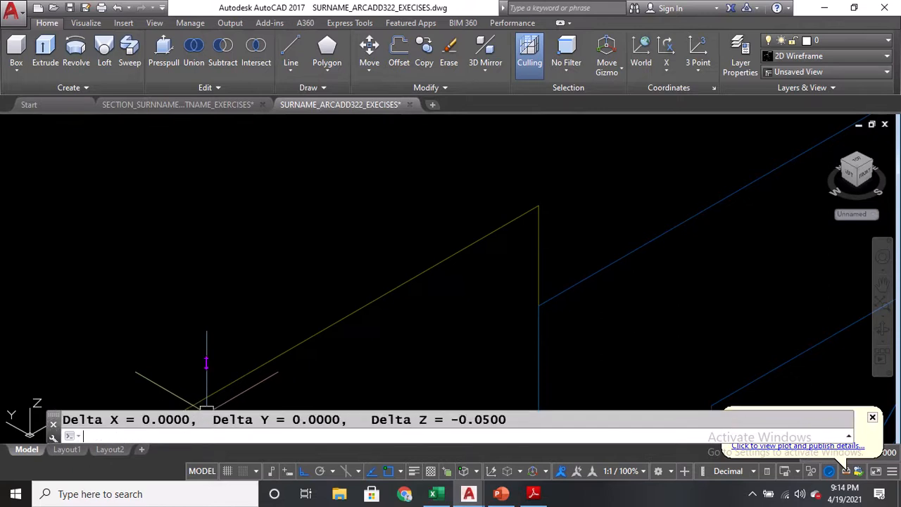
mouse_move(159, 382)
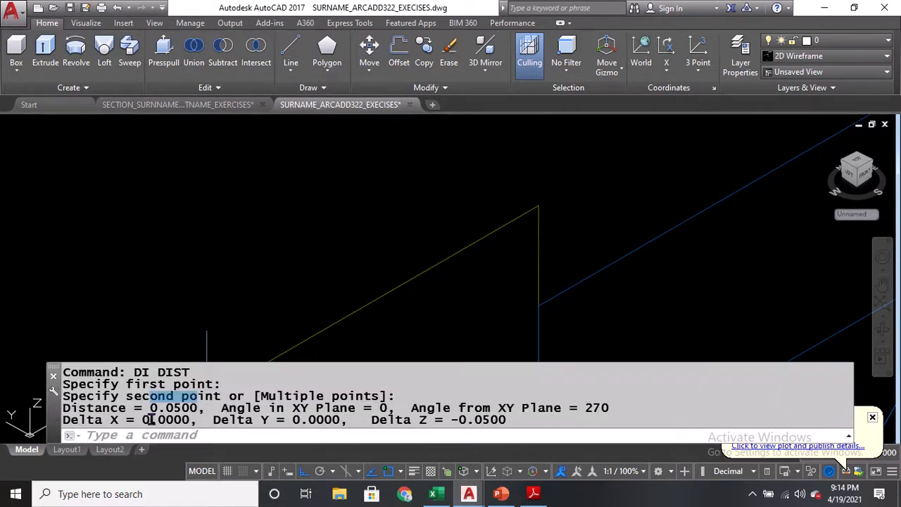
left_click_drag(152, 410, 198, 411)
key("ctrl+c")
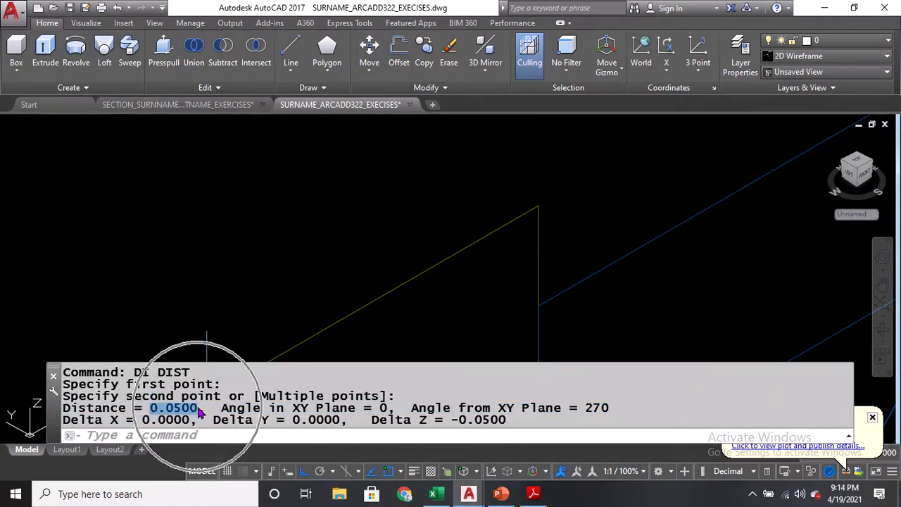
Draw a 0.05 vertical line down from the midpoint of the first wall's top end edge, on the side facing the pillars
scroll(387, 310, "down", 10)
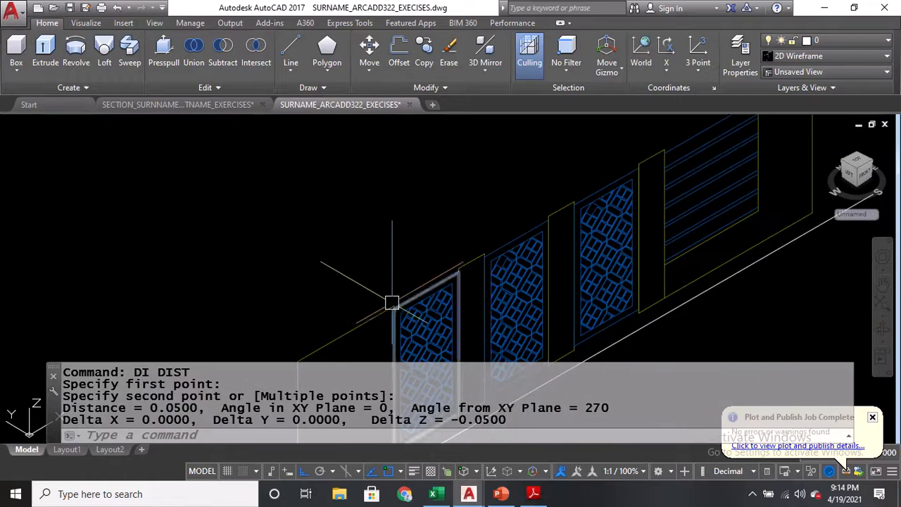
scroll(329, 250, "up", 6)
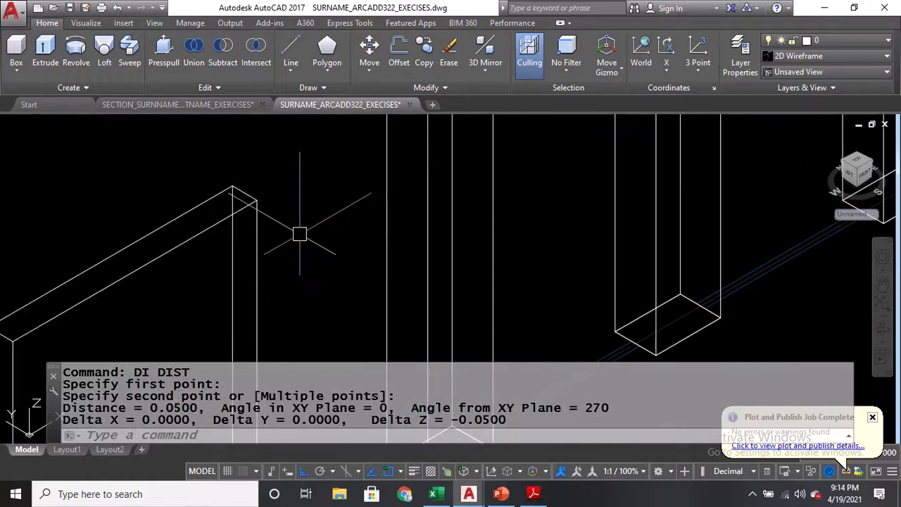
scroll(309, 232, "up", 2)
type("L")
key("Return")
scroll(331, 211, "up", 1)
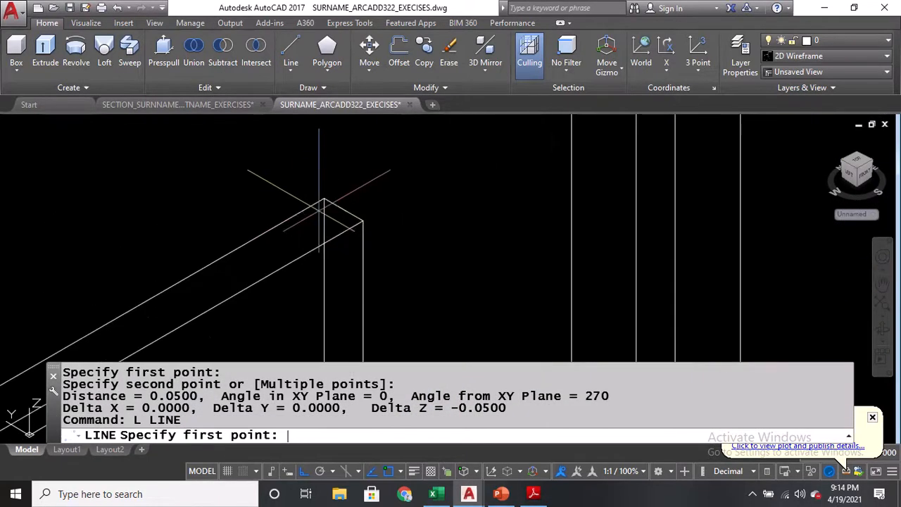
left_click(343, 210)
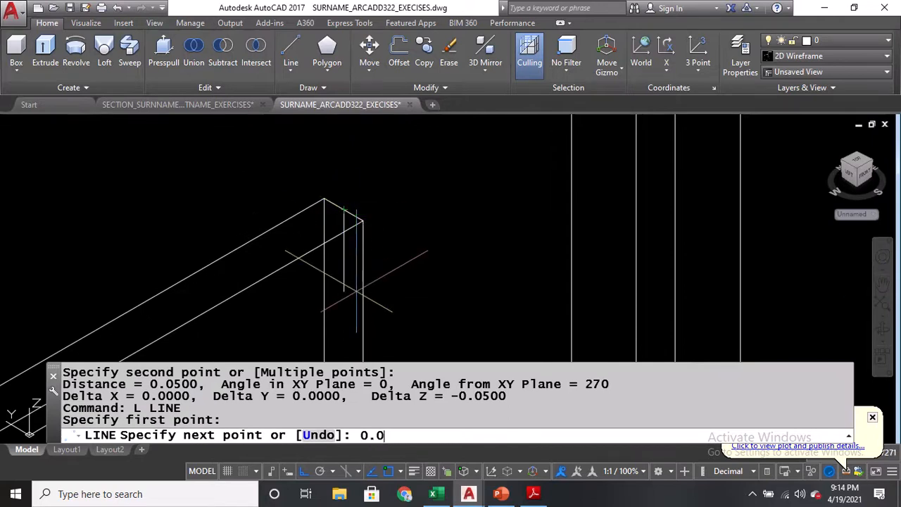
type("0.05")
key("Return")
key("Return")
scroll(367, 260, "down", 5)
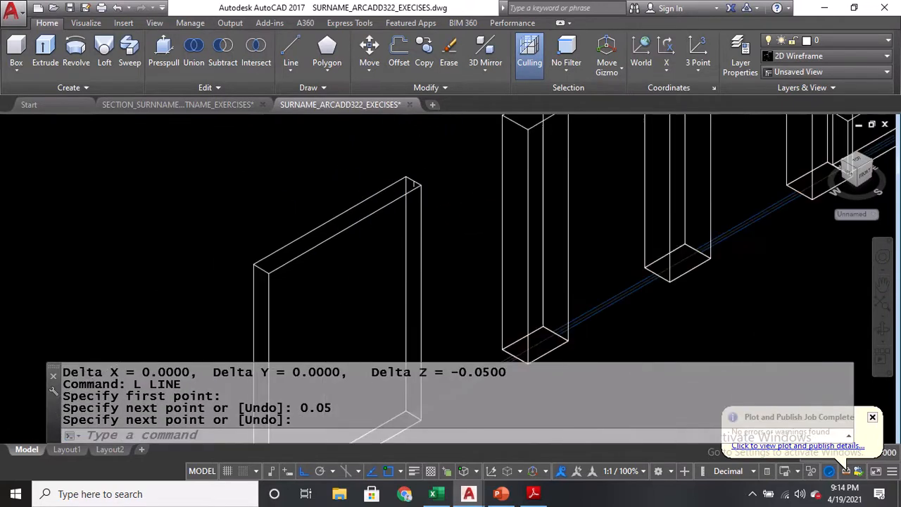
Copy the last lattice panel in the sample row, from its top near-end edge midpoint to the lower end of the 0.05 line on the first wall
scroll(373, 289, "up", 3)
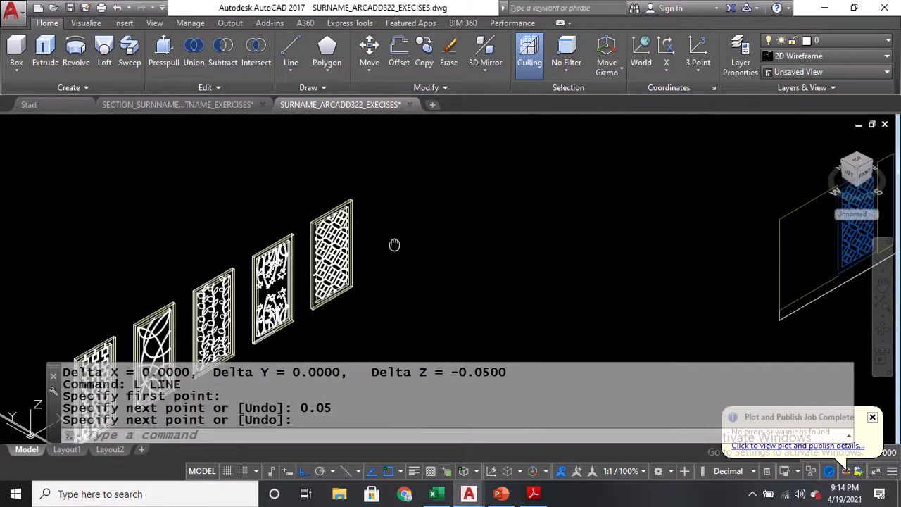
type("CO")
key("Return")
left_click(310, 195)
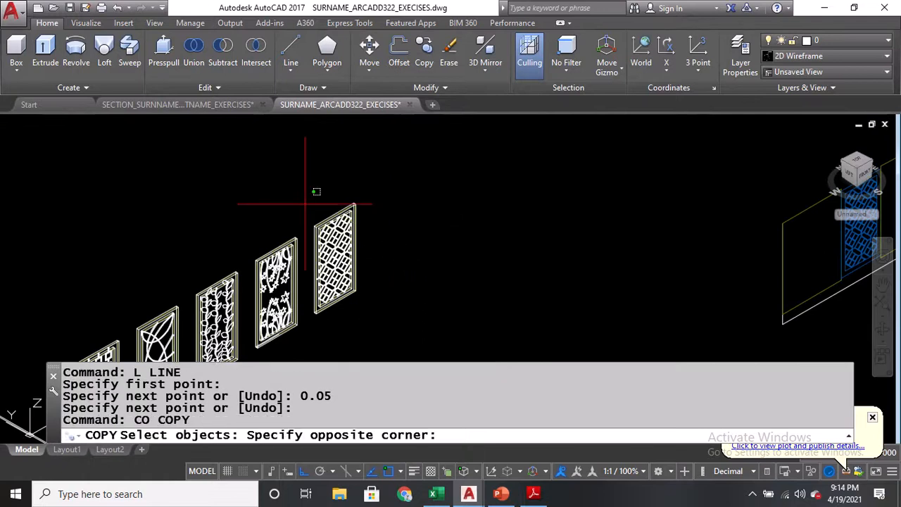
left_click(381, 317)
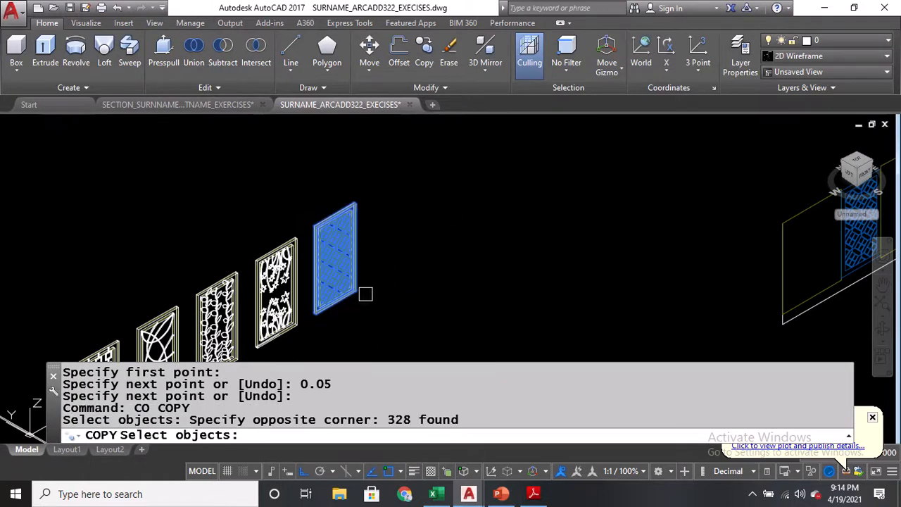
left_click(302, 181)
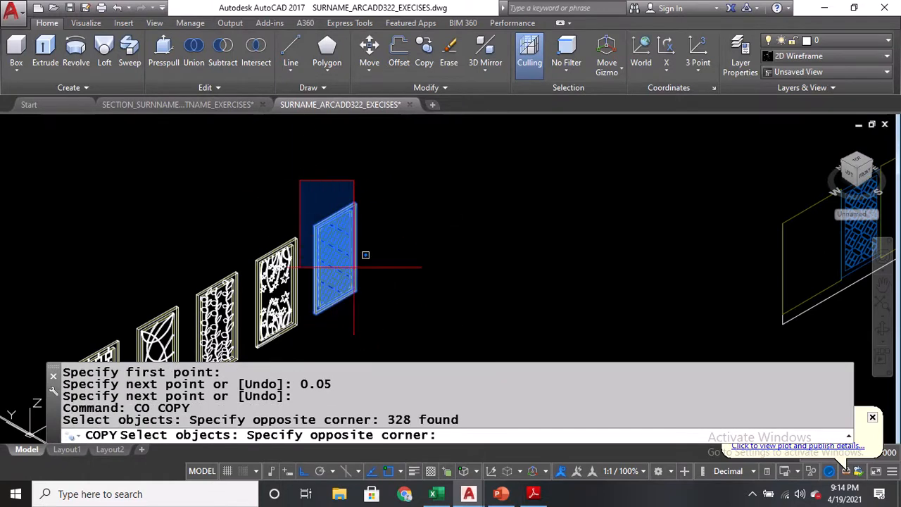
left_click(388, 324)
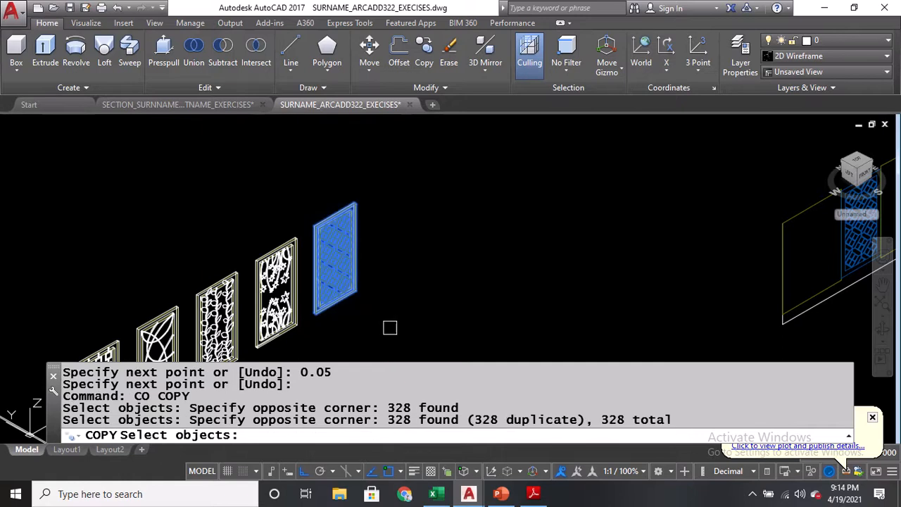
left_click(301, 181)
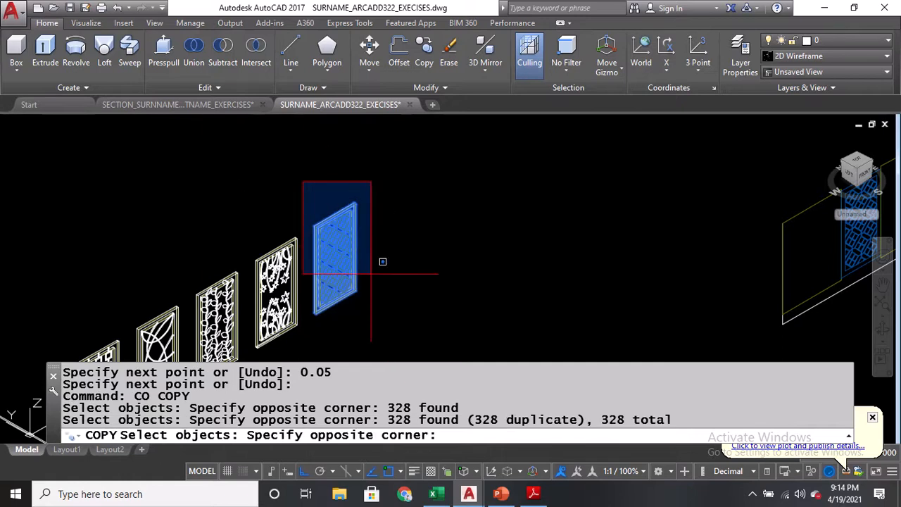
left_click(393, 323)
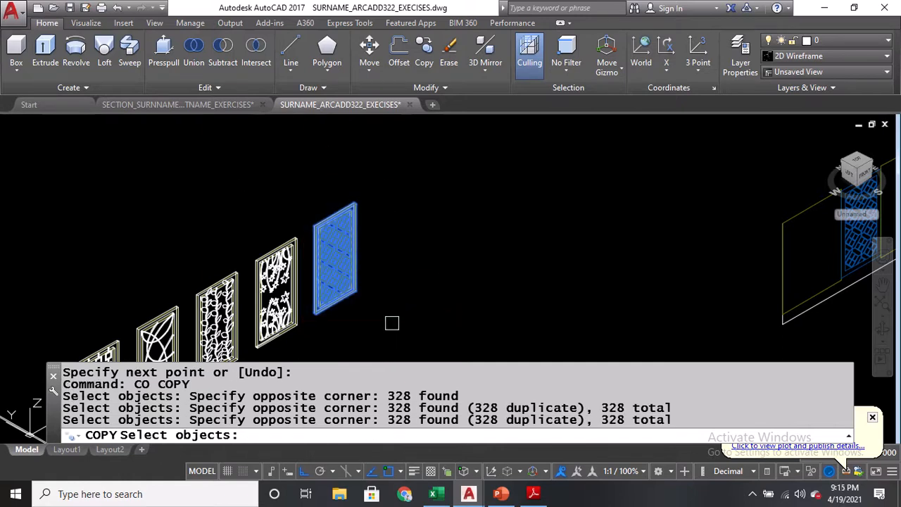
left_click(299, 186)
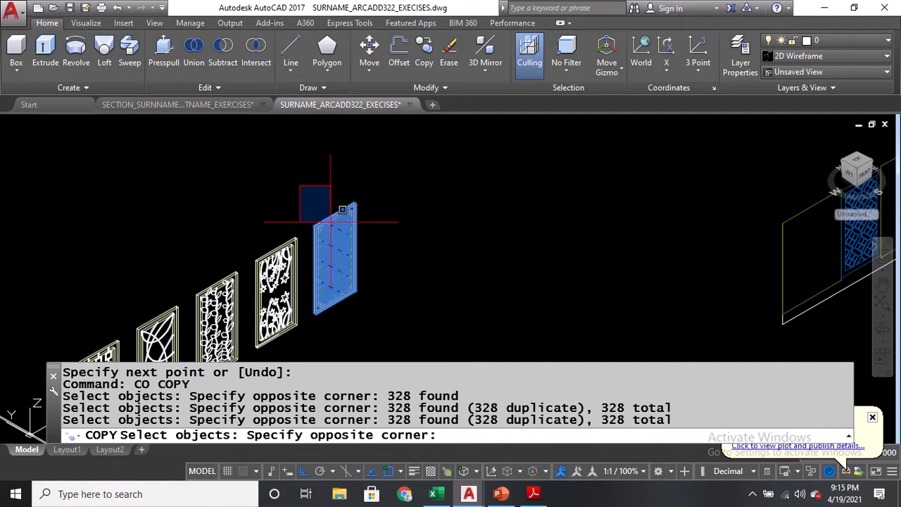
left_click(384, 329)
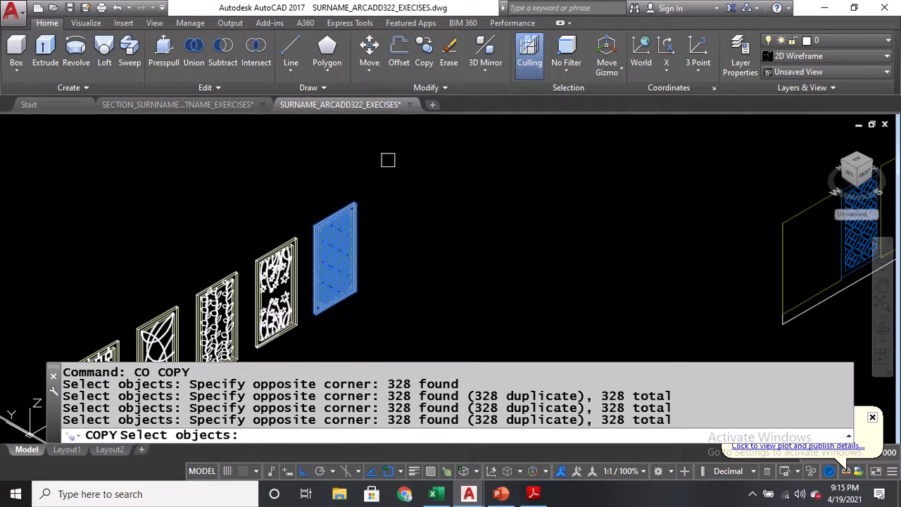
scroll(288, 224, "up", 2)
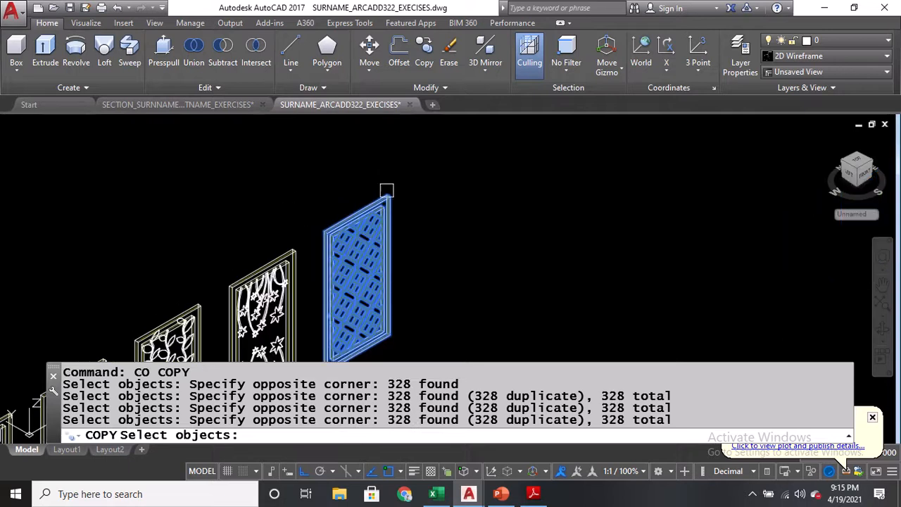
left_click(410, 162)
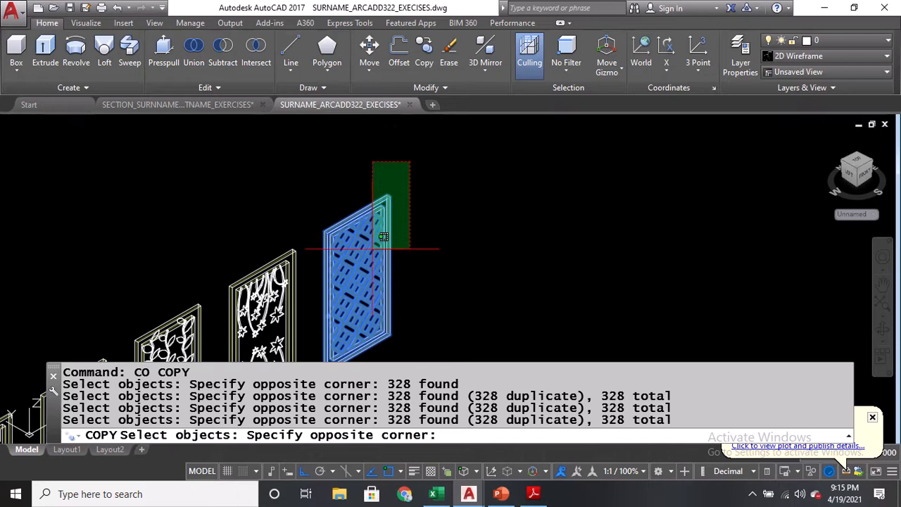
left_click(400, 176)
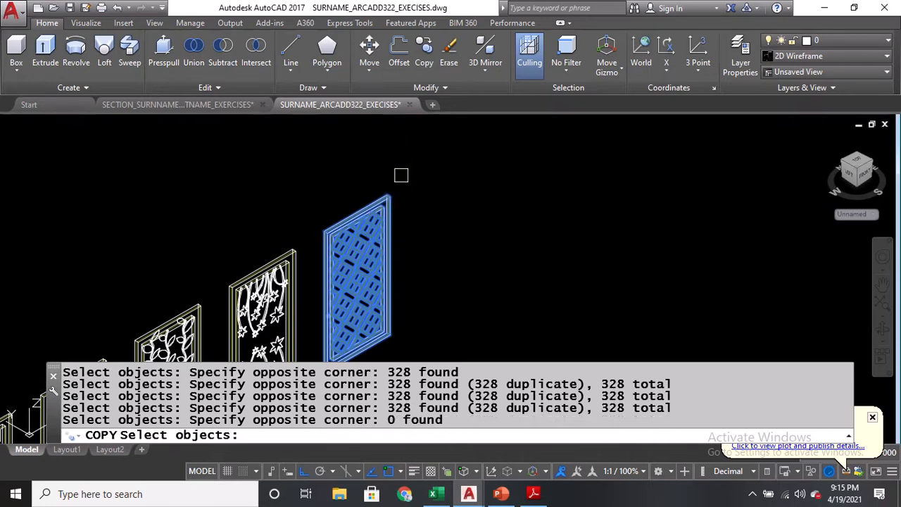
scroll(312, 182, "down", 2)
left_click(307, 174)
left_click(394, 305)
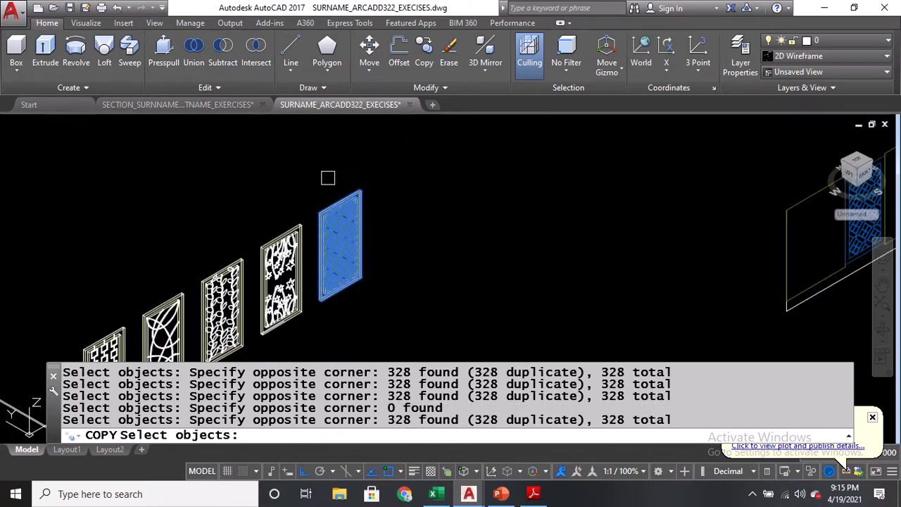
scroll(341, 187, "up", 2)
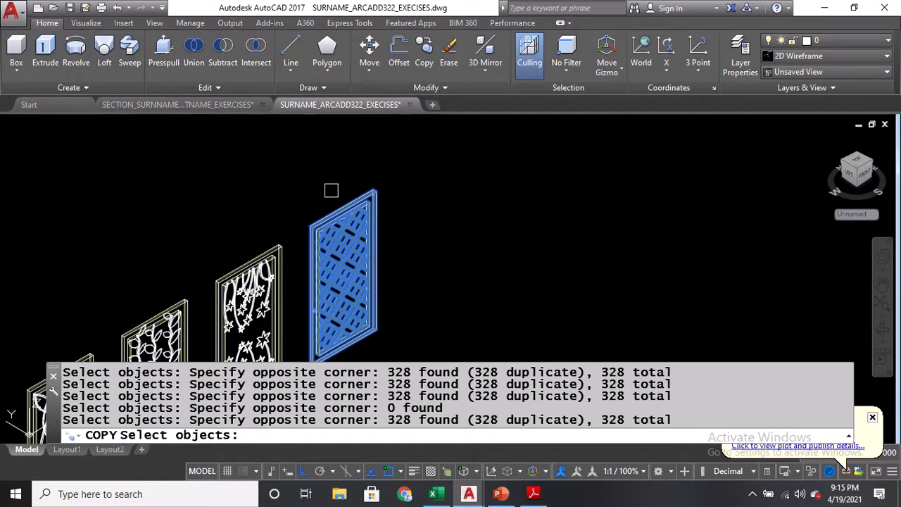
key("Return")
scroll(296, 295, "up", 5)
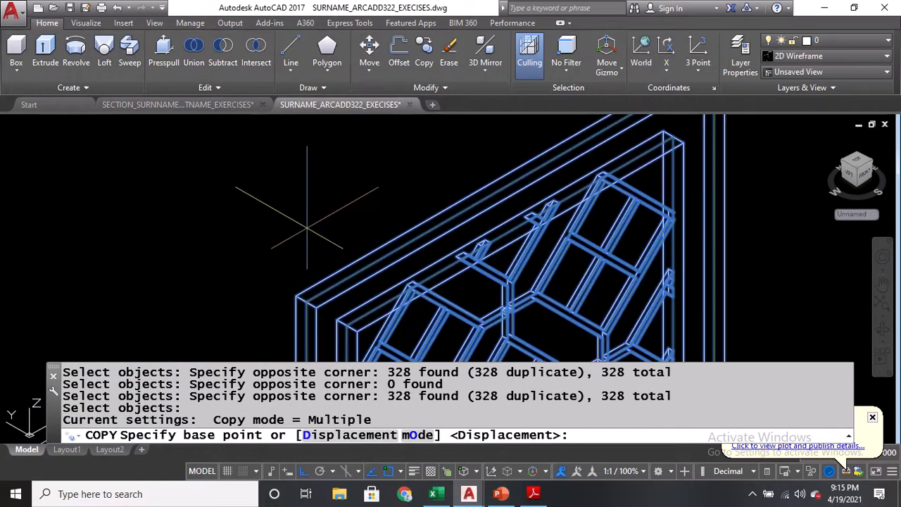
scroll(304, 300, "up", 3)
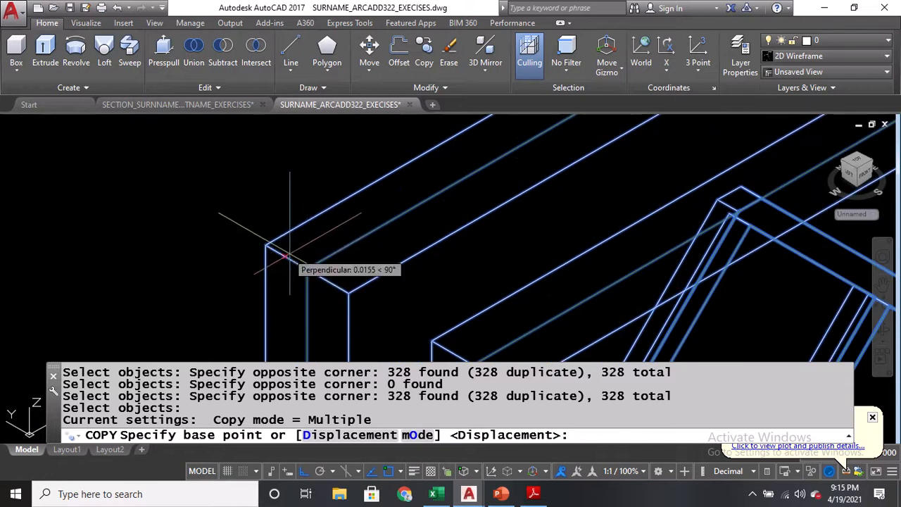
left_click(306, 271)
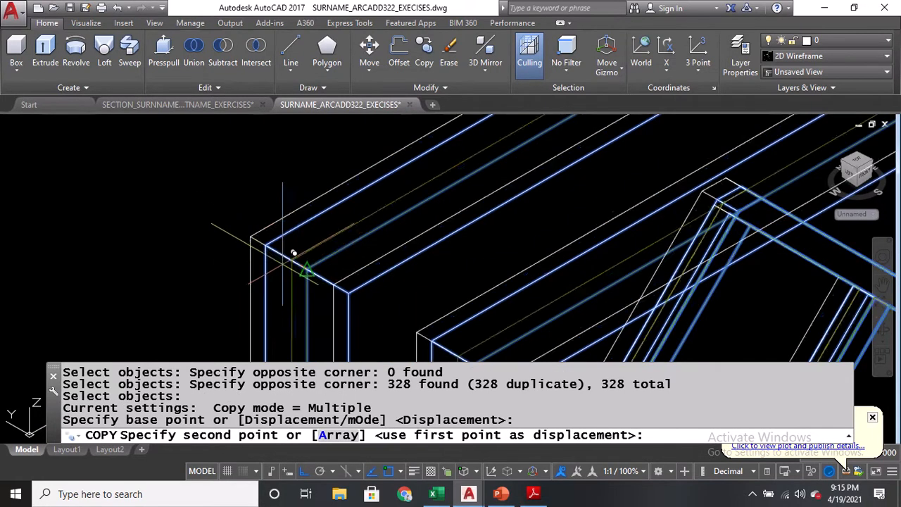
scroll(298, 262, "down", 8)
scroll(365, 236, "up", 8)
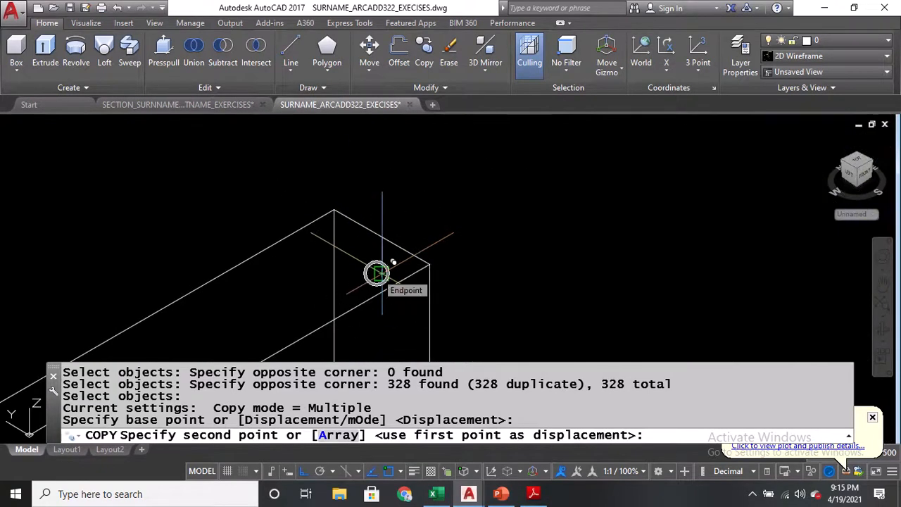
left_click(379, 273)
scroll(379, 165, "down", 5)
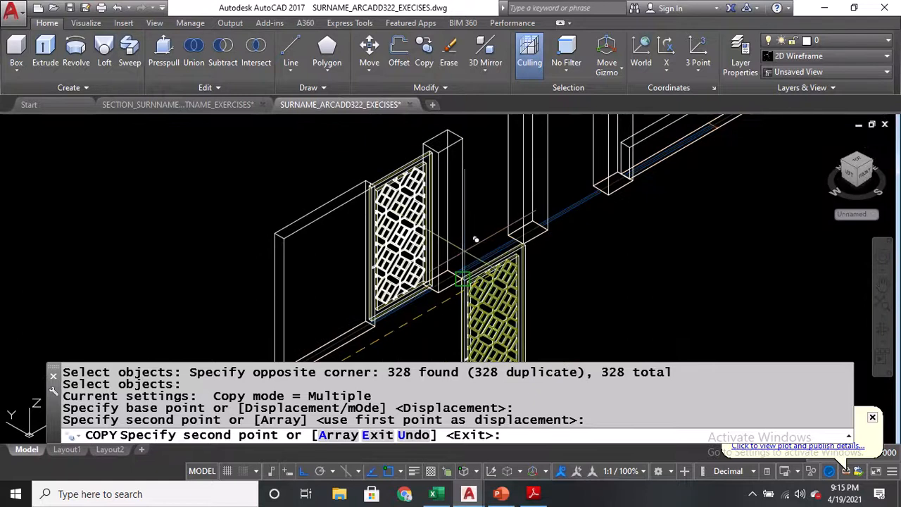
key("Return")
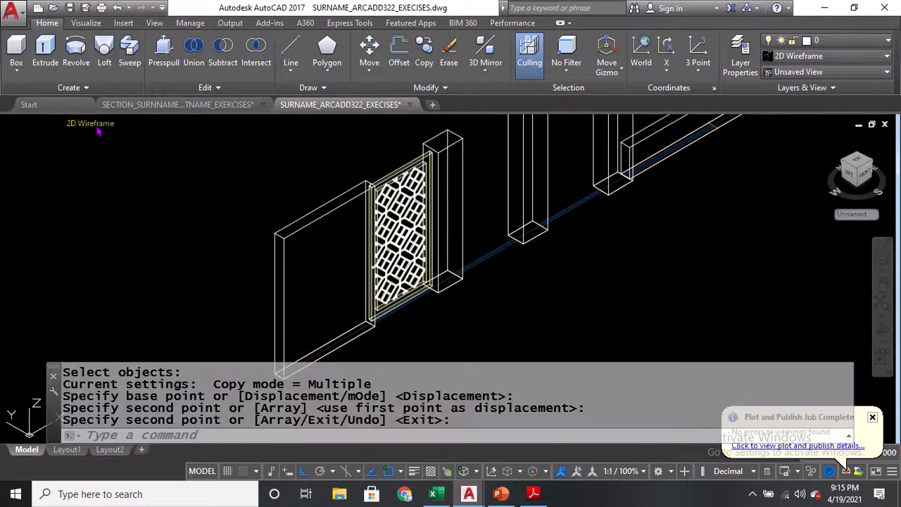
Inspect the placed lattice panel in the Conceptual visual style and return to 2D Wireframe
left_click(97, 127)
left_click(138, 172)
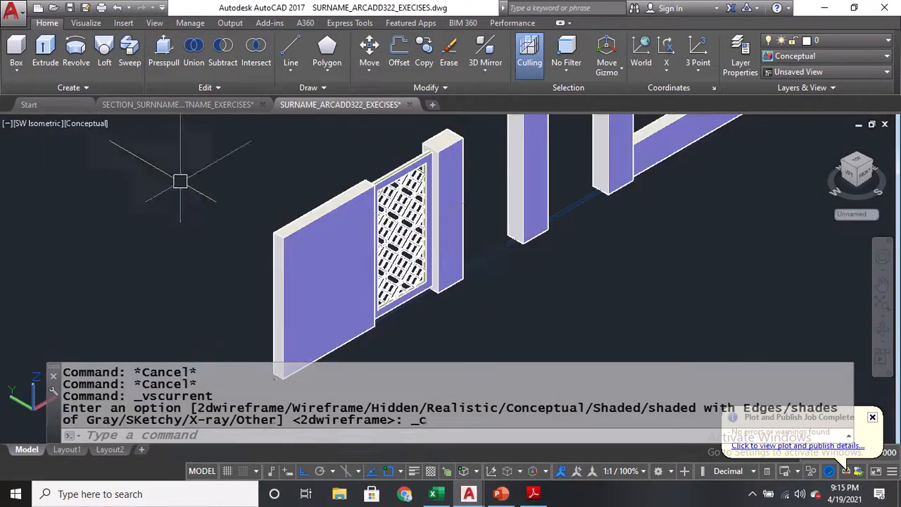
scroll(363, 232, "up", 4)
scroll(361, 232, "down", 4)
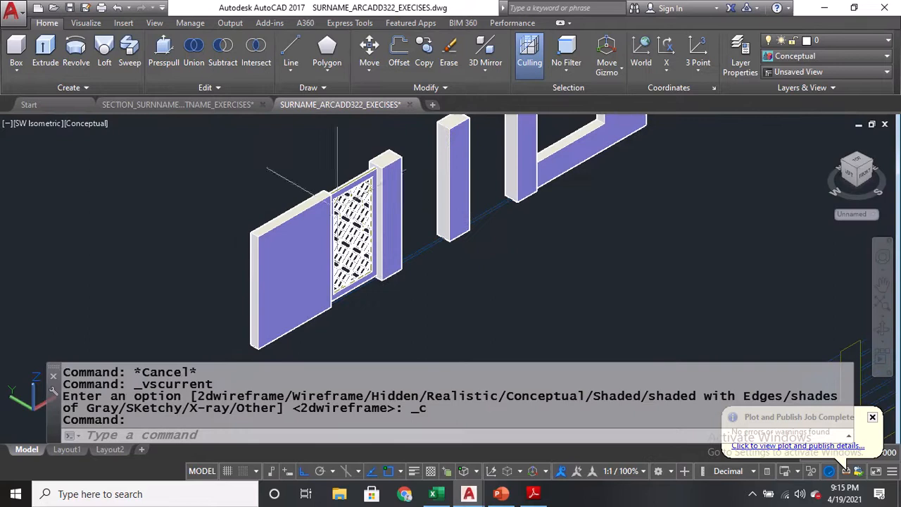
left_click(86, 124)
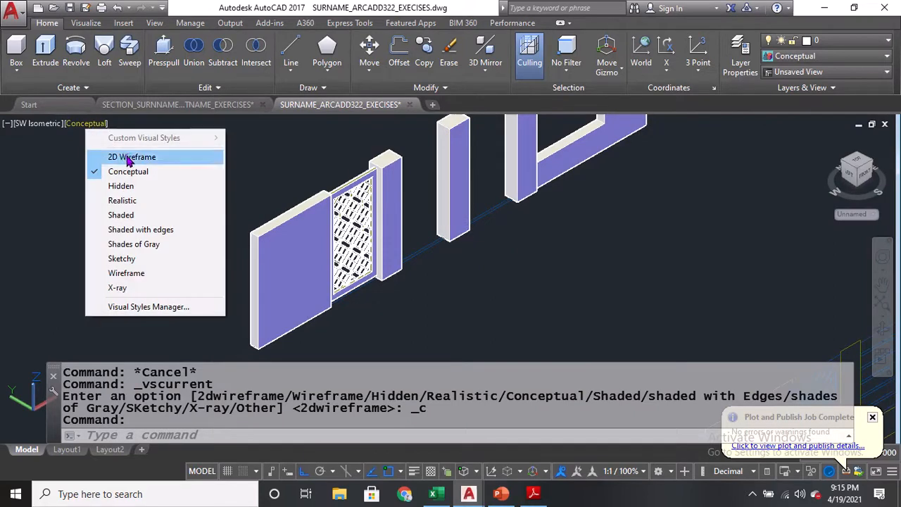
left_click(126, 155)
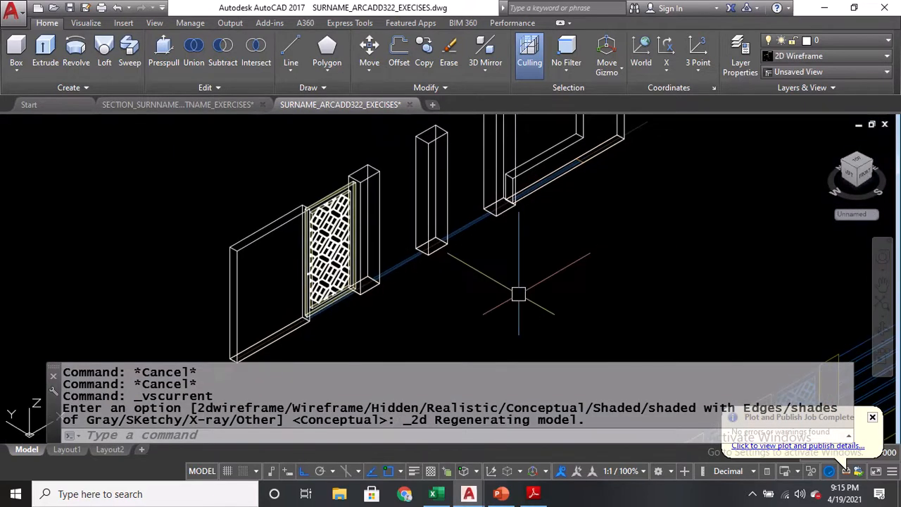
Copy the lattice panel from the first wall's top end-edge midpoint to the matching top-edge midpoints of the first two pillars, filling the remaining bays
type("co")
key("Return")
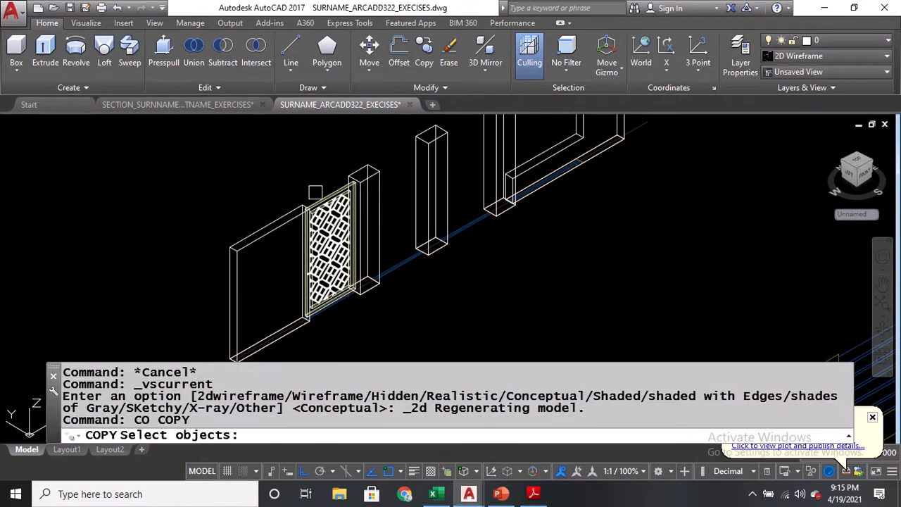
left_click(279, 177)
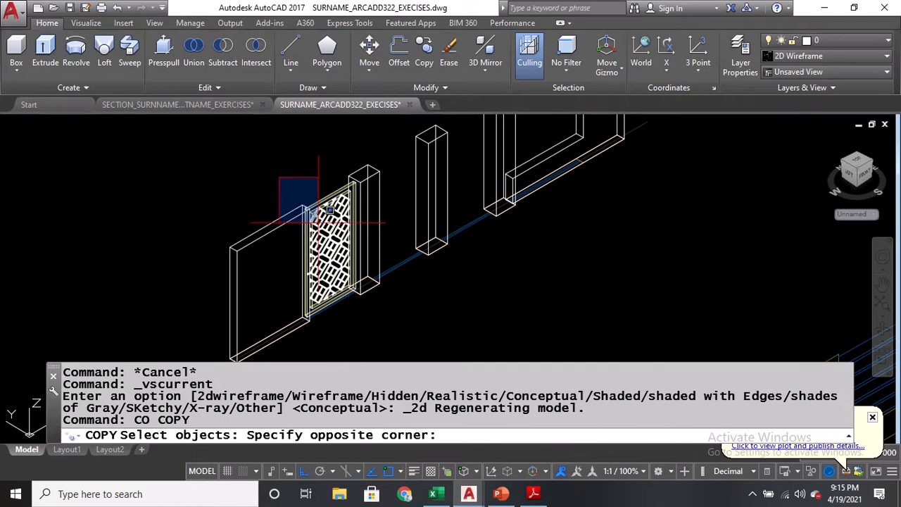
left_click(371, 343)
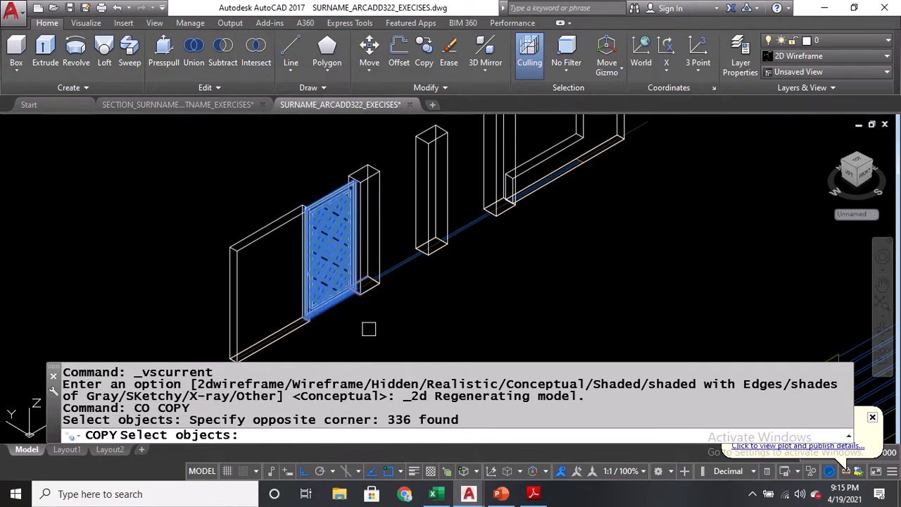
key("Return")
scroll(297, 166, "up", 5)
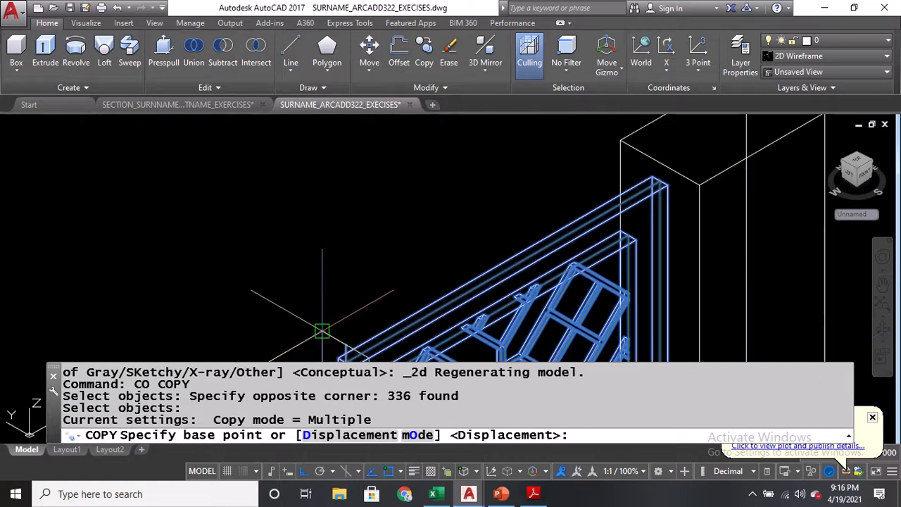
scroll(322, 331, "up", 3)
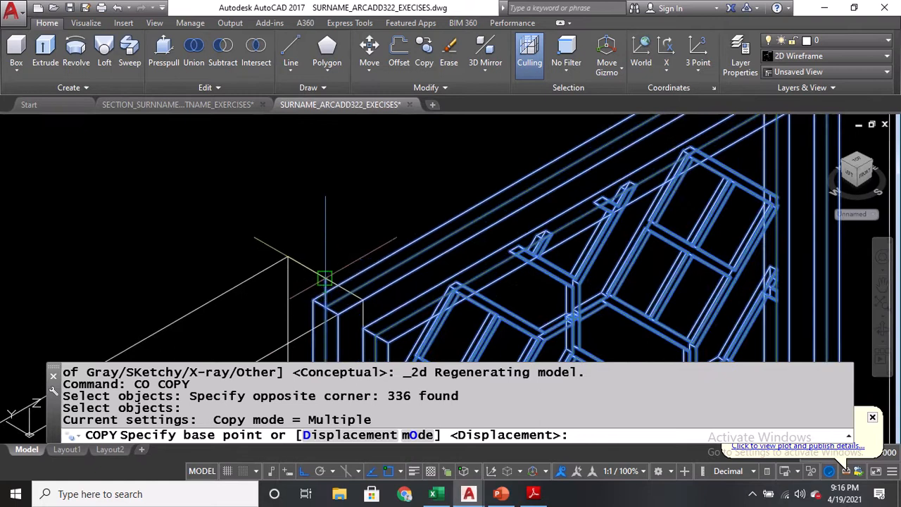
left_click(324, 279)
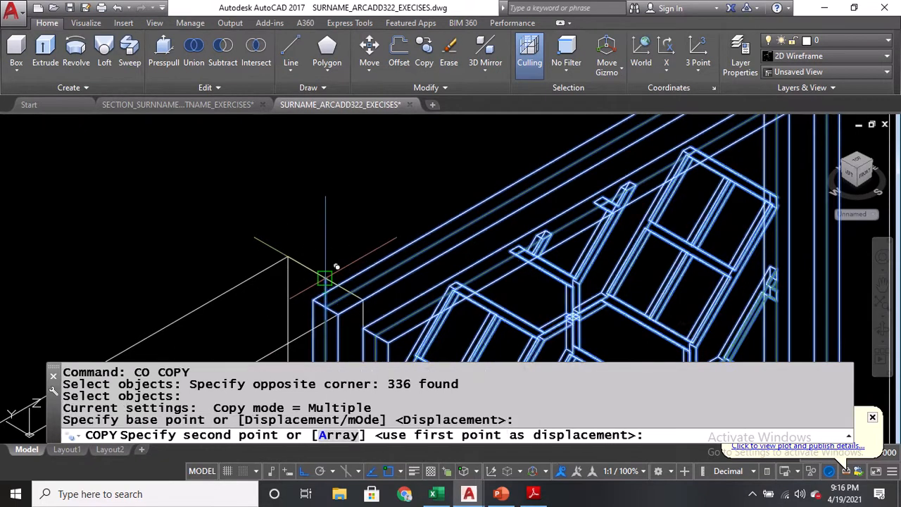
scroll(394, 254, "down", 3)
scroll(403, 246, "up", 3)
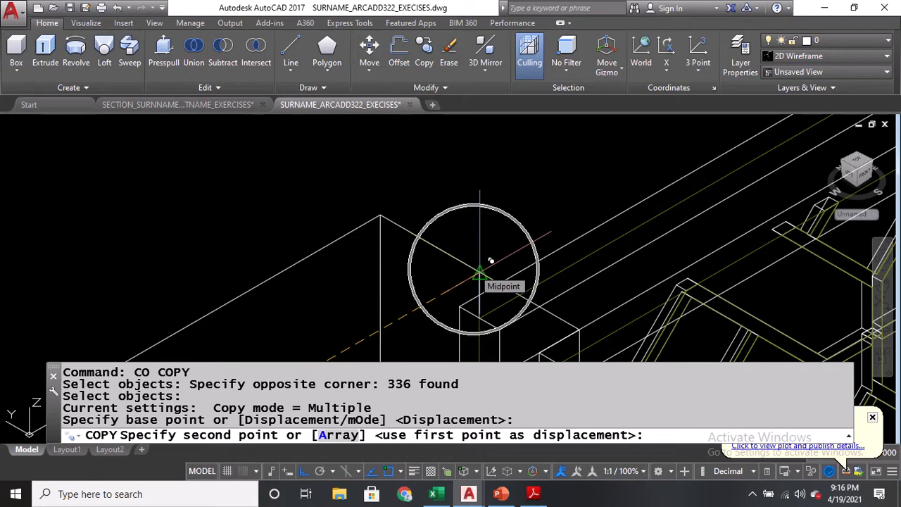
left_click(480, 272)
scroll(559, 210, "down", 2)
scroll(560, 211, "up", 3)
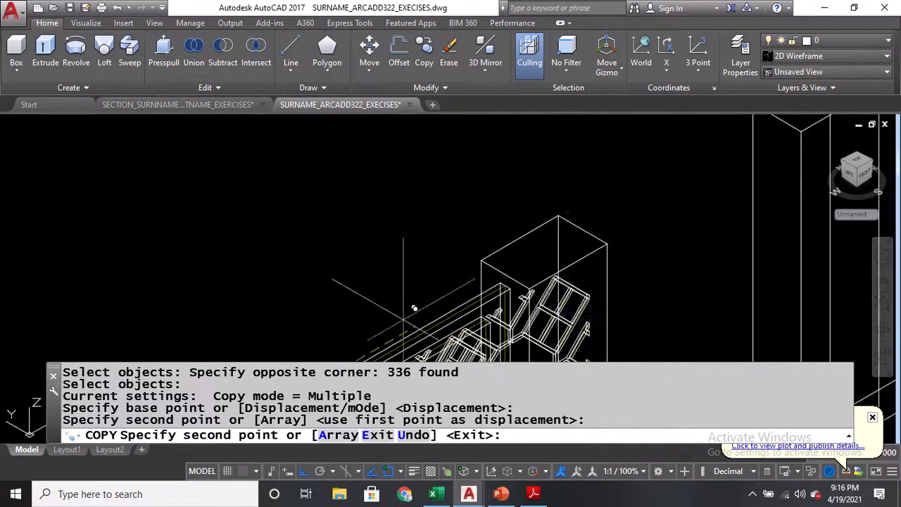
left_click(583, 230)
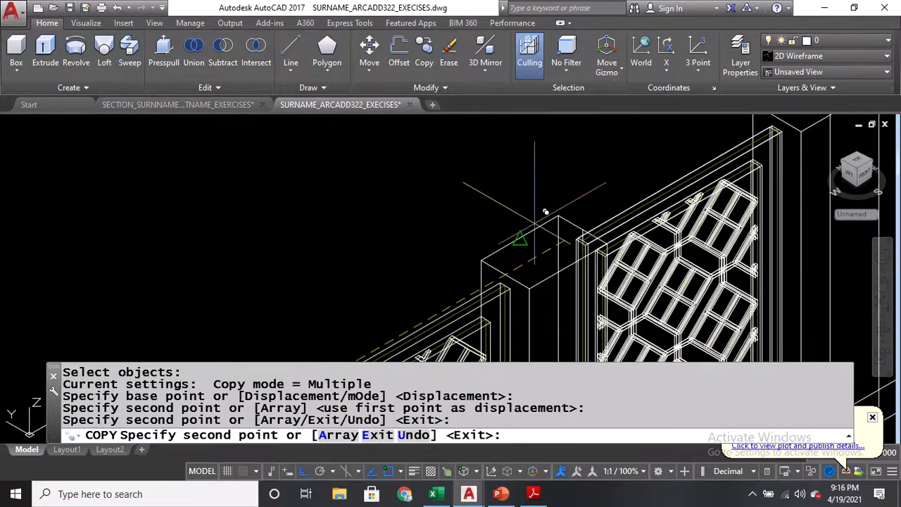
scroll(533, 223, "down", 5)
middle_click_drag(533, 223, 388, 234)
key("Return")
scroll(391, 230, "up", 4)
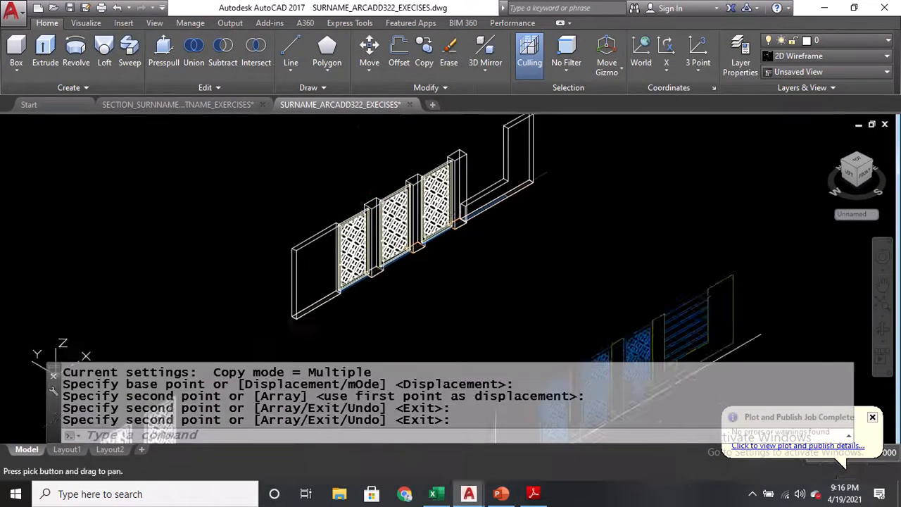
scroll(489, 191, "down", 3)
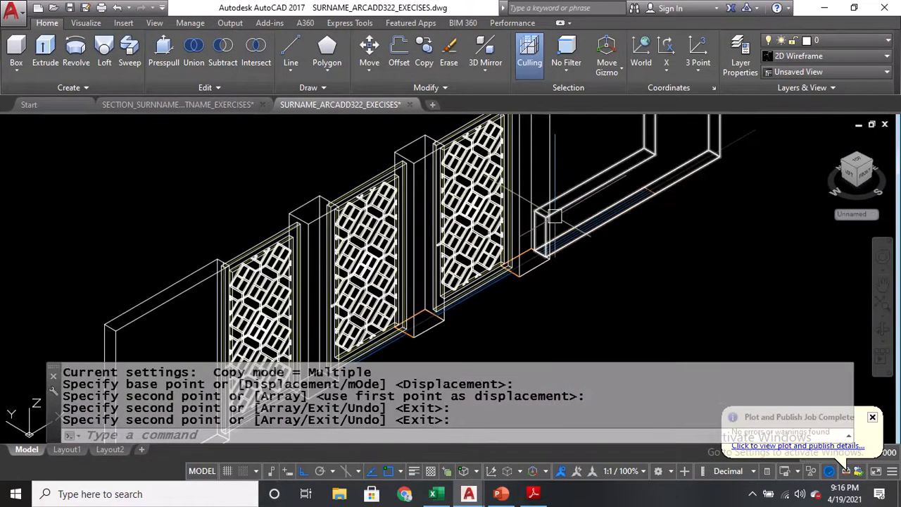
Inspect the fence with its lattice panels in the Realistic visual style and return to 2D Wireframe near the elevation's horizontal slats
middle_click_drag(539, 303, 547, 260)
type("VS")
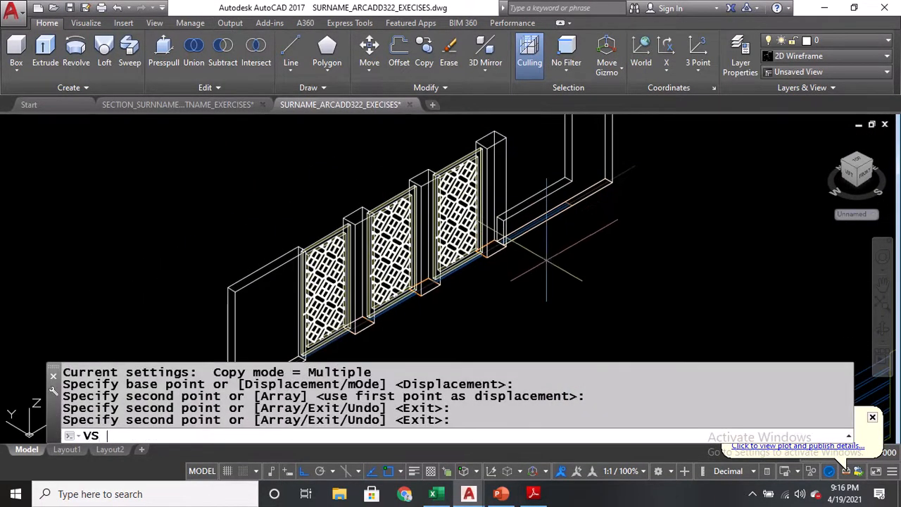
key("Return")
type("R")
key("Return")
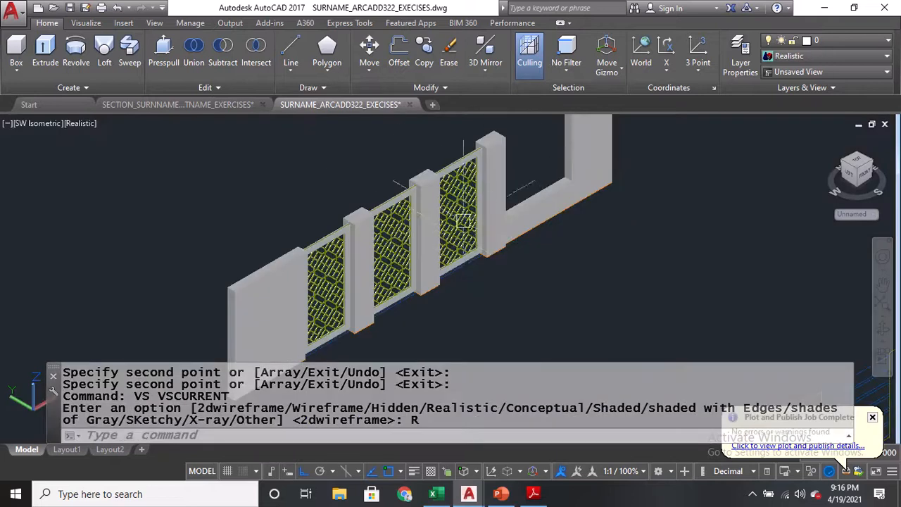
scroll(462, 220, "up", 3)
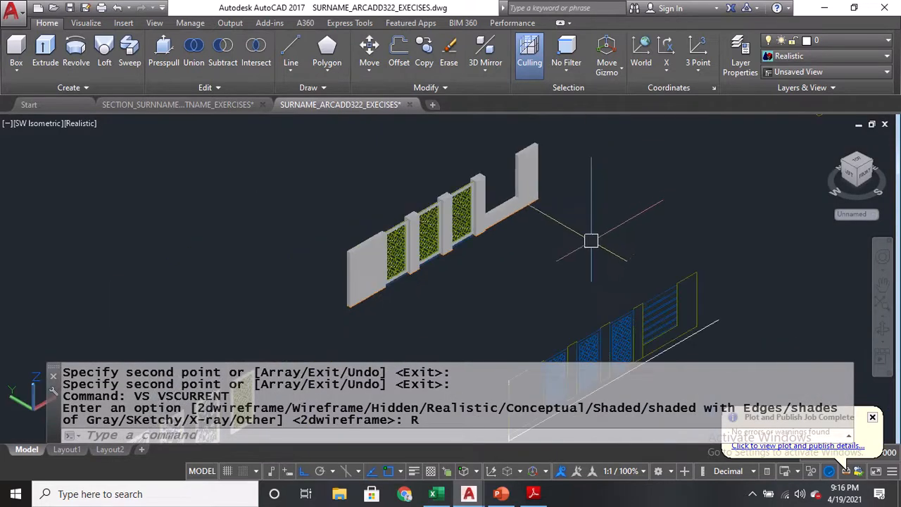
scroll(596, 256, "up", 4)
scroll(591, 261, "up", 3)
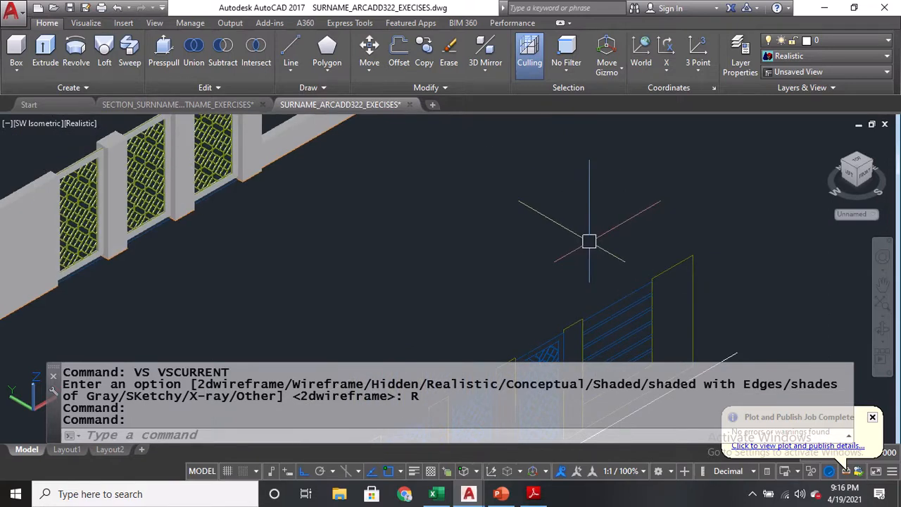
type("vs")
key("Return")
type("2")
key("Return")
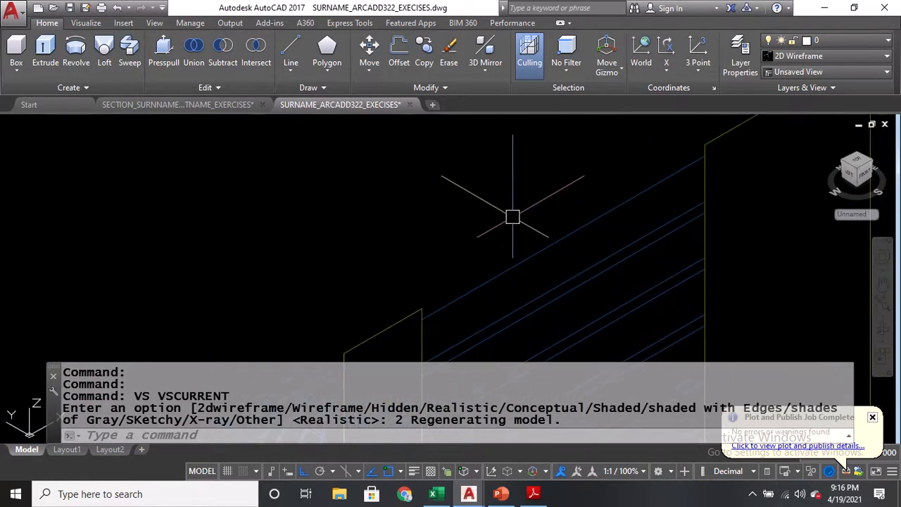
Trace the topmost horizontal slat in the fence elevation with a closed four-corner 3D polyline
type("3p")
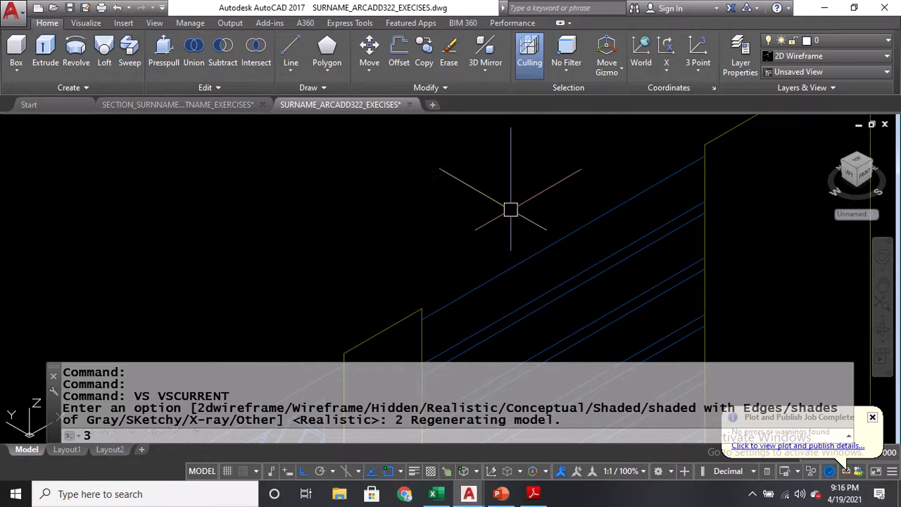
key("Return")
left_click(423, 314)
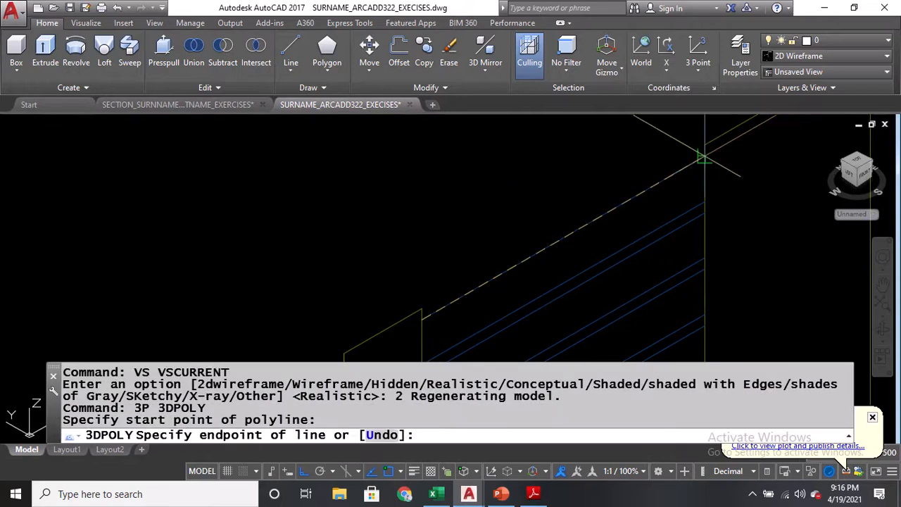
left_click(705, 159)
left_click(704, 203)
middle_click_drag(470, 332, 563, 232)
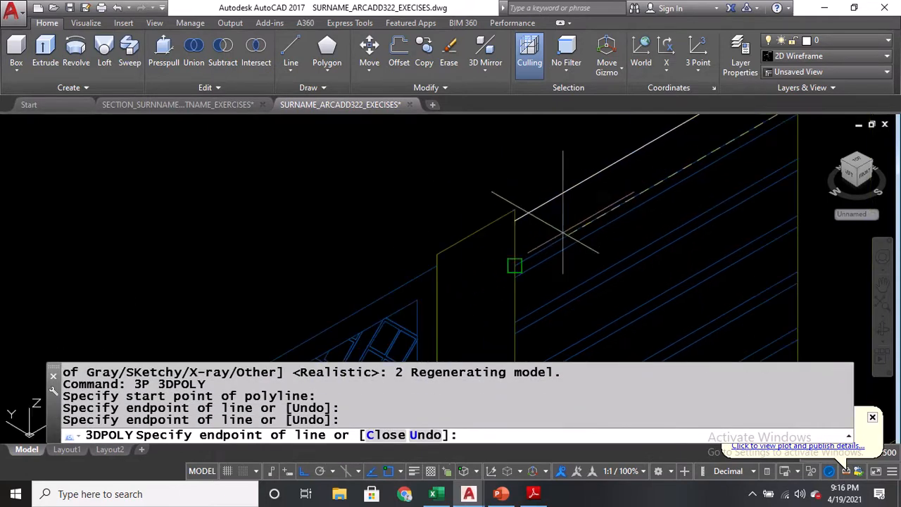
left_click(515, 265)
left_click(515, 221)
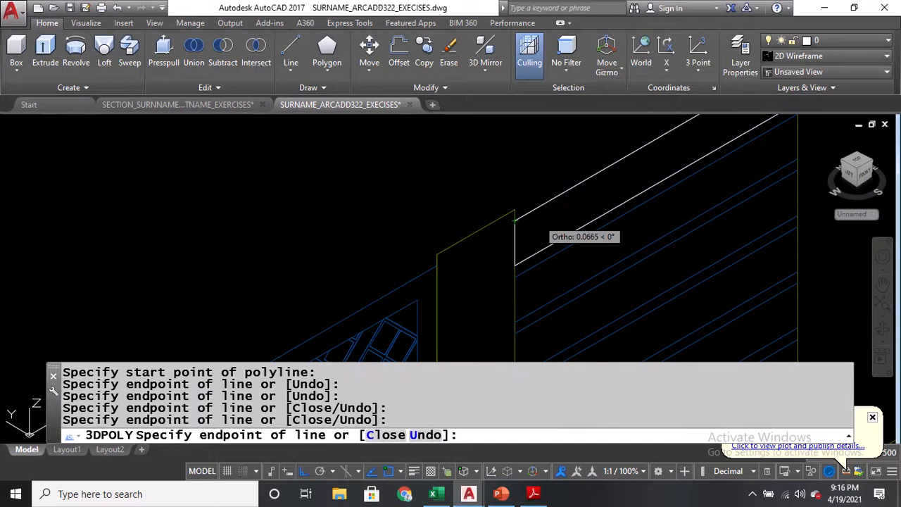
key("Return")
middle_click_drag(555, 191, 528, 210)
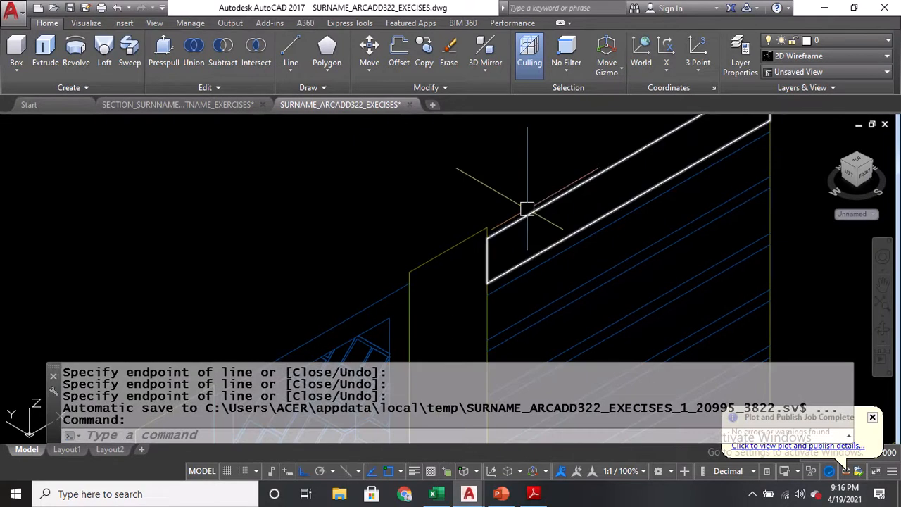
Extrude the traced top slat outline by 0.05
type("EXT")
key("Return")
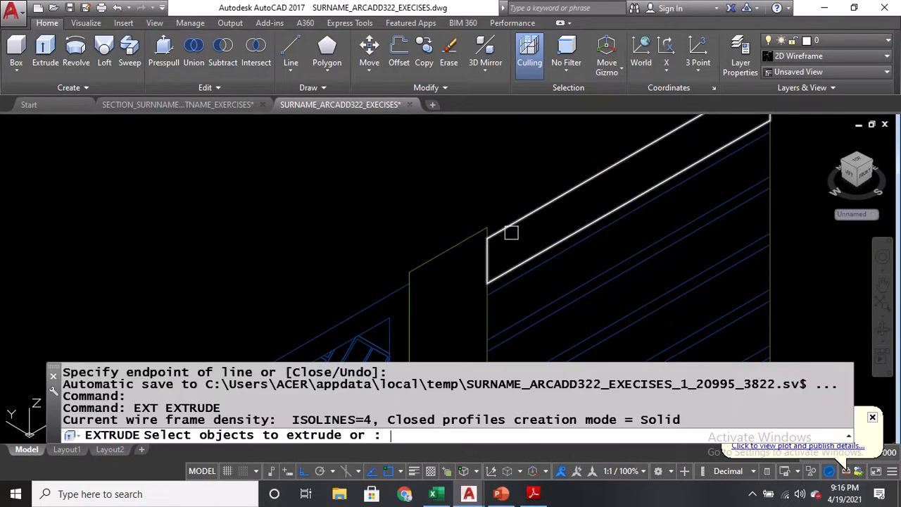
left_click(520, 221)
key("Return")
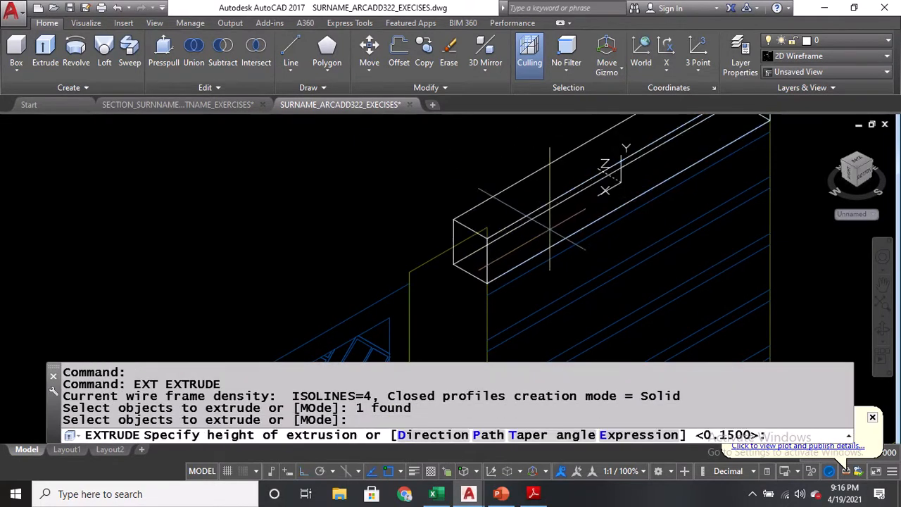
type("0.05")
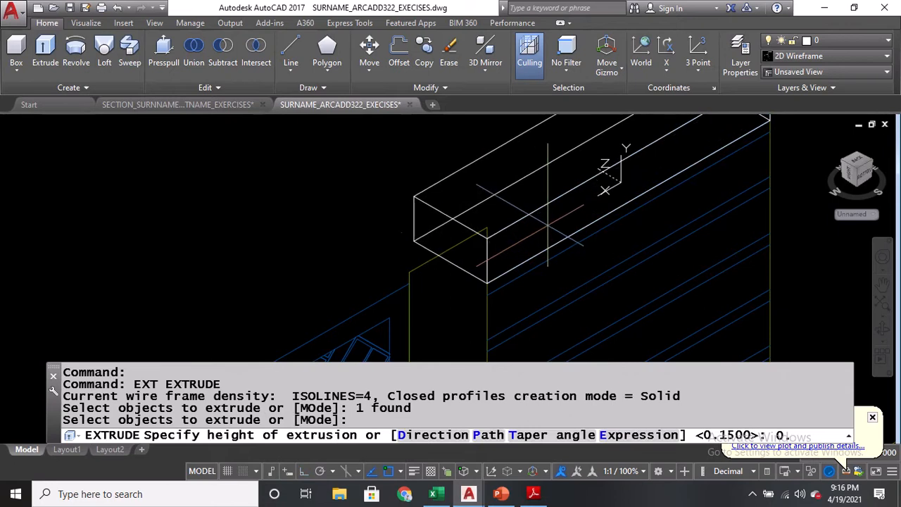
key("Return")
scroll(524, 212, "down", 4)
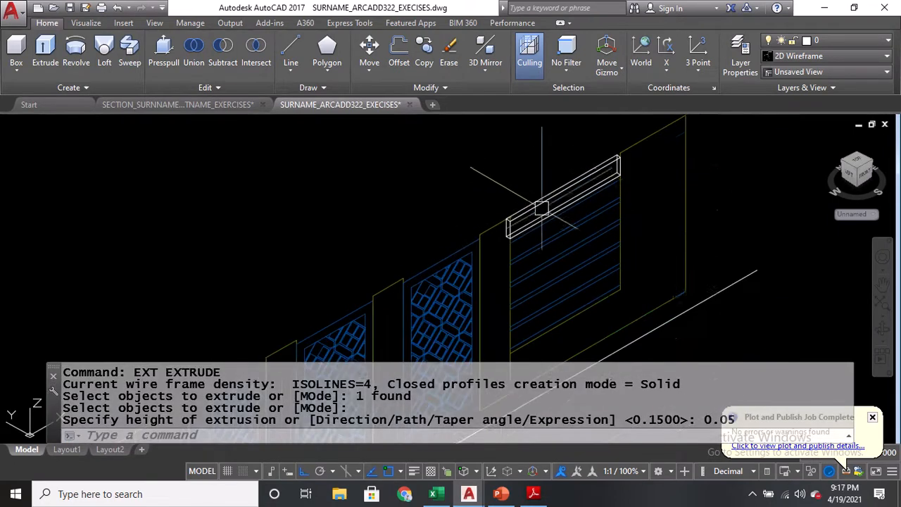
scroll(649, 200, "up", 2)
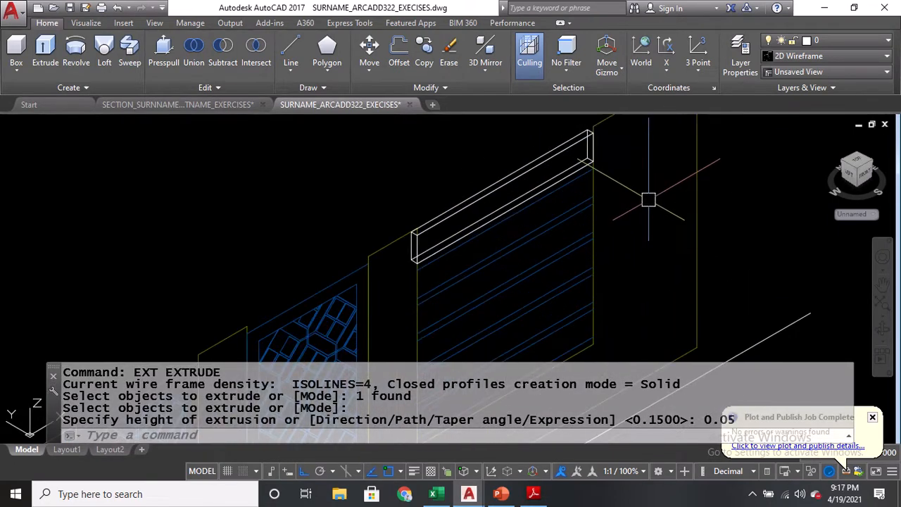
Open the Materials Browser and switch the view to the Realistic visual style
type("MAT")
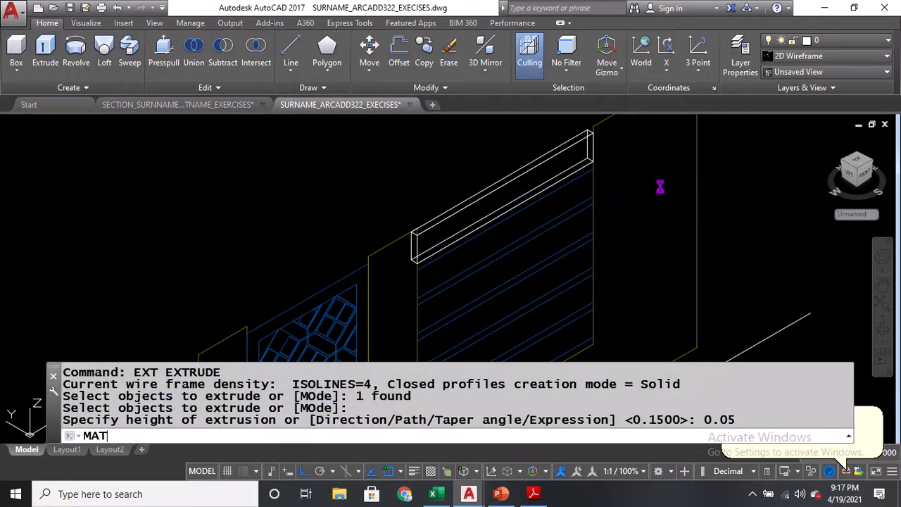
key("Return")
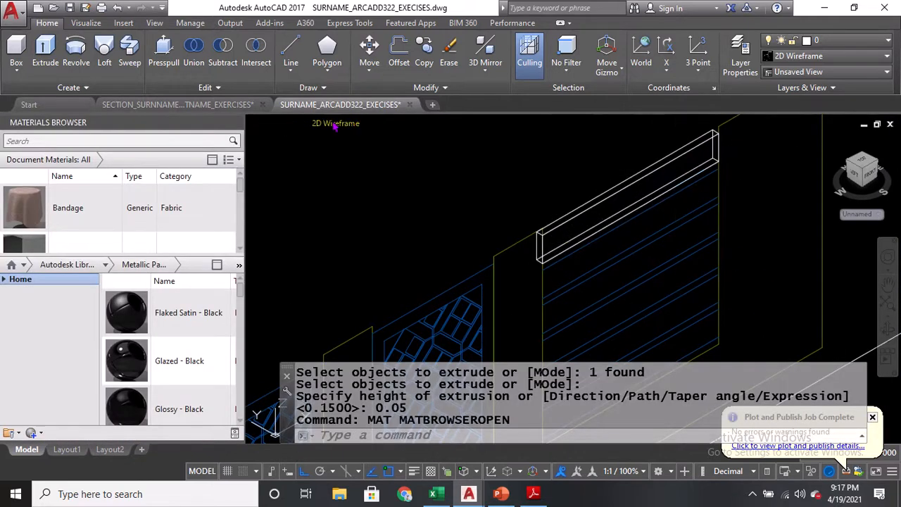
left_click(336, 124)
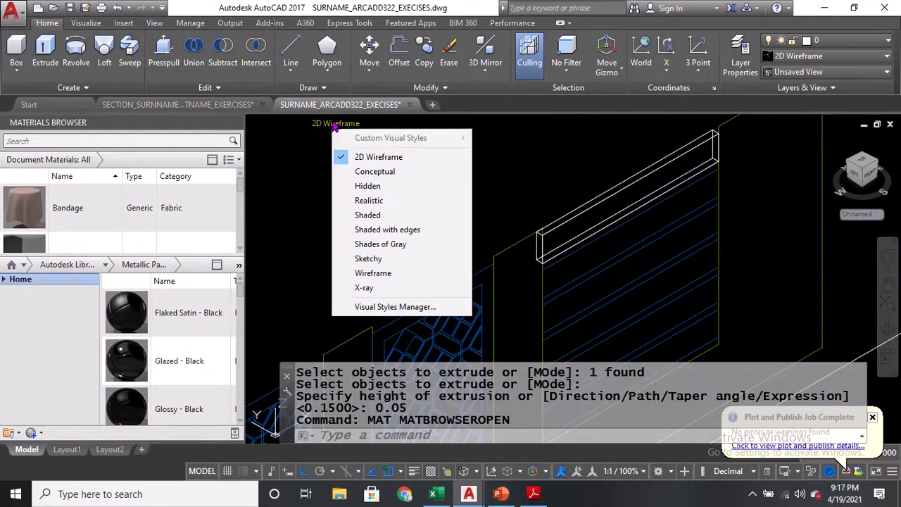
left_click(369, 201)
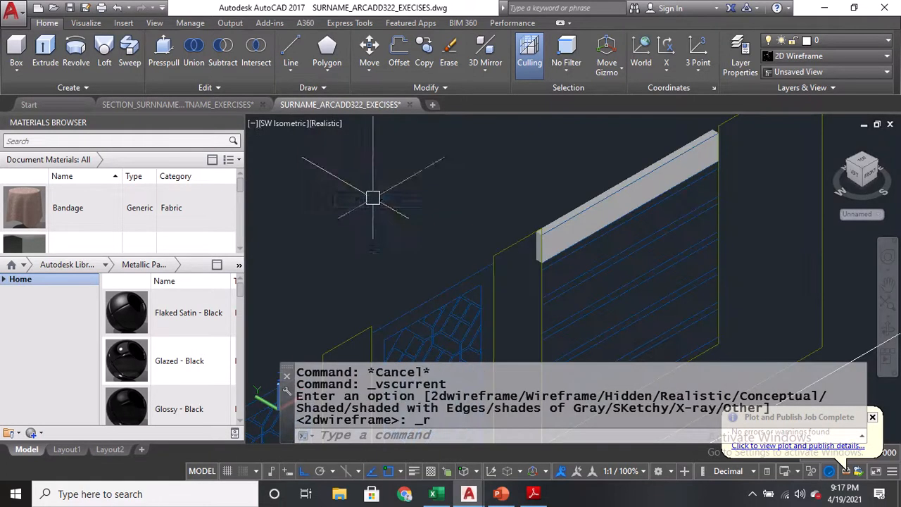
Show the Wood Panels materials of the Autodesk Library in the Materials Browser
left_click(4, 280)
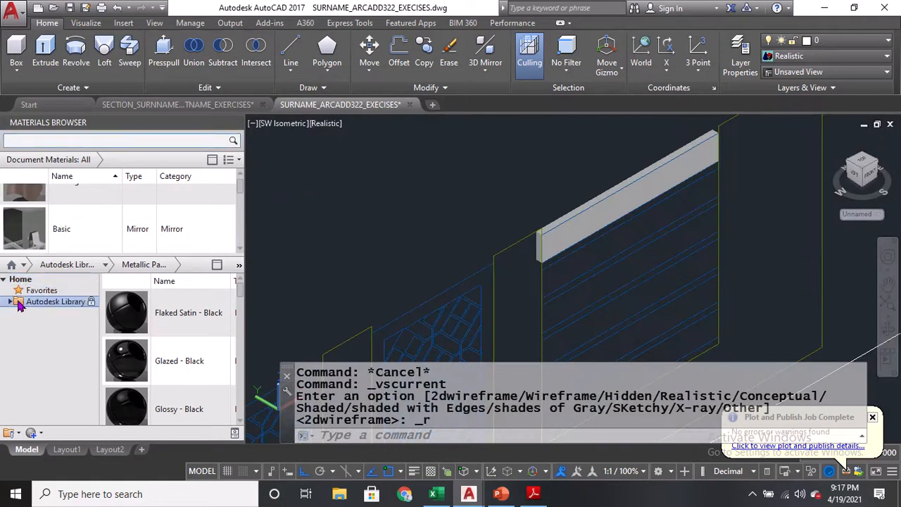
left_click(10, 301)
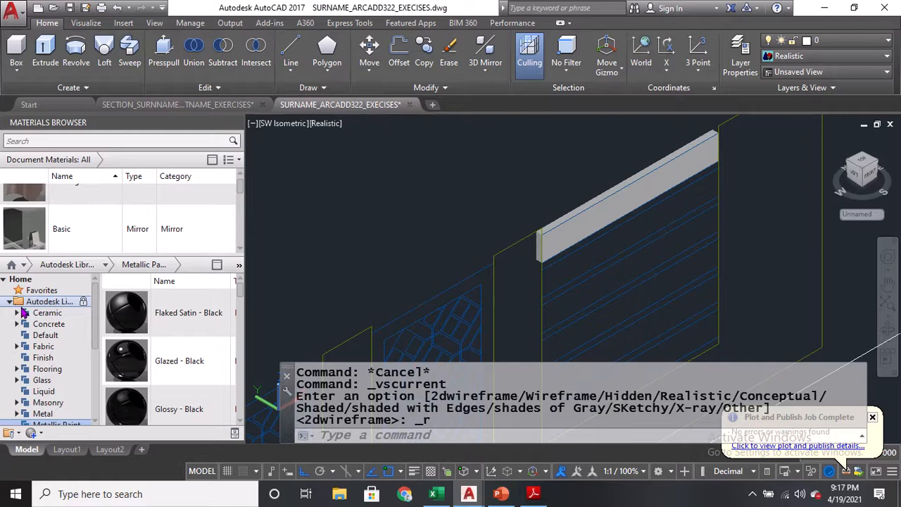
scroll(44, 346, "down", 2)
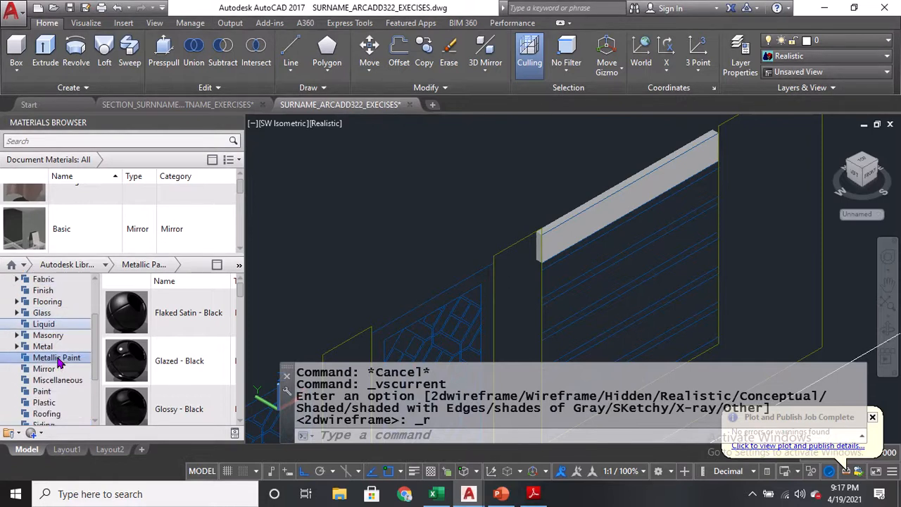
scroll(60, 360, "down", 3)
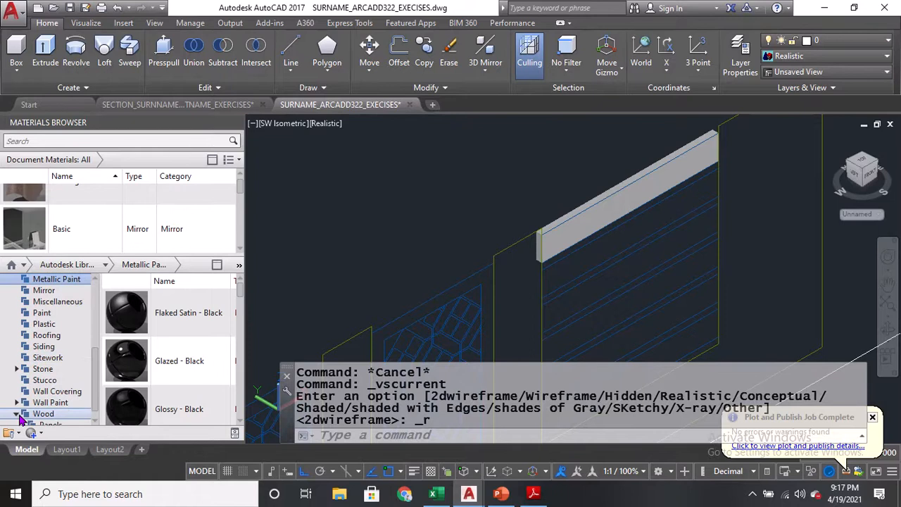
left_click(49, 416)
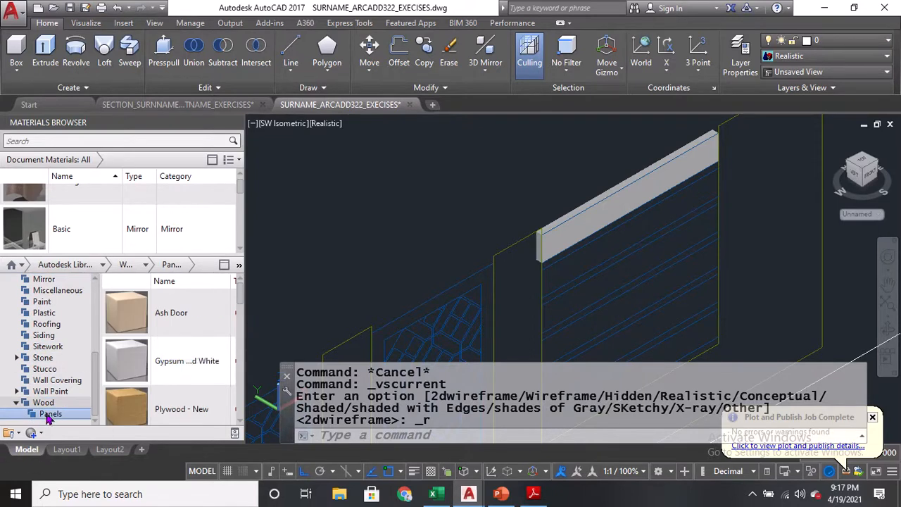
Apply the light-brown "Panelin...w-Brown" wood material to the extruded top slat and save the drawing
left_click(623, 206)
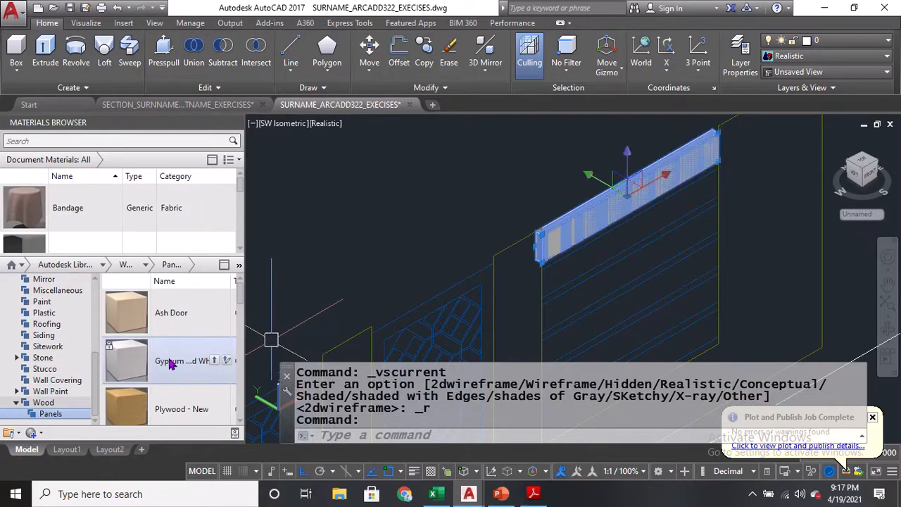
scroll(172, 366, "down", 4)
scroll(172, 365, "down", 4)
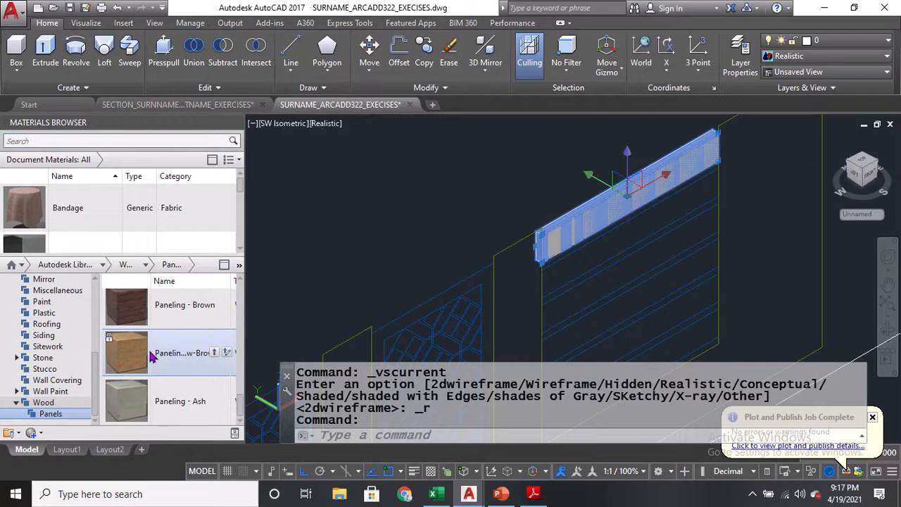
key("ctrl")
key("ctrl")
key("ctrl")
key("ctrl")
key("ctrl")
left_click(217, 358)
scroll(560, 199, "up", 5)
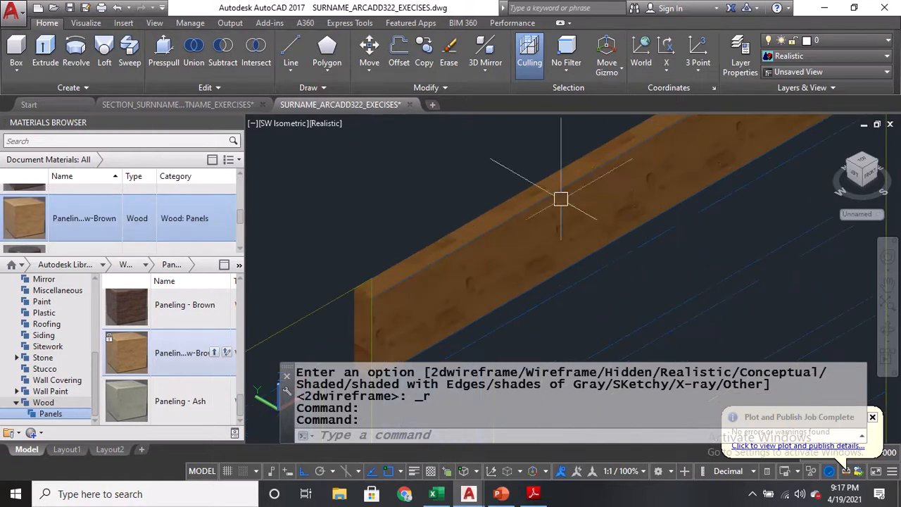
scroll(701, 204, "down", 5)
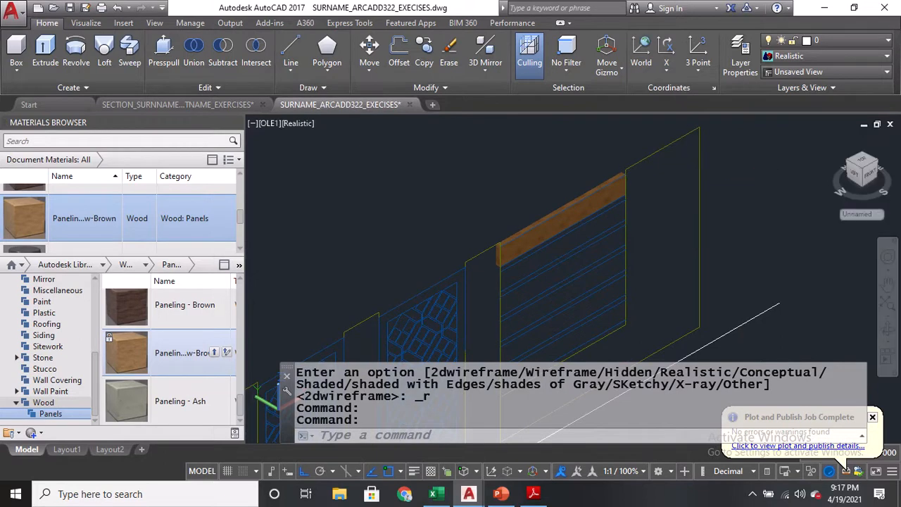
key("ctrl+s")
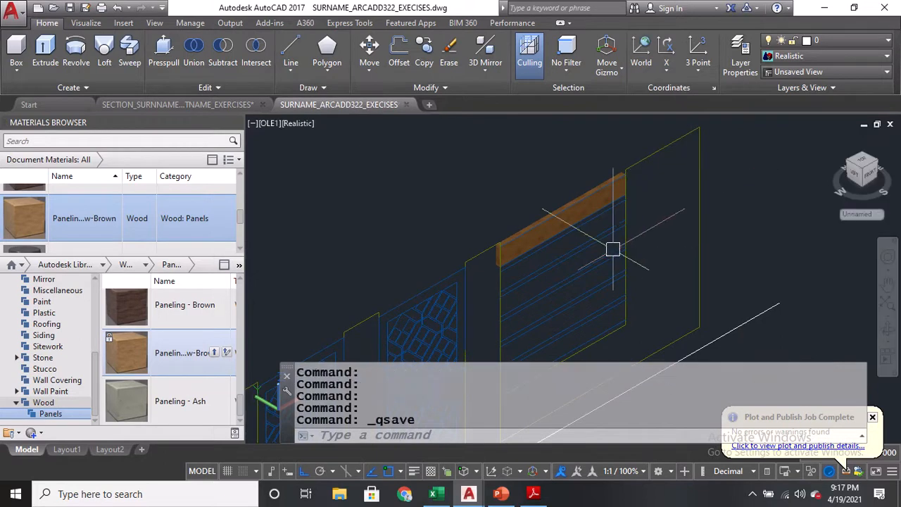
Measure the vertical distance from the end wall's top corner in the elevation to the top slat's upper edge
scroll(603, 244, "down", 5)
scroll(582, 229, "up", 5)
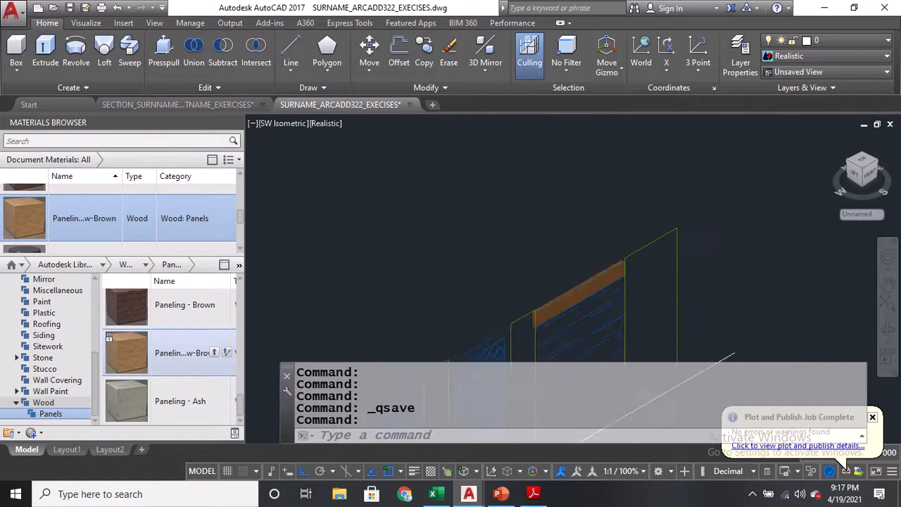
type("di")
key("Return")
scroll(634, 226, "up", 3)
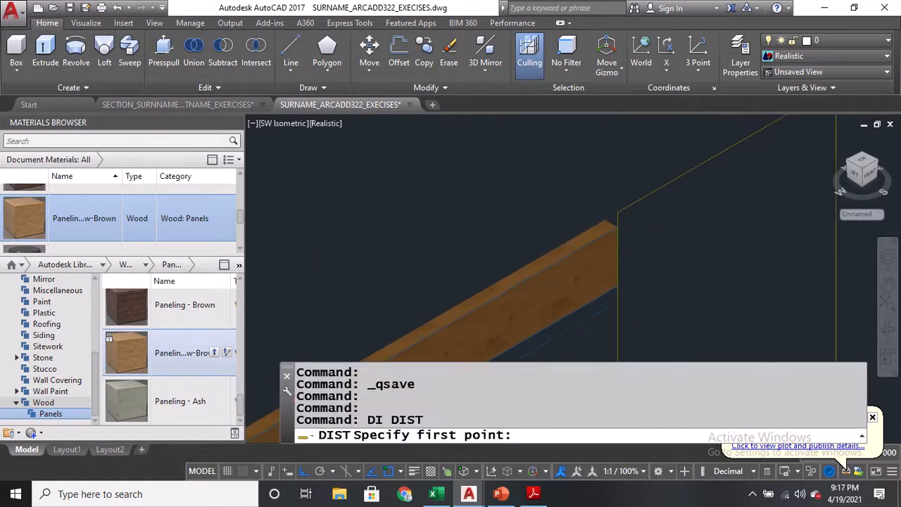
left_click(623, 182)
left_click(624, 202)
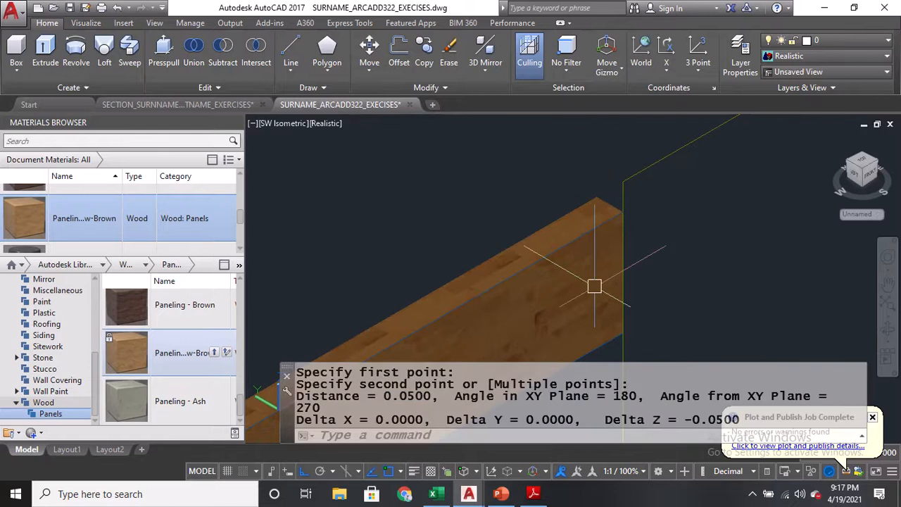
Draw a 0.05 guide line straight down from the midpoint of the 3D end wall's top edge facing the gap
scroll(593, 286, "down", 8)
scroll(485, 193, "up", 3)
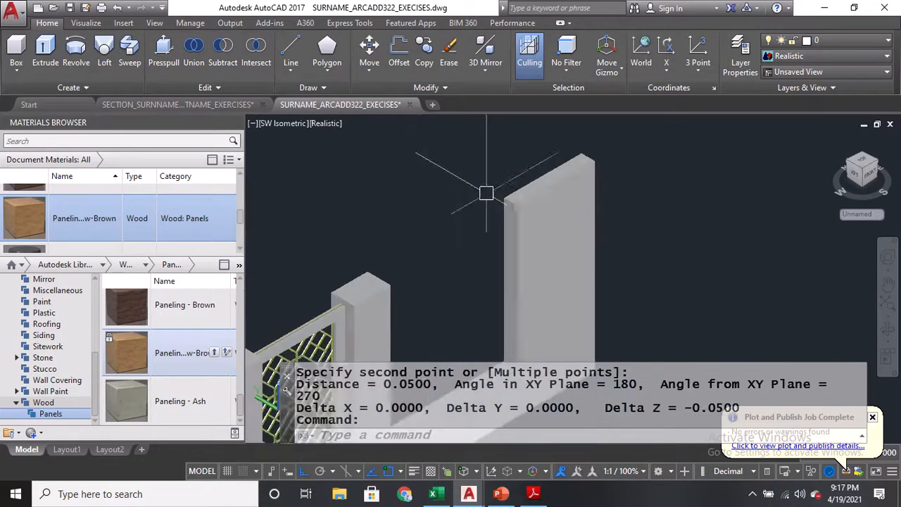
type("l")
key("Return")
scroll(522, 183, "up", 3)
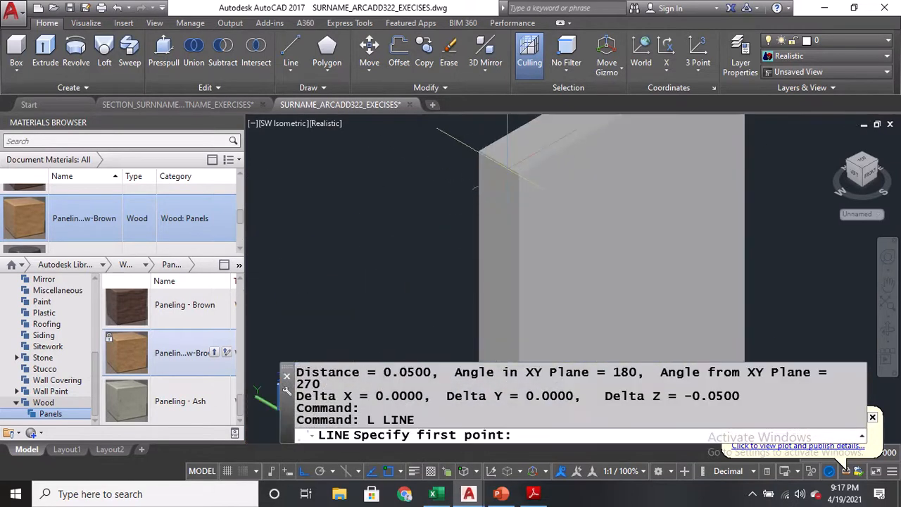
left_click(498, 162)
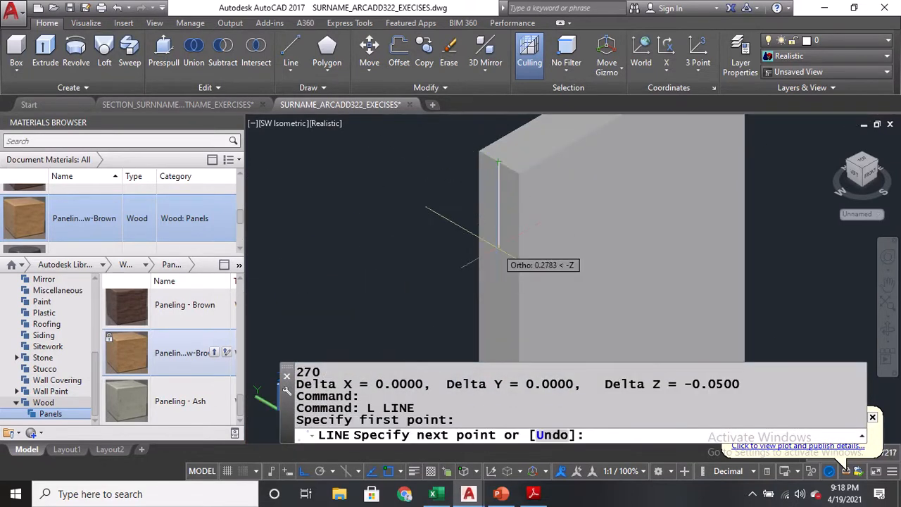
type("0.05")
key("Return")
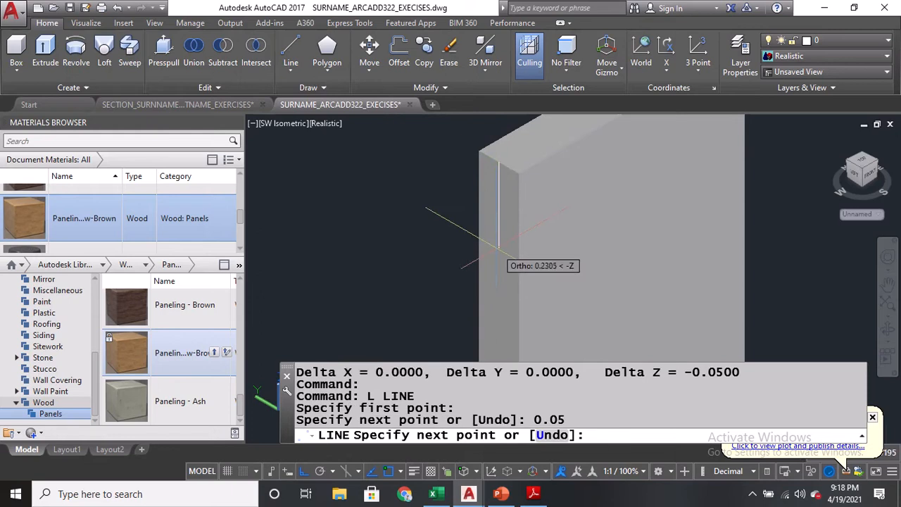
key("Return")
scroll(488, 244, "down", 5)
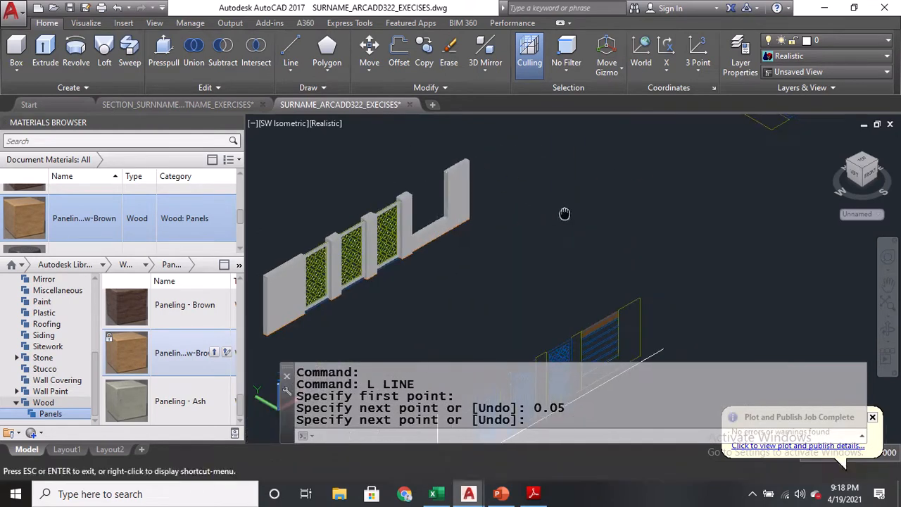
type("co")
key("Return")
scroll(618, 294, "up", 4)
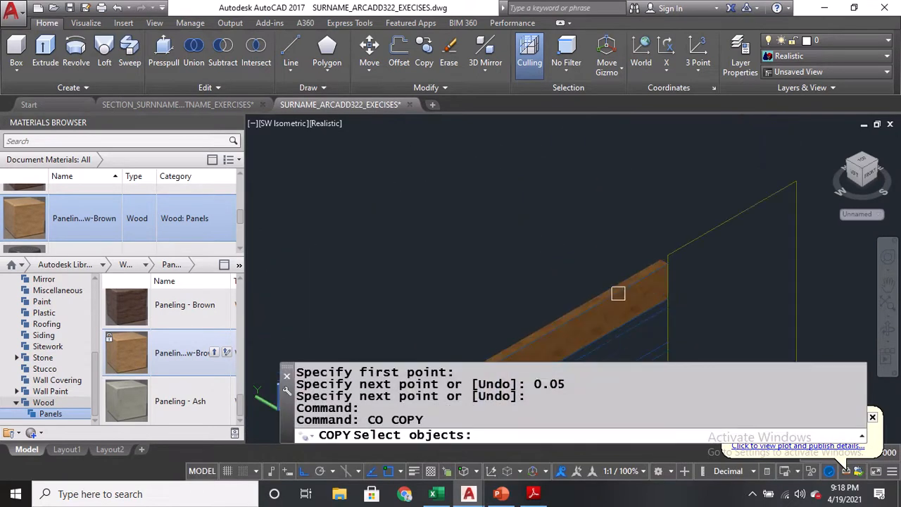
key("Escape")
Move the wood top slat by the midpoint of its top end edge to the lower end of the guide line on the 3D end wall
type("m")
key("Return")
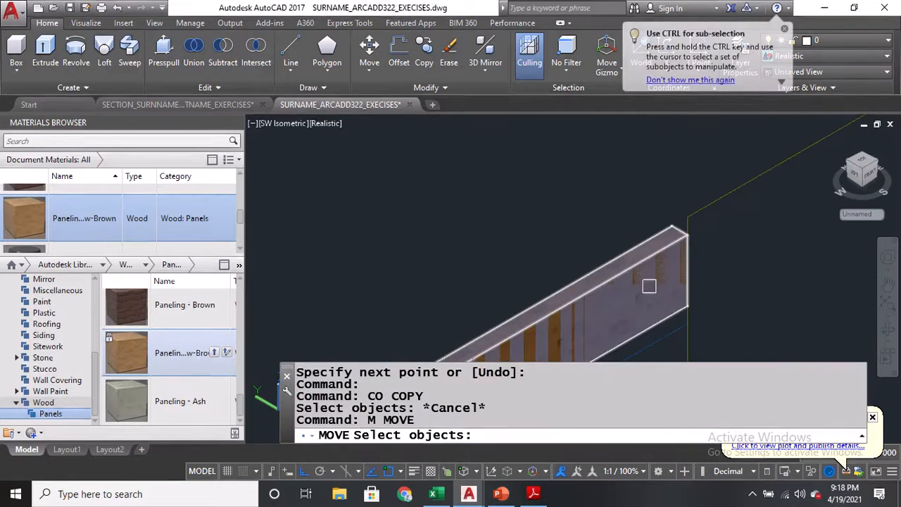
left_click(649, 291)
key("Return")
scroll(666, 232, "up", 1)
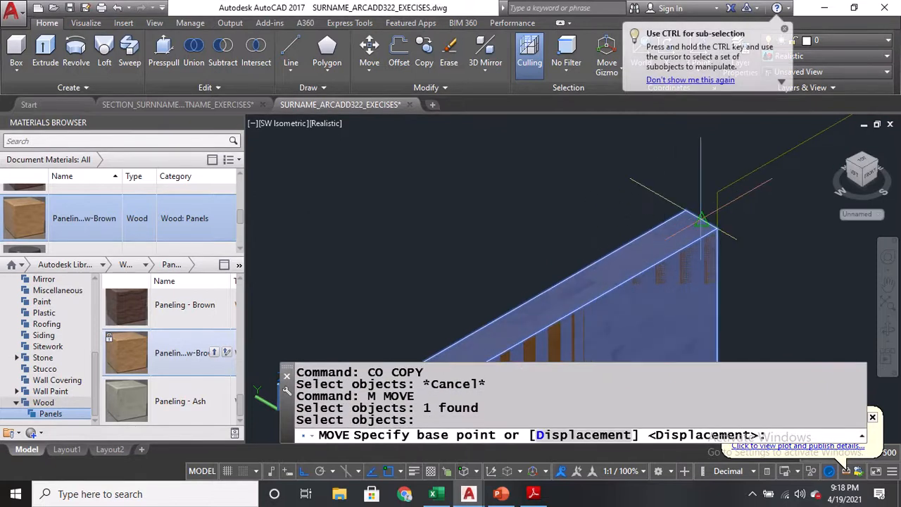
left_click(719, 193)
scroll(708, 237, "down", 4)
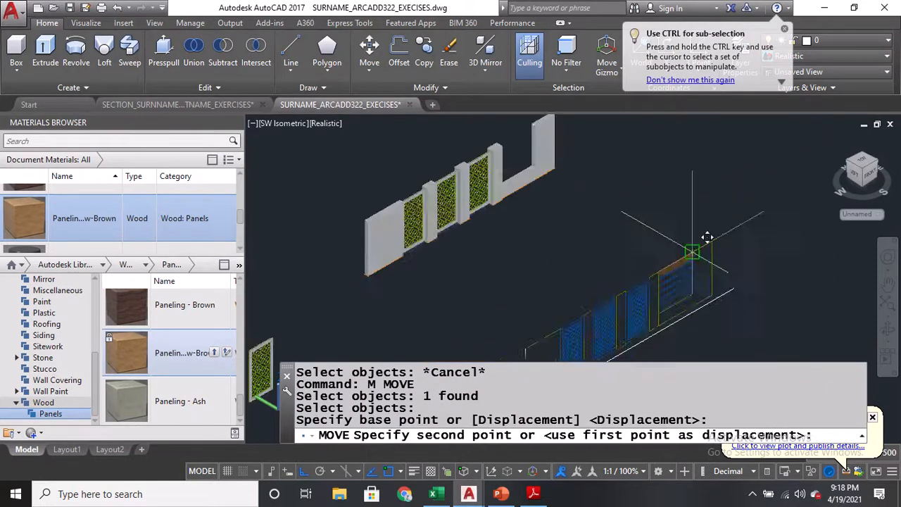
scroll(693, 251, "down", 4)
scroll(613, 201, "up", 6)
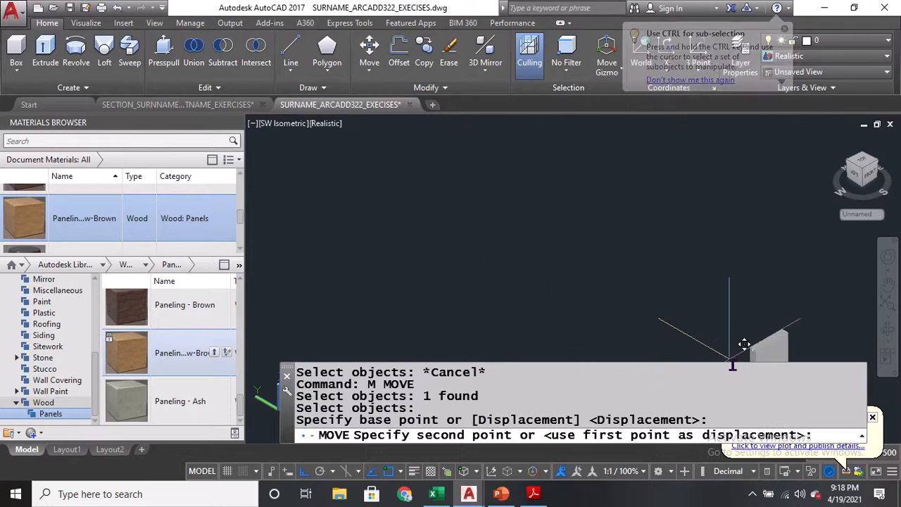
middle_click_drag(728, 326, 649, 229)
scroll(634, 131, "up", 3)
scroll(629, 298, "up", 3)
scroll(598, 195, "up", 3)
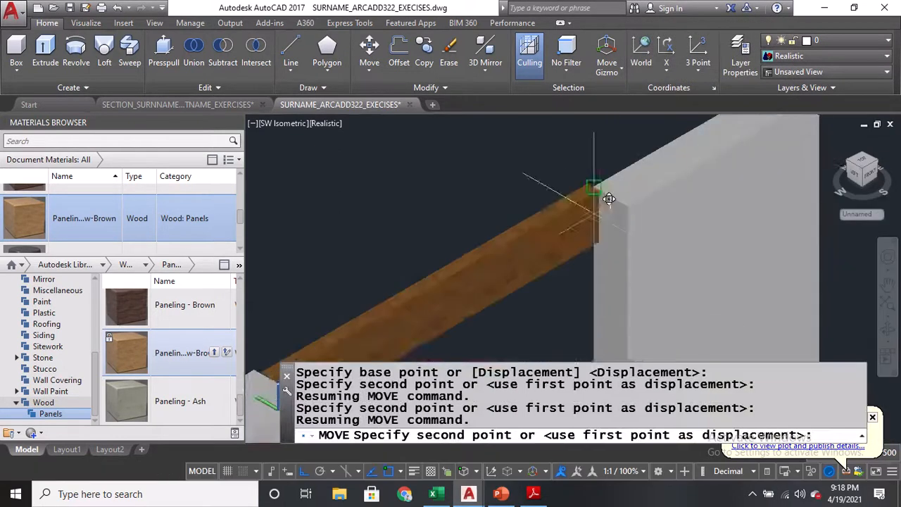
scroll(631, 197, "up", 2)
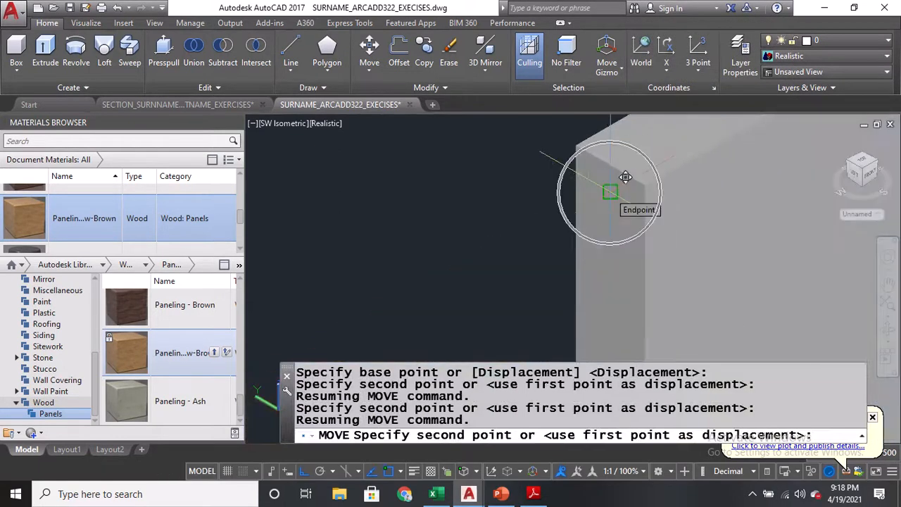
left_click(610, 191)
scroll(564, 187, "down", 4)
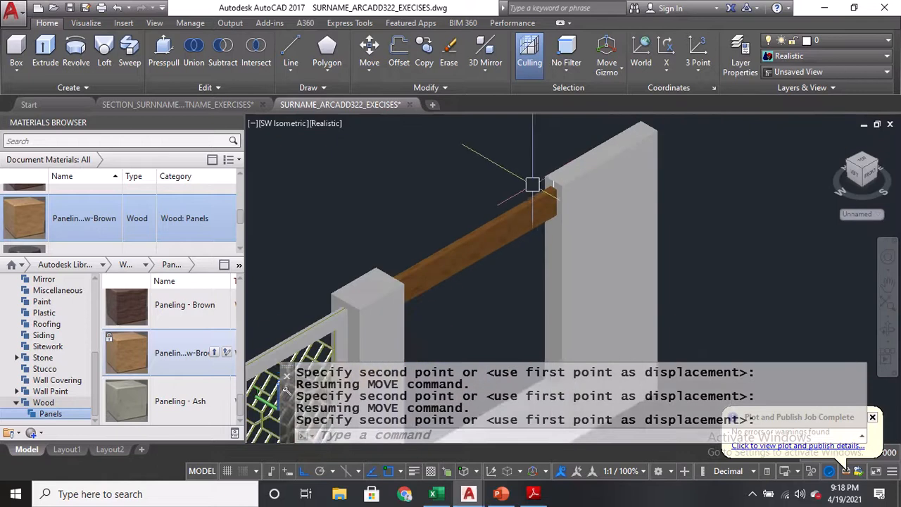
Copy the wood slat downward to the remaining slat positions, taking the spacing from the upper corners of the slats in the elevation
type("CO")
key("Return")
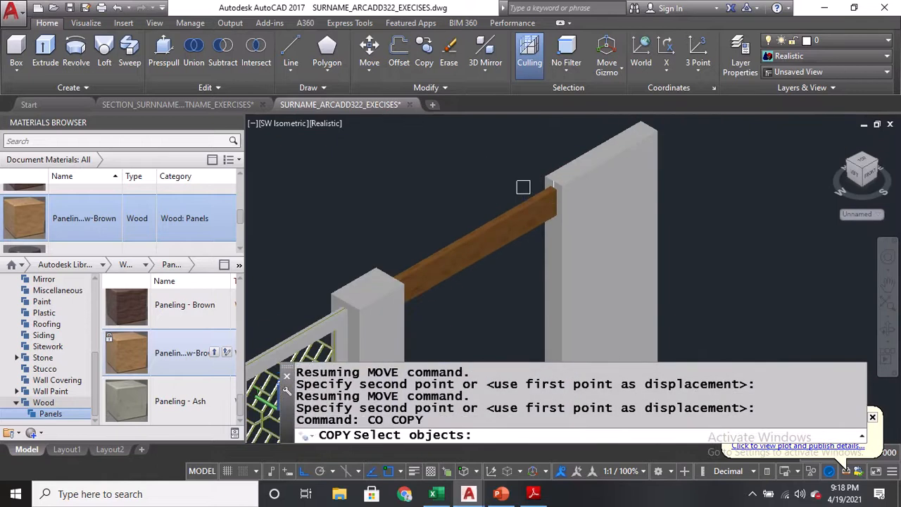
left_click(467, 250)
key("Return")
scroll(466, 250, "down", 5)
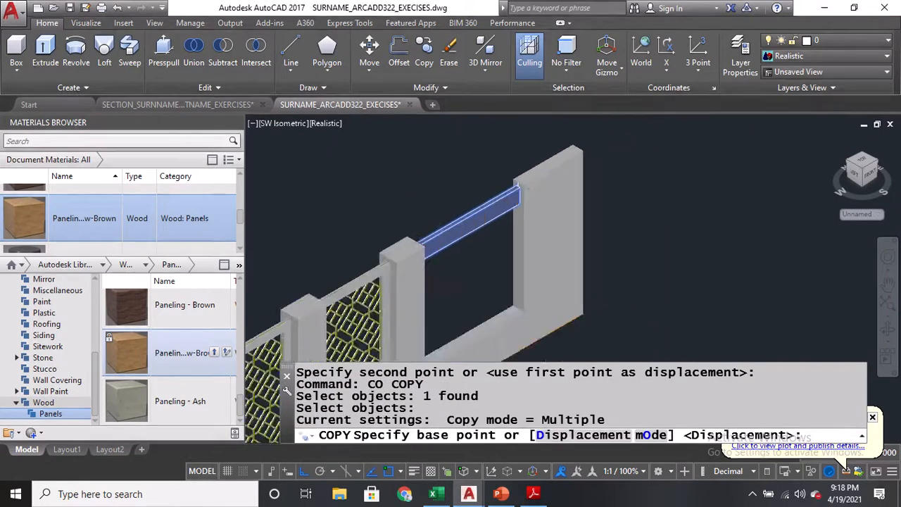
scroll(588, 197, "up", 5)
scroll(594, 210, "up", 3)
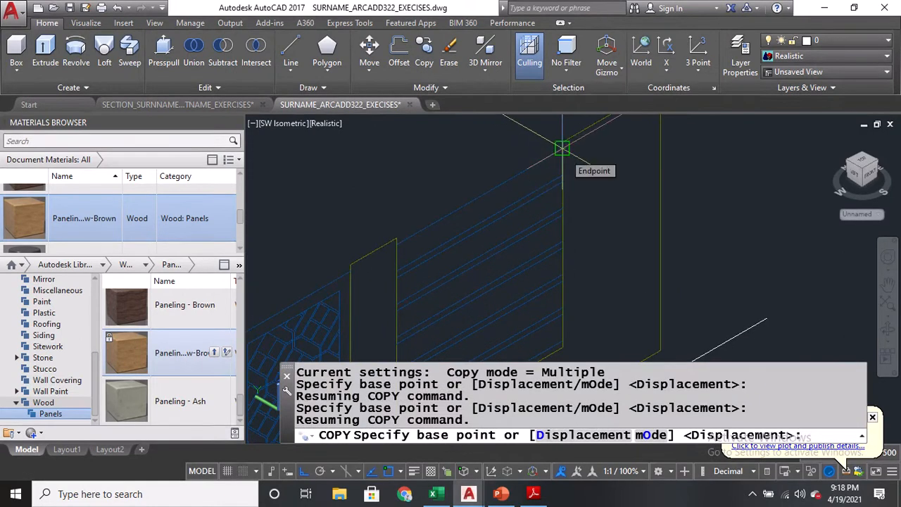
left_click(564, 153)
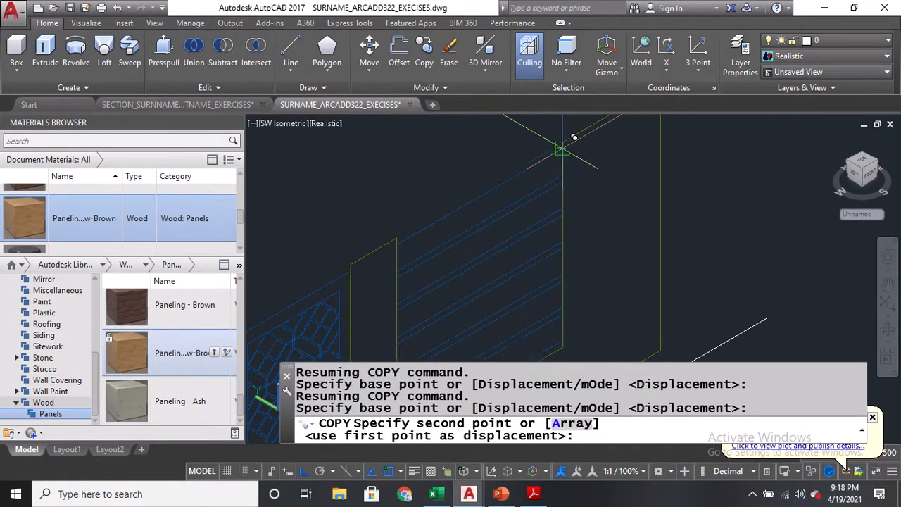
scroll(549, 169, "down", 2)
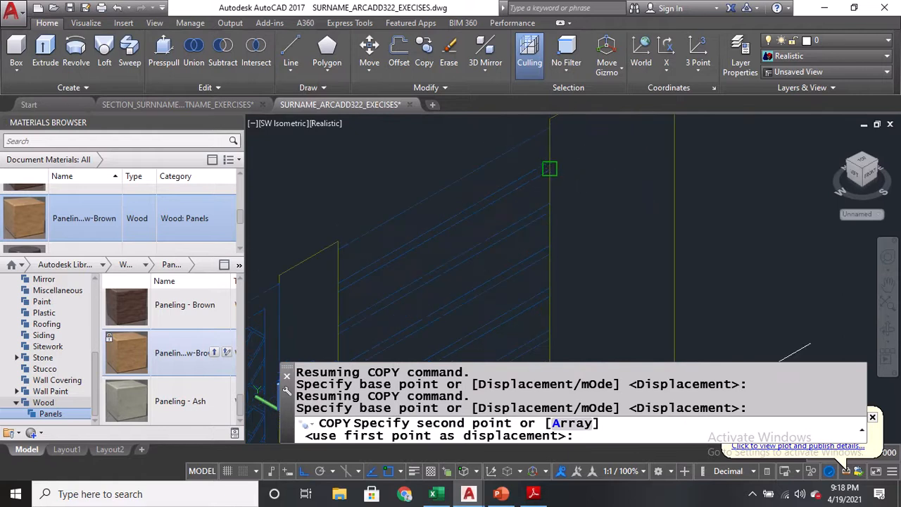
left_click(550, 169)
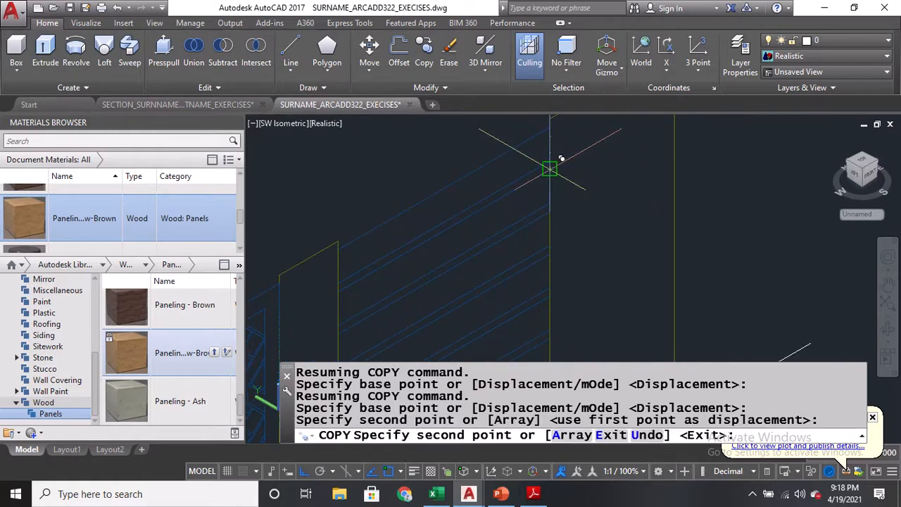
left_click(550, 211)
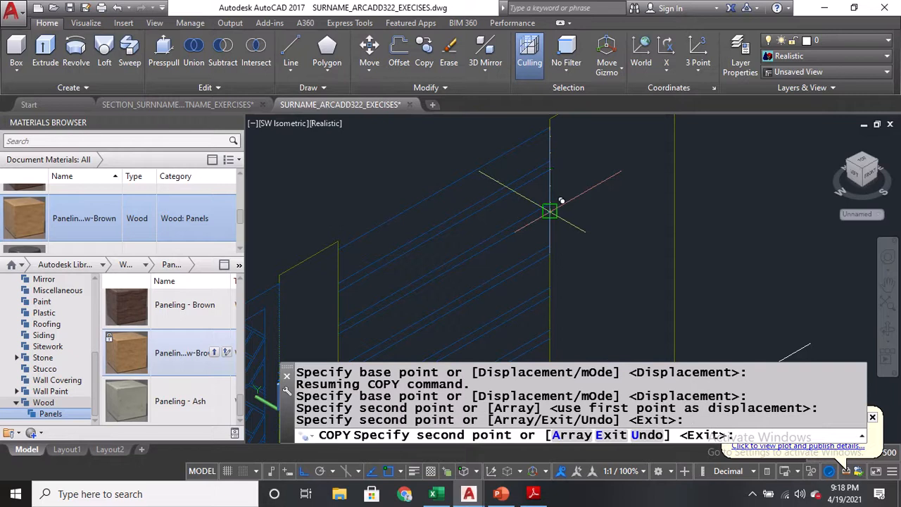
left_click(548, 250)
middle_click_drag(555, 281, 555, 189)
key("Escape")
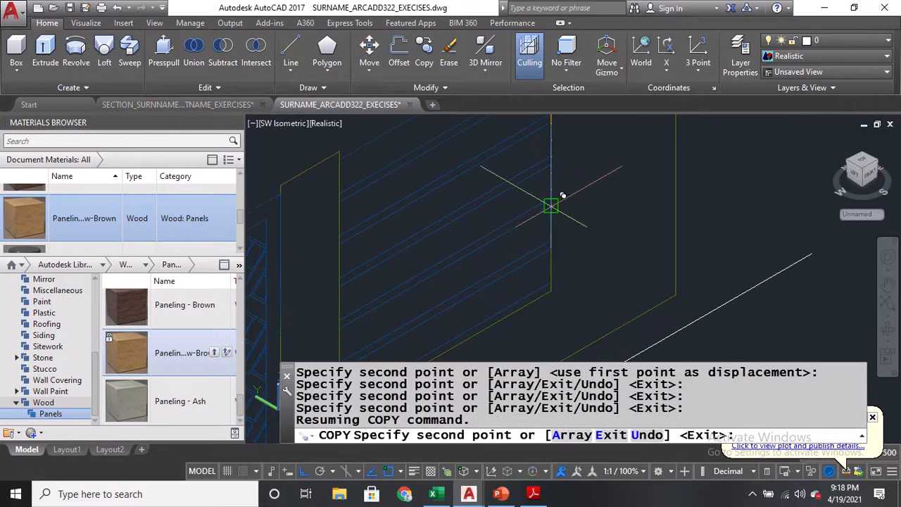
left_click(551, 206)
key("Return")
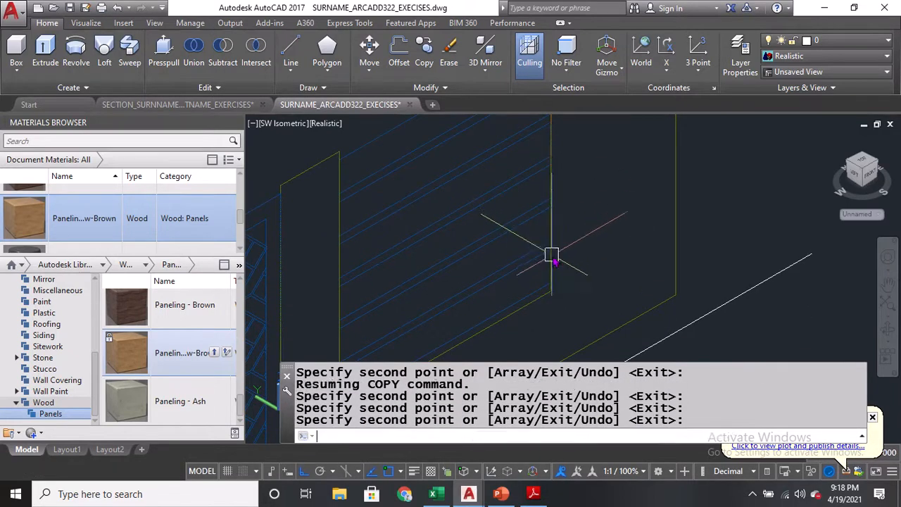
Show the Masonry Stone materials of the Autodesk Library in the Materials Browser
scroll(563, 261, "down", 5)
middle_click_drag(404, 176, 582, 253)
scroll(583, 239, "up", 5)
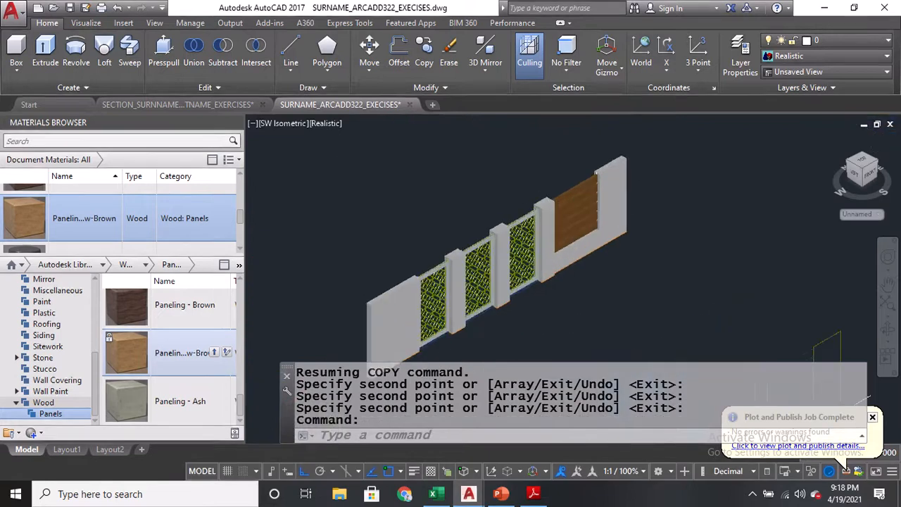
scroll(700, 159, "down", 3)
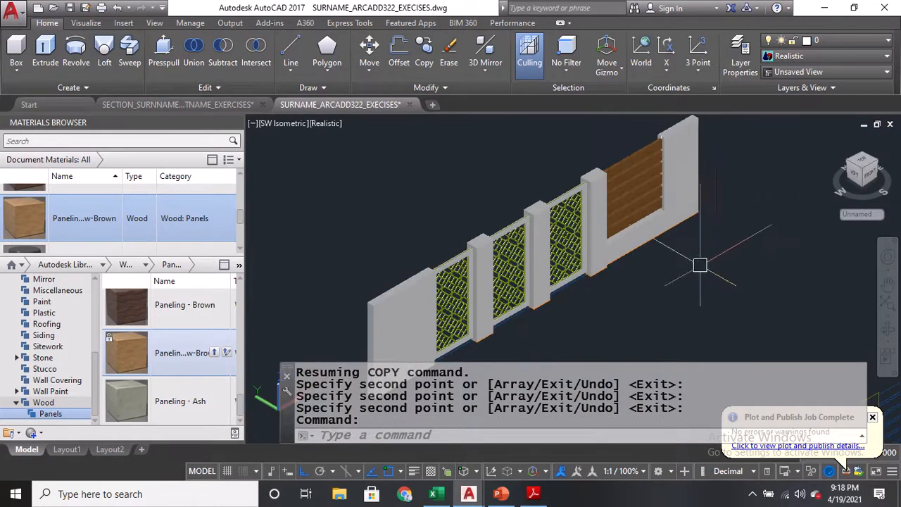
middle_click_drag(639, 300, 640, 270)
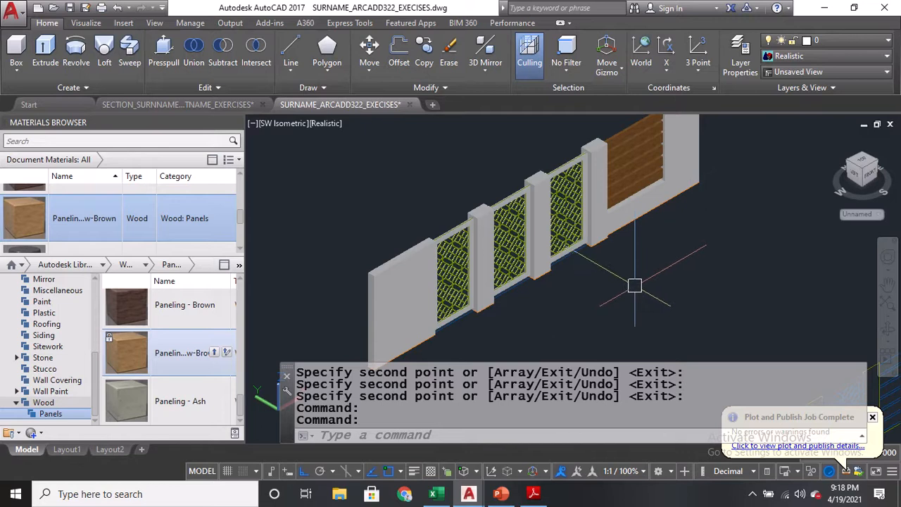
middle_click_drag(268, 293, 276, 266)
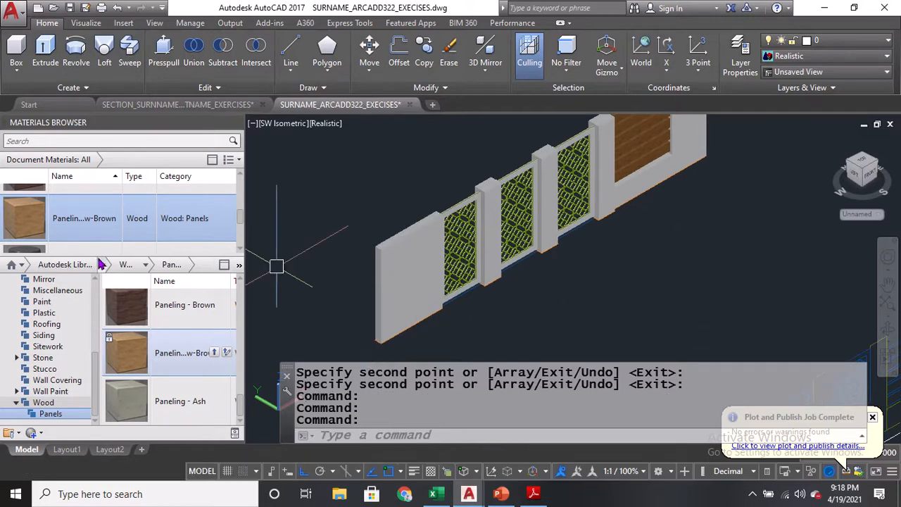
left_click_drag(117, 253, 87, 271)
scroll(62, 345, "down", 1)
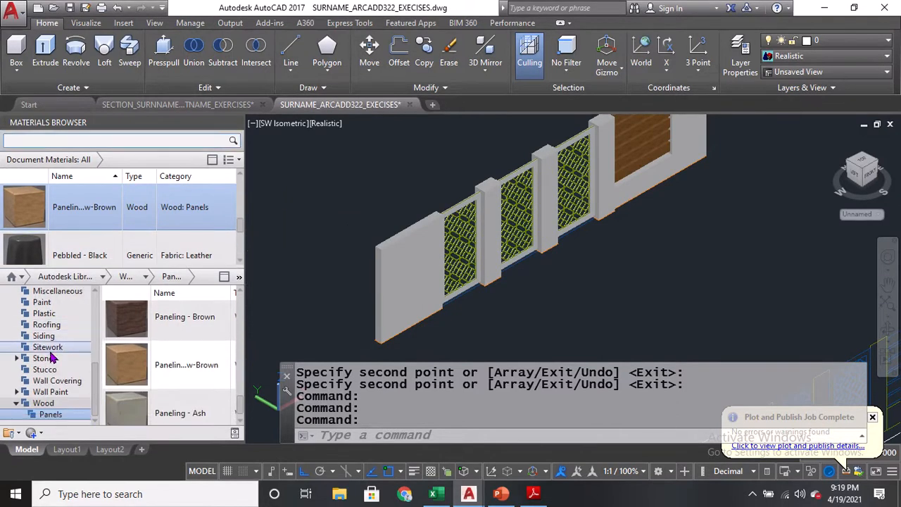
scroll(56, 348, "up", 3)
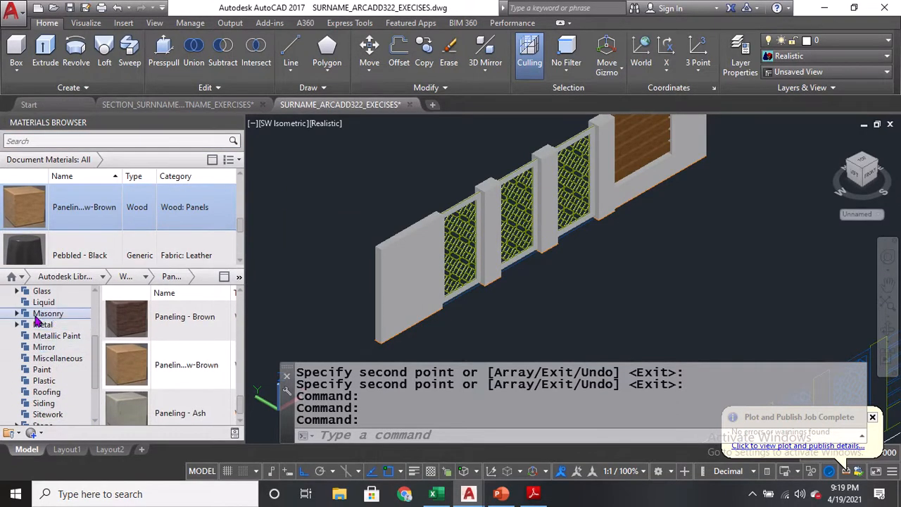
left_click(17, 313)
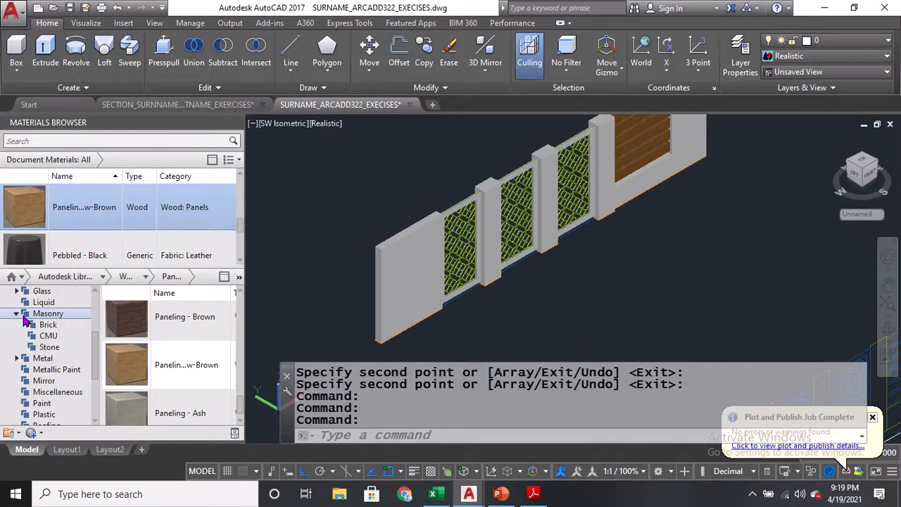
key("ctrl")
key("ctrl")
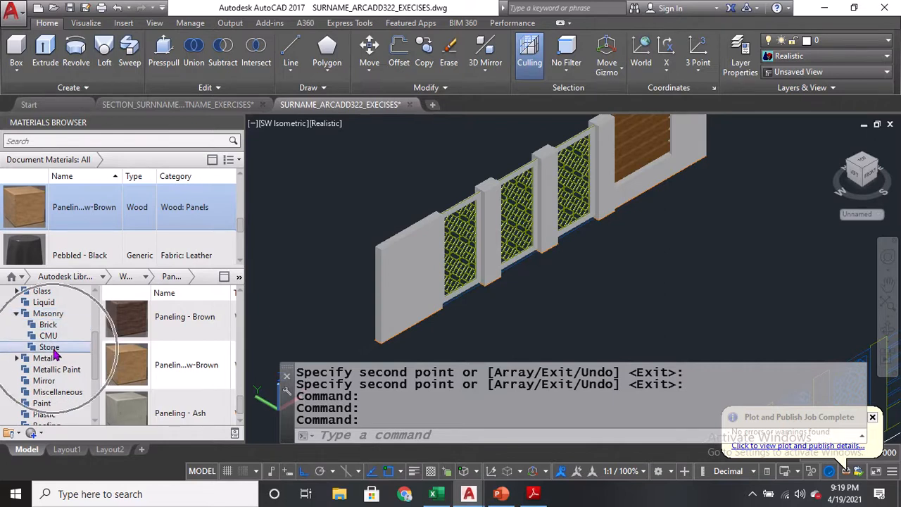
left_click(50, 347)
Apply the "Ashlar -... Grouted" stone material to the solid end wall at the opposite end of the fence from the slats
left_click(419, 284)
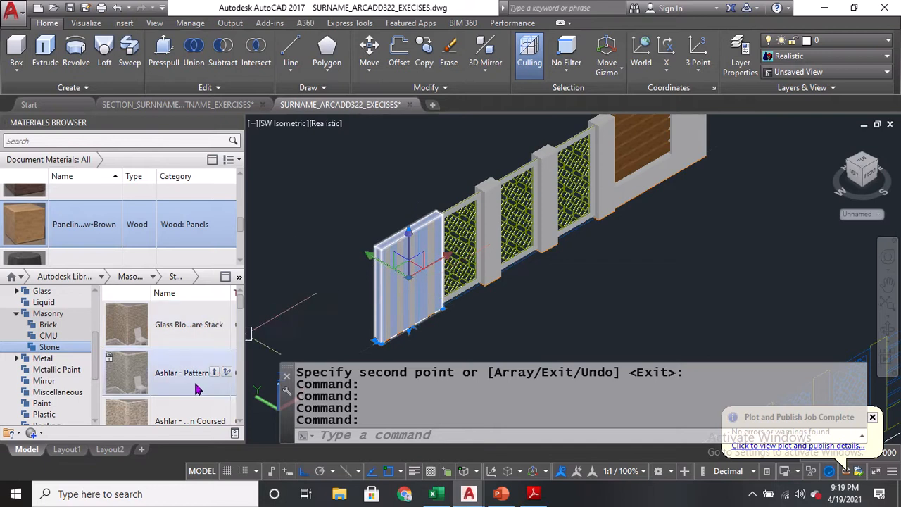
scroll(169, 391, "down", 3)
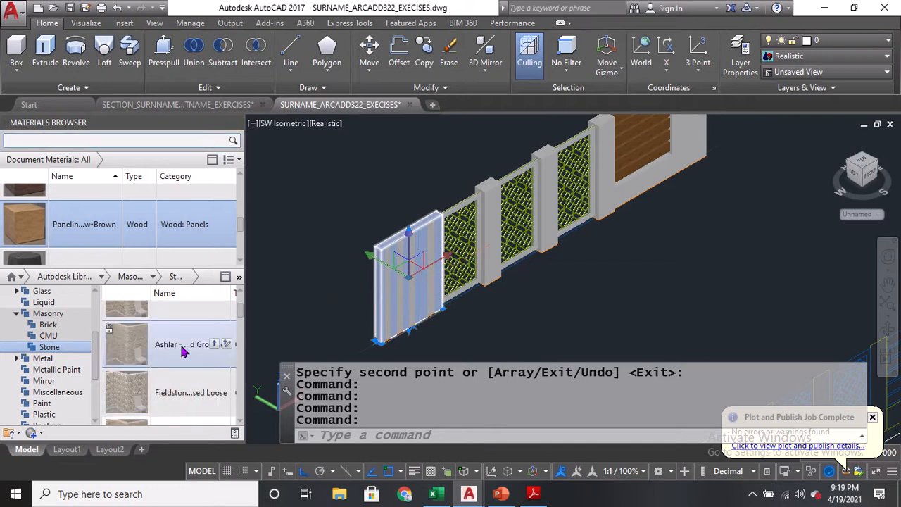
left_click(214, 344)
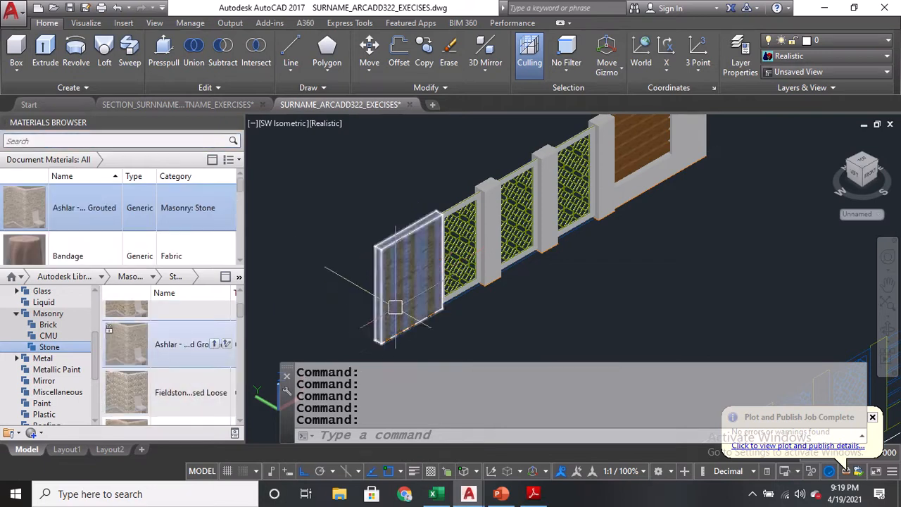
scroll(377, 298, "up", 5)
scroll(281, 286, "up", 2)
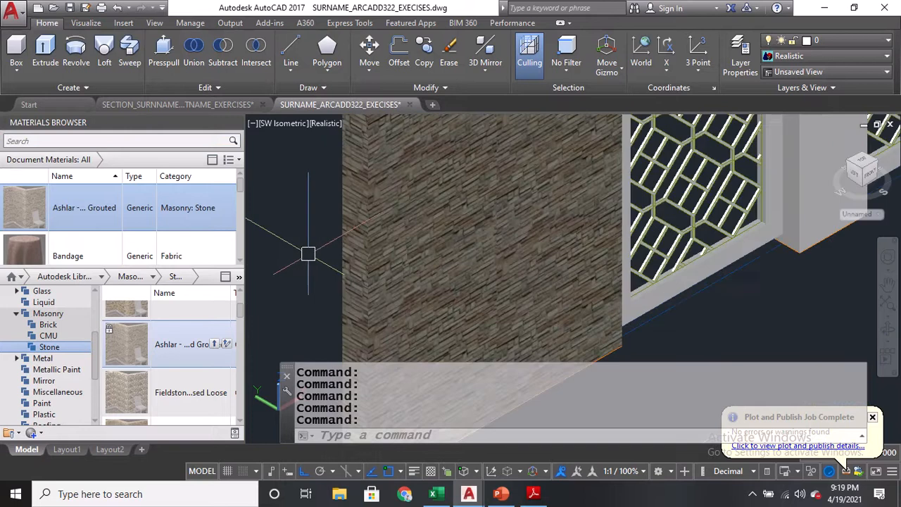
scroll(308, 253, "down", 5)
scroll(533, 316, "down", 2)
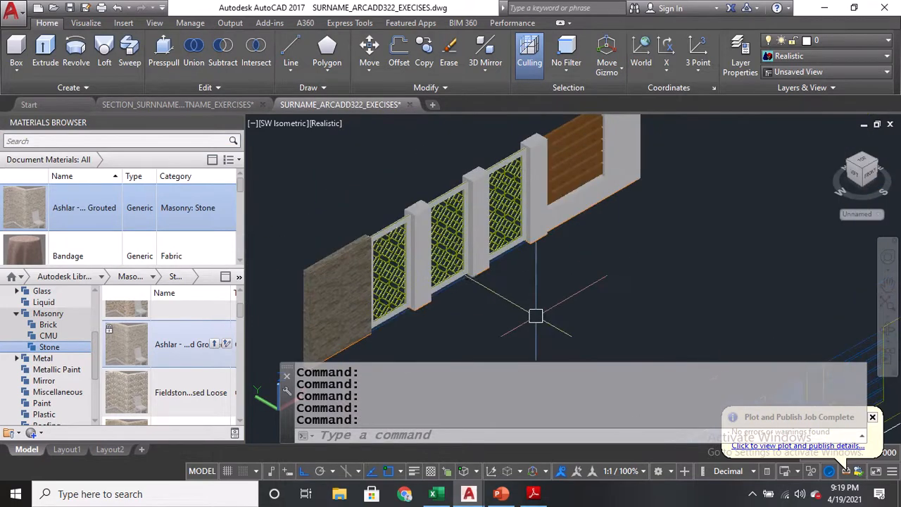
Apply the Satin - Black metallic paint from the Autodesk Library to the grille pieces in the fence panel beside the stone wall
middle_click_drag(509, 284, 512, 294)
scroll(416, 246, "up", 3)
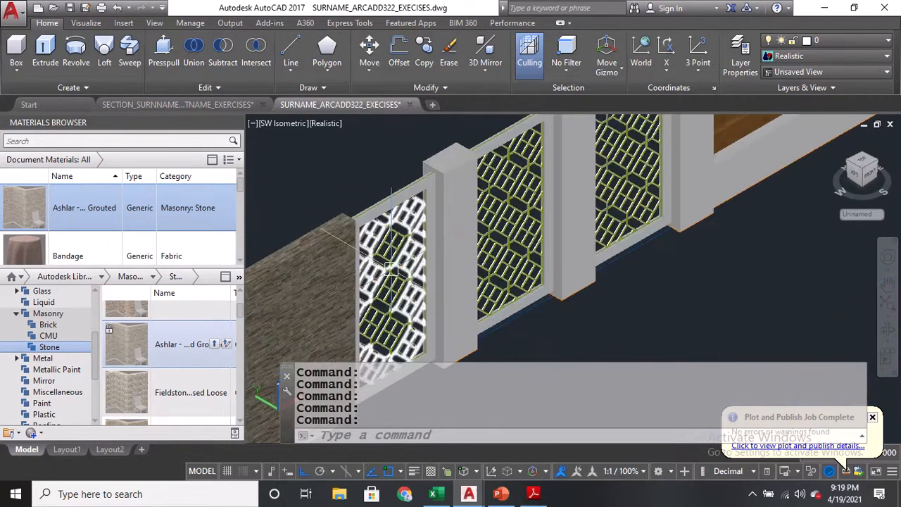
scroll(371, 218, "up", 3)
left_click(408, 250)
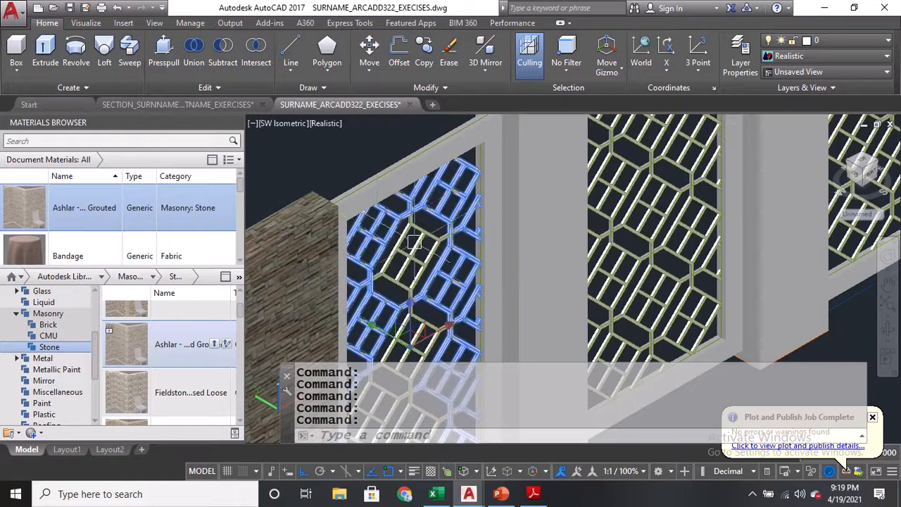
left_click(400, 262)
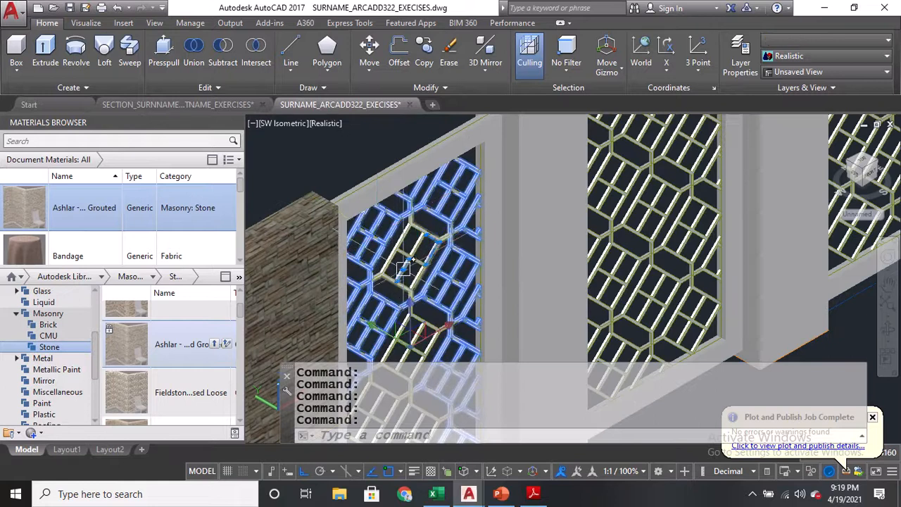
scroll(395, 262, "up", 2)
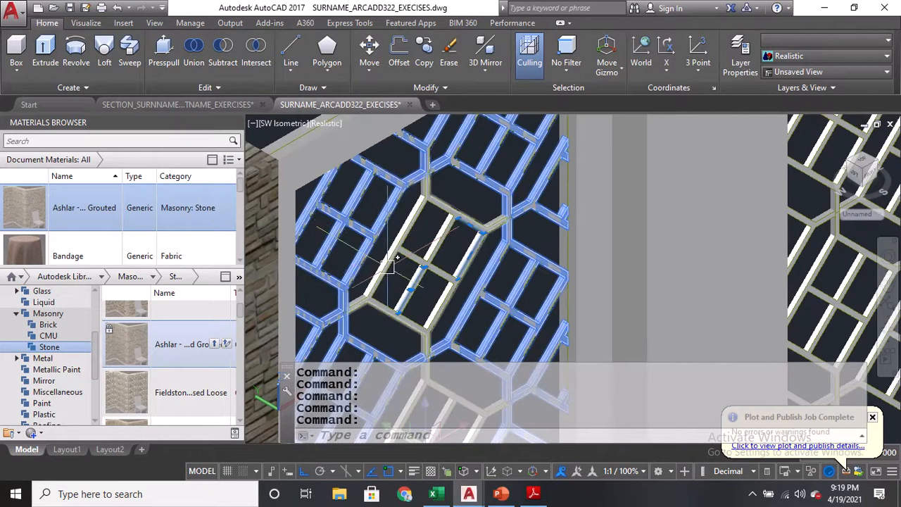
scroll(398, 258, "up", 1)
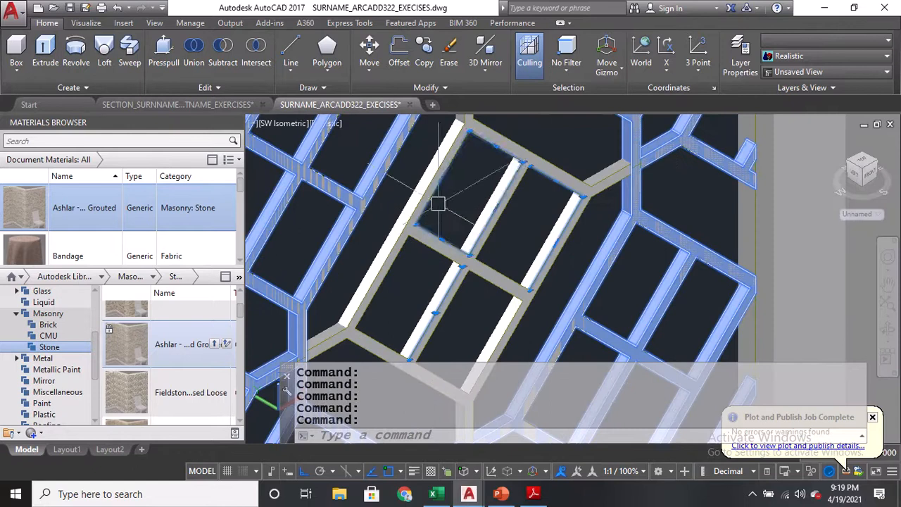
scroll(381, 218, "down", 4)
left_click(33, 373)
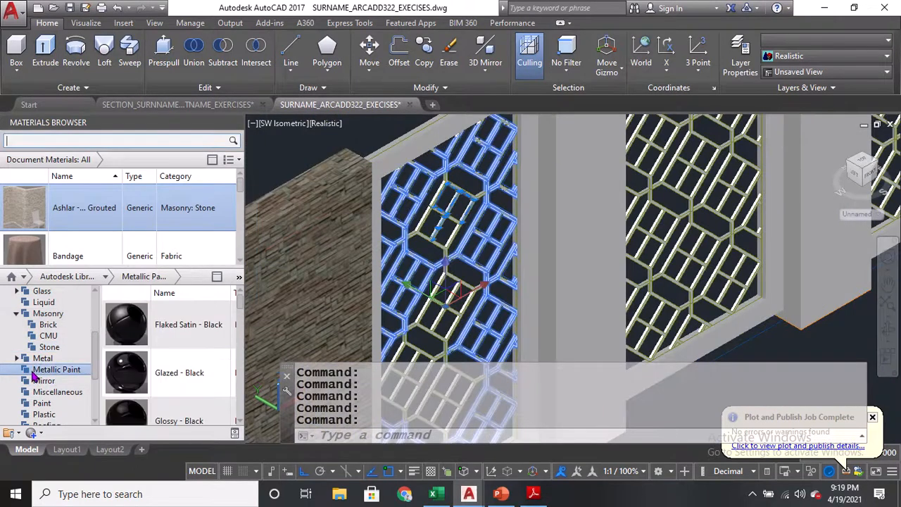
scroll(178, 358, "down", 10)
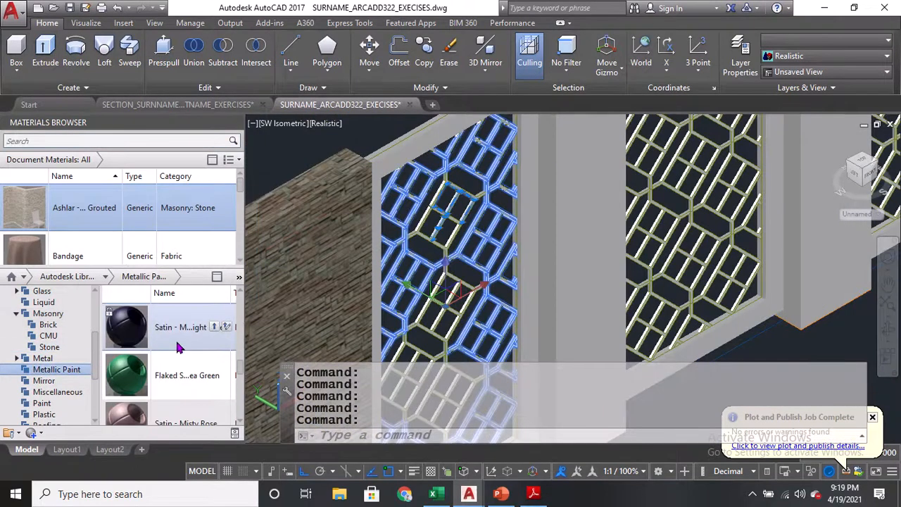
scroll(179, 360, "down", 6)
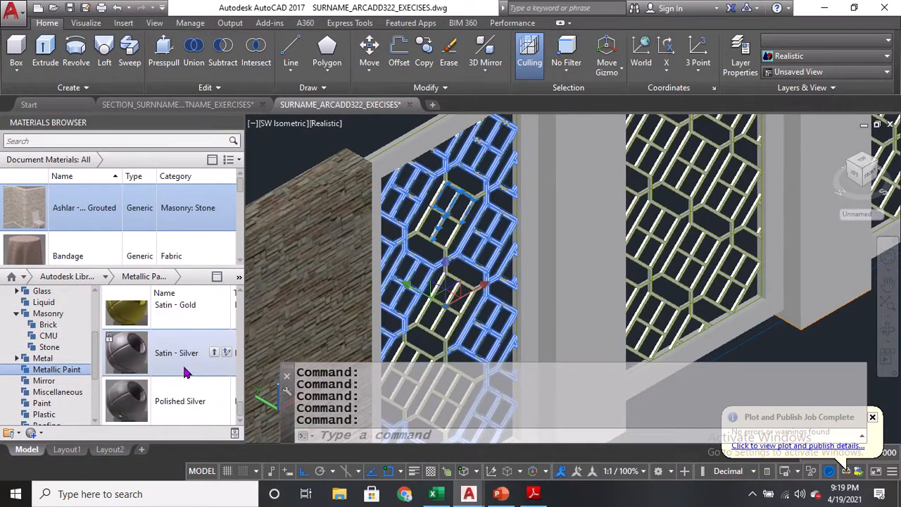
scroll(187, 376, "down", 8)
scroll(191, 366, "up", 15)
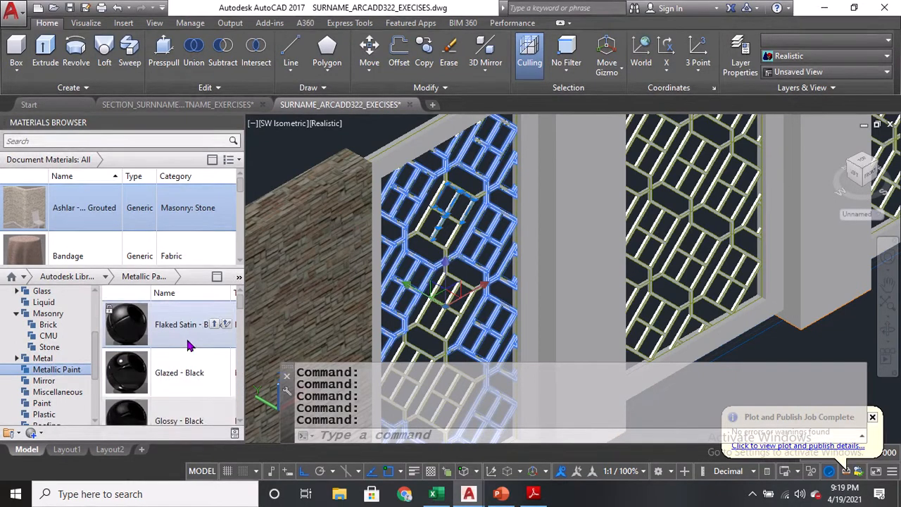
scroll(185, 376, "down", 3)
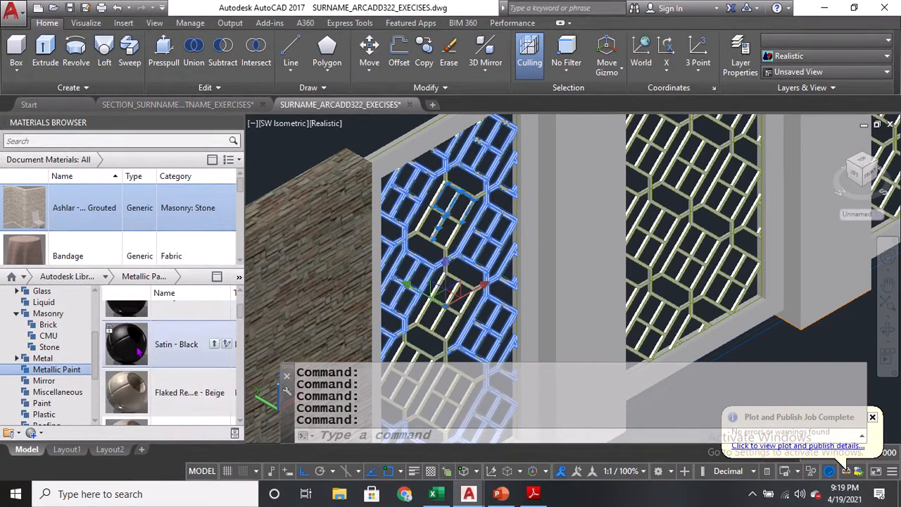
left_click(215, 346)
Match the properties of the black grille onto the unpainted lower lattice pieces in the panel beside the stone wall
middle_click_drag(469, 298, 477, 257)
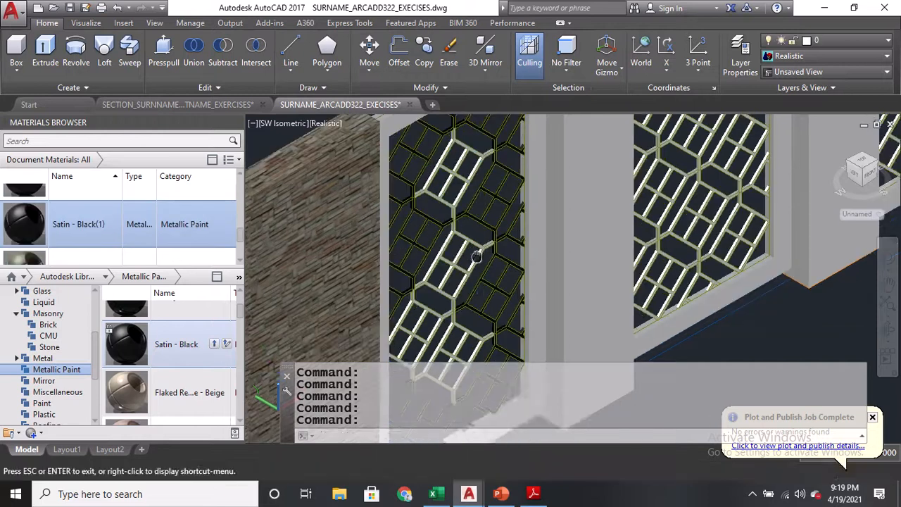
type("MA MATCHPROP")
scroll(469, 289, "up", 10)
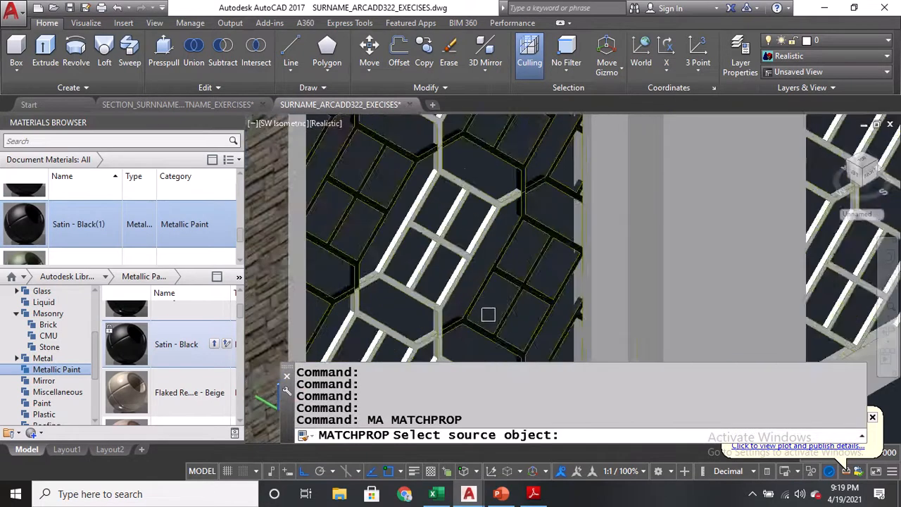
left_click(435, 285)
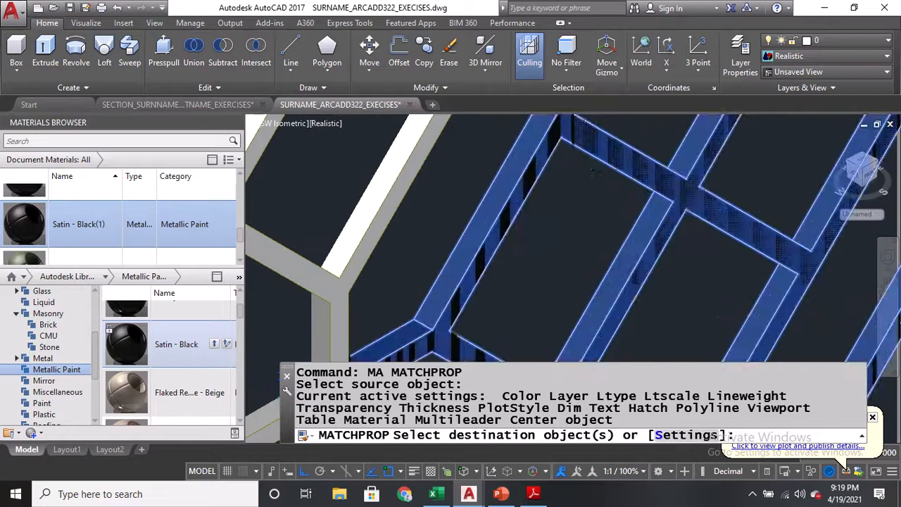
scroll(436, 273, "down", 5)
left_click(416, 259)
middle_click_drag(396, 318, 443, 256)
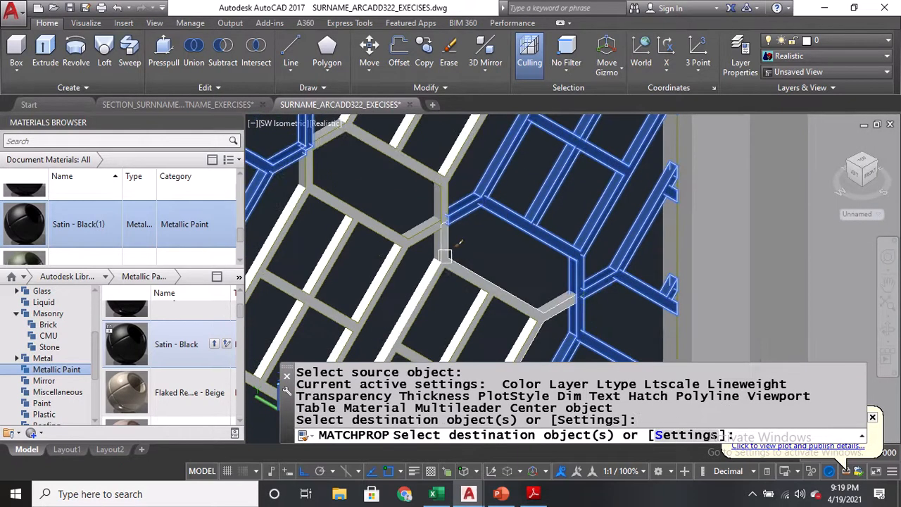
scroll(440, 277, "up", 3)
left_click(461, 252)
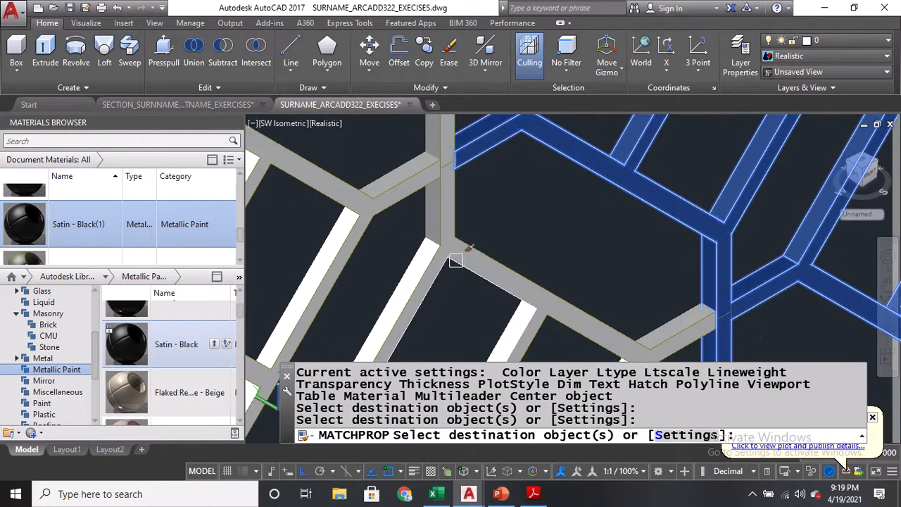
left_click(415, 226)
left_click(401, 176)
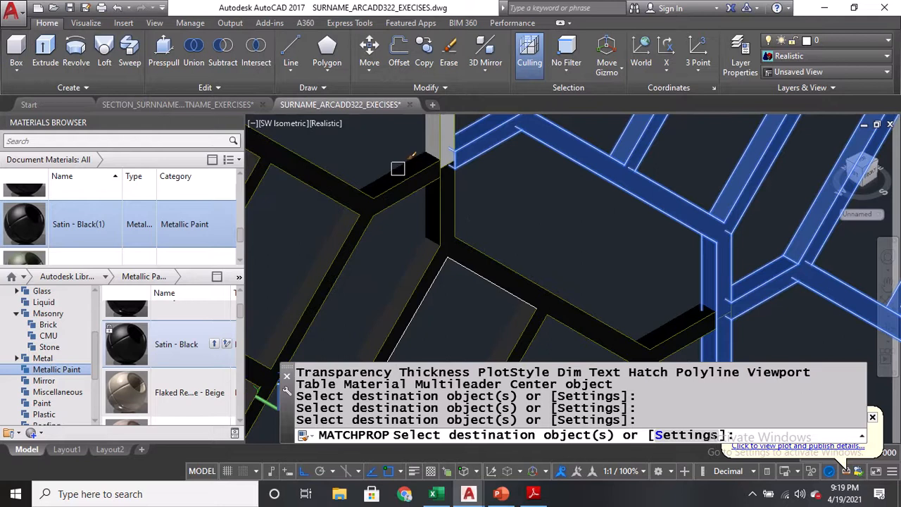
Match the black material onto the remaining upper lattice piece in the panel beside the stone wall
middle_click_drag(417, 145, 438, 243)
scroll(439, 243, "down", 6)
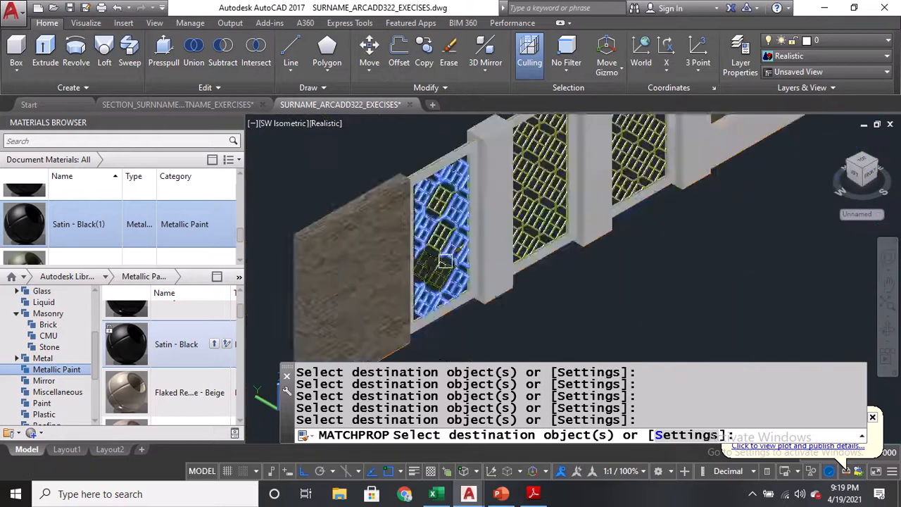
scroll(441, 243, "up", 8)
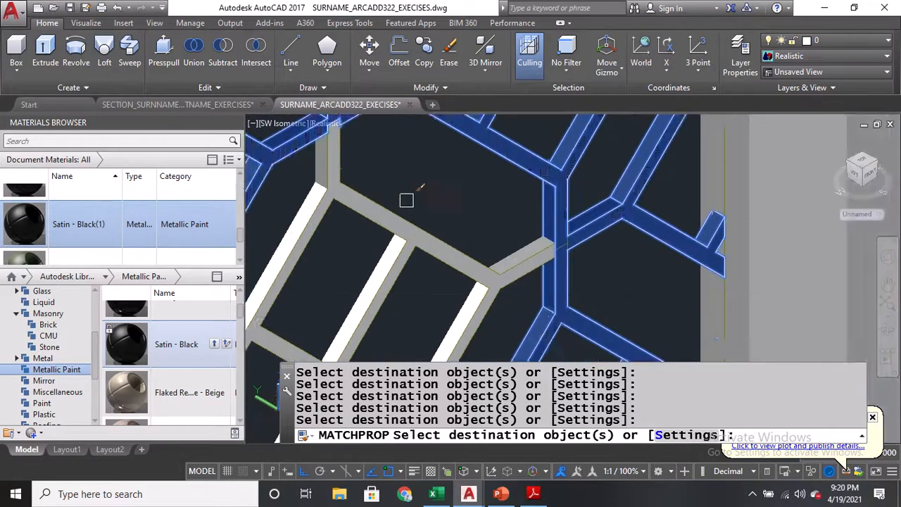
left_click(435, 290)
scroll(435, 293, "down", 7)
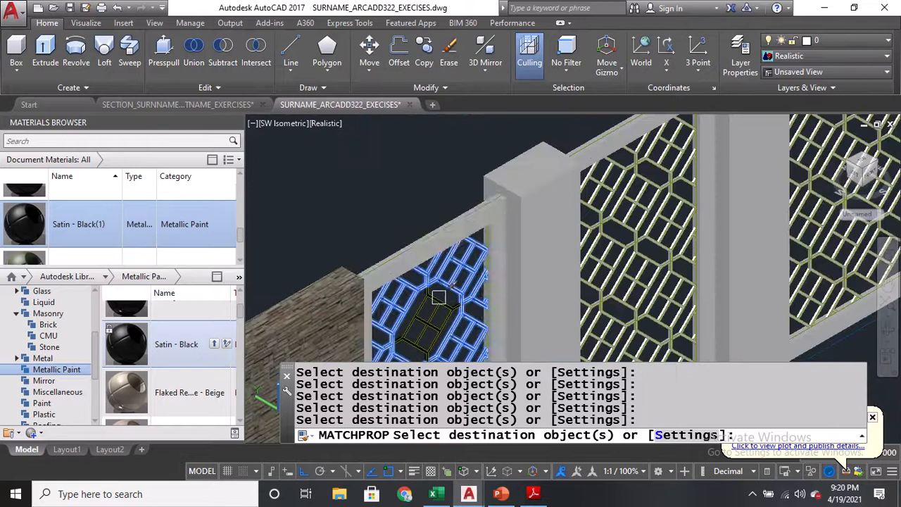
Match the black material onto the rectangular frames around the grille panels
middle_click_drag(575, 173, 499, 231)
left_click(528, 198)
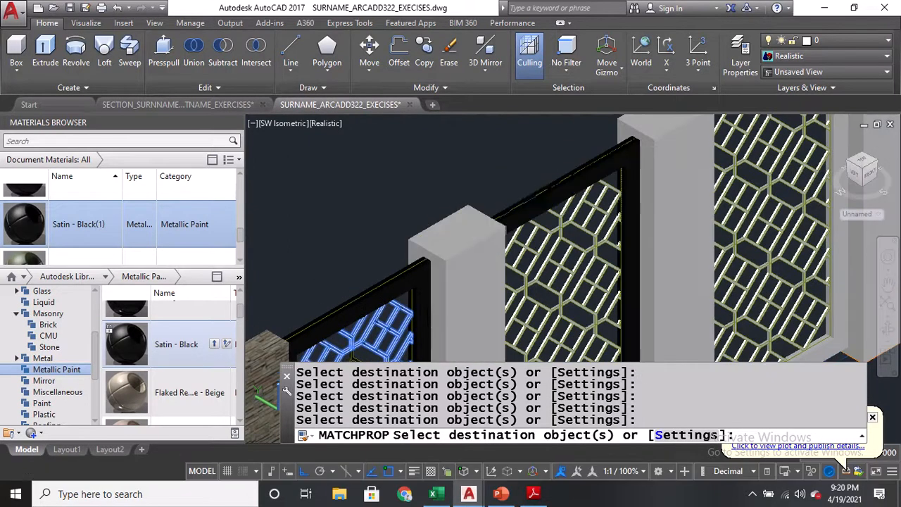
middle_click_drag(674, 148, 513, 254)
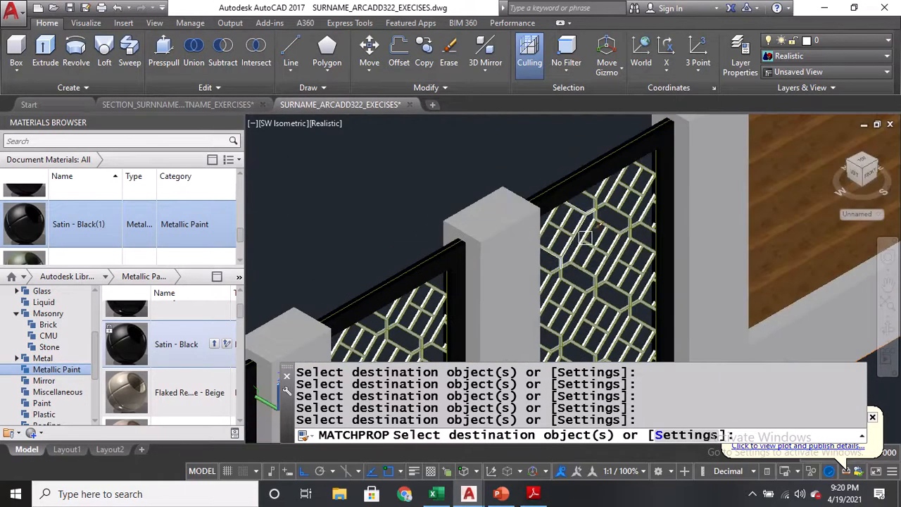
Match the black material onto the main grille of the panel nearest the wood-slat wall and end the matching
left_click(567, 226)
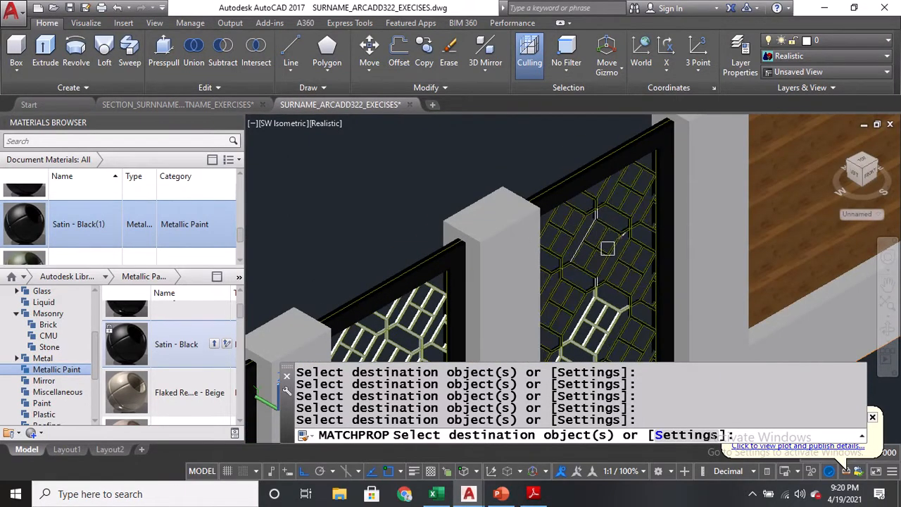
scroll(611, 244, "up", 2)
key("Return")
middle_click_drag(584, 274, 576, 208)
scroll(576, 208, "down", 4)
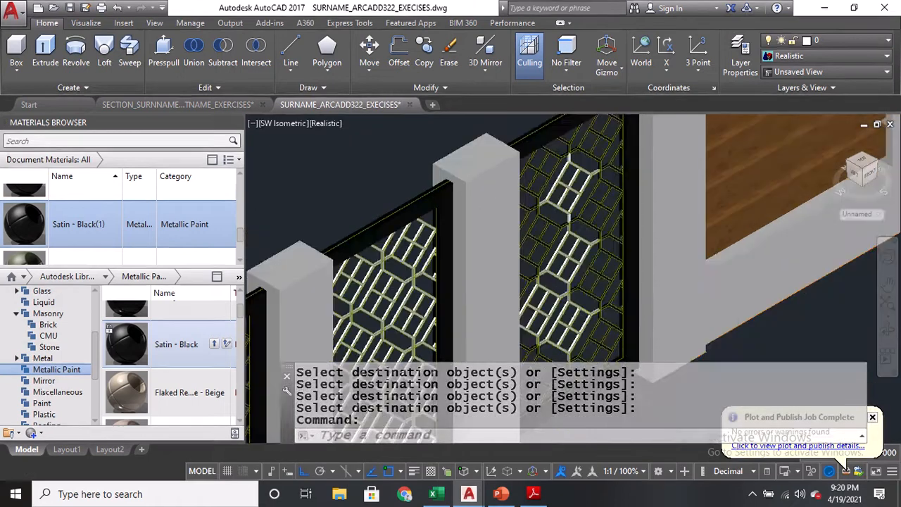
key("Escape")
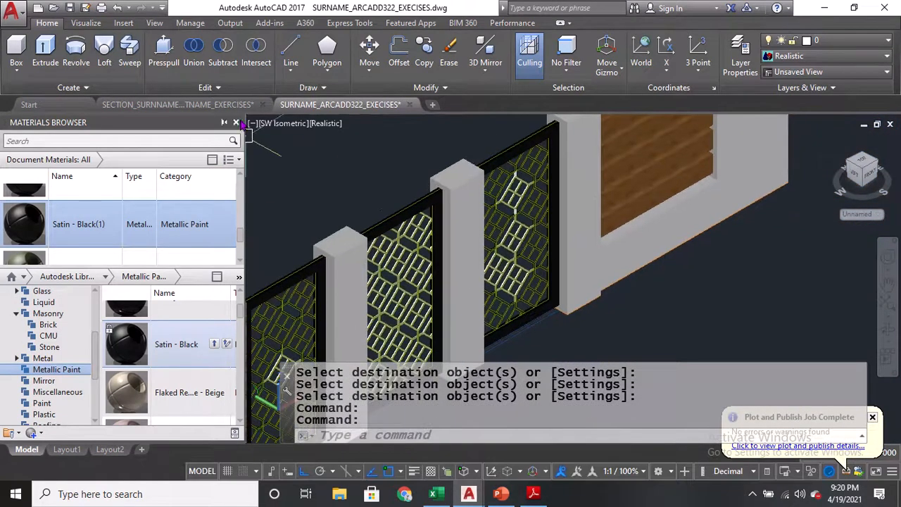
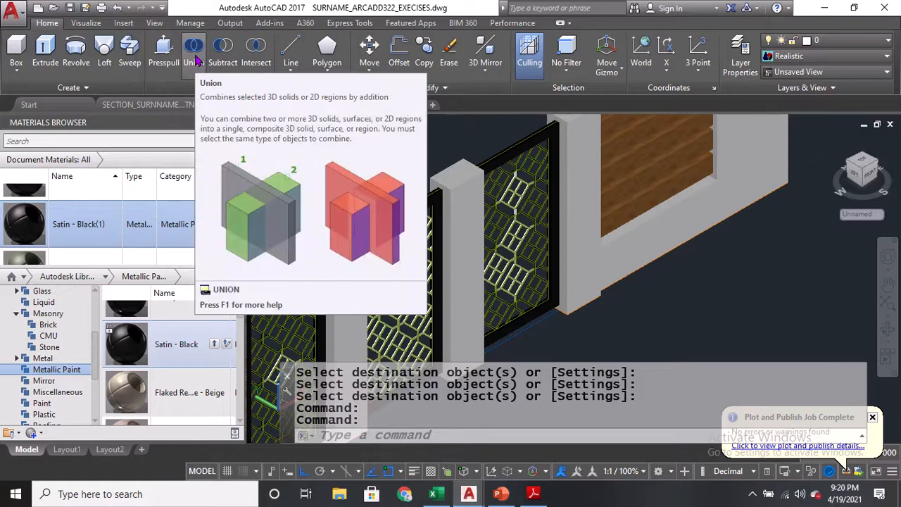
Union the main grille with the separate lattice pieces in the panel nearest the wood-slat wall
left_click(194, 51)
scroll(582, 323, "up", 2)
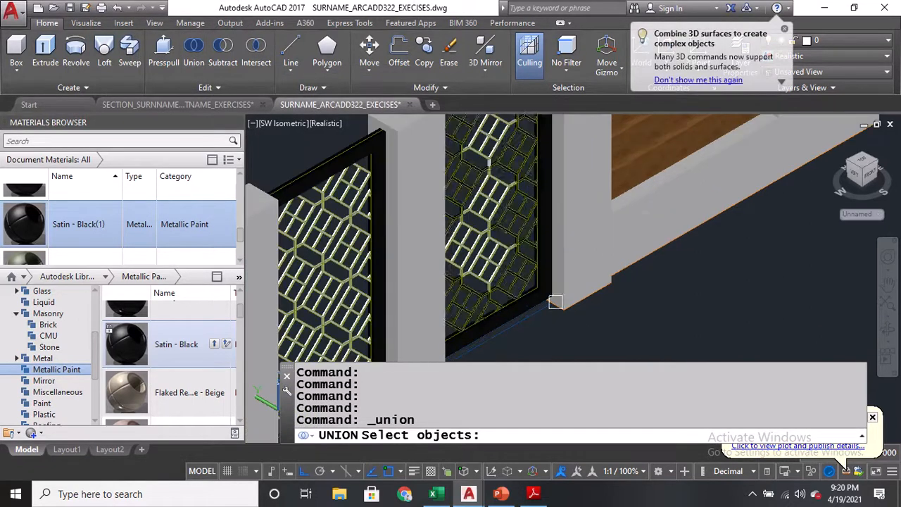
left_click(516, 276)
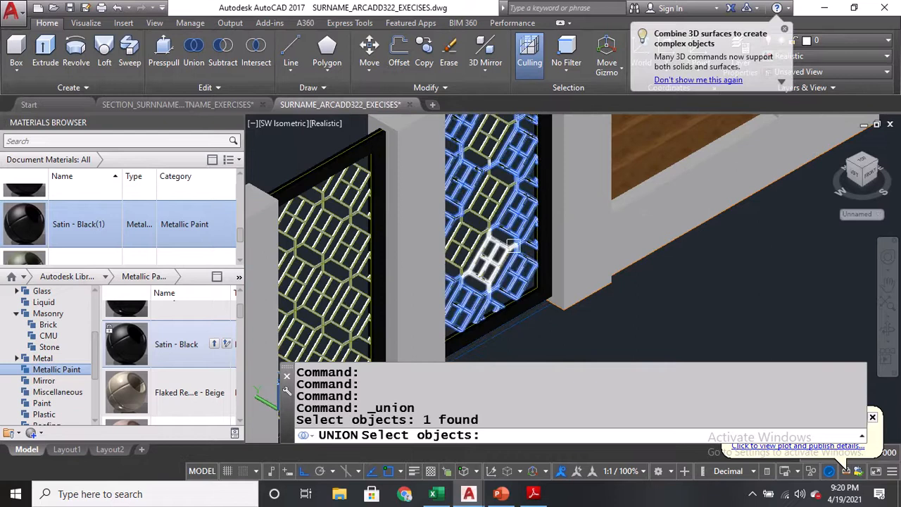
middle_click_drag(516, 276, 519, 281, "shift")
scroll(506, 284, "up", 4)
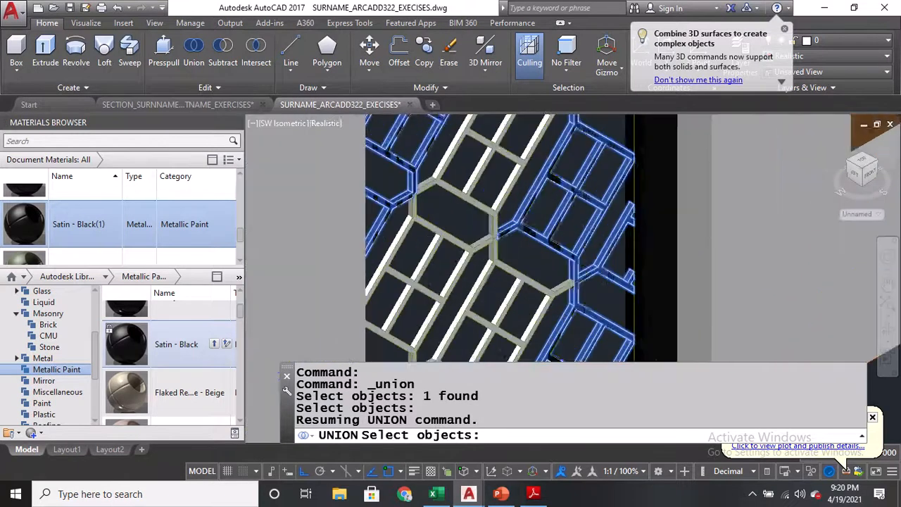
left_click(479, 256)
left_click(470, 249)
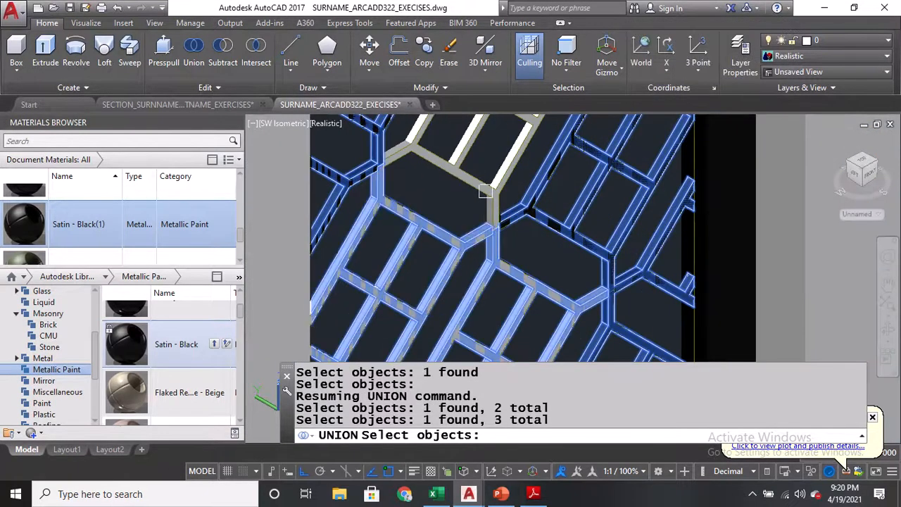
left_click(471, 155)
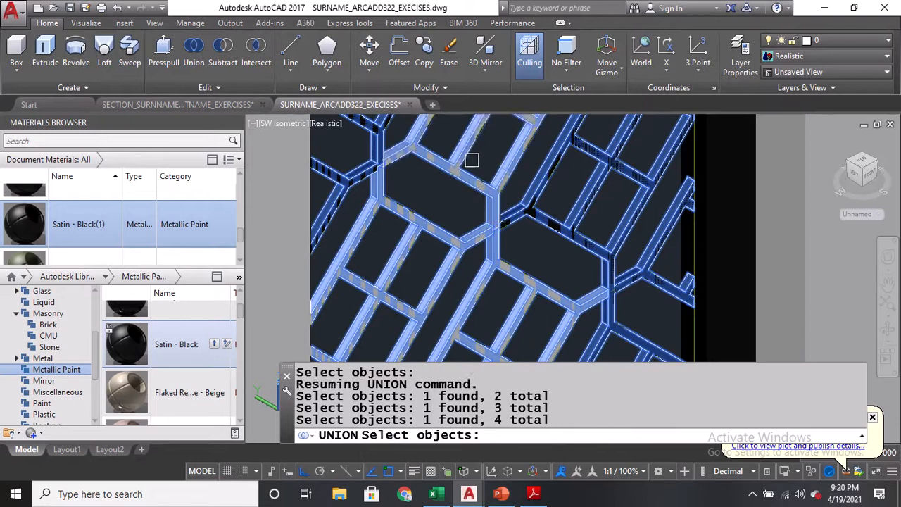
scroll(484, 169, "down", 3)
middle_click_drag(485, 169, 499, 283)
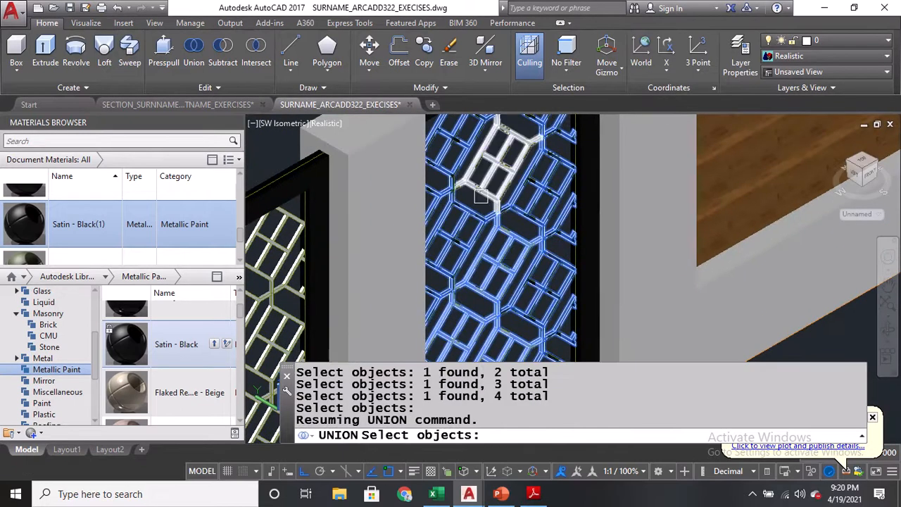
left_click(481, 197)
key("Return")
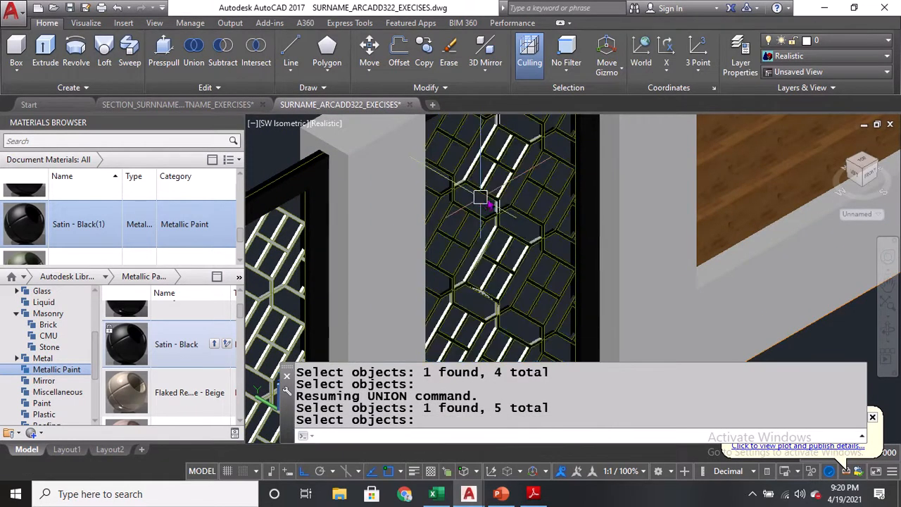
scroll(503, 240, "up", 3)
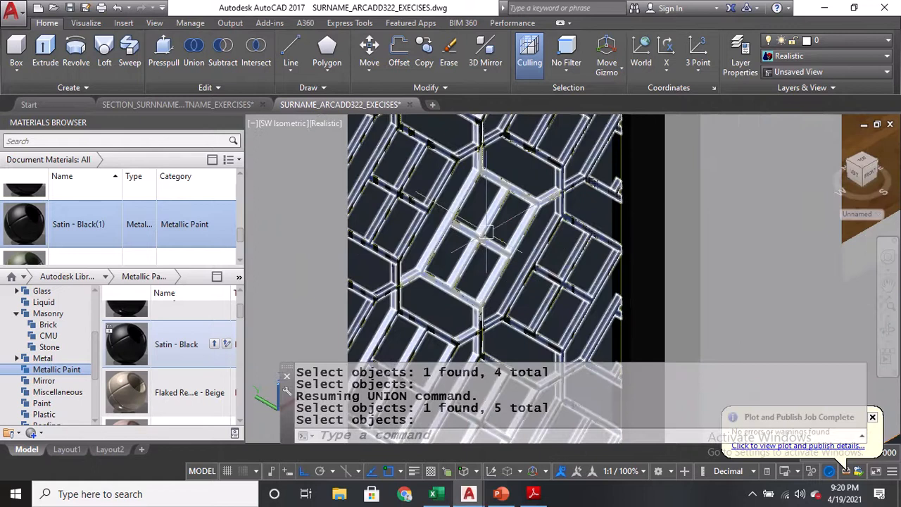
key("Return")
left_click(487, 204)
key("Escape")
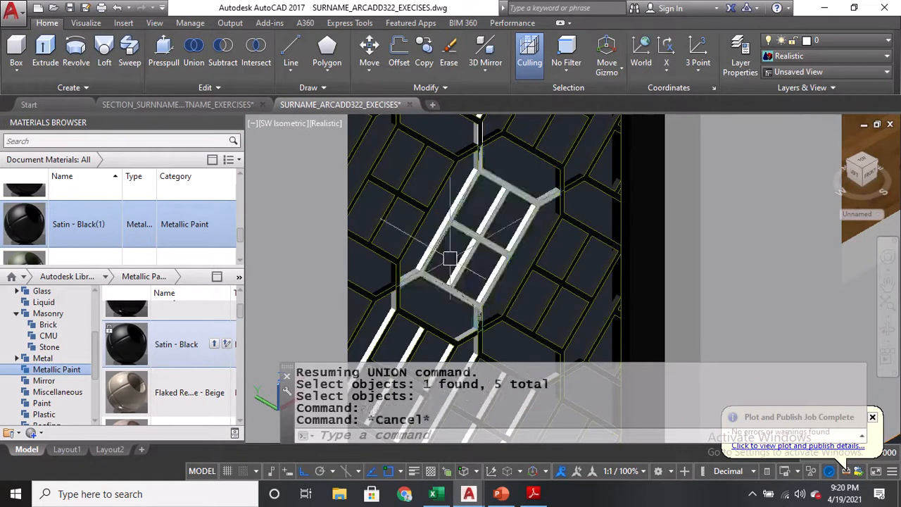
Union the remaining white lattice piece with the main grille in the panel nearest the wood-slat wall
type("UNI")
key("Return")
left_click(466, 234)
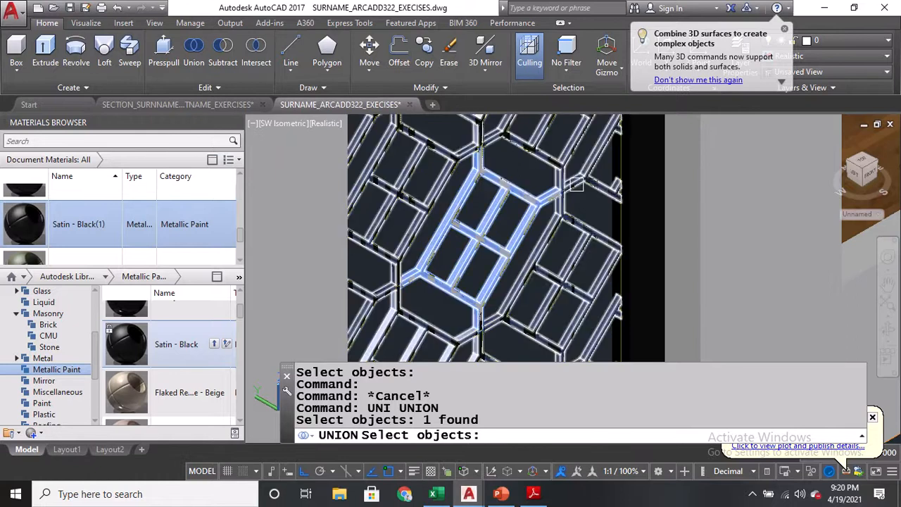
left_click(555, 179)
key("Return")
scroll(556, 186, "down", 5)
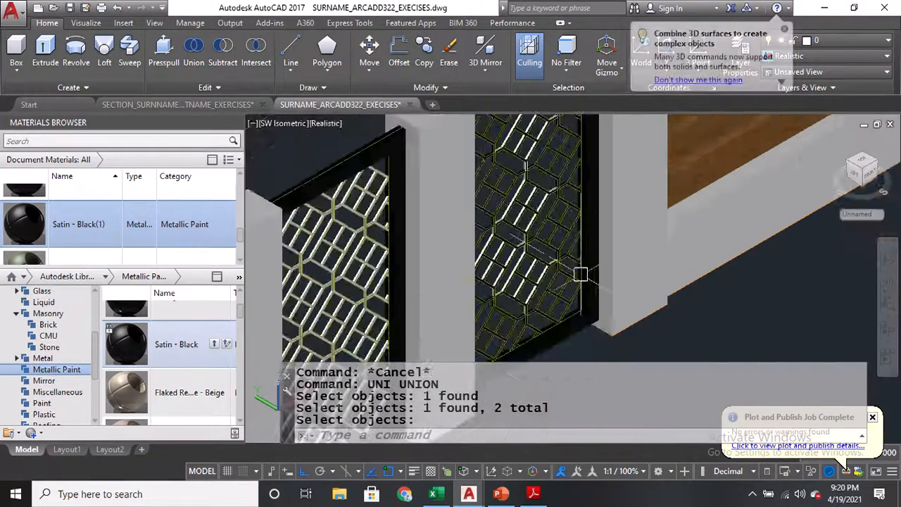
Examine the grille in the panel nearest the wood-slat wall up close for pieces still showing white faces
scroll(535, 288, "up", 5)
scroll(403, 324, "up", 2)
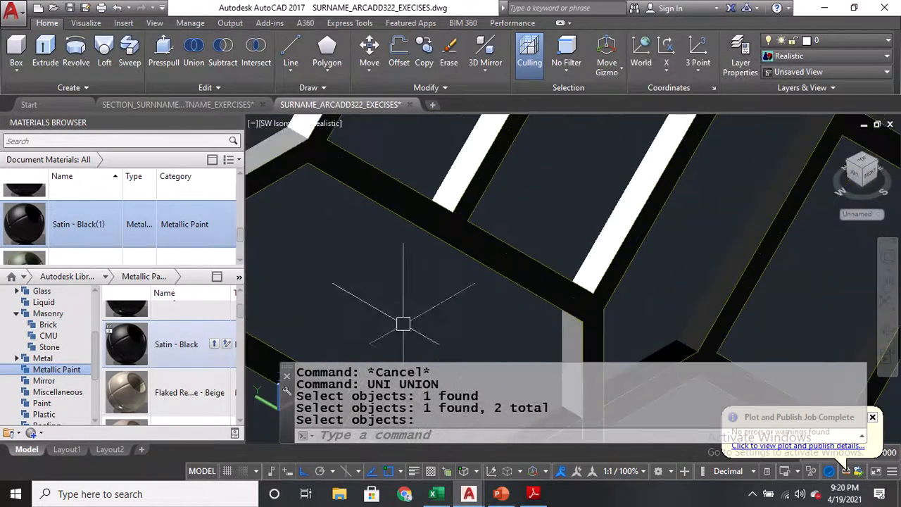
scroll(547, 282, "down", 4)
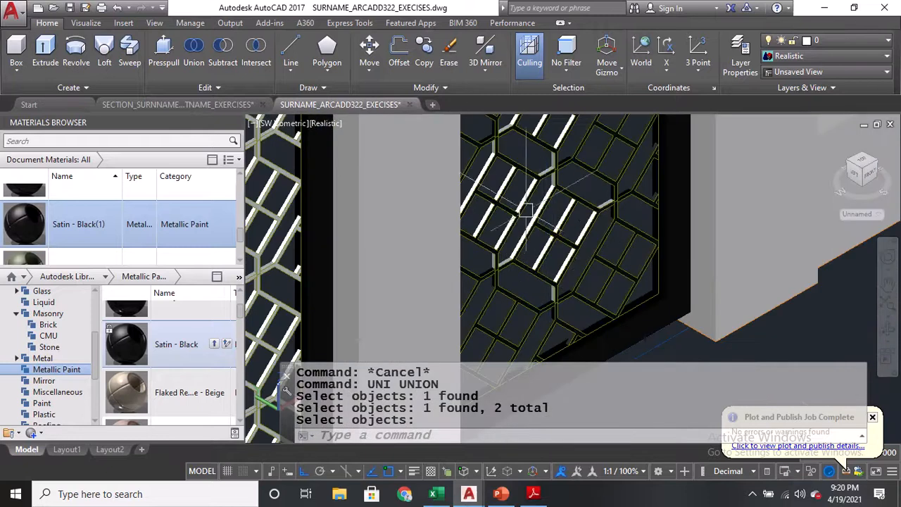
scroll(526, 212, "up", 3)
scroll(540, 195, "down", 2)
scroll(595, 222, "up", 2)
scroll(599, 227, "down", 2)
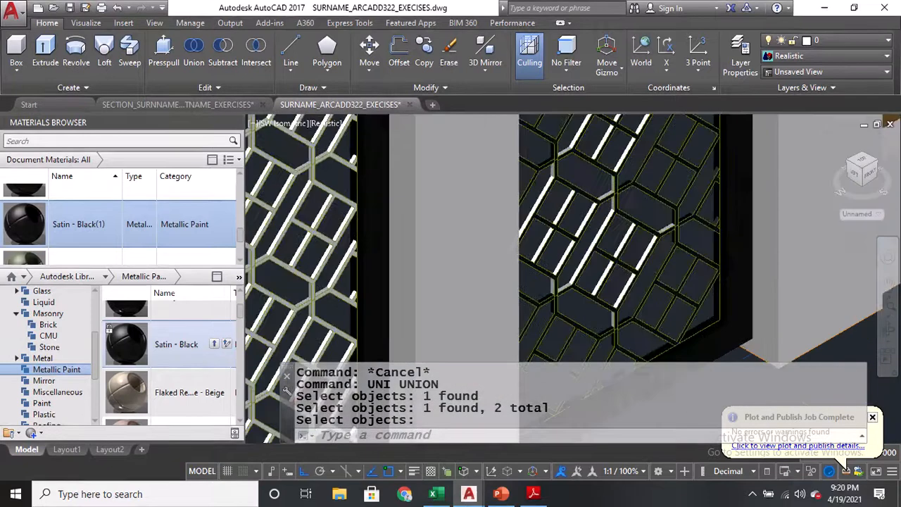
scroll(614, 296, "down", 2)
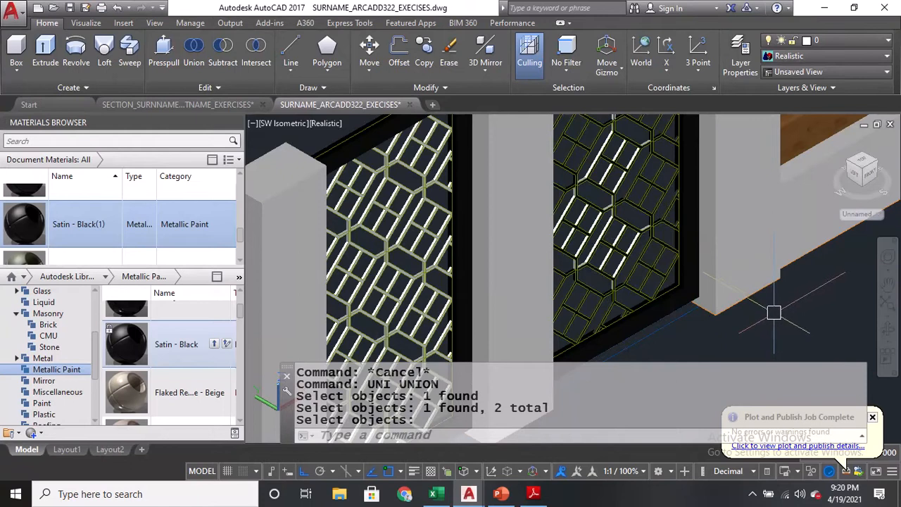
Union the main grille with the five separate lattice pieces in the middle panel
left_click(194, 51)
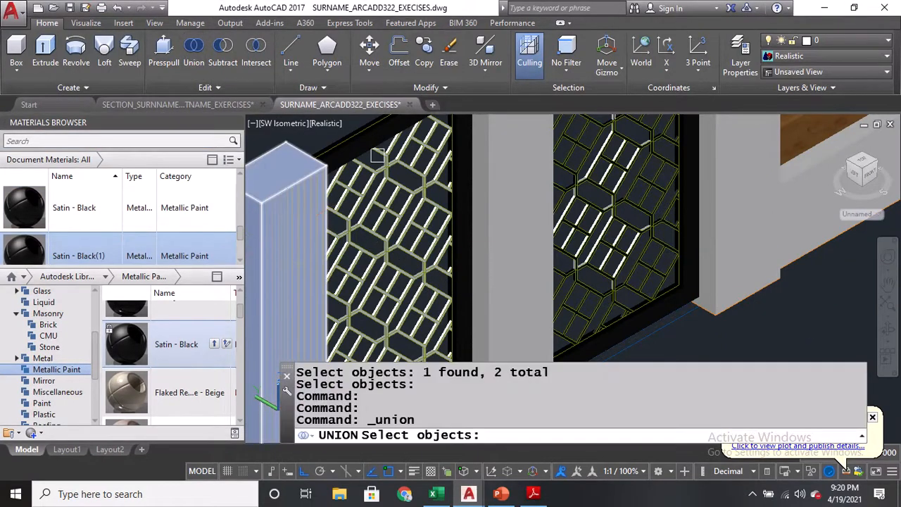
left_click(427, 143)
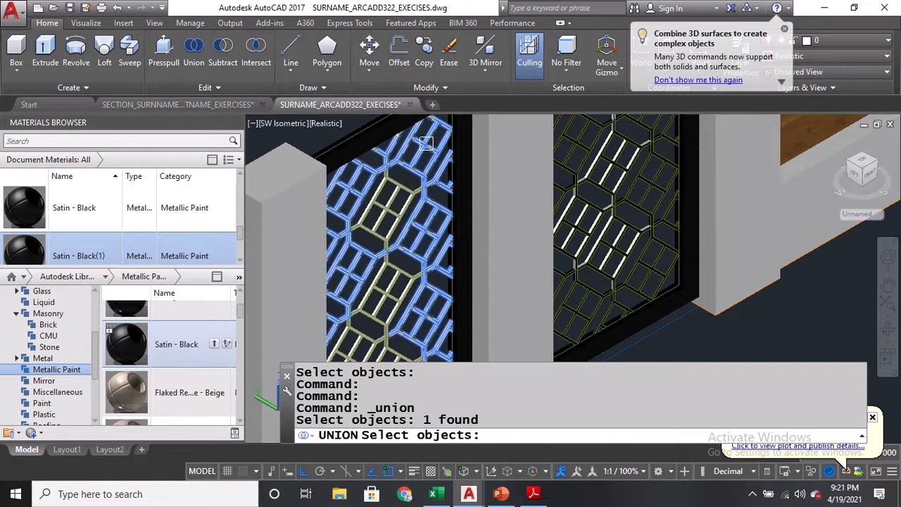
left_click(395, 185)
left_click(395, 273)
middle_click_drag(396, 273, 433, 137)
left_click(401, 204)
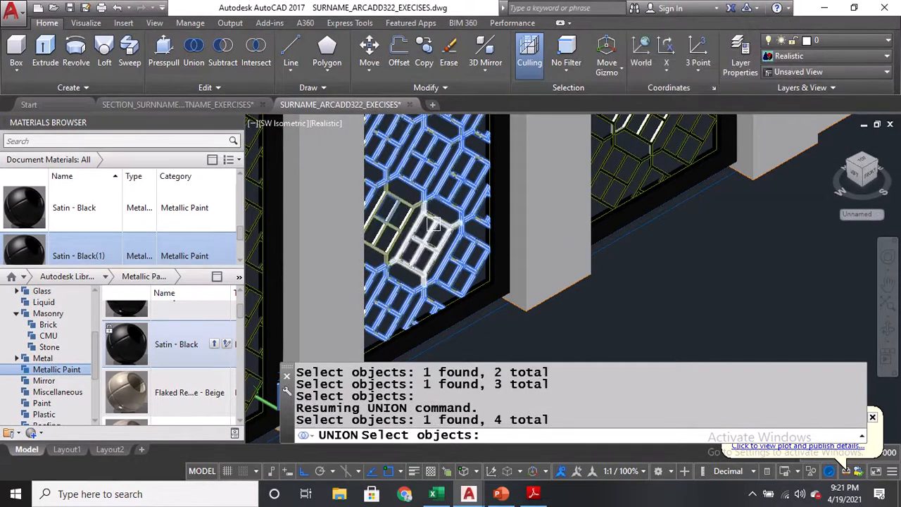
scroll(437, 238, "up", 5)
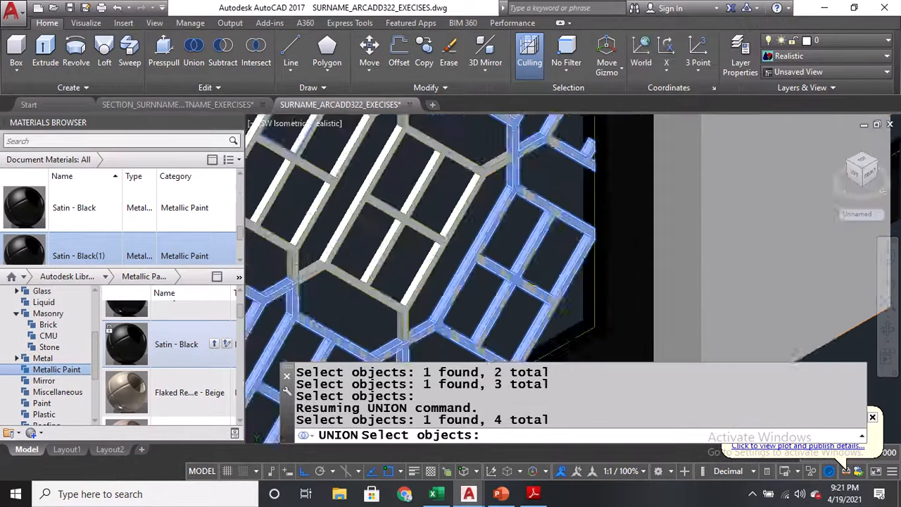
left_click(357, 221)
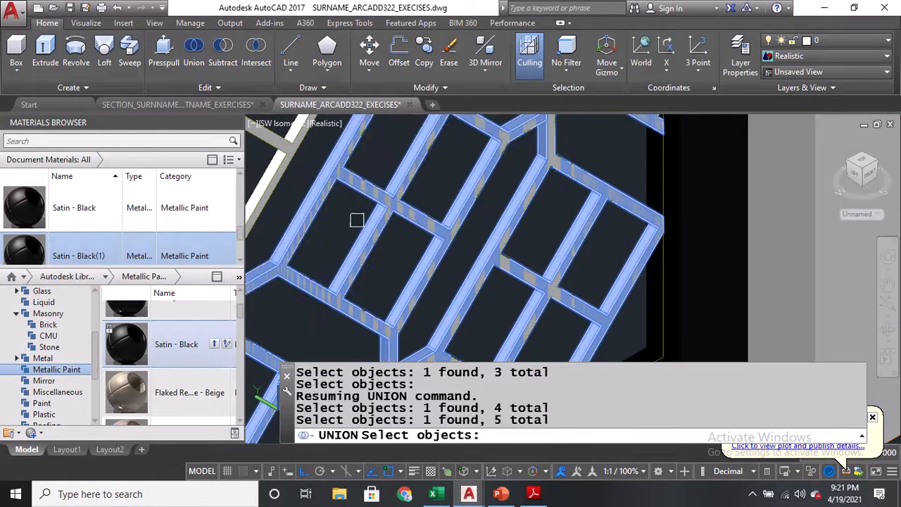
left_click(266, 168)
scroll(391, 208, "down", 5)
key("Return")
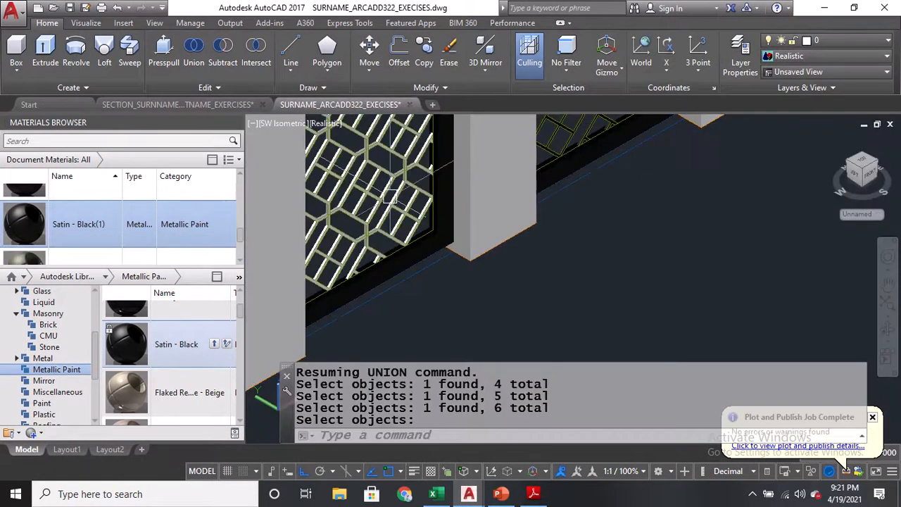
Match the black material from the rectangular frame onto the unioned grille of the middle panel
scroll(391, 197, "up", 2)
type("MA")
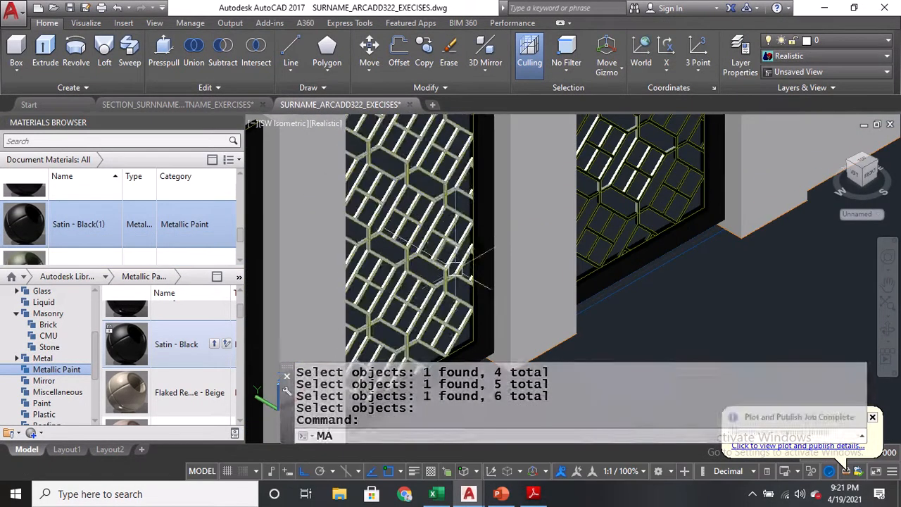
key("Return")
scroll(487, 255, "up", 2)
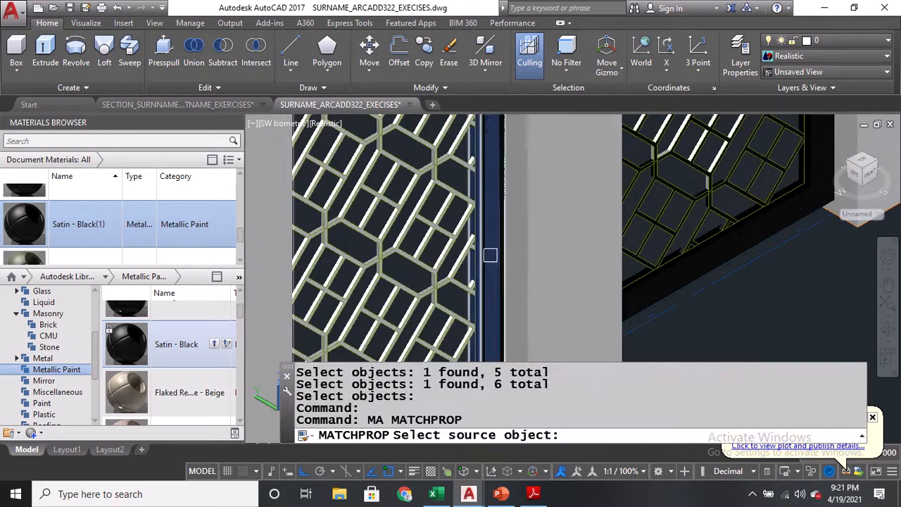
left_click(490, 255)
left_click(457, 236)
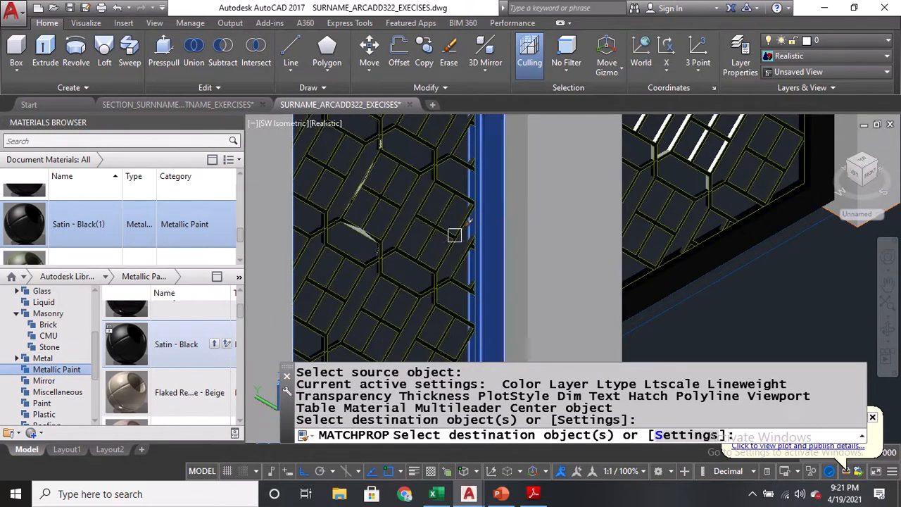
key("Return")
Try to union the leftover white lattice piece with the main grille in the middle panel
scroll(457, 227, "down", 5)
scroll(443, 231, "up", 4)
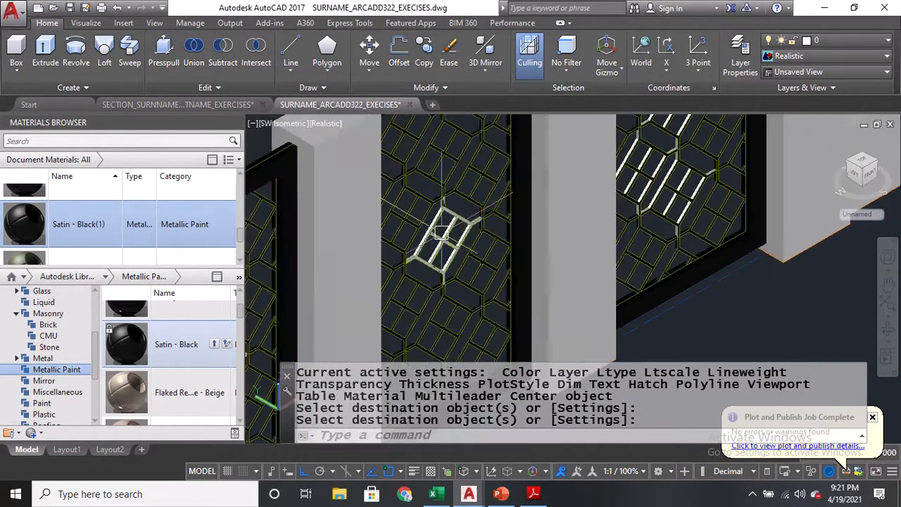
left_click(452, 217)
key("Escape")
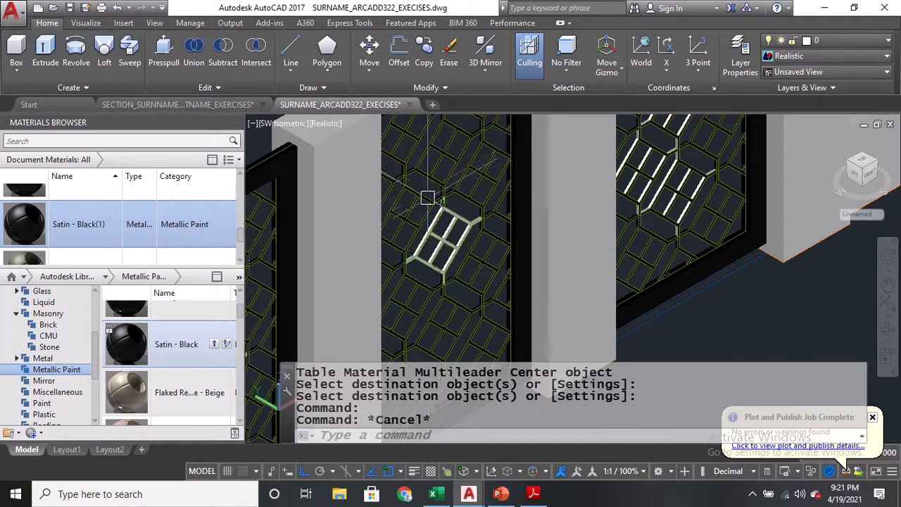
type("uni")
key("Return")
left_click(435, 232)
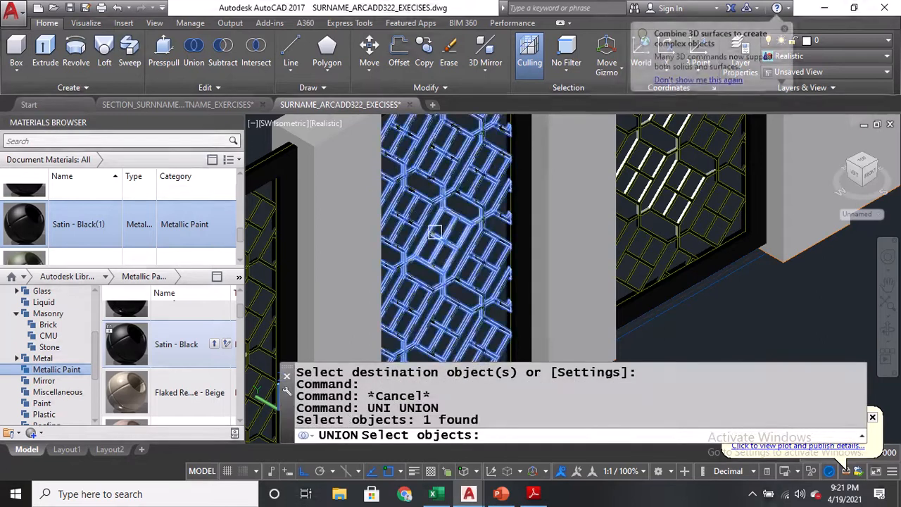
left_click(448, 189)
left_click(470, 184)
key("Return")
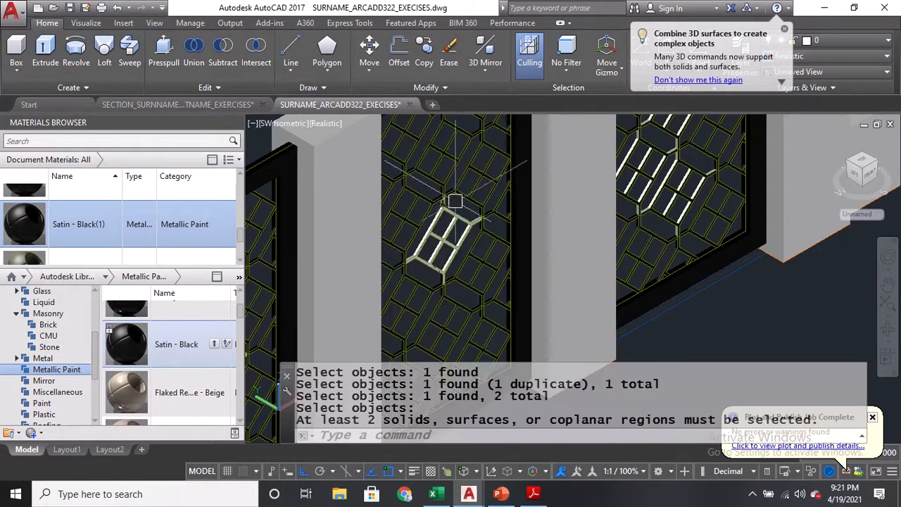
Erase the leftover white lattice piece overlapping the black grille in the middle panel
left_click(455, 224)
type("e")
key("Return")
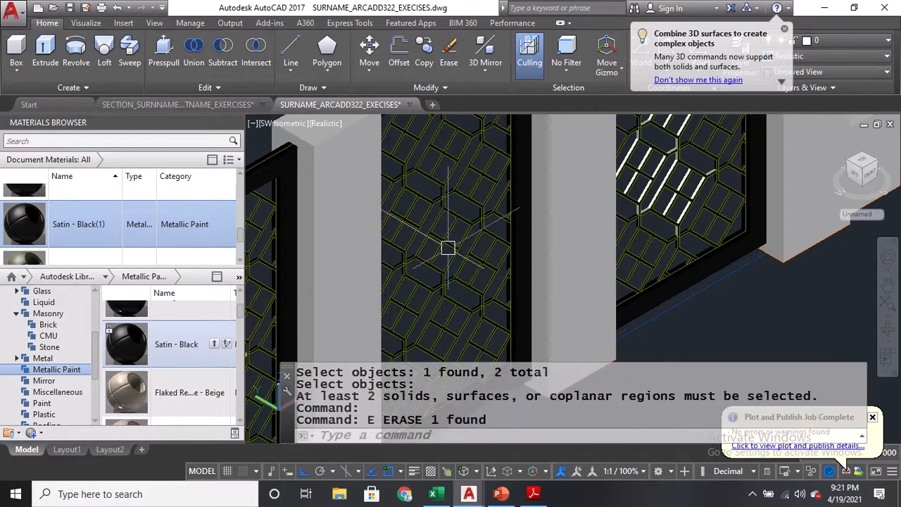
scroll(448, 234, "up", 4)
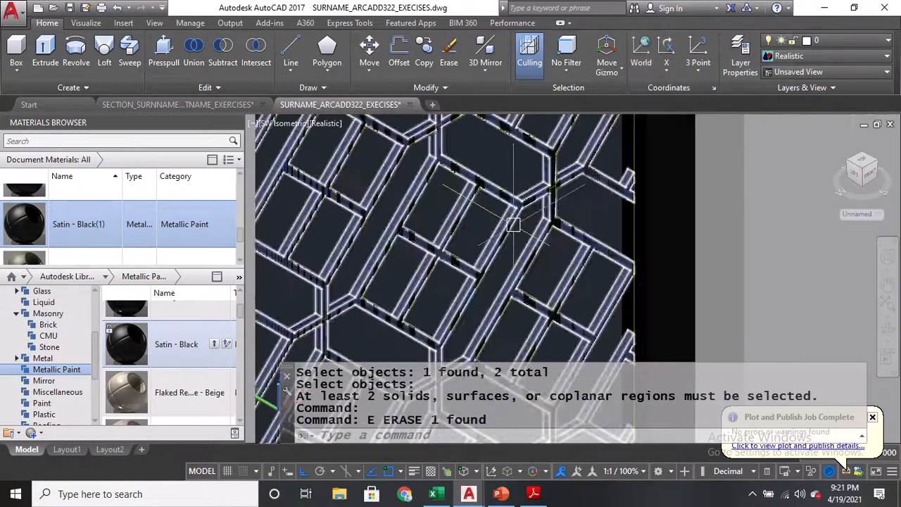
Erase the overlapping lattice piece in the lower part of the panel beside the stone wall
scroll(548, 214, "down", 6)
left_click(366, 314)
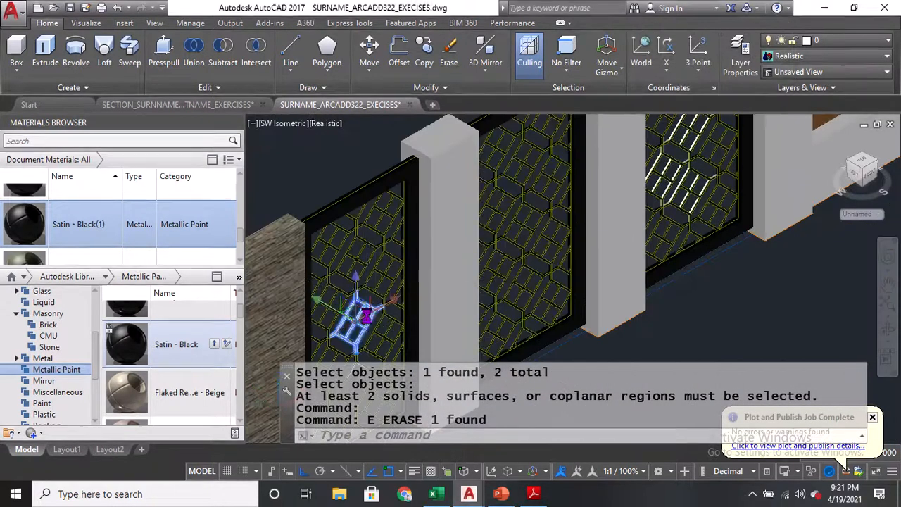
type("e")
key("Return")
scroll(359, 317, "up", 5)
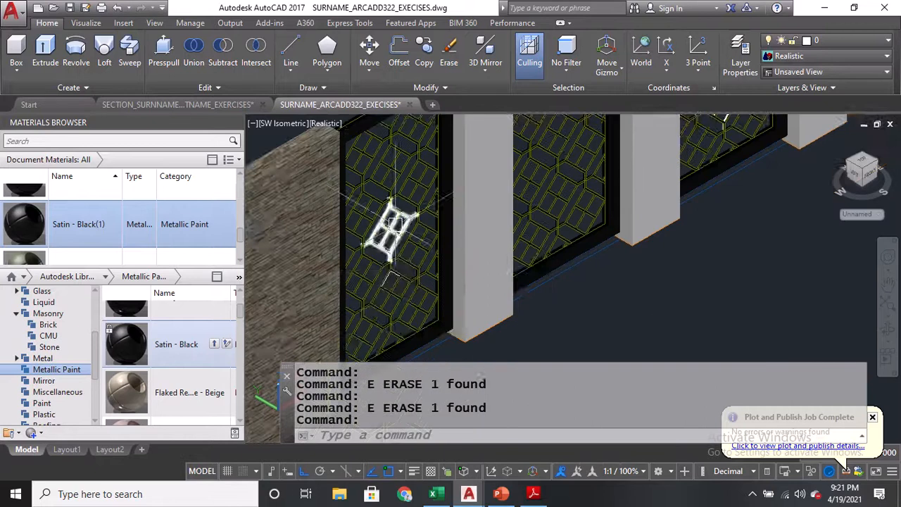
key("Escape")
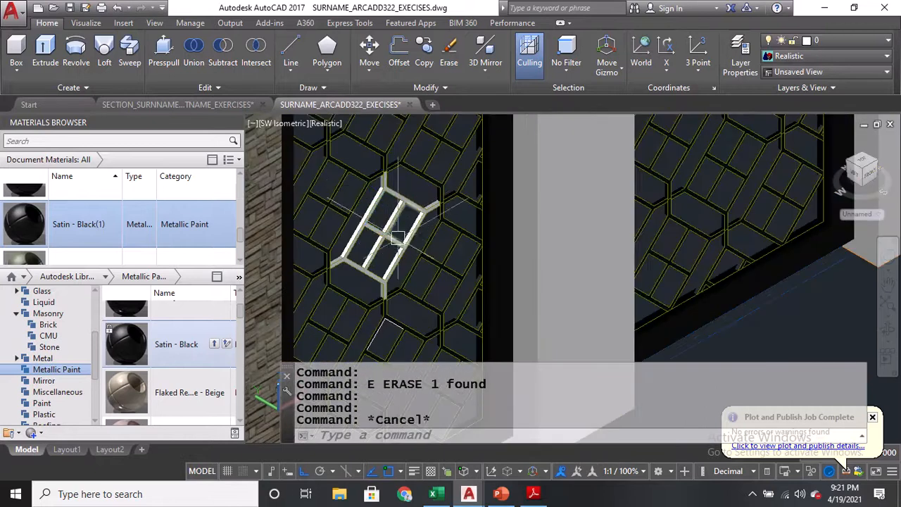
Try erasing the remaining white lattice piece in the panel beside the stone wall and undo the erase
scroll(393, 222, "up", 5)
left_click(437, 218)
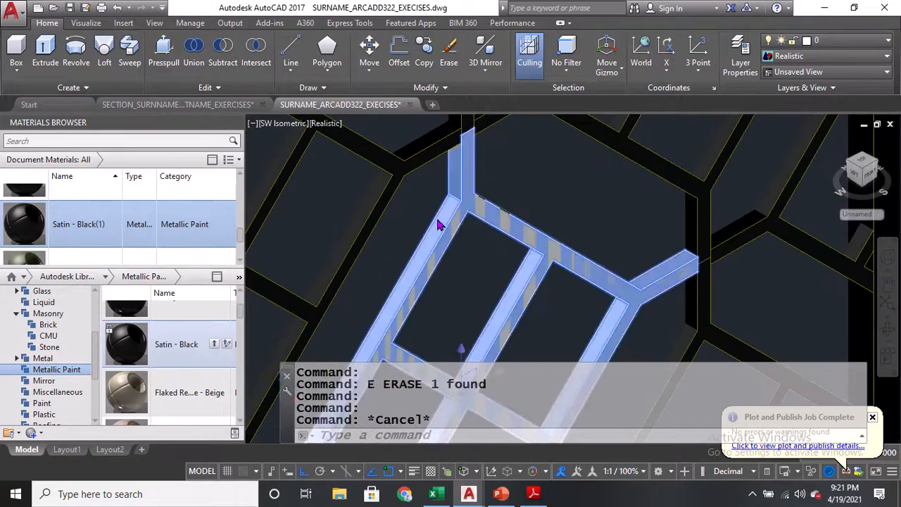
type("e")
key("Return")
type("u")
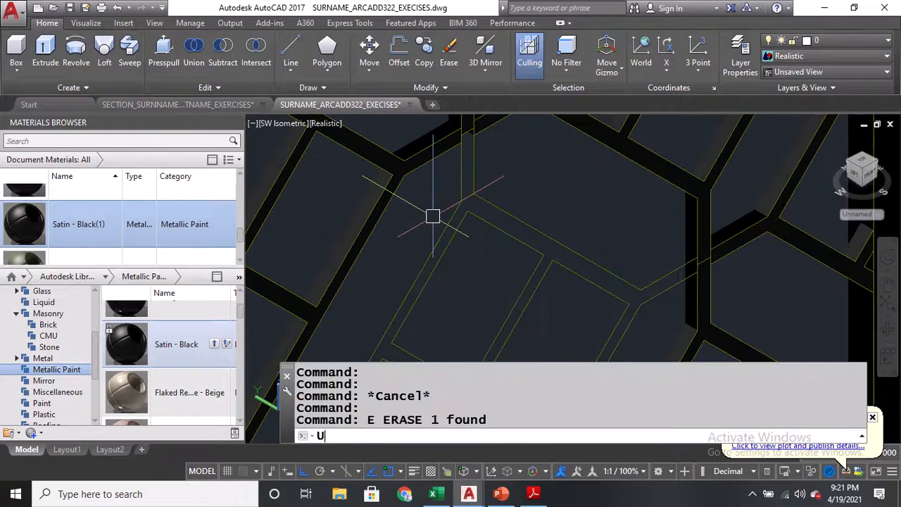
key("Return")
Union the main grille with the four separate lattice pieces, including the white one, in the panel beside the stone wall
scroll(461, 207, "down", 5)
type("uni")
key("Return")
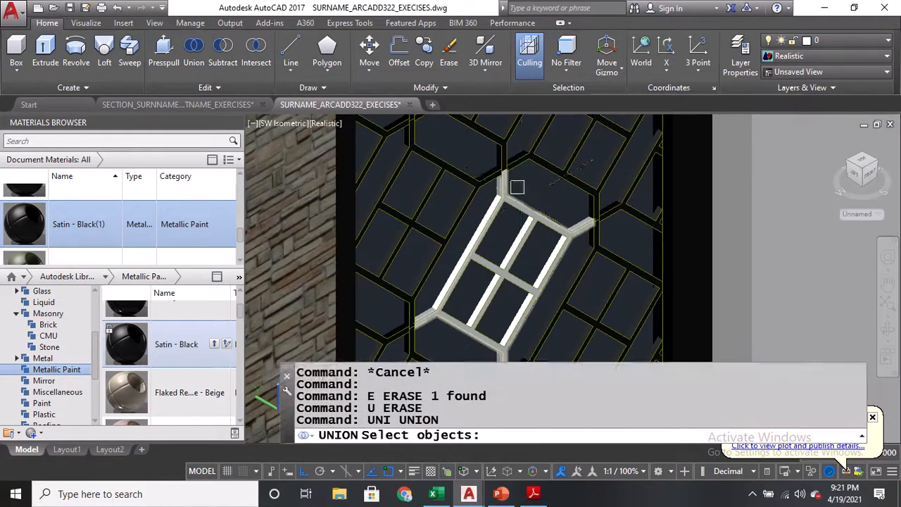
scroll(520, 162, "up", 3)
left_click(519, 159)
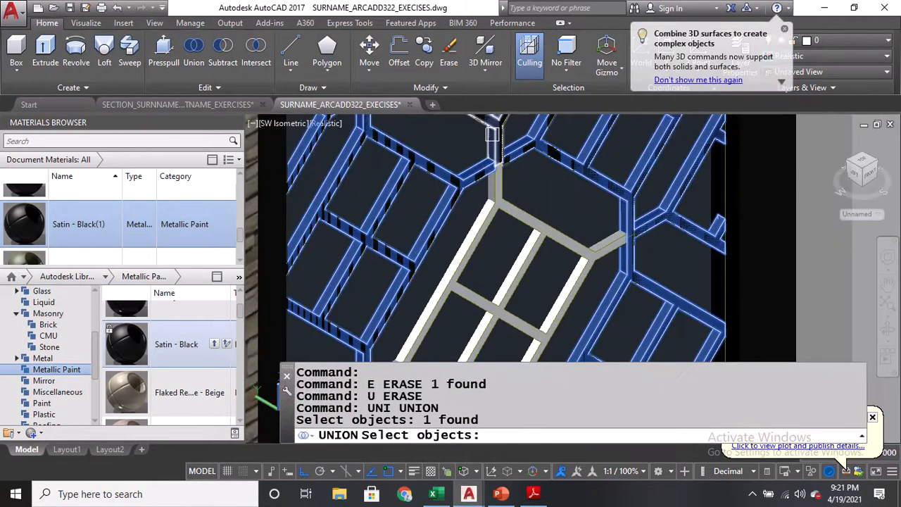
left_click(492, 134)
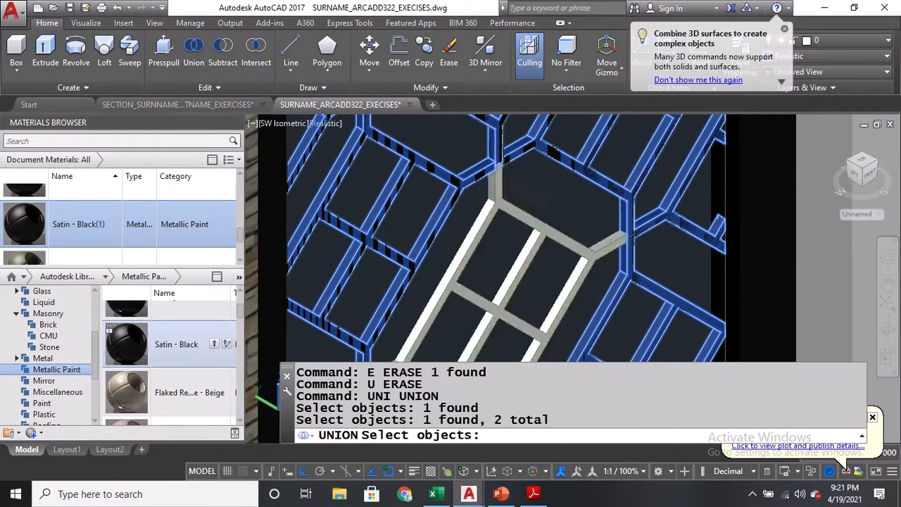
left_click(493, 226)
scroll(493, 226, "down", 3)
scroll(478, 282, "up", 2)
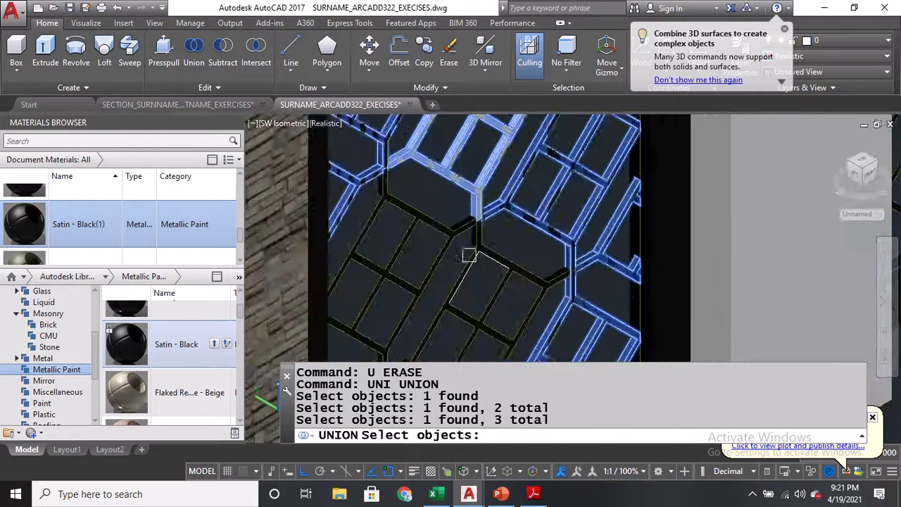
scroll(469, 255, "up", 3)
left_click(458, 204)
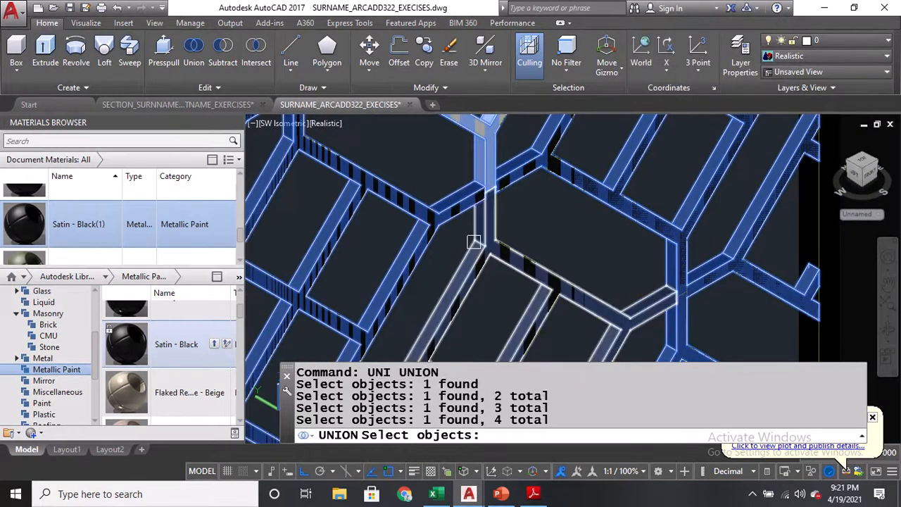
left_click(474, 243)
scroll(493, 240, "down", 6)
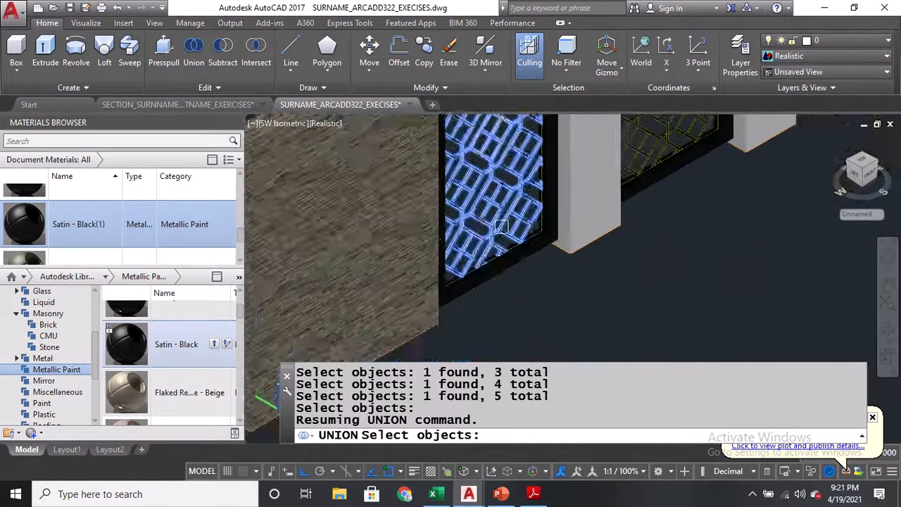
middle_click_drag(500, 226, 494, 219, "shift")
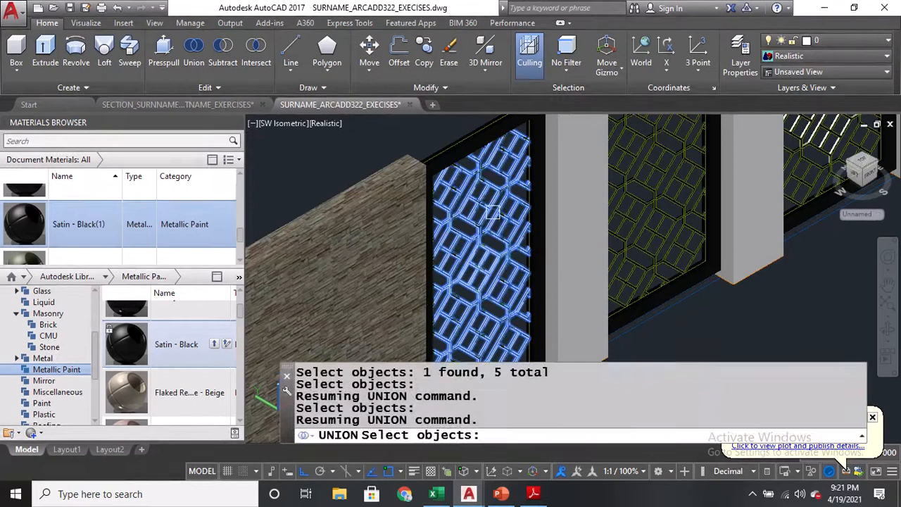
key("Return")
scroll(653, 255, "down", 5)
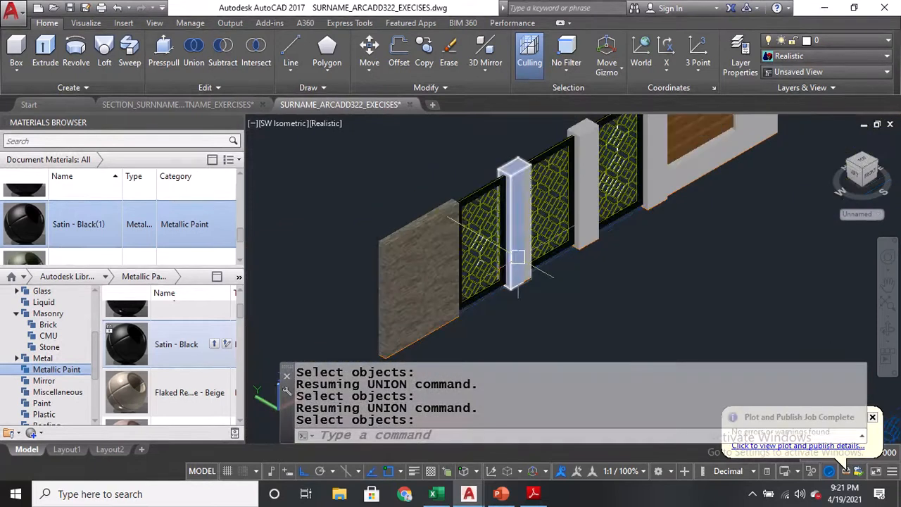
middle_click_drag(653, 255, 575, 290)
scroll(405, 253, "up", 4)
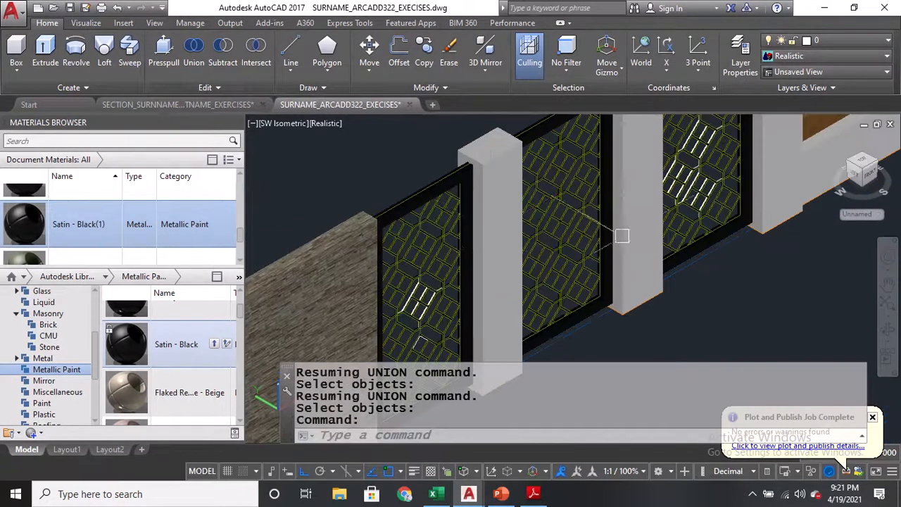
Apply the Wheat matte wall paint from the Autodesk library to the pillar nearest the stone wall
middle_click_drag(621, 235, 499, 339)
scroll(583, 212, "down", 5)
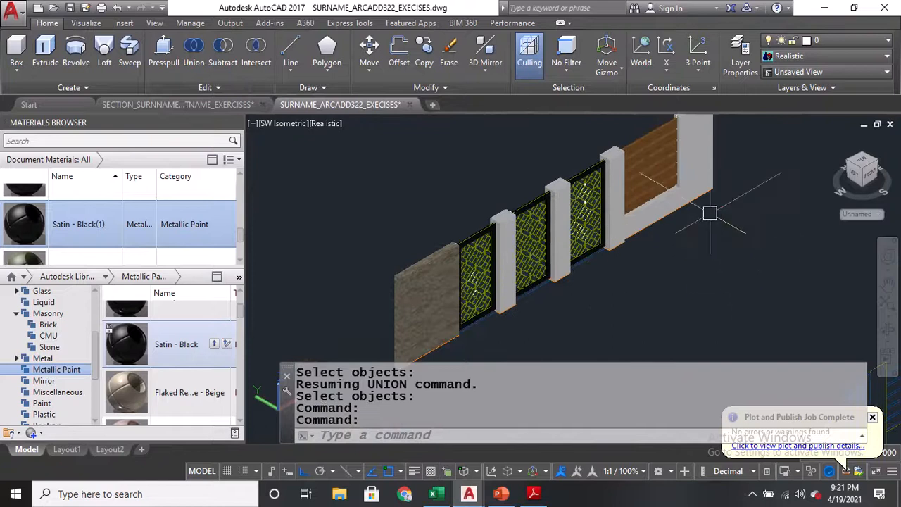
scroll(501, 224, "up", 2)
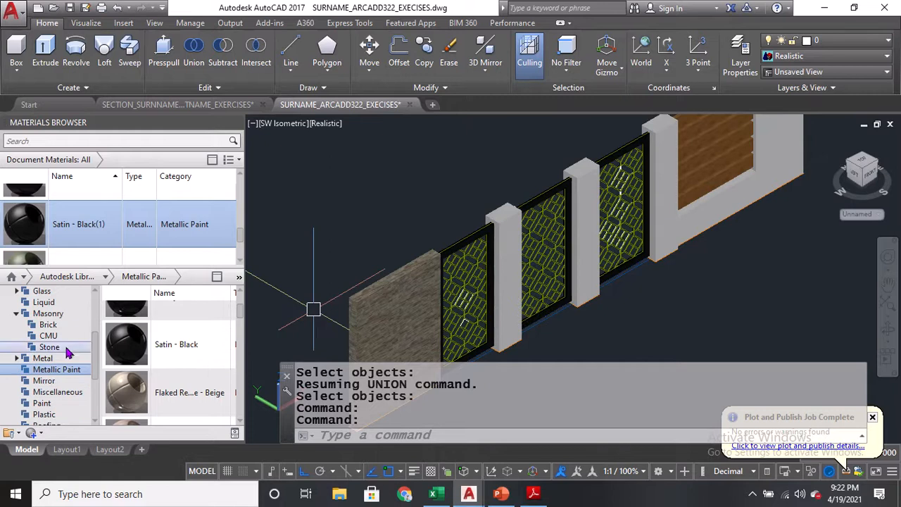
scroll(90, 394, "down", 3)
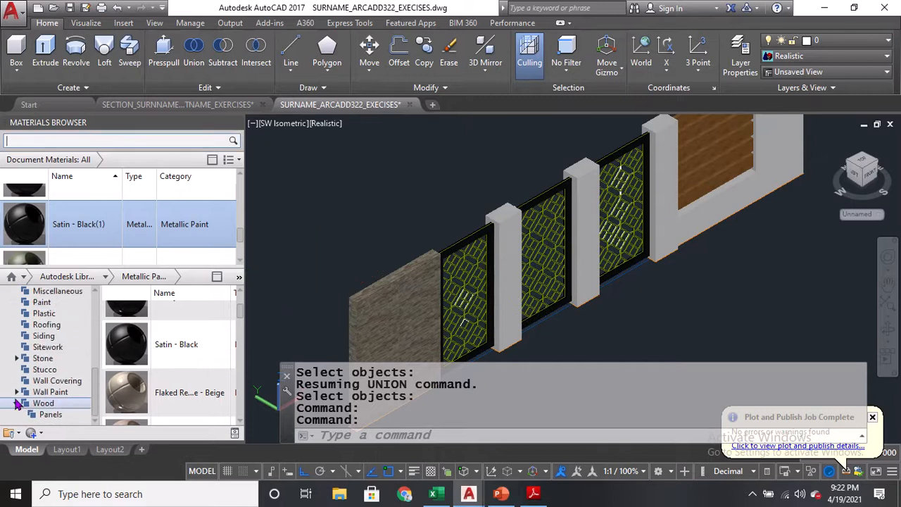
left_click(17, 393)
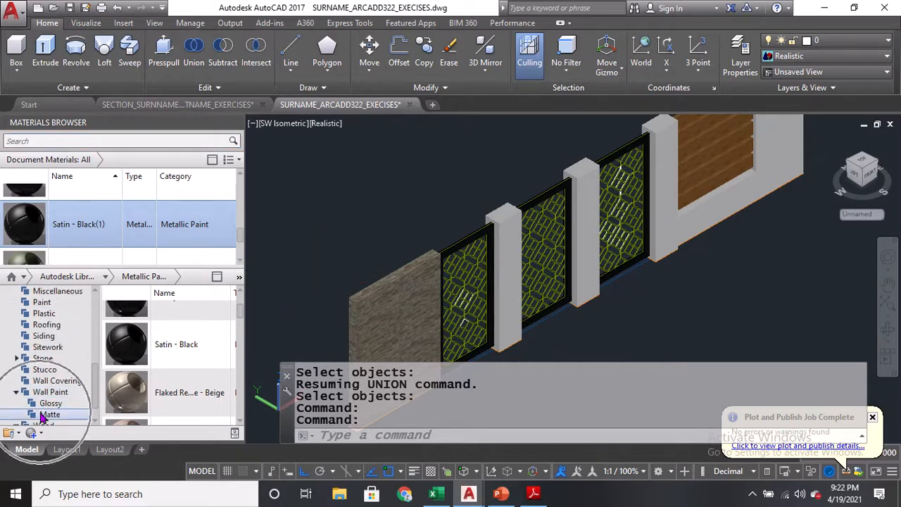
left_click(42, 414)
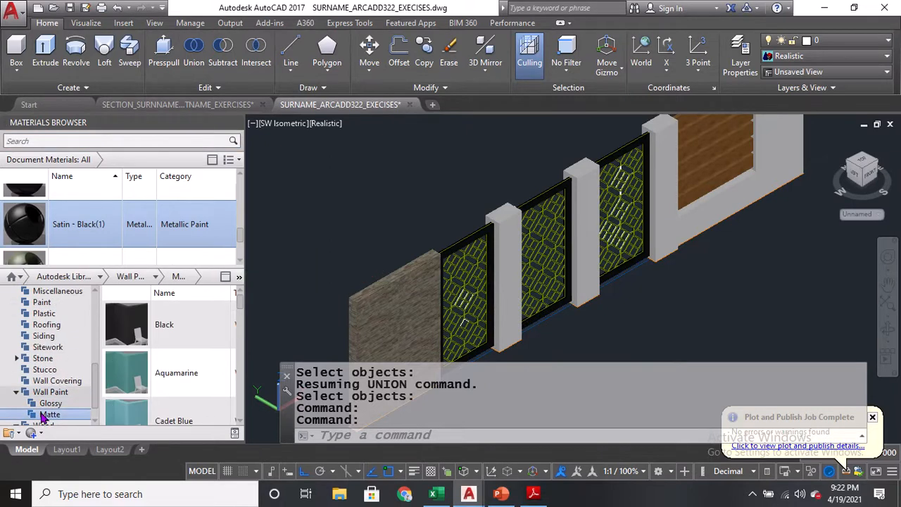
left_click(504, 261)
scroll(200, 355, "down", 10)
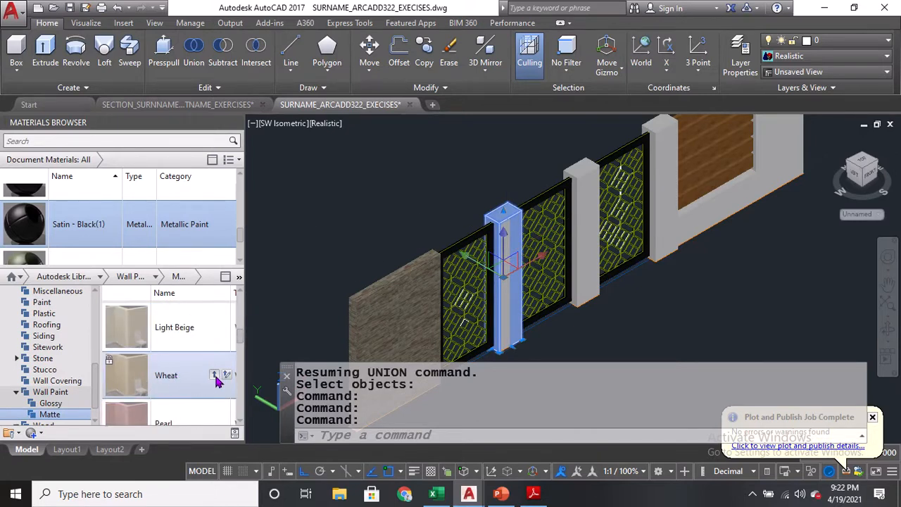
left_click(214, 376)
Apply the Wheat matte wall paint to the other two pillars between the grille panels
left_click(593, 281)
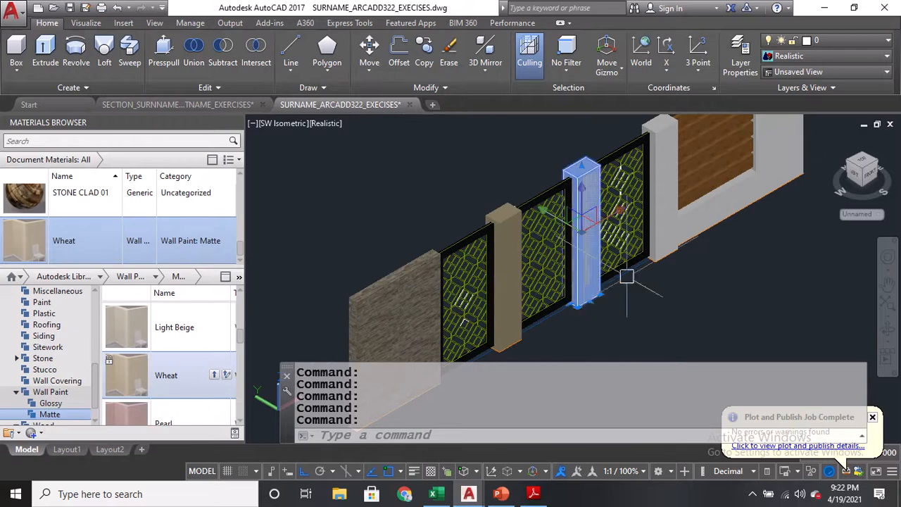
left_click(666, 242)
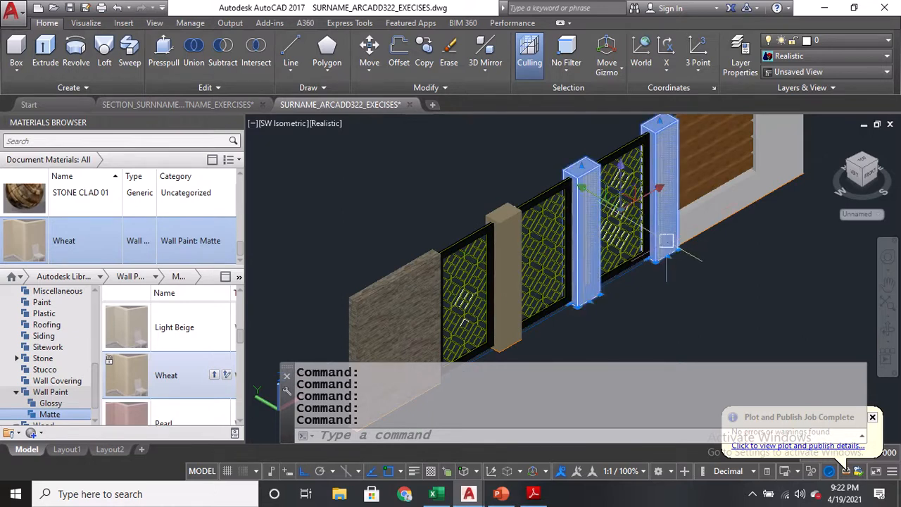
left_click(214, 375)
Apply the Chestnut matte wall paint to the wall framing the wood slat panel
middle_click_drag(688, 258, 559, 294)
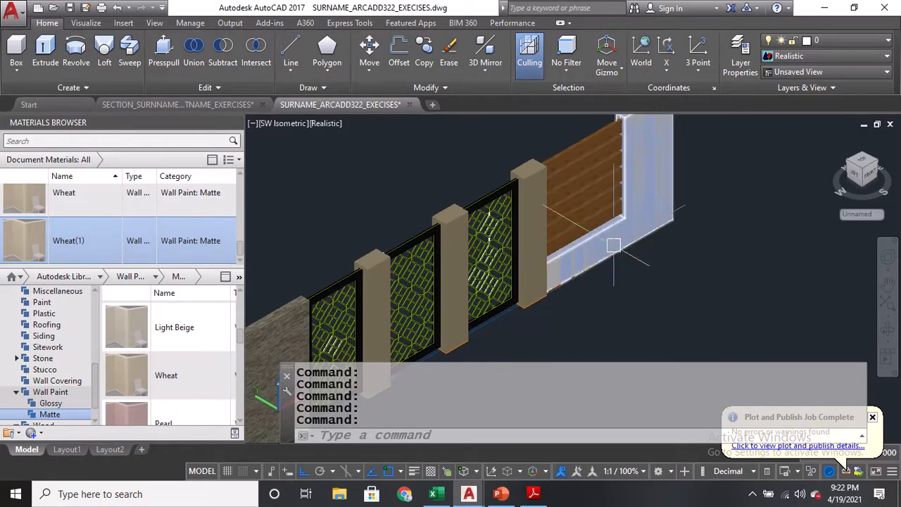
left_click(645, 225)
scroll(159, 383, "down", 3)
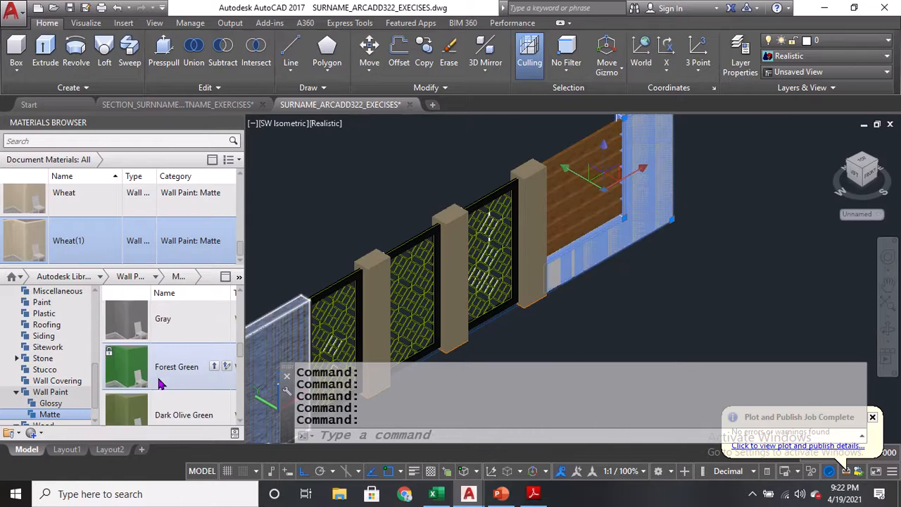
scroll(160, 383, "down", 3)
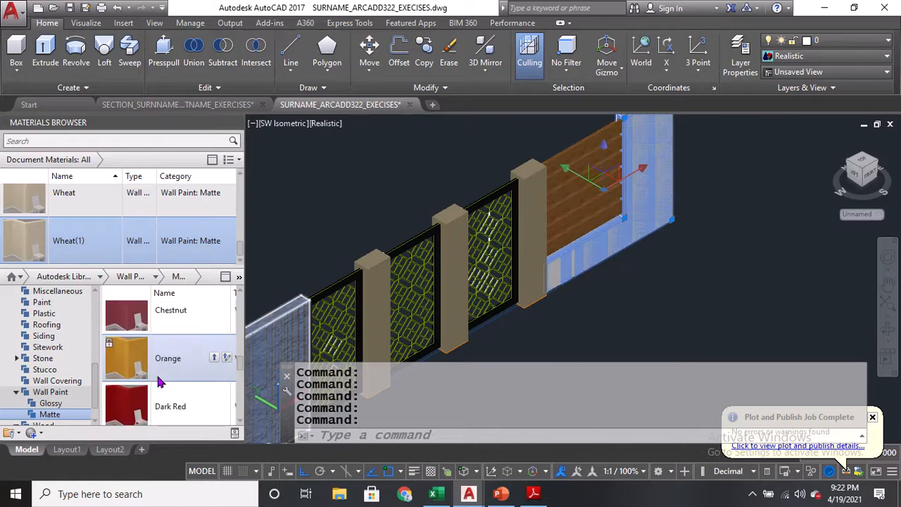
scroll(162, 377, "down", 12)
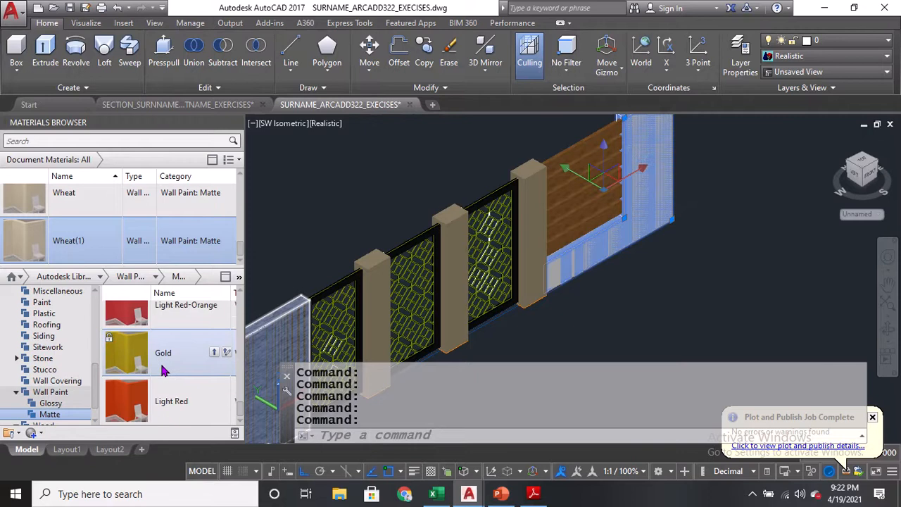
scroll(162, 371, "up", 6)
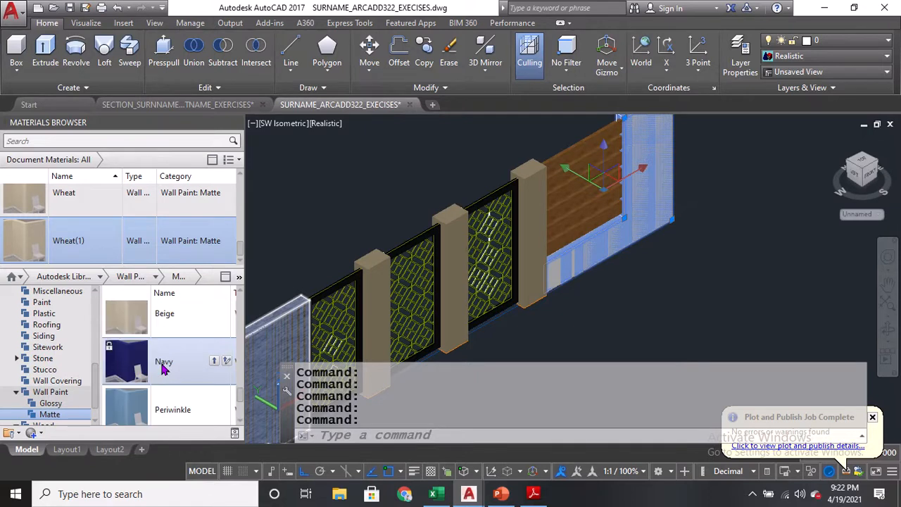
scroll(162, 370, "down", 6)
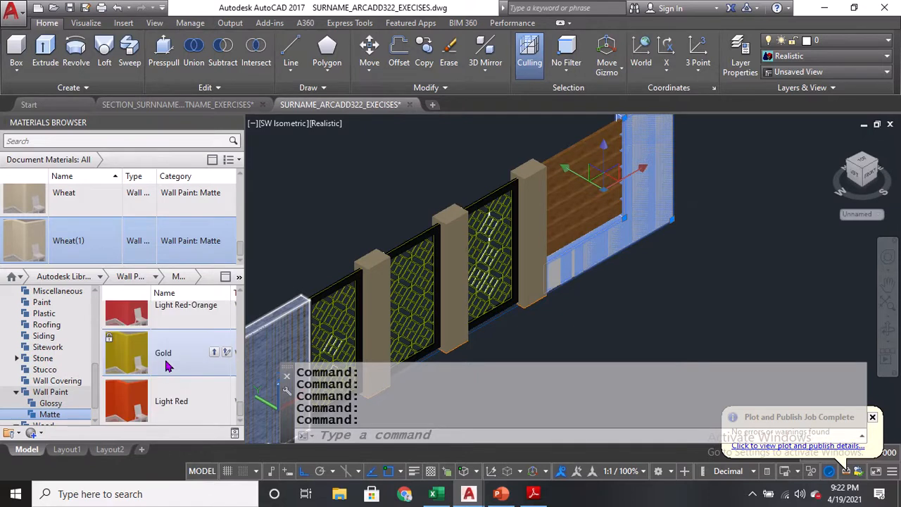
scroll(167, 364, "up", 12)
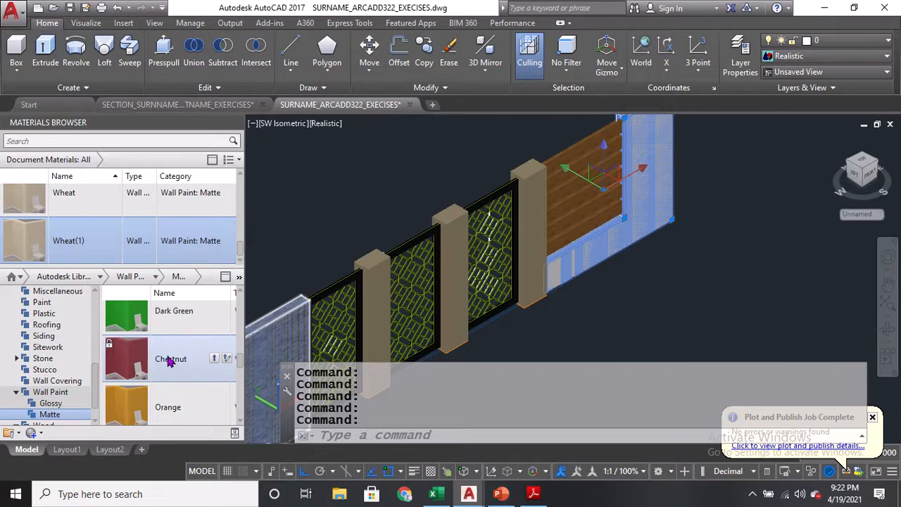
left_click(214, 360)
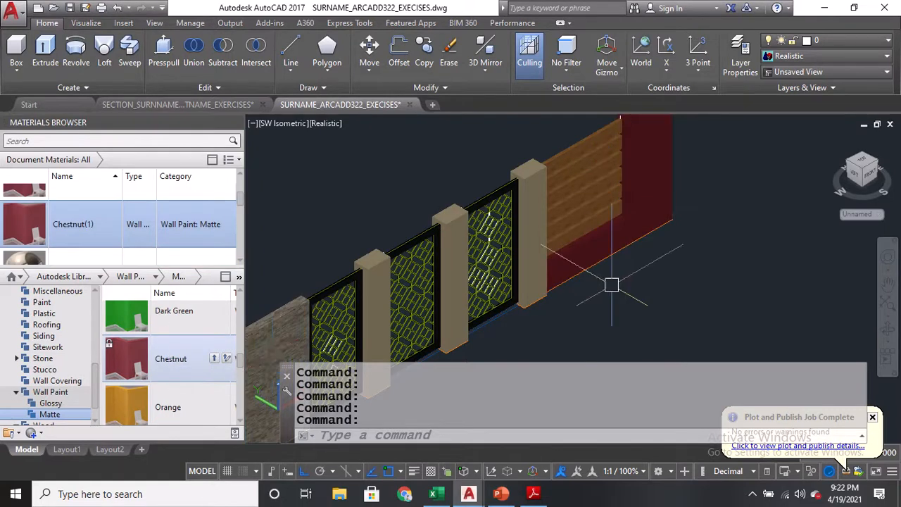
Change the wall framing the wood slat panel to the Tan matte wall paint
scroll(615, 282, "down", 5)
scroll(618, 275, "up", 5)
left_click(640, 228)
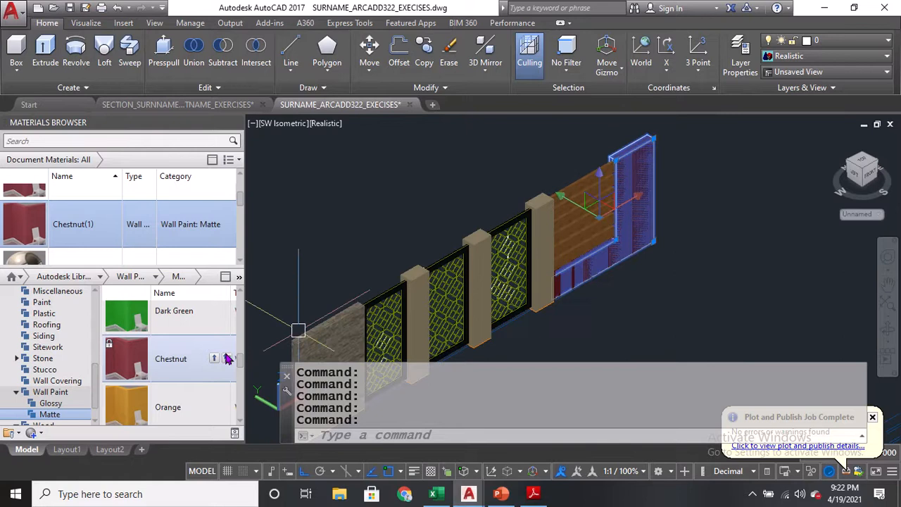
scroll(176, 361, "down", 6)
scroll(176, 362, "down", 3)
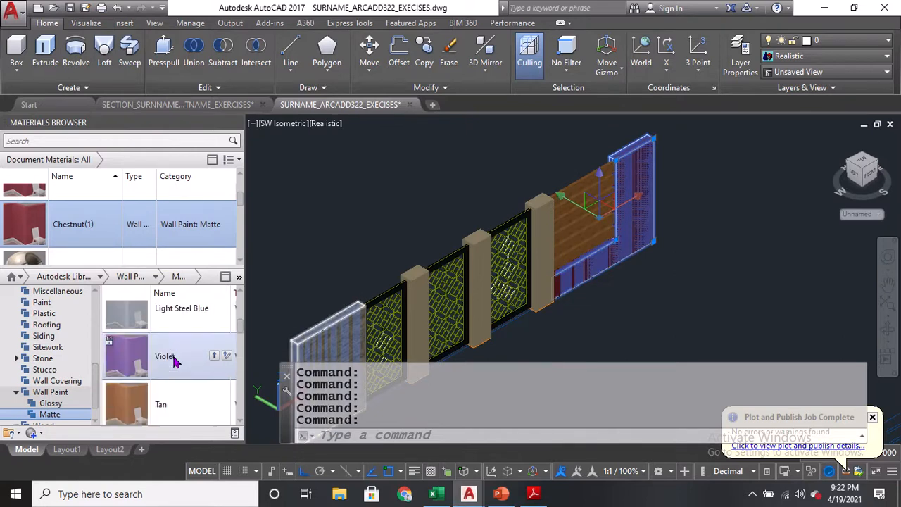
left_click(214, 401)
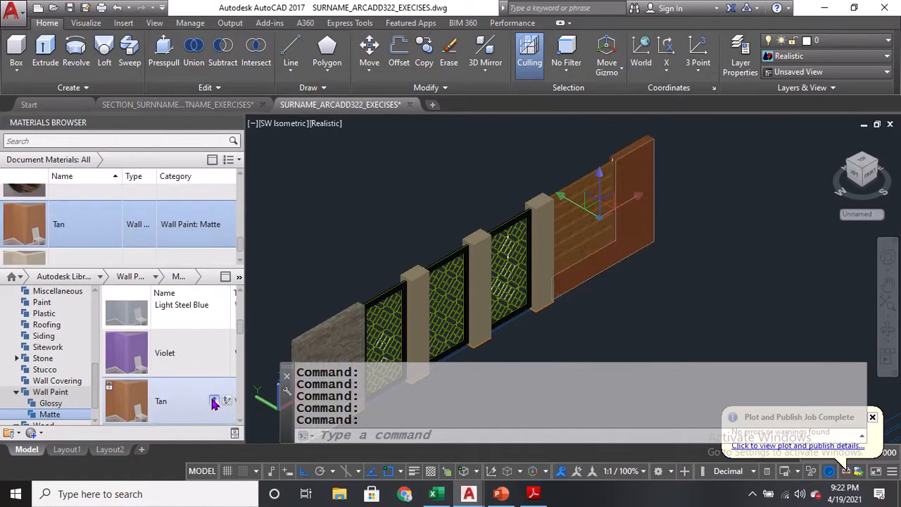
Apply the Black matte wall paint to the wall framing the wood slat panel
scroll(617, 221, "up", 2)
left_click(606, 211)
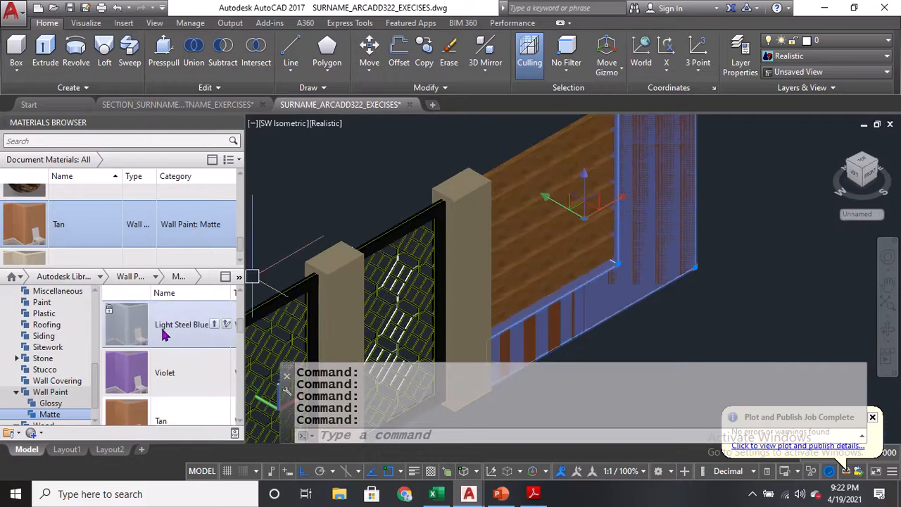
scroll(164, 338, "up", 3)
scroll(164, 339, "up", 2)
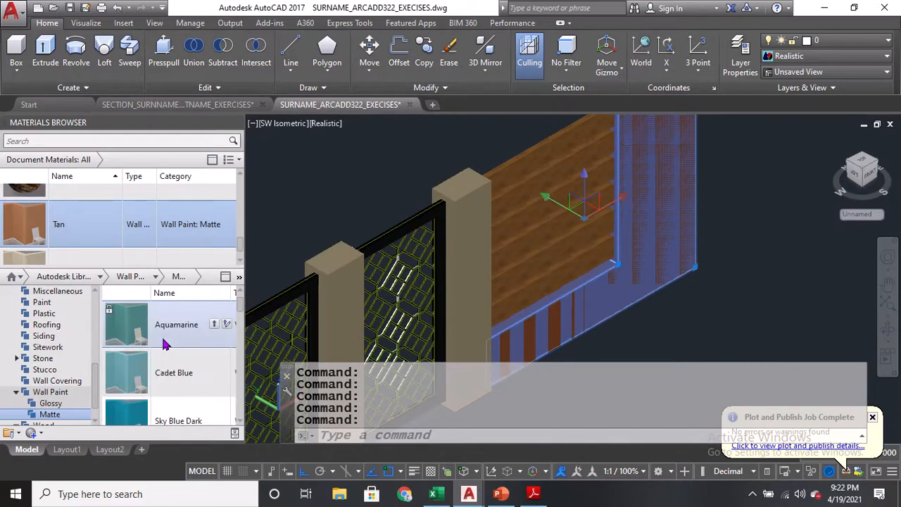
scroll(164, 343, "up", 1)
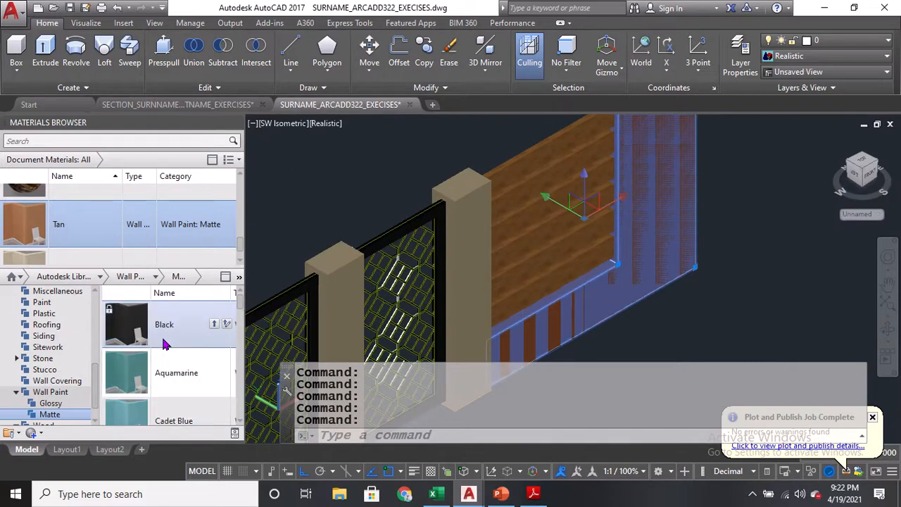
left_click(214, 326)
Save the drawing and switch the visual style to 2D Wireframe, with the next fence's 2D drawing in view
scroll(636, 210, "down", 6)
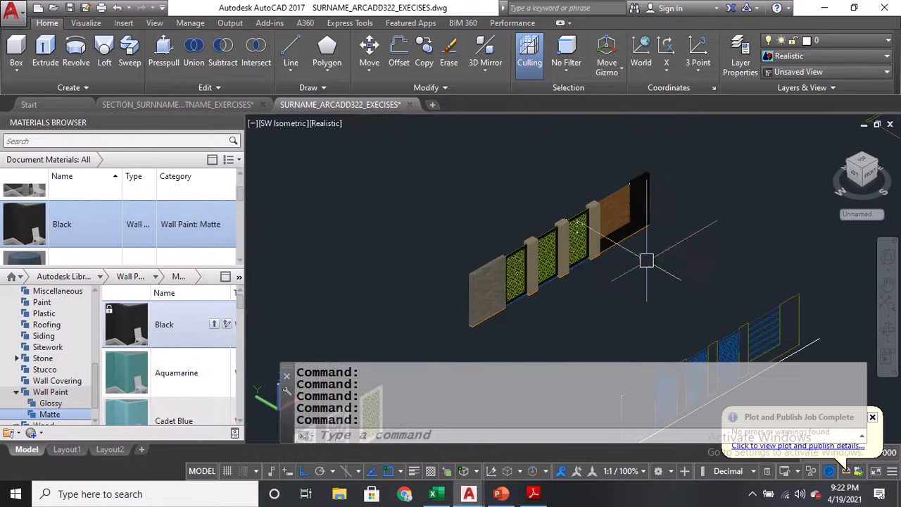
middle_click_drag(641, 263, 583, 251)
middle_click_drag(669, 213, 632, 253)
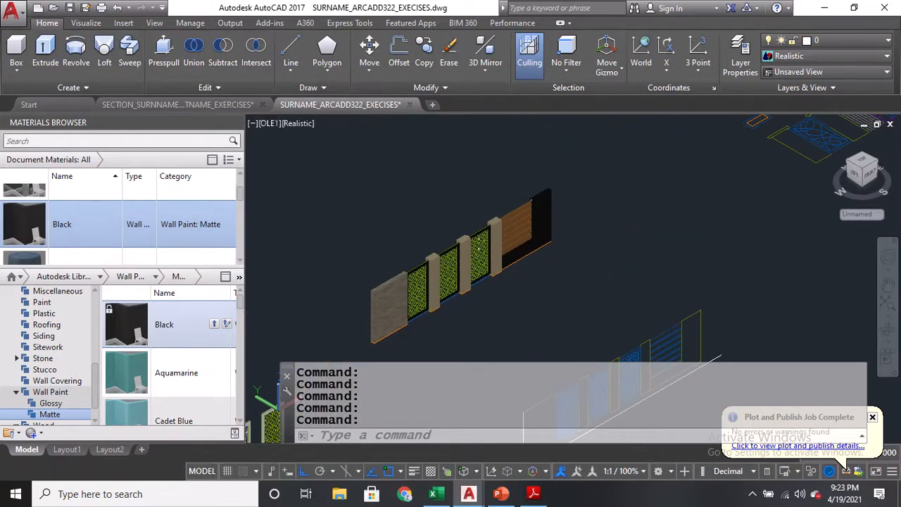
middle_click_drag(659, 183, 457, 246)
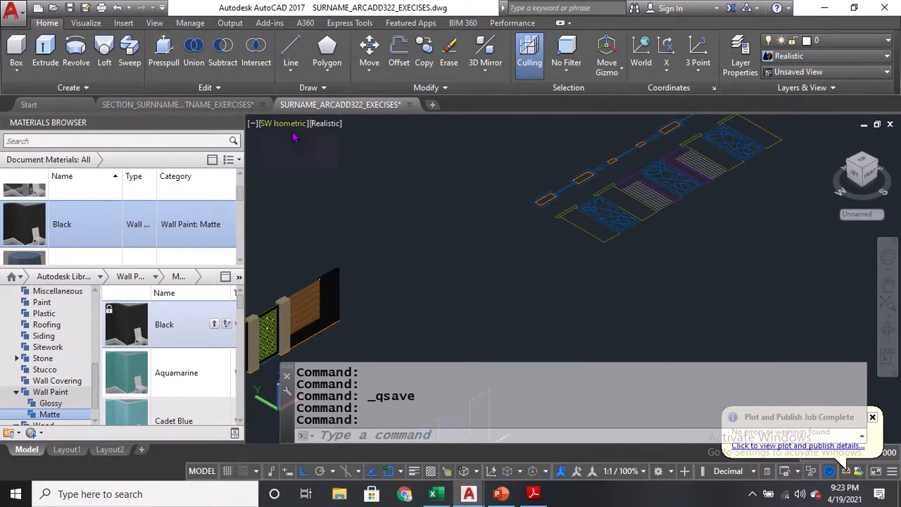
left_click(328, 124)
left_click(366, 154)
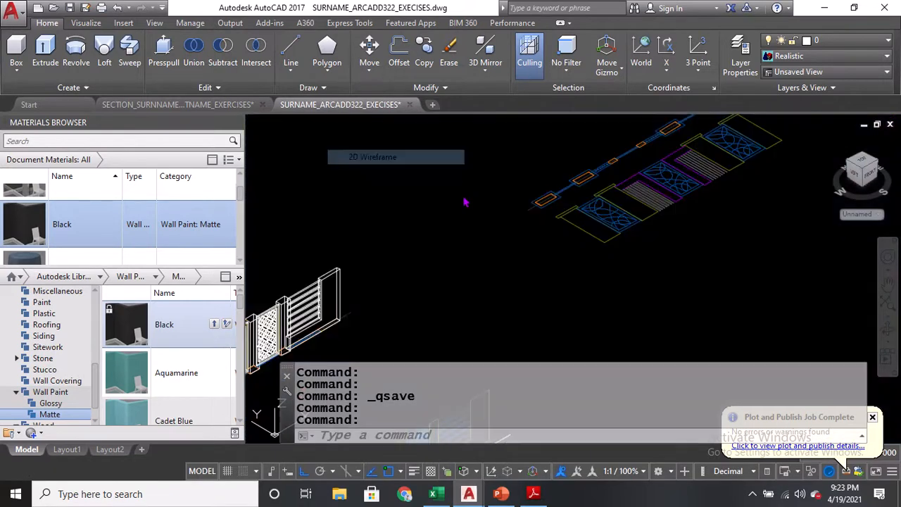
Draw a 3D polyline beside the second fence drawing, with a short vertical leg and a long leg parallel to the fence
type("3p")
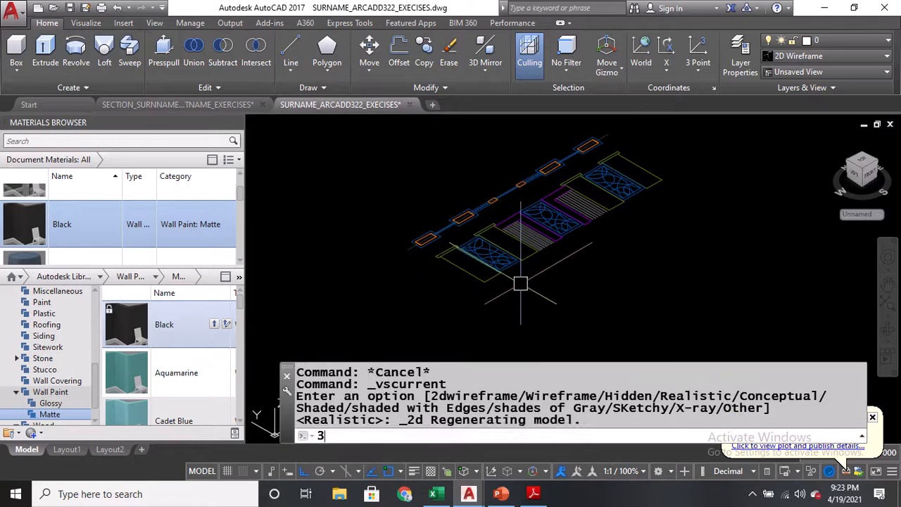
key("Return")
left_click(523, 301)
left_click(525, 342)
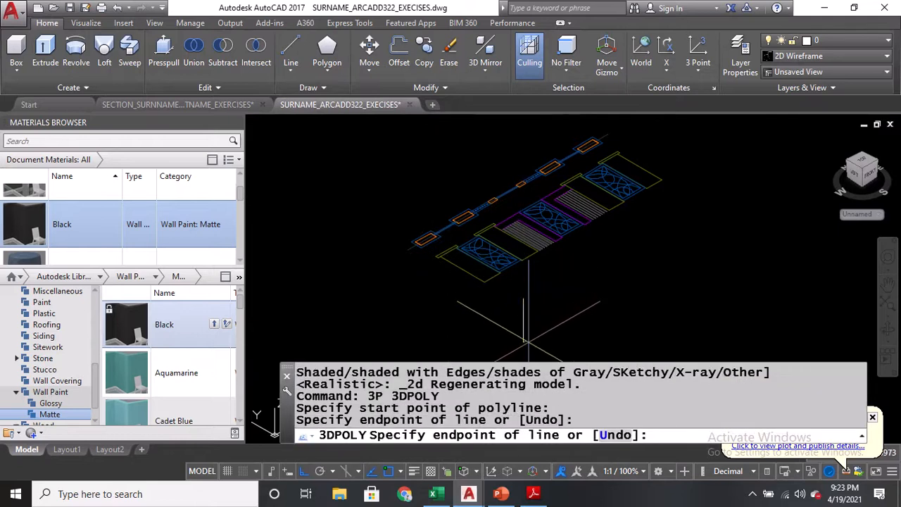
left_click(676, 255)
key("Return")
Start Align and select the entire second fence elevation, including pillars, curved grilles, slats and outlines, leaving out the plan
type("al")
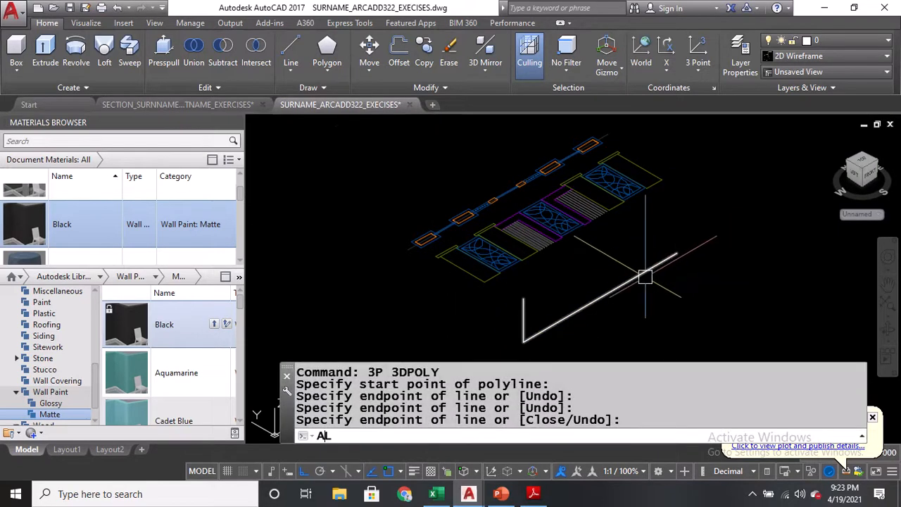
key("Return")
scroll(523, 275, "up", 3)
left_click(545, 285)
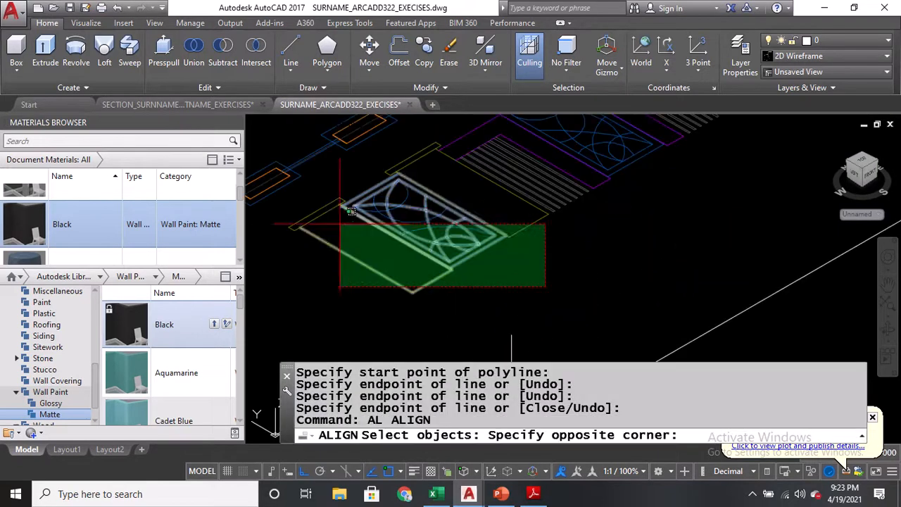
left_click(312, 199)
left_click(515, 255)
left_click(402, 149)
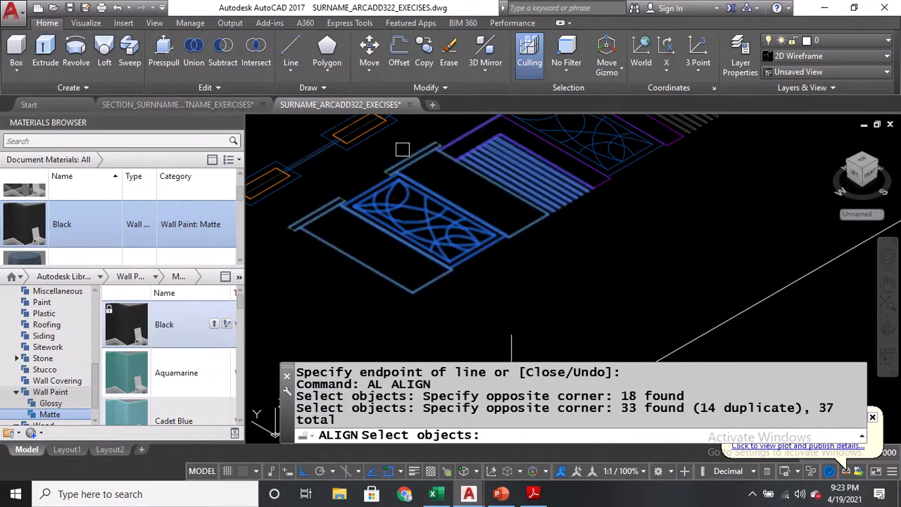
left_click(423, 328)
left_click(295, 211)
left_click(339, 207)
middle_click_drag(481, 210, 373, 268)
left_click(562, 285)
left_click(390, 160)
middle_click_drag(483, 187, 412, 255)
left_click(598, 278)
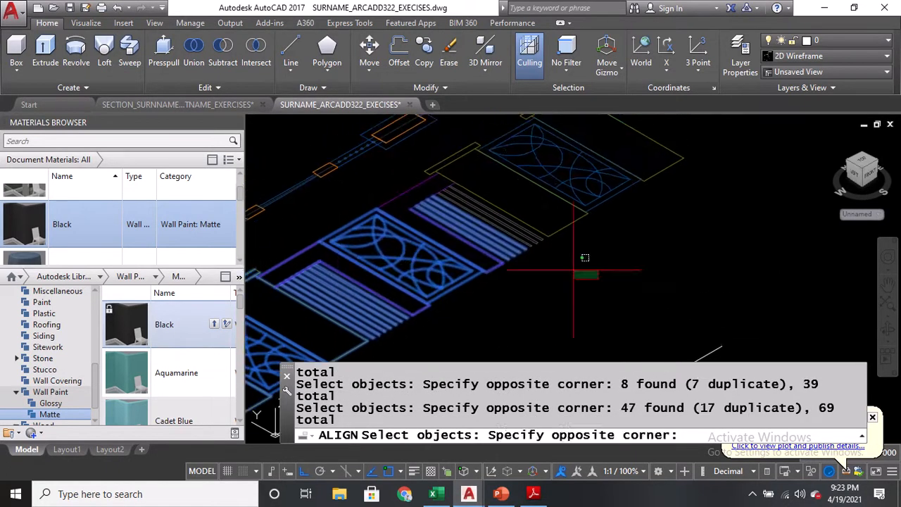
left_click(417, 176)
middle_click_drag(453, 181, 407, 236)
left_click(677, 141)
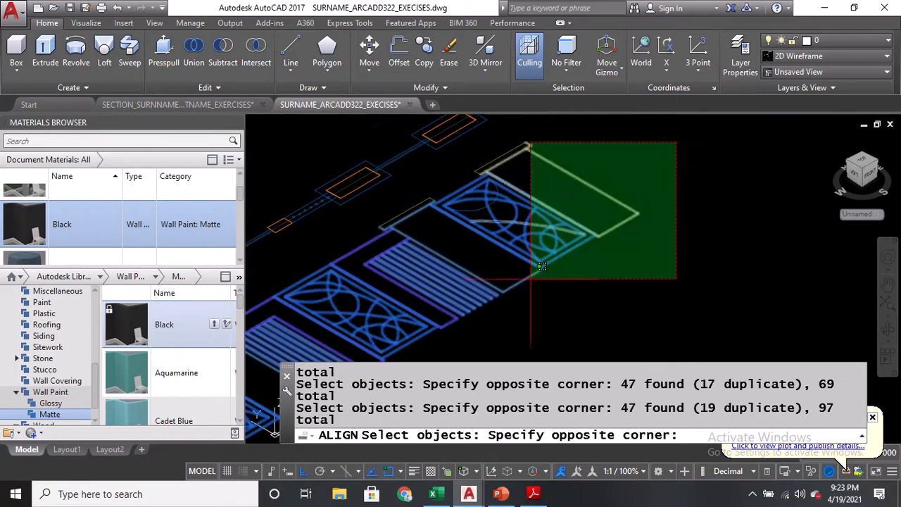
left_click(495, 302)
left_click(543, 313)
left_click(397, 199)
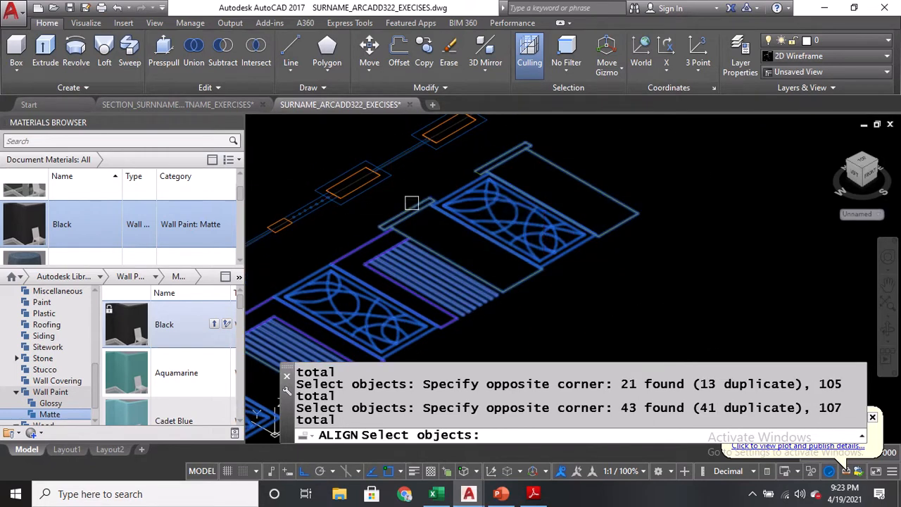
left_click(589, 262)
left_click(471, 167)
scroll(565, 162, "down", 6)
key("Return")
Align the second fence elevation upright to the 3D polyline, matching its end pillar's upper and lower corners to the vertical leg
scroll(366, 201, "up", 5)
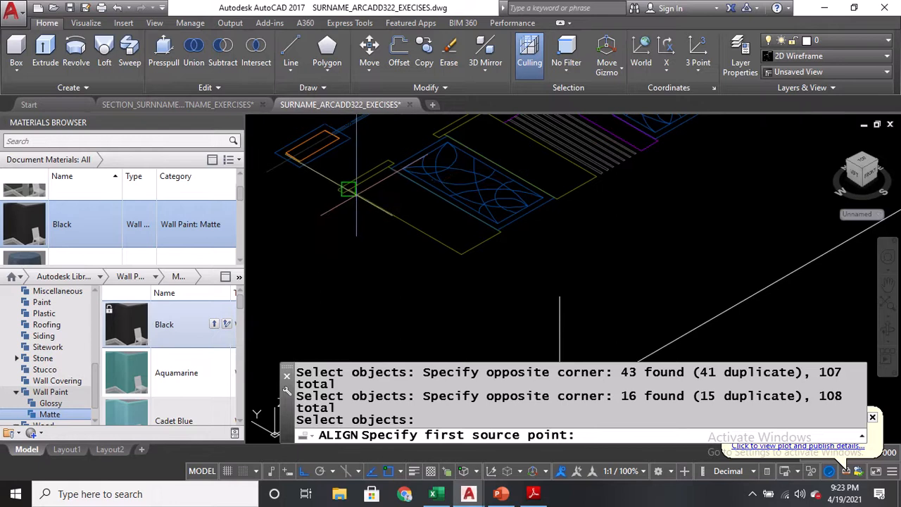
left_click(348, 189)
left_click(560, 297)
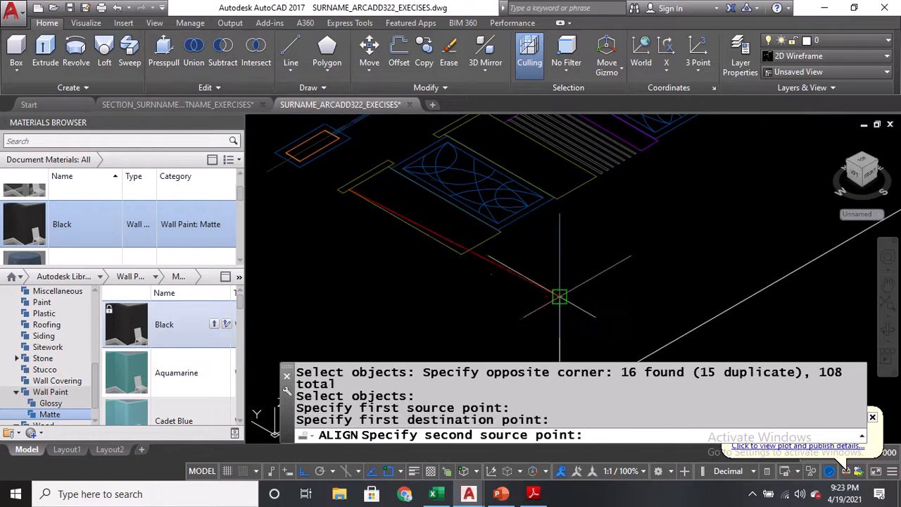
left_click(461, 254)
middle_click_drag(484, 314, 455, 207)
left_click(531, 300)
scroll(505, 310, "down", 2)
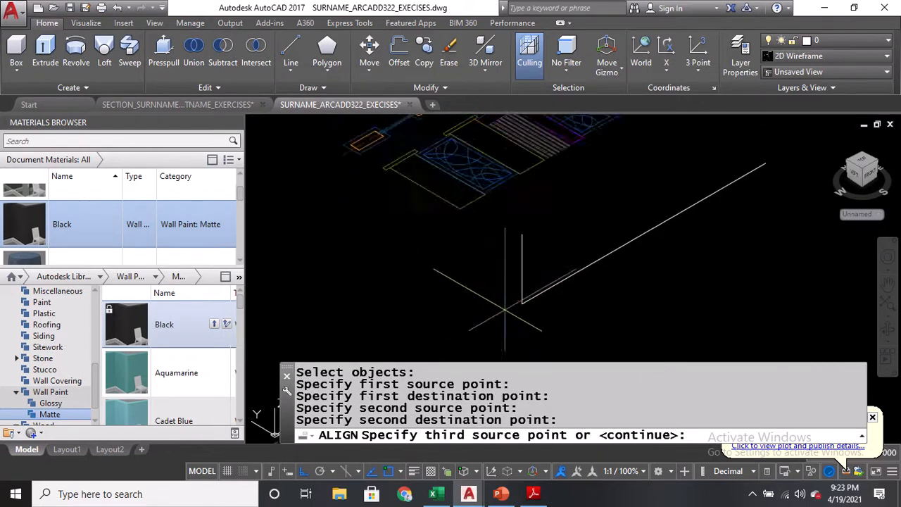
scroll(505, 310, "down", 2)
left_click(654, 144)
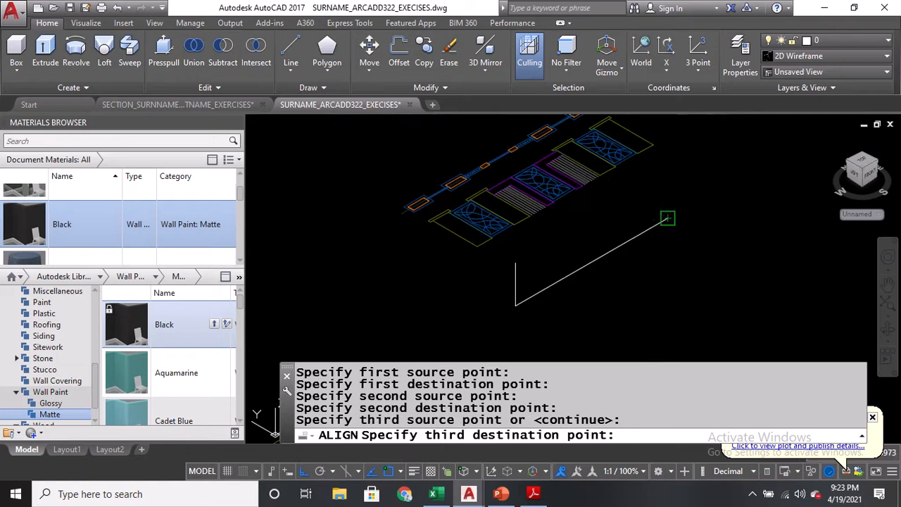
Finish the 3D alignment of the fence elevation, placing its third point at the far end of the horizontal reference line
left_click(666, 219)
scroll(478, 202, "up", 3)
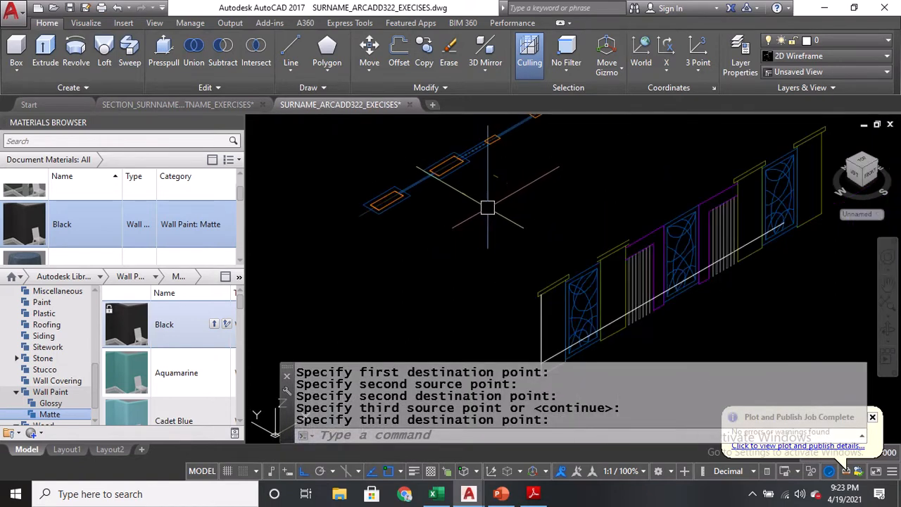
Measure the height of the first end column on the upright fence elevation, from under its cap to its base
scroll(389, 198, "up", 3)
scroll(499, 232, "up", 3)
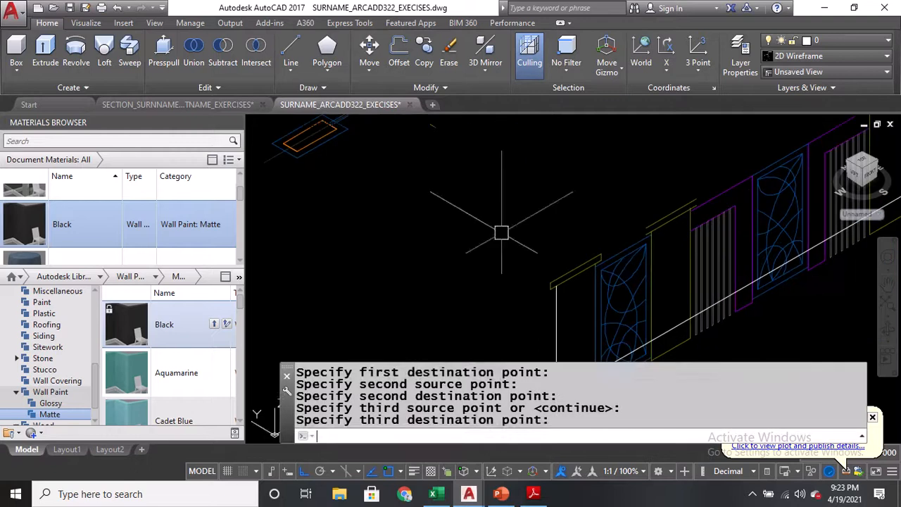
type("DI")
key("Return")
scroll(514, 296, "up", 3)
left_click(534, 282)
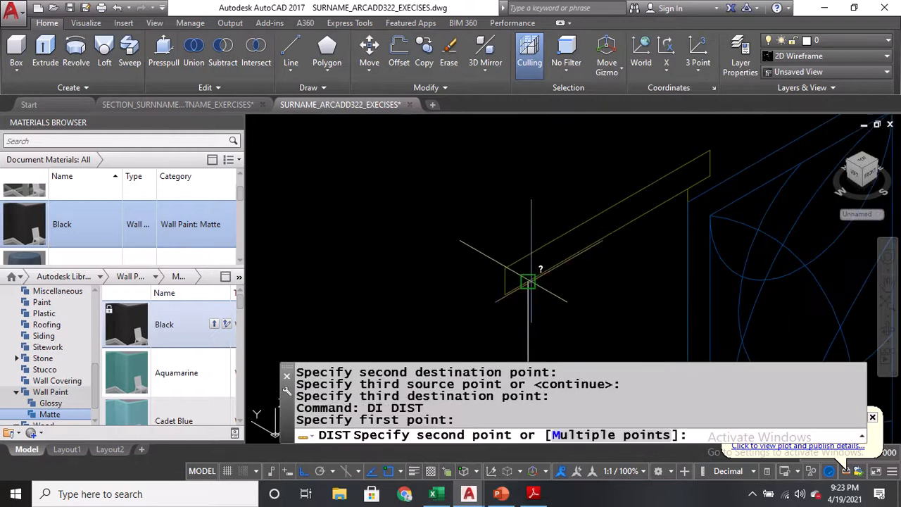
scroll(539, 267, "down", 3)
scroll(537, 304, "up", 3)
left_click(518, 309)
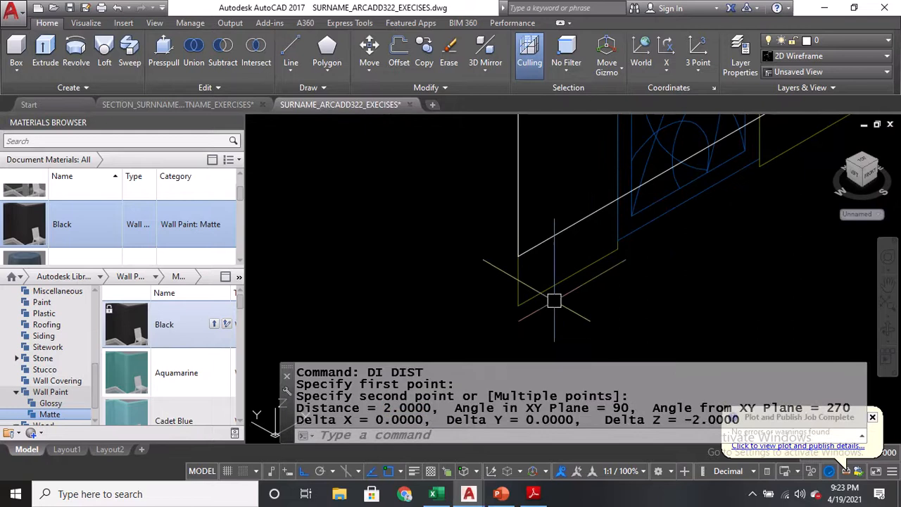
Measure the thickness of the cap on top of the first end column in the elevation
middle_click_drag(556, 220, 549, 356)
middle_click_drag(548, 188, 557, 296)
scroll(494, 210, "up", 4)
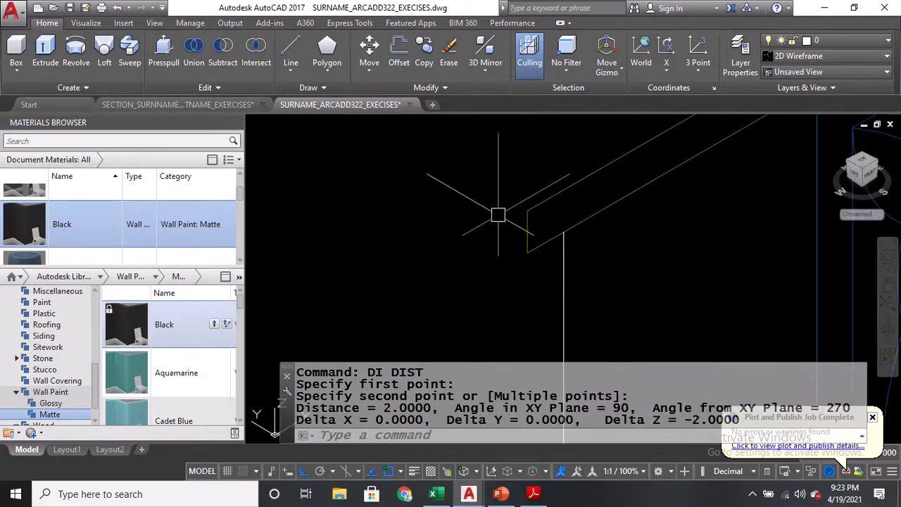
type("DI")
key("Return")
left_click(528, 211)
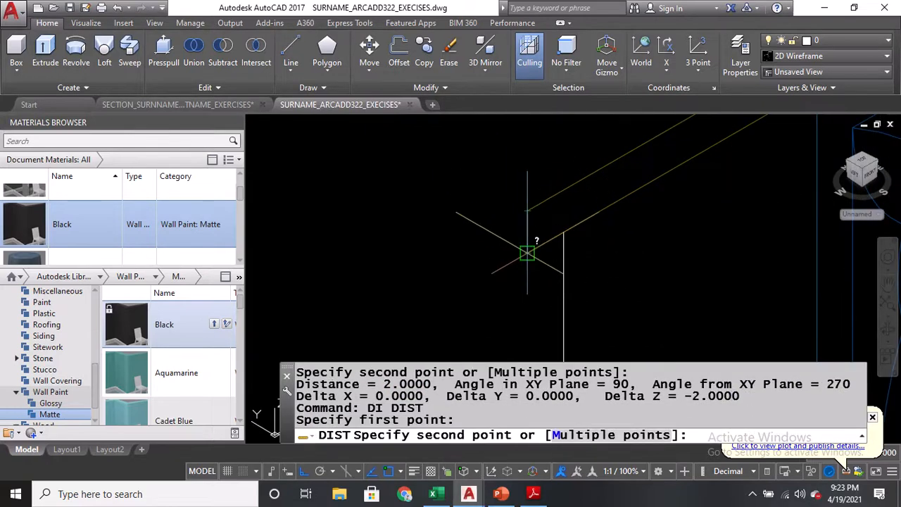
left_click(527, 253)
Create a box 2 units high on the inner orange rectangle of the first end column in the fence plan
scroll(529, 250, "down", 3)
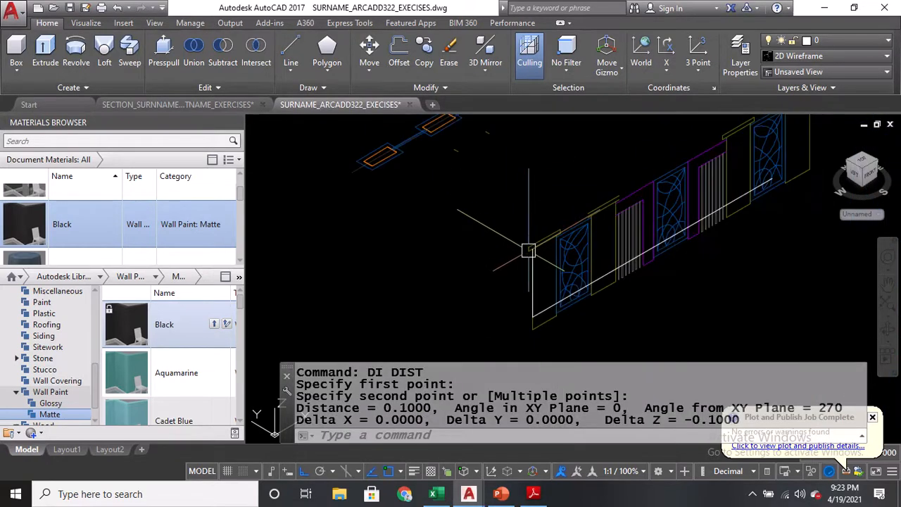
middle_click_drag(450, 226, 470, 262)
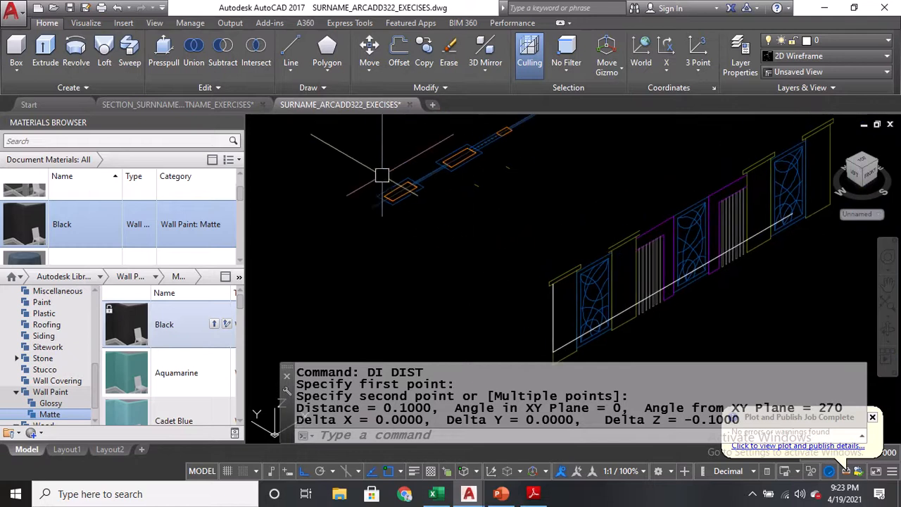
scroll(393, 173, "up", 5)
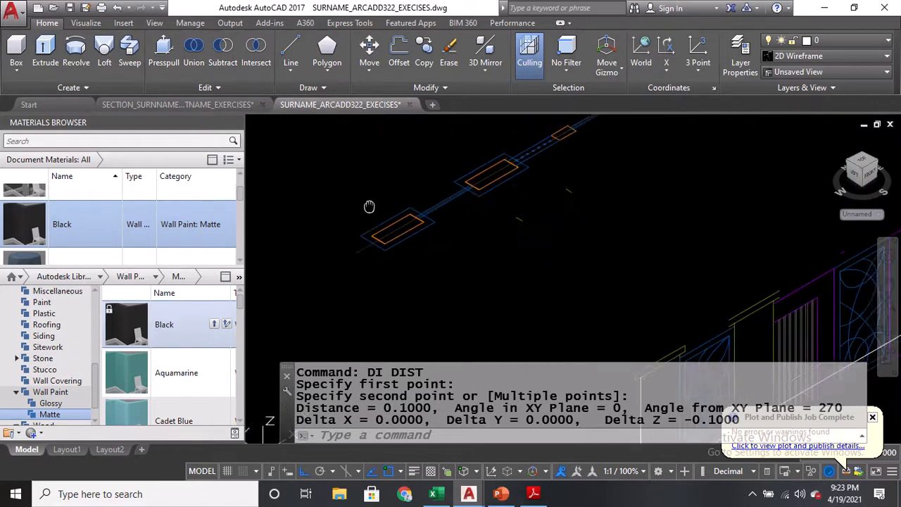
scroll(493, 252, "down", 2)
scroll(655, 186, "up", 2)
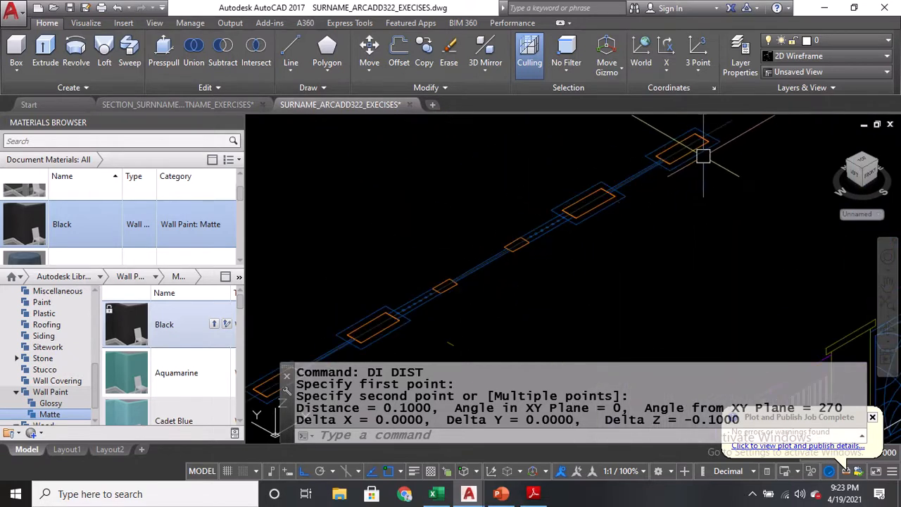
scroll(698, 155, "down", 2)
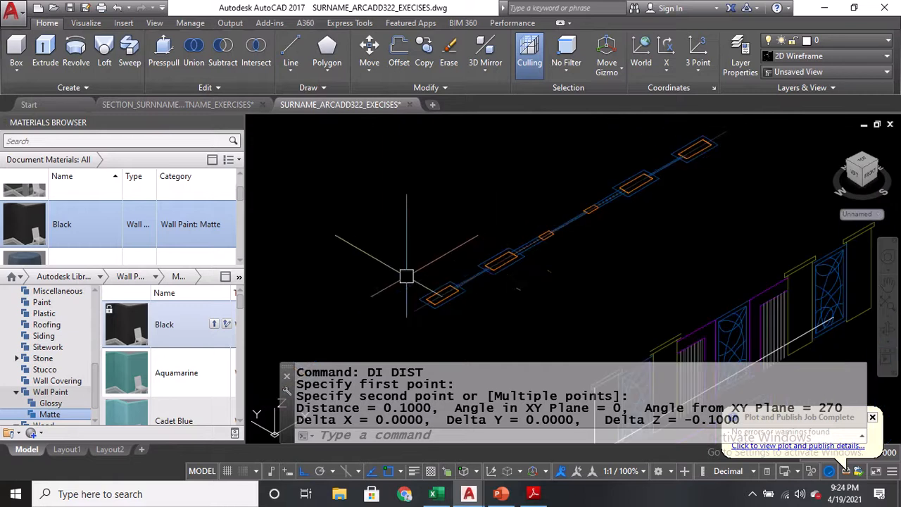
scroll(423, 278, "up", 4)
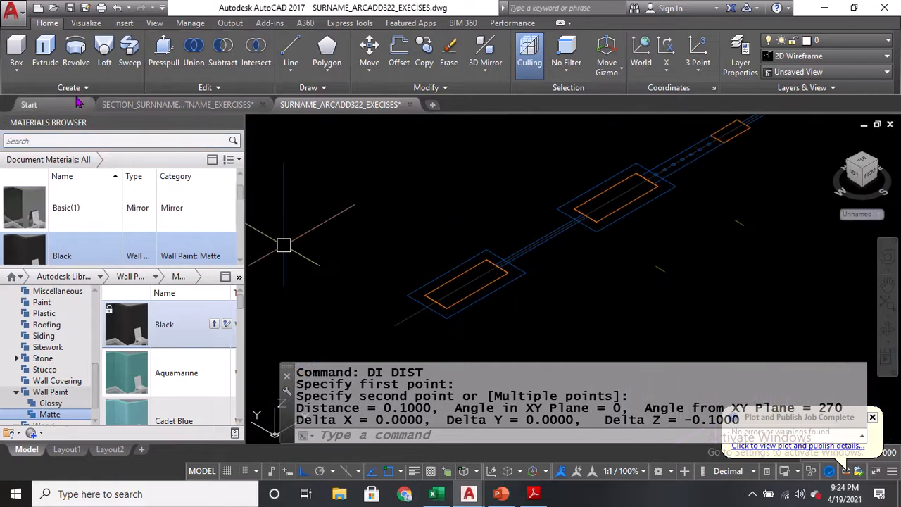
left_click(20, 53)
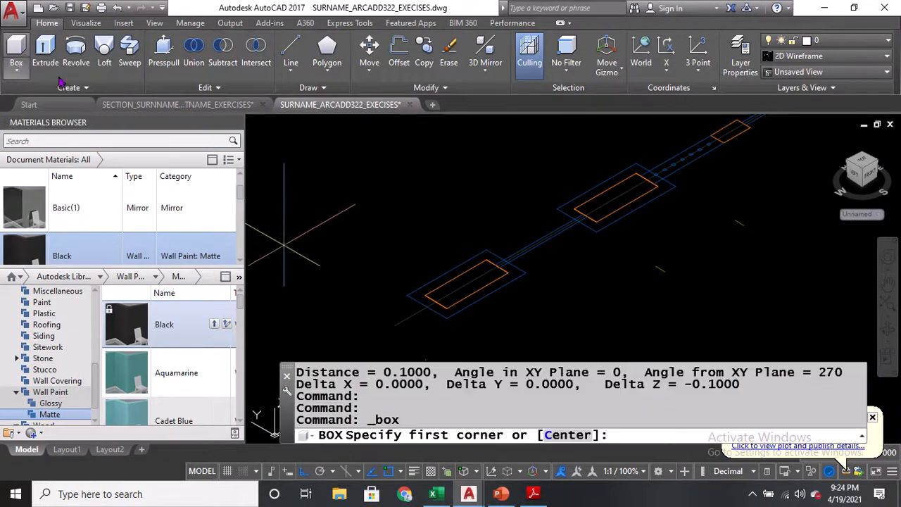
scroll(422, 289, "up", 2)
left_click(421, 289)
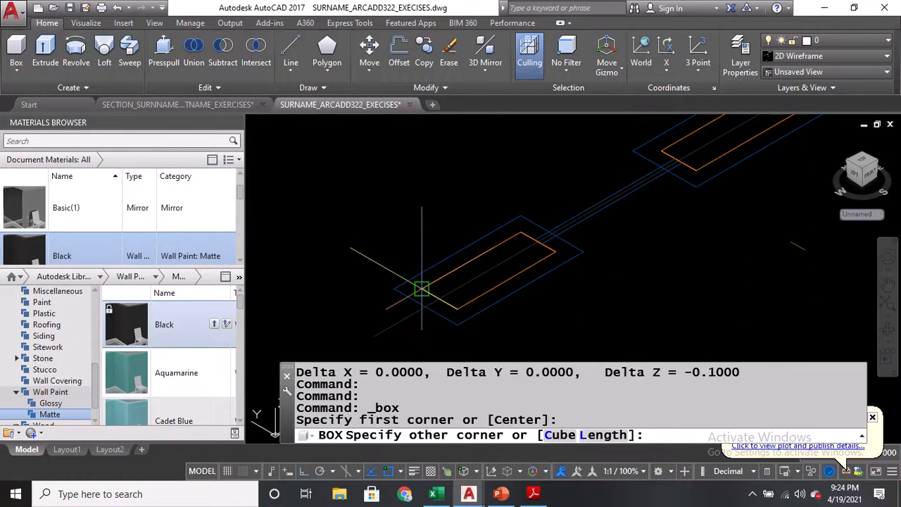
left_click(553, 252)
scroll(522, 212, "down", 3)
middle_click_drag(518, 189, 515, 258)
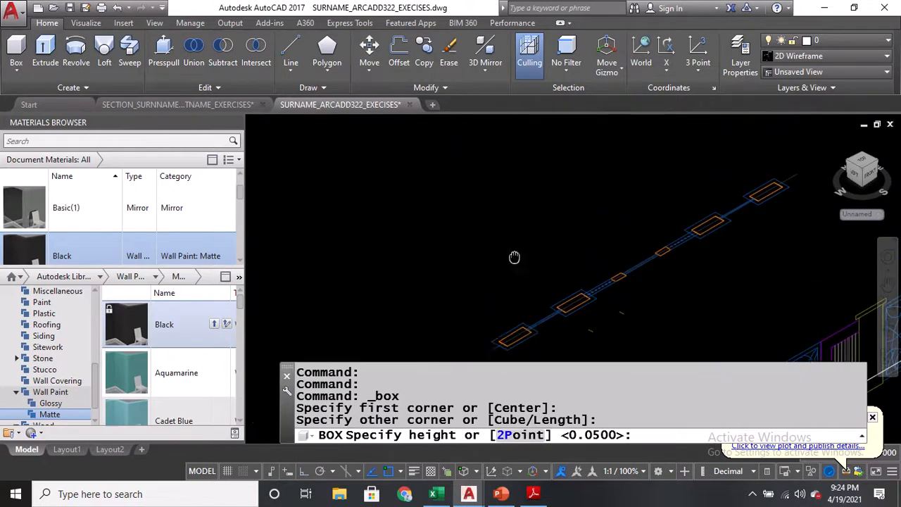
key("Return")
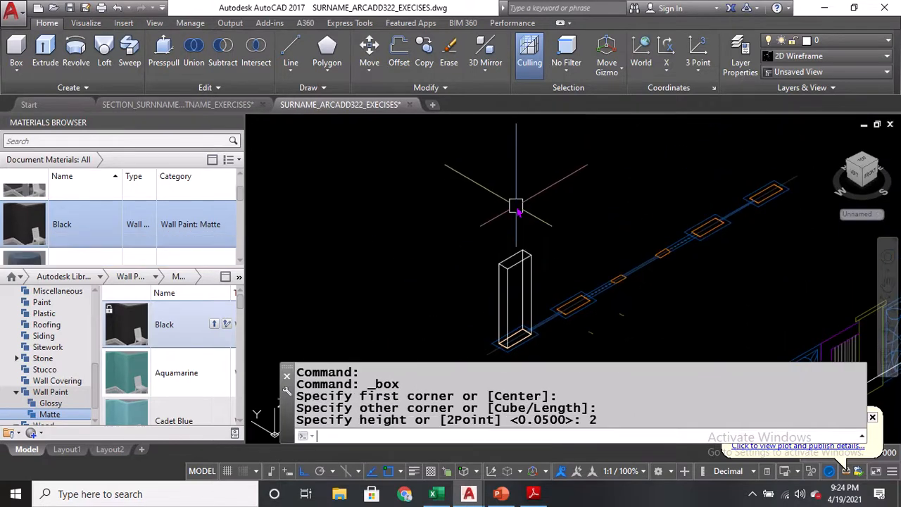
Create a box 0.1 high on the outer blue cap outline around the first column's base
middle_click_drag(490, 319, 479, 259)
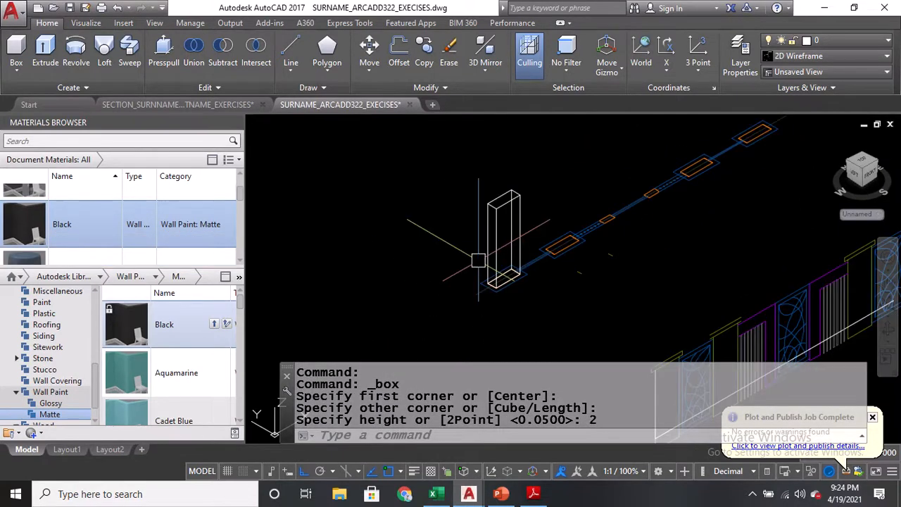
left_click(16, 47)
scroll(492, 283, "up", 2)
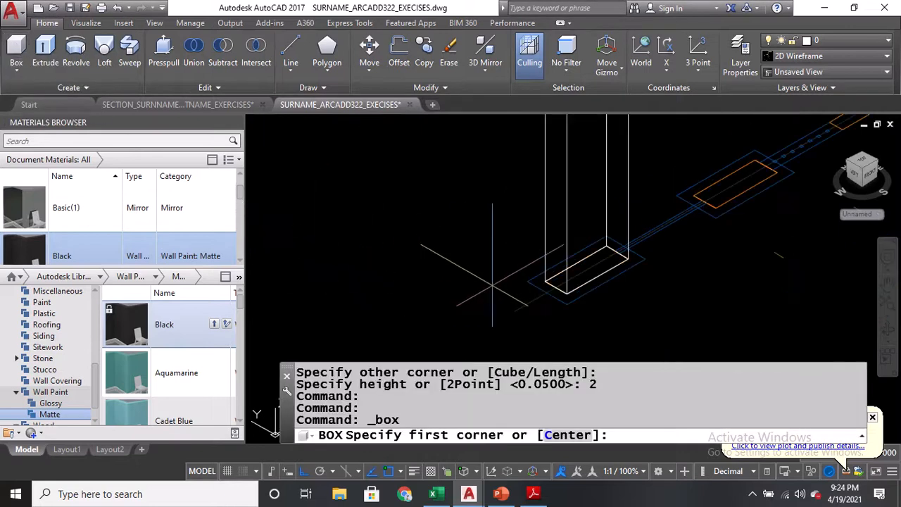
left_click(528, 282)
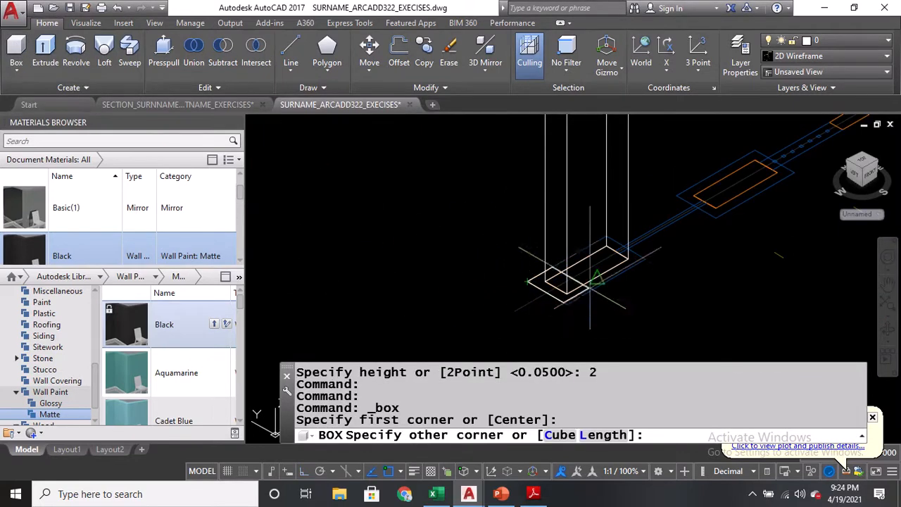
left_click(643, 258)
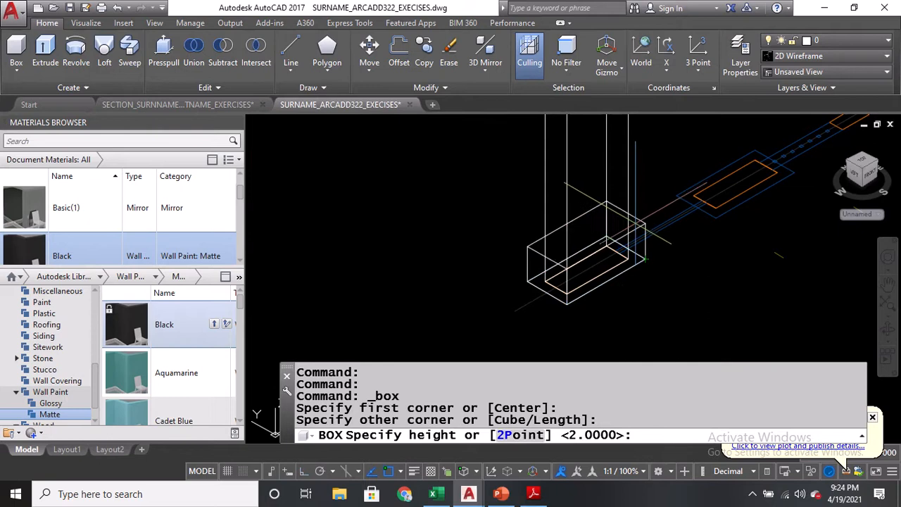
type("0.1")
key("Return")
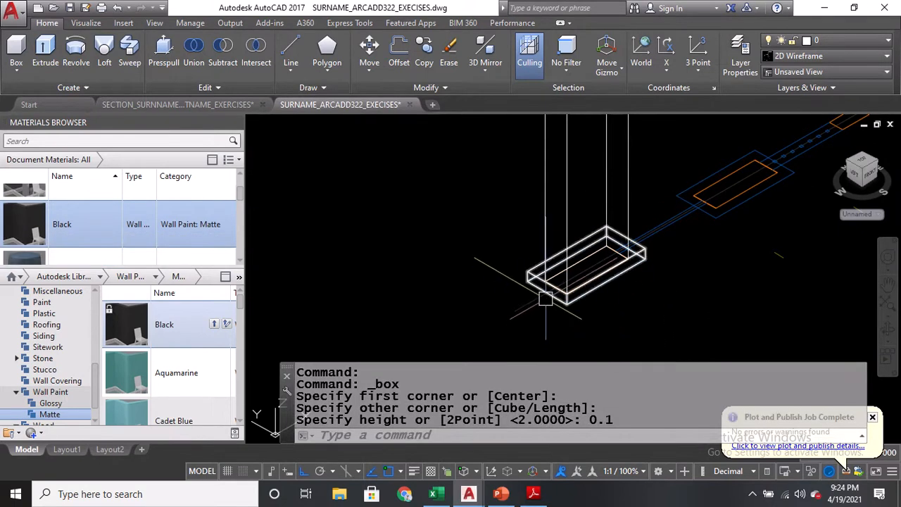
Move the cap box up onto the column, from the column's rear base corner to the matching top corner
type("m")
key("Return")
left_click(533, 279)
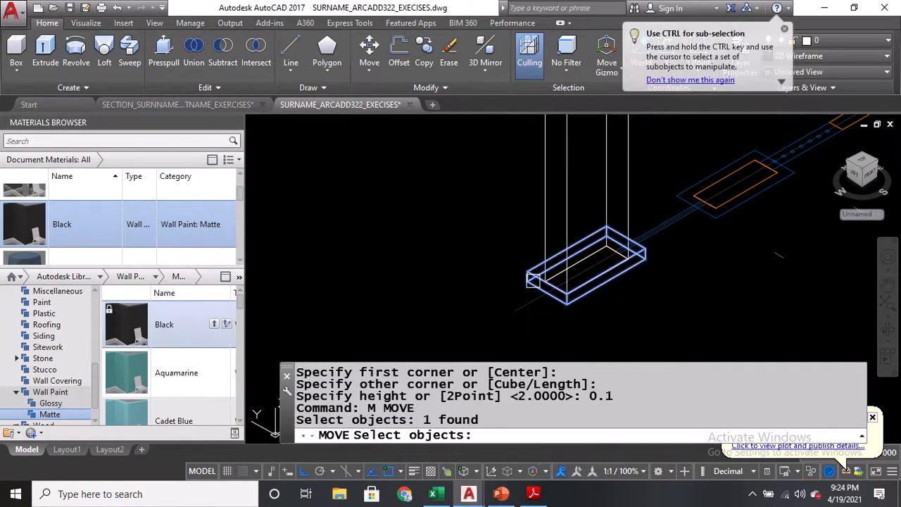
key("Return")
scroll(608, 249, "up", 2)
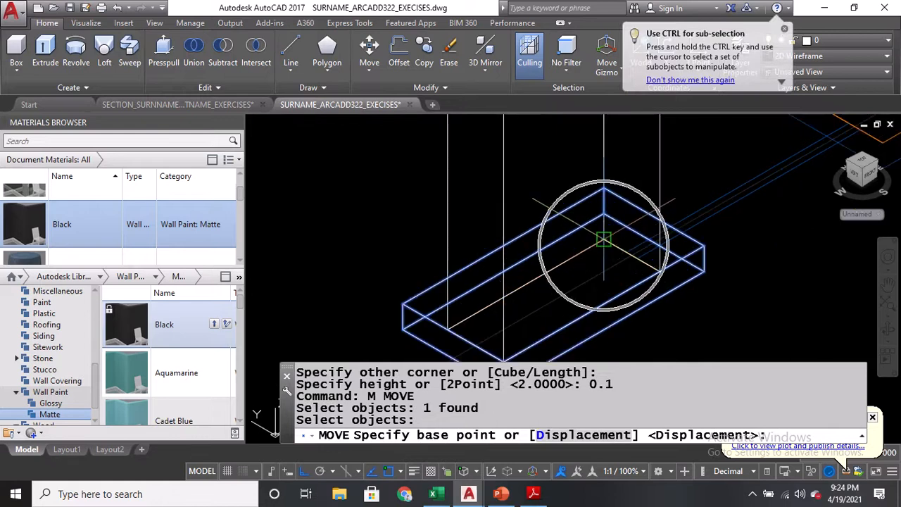
left_click(603, 240)
scroll(604, 241, "down", 1)
scroll(618, 231, "down", 3)
scroll(609, 218, "up", 8)
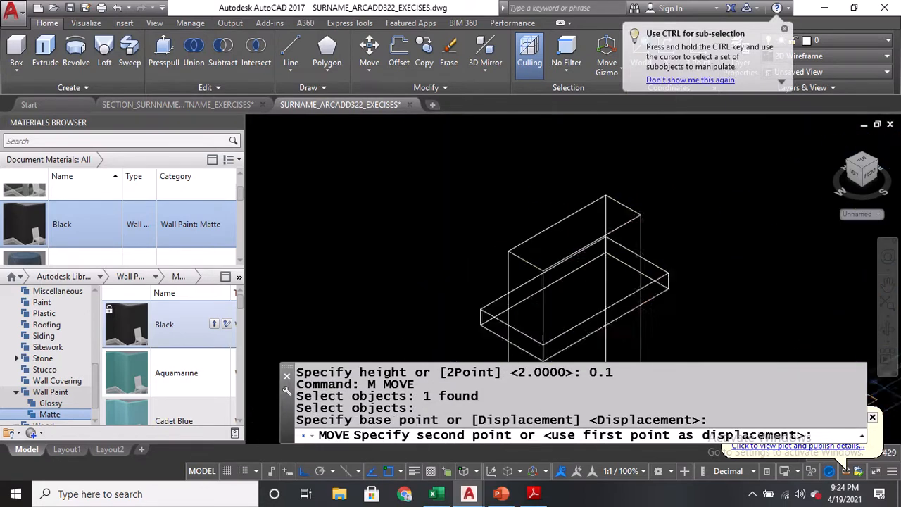
scroll(620, 221, "down", 3)
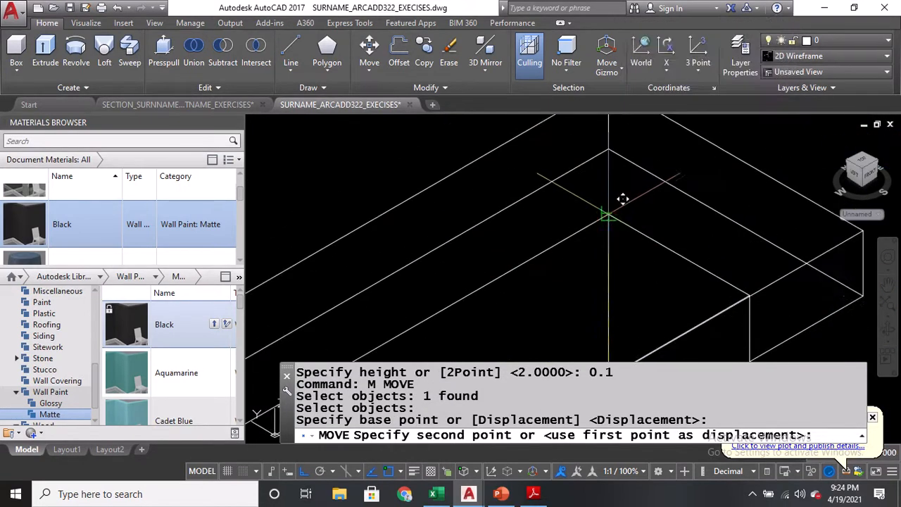
left_click(598, 212)
Draw a 3D polyline loop around the column at mid-height through the midpoints of its vertical edges
scroll(577, 236, "down", 4)
middle_click_drag(559, 356, 503, 242)
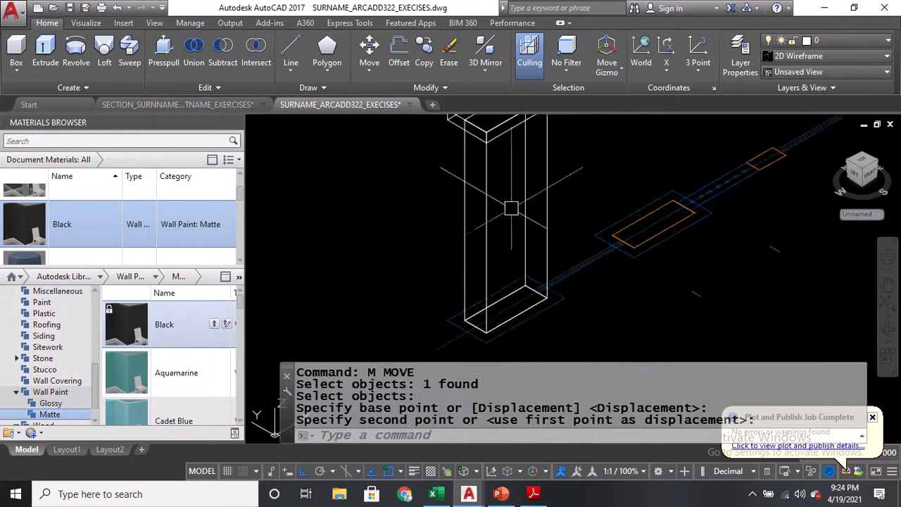
middle_click_drag(511, 207, 504, 263)
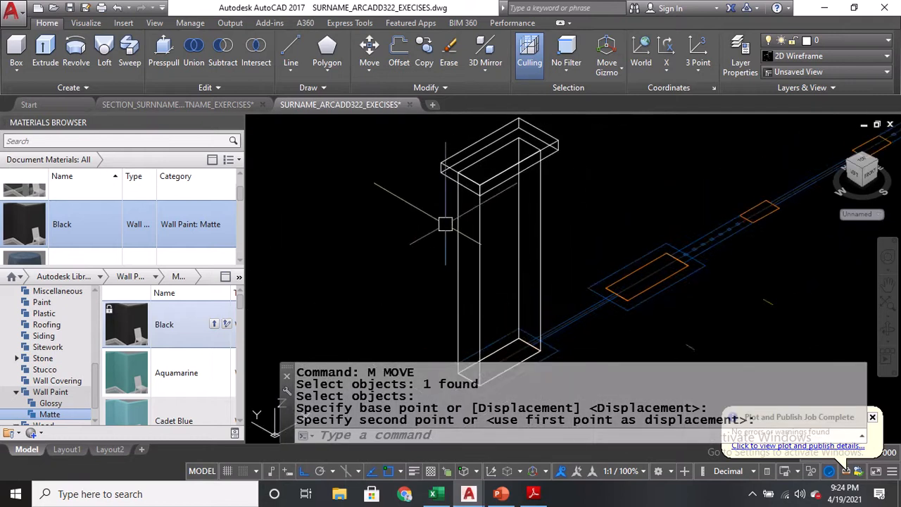
middle_click_drag(432, 271, 430, 254)
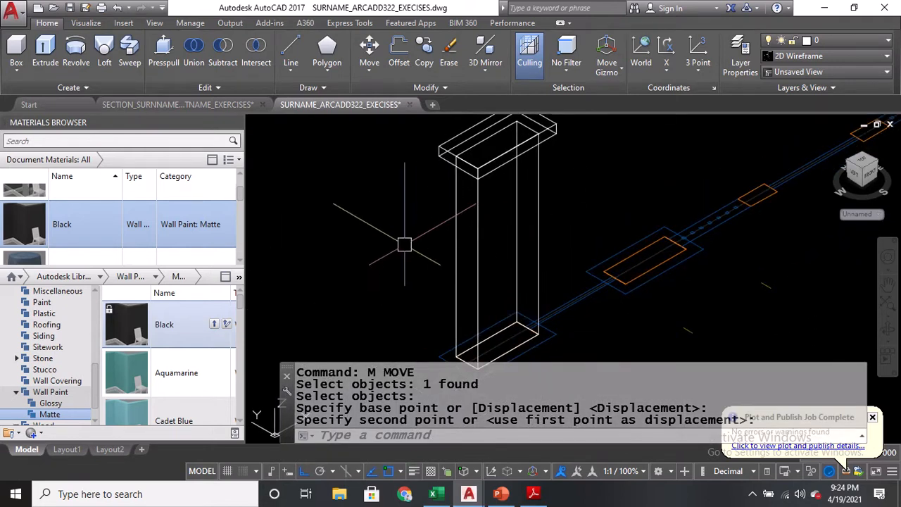
type("3P")
key("Return")
scroll(458, 251, "up", 3)
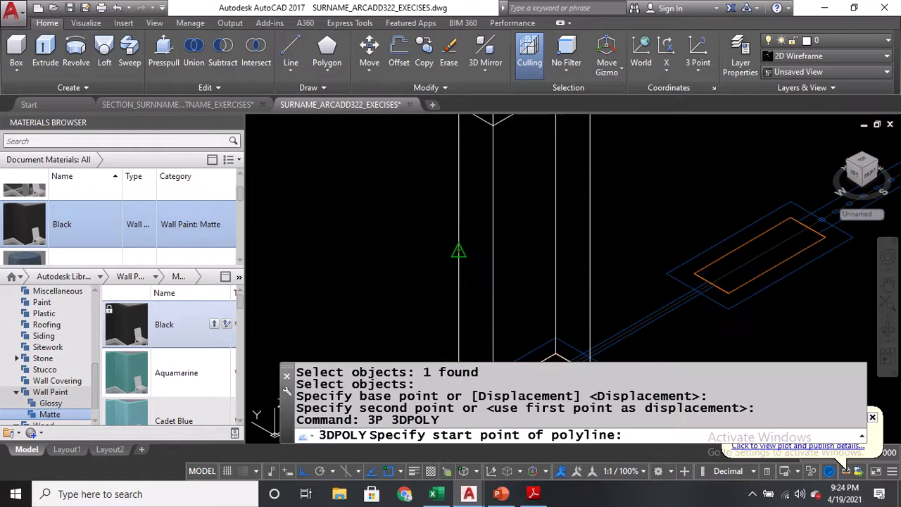
left_click(458, 250)
left_click(493, 269)
left_click(556, 235)
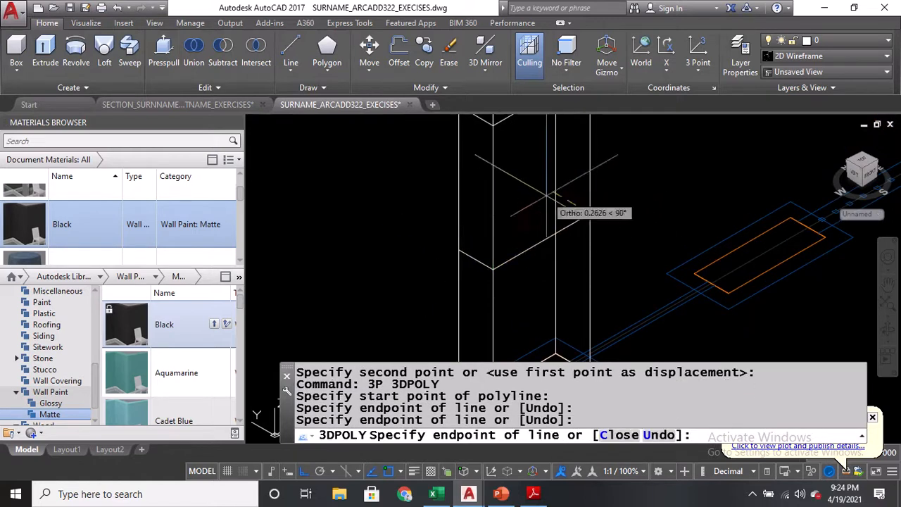
left_click(555, 194)
left_click(459, 251)
key("Return")
Draw a closed 0.03 by 0.03 square 3D polyline profile outward and upward from the mid-height loop's outer corner on the column edge
scroll(458, 251, "up", 2)
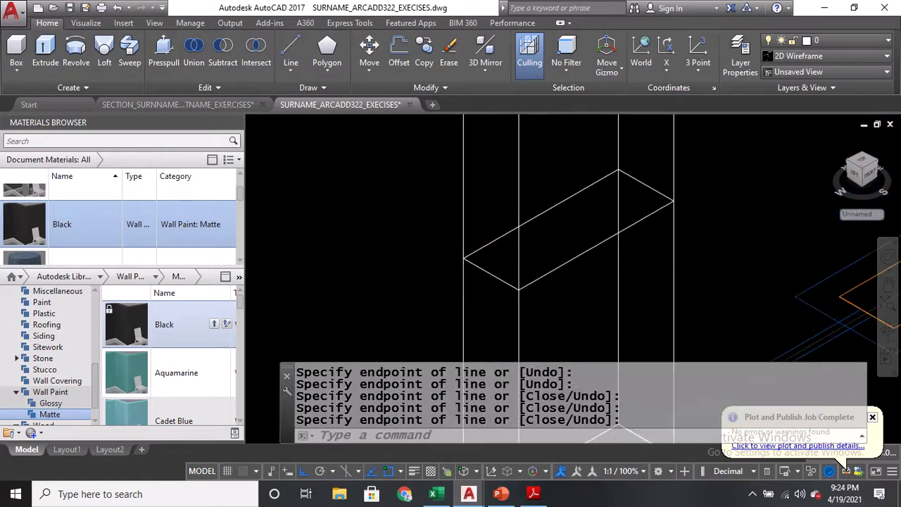
scroll(500, 218, "up", 4)
type("3P")
key("Return")
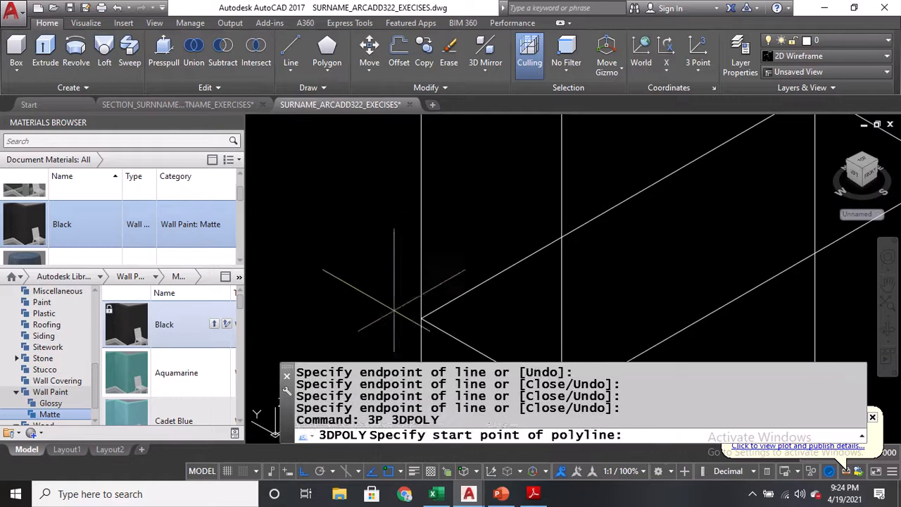
left_click(421, 319)
middle_click_drag(409, 328, 427, 270)
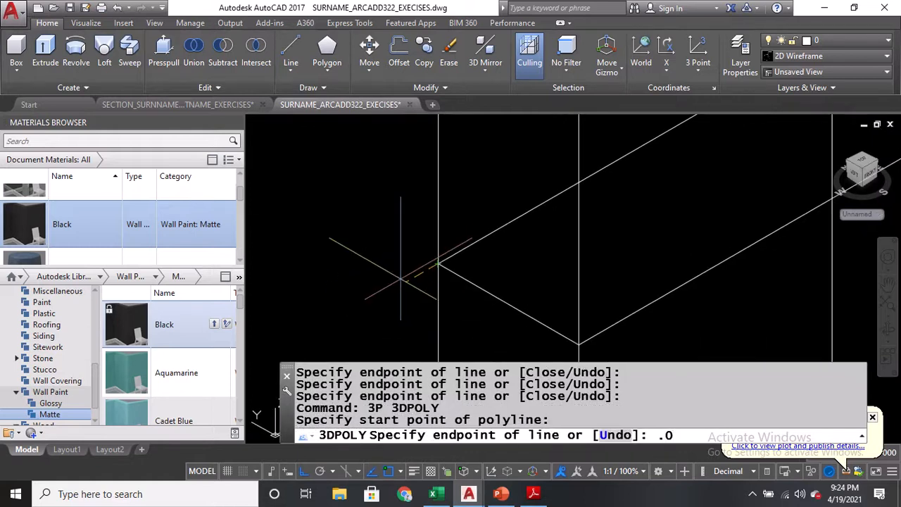
type(".03")
key("Return")
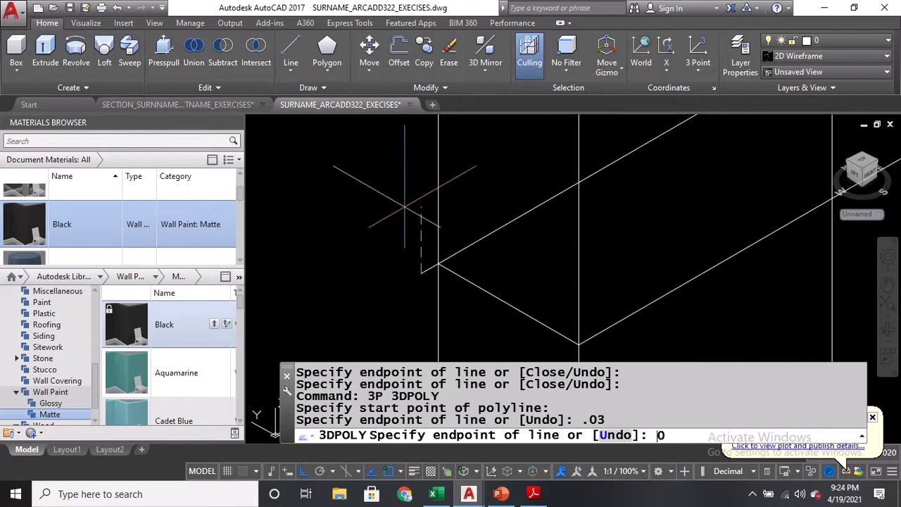
type("0.03")
key("Return")
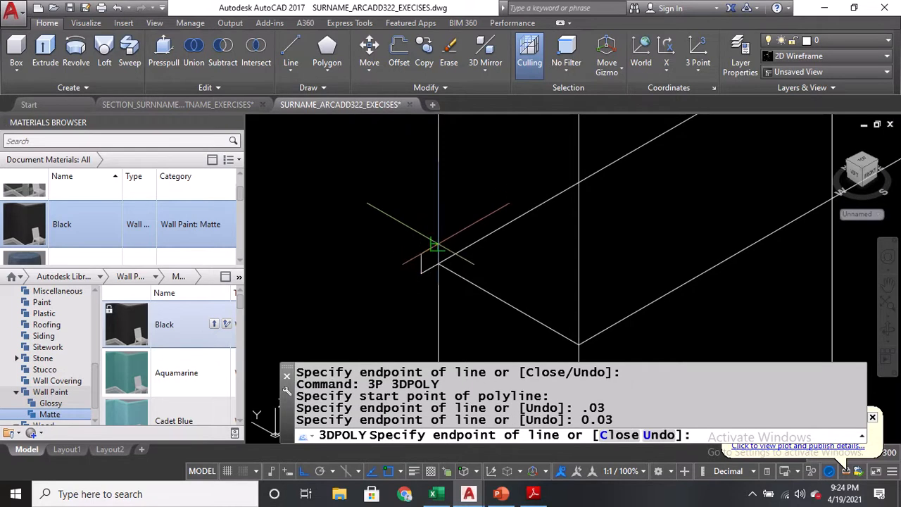
scroll(438, 244, "up", 5)
left_click(437, 258)
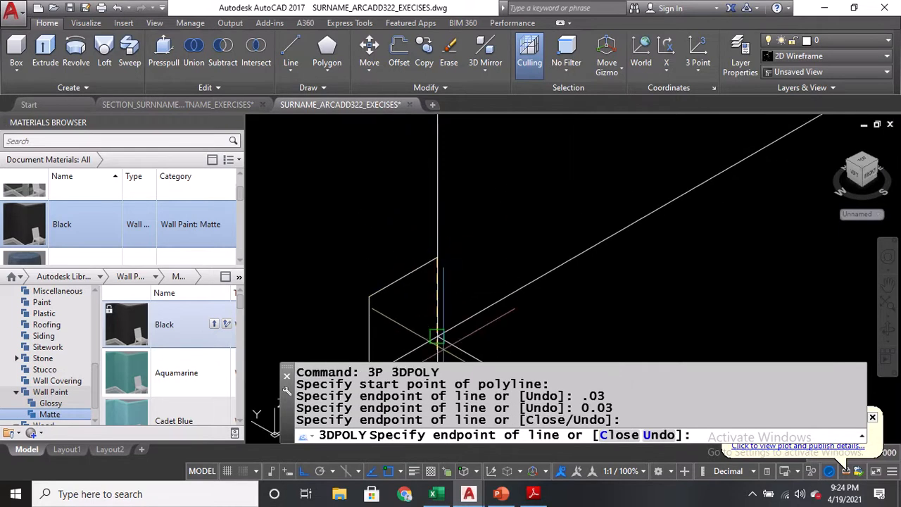
left_click(438, 337)
key("Return")
scroll(437, 225, "down", 5)
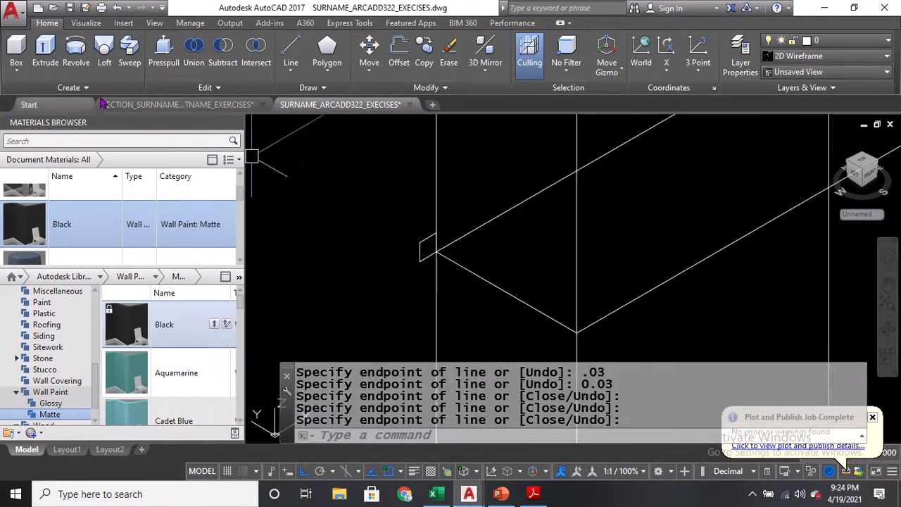
Sweep the small square profile along the 3D polyline loop around the column to form a solid band
left_click(129, 52)
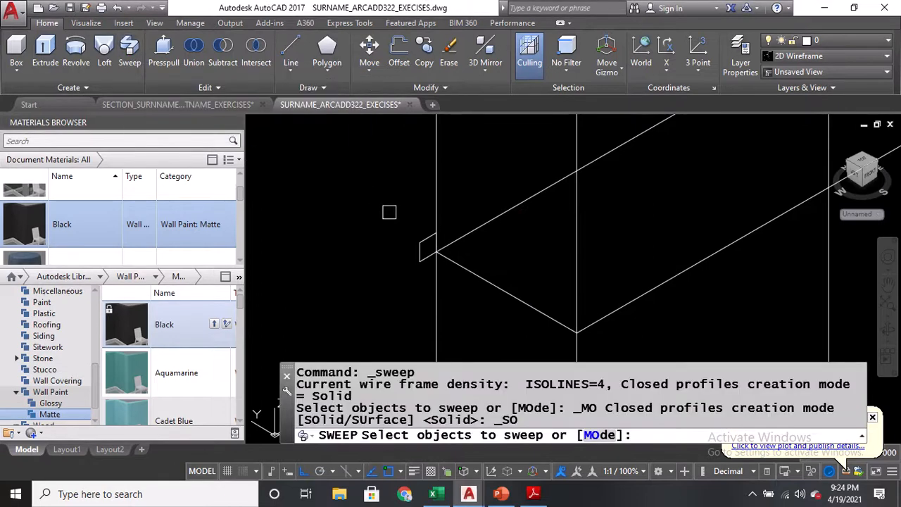
left_click(419, 242)
key("Return")
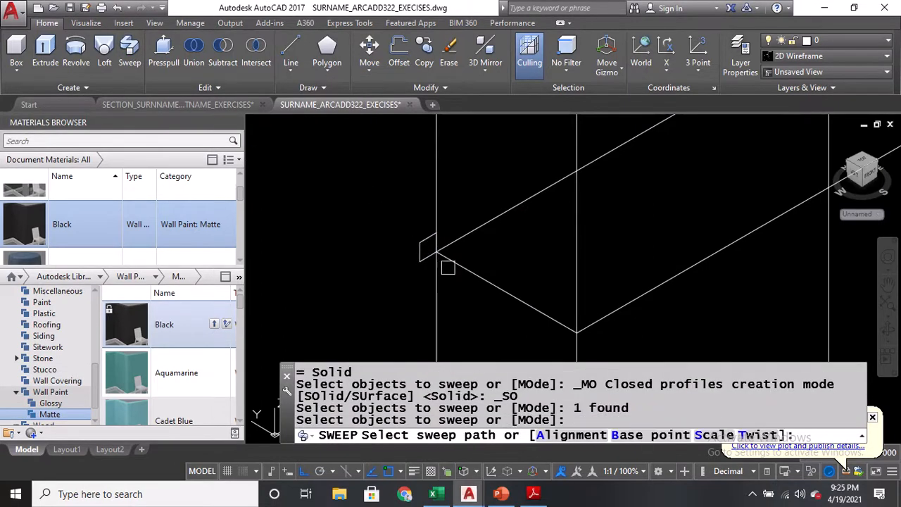
left_click(456, 266)
scroll(456, 266, "down", 4)
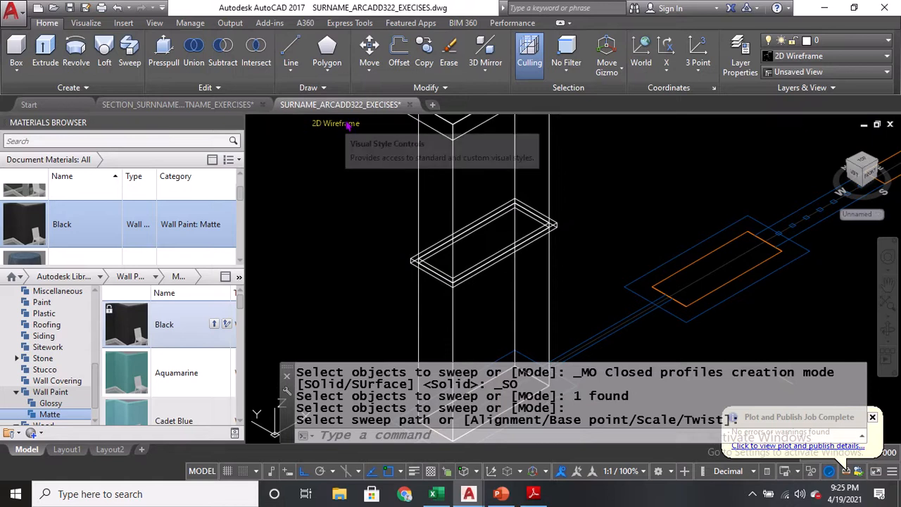
Display the model in the Realistic visual style and look over the column, cap and band
left_click(331, 124)
left_click(381, 201)
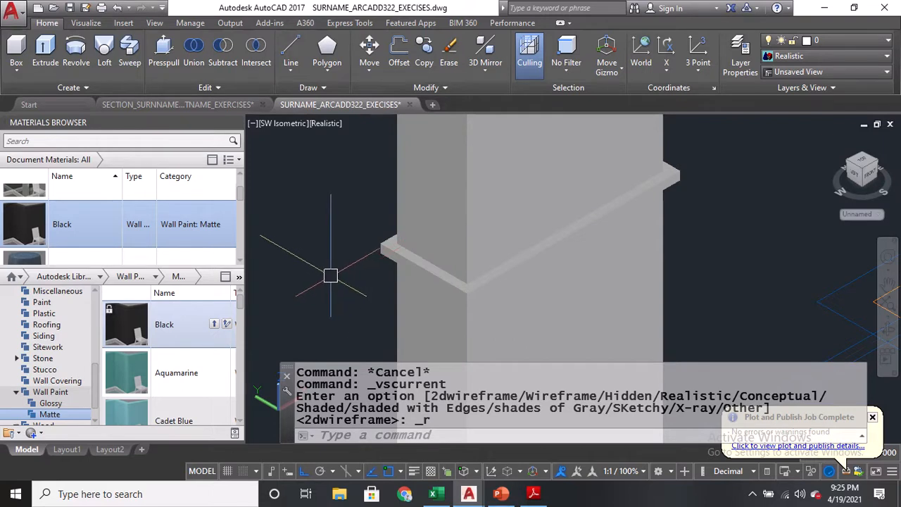
scroll(334, 274, "down", 3)
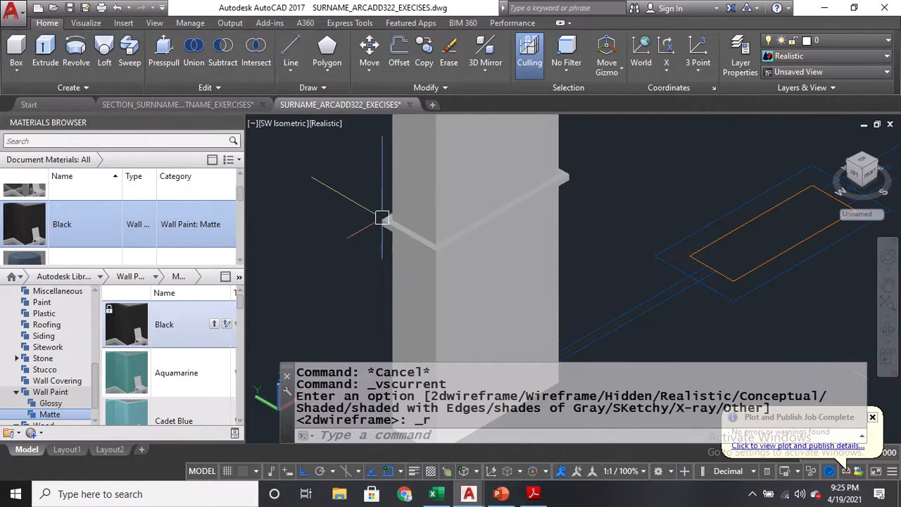
scroll(380, 272, "up", 2)
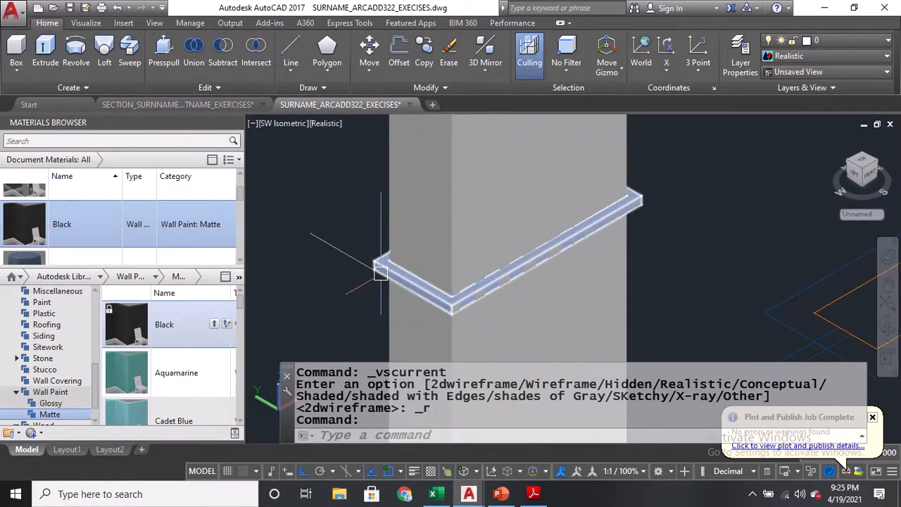
scroll(363, 237, "down", 3)
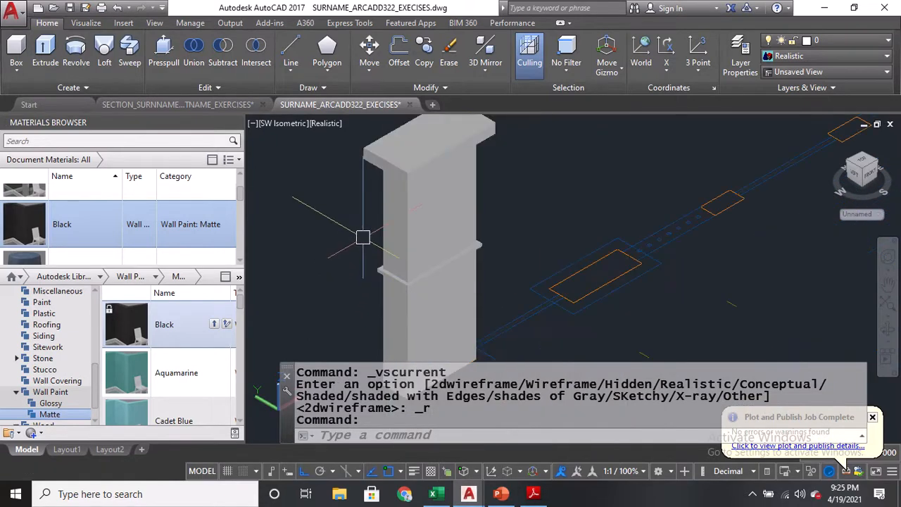
left_click(432, 242)
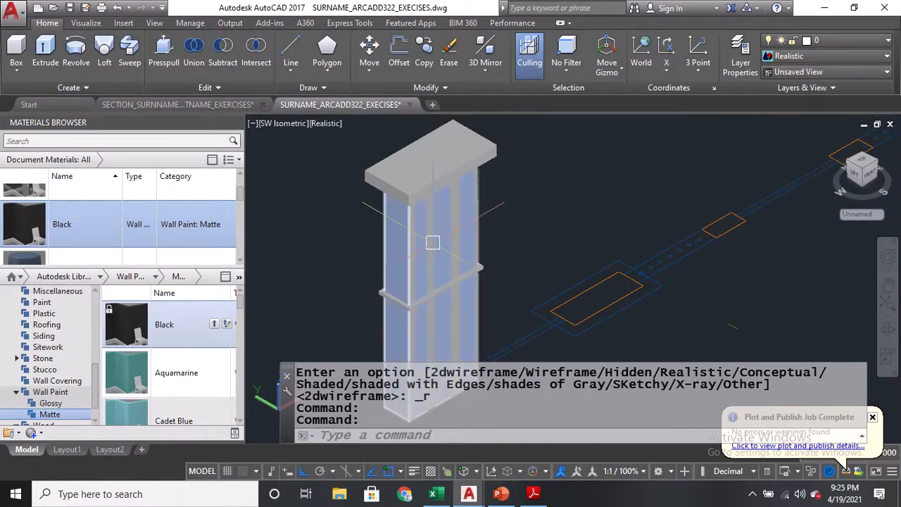
key("Escape")
Apply the Dark Gray matte wall paint material to the column's cap
scroll(373, 167, "up", 2)
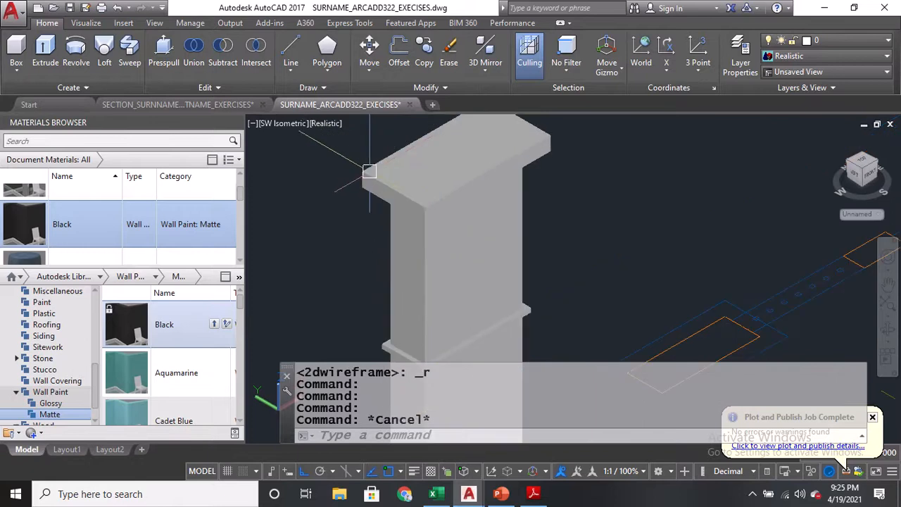
left_click(368, 177)
scroll(172, 359, "down", 5)
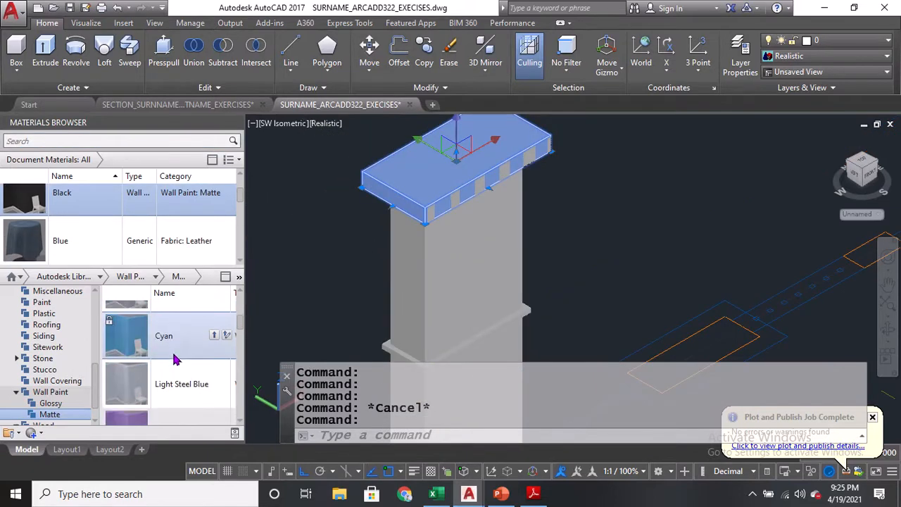
scroll(178, 361, "down", 3)
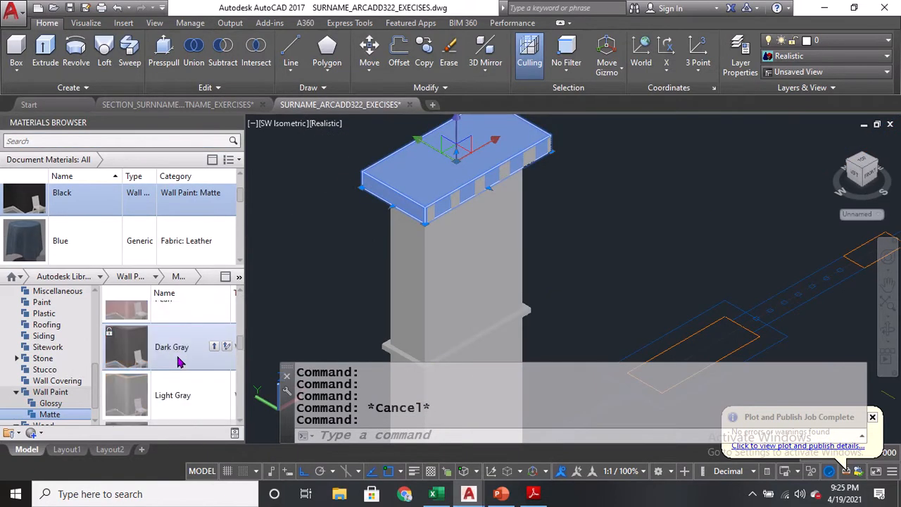
left_click(214, 348)
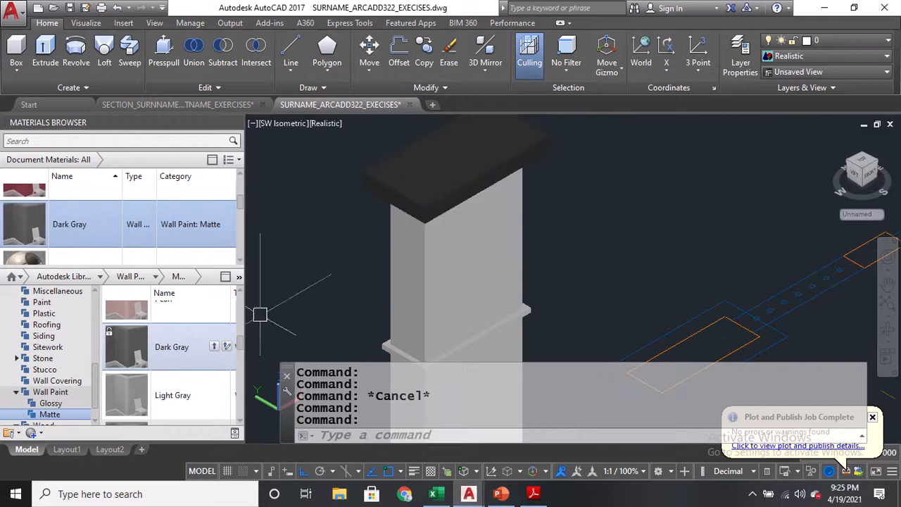
Apply the Olive Green matte wall paint material to the column's shaft
left_click(446, 283)
scroll(159, 373, "down", 3)
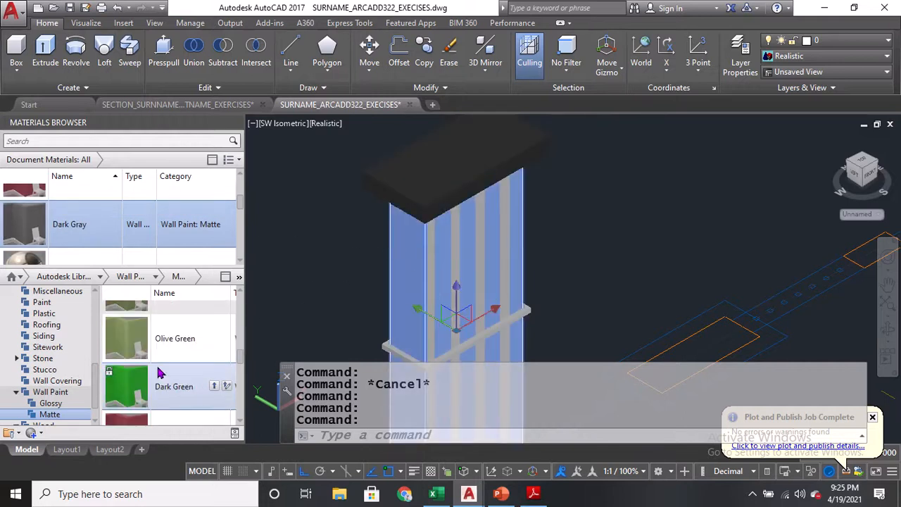
left_click(214, 338)
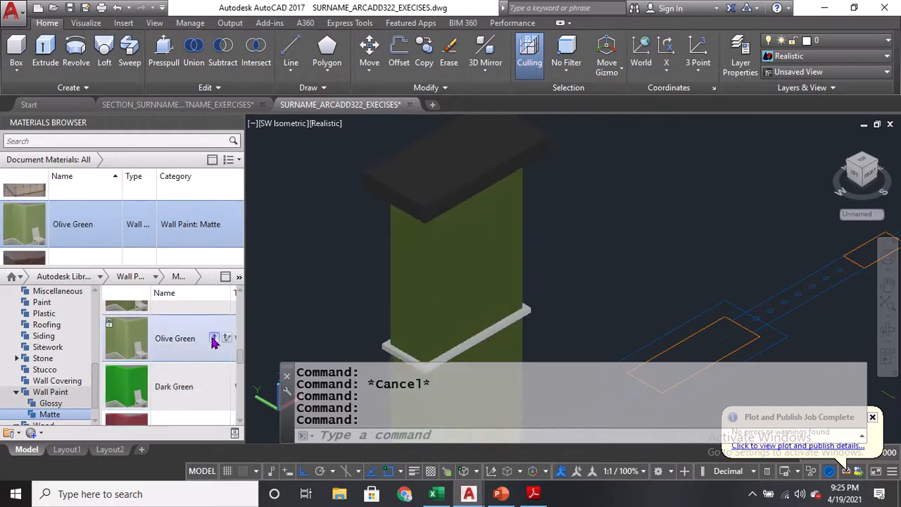
Apply the Linen White matte wall paint material to the swept band around the column
middle_click_drag(352, 300, 342, 226)
scroll(361, 268, "up", 3)
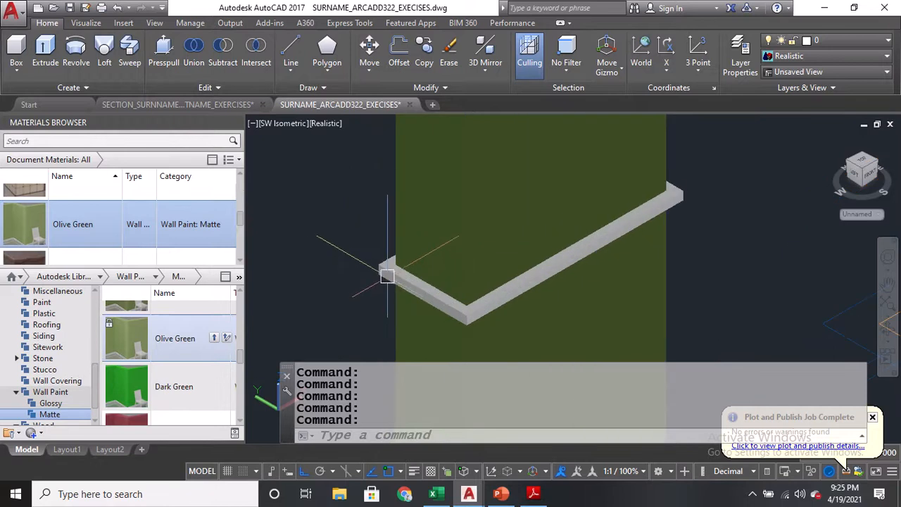
left_click(382, 269)
scroll(182, 345, "up", 1)
scroll(181, 352, "down", 3)
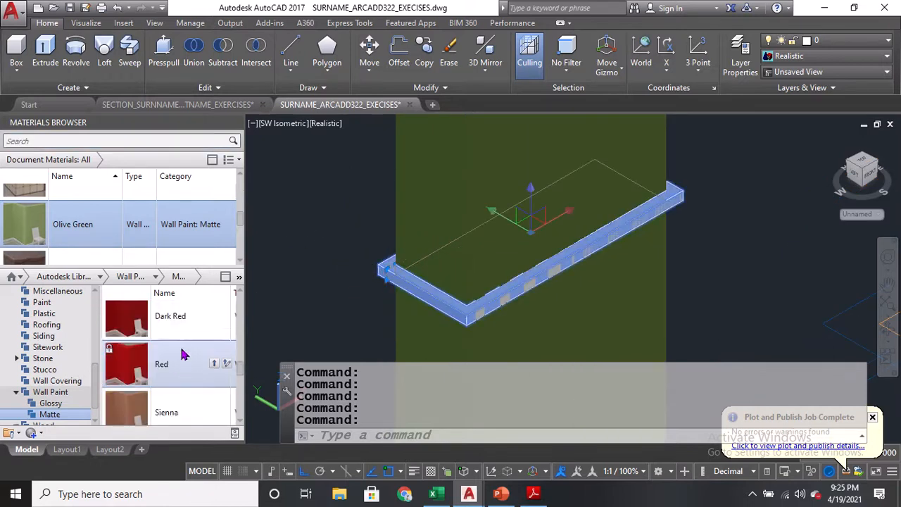
scroll(205, 324, "up", 1)
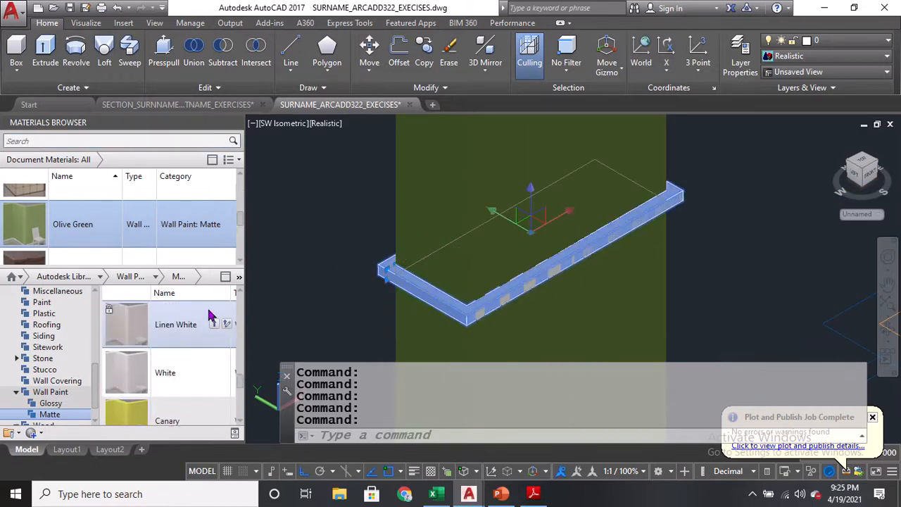
left_click(215, 325)
Copy the white band vertically up the column at distances of 0.4 and 0.8
middle_click_drag(337, 287, 342, 343)
type("CO")
key("Return")
left_click(384, 346)
scroll(385, 346, "down", 3)
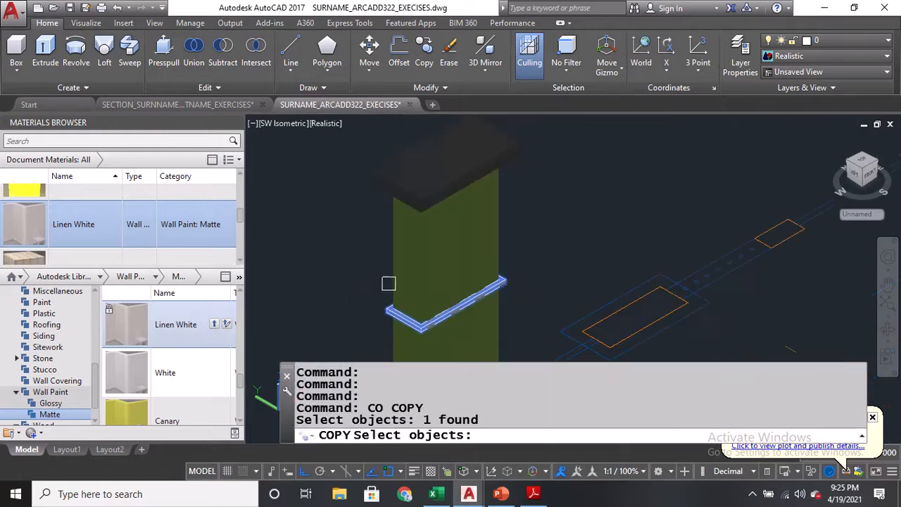
key("Return")
left_click(388, 307)
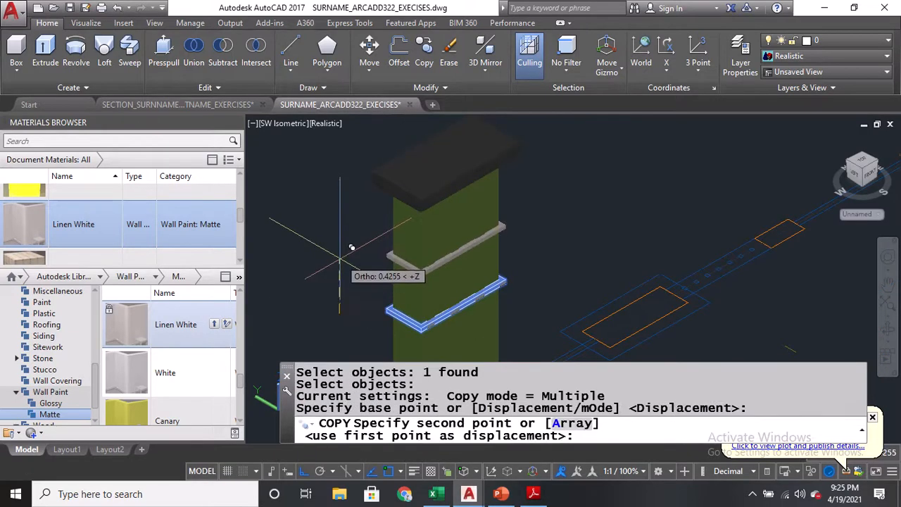
type(".4")
key("Return")
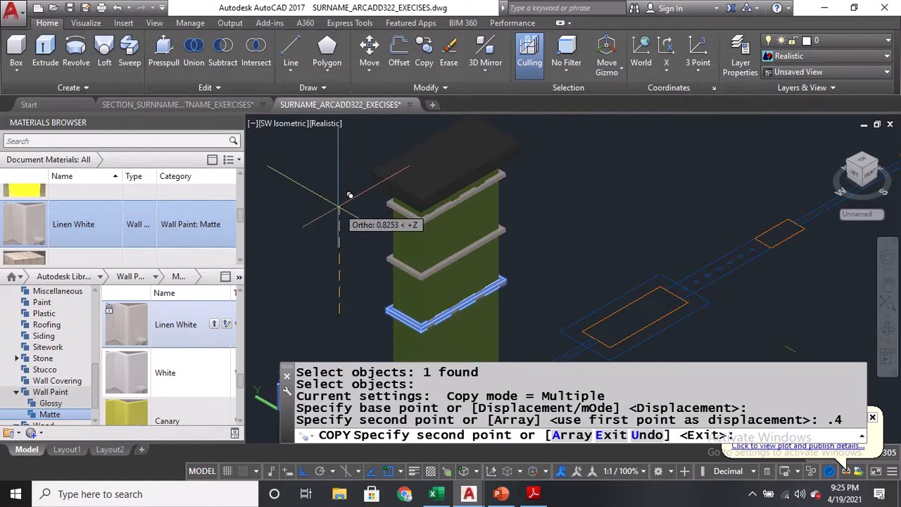
type(".8")
key("Return")
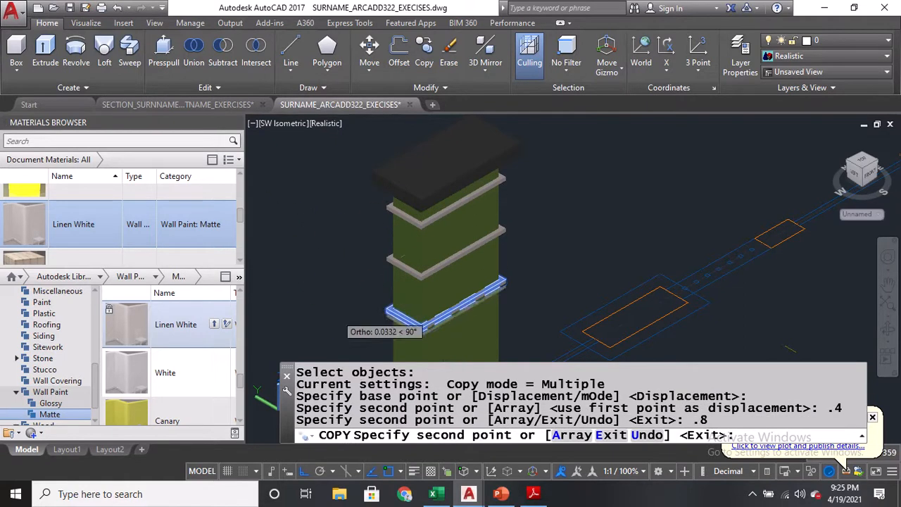
Copy the white band vertically down the column at distances of 0.4 and 0.8
middle_click_drag(344, 350, 339, 190)
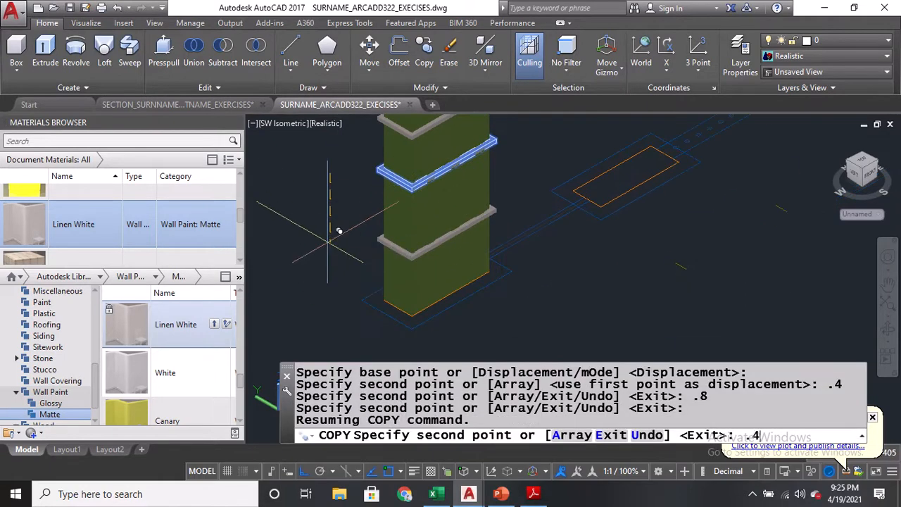
type(".4")
key("Return")
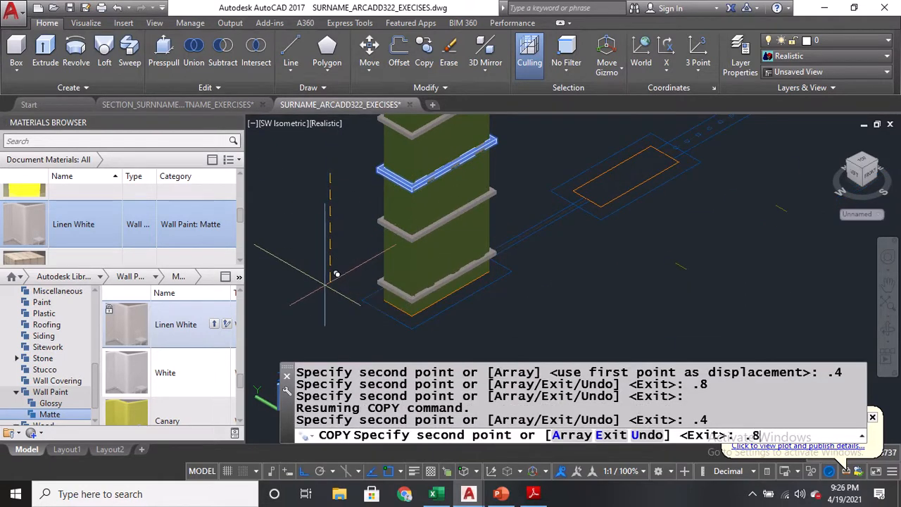
key("Return")
key("Return")
Set the visual style to 2D Wireframe with the whole column in view
scroll(325, 285, "down", 2)
middle_click_drag(420, 218, 410, 269)
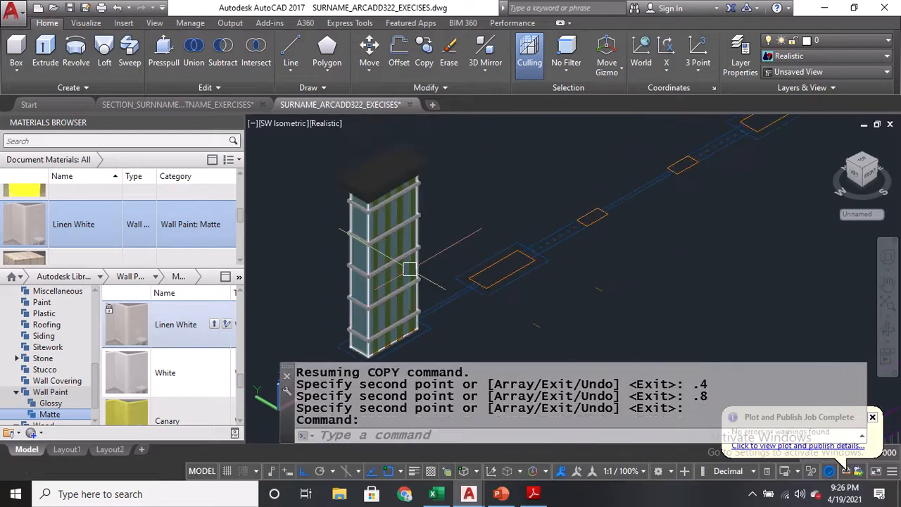
type("VS")
key("Return")
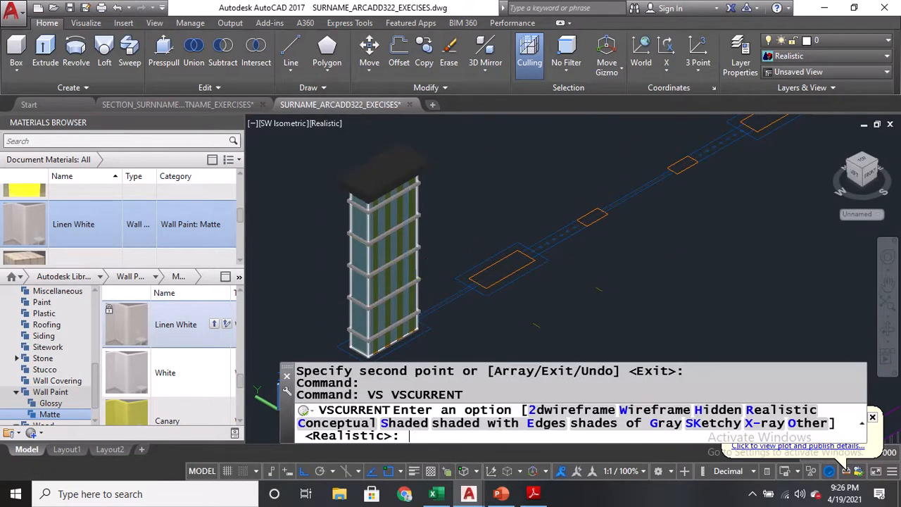
type("2")
key("Return")
Copy the end column with its bands and cap, from its base's front-edge midpoint, onto the second column position of the plan
type("CO")
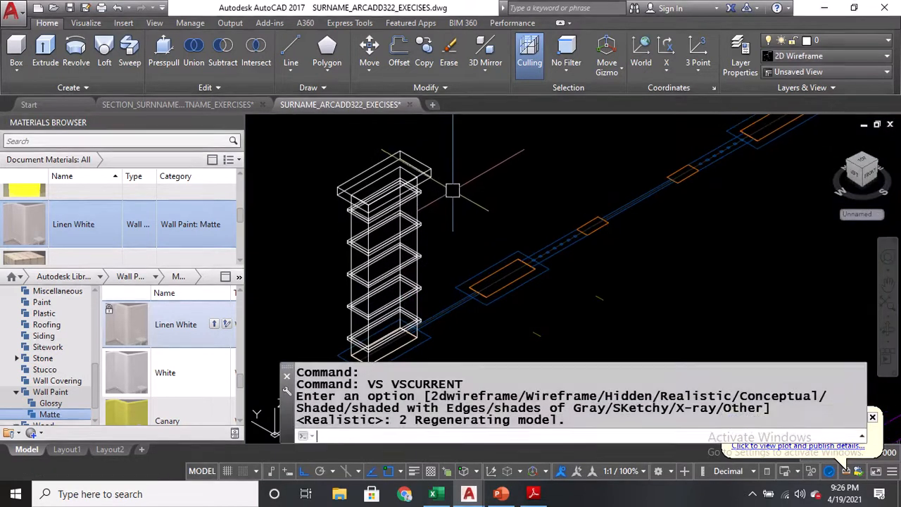
key("Return")
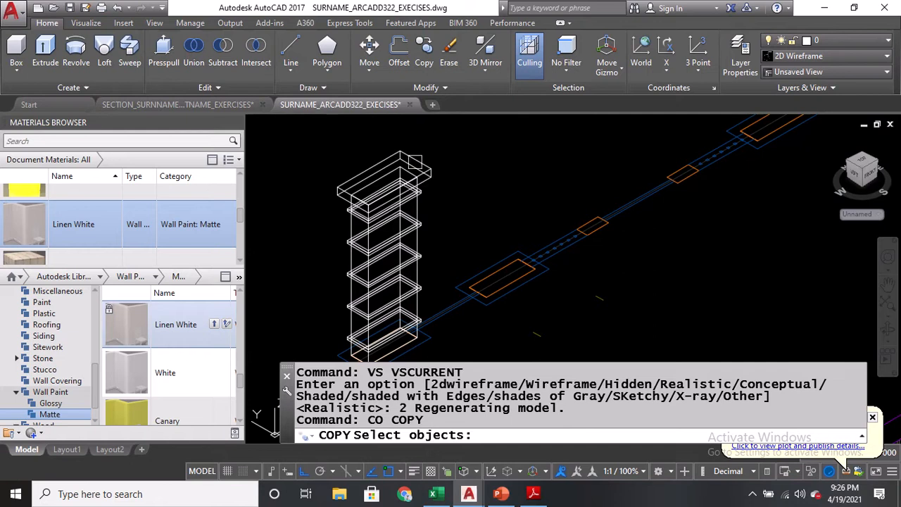
left_click(322, 138)
left_click(416, 315)
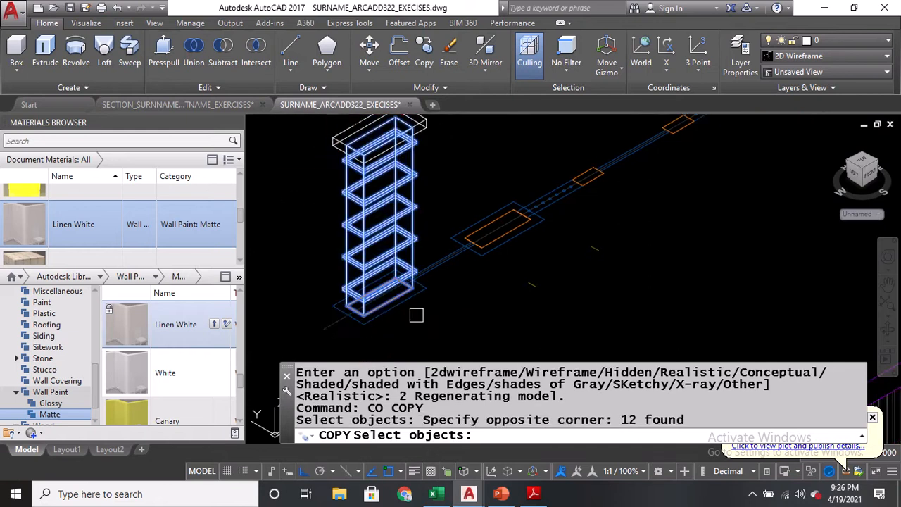
left_click(342, 147)
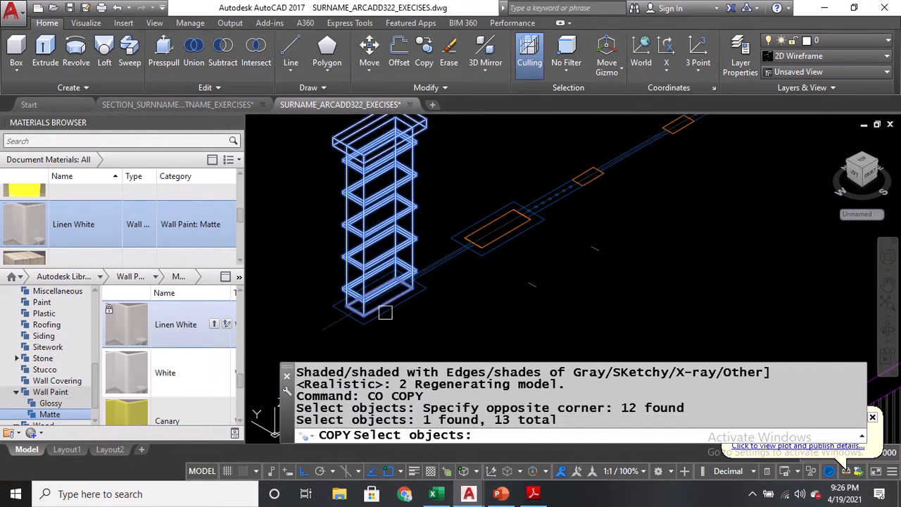
scroll(386, 312, "up", 2)
key("Return")
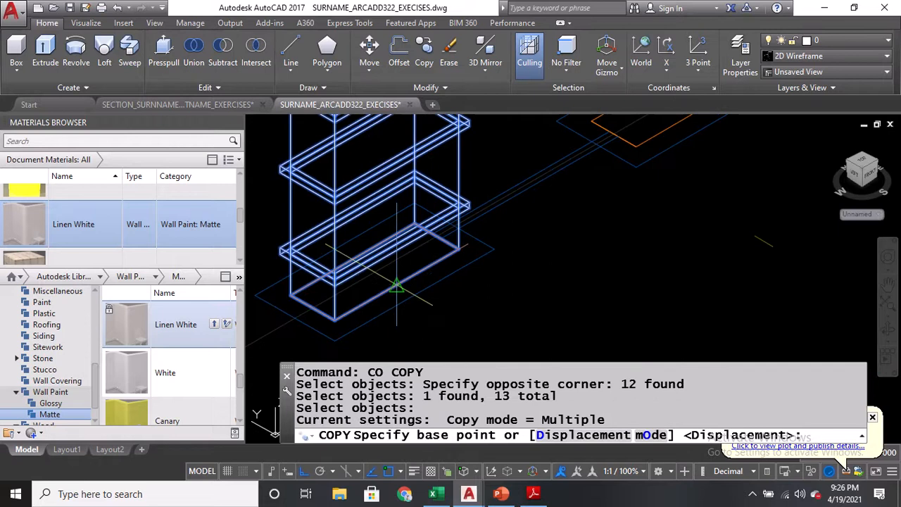
left_click(397, 286)
scroll(396, 278, "down", 3)
scroll(466, 237, "up", 3)
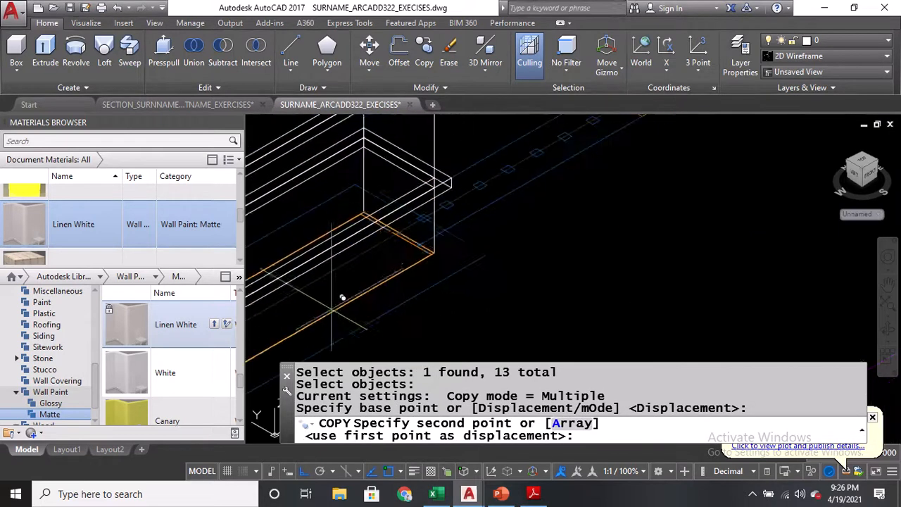
left_click(331, 311)
Place two more column copies at the base-edge midpoints of the third and fourth column positions
scroll(331, 311, "down", 5)
scroll(607, 142, "up", 3)
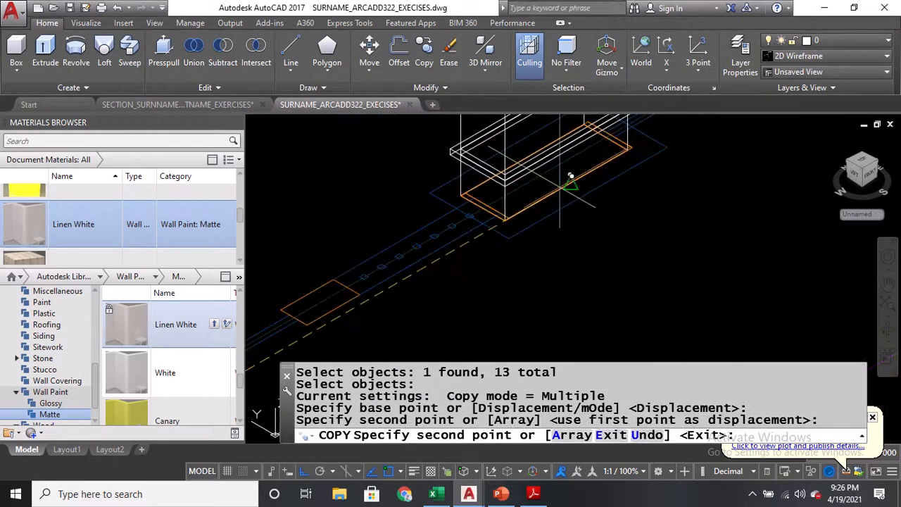
left_click(581, 172)
scroll(582, 172, "down", 5)
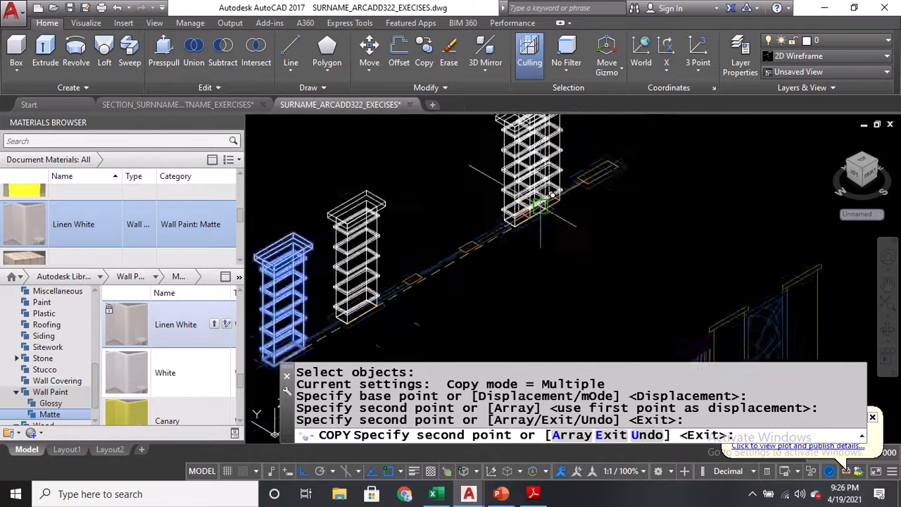
scroll(547, 238, "up", 5)
left_click(547, 238)
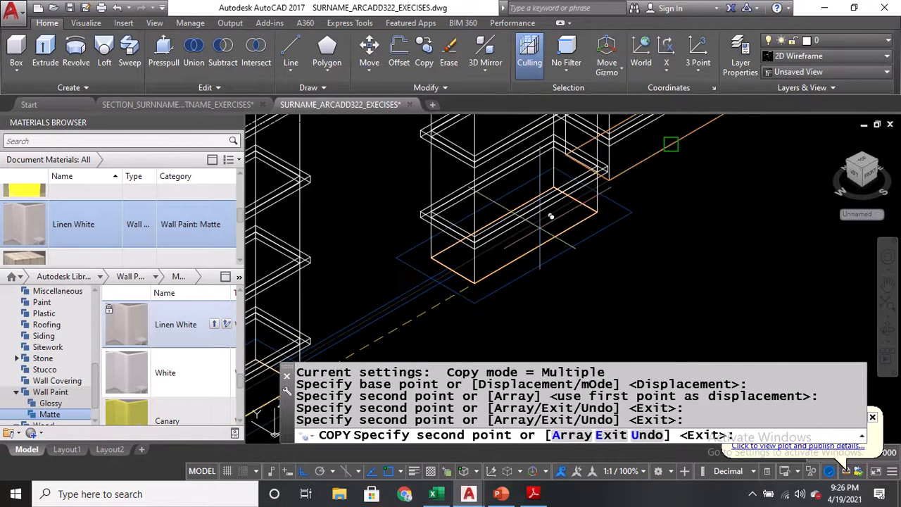
key("Return")
scroll(543, 251, "down", 5)
scroll(169, 359, "down", 1)
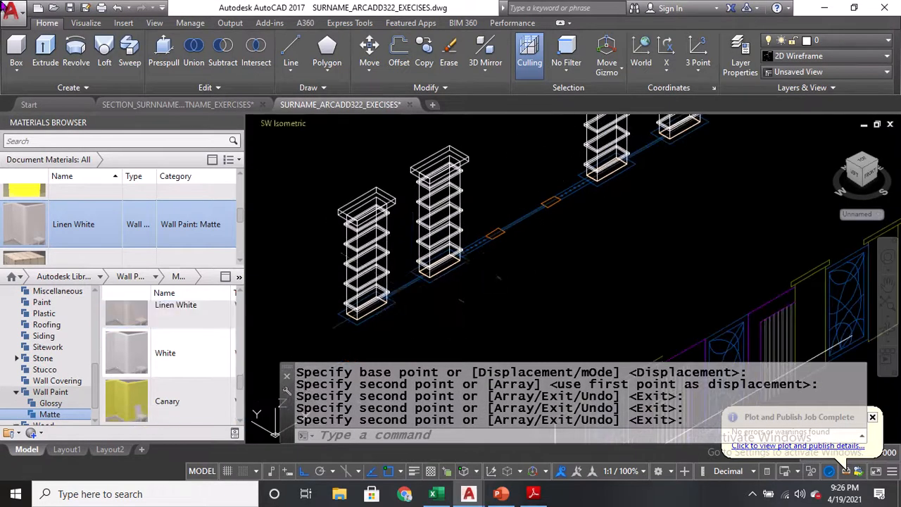
Draw a 0.05 line straight down from the midpoint of the end column shaft's top side edge
scroll(509, 222, "up", 6)
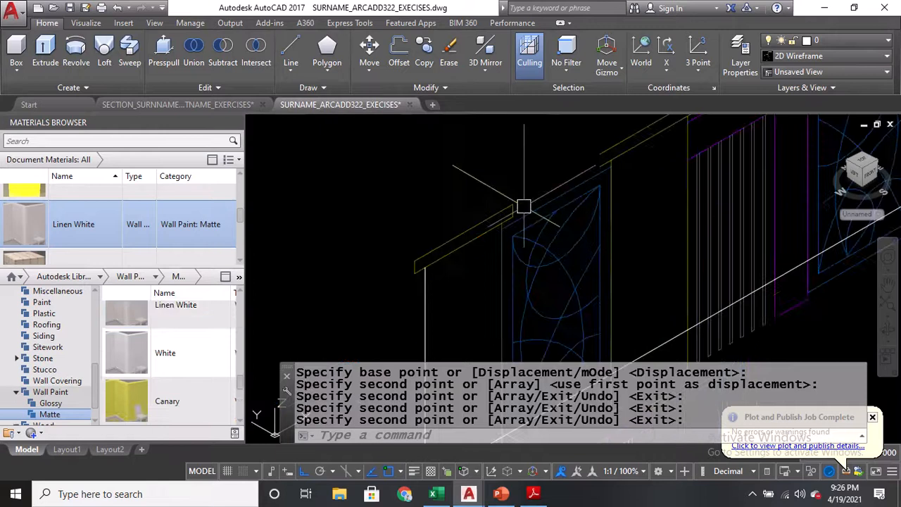
scroll(511, 238, "up", 2)
scroll(517, 225, "down", 5)
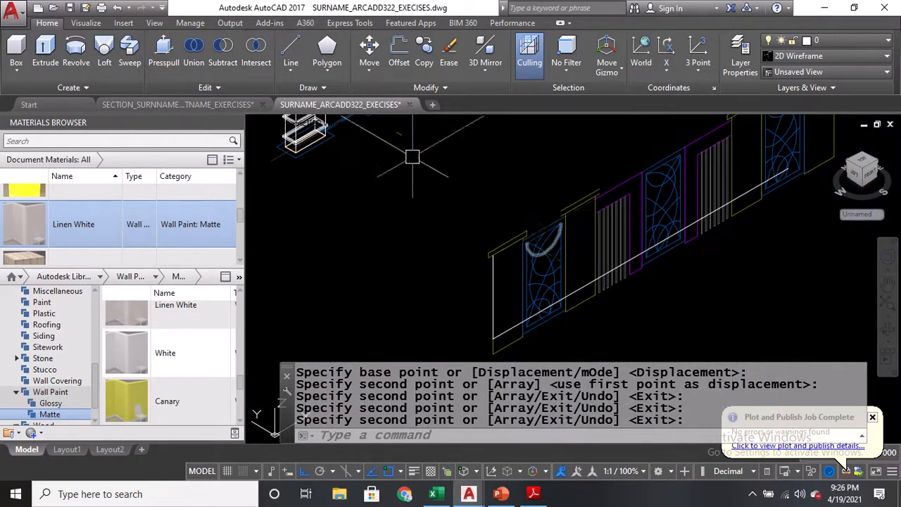
scroll(454, 169, "up", 8)
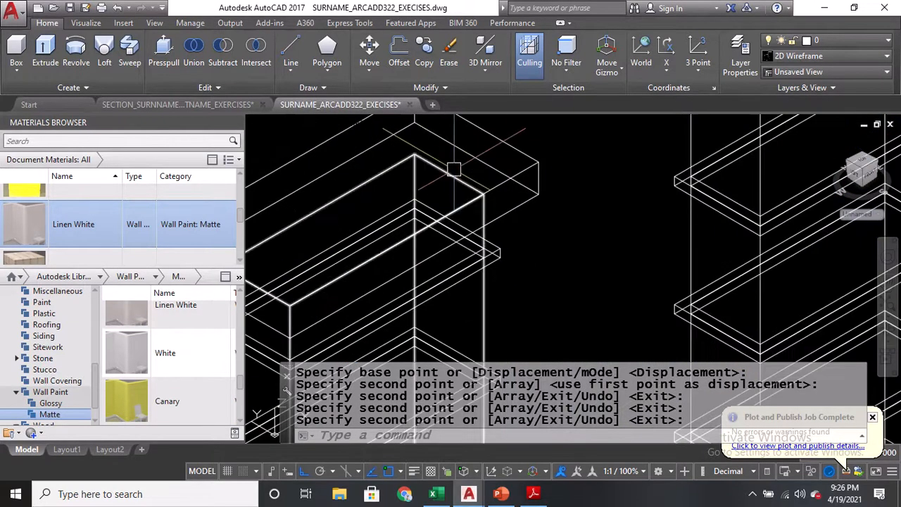
type("L")
key("Return")
left_click(450, 185)
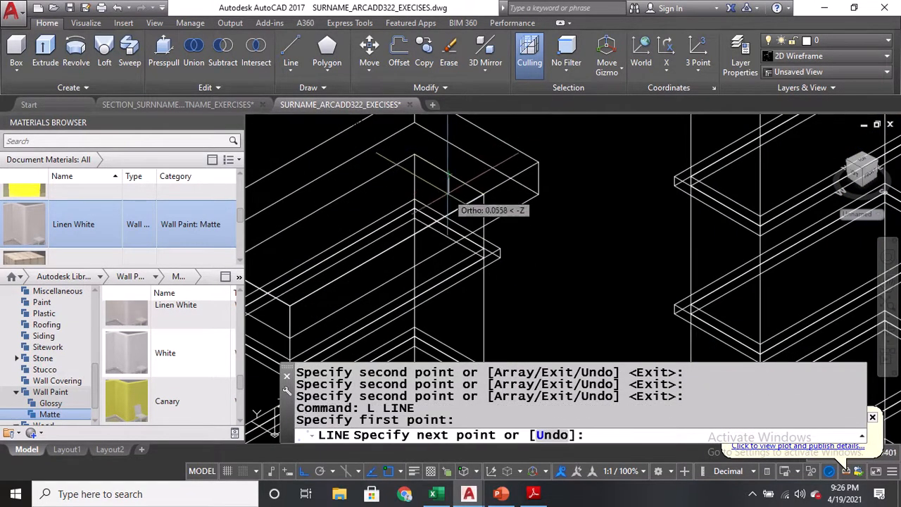
key("Return")
key("Return")
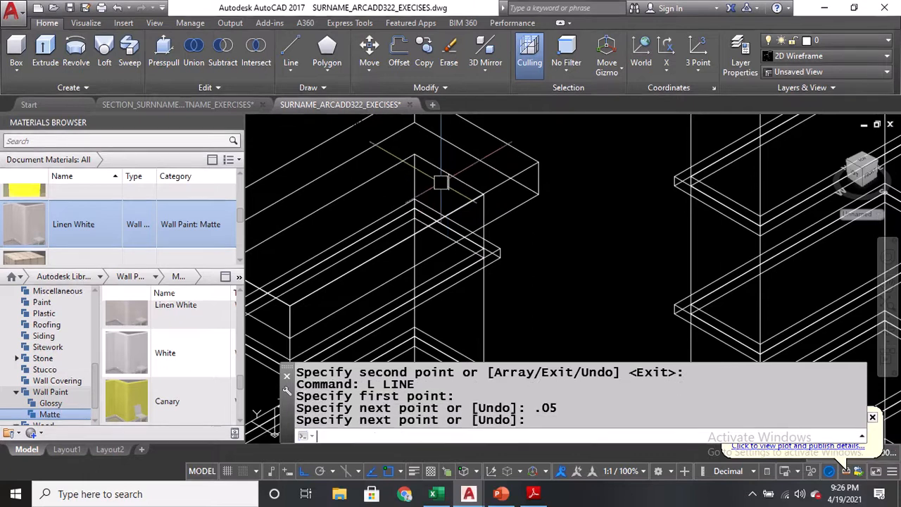
Copy the curved-line grille panel by the midpoint of its top corner edge to the lower end of the 0.05 line on the end column
scroll(504, 140, "down", 8)
middle_click_drag(422, 254, 799, 121)
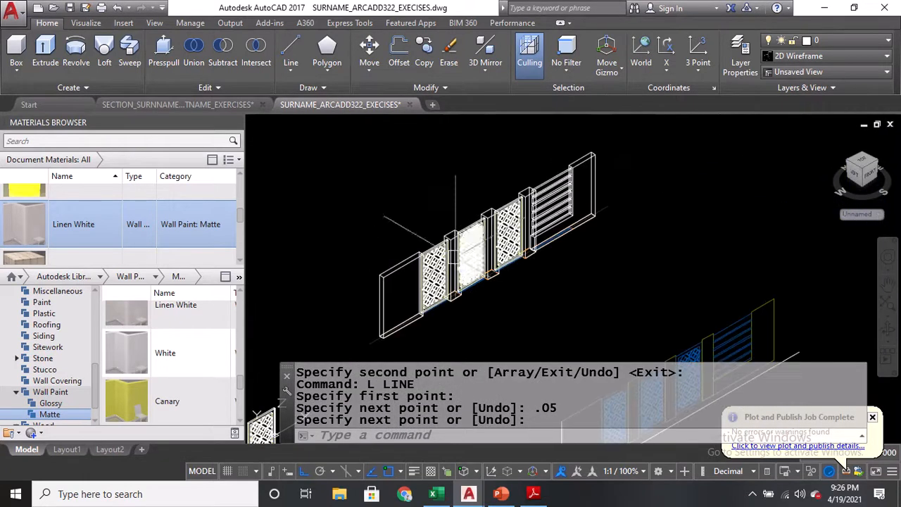
middle_click_drag(443, 315, 503, 195)
mouse_move(359, 293)
middle_mouse_down()
mouse_move(446, 249)
mouse_move(538, 168)
middle_mouse_up()
scroll(480, 189, "up", 4)
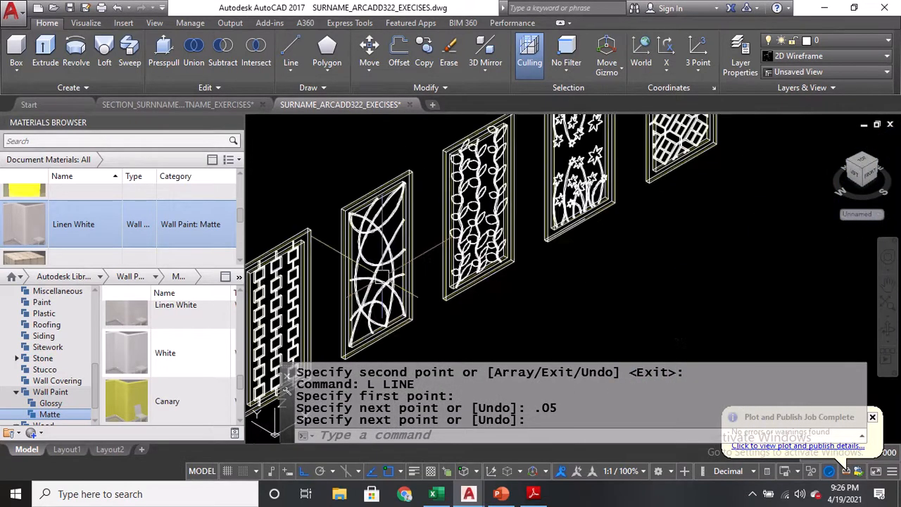
type("CO")
key("Return")
scroll(326, 171, "down", 2)
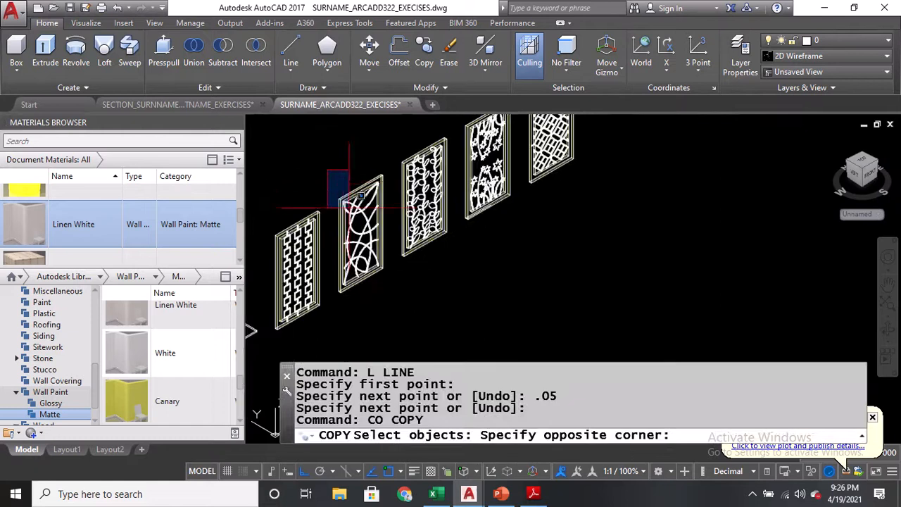
left_click(459, 358)
key("Return")
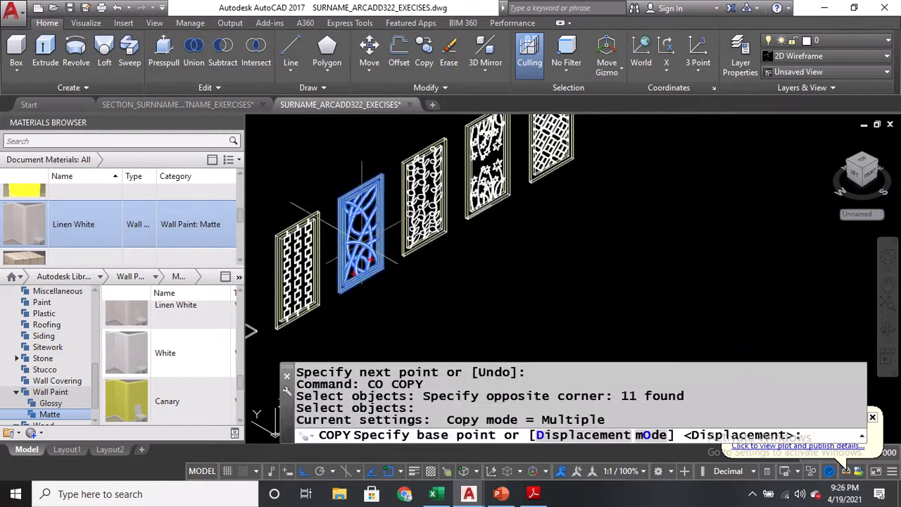
scroll(318, 211, "up", 5)
scroll(319, 210, "up", 2)
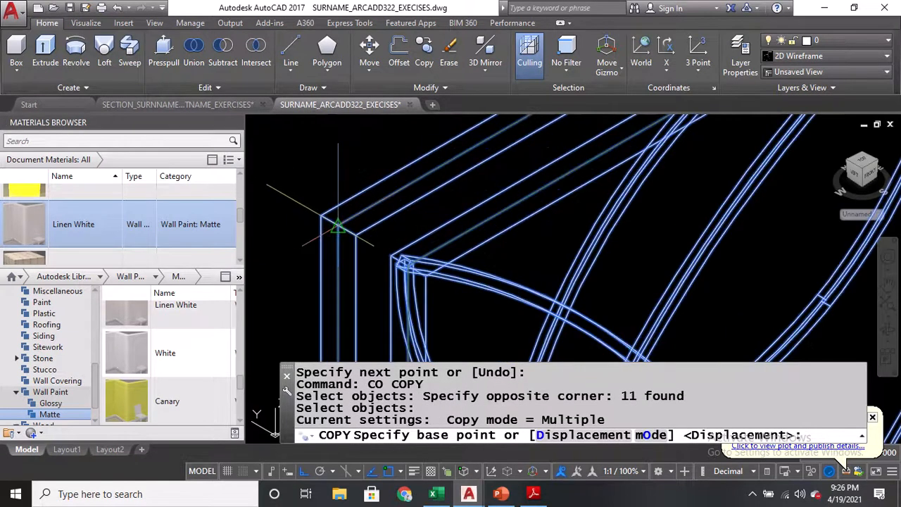
left_click(338, 225)
scroll(338, 226, "down", 6)
middle_click_drag(395, 197, 274, 351)
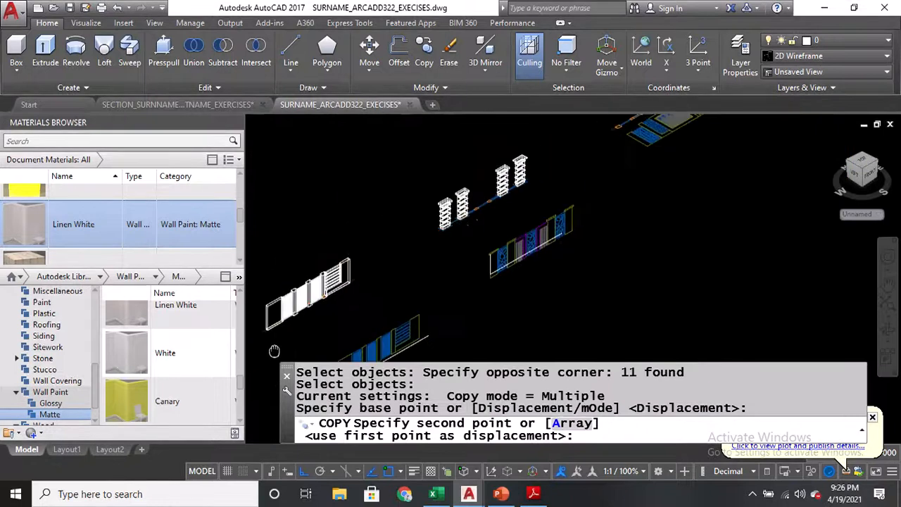
scroll(285, 218, "up", 8)
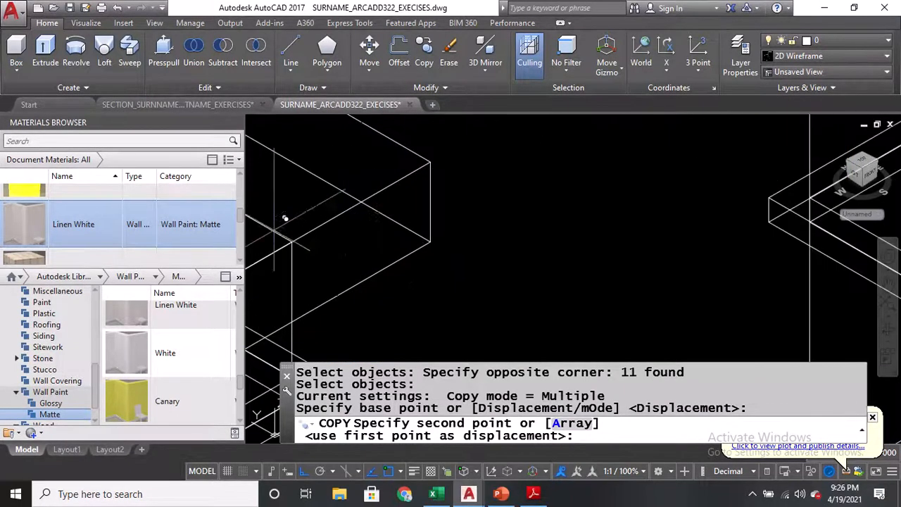
scroll(285, 218, "up", 3)
left_click(453, 186)
key("Return")
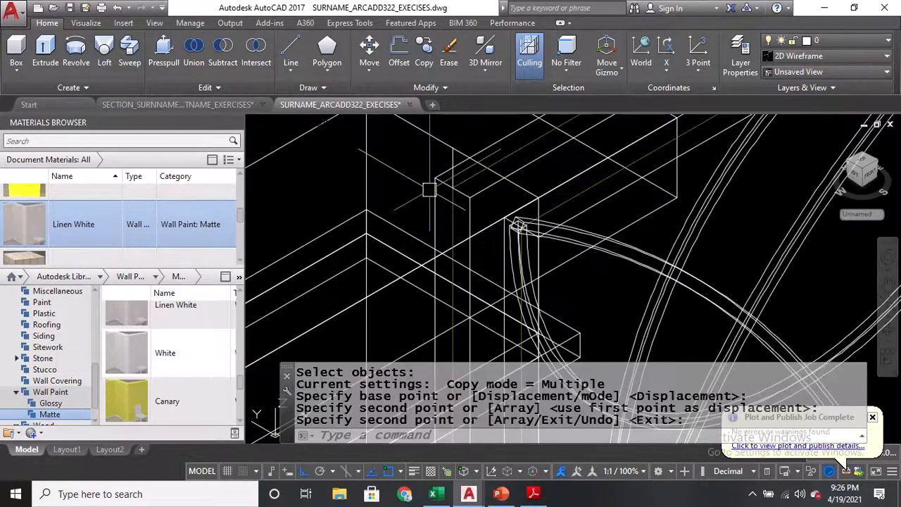
Inspect the grille panel between the first two columns in the Realistic visual style and return to 2D Wireframe
scroll(452, 186, "down", 4)
left_click(330, 124)
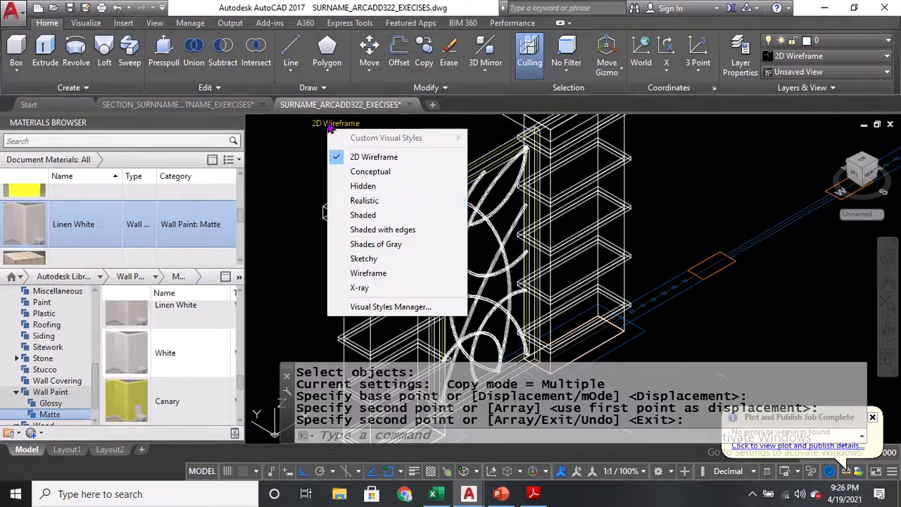
left_click(365, 202)
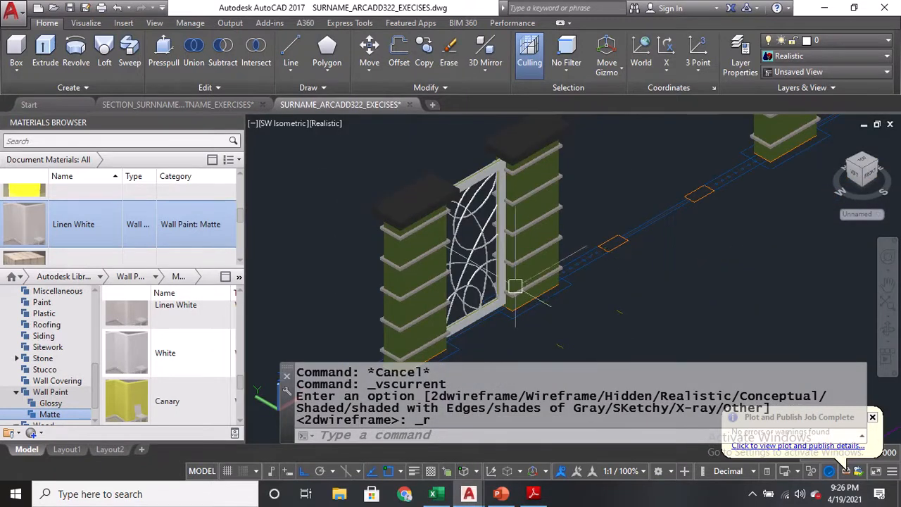
scroll(515, 287, "up", 5)
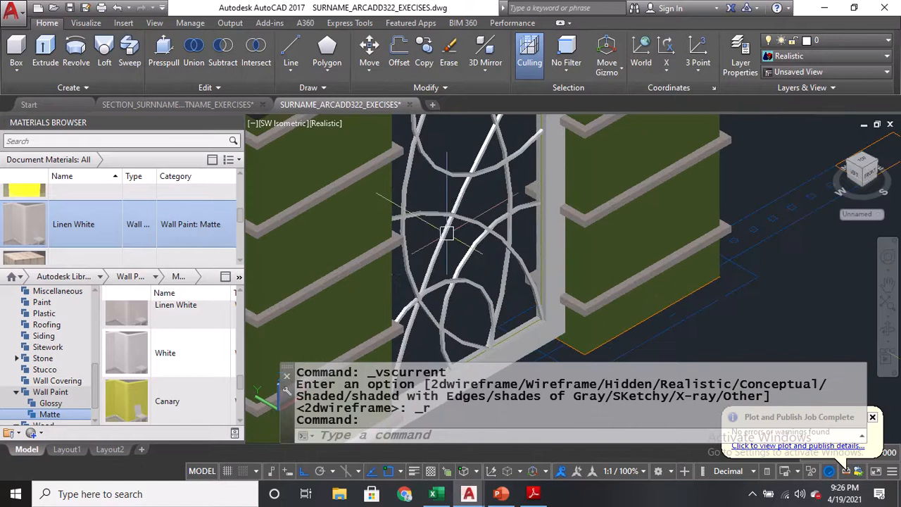
scroll(462, 216, "down", 4)
middle_click_drag(462, 216, 427, 324)
scroll(489, 232, "down", 2)
left_click(325, 124)
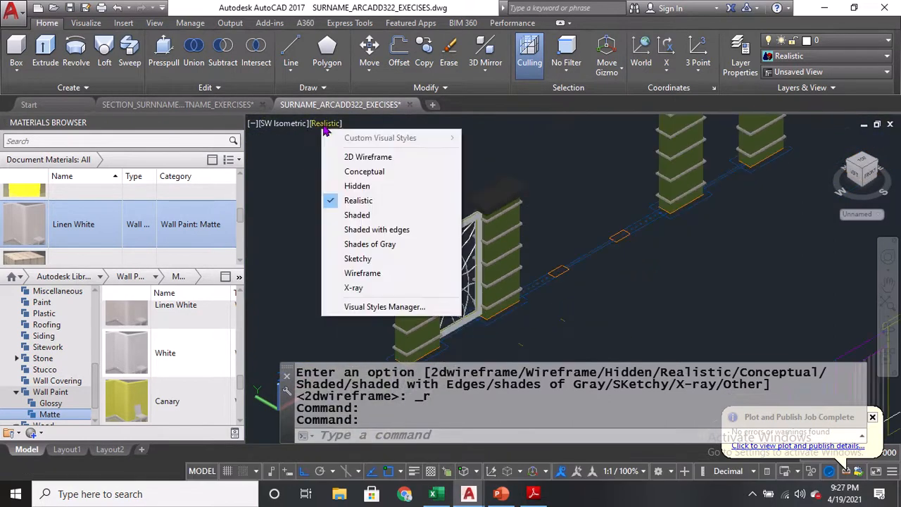
left_click(366, 157)
Copy the curved-line grille panel from the cap side-edge midpoint of the second column to the matching midpoint on the far end column
scroll(576, 331, "up", 3)
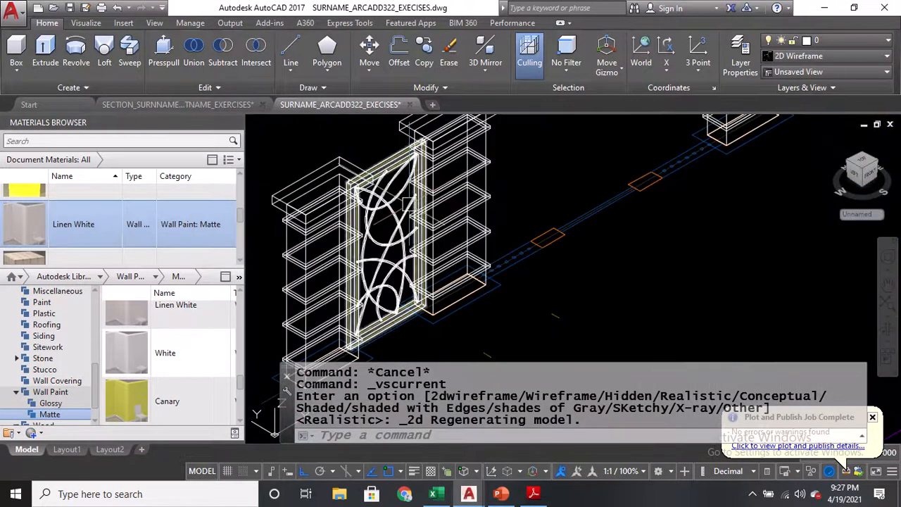
type("cp")
key("Return")
scroll(391, 159, "up", 2)
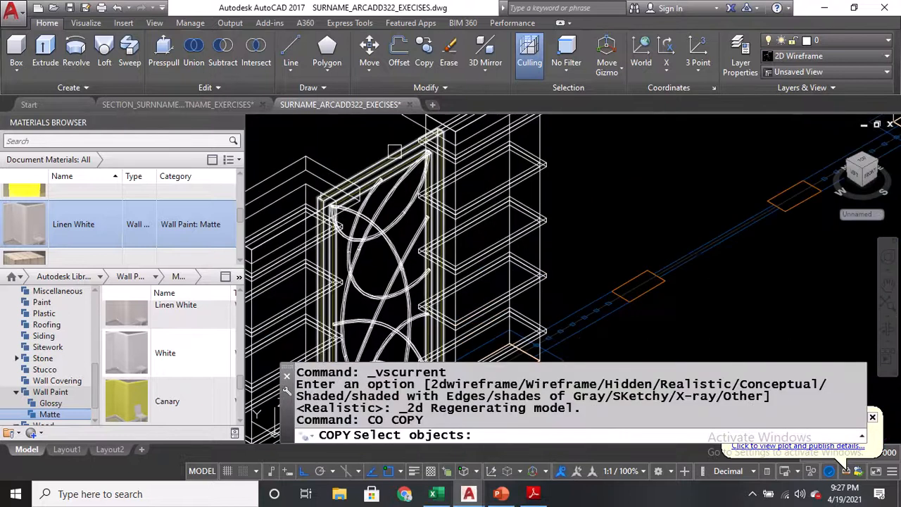
left_click(395, 156)
left_click(372, 299)
middle_click_drag(385, 260, 391, 126)
left_click(401, 196)
left_click(386, 191)
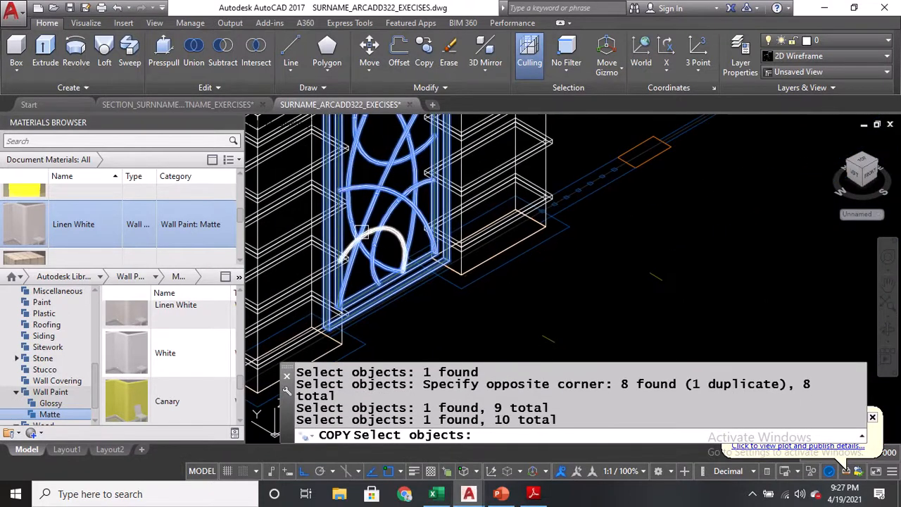
left_click(362, 232)
scroll(367, 231, "down", 2)
key("Return")
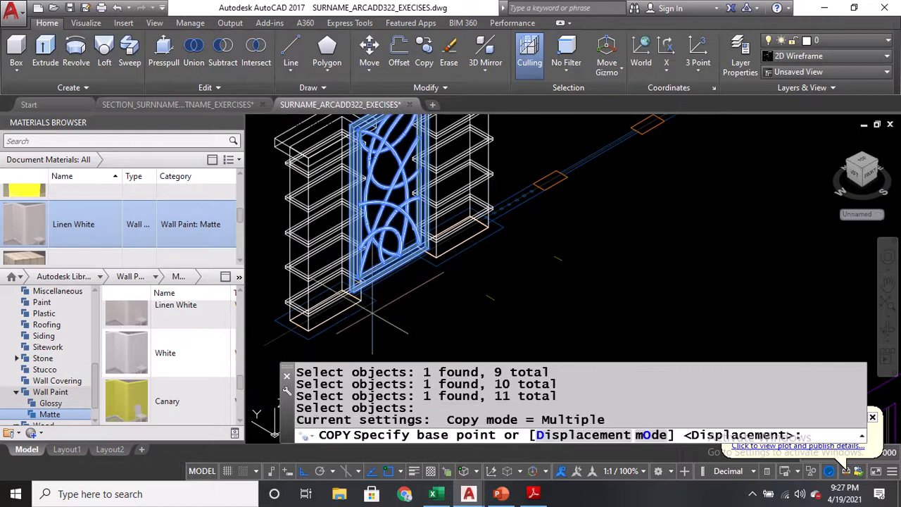
middle_click_drag(500, 261, 458, 289, "shift")
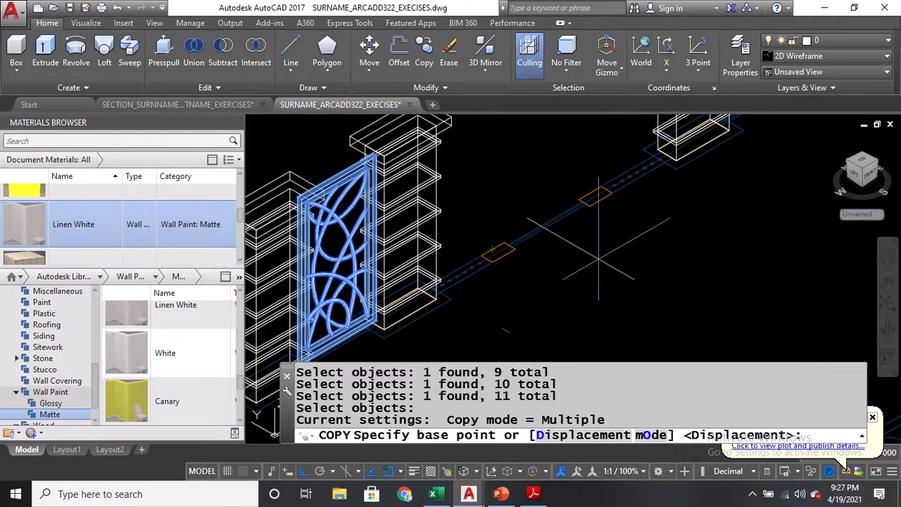
middle_click_drag(599, 259, 603, 152)
scroll(346, 281, "up", 4)
middle_click_drag(368, 279, 443, 268)
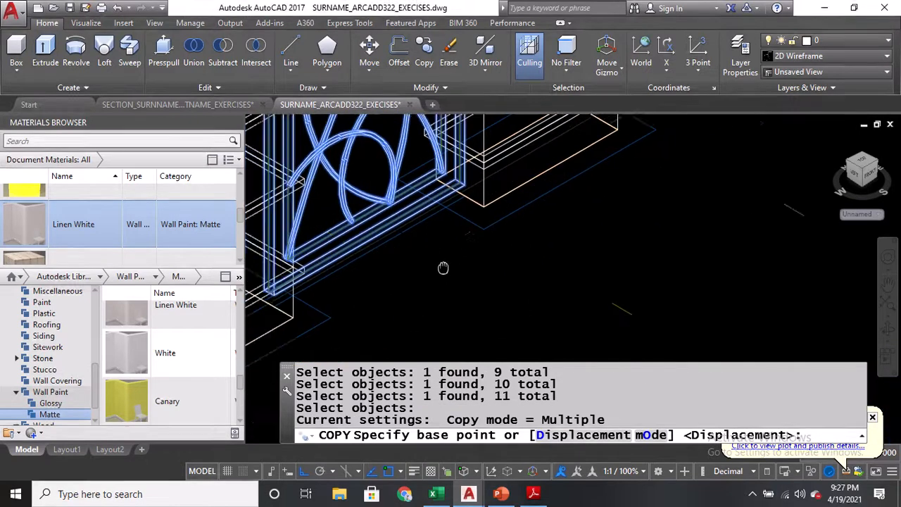
scroll(443, 268, "down", 5)
scroll(452, 151, "up", 5)
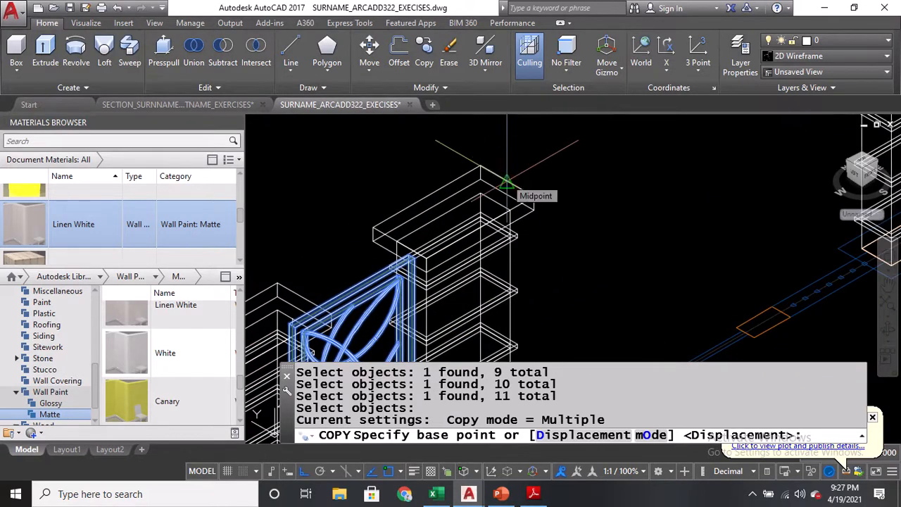
left_click(506, 180)
scroll(507, 178, "down", 4)
middle_click_drag(556, 150, 377, 247)
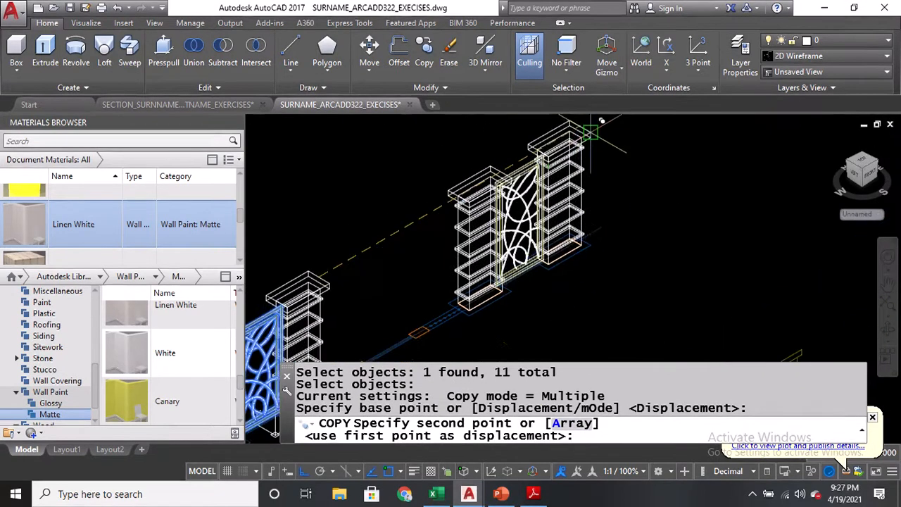
middle_click_drag(590, 131, 501, 195)
scroll(503, 195, "up", 3)
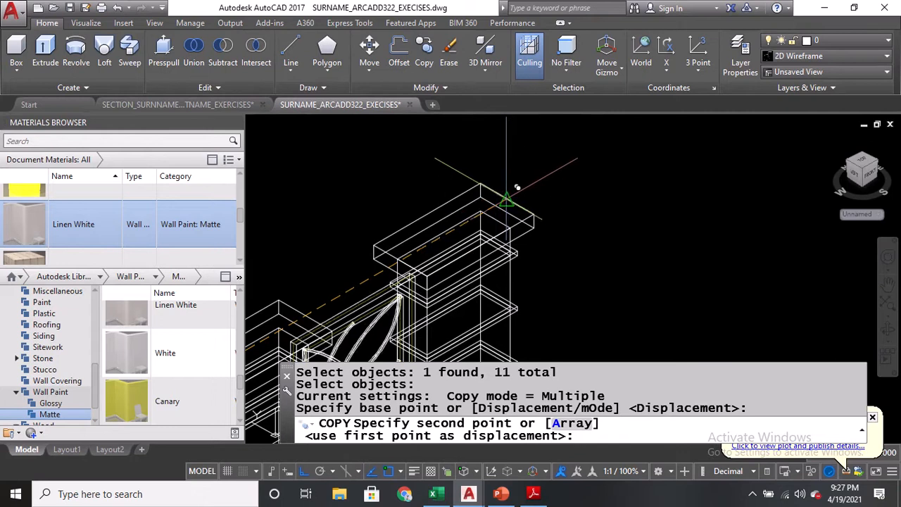
left_click(505, 196)
scroll(554, 172, "down", 5)
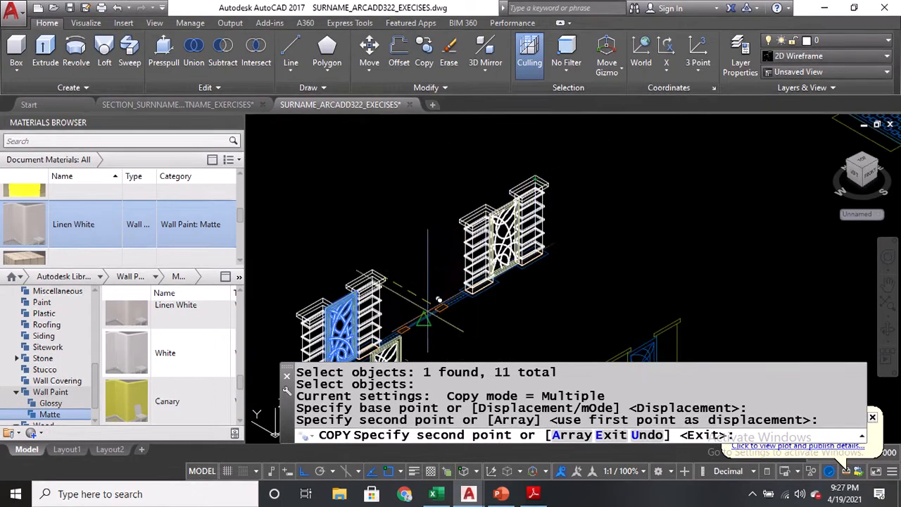
scroll(446, 251, "up", 4)
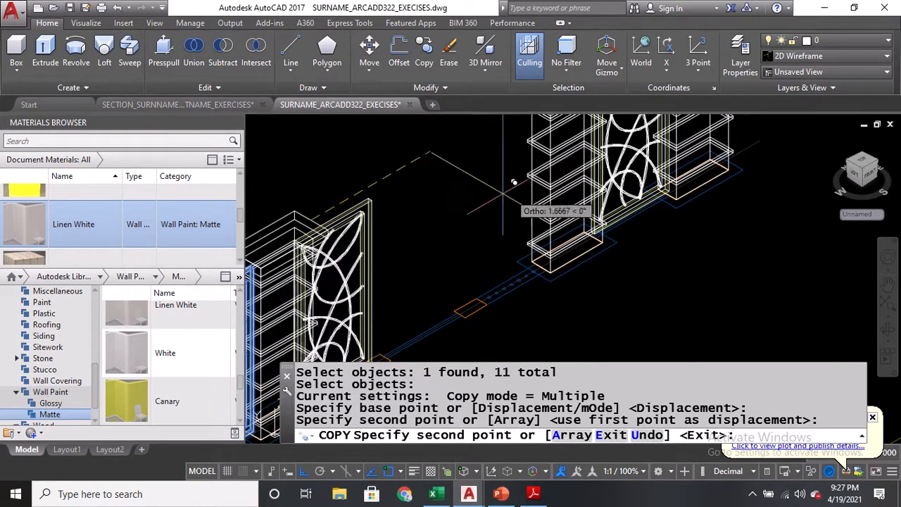
scroll(493, 180, "down", 5)
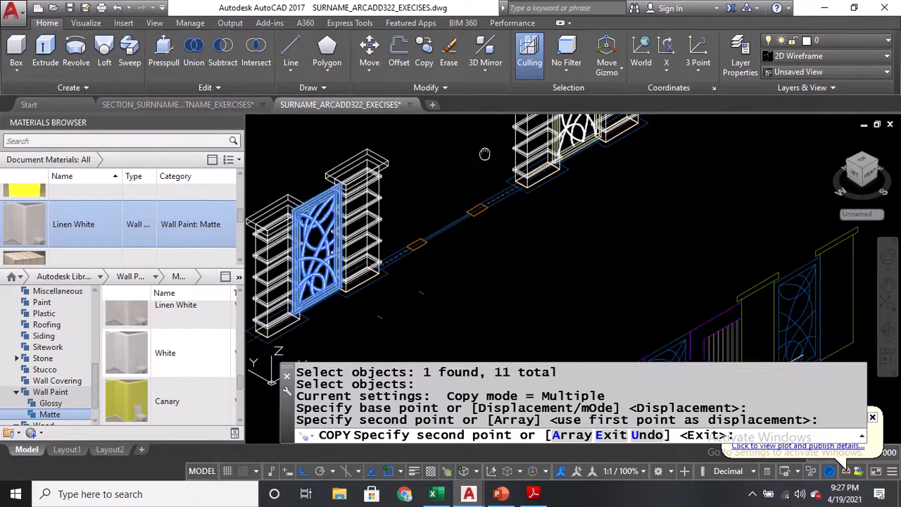
key("Escape")
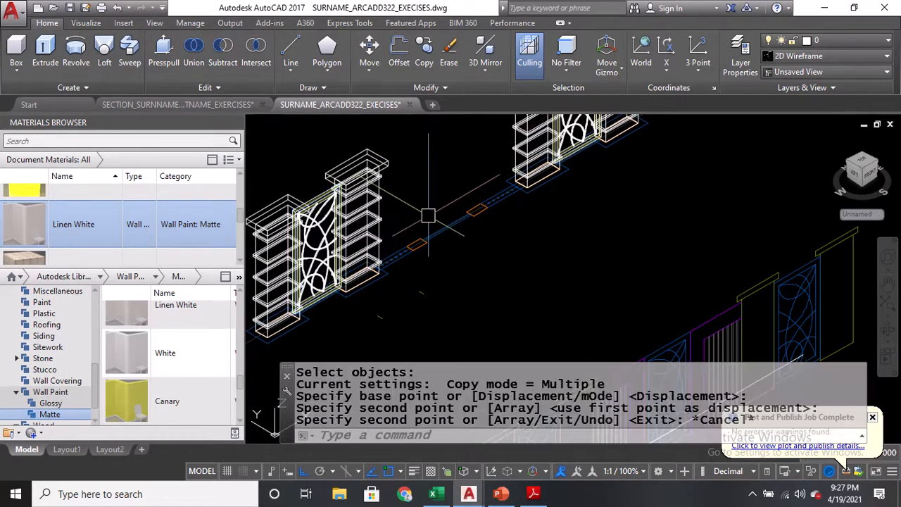
Measure the vertical gap between the middle grille panel's lower corner and the foot of the adjacent purple post in the elevation
scroll(442, 226, "up", 4)
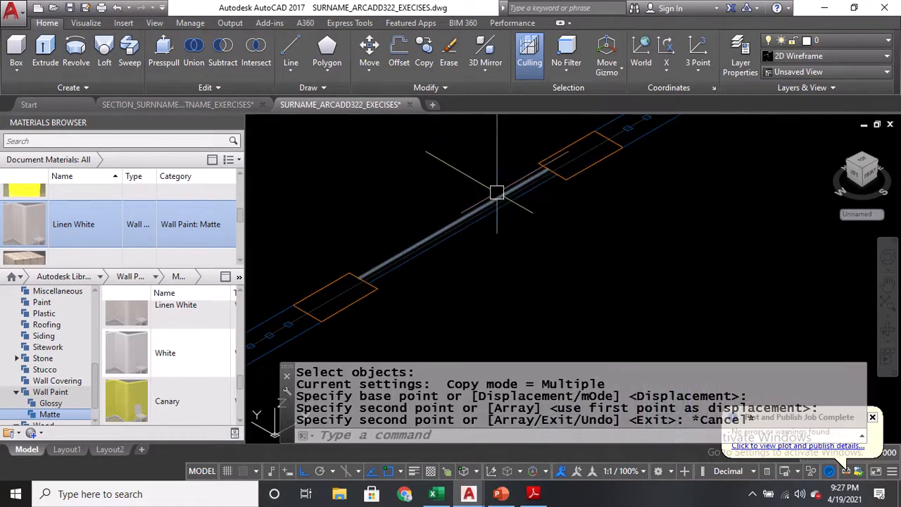
scroll(471, 185, "down", 5)
scroll(543, 272, "up", 8)
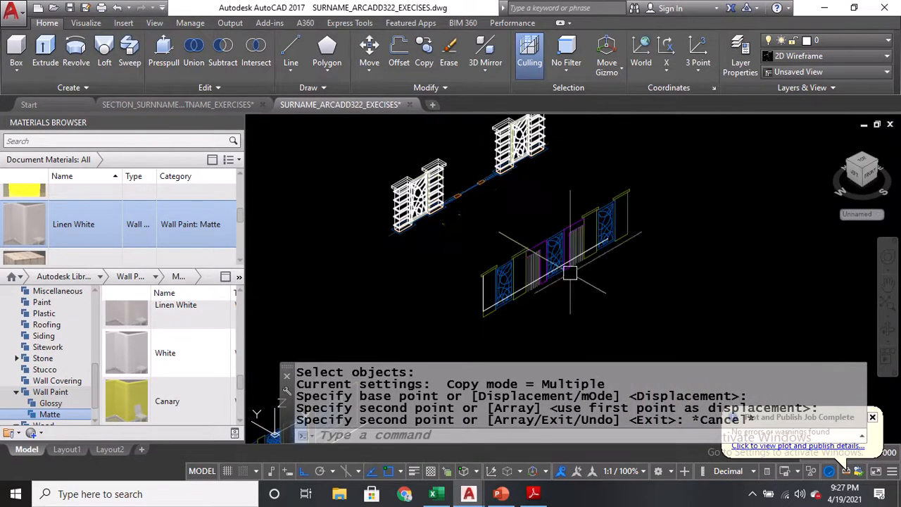
type("DI")
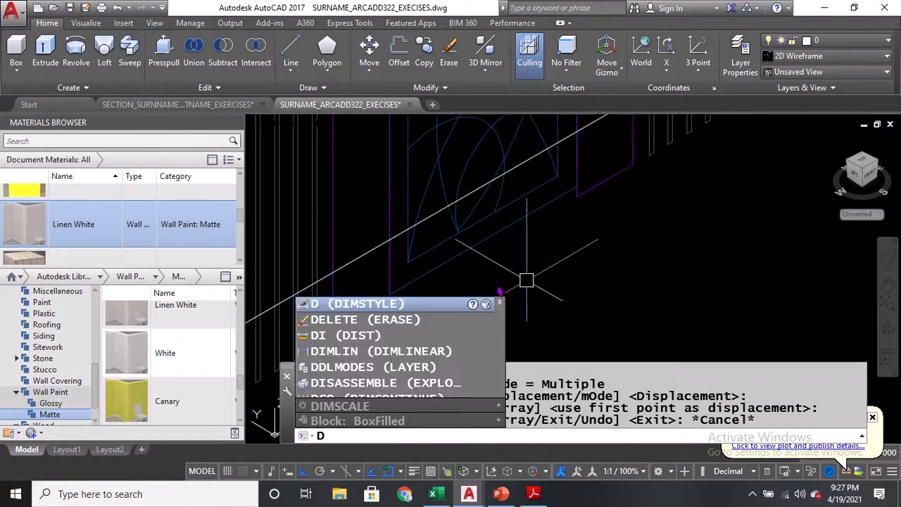
key("Return")
scroll(398, 285, "up", 3)
left_click(398, 286)
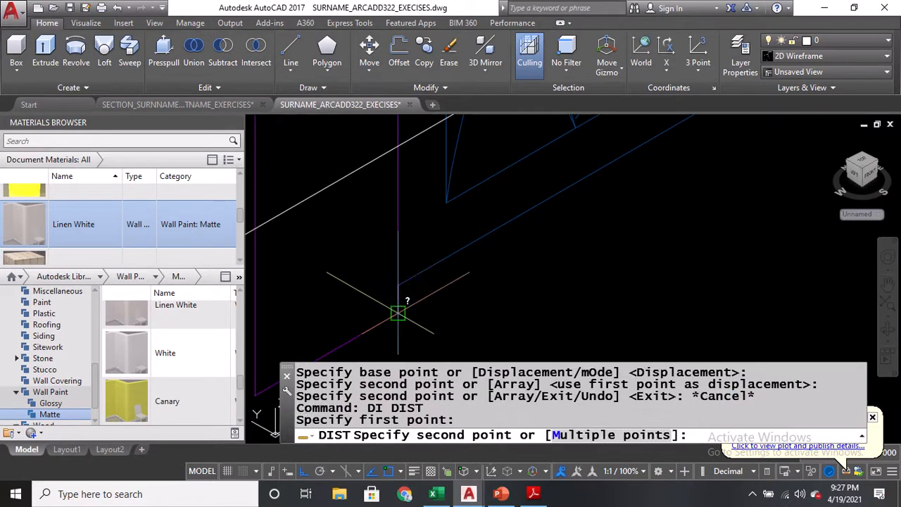
left_click(401, 310)
scroll(540, 217, "down", 8)
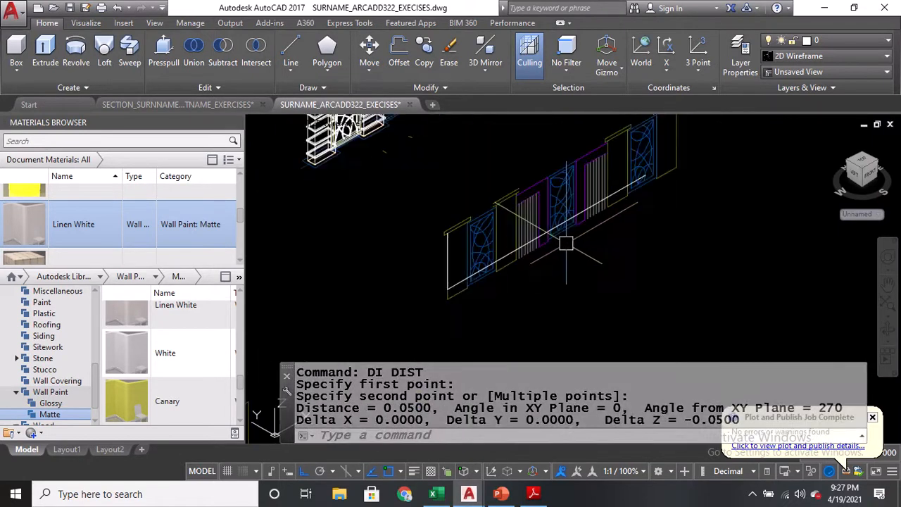
Draw a 0.05 line straight up from the midpoint of the plan centre line between the two middle post rectangles
scroll(430, 233, "up", 5)
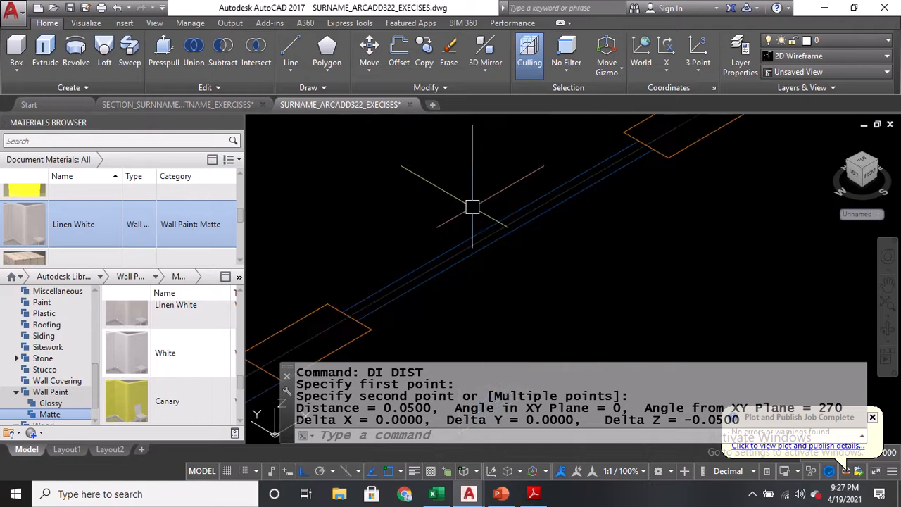
type("l")
key("Return")
scroll(516, 243, "up", 2)
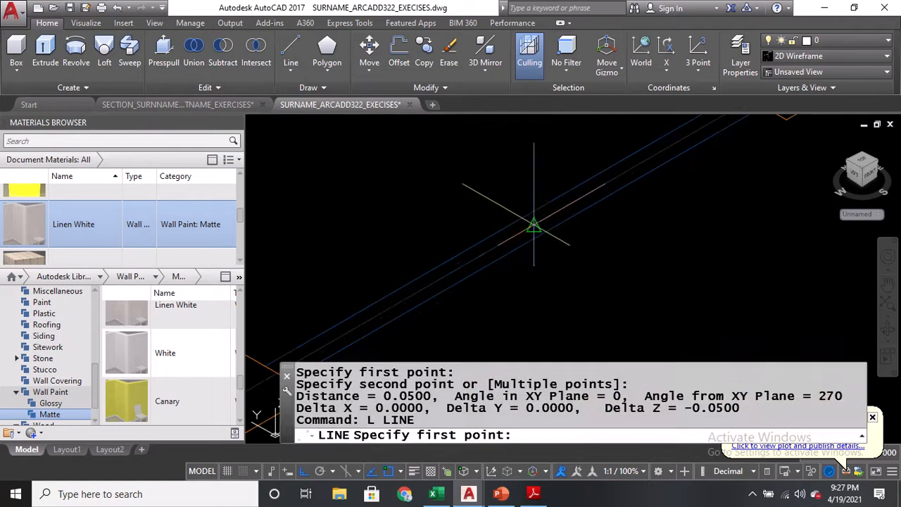
left_click(534, 224)
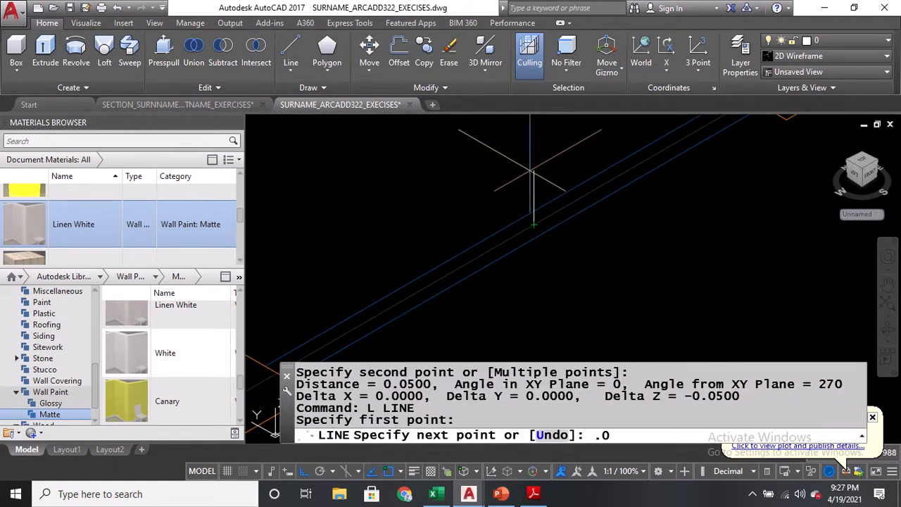
key("Return")
scroll(530, 173, "down", 5)
key("Return")
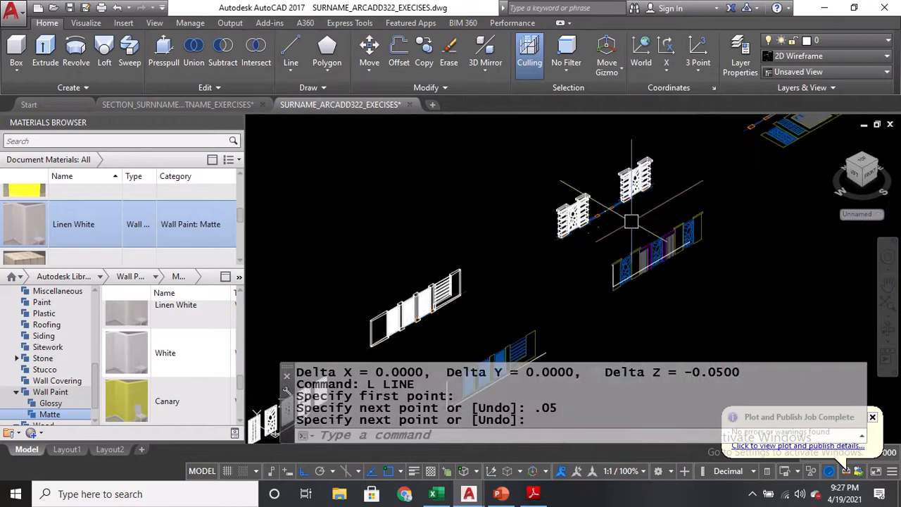
Copy the curved-line grille from the row of sample panels by its bottom-edge midpoint to the upper end of the 0.05 line
type("co")
key("Return")
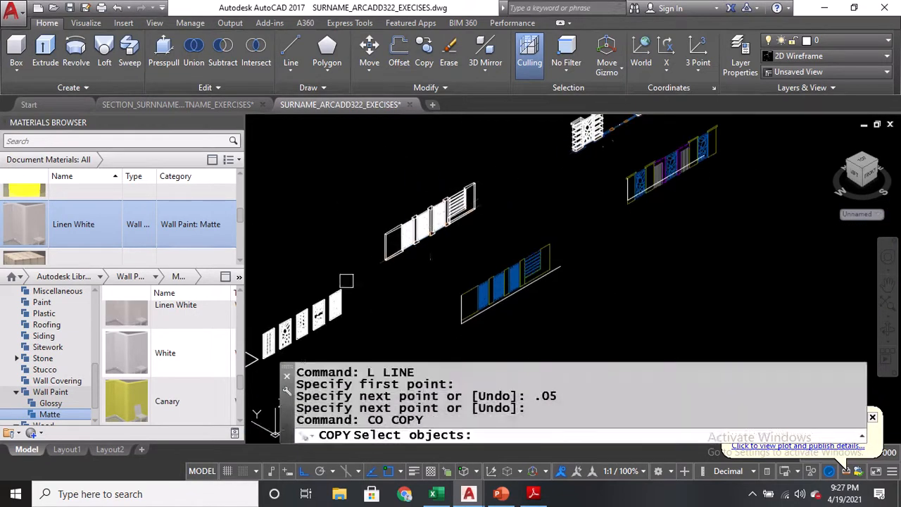
scroll(389, 179, "up", 3)
scroll(384, 176, "up", 4)
left_click(361, 187)
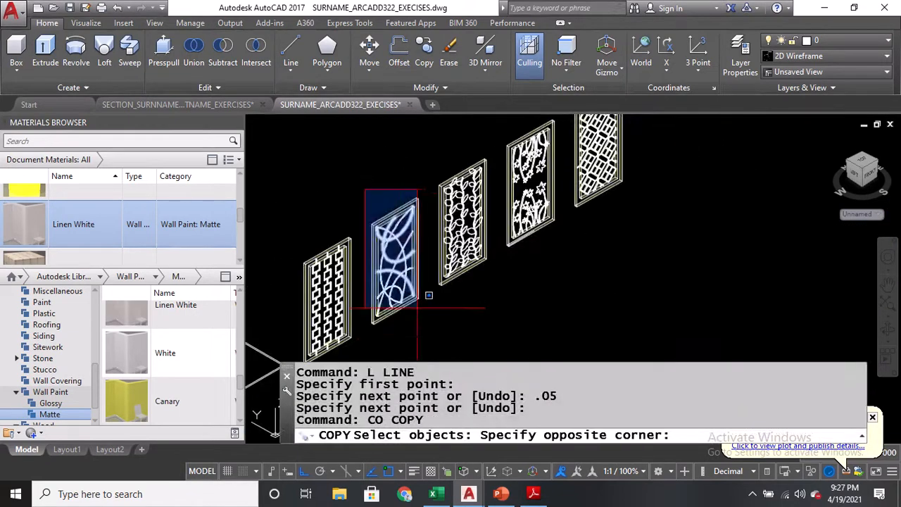
left_click(428, 345)
scroll(410, 335, "up", 7)
middle_click_drag(357, 280, 541, 285)
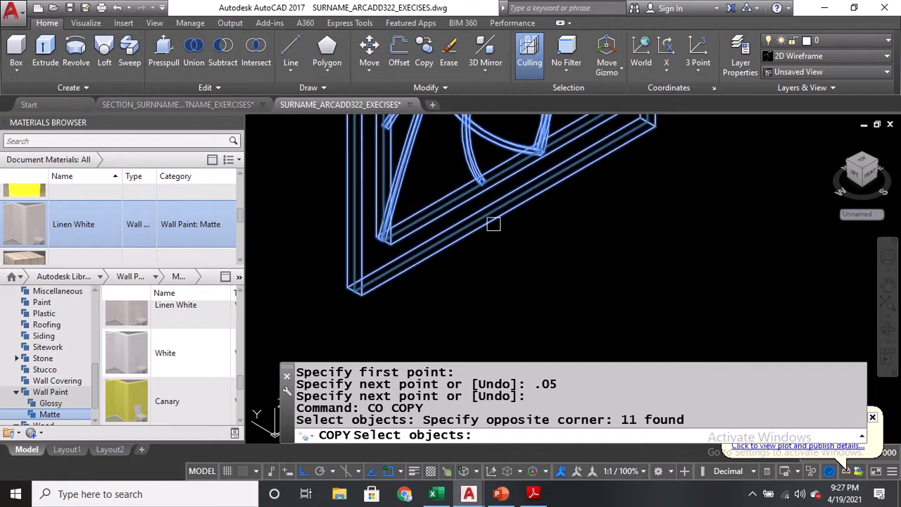
scroll(493, 209, "up", 2)
key("Return")
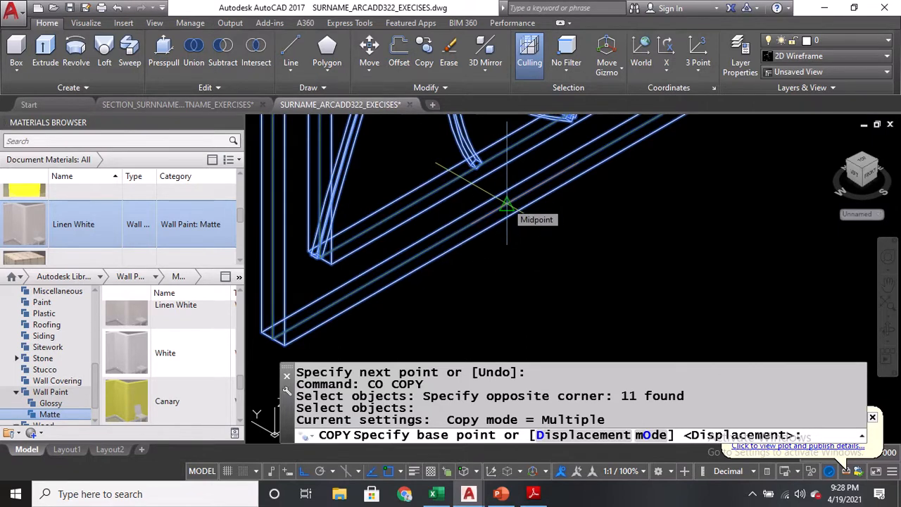
left_click(508, 204)
scroll(486, 208, "down", 10)
middle_click_drag(537, 183, 282, 372)
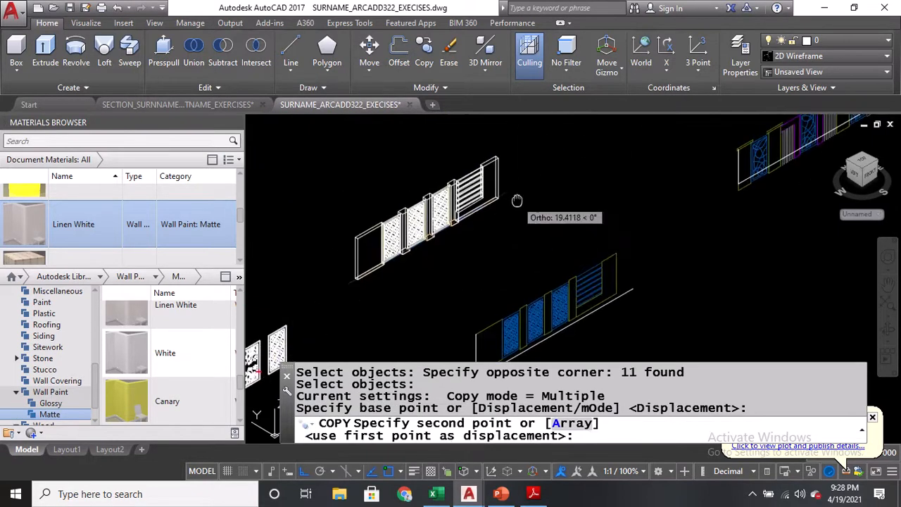
middle_click_drag(517, 201, 519, 218)
scroll(556, 220, "up", 10)
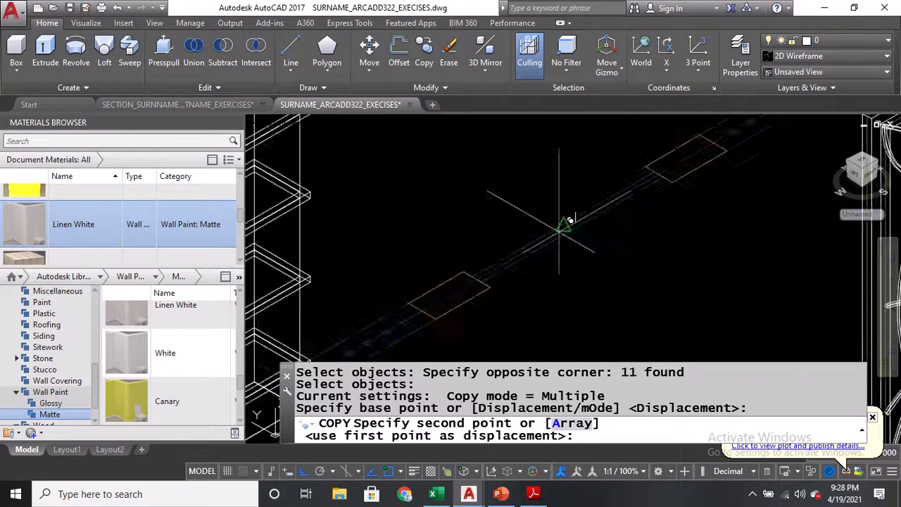
scroll(560, 225, "up", 5)
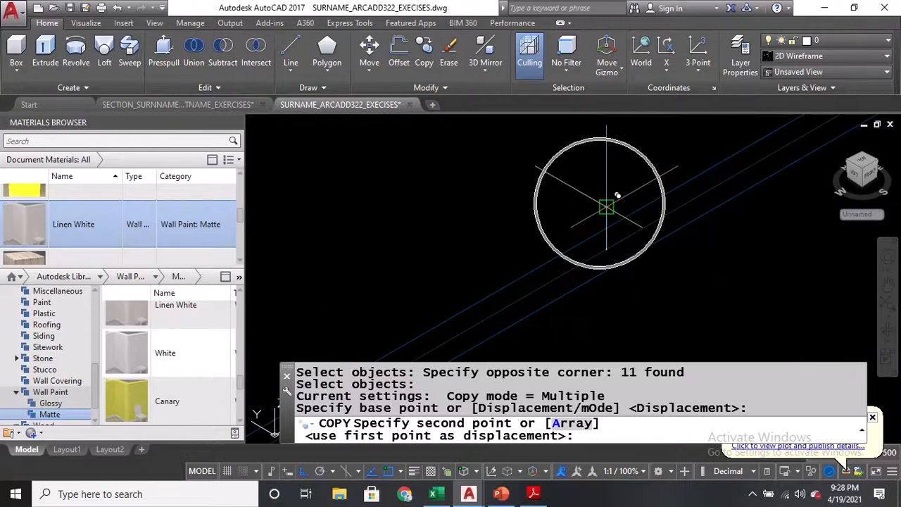
left_click(600, 204)
scroll(595, 218, "down", 8)
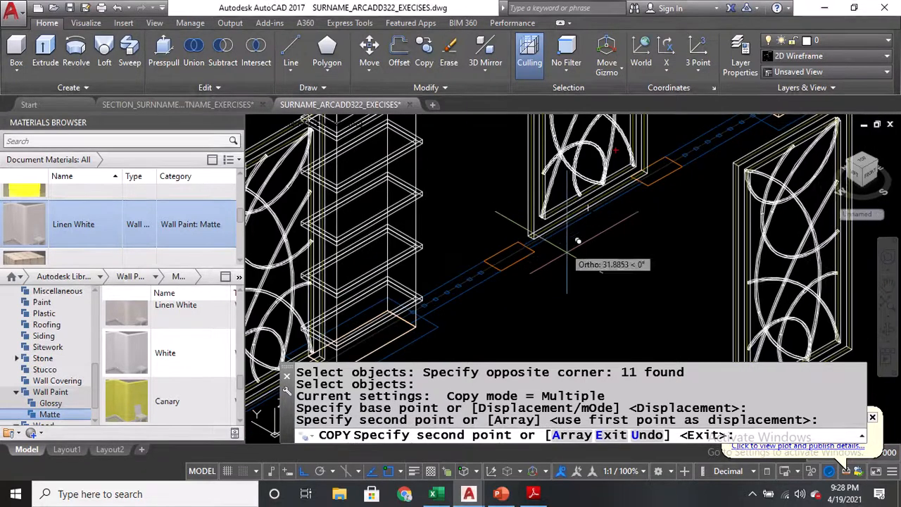
scroll(569, 261, "down", 5)
key("Return")
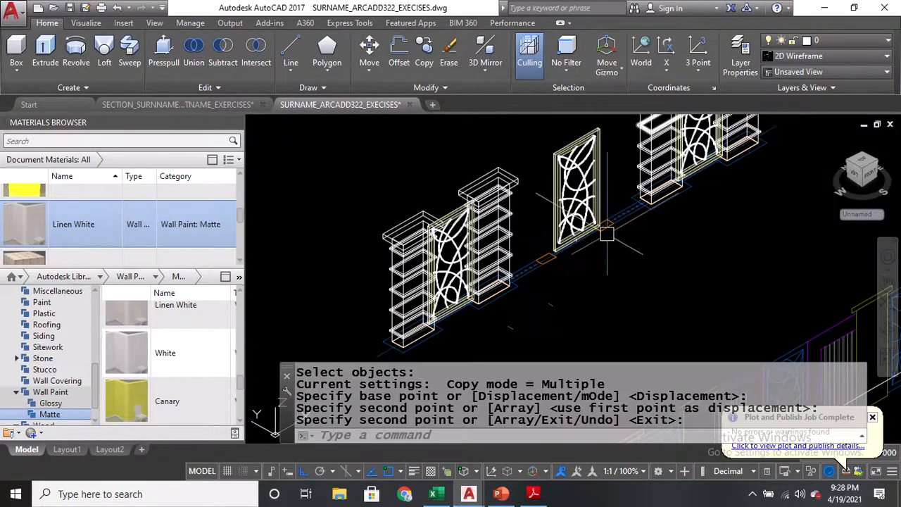
Trace the L-shaped purple frame beside the middle grille in the elevation with a closed 3D polyline
mouse_move(607, 234)
middle_mouse_down()
mouse_move(547, 183)
mouse_move(601, 219)
mouse_move(533, 155)
middle_mouse_up()
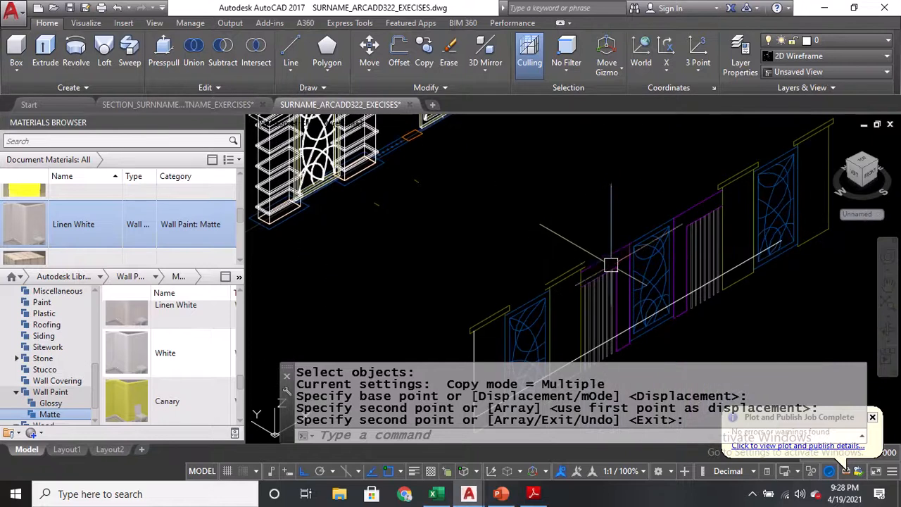
scroll(573, 196, "up", 3)
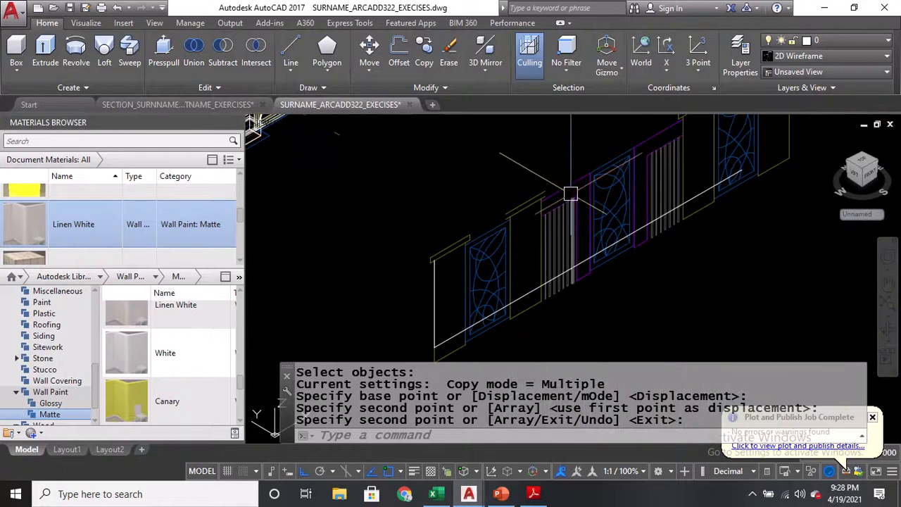
type("3p")
key("Return")
scroll(571, 191, "up", 2)
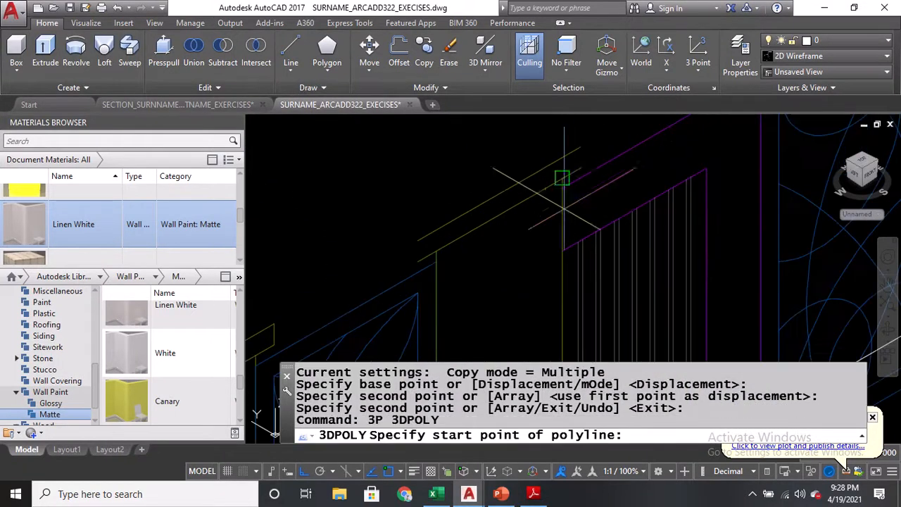
left_click(571, 191)
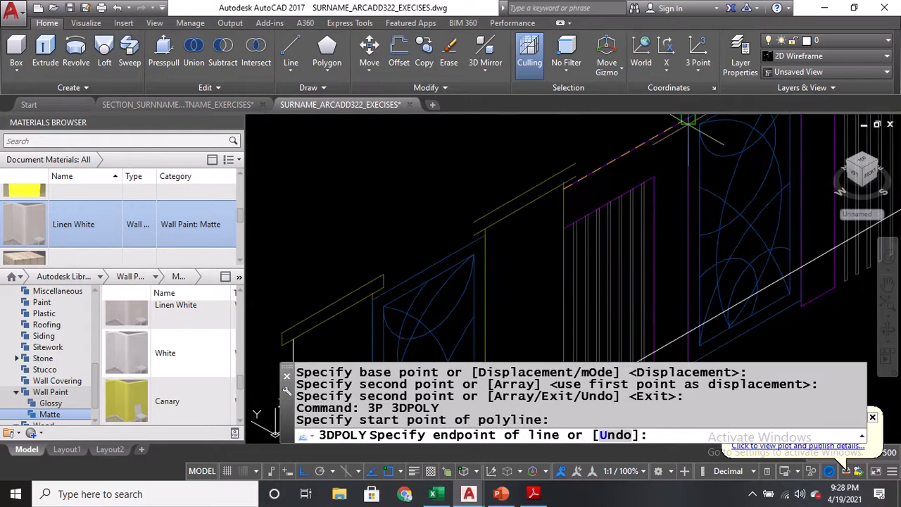
left_click(689, 123)
middle_click_drag(676, 248, 620, 187)
left_click(634, 297)
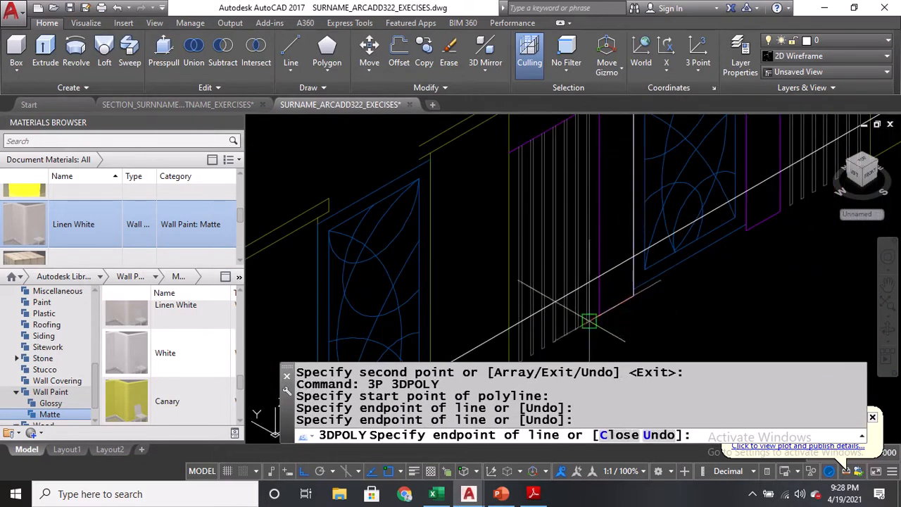
left_click(598, 317)
middle_click_drag(598, 316, 610, 184)
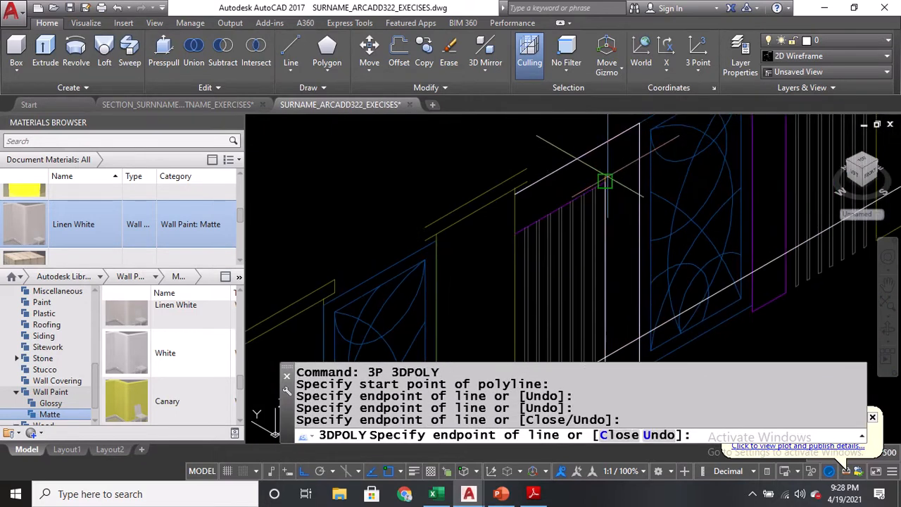
left_click(605, 182)
left_click(515, 233)
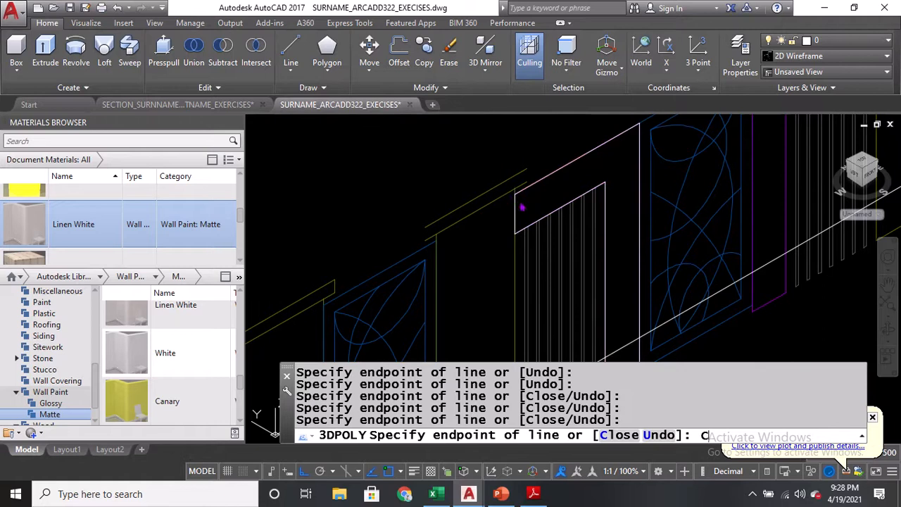
key("Return")
Move the traced frame outline by its lower outer corner to the matching corner of the plan post rectangle beside the middle grille
middle_click_drag(592, 197, 556, 225)
scroll(547, 190, "down", 2)
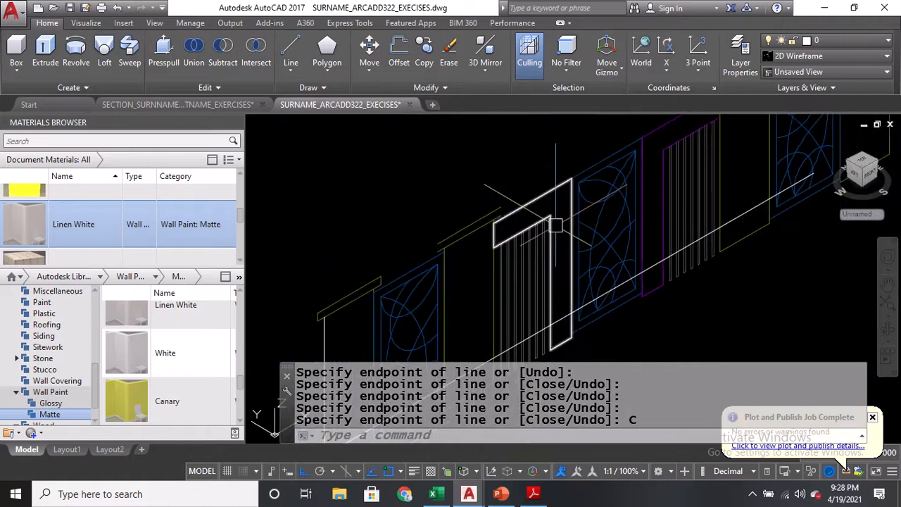
type("M")
key("Return")
left_click(556, 225)
key("Return")
scroll(563, 328, "up", 3)
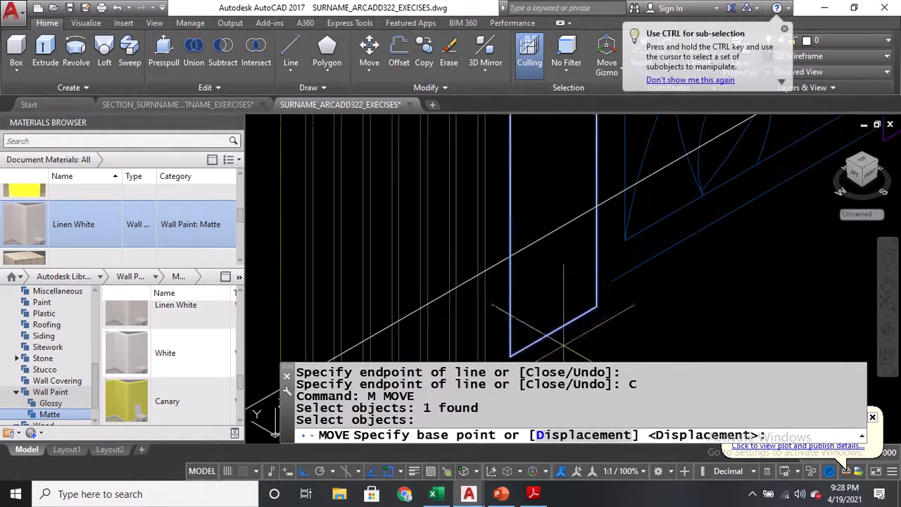
left_click(596, 307)
scroll(597, 303, "down", 3)
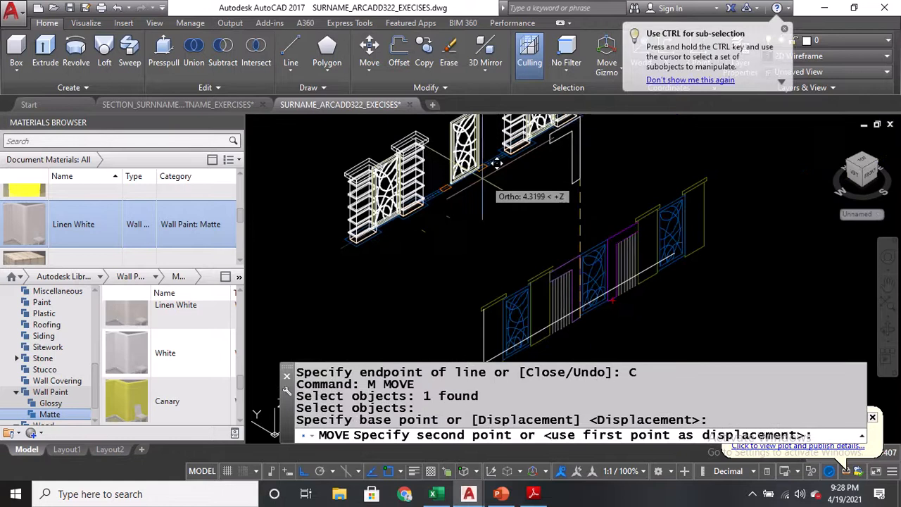
scroll(444, 181, "up", 2)
left_click(398, 206)
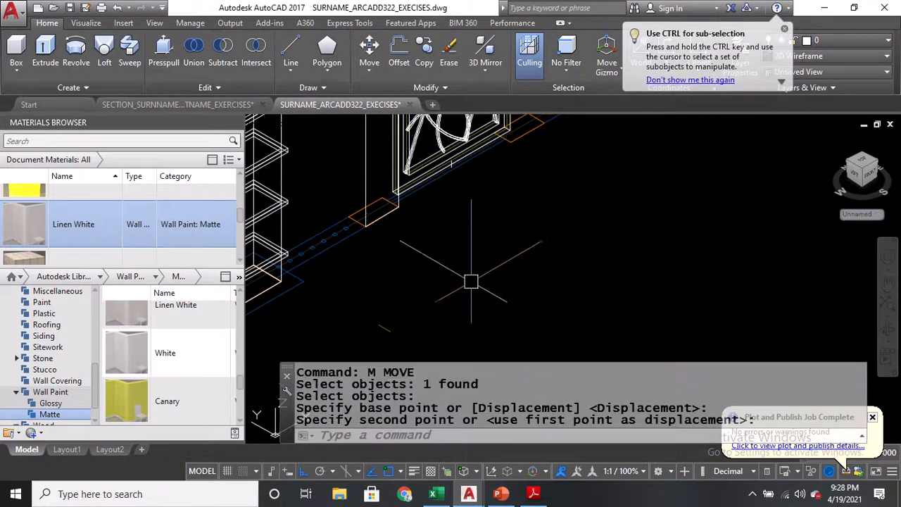
Extrude the L-shaped frame outline 0.15 back across the depth of its plan post rectangle
scroll(471, 281, "down", 2)
type("EXT")
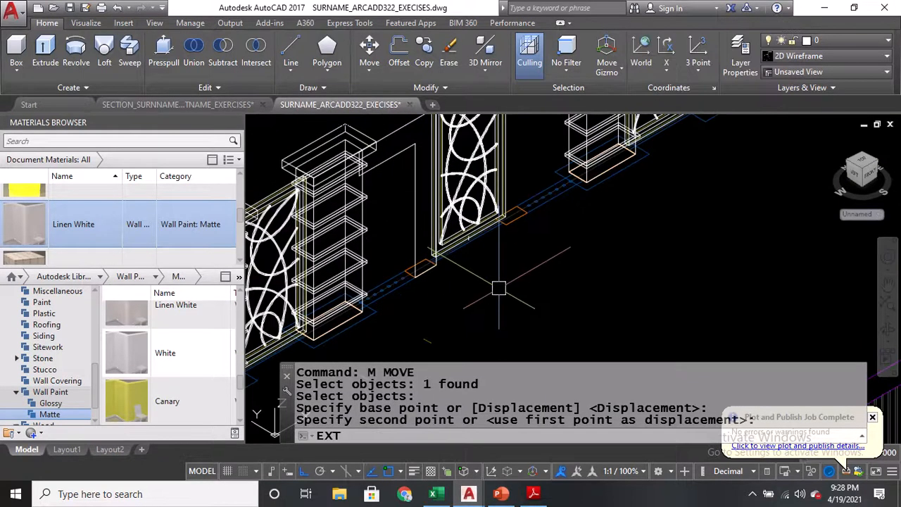
key("Return")
left_click(422, 266)
key("Return")
scroll(533, 213, "up", 3)
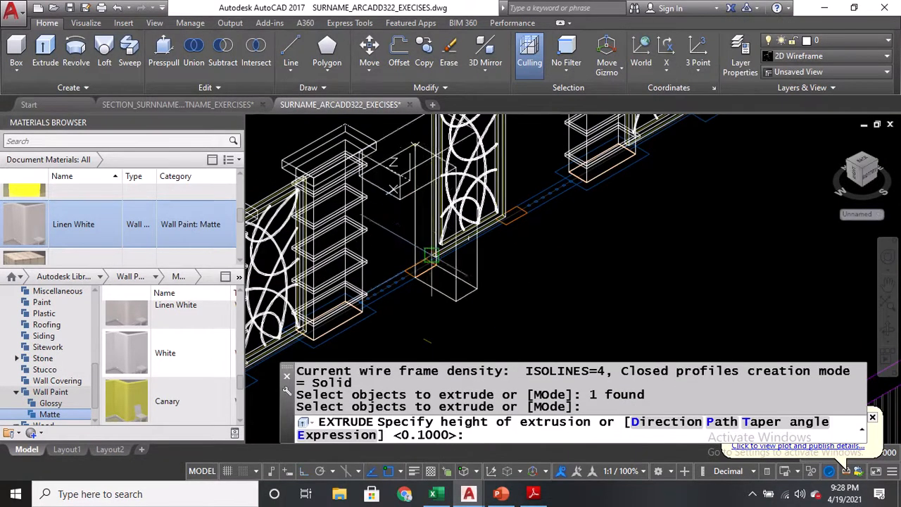
key("Return")
scroll(399, 231, "down", 3)
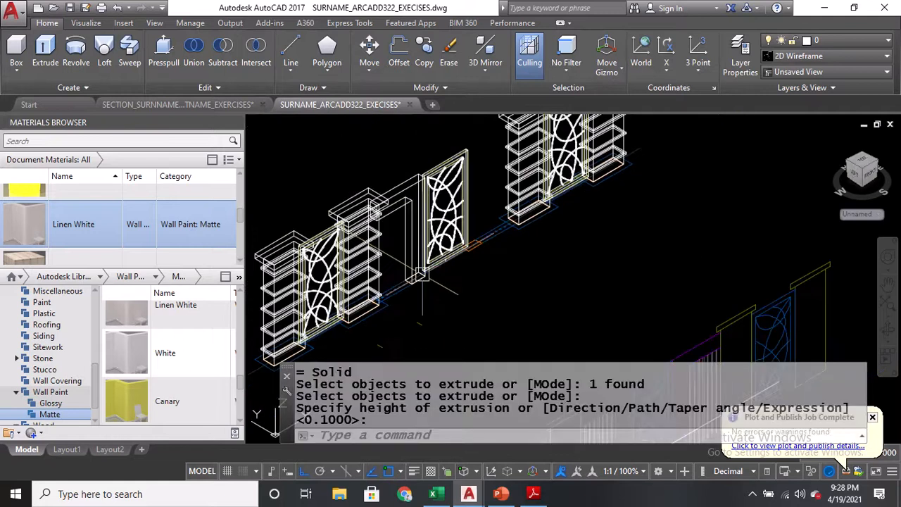
Measure the height of the first vertical bar beside the column in the elevation, from the beam's underside to its foot
scroll(400, 299, "up", 3)
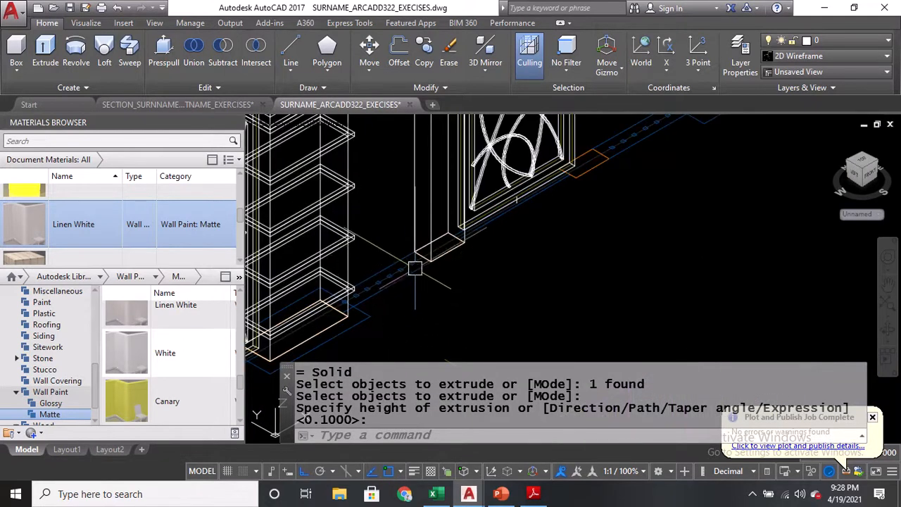
scroll(415, 268, "up", 2)
scroll(431, 214, "down", 5)
middle_click_drag(564, 284, 432, 125)
scroll(567, 291, "up", 4)
scroll(567, 291, "up", 2)
type("DI")
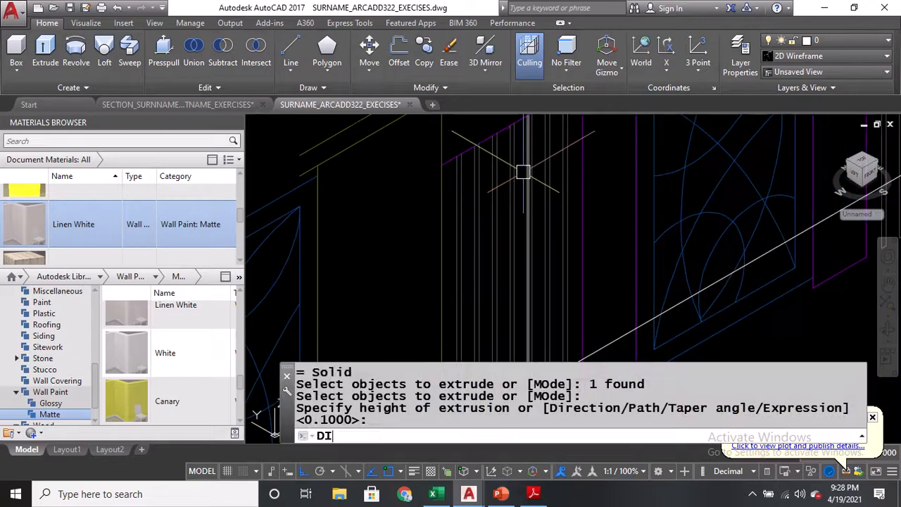
key("Return")
scroll(457, 166, "up", 5)
left_click(451, 137)
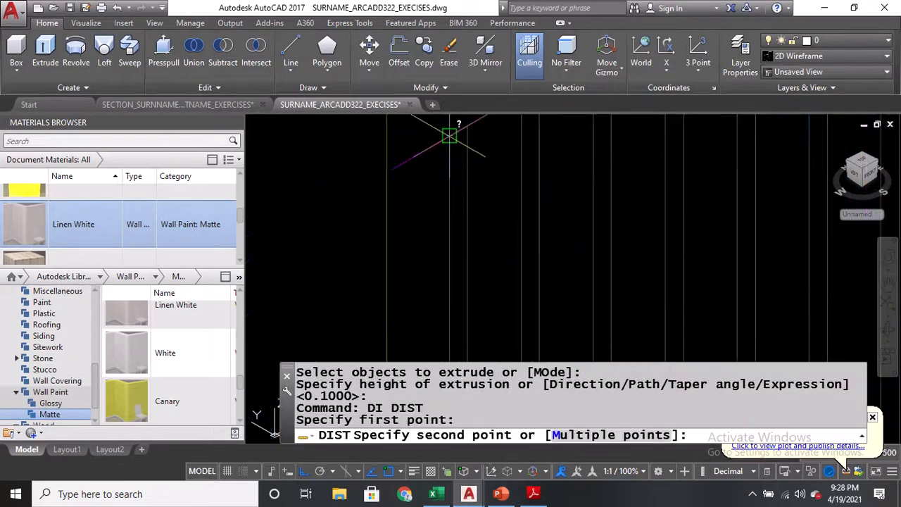
scroll(451, 139, "down", 5)
scroll(451, 337, "up", 5)
left_click(435, 352)
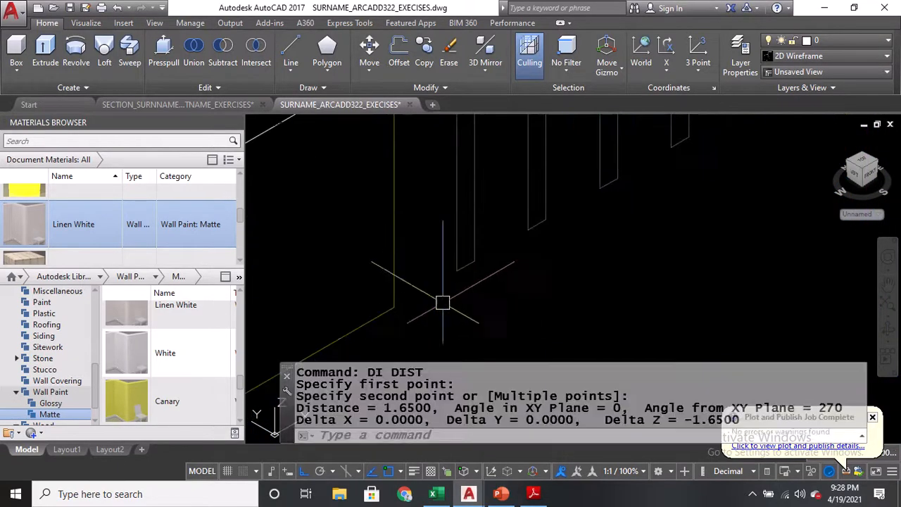
left_click_drag(384, 411, 420, 397)
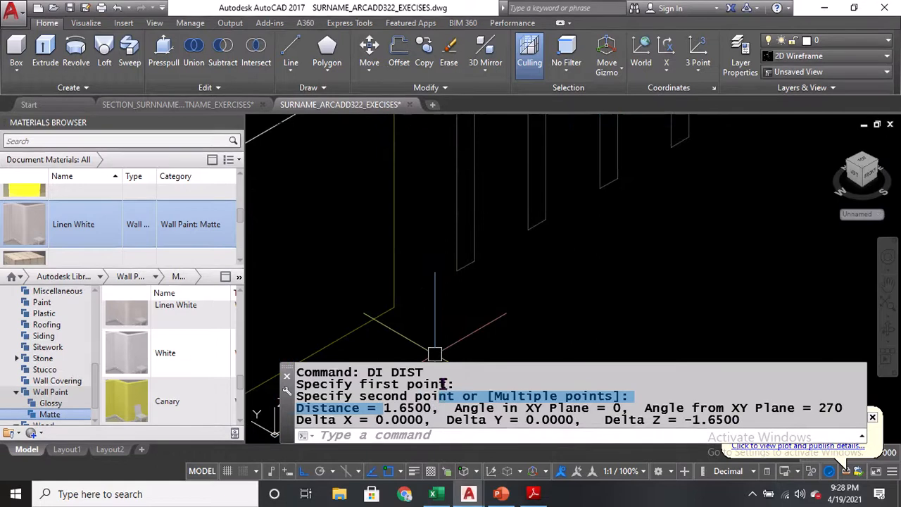
Extrude the seven small plan squares between the second column and the frame post up to the underside of the frame's beam
scroll(465, 278, "down", 8)
scroll(414, 278, "up", 5)
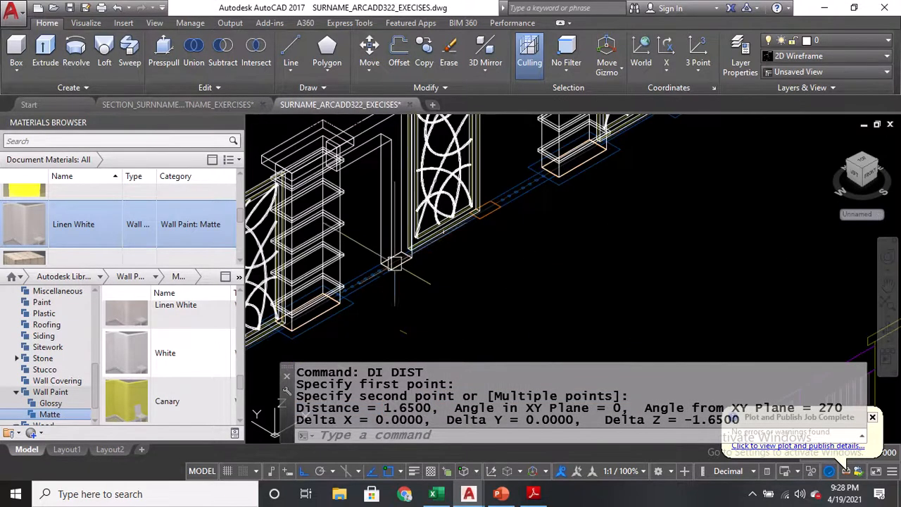
left_click(49, 56)
scroll(399, 261, "up", 5)
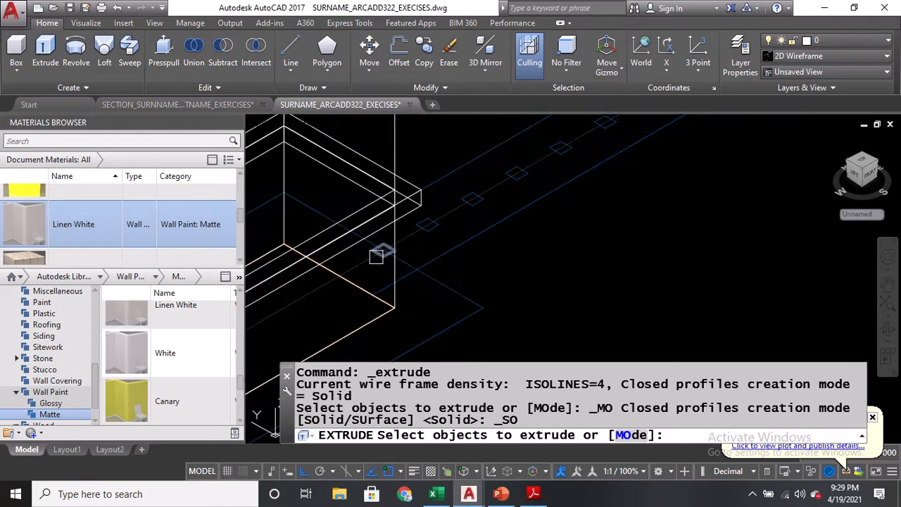
left_click(382, 252)
left_click(428, 226)
left_click(474, 202)
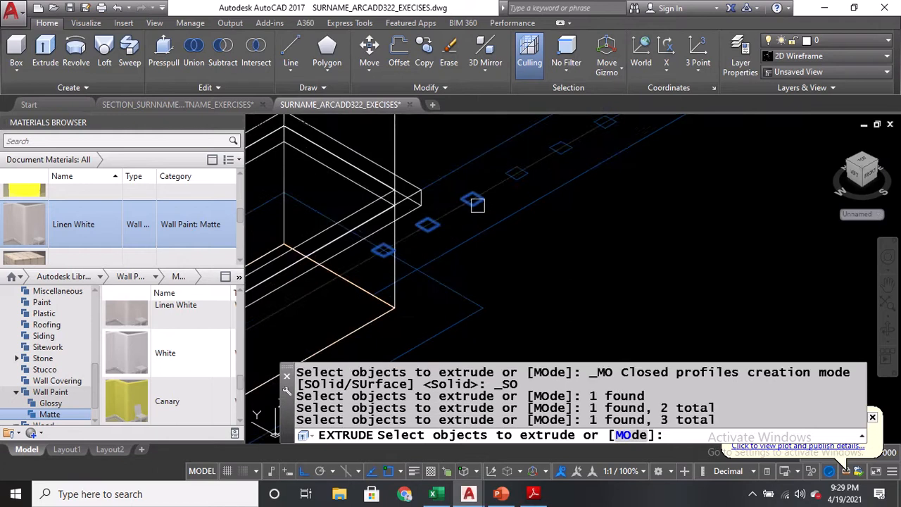
left_click(514, 180)
middle_click_drag(543, 177, 457, 290)
left_click(483, 258)
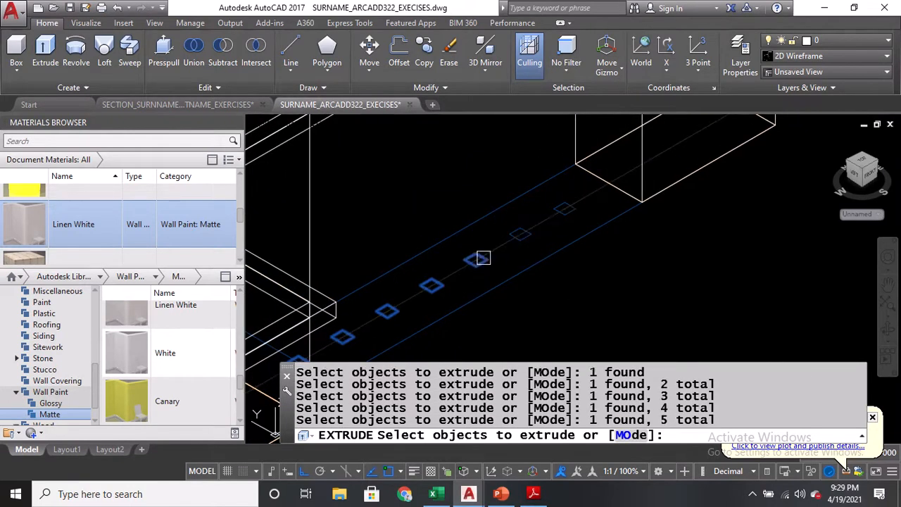
left_click(574, 214)
scroll(505, 252, "down", 2)
key("Return")
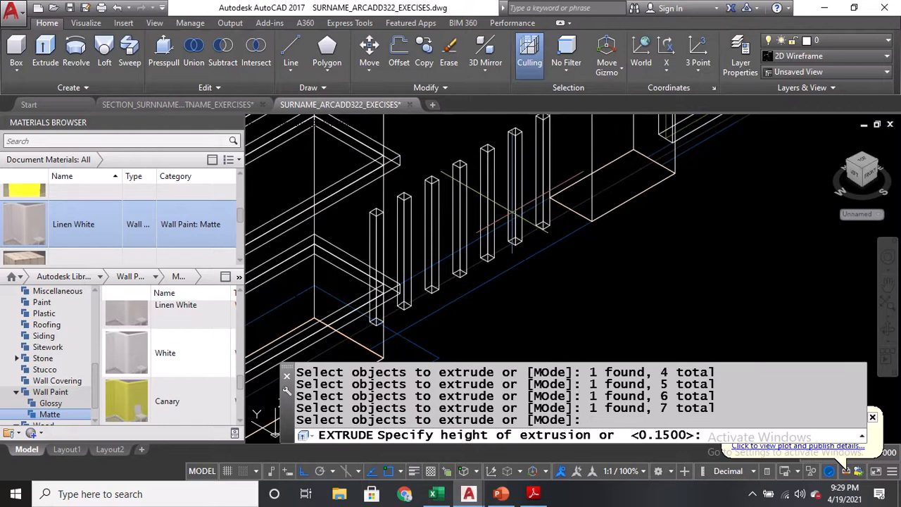
middle_click_drag(515, 162, 508, 273)
scroll(505, 271, "down", 4)
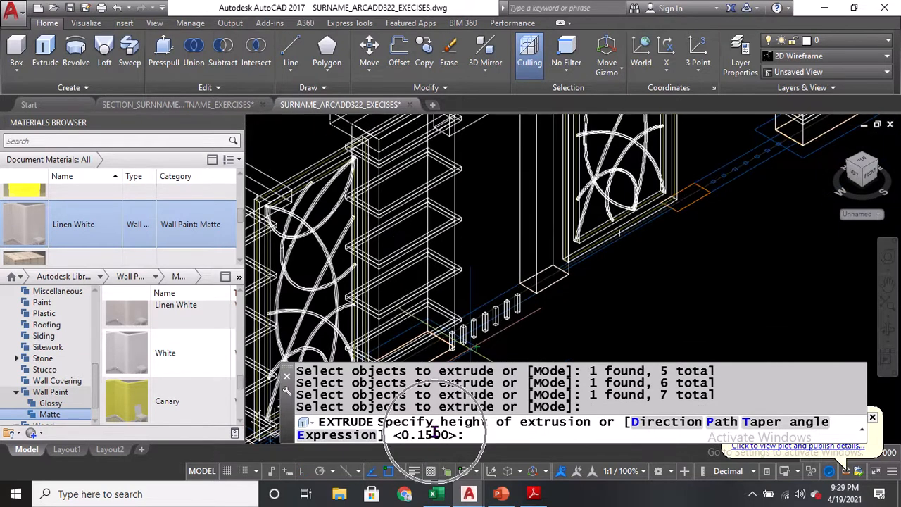
scroll(479, 200, "up", 5)
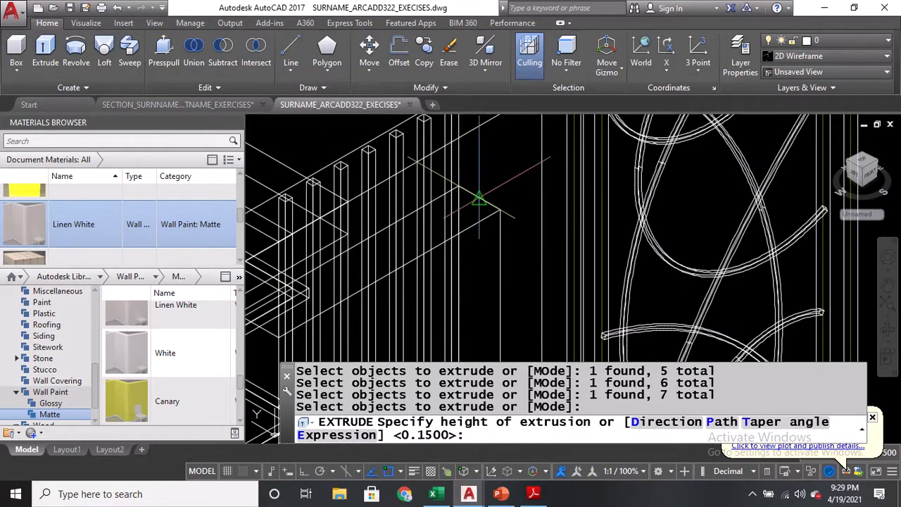
left_click(479, 200)
scroll(475, 196, "down", 5)
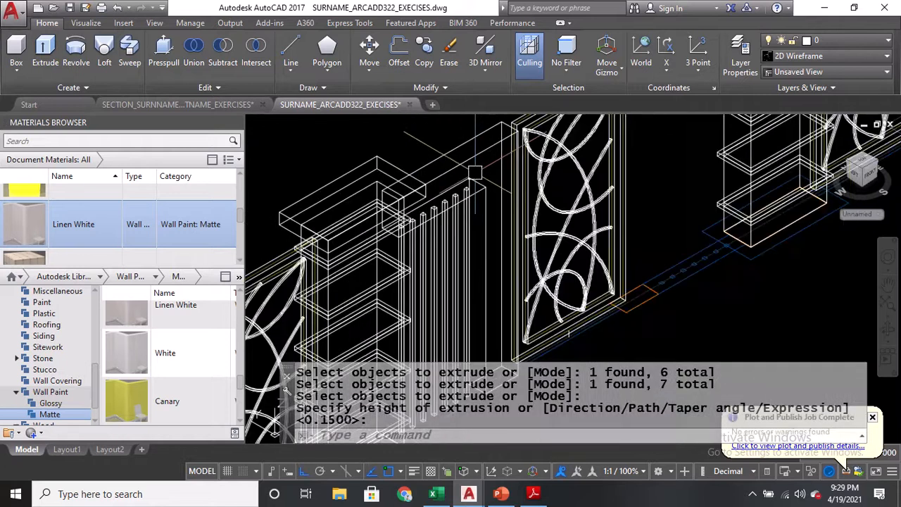
Set the visual style to Realistic to check the new frame and vertical bars
middle_click_drag(499, 320, 468, 186)
scroll(436, 274, "up", 3)
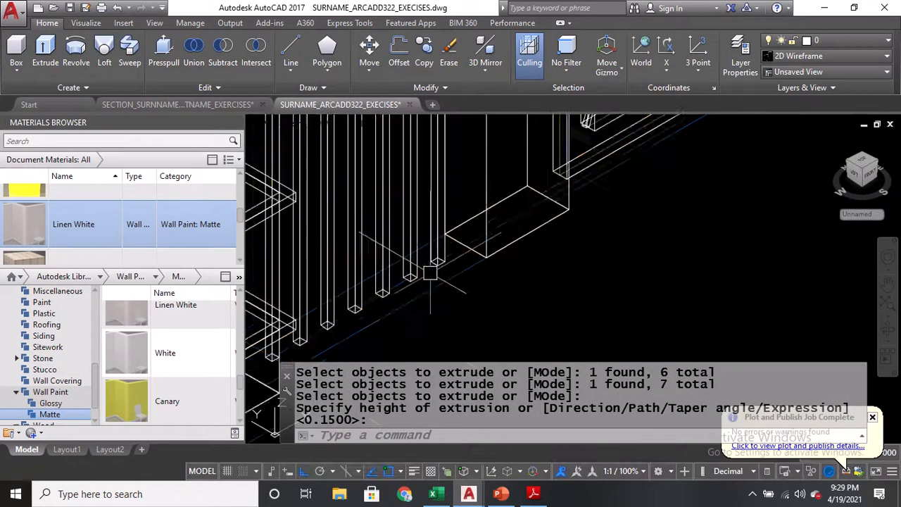
scroll(437, 294, "down", 6)
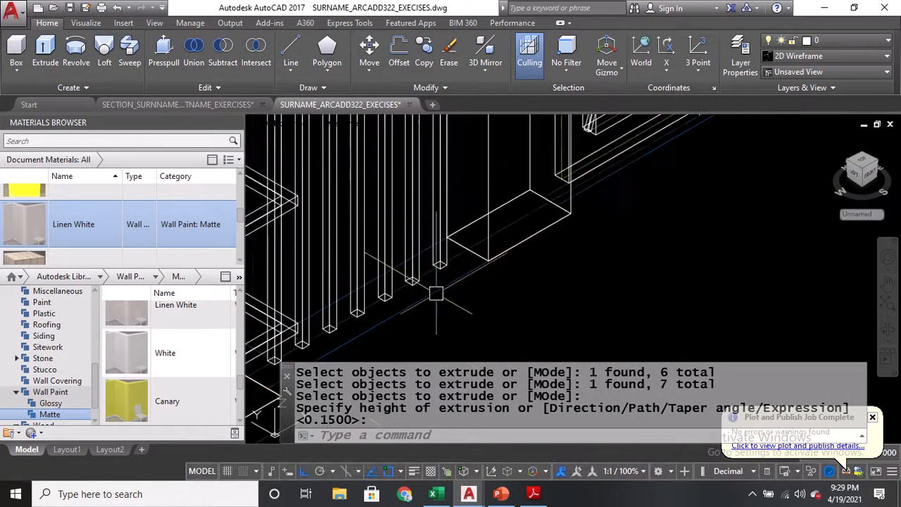
middle_click_drag(442, 175, 446, 327)
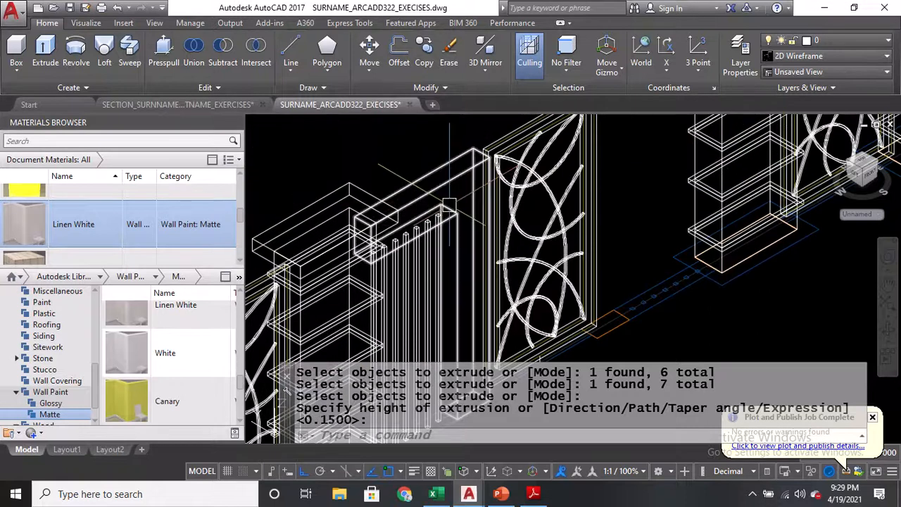
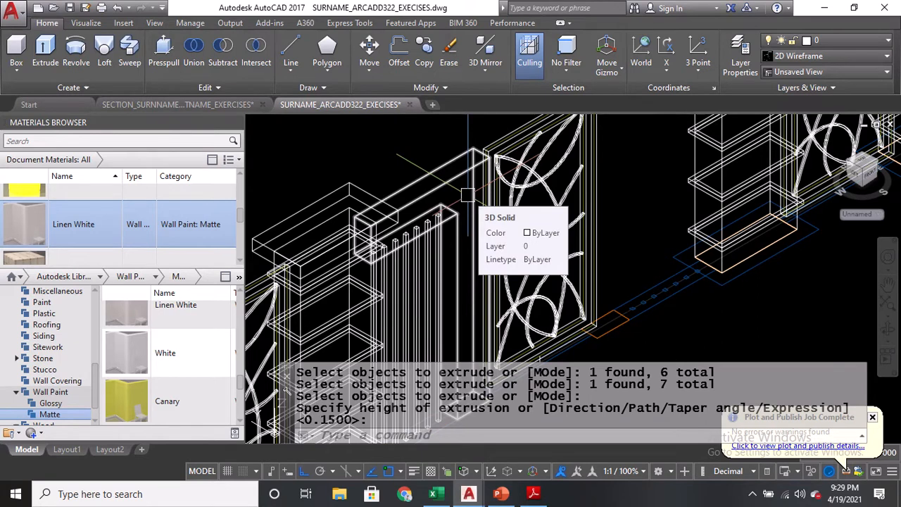
scroll(470, 195, "down", 2)
middle_click_drag(488, 331, 459, 268)
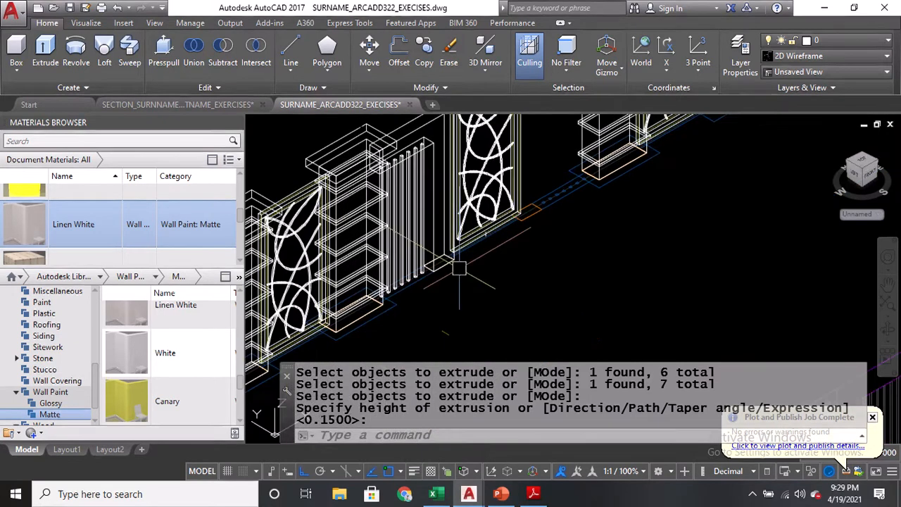
key("Return")
type("vs")
key("Return")
type("r")
key("Return")
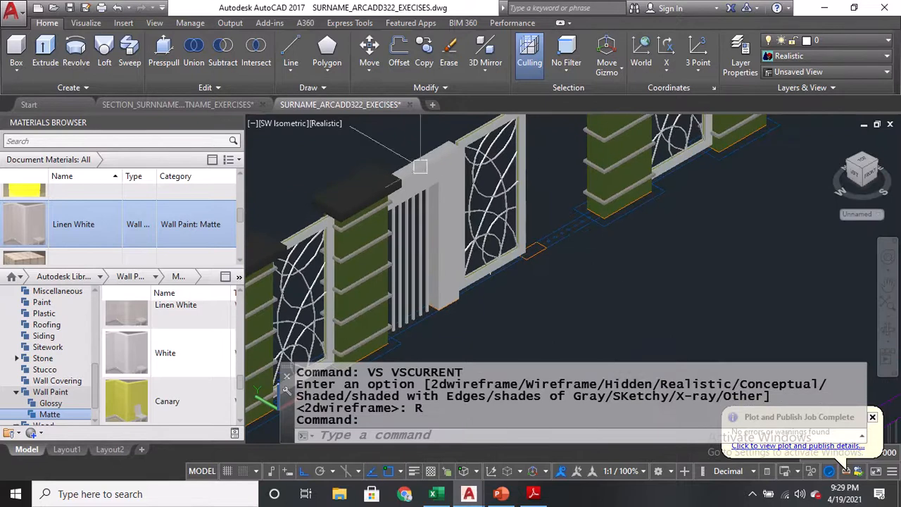
scroll(610, 276, "down", 2)
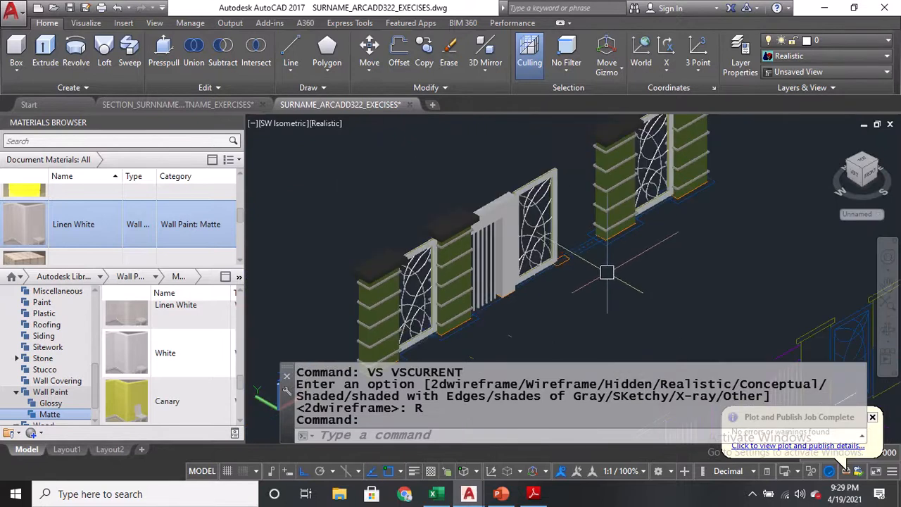
scroll(507, 312, "up", 3)
middle_click_drag(517, 295, 515, 305)
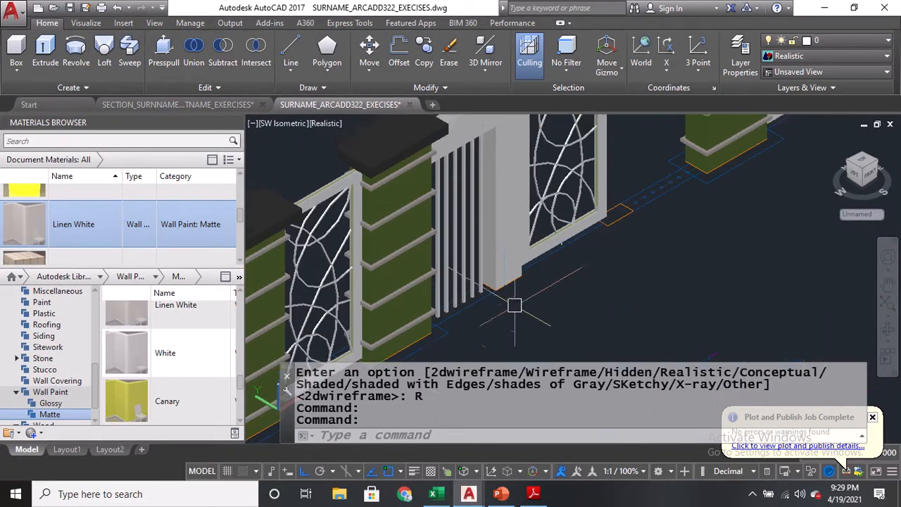
scroll(515, 305, "down", 4)
type("MA")
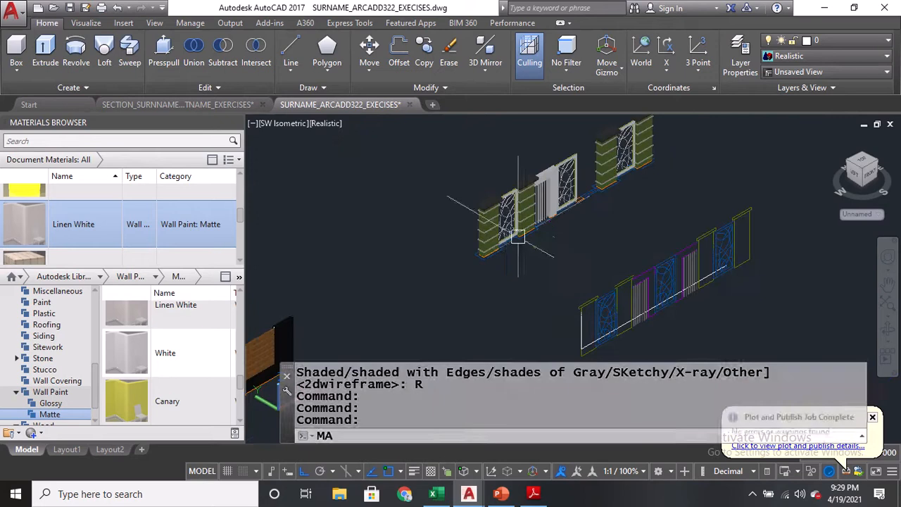
key("Return")
scroll(431, 232, "up", 6)
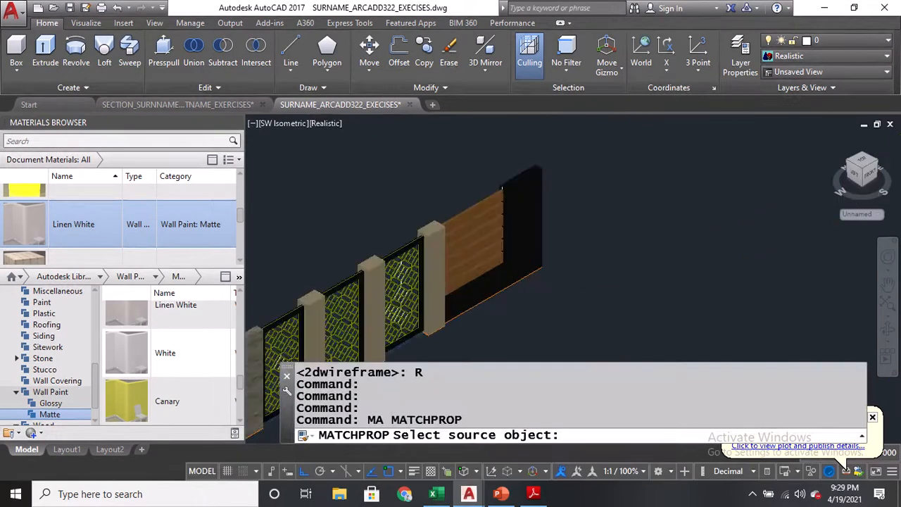
left_click(443, 155)
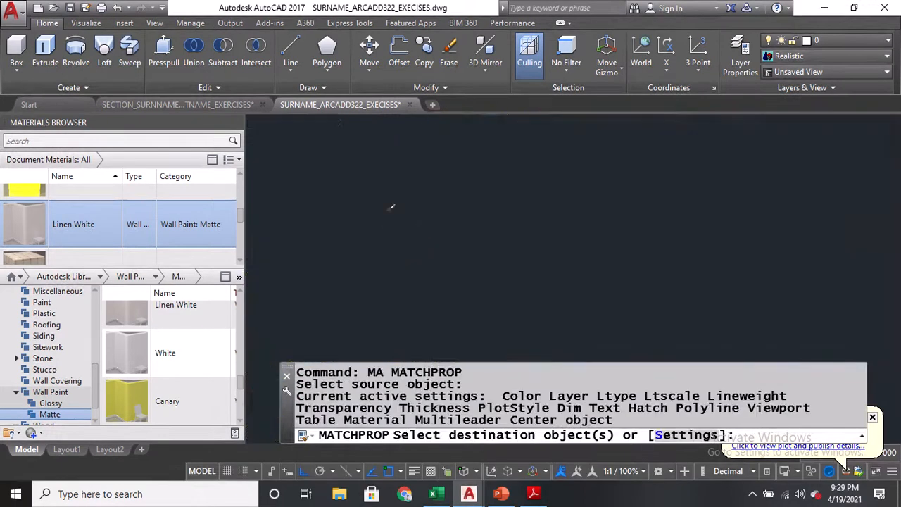
scroll(541, 225, "down", 5)
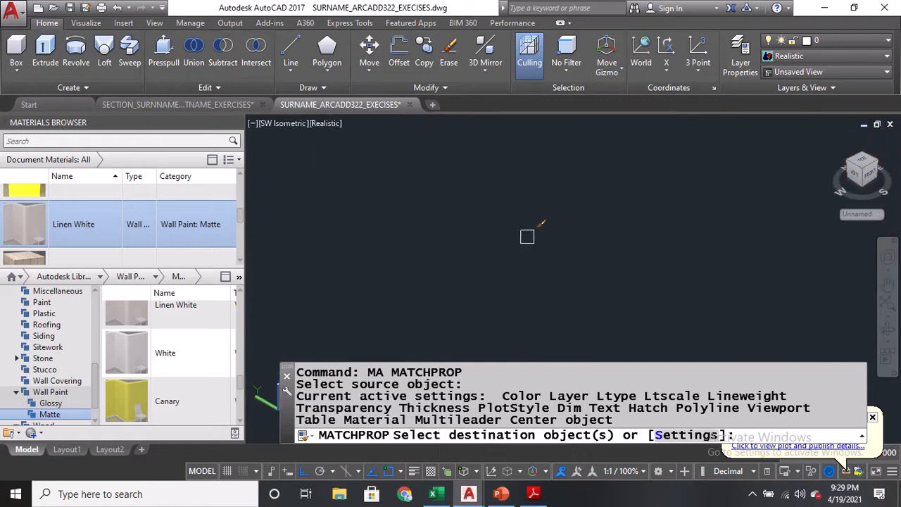
key("Escape")
type("W")
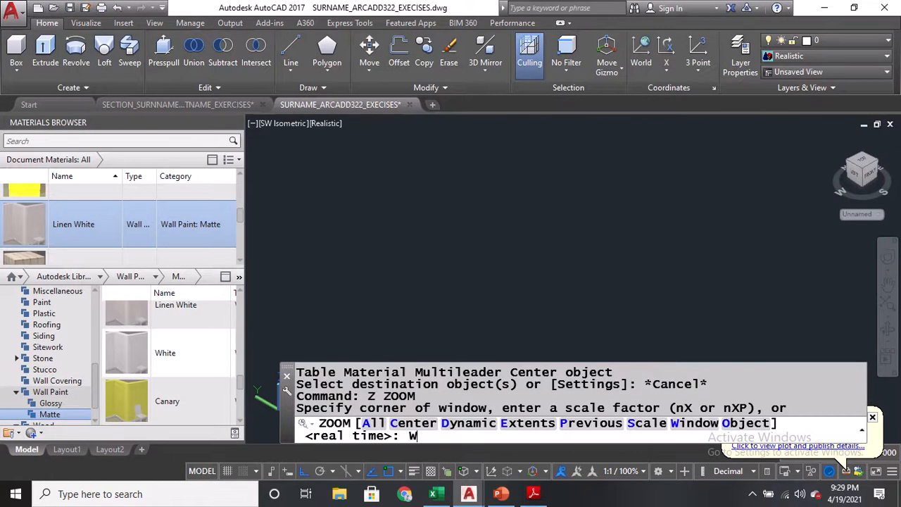
key("Return")
key("Escape")
type("Z")
key("Return")
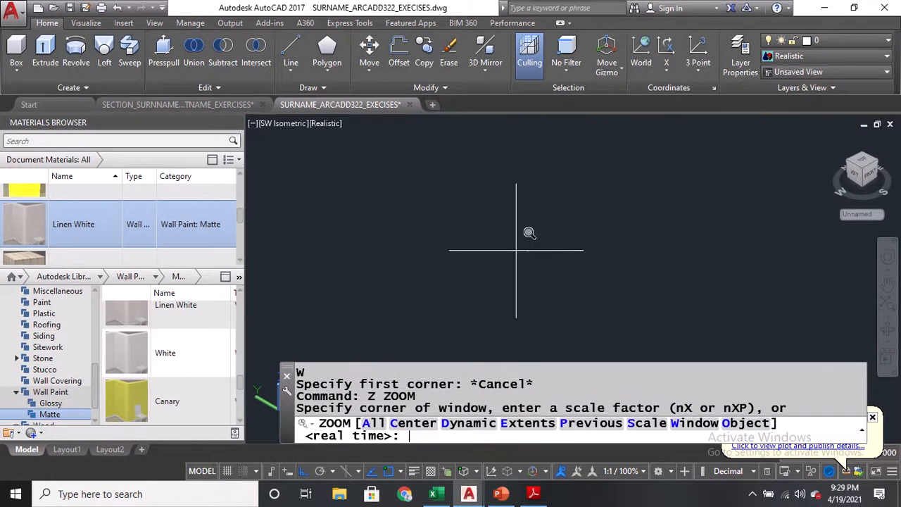
type("E")
key("Return")
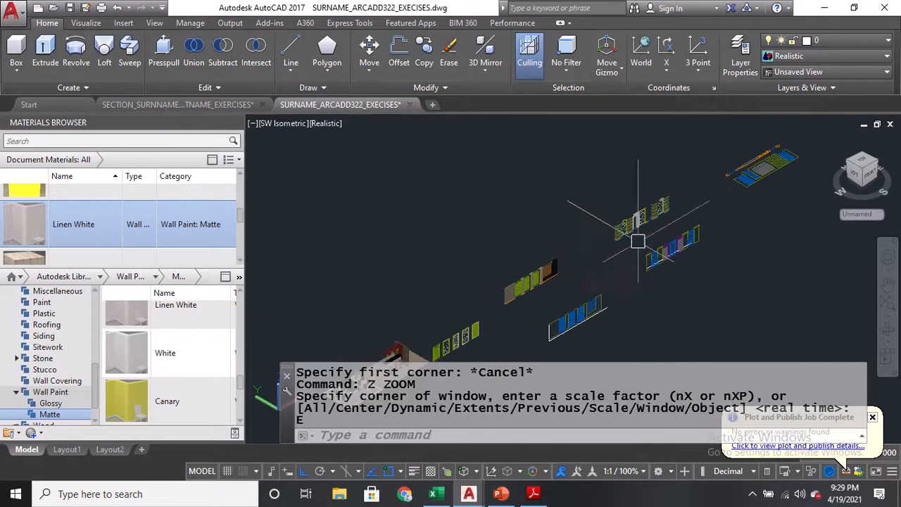
Match the properties of the neighbouring fence's black grille frame onto the six vertical bars nearest the L-shaped frame's post
scroll(547, 262, "up", 3)
type("MA")
key("Return")
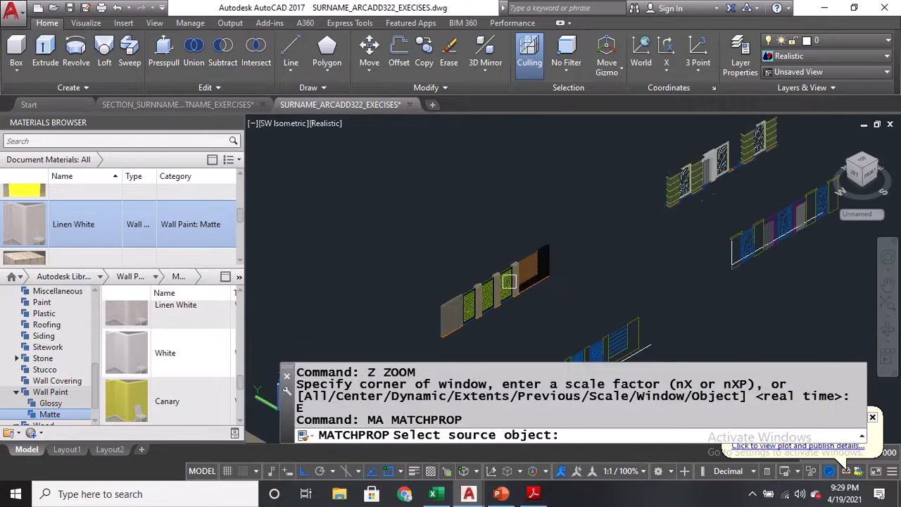
scroll(502, 254, "up", 5)
scroll(502, 254, "up", 4)
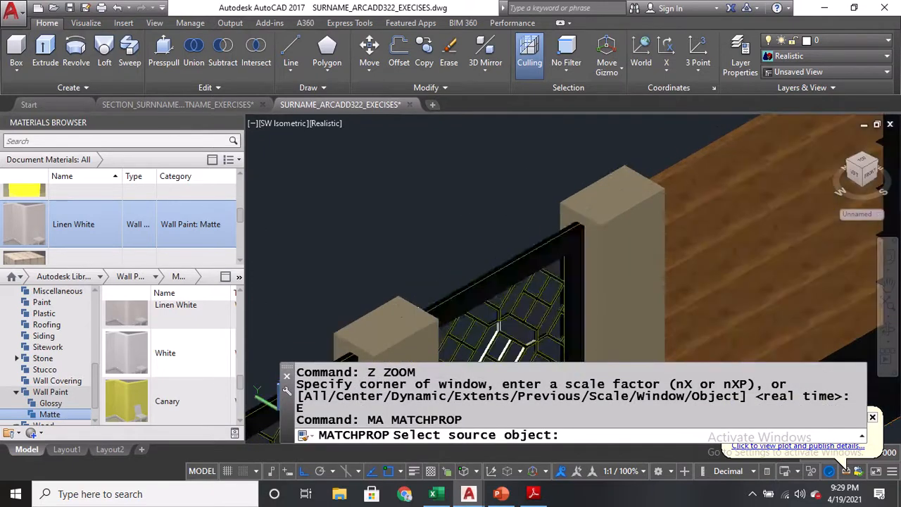
left_click(471, 280)
scroll(404, 278, "down", 10)
scroll(520, 227, "up", 2)
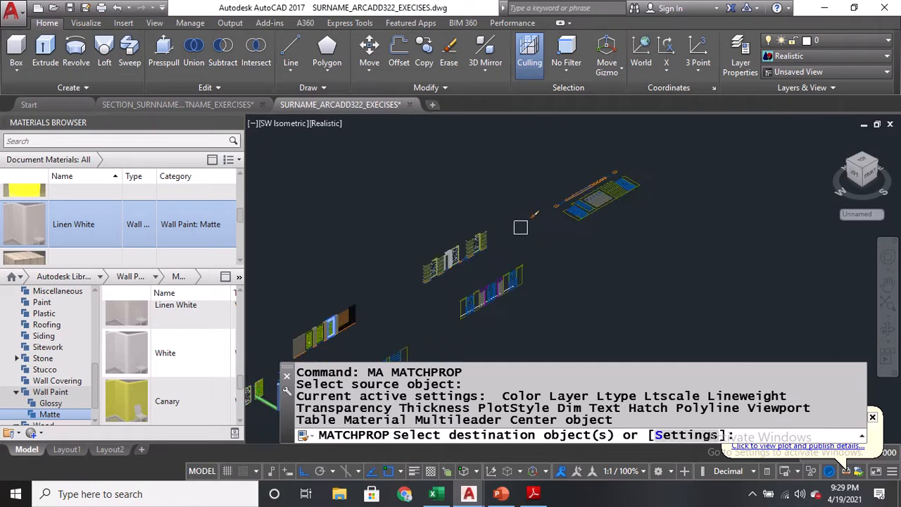
scroll(455, 255, "up", 5)
scroll(353, 315, "up", 5)
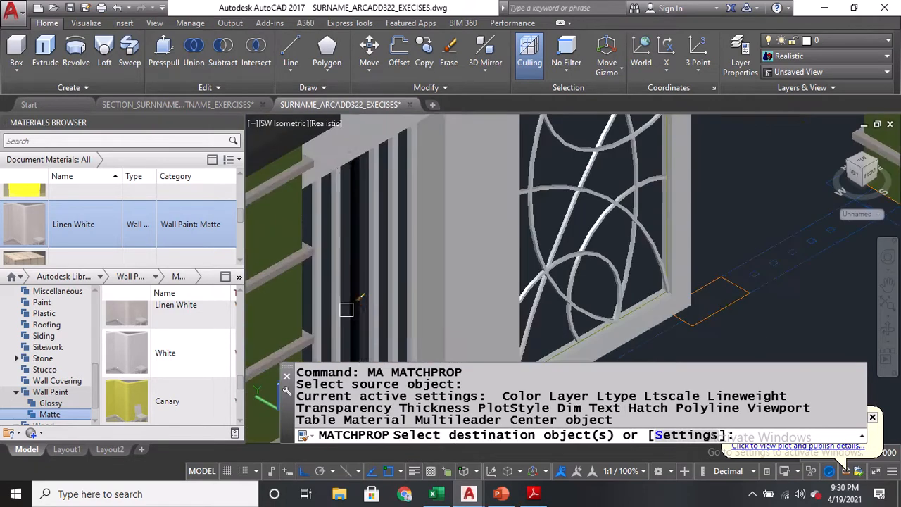
left_click(319, 295)
left_click(345, 290)
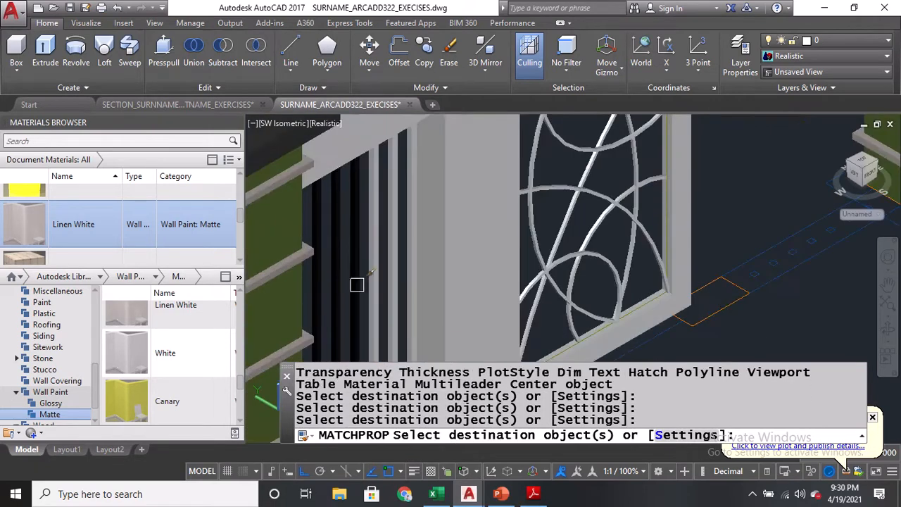
left_click(375, 276)
left_click(388, 274)
left_click(388, 274)
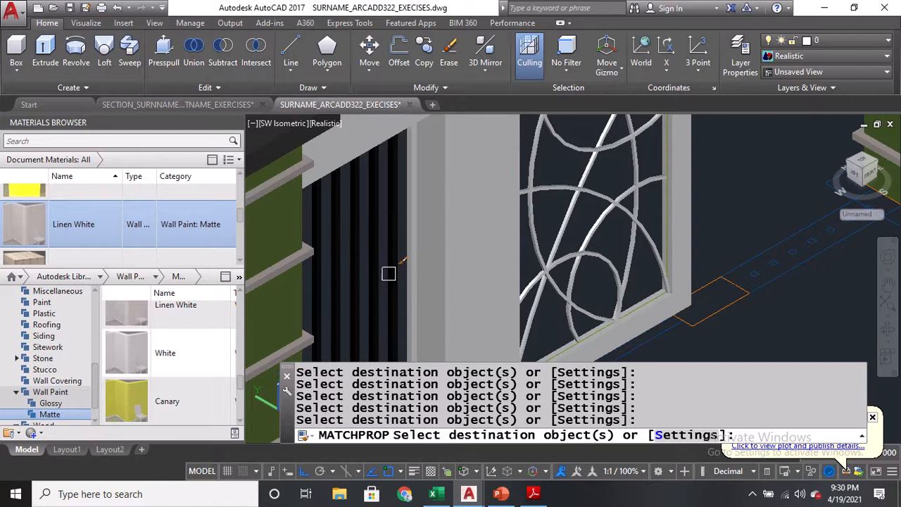
scroll(442, 175, "down", 5)
scroll(438, 248, "up", 5)
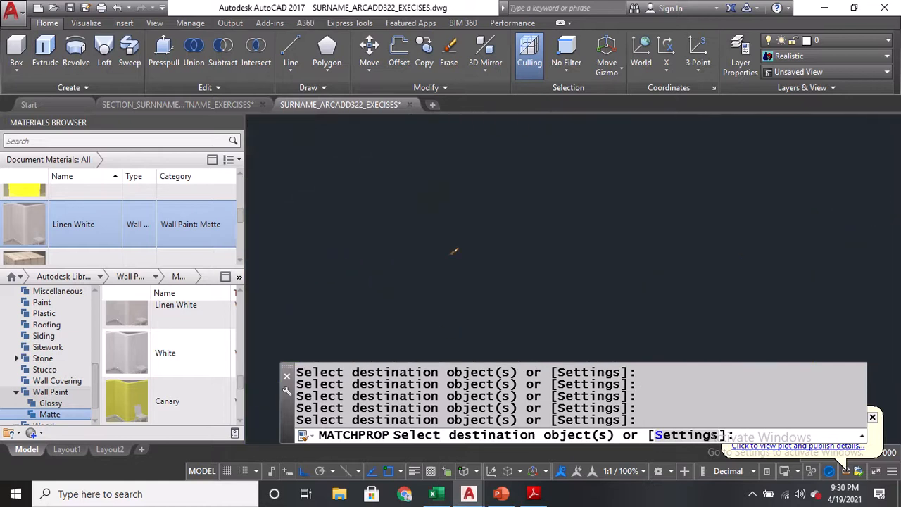
key("Return")
Examine the joint between the frame post and the middle curved-line grille panel, and compare it with the elevation
scroll(438, 248, "down", 5)
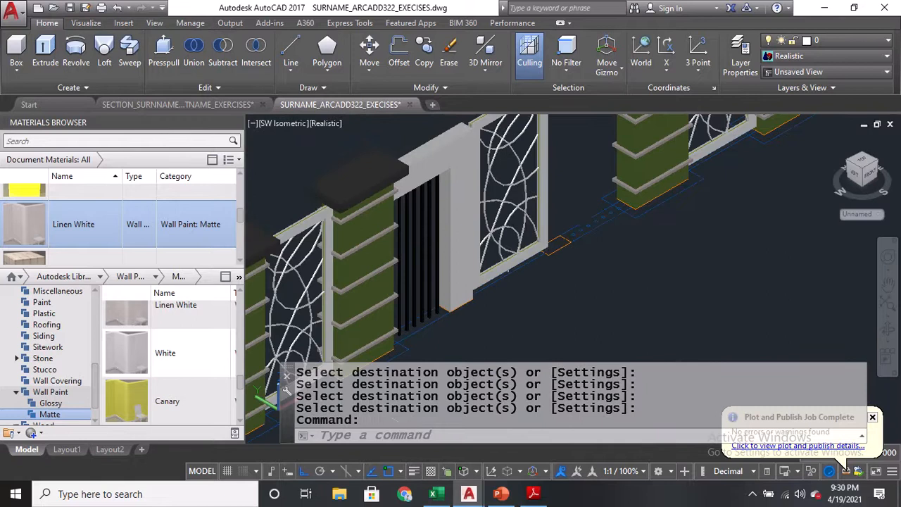
middle_click_drag(515, 307, 504, 317, "shift")
scroll(504, 316, "up", 3)
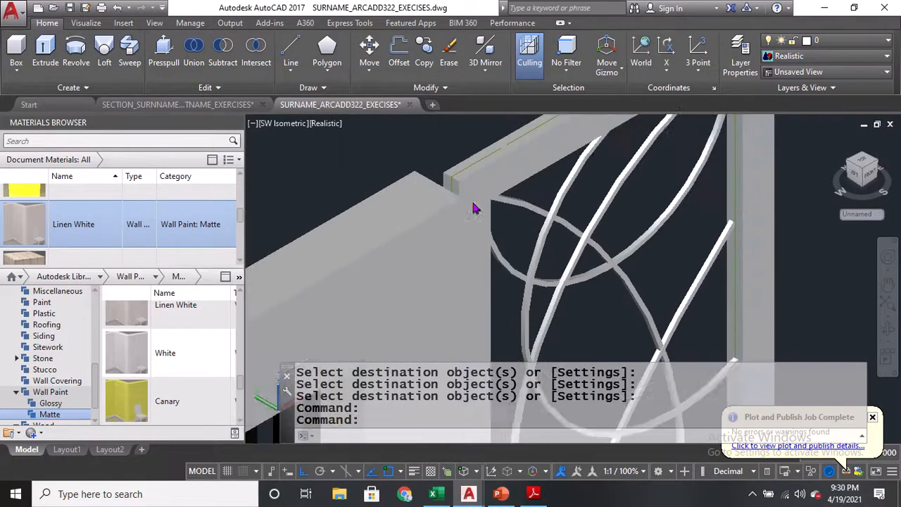
scroll(424, 181, "down", 6)
scroll(547, 298, "up", 6)
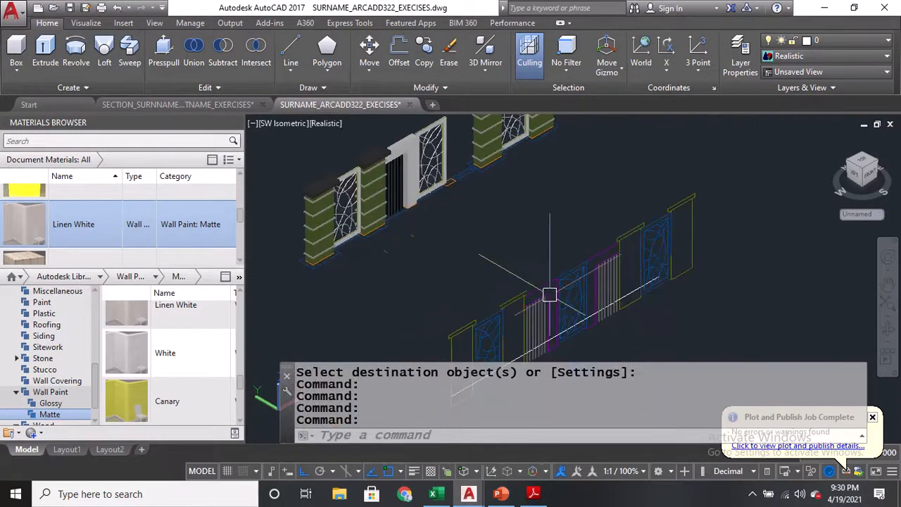
middle_click_drag(636, 250, 561, 205, "shift")
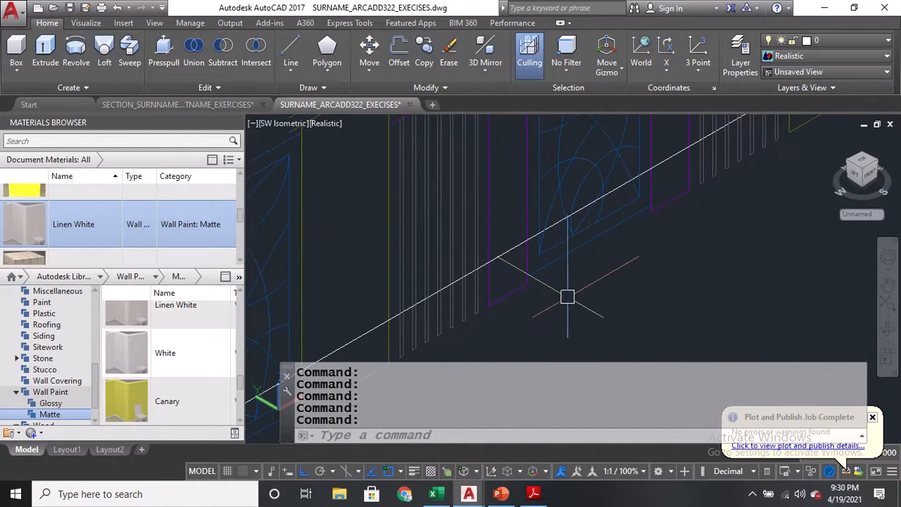
scroll(568, 297, "down", 5)
scroll(515, 226, "up", 6)
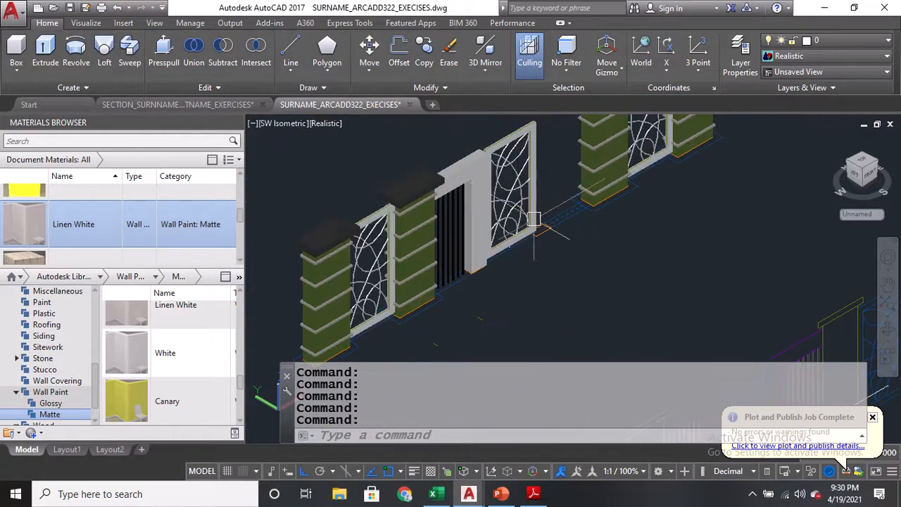
Switch to the Front view and check how the frame post, vertical bars and middle grille panel line up
left_click(282, 123)
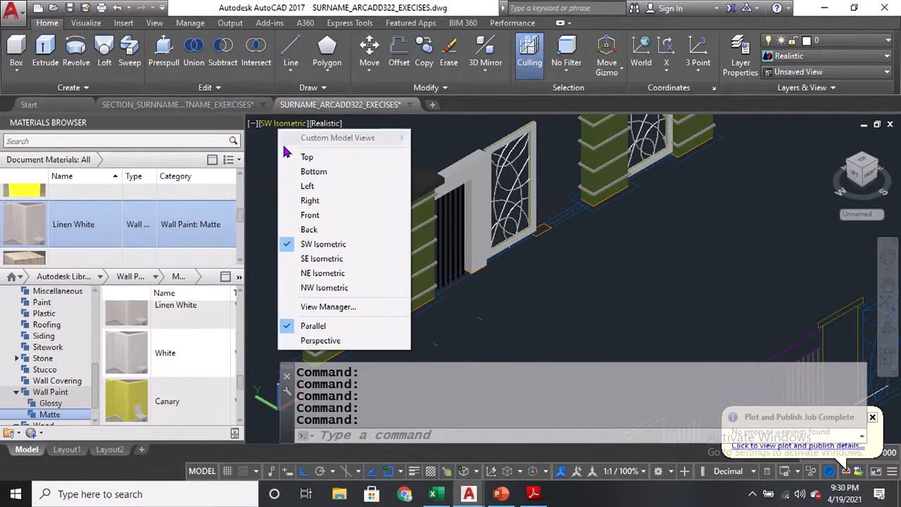
left_click(311, 215)
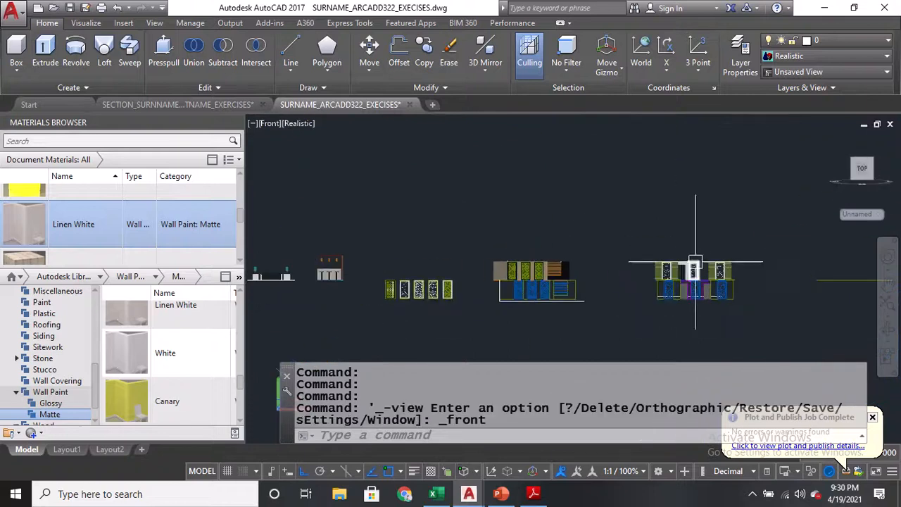
scroll(697, 277, "up", 6)
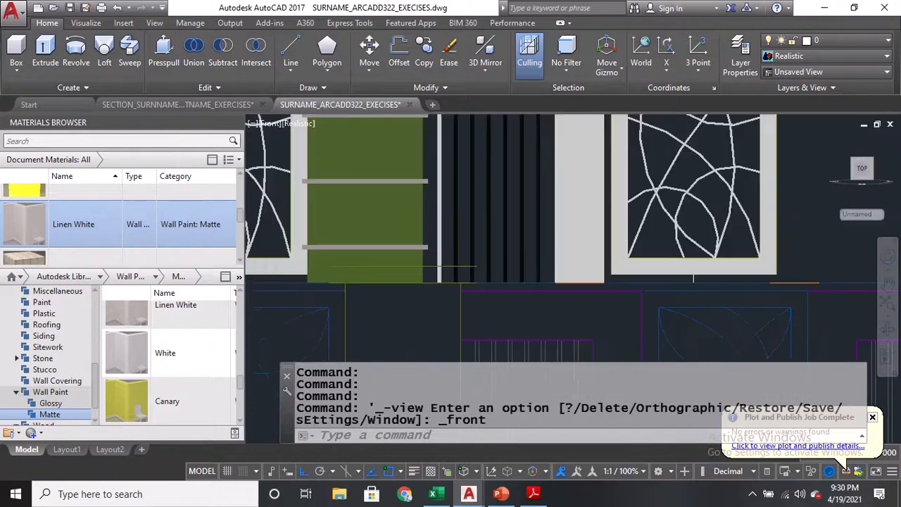
scroll(673, 227, "up", 6)
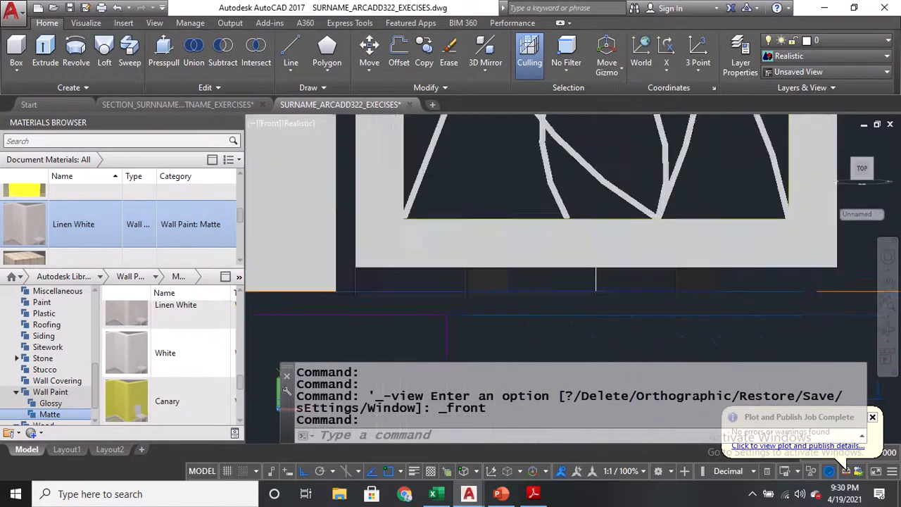
scroll(475, 284, "down", 5)
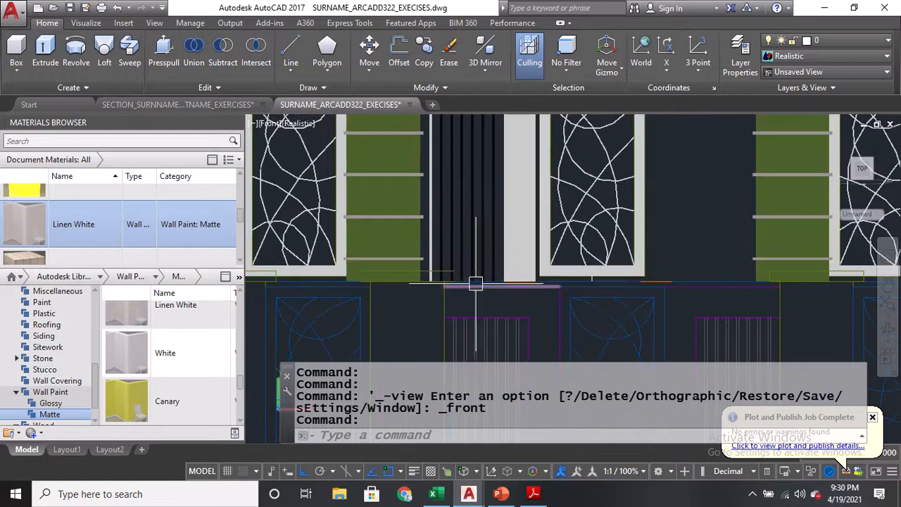
middle_click_drag(468, 285, 560, 247)
Switch the model to the SE Isometric view
key("Escape")
type("-V")
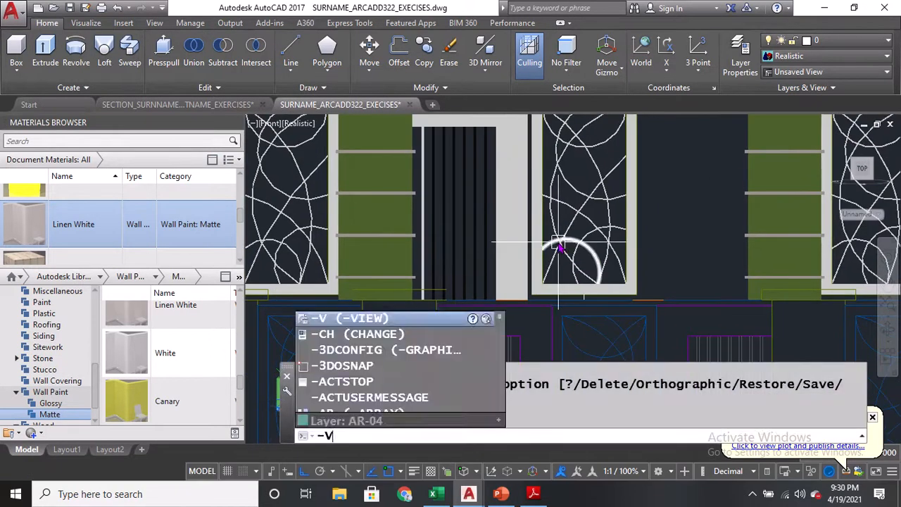
key("Return")
type("S")
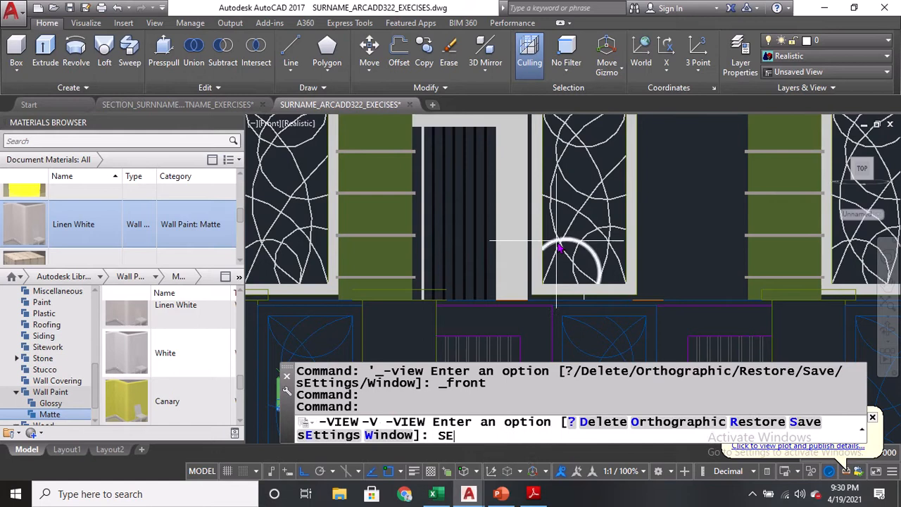
key("Return")
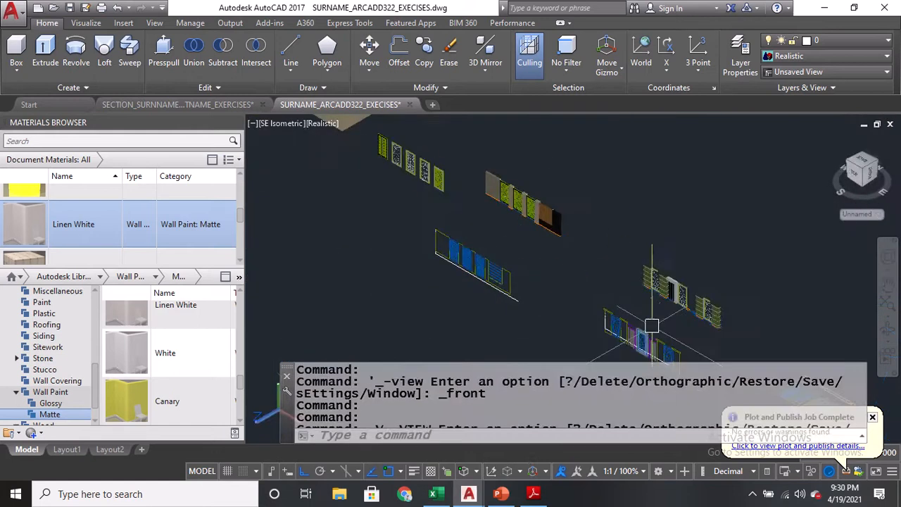
Move the middle curved-line grille panel with its surround from its top end flush against the side of the frame post
type("M")
key("Return")
left_click(669, 150)
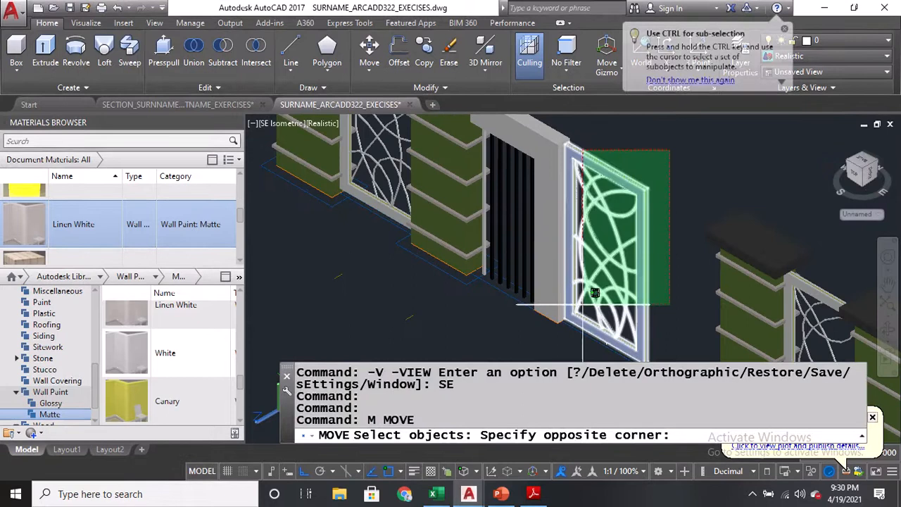
left_click(583, 304)
middle_click_drag(589, 303, 599, 207)
scroll(600, 209, "up", 4)
scroll(591, 190, "down", 5)
middle_click_drag(582, 169, 586, 309)
scroll(588, 241, "up", 10)
key("Return")
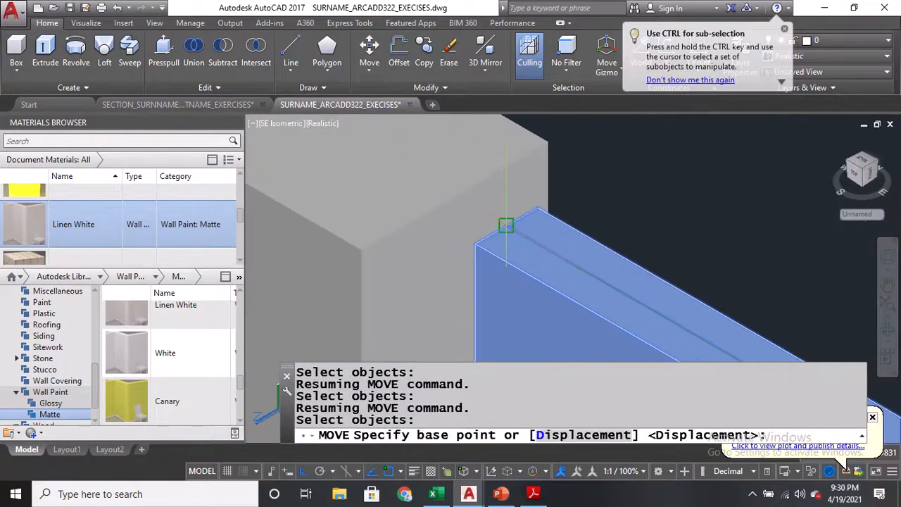
left_click(507, 225)
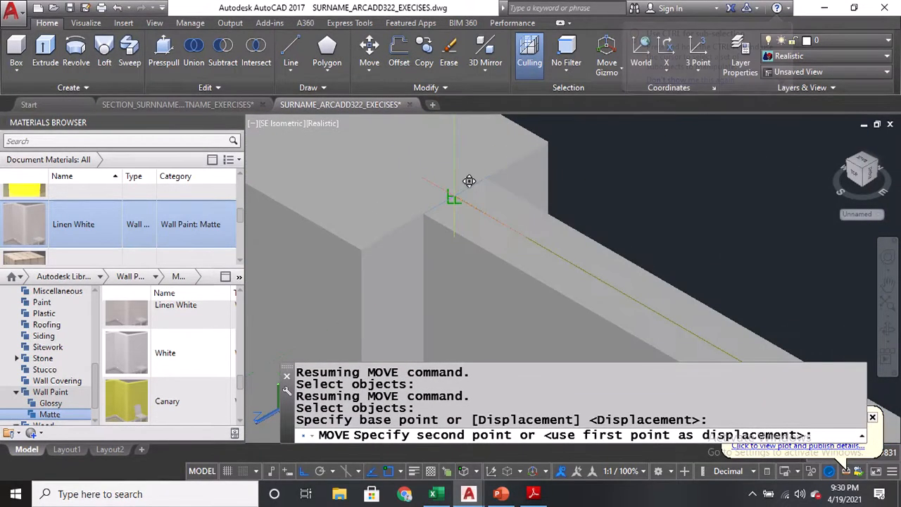
left_click(469, 188)
scroll(493, 176, "down", 8)
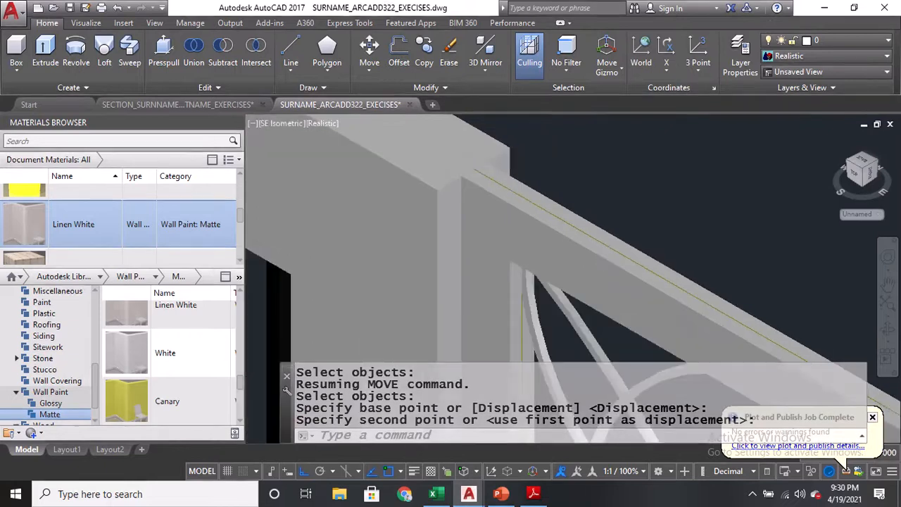
left_click(552, 299)
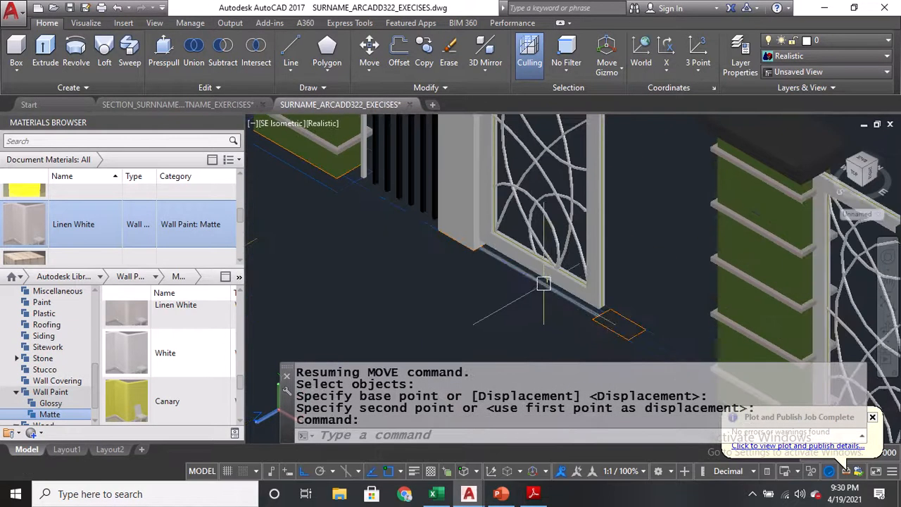
scroll(543, 284, "down", 5)
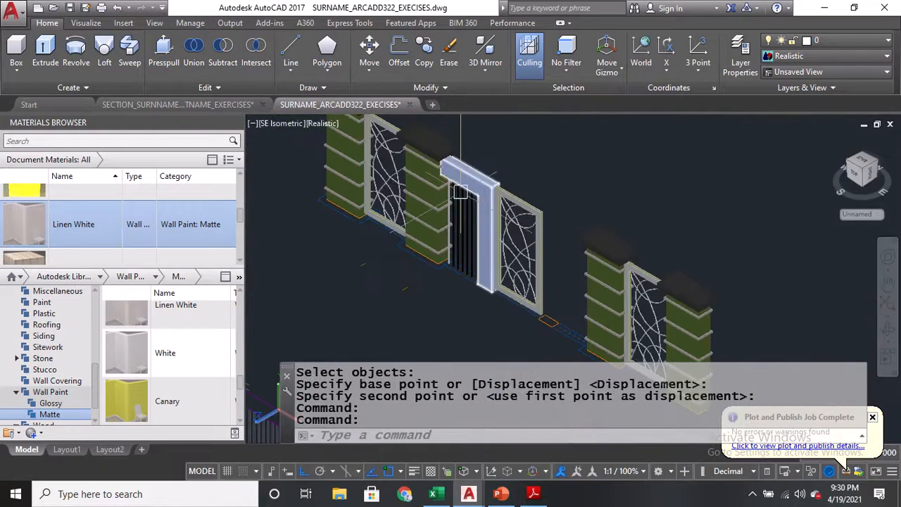
Assign the matte wall paint material Light Steel Blue to the L-shaped frame between the column and the middle grille panel
scroll(461, 190, "up", 4)
left_click(471, 180)
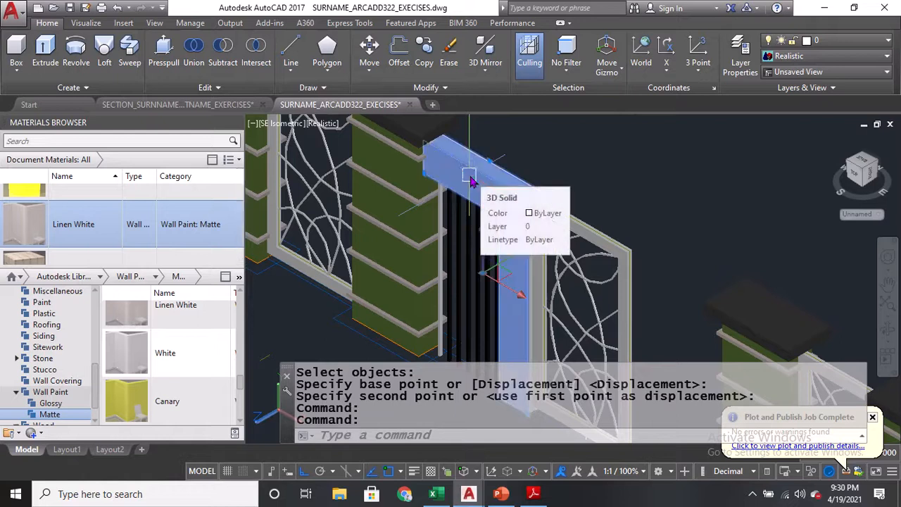
scroll(158, 360, "down", 5)
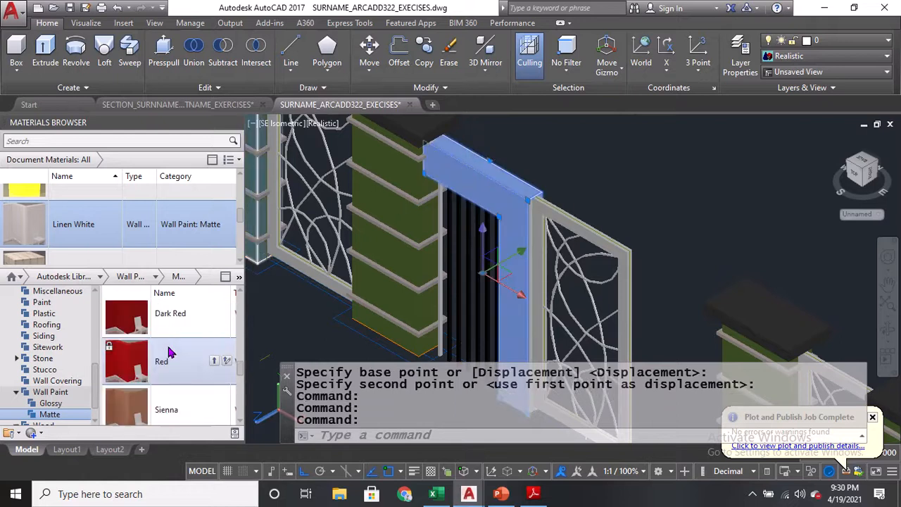
scroll(169, 345, "up", 1)
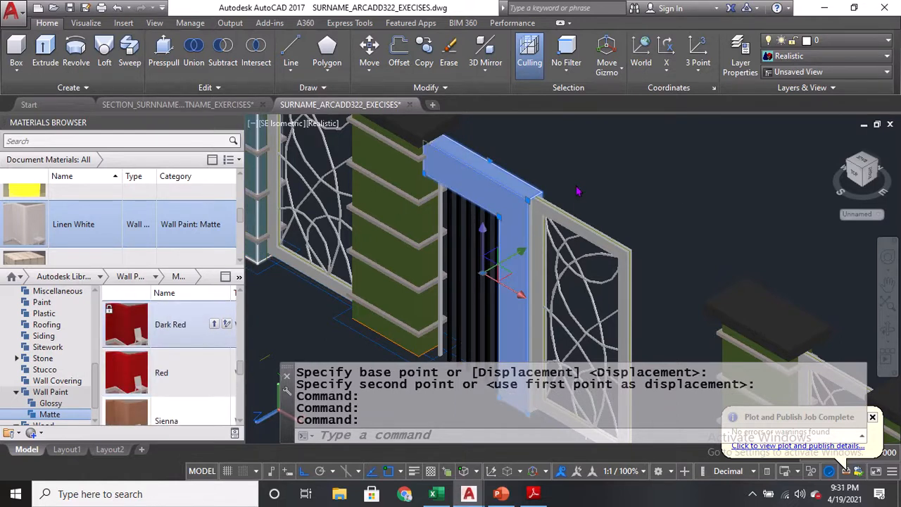
scroll(203, 360, "down", 2)
scroll(202, 363, "up", 8)
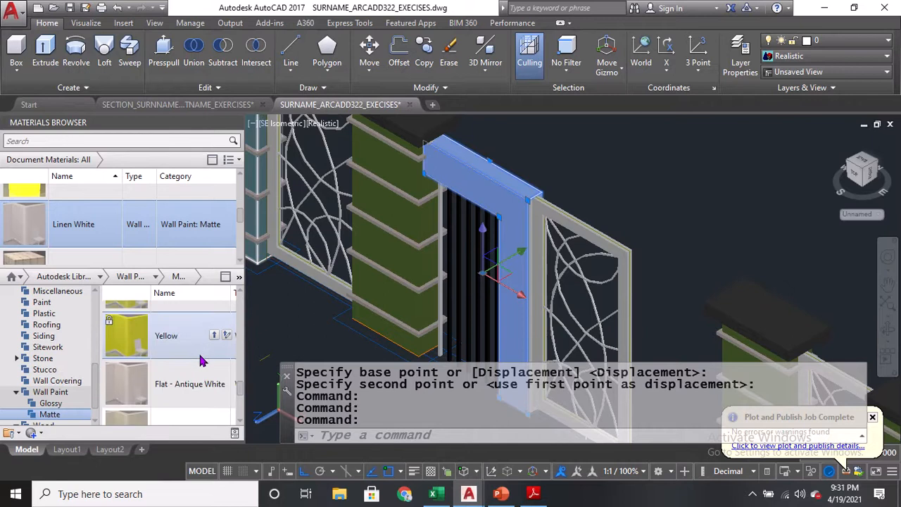
scroll(210, 372, "down", 6)
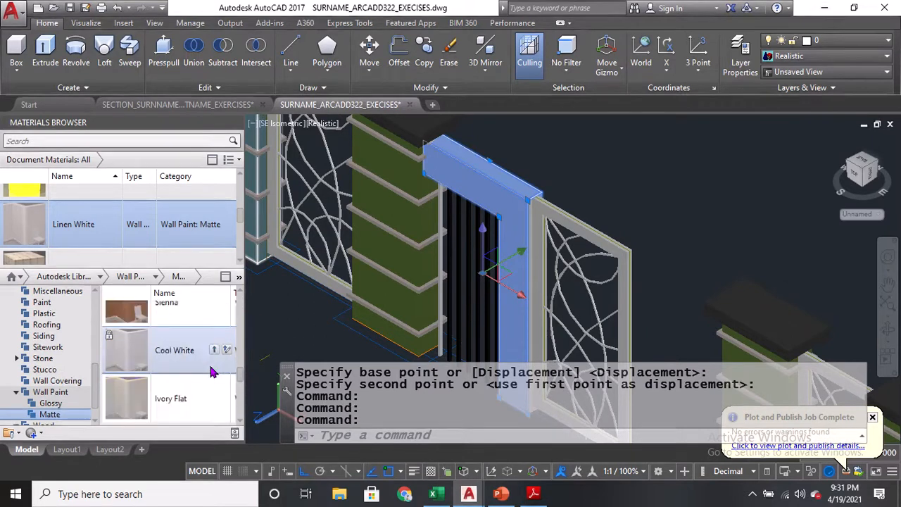
scroll(210, 372, "up", 5)
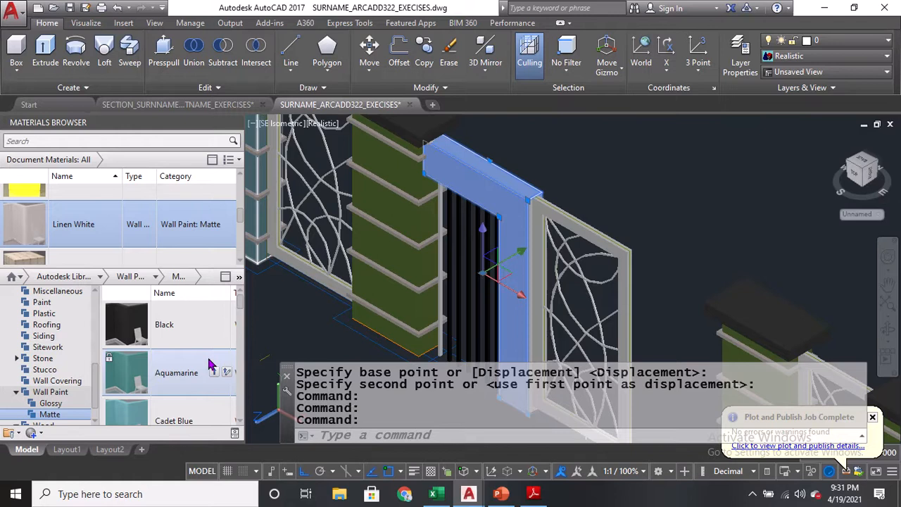
scroll(209, 348, "down", 2)
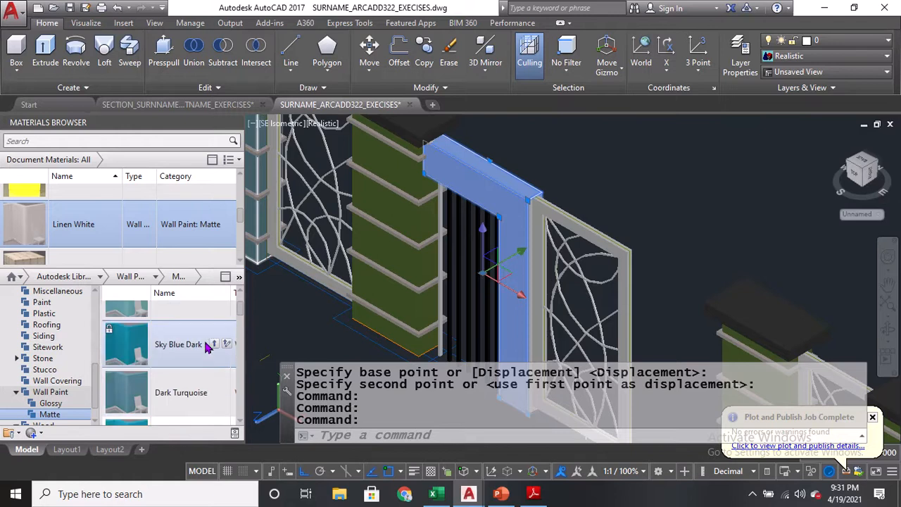
scroll(204, 352, "down", 2)
scroll(199, 358, "down", 2)
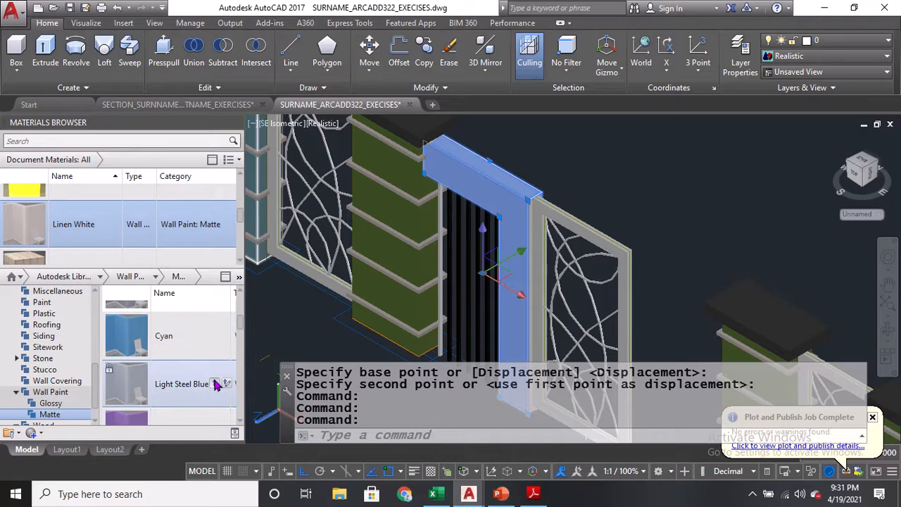
left_click(217, 384)
key("Escape")
scroll(563, 222, "down", 3)
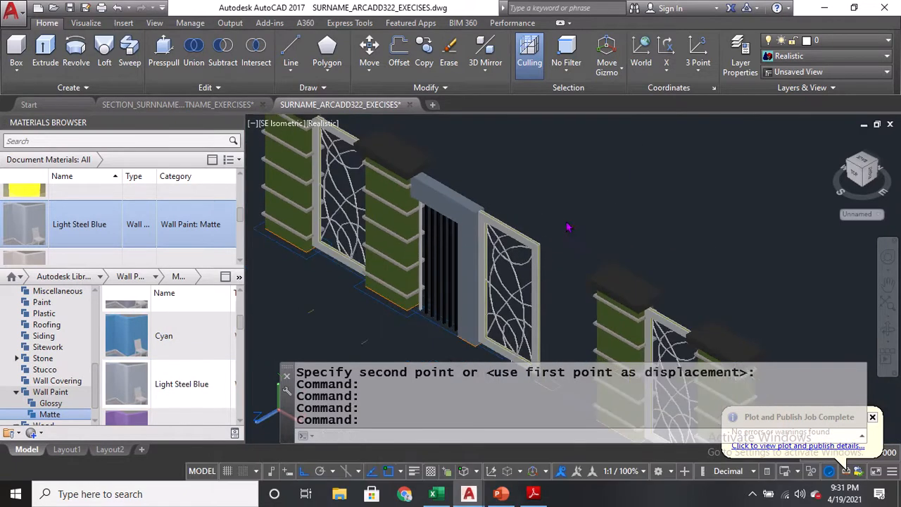
Set the visual style to 2D Wireframe and switch to the Top view
key("Escape")
type("VS")
key("Return")
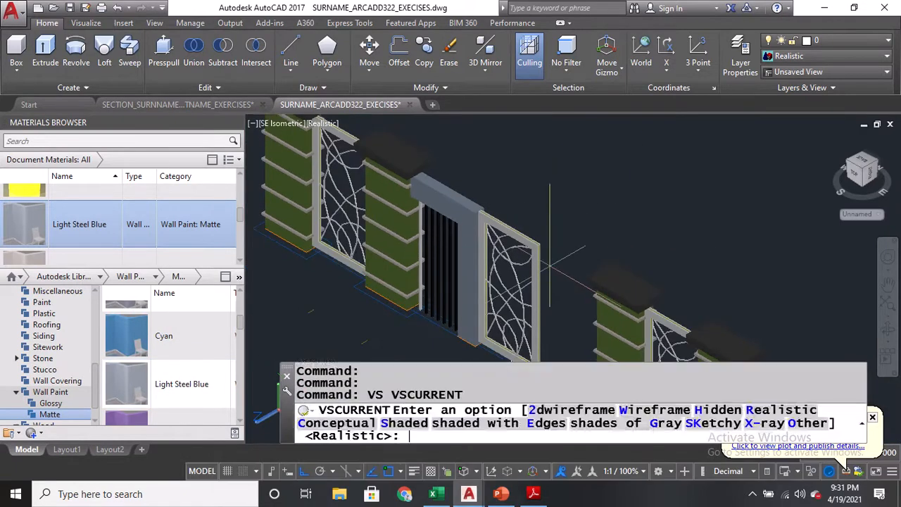
type("2")
key("Return")
type("-V")
key("Return")
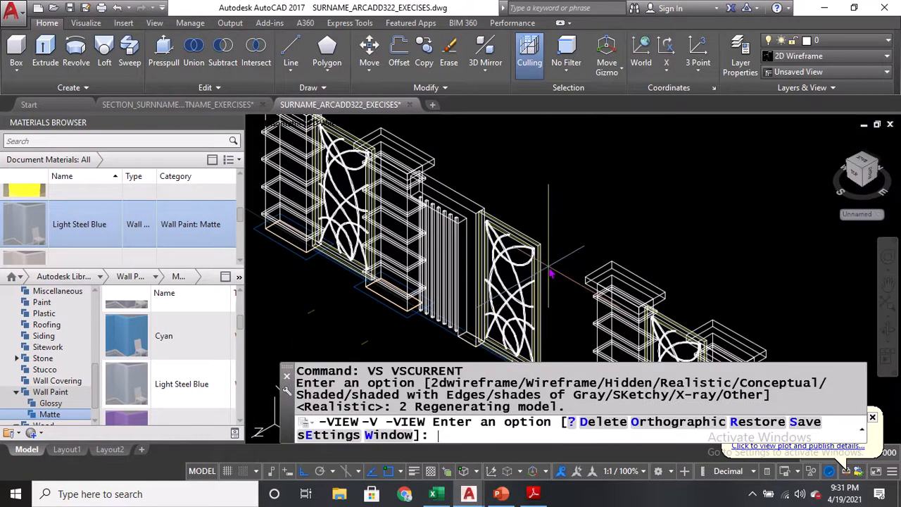
key("Return")
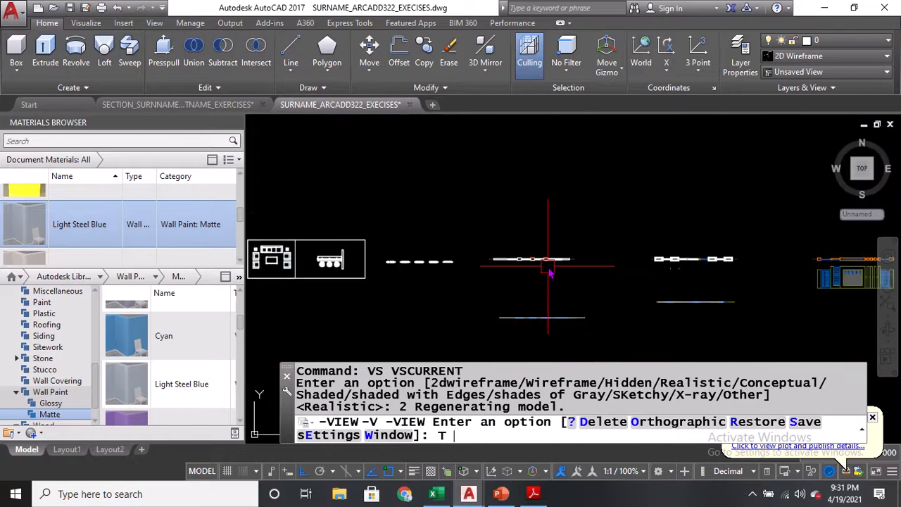
Mirror the L-shaped frame and its seven vertical bars about a vertical line through the middle grille panel's midpoint, keeping the originals
scroll(537, 256, "up", 5)
middle_click_drag(740, 261, 313, 283)
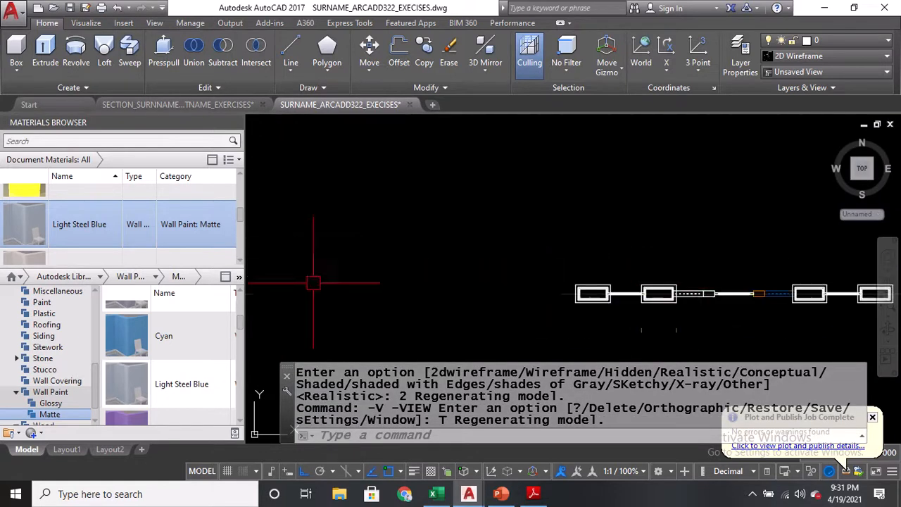
scroll(760, 294, "up", 5)
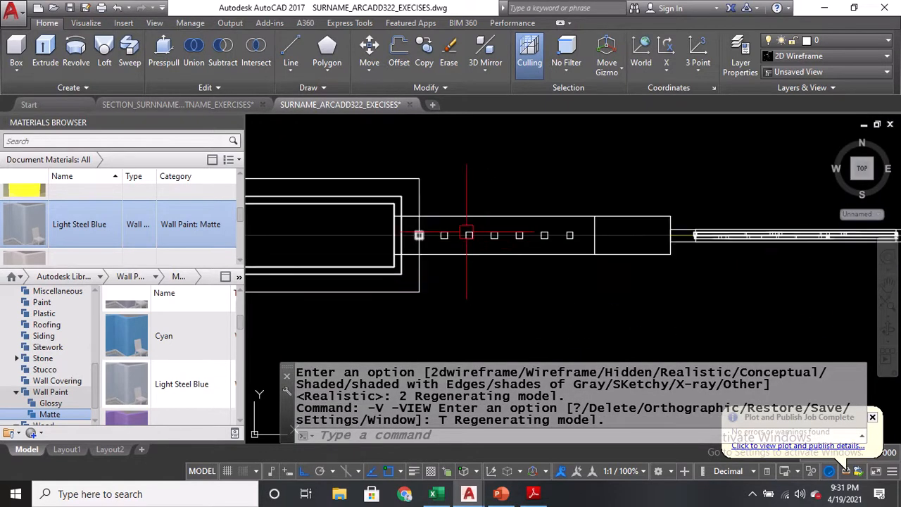
type("MI")
key("Return")
left_click(574, 235)
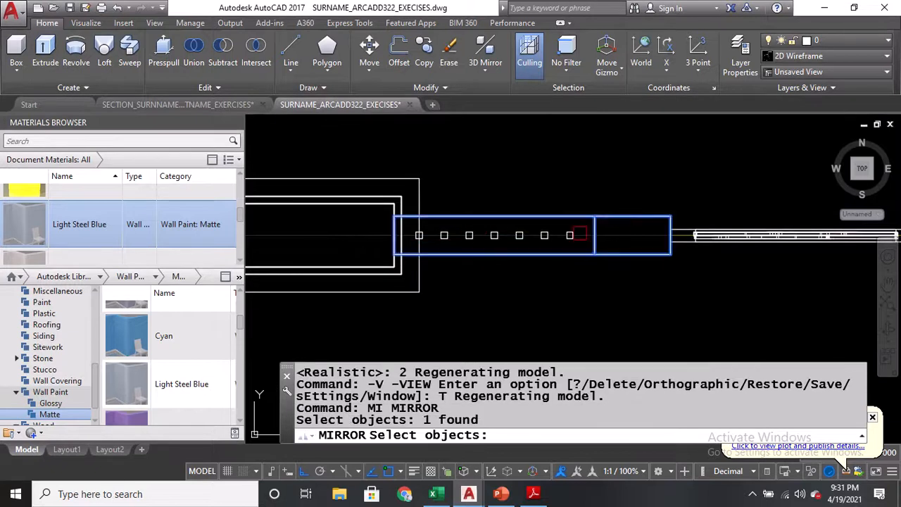
scroll(574, 233, "up", 4)
left_click(513, 233)
left_click(450, 233)
left_click(385, 233)
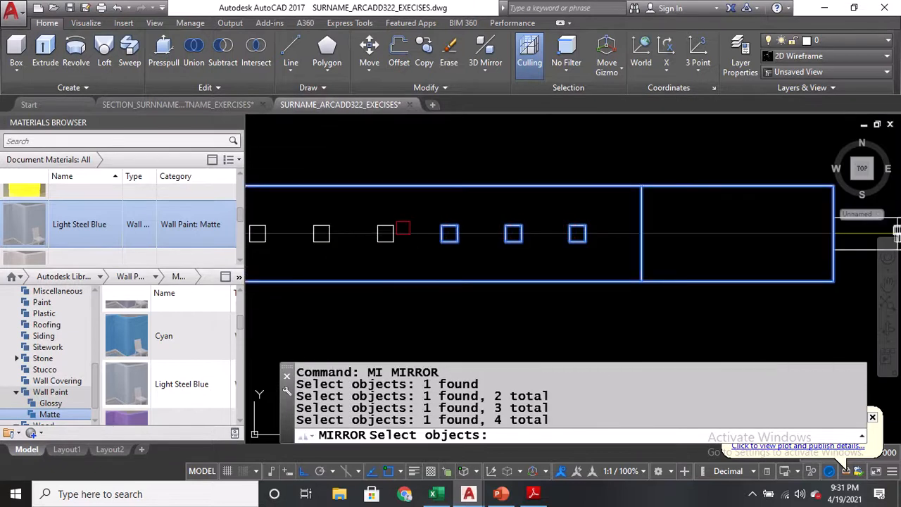
left_click(390, 226)
middle_click_drag(332, 226, 503, 227)
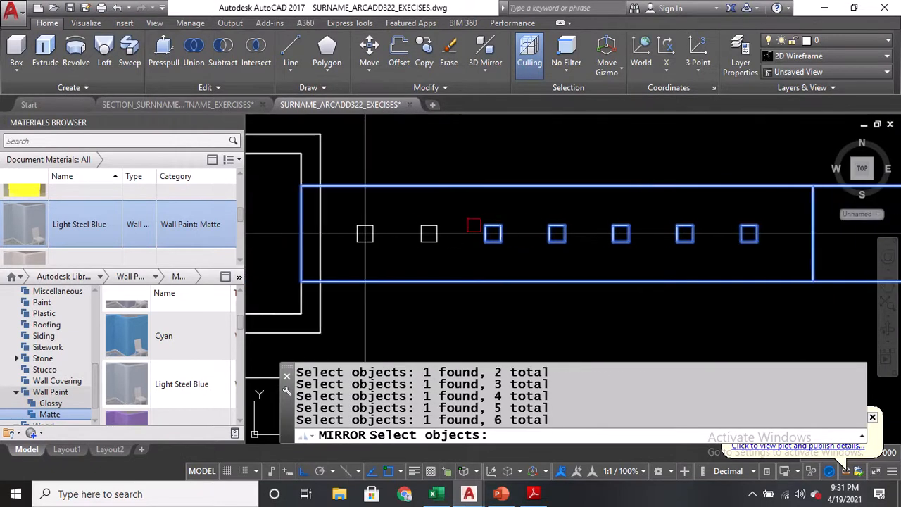
left_click(365, 234)
scroll(352, 230, "down", 4)
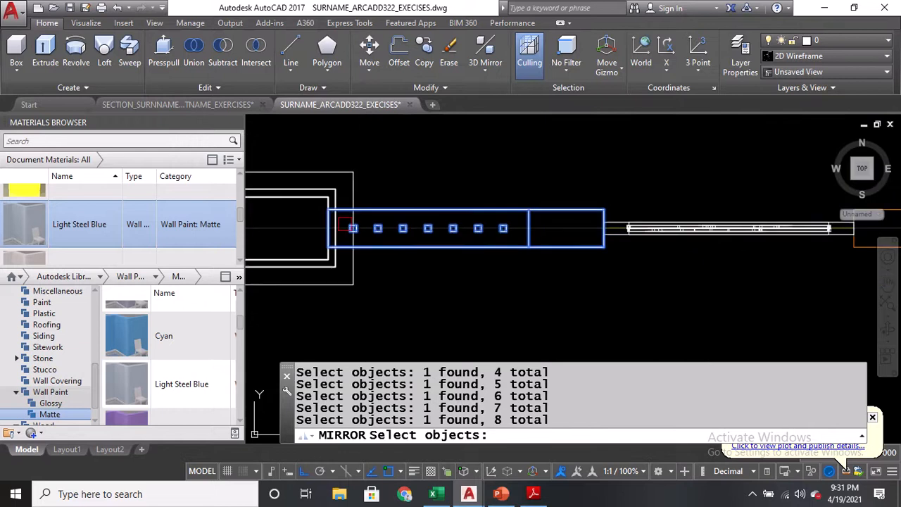
middle_click_drag(491, 228, 351, 243)
key("Return")
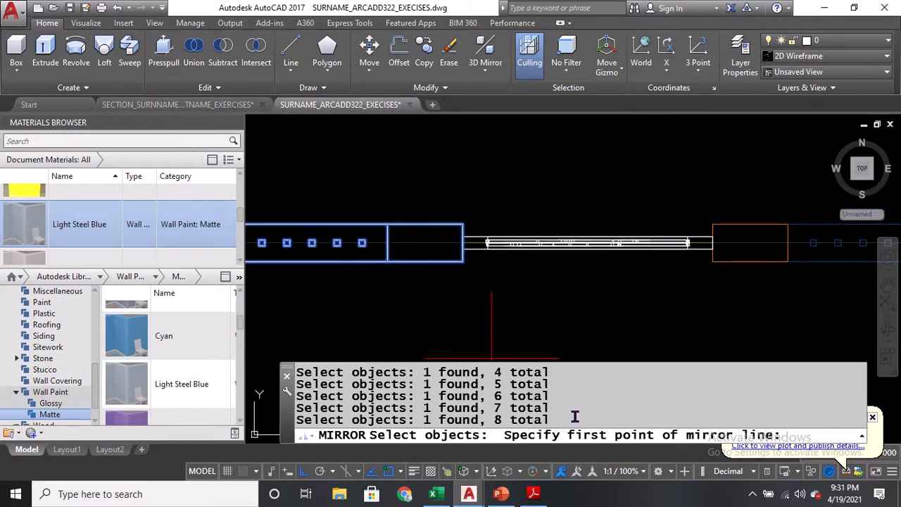
scroll(587, 297, "up", 2)
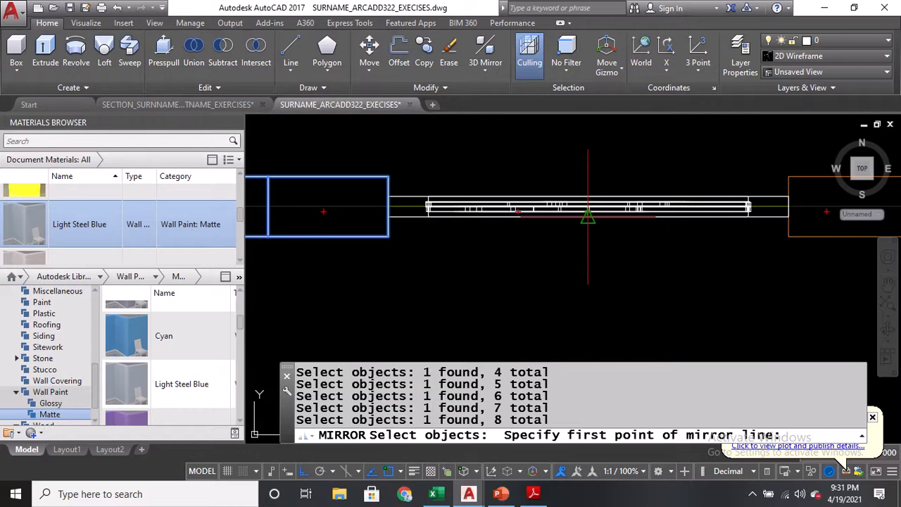
left_click(588, 215)
scroll(577, 211, "up", 4)
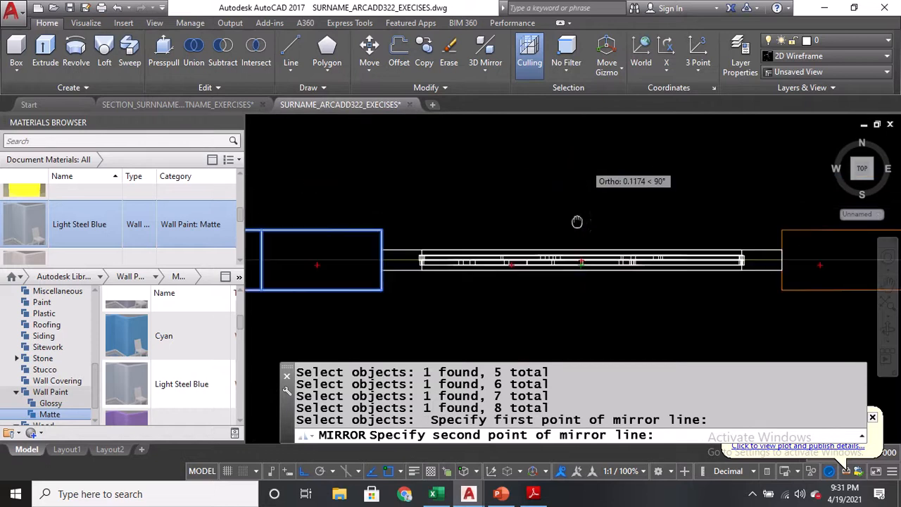
left_click(565, 189)
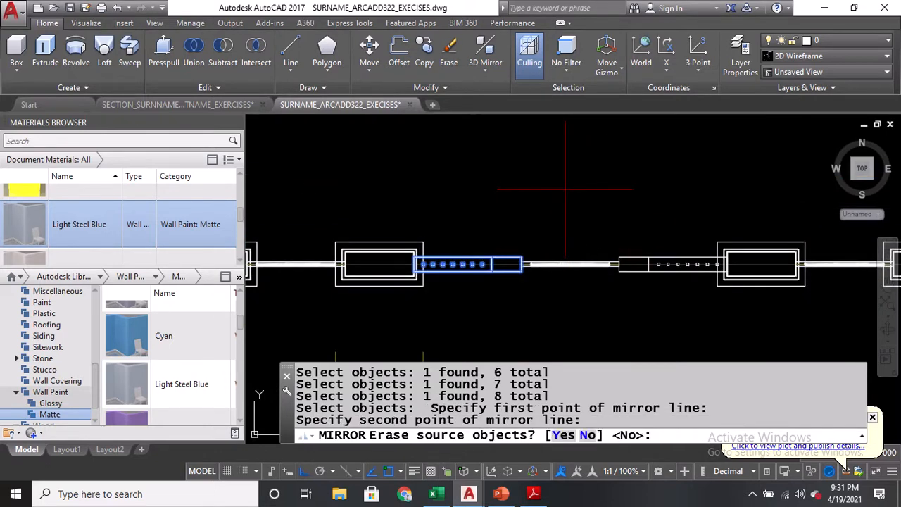
key("Return")
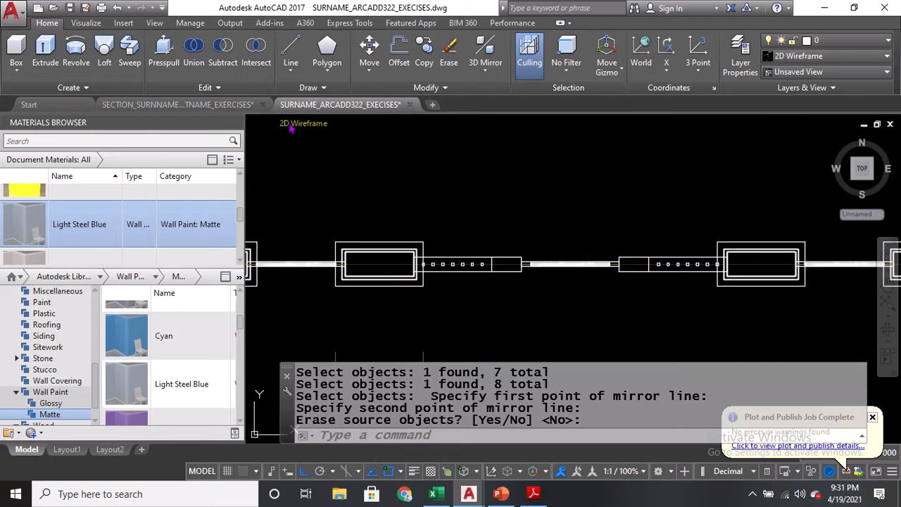
Switch to the Front view and set the visual style to Realistic
left_click(267, 124)
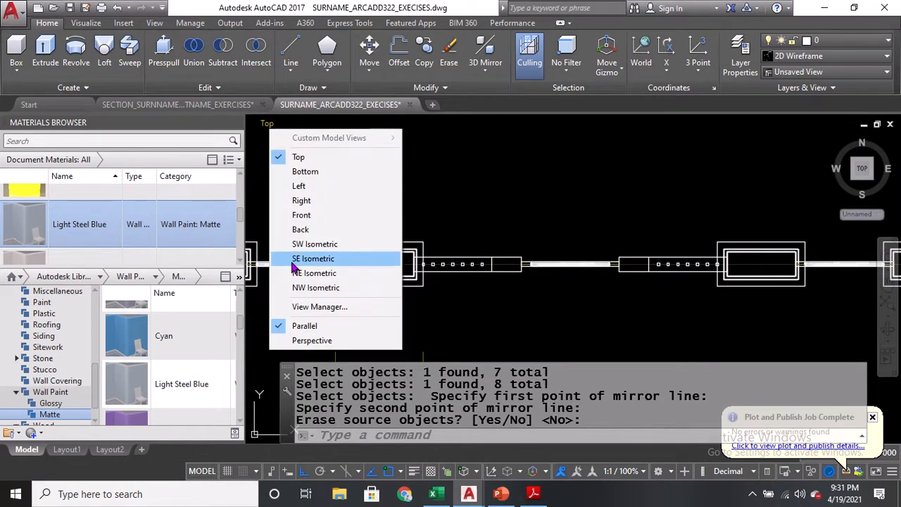
left_click(301, 214)
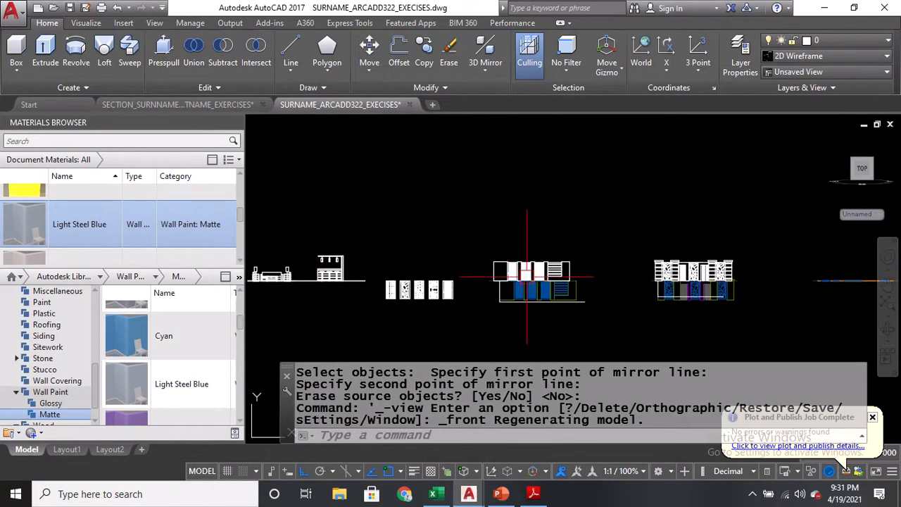
scroll(634, 261, "up", 6)
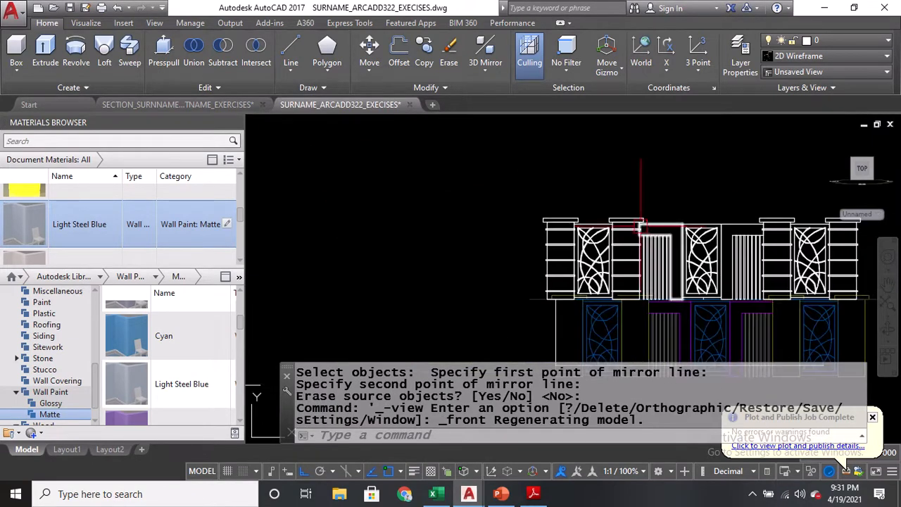
middle_click_drag(641, 226, 535, 225)
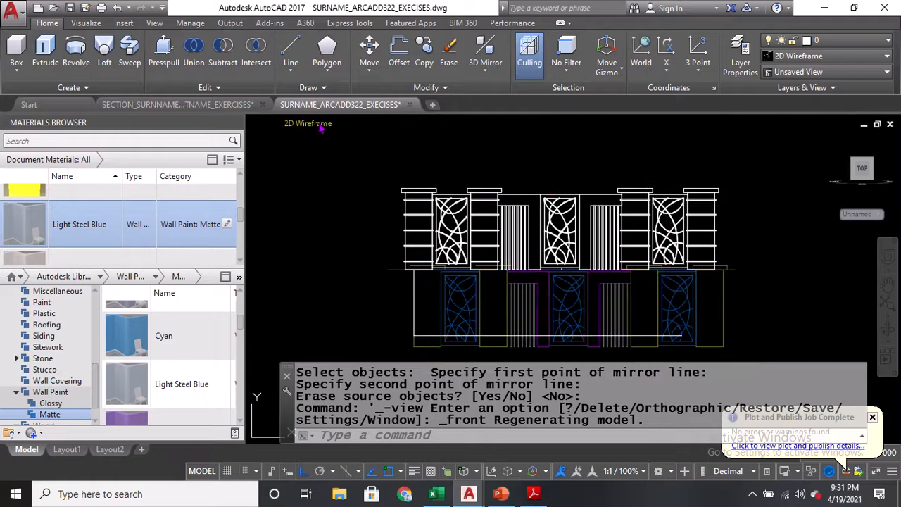
left_click(320, 125)
left_click(358, 200)
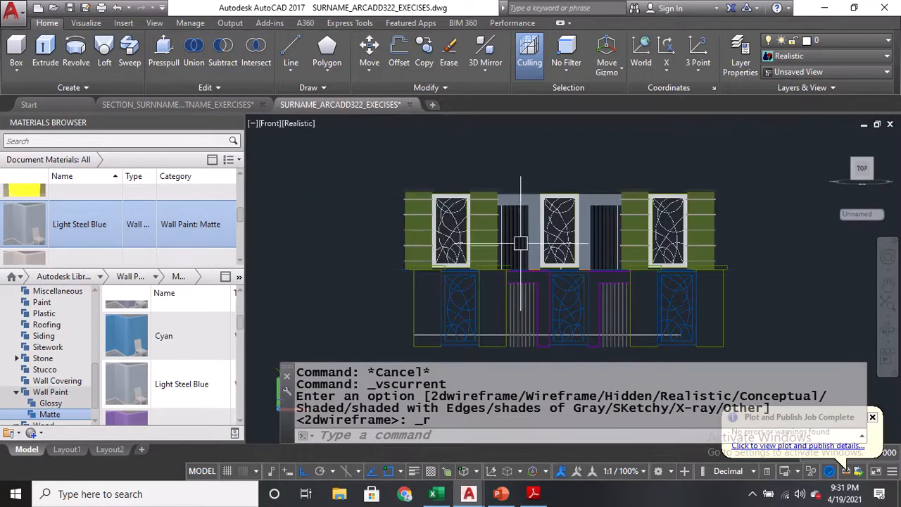
Match the properties of a black vertical bar onto the white end bars beside the two inner columns
scroll(606, 231, "up", 3)
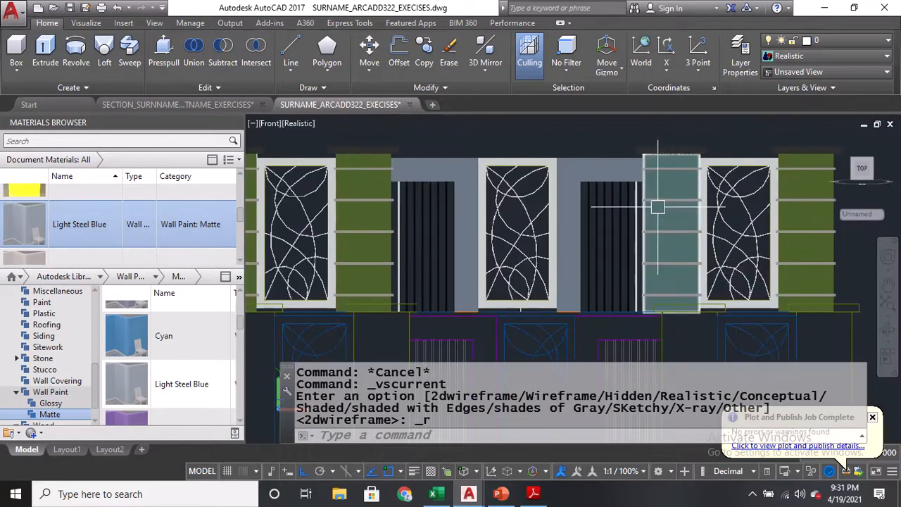
scroll(382, 195, "up", 2)
type("MA")
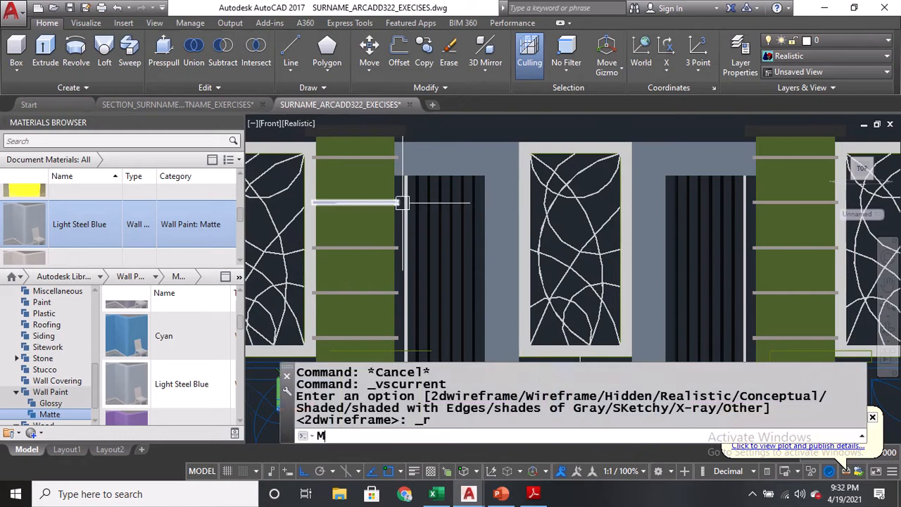
key("Return")
scroll(398, 204, "up", 2)
left_click(428, 215)
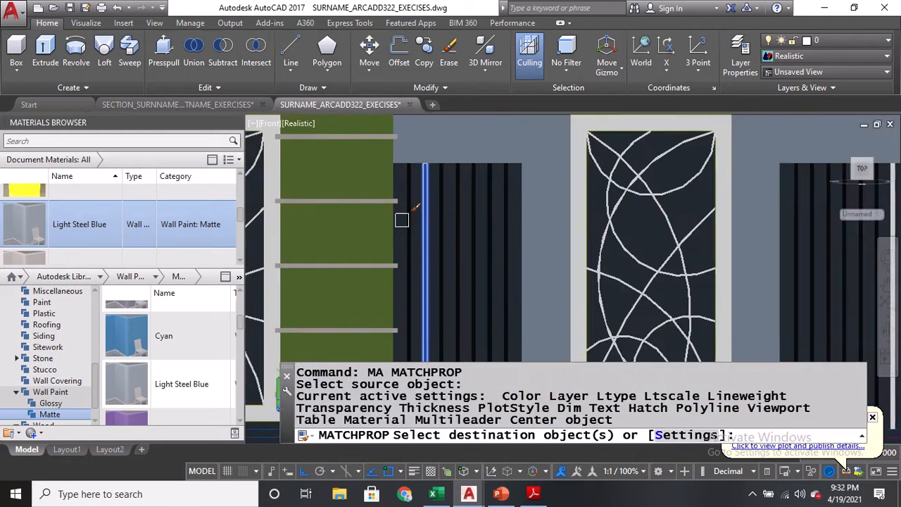
scroll(430, 219, "down", 3)
scroll(588, 235, "up", 3)
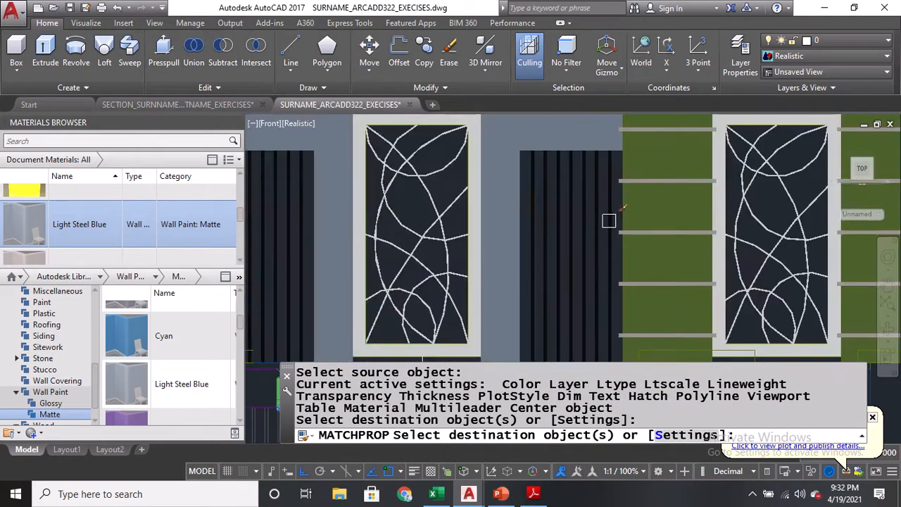
left_click(610, 221)
key("Return")
scroll(493, 226, "down", 3)
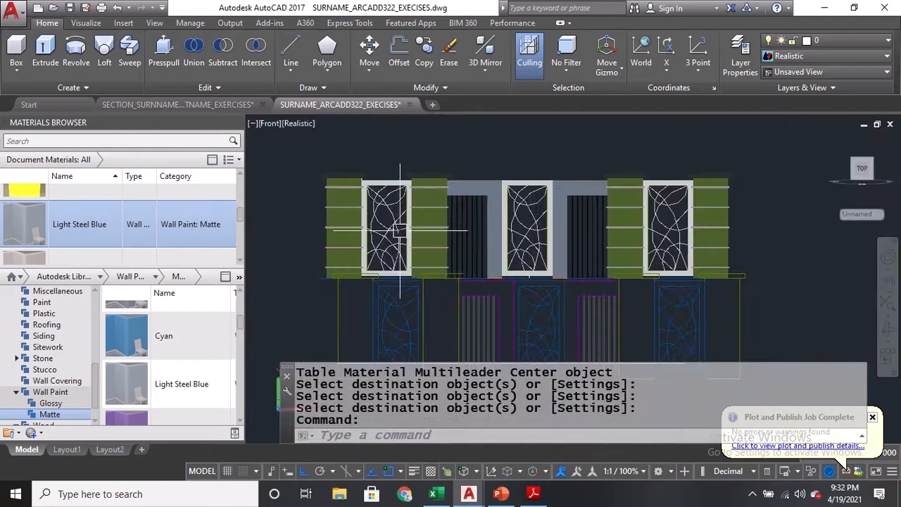
Switch the model to the SW Isometric view
left_click(271, 124)
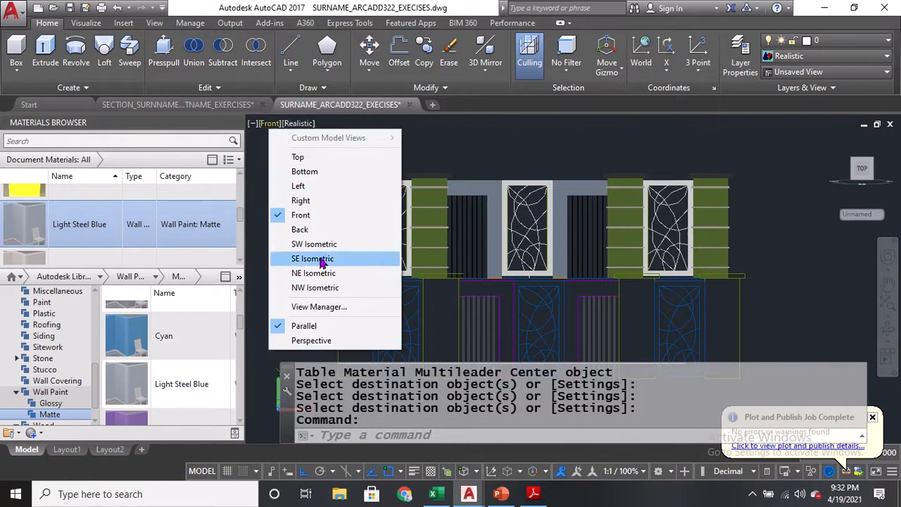
left_click(317, 243)
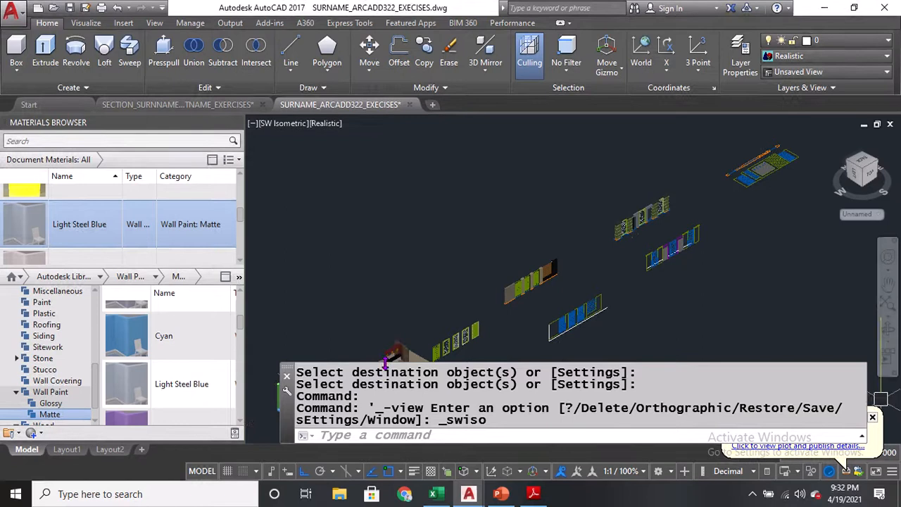
Reset the UCS to World
middle_click_drag(312, 322, 329, 235)
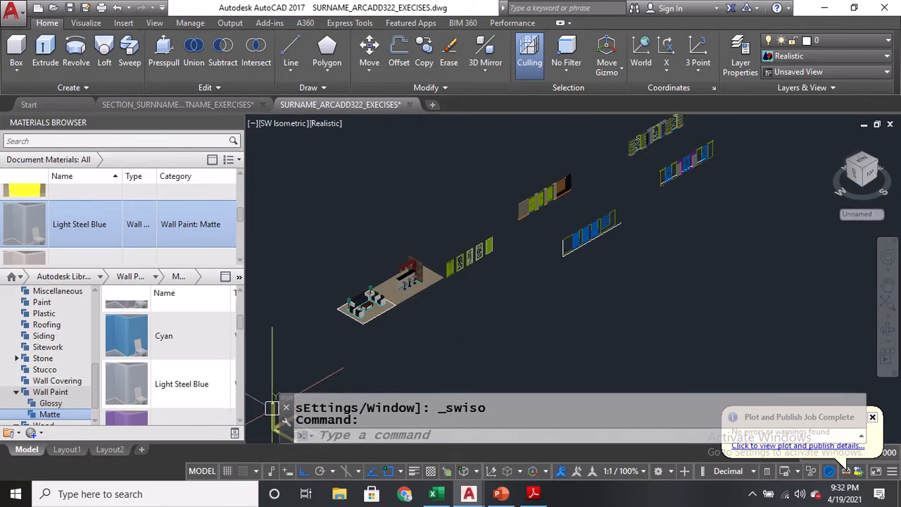
type("U")
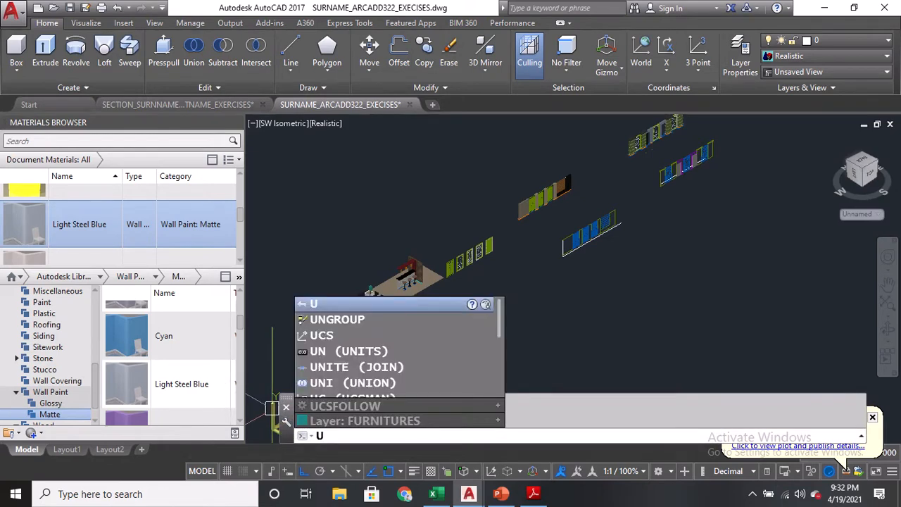
type("CS")
key("Return")
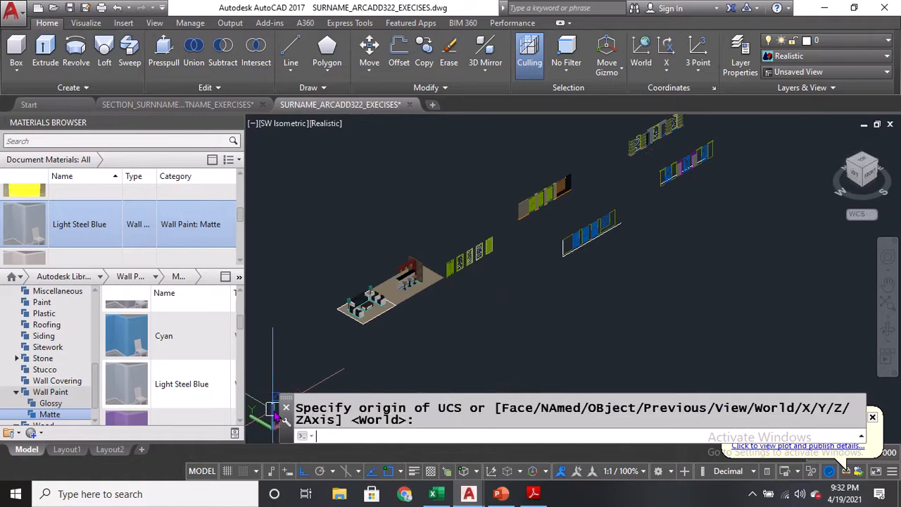
Draw an L-shaped 3D polyline in front of the remaining flat fence elevation, with a short vertical leg and a long leg parallel to the fence
middle_click_drag(683, 267, 633, 325)
scroll(487, 254, "up", 6)
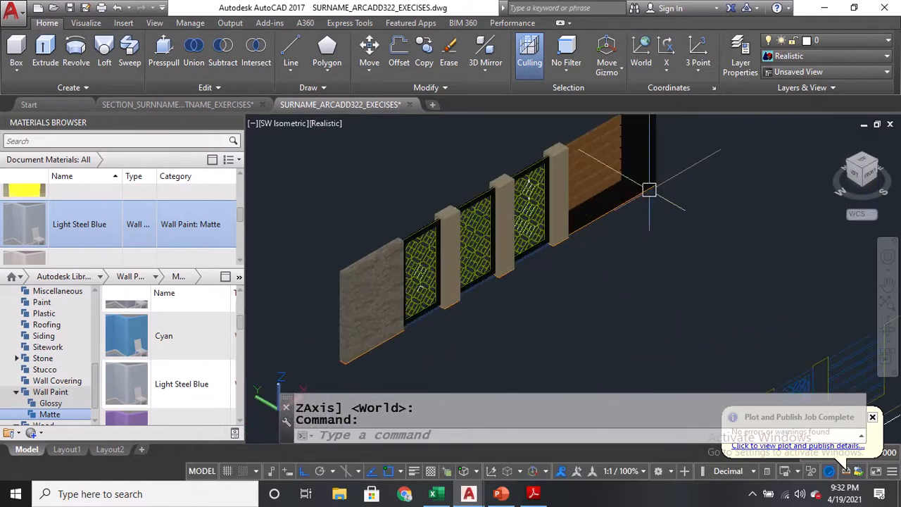
middle_click_drag(648, 187, 481, 326)
scroll(380, 338, "up", 4)
scroll(620, 223, "down", 8)
scroll(654, 190, "up", 4)
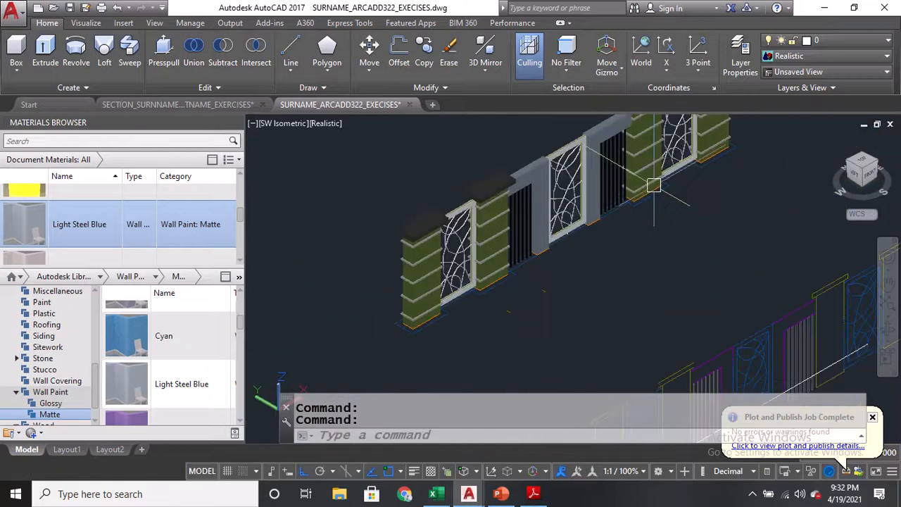
middle_click_drag(654, 185, 446, 312)
scroll(447, 312, "down", 3)
middle_click_drag(681, 246, 462, 315)
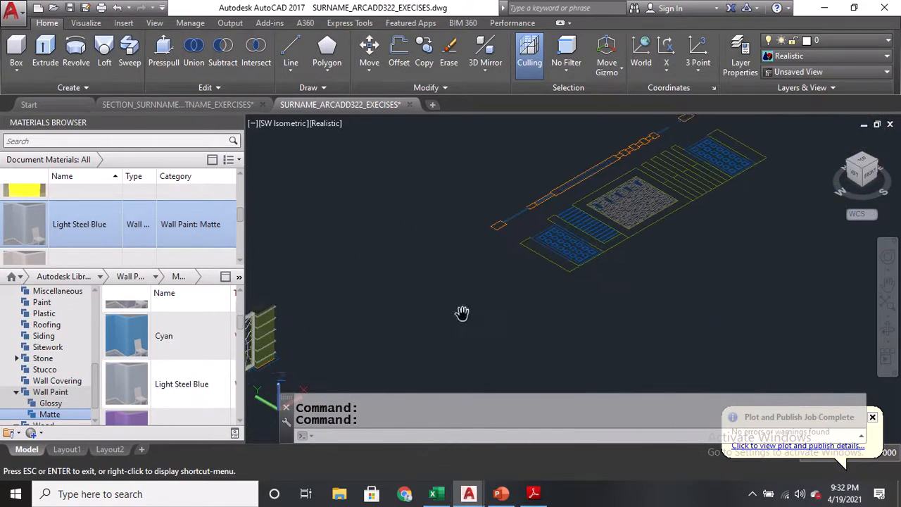
middle_click_drag(595, 291, 553, 285)
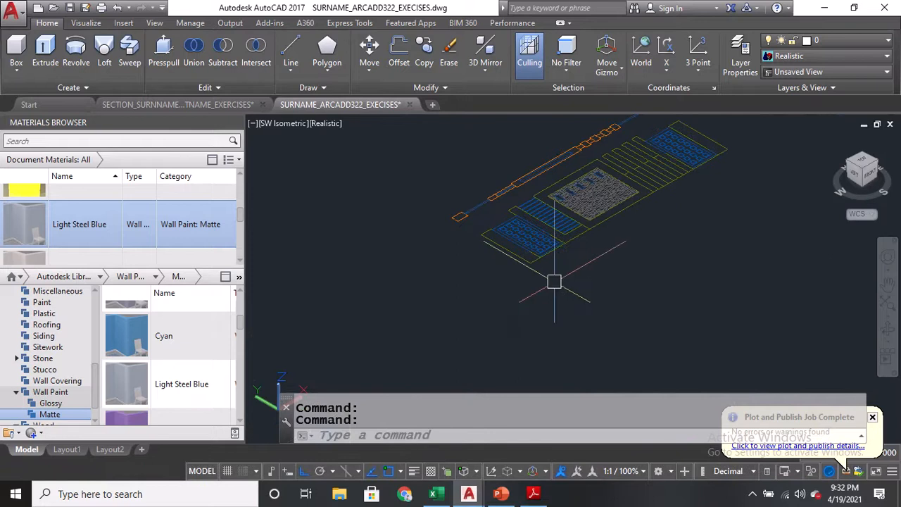
type("3p")
key("Return")
left_click(543, 293)
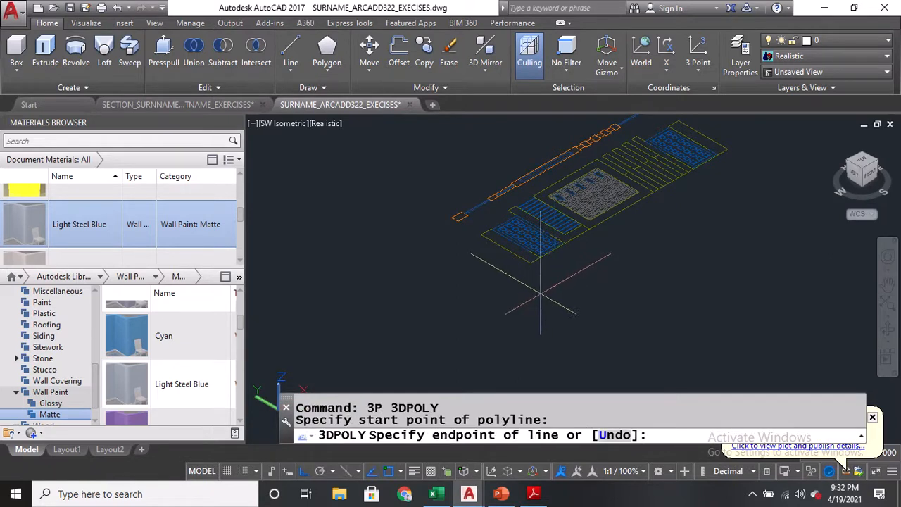
left_click(542, 331)
left_click(743, 214)
middle_click_drag(748, 223, 647, 222)
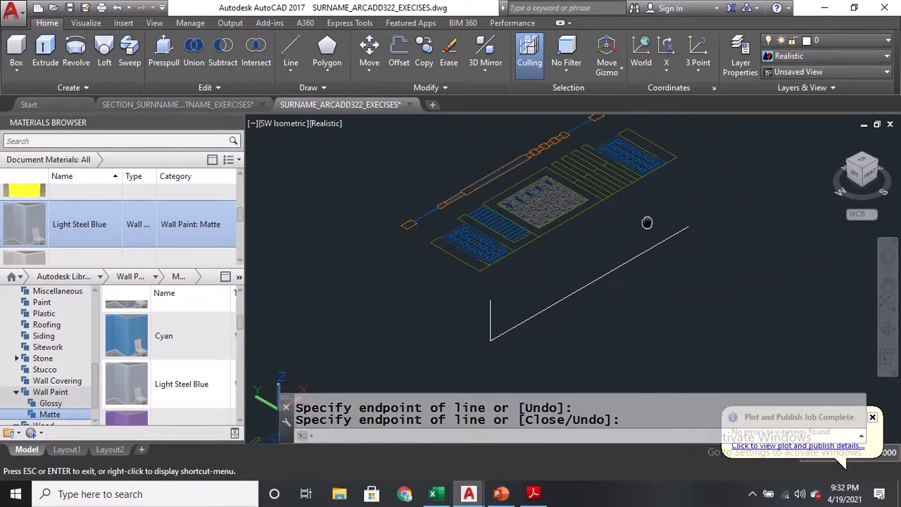
key("Return")
Align the whole flat fence elevation upright, matching its top-left, bottom-left and bottom-right corners to the 3D polyline's three vertices
type("al")
key("Return")
scroll(525, 276, "up", 2)
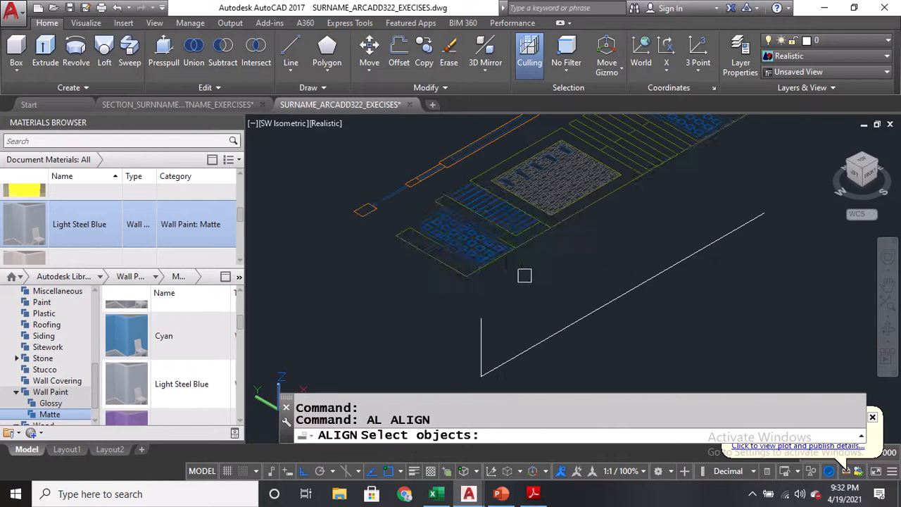
left_click(524, 275)
left_click(382, 189)
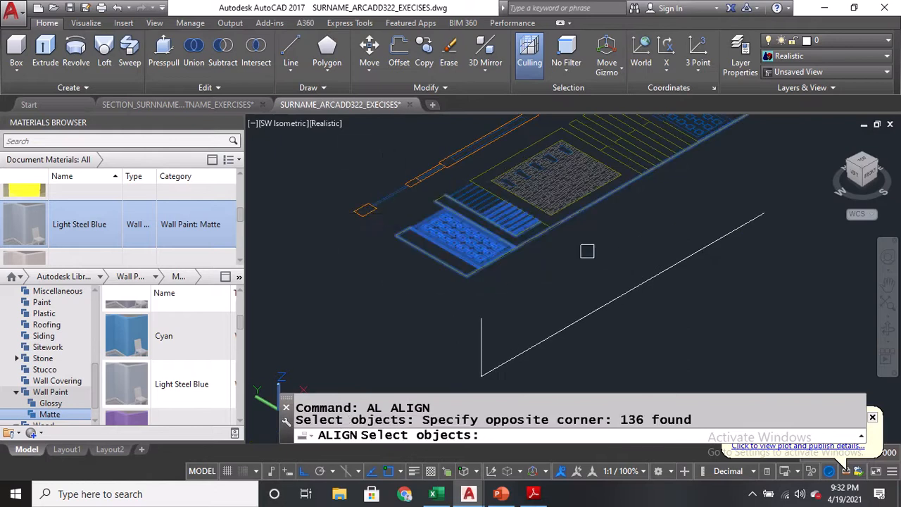
left_click(596, 251)
left_click(441, 194)
scroll(595, 233, "up", 2)
middle_click_drag(595, 233, 564, 298)
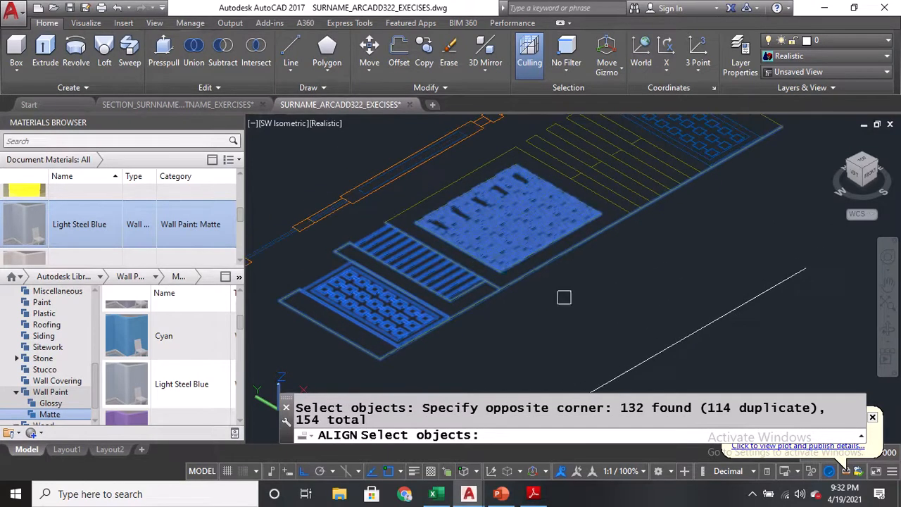
left_click(562, 297)
left_click(405, 212)
middle_click_drag(555, 229, 503, 282)
left_click(581, 319)
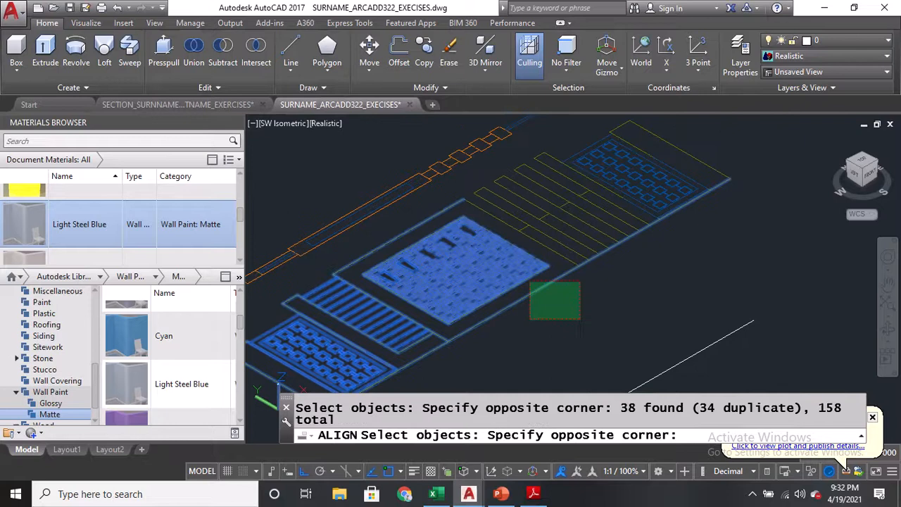
left_click(442, 210)
left_click(655, 286)
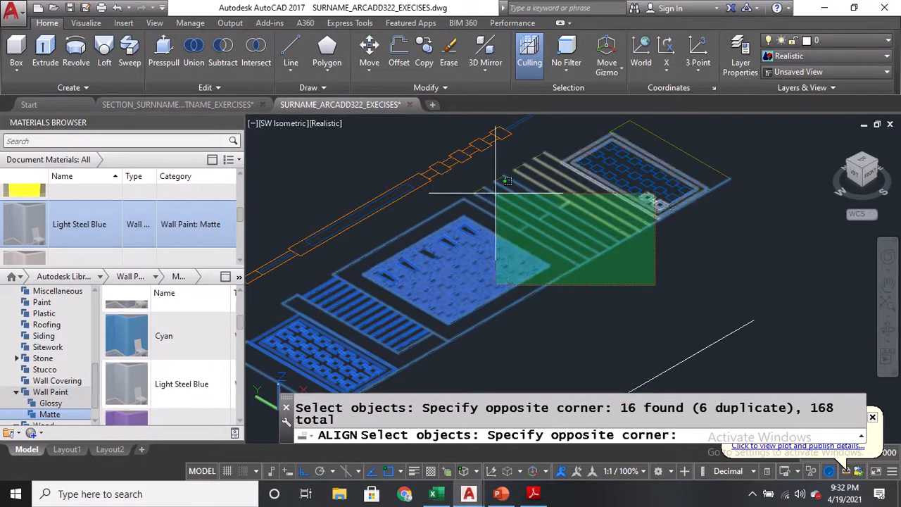
left_click(414, 117)
middle_click_drag(573, 195, 517, 235)
left_click(695, 289)
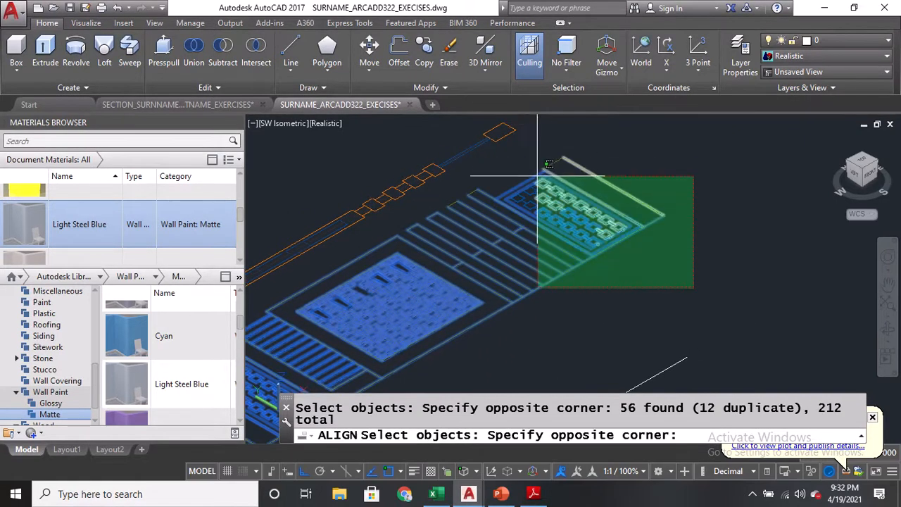
left_click(526, 160)
left_click(606, 153)
left_click(550, 241)
left_click(582, 315)
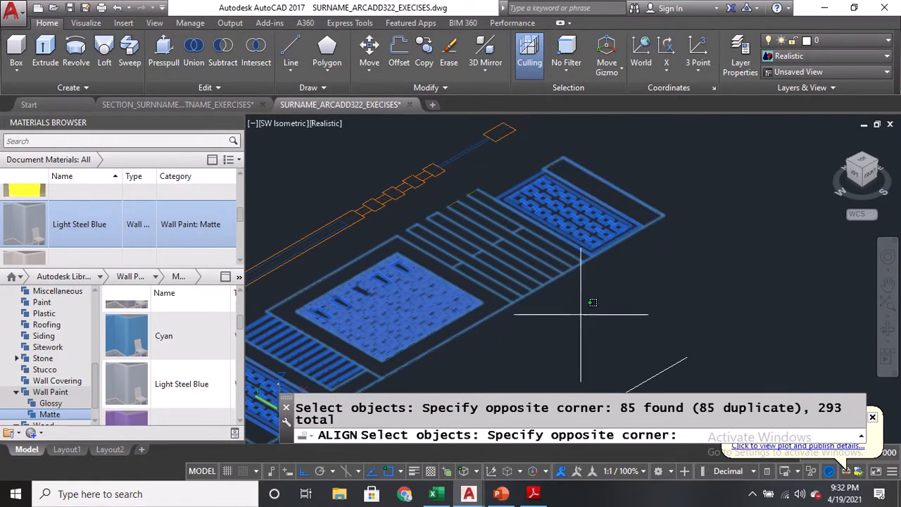
left_click(460, 196)
left_click(491, 179)
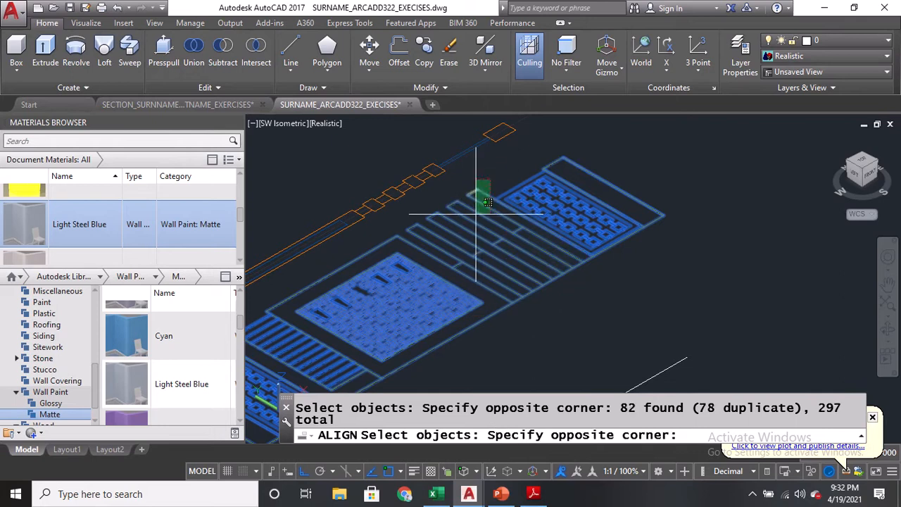
left_click(476, 214)
scroll(550, 184, "down", 4)
scroll(526, 217, "up", 5)
scroll(393, 221, "down", 4)
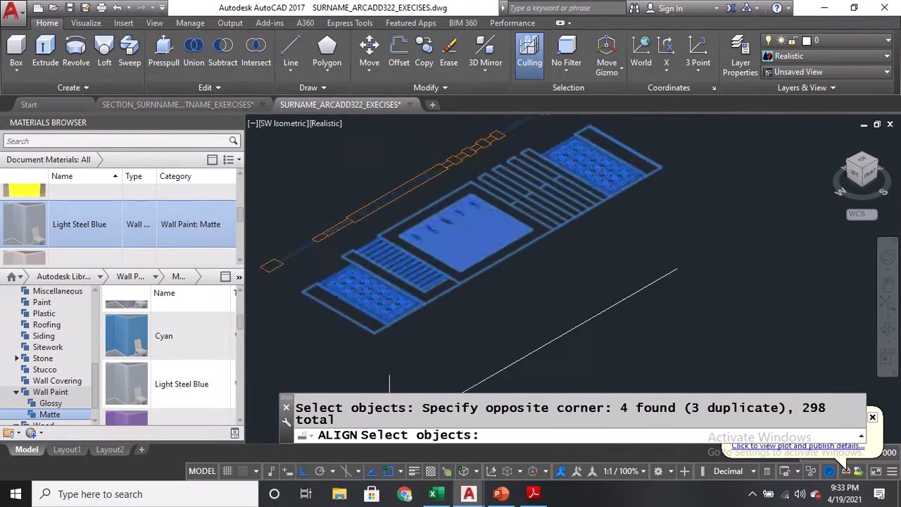
scroll(440, 285, "up", 5)
key("Return")
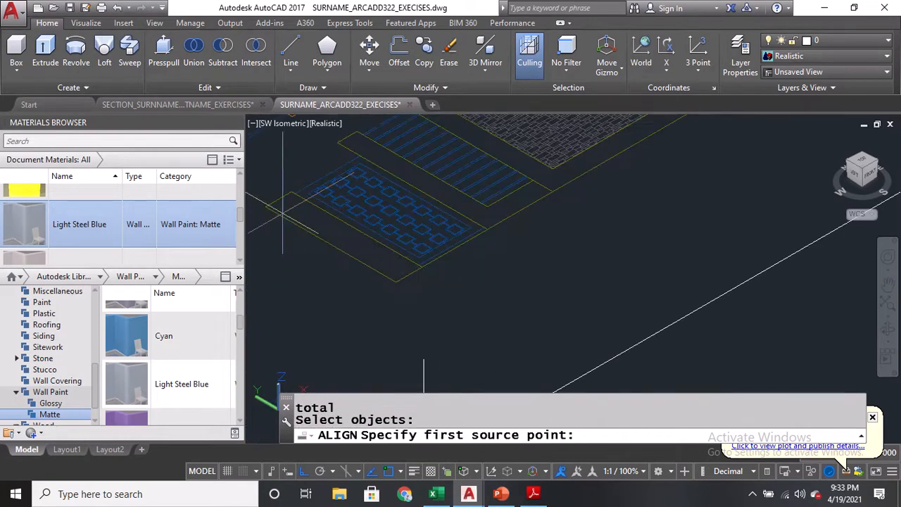
left_click(264, 206)
scroll(264, 206, "down", 3)
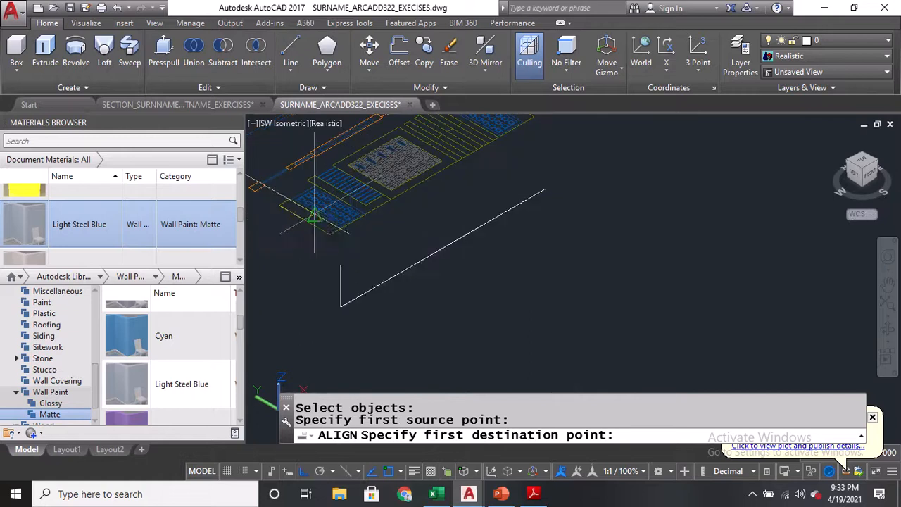
left_click(344, 250)
left_click(330, 234)
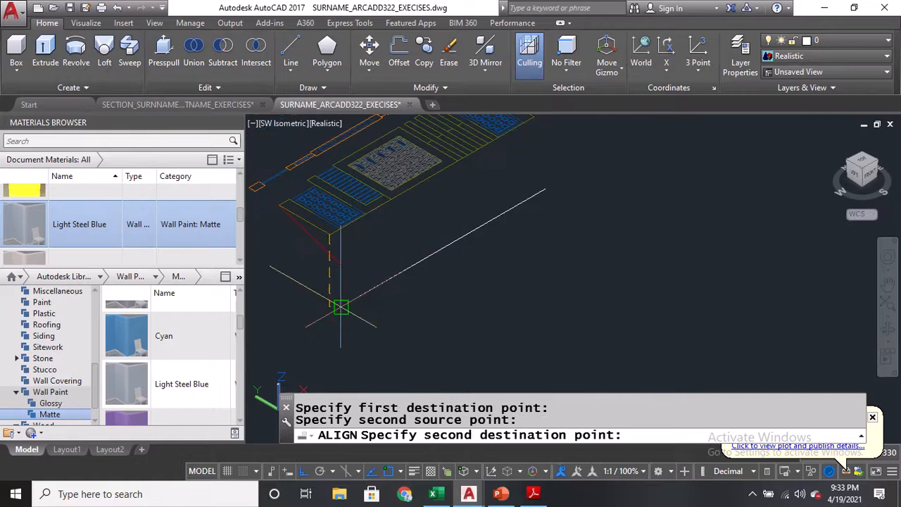
left_click(341, 305)
middle_click_drag(443, 224, 420, 276)
left_click(511, 169)
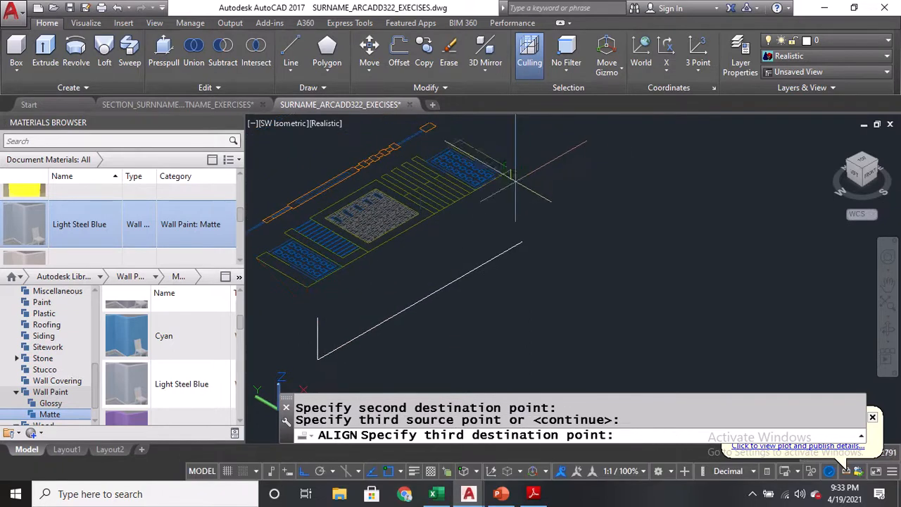
left_click(524, 240)
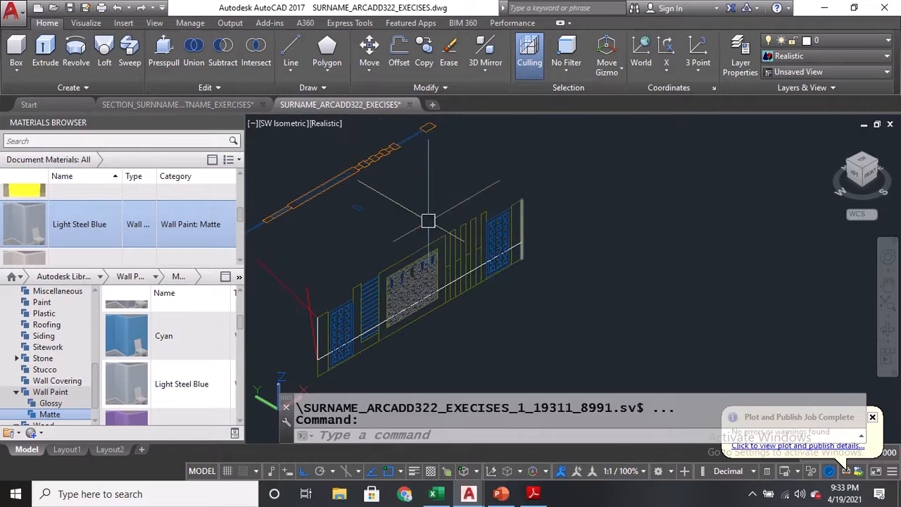
Measure the height of the leftmost column in the upright elevation, from its top corner to its base
scroll(382, 191, "up", 5)
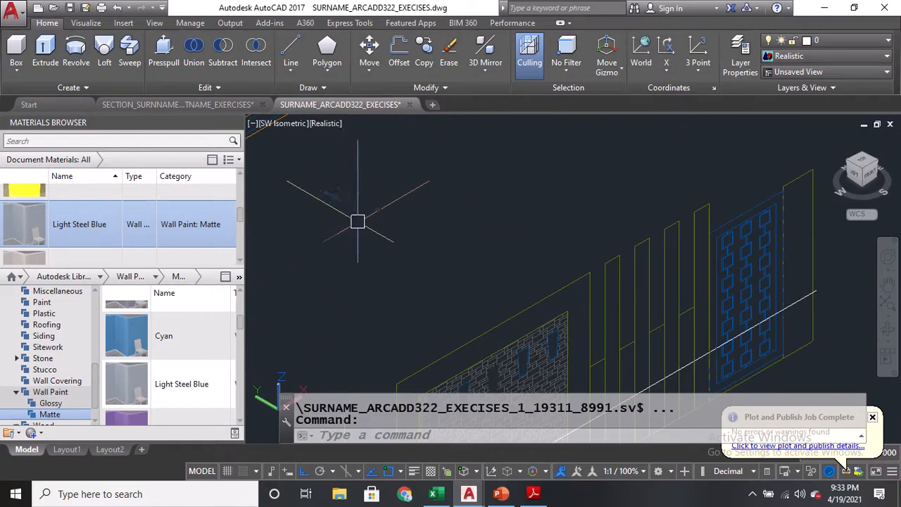
middle_click_drag(381, 229, 528, 176)
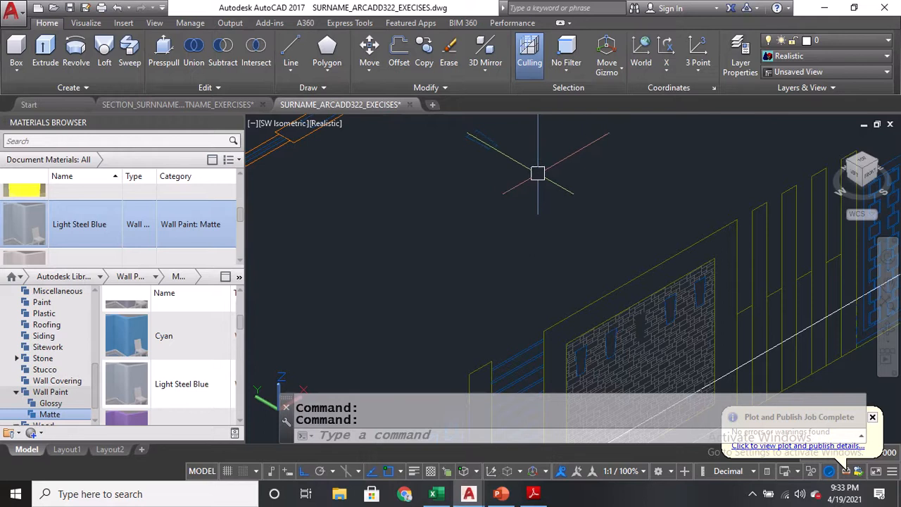
scroll(545, 181, "down", 3)
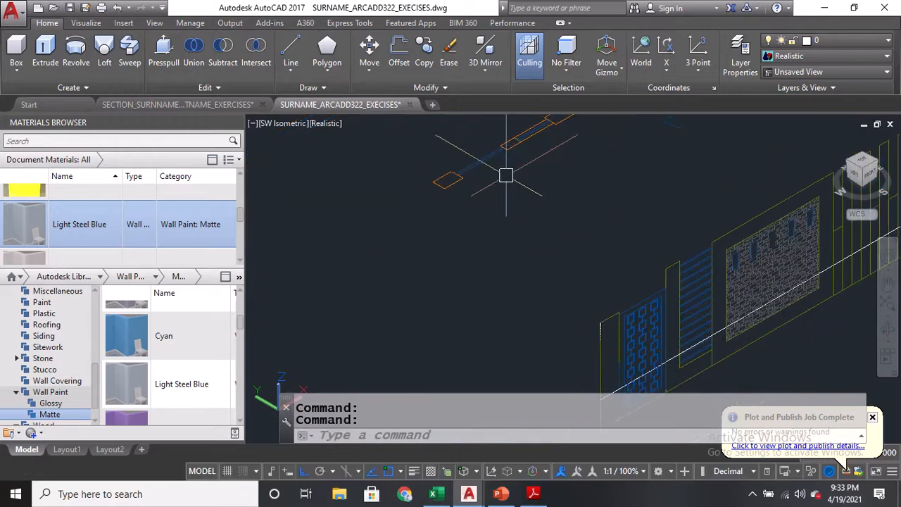
type("DI")
key("Return")
middle_click_drag(556, 282, 553, 211)
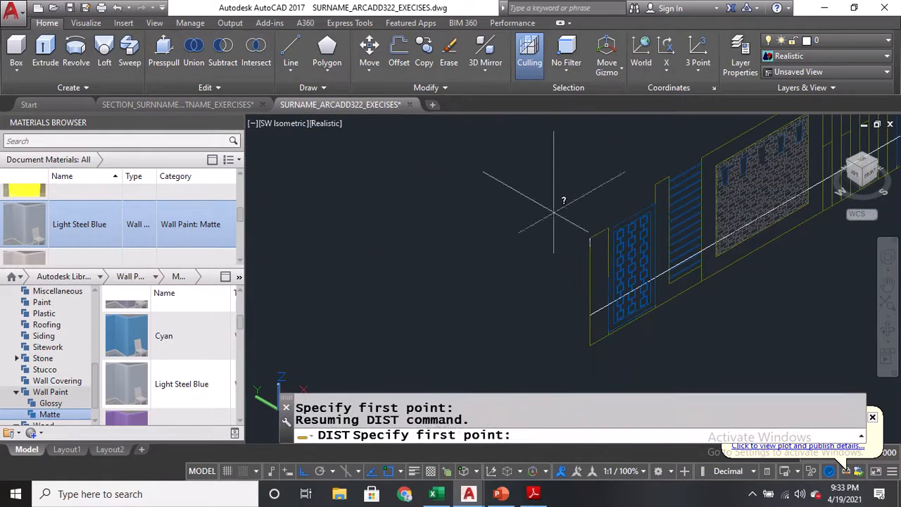
left_click(591, 241)
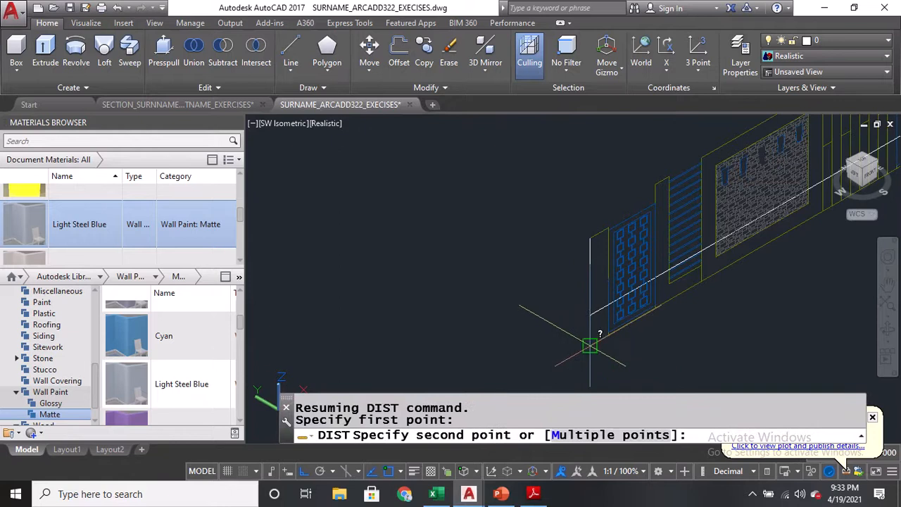
left_click(590, 345)
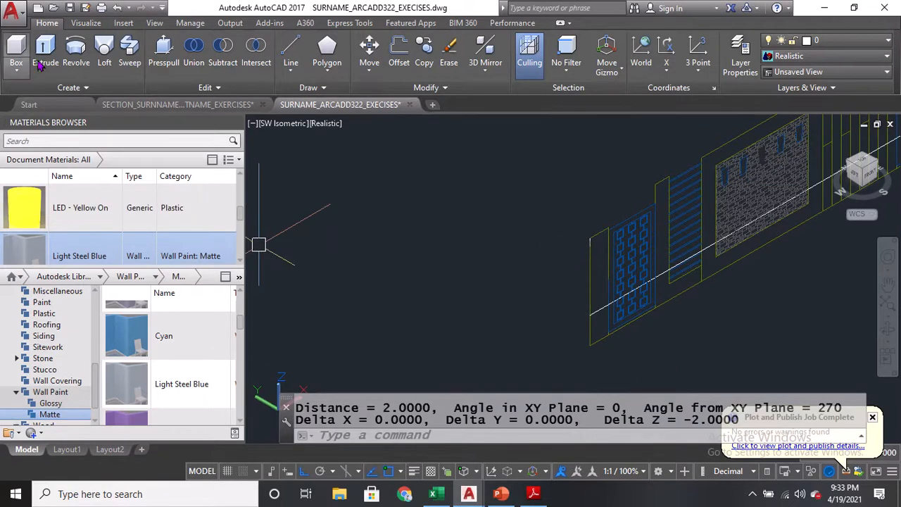
Create a box with a height of 2 on the leftmost column's rectangle in the fence plan
left_click(16, 50)
middle_click_drag(433, 195, 422, 294)
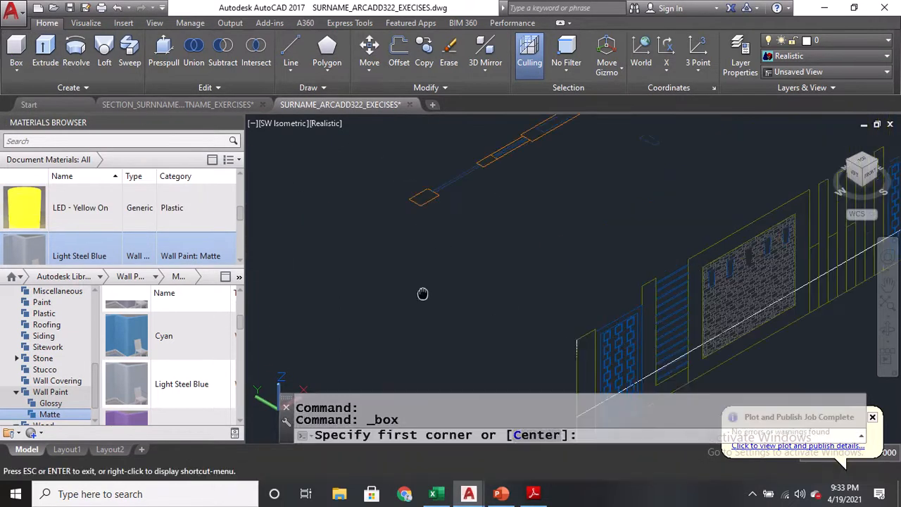
scroll(412, 210, "up", 5)
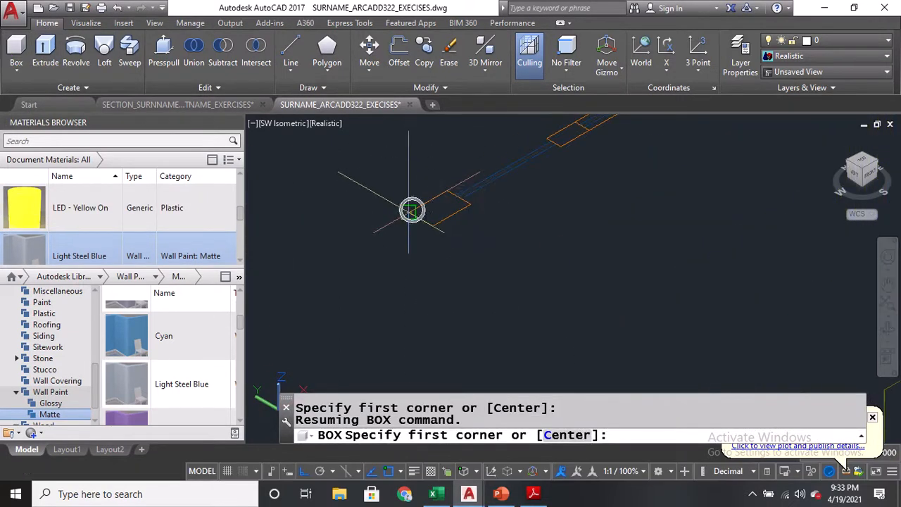
left_click(410, 210)
left_click(472, 205)
scroll(449, 241, "down", 5)
middle_click_drag(438, 190, 439, 248)
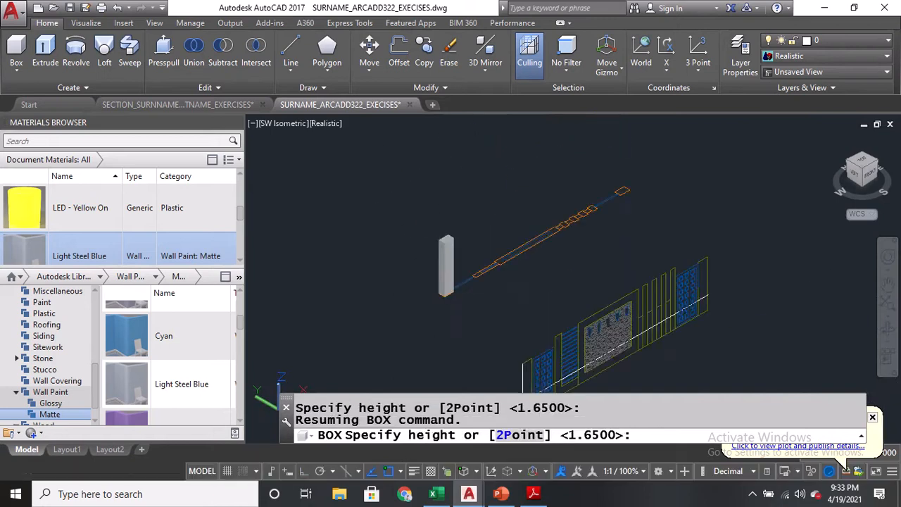
type("2")
key("Return")
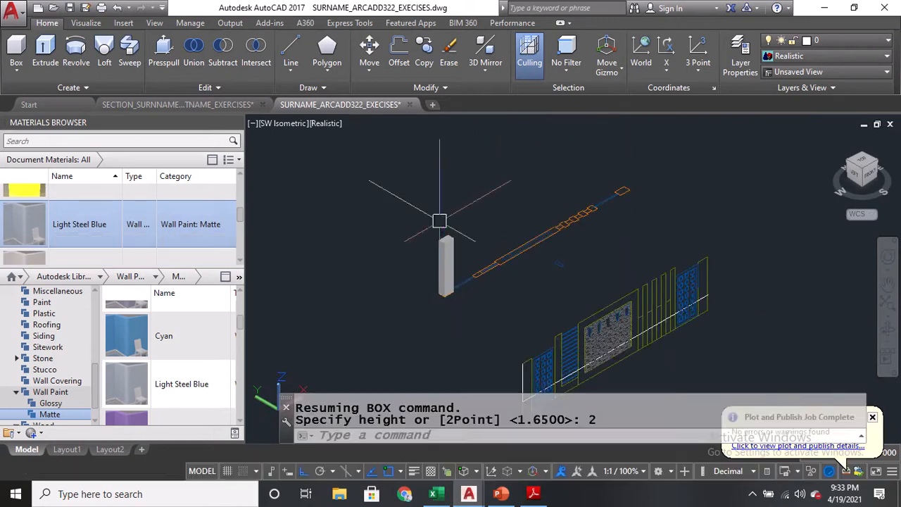
Set the visual style to 2D Wireframe
left_click(318, 125)
left_click(353, 156)
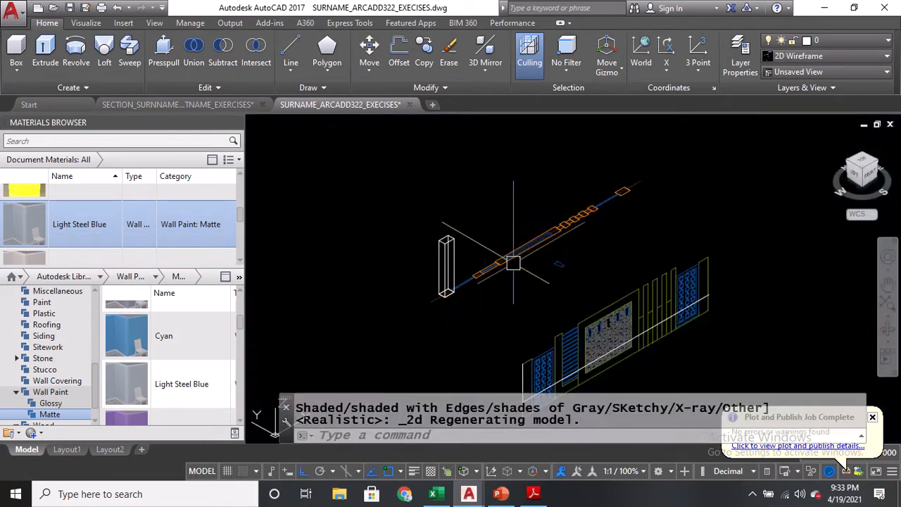
middle_click_drag(513, 295, 490, 259)
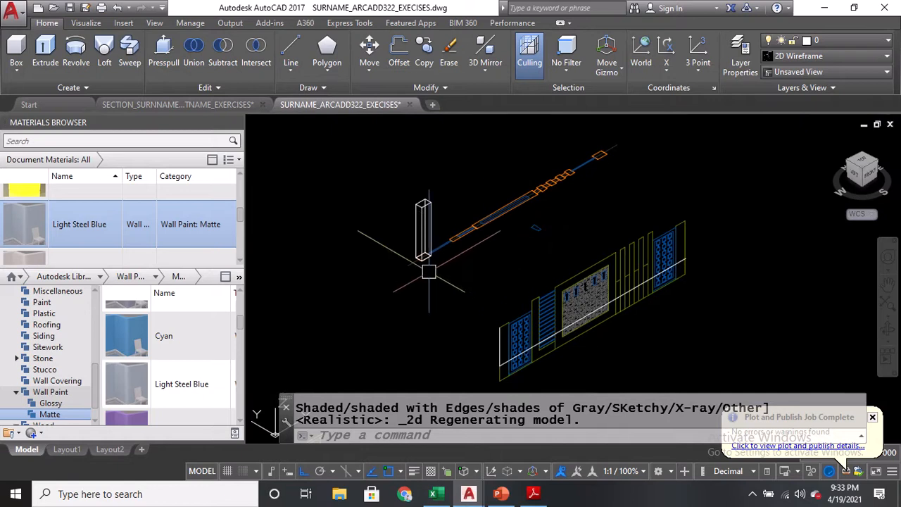
Copy the leftmost framed panel of linked squares from the row of screen panels to beside the new fence column
middle_click_drag(423, 271, 682, 181)
middle_click_drag(386, 323, 578, 212)
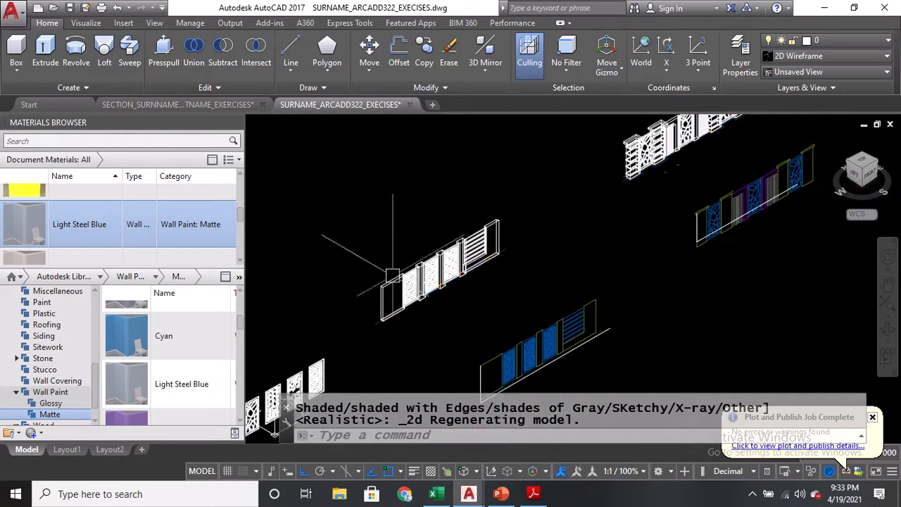
middle_click_drag(306, 322, 479, 206)
scroll(396, 328, "up", 5)
mouse_move(396, 329)
middle_mouse_down()
mouse_move(418, 308)
mouse_move(408, 276)
middle_mouse_up()
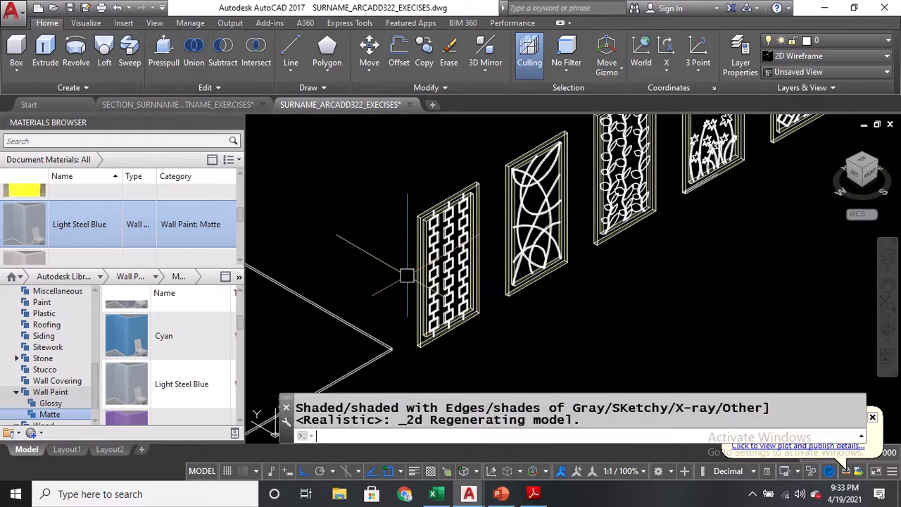
type("co")
key("Return")
left_click(396, 138)
left_click(463, 330)
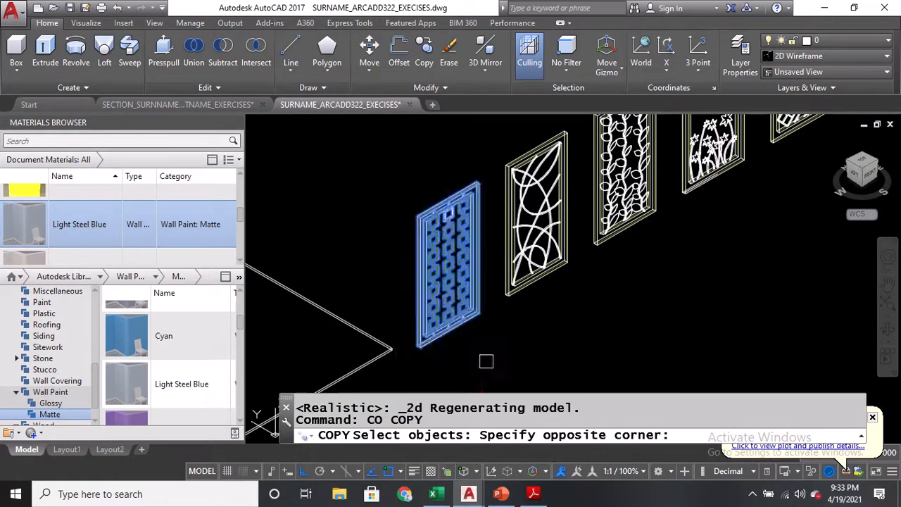
scroll(313, 233, "up", 6)
key("Return")
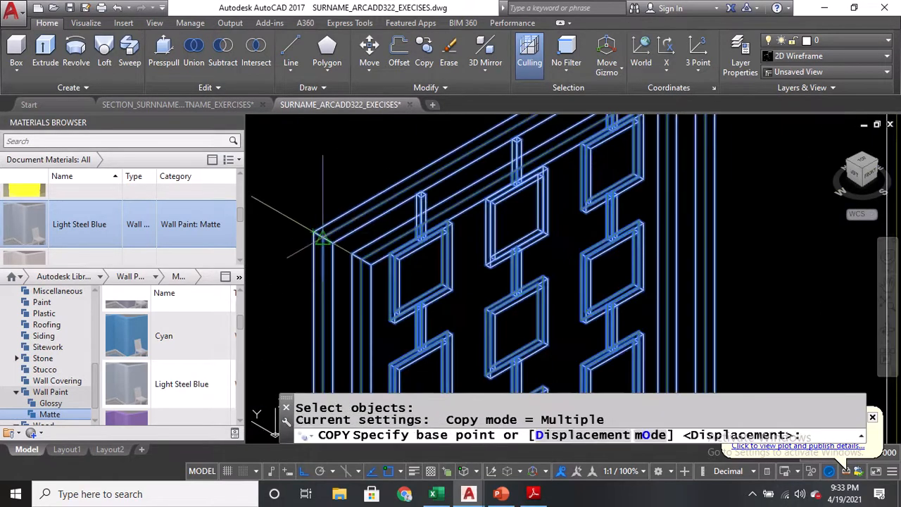
left_click(323, 237)
scroll(323, 238, "down", 10)
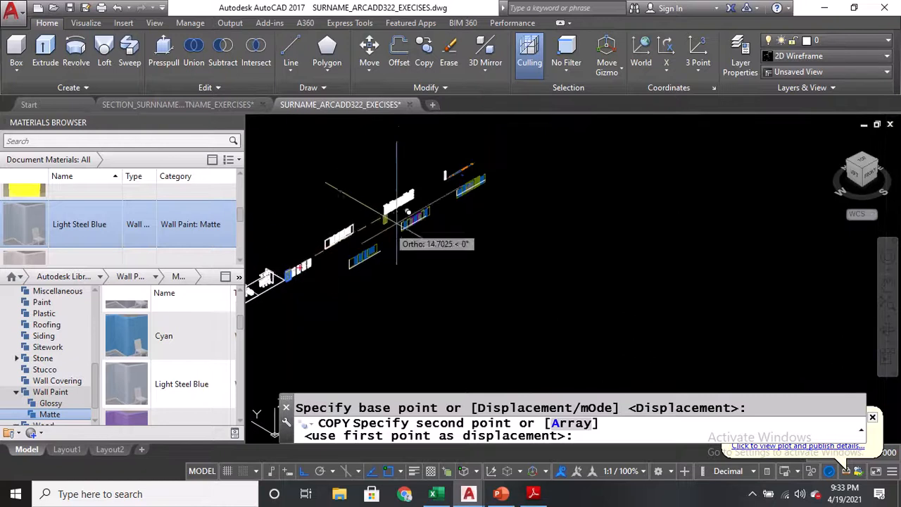
scroll(442, 169, "up", 5)
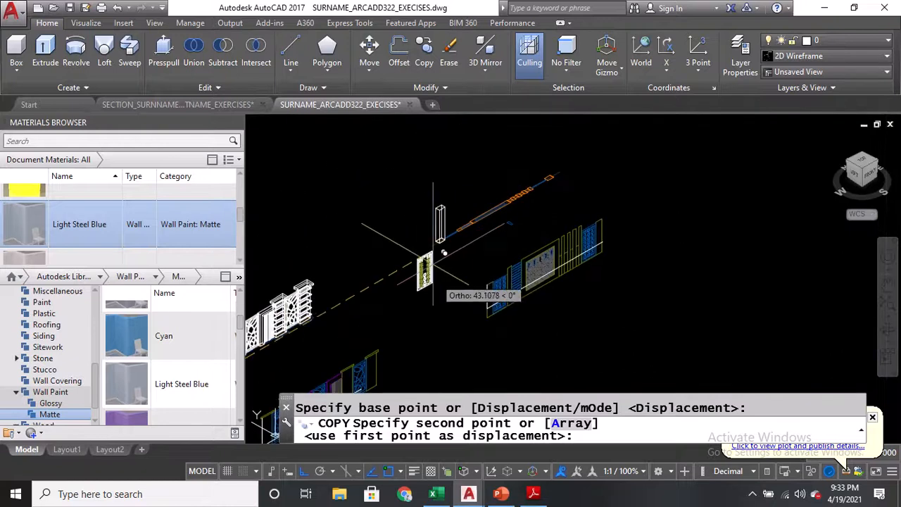
left_click(433, 253)
key("Return")
Draw a 0.05 line straight down from the midpoint of the column's top edge facing the fence run
scroll(434, 254, "up", 5)
scroll(503, 258, "down", 2)
type("L")
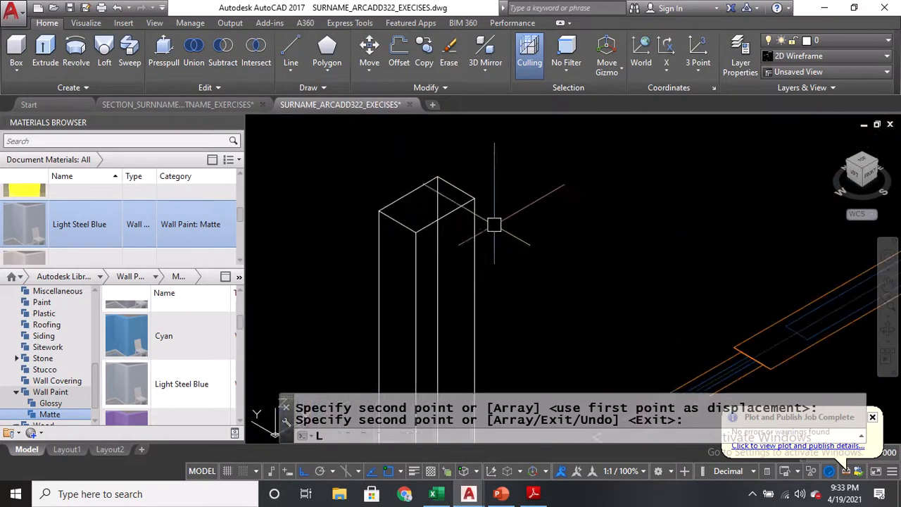
key("Return")
left_click(456, 187)
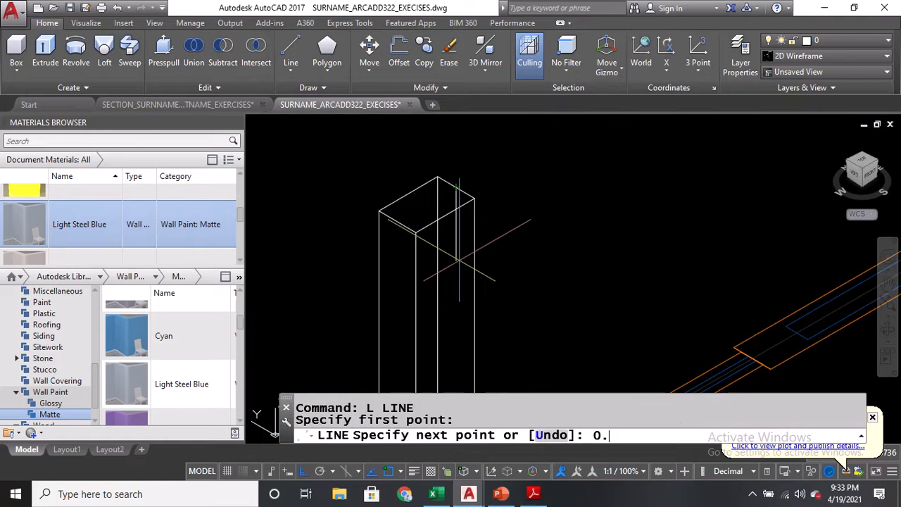
type("0.05")
key("Return")
key("Return")
scroll(488, 178, "down", 2)
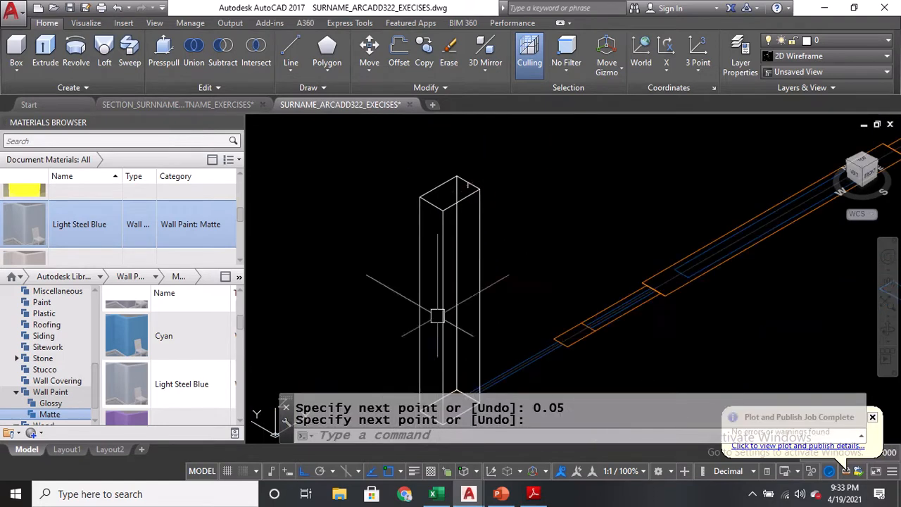
Move the copied linked-squares panel by the midpoint of its top corner edge to the lower end of the short line on the column
middle_click_drag(437, 316, 509, 164)
scroll(510, 163, "down", 2)
type("M")
key("Return")
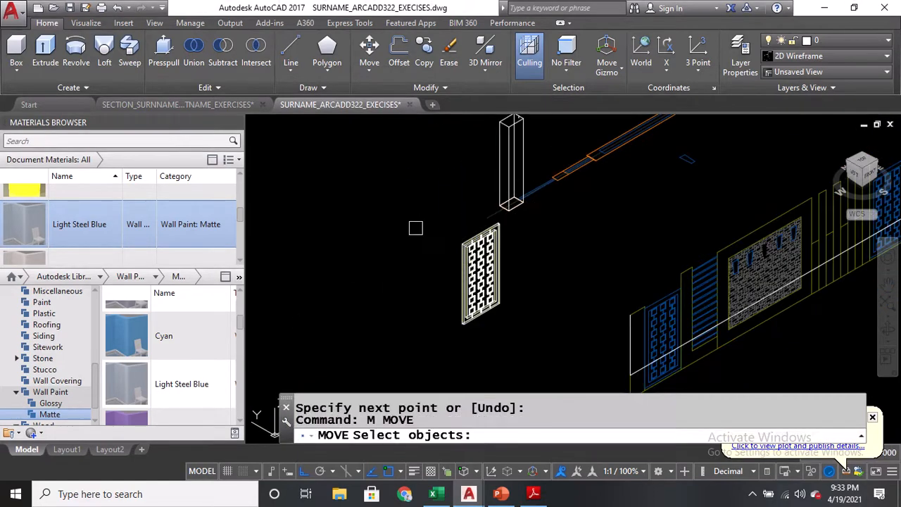
left_click(417, 227)
left_click(531, 348)
left_click(528, 342)
left_click(441, 262)
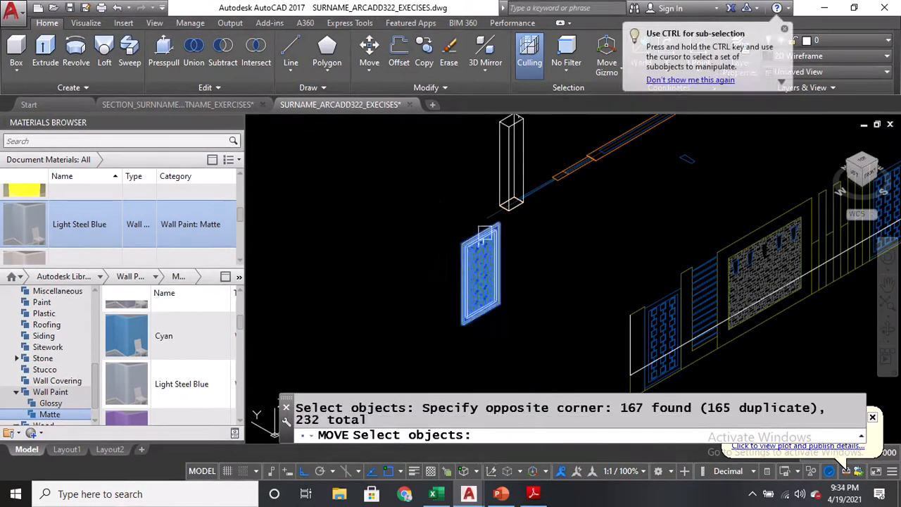
scroll(493, 229, "up", 5)
left_click(543, 233)
left_click(485, 289)
scroll(360, 280, "up", 5)
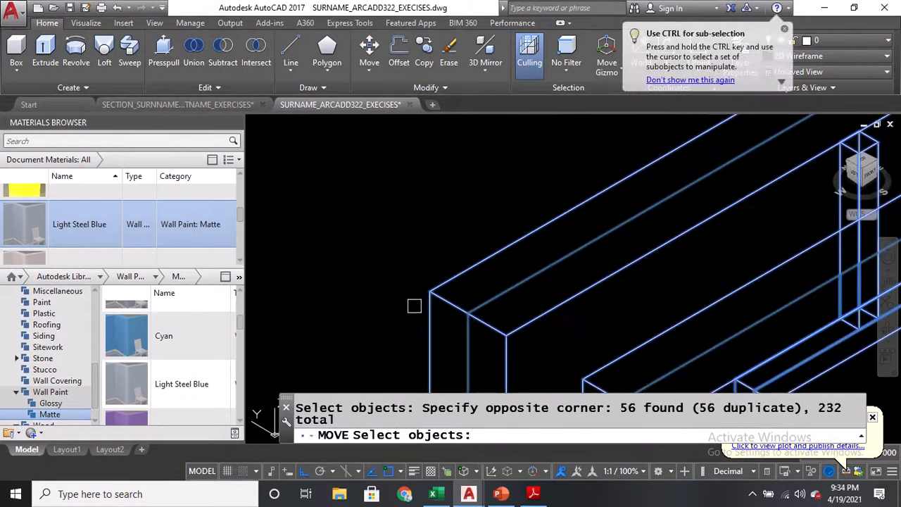
key("Return")
left_click(466, 315)
scroll(451, 318, "down", 8)
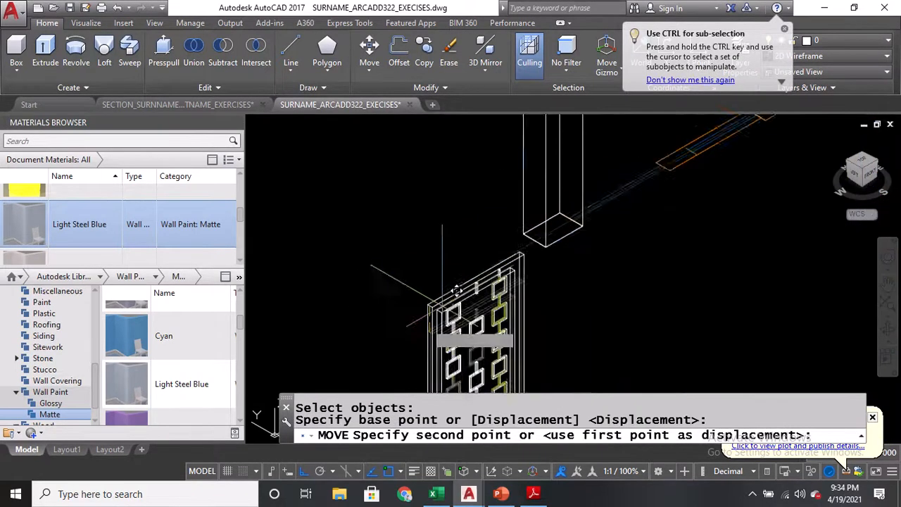
scroll(533, 161, "up", 6)
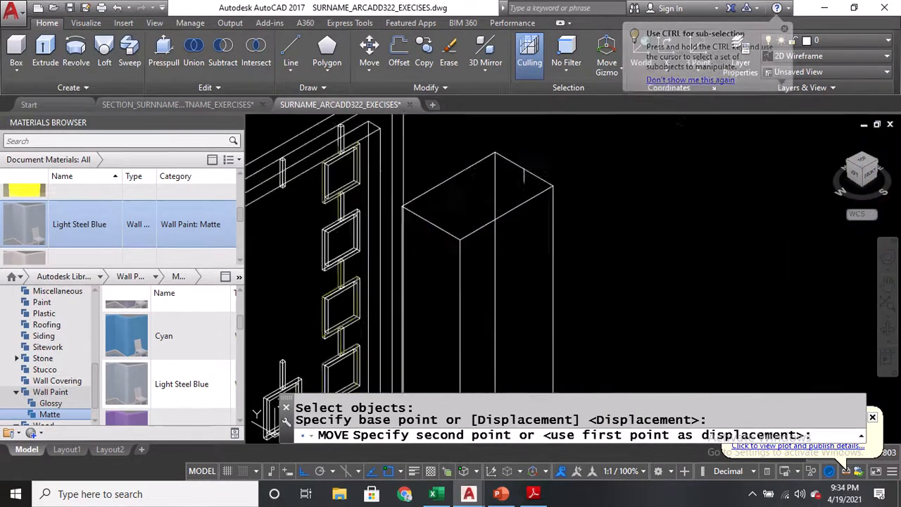
left_click(590, 128)
scroll(453, 313, "down", 10)
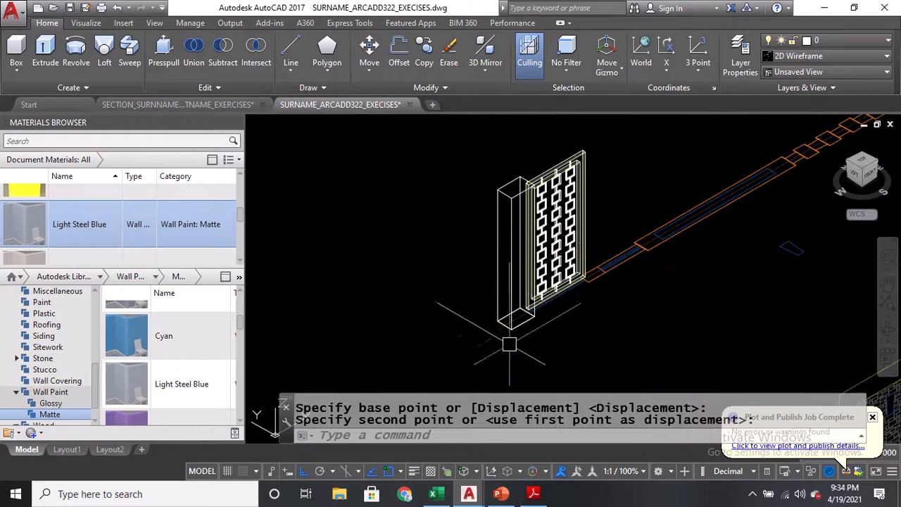
Set the visual style to Realistic and inspect the panel against the column
type("VS")
key("Return")
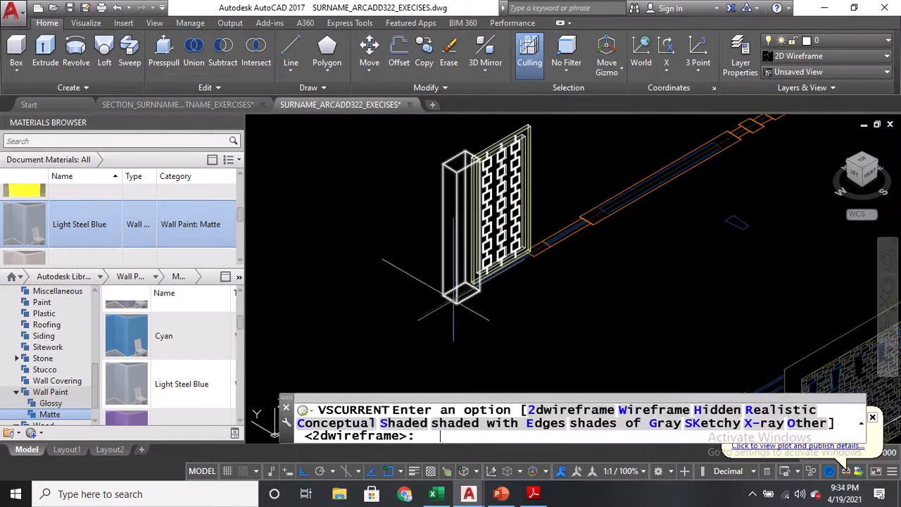
type("R")
key("Return")
scroll(522, 152, "up", 5)
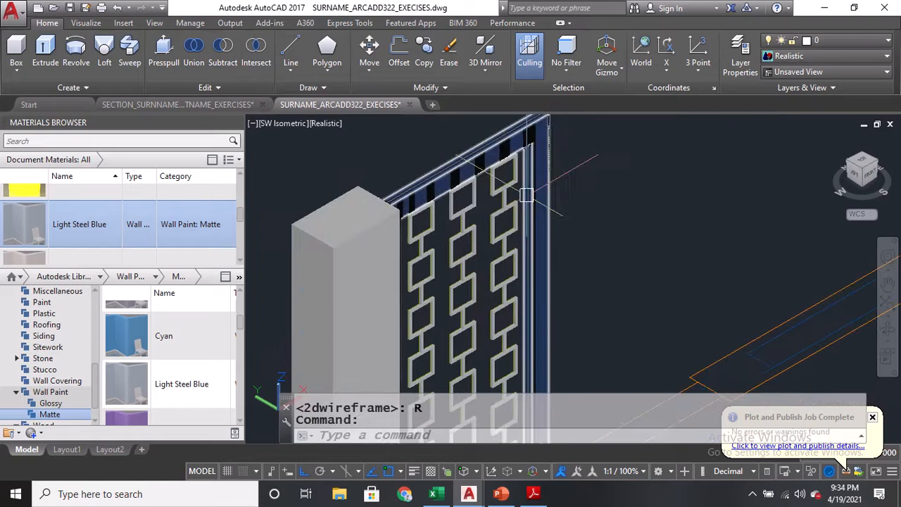
scroll(542, 290, "up", 2)
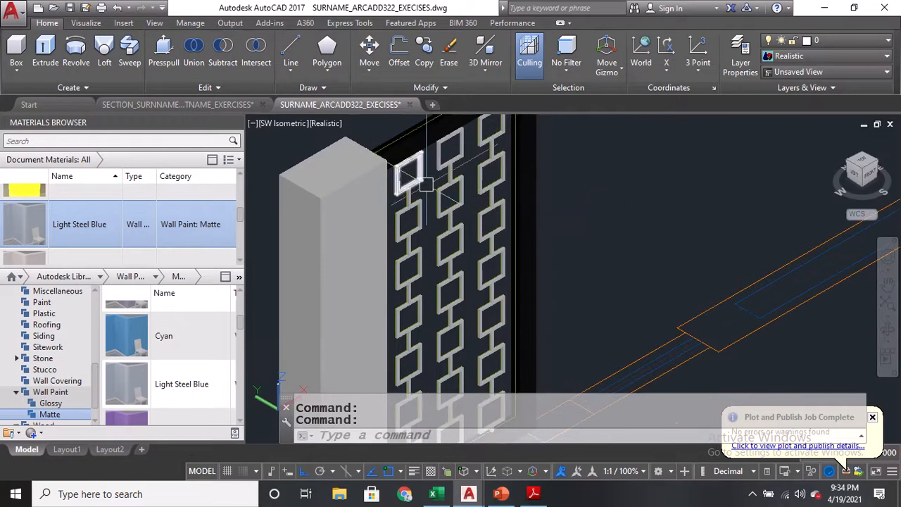
scroll(438, 224, "down", 2)
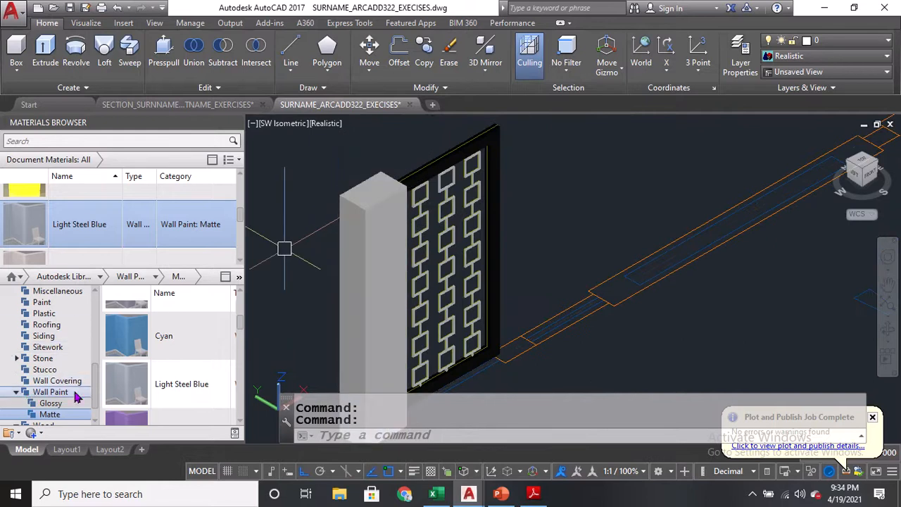
Browse the Autodesk material library's Masonry category and open its Stone materials
scroll(94, 400, "down", 1)
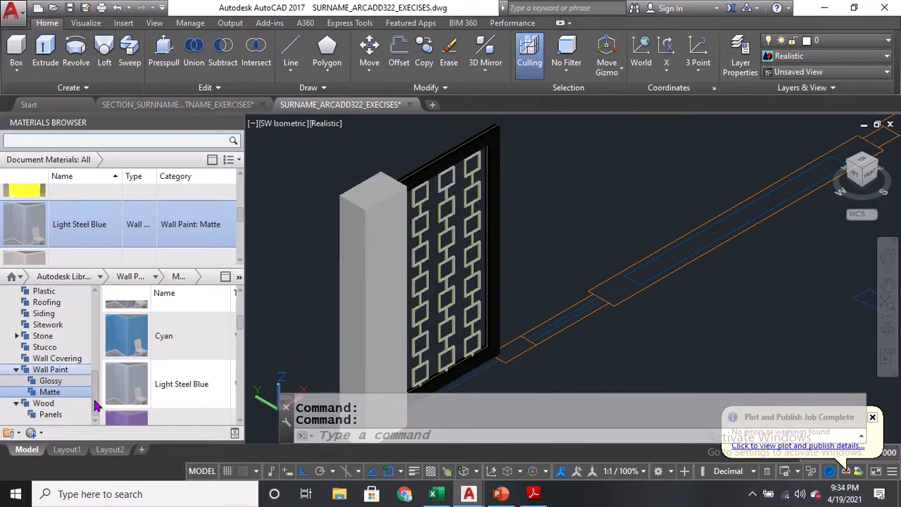
left_click_drag(96, 407, 93, 353)
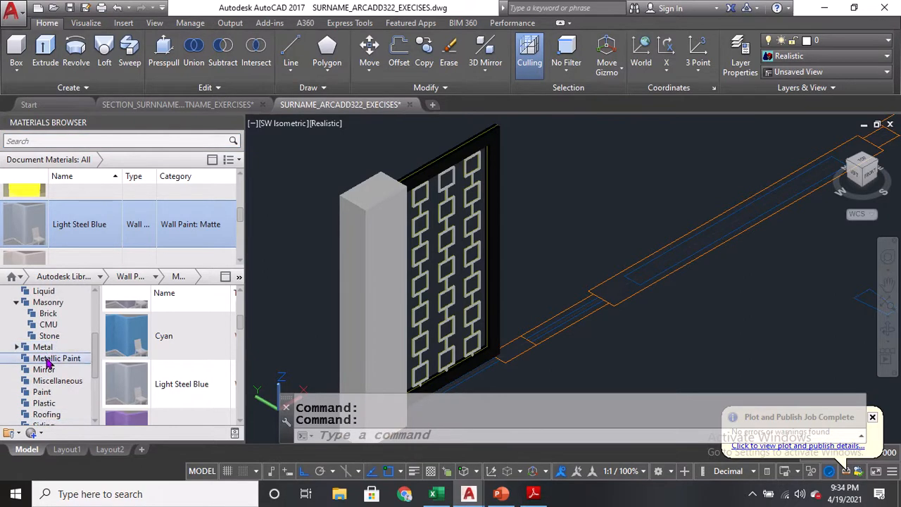
left_click(48, 313)
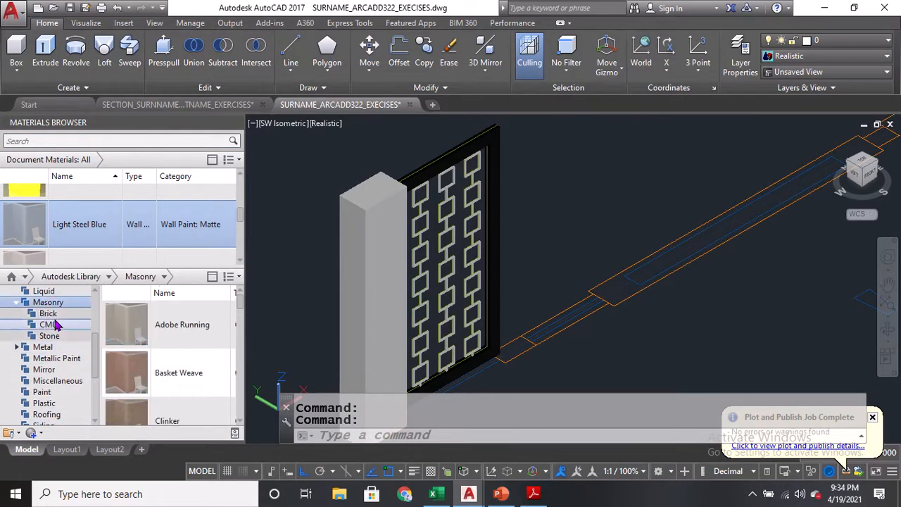
left_click(49, 324)
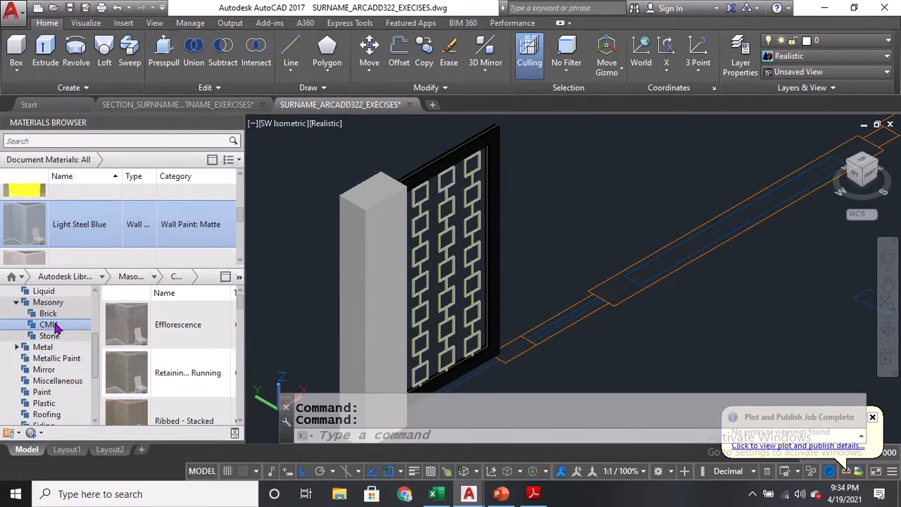
left_click(51, 337)
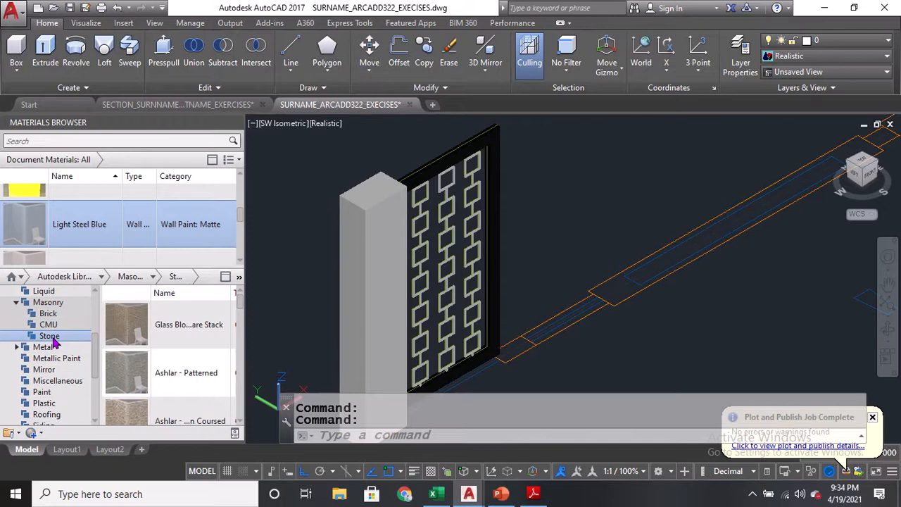
scroll(158, 349, "down", 2)
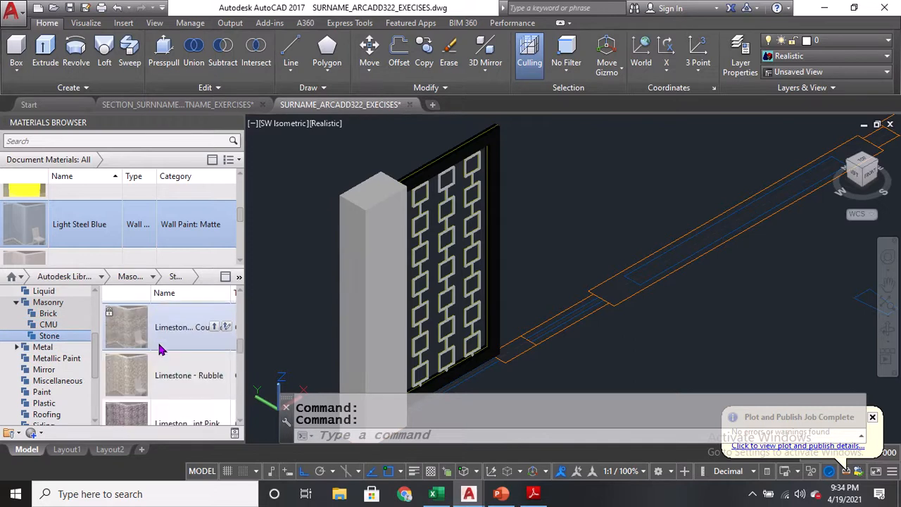
Apply the Onyx - Black stone material to the column
left_click(374, 295)
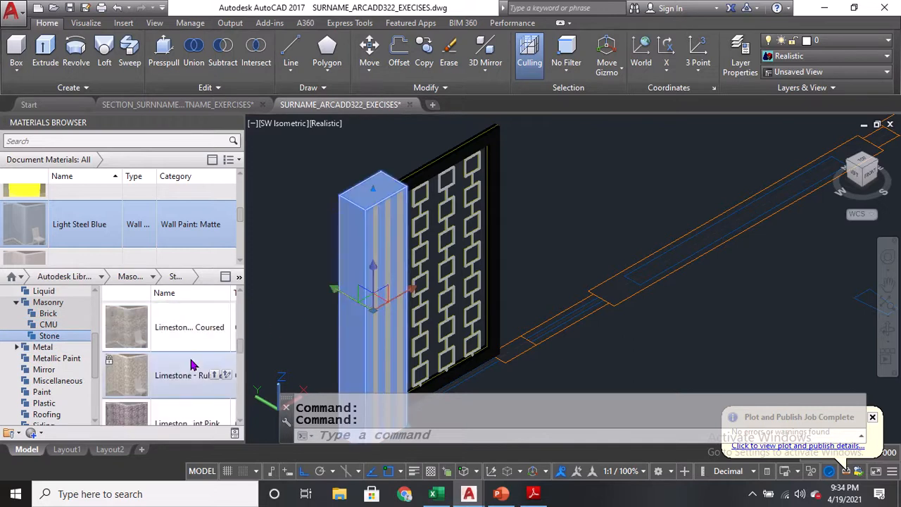
scroll(161, 375, "down", 1)
scroll(159, 376, "down", 2)
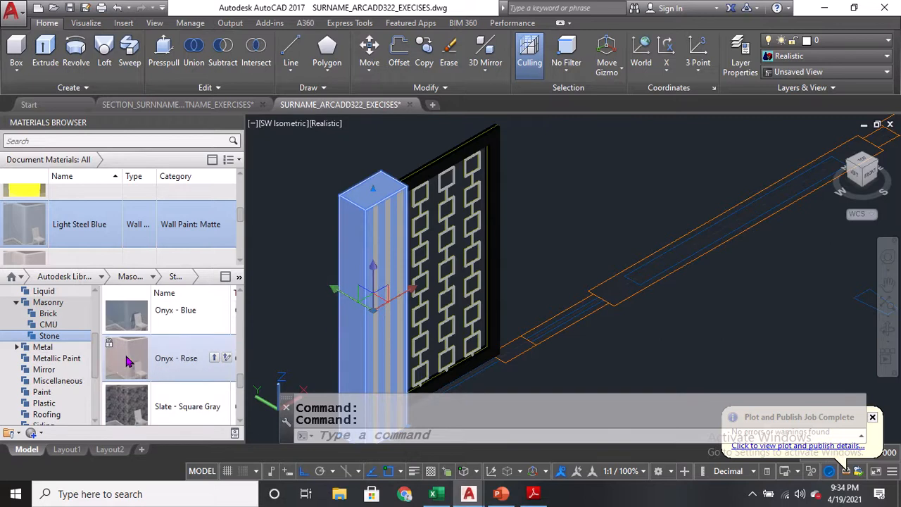
scroll(128, 362, "up", 1)
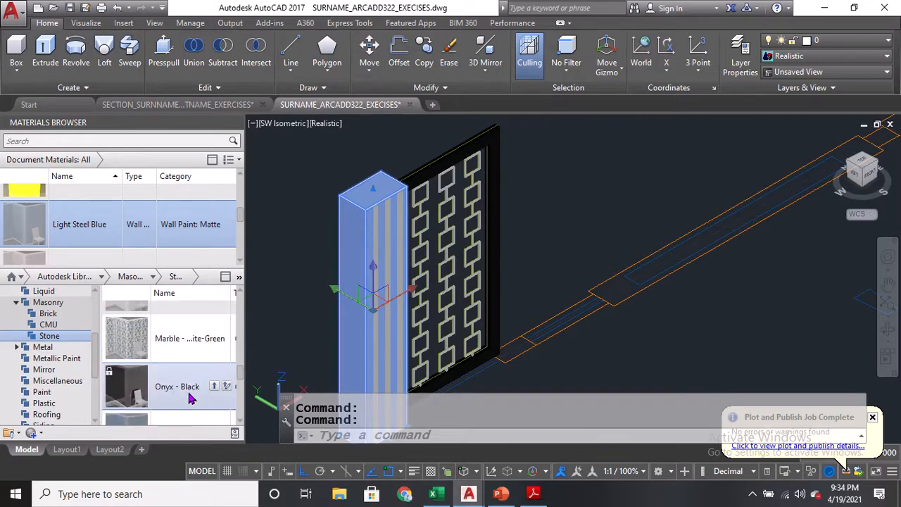
left_click(215, 386)
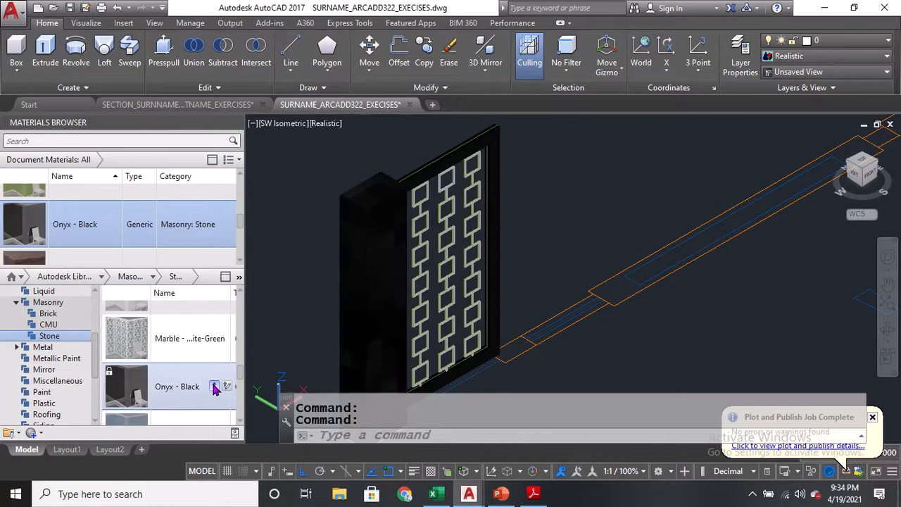
Apply the coursed limestone material from the Stone category to the column
left_click(366, 296)
scroll(155, 345, "up", 2)
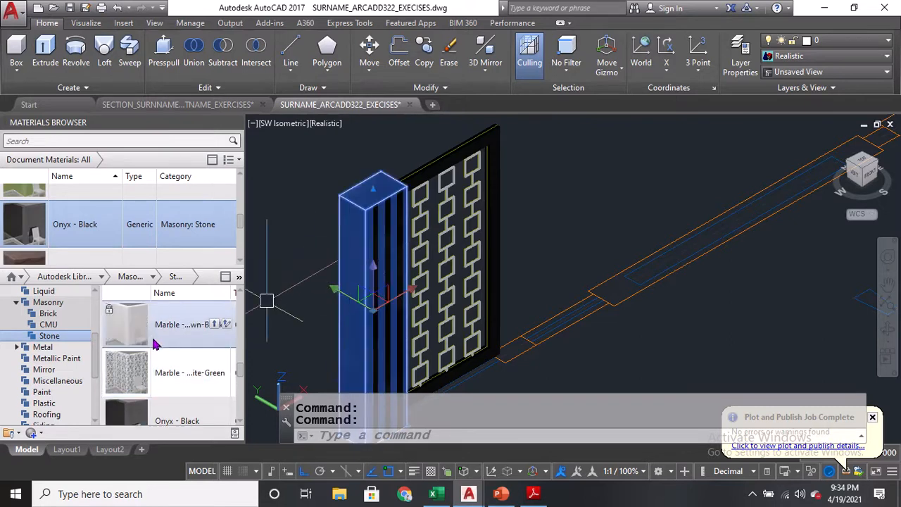
scroll(157, 345, "up", 2)
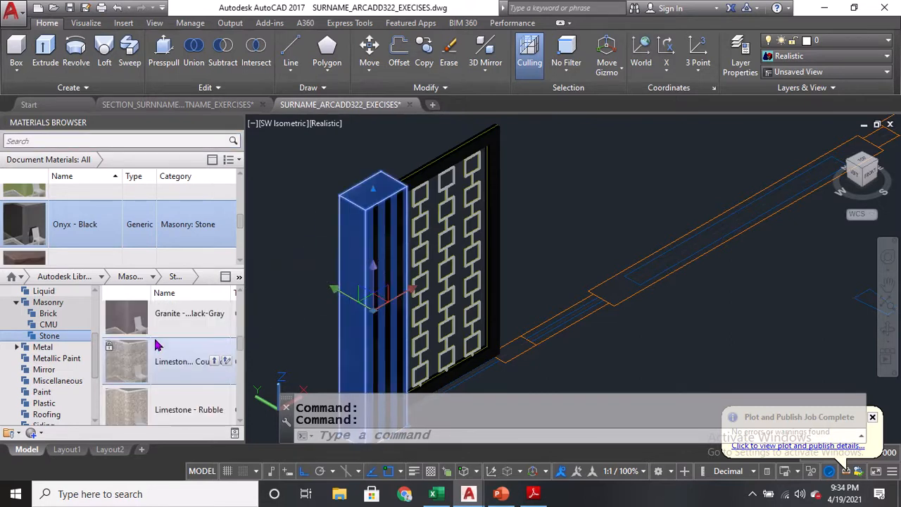
left_click(215, 361)
scroll(337, 264, "down", 3)
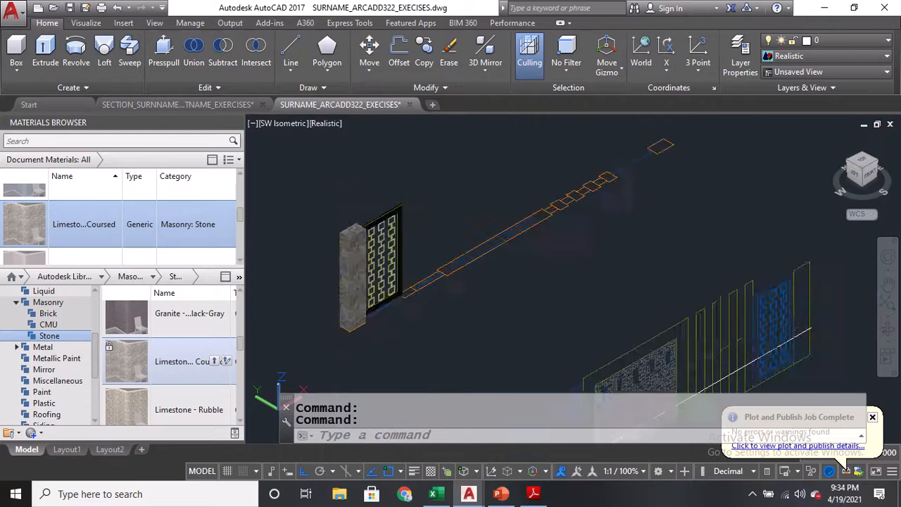
scroll(358, 268, "up", 3)
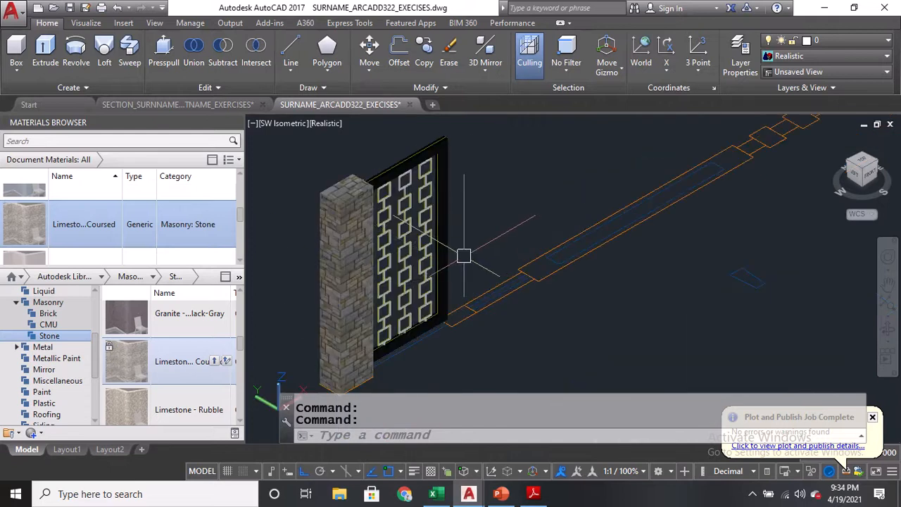
Switch the visual style back to 2D Wireframe with the whole fence plan in view
scroll(465, 256, "down", 2)
middle_click_drag(553, 251, 469, 315)
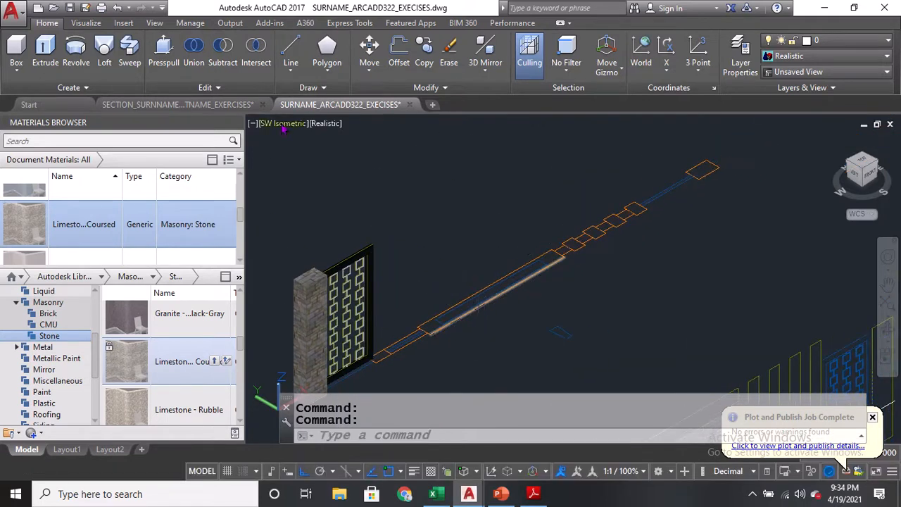
left_click(329, 124)
left_click(360, 157)
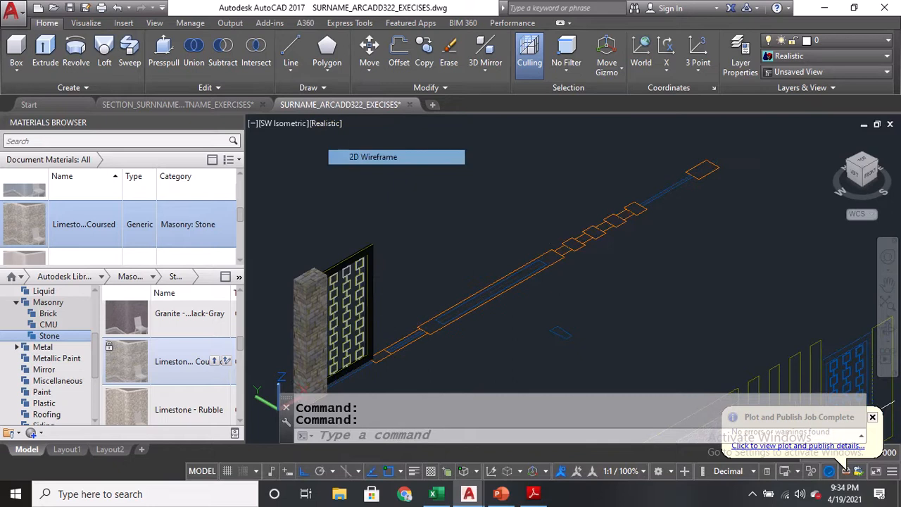
Switch the model to the top view, showing the last fence's plan
type("-V")
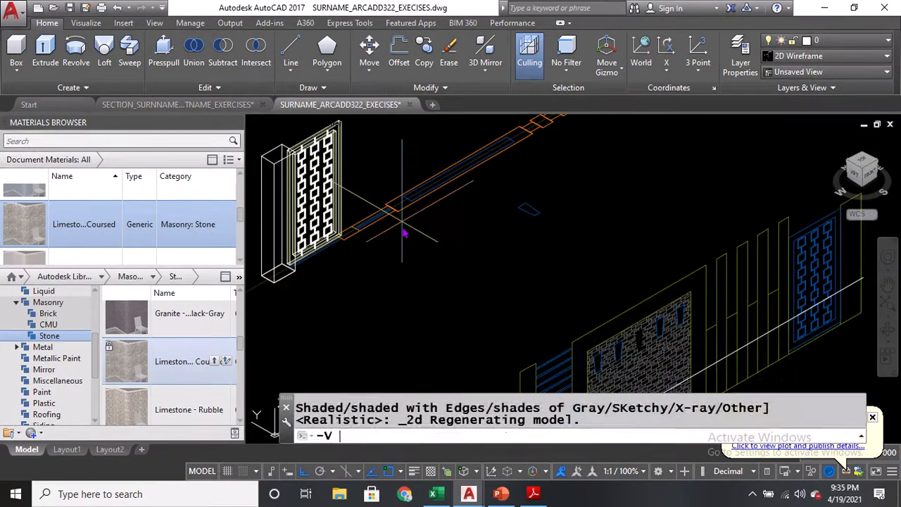
key("Return")
type("T")
key("Return")
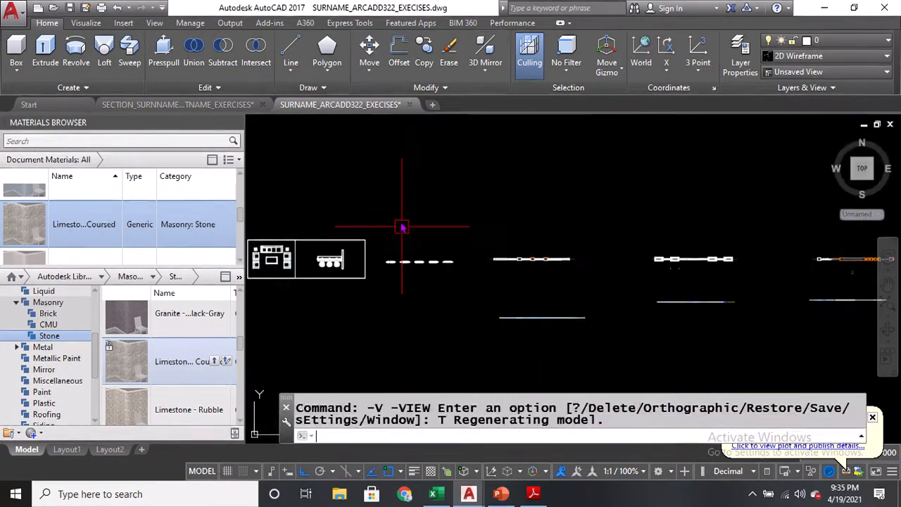
middle_click_drag(502, 259, 366, 246)
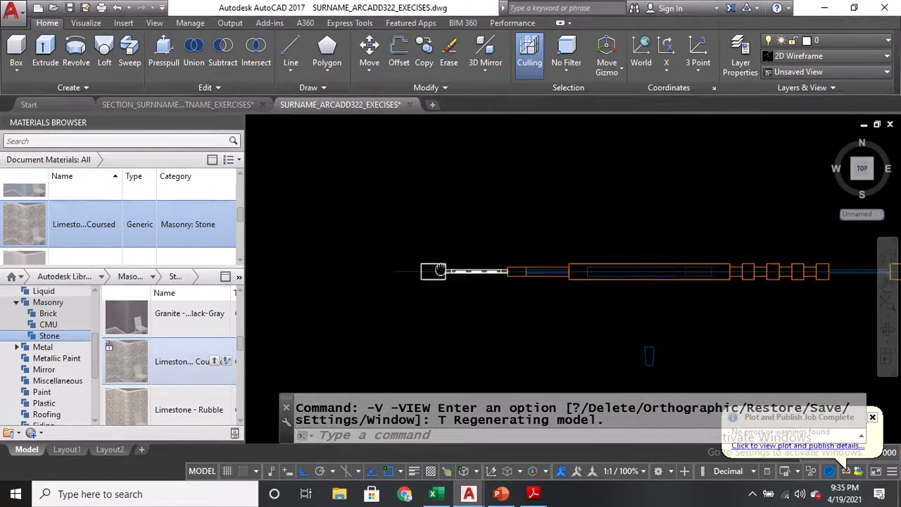
Mirror the end column and its patterned panel across the midpoint of the fence plan's long wall, keeping the originals
type("MI")
key("Return")
scroll(433, 264, "up", 2)
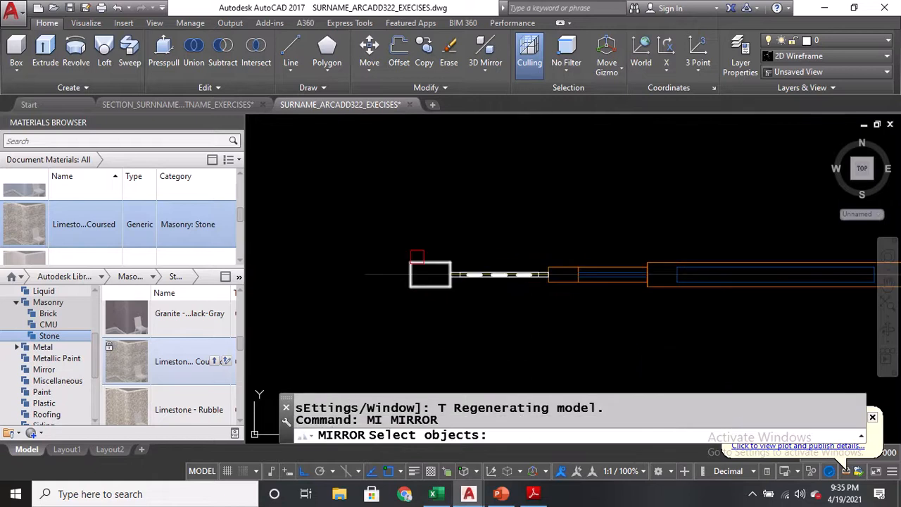
left_click(418, 255)
left_click(445, 240)
left_click(562, 317)
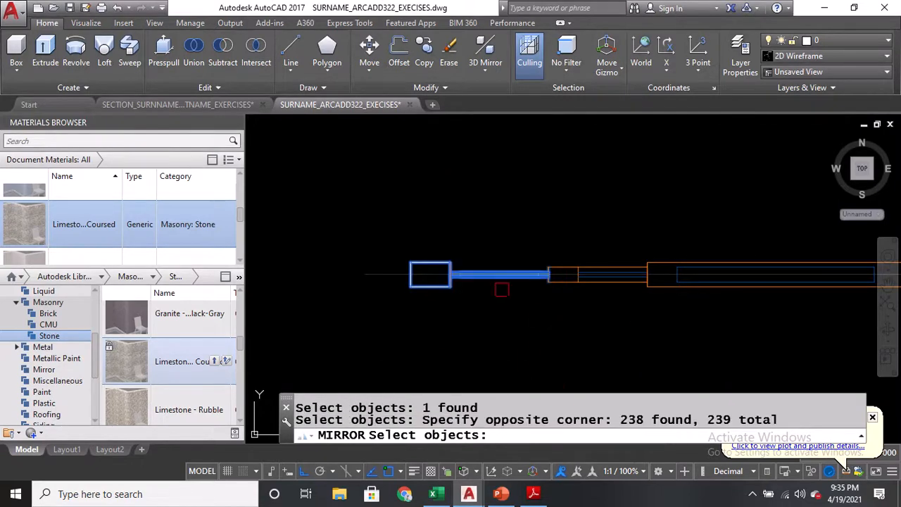
scroll(584, 310, "down", 2)
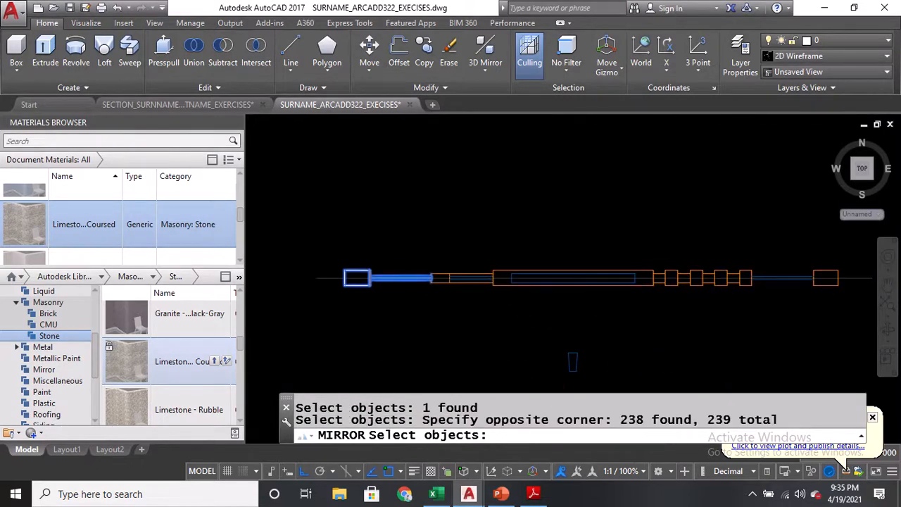
scroll(405, 278, "up", 2)
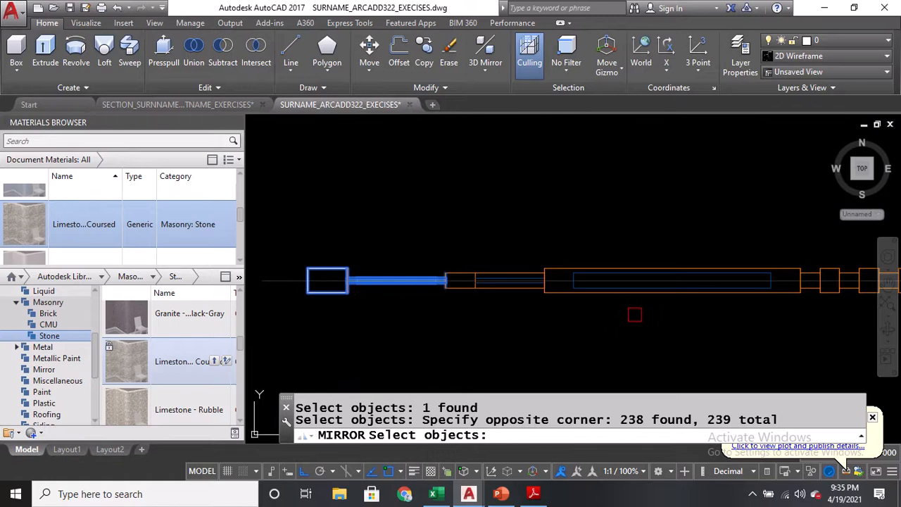
key("Return")
scroll(674, 306, "up", 4)
middle_click_drag(716, 248, 578, 287)
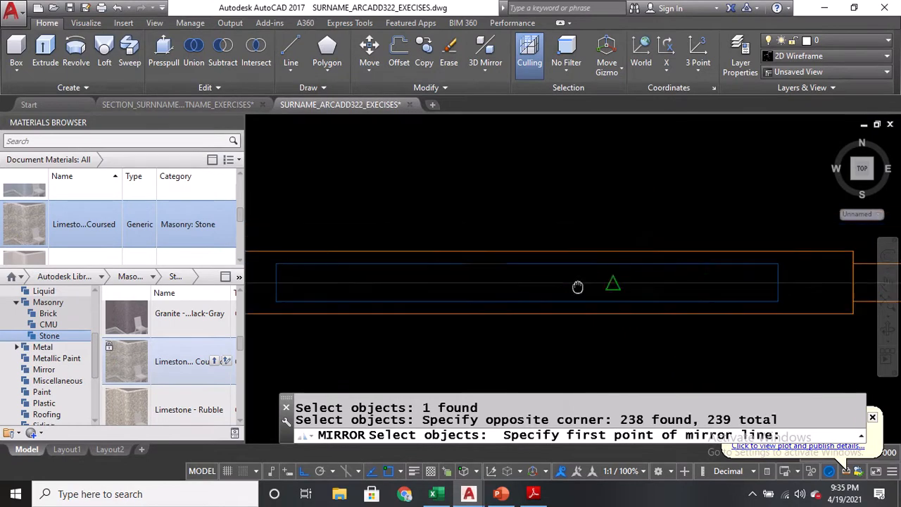
left_click(605, 281)
scroll(602, 278, "down", 3)
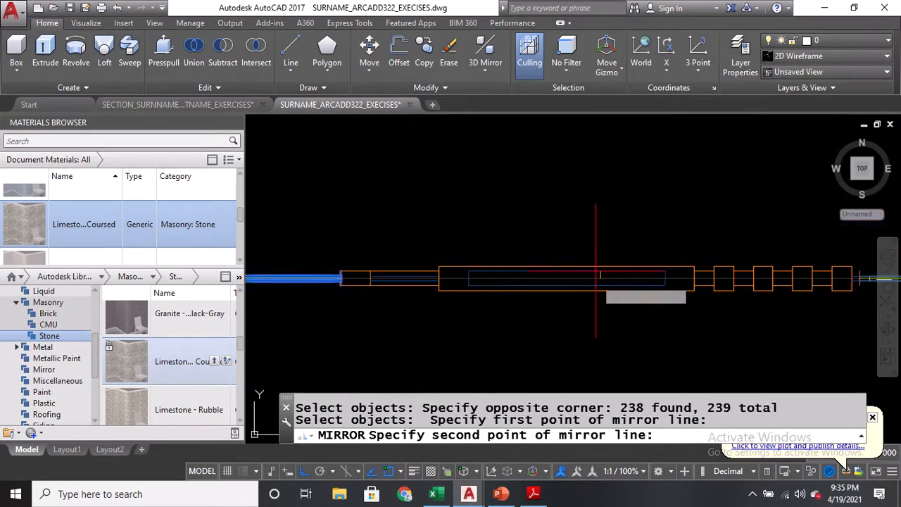
left_click(599, 147)
key("Return")
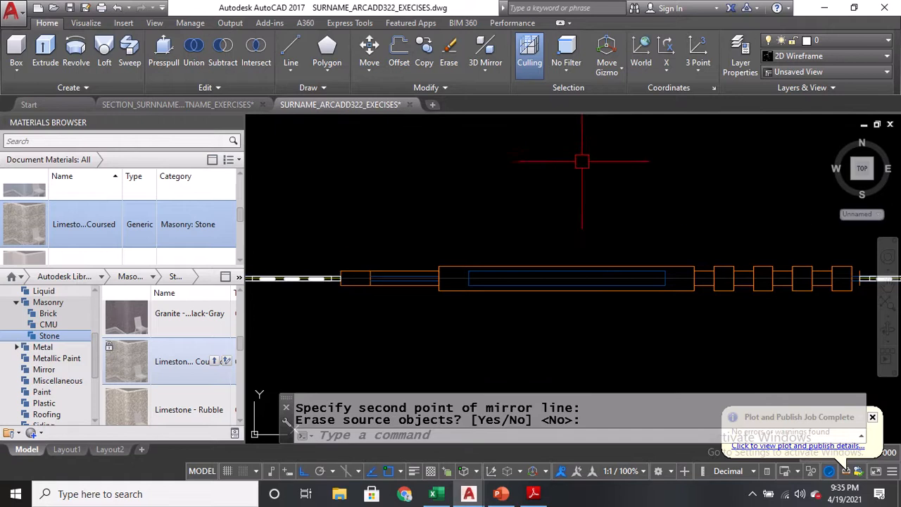
Switch the model to the SW Isometric view, showing the mirrored column and panel at the fence's far end
scroll(579, 171, "down", 2)
middle_click_drag(648, 223, 498, 232)
scroll(617, 264, "up", 6)
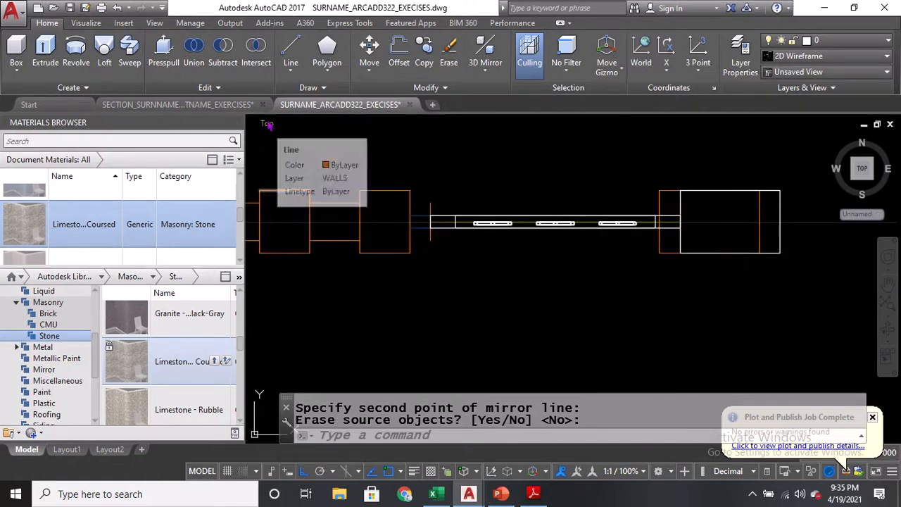
left_click(266, 123)
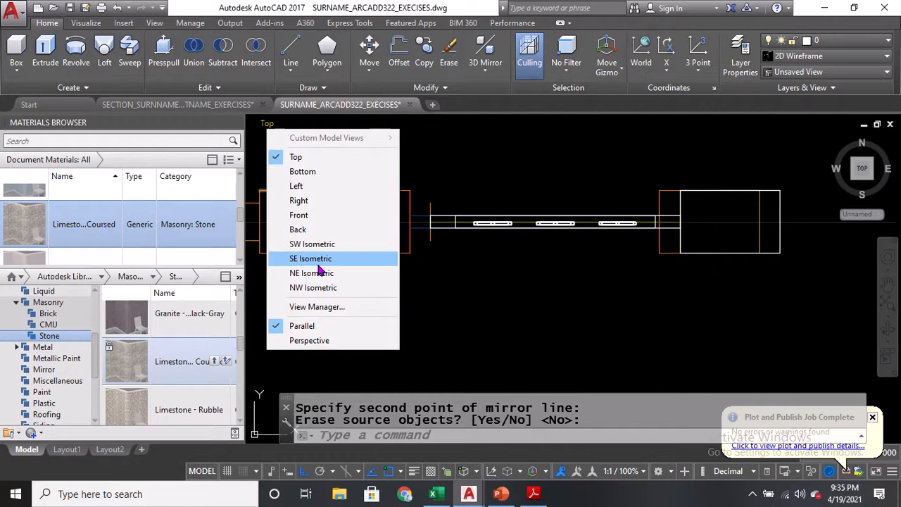
left_click(315, 244)
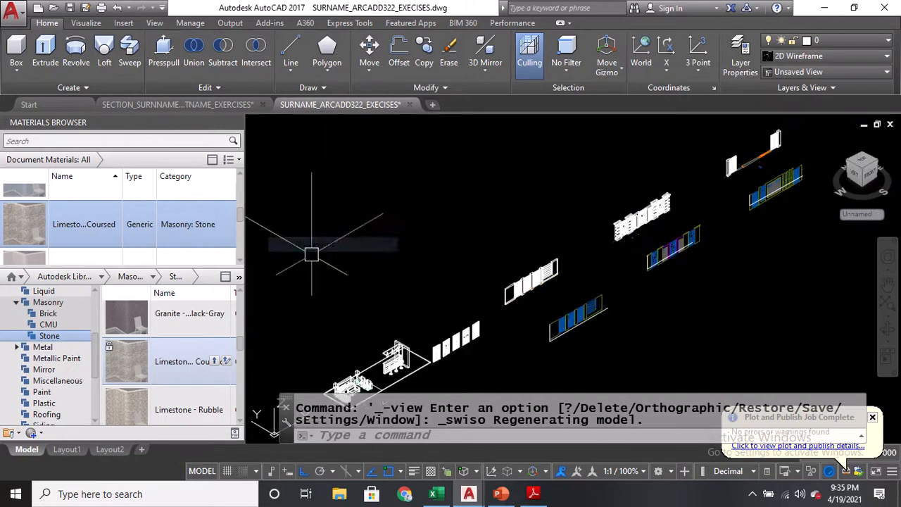
scroll(654, 196, "up", 5)
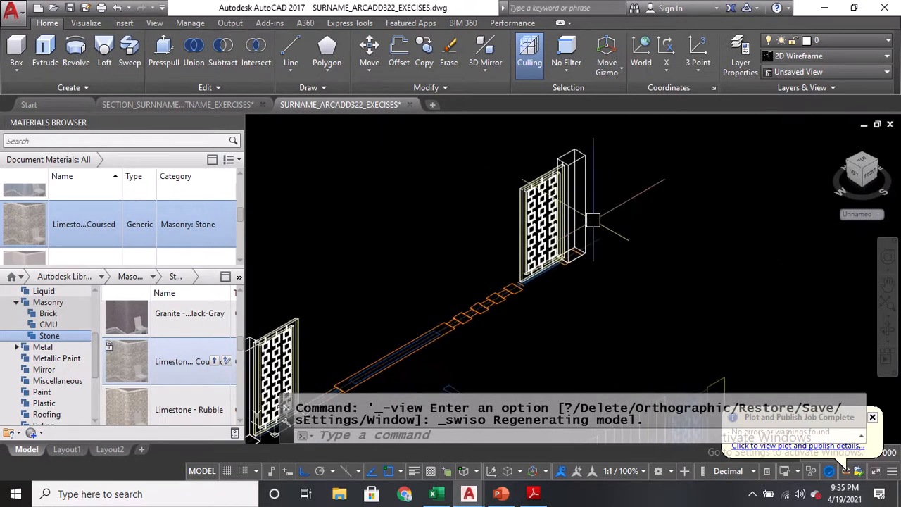
Move the mirrored column and panel from the column's outer base corner to the matching corner of the column outline in the plan
type("M")
key("Return")
left_click(506, 141)
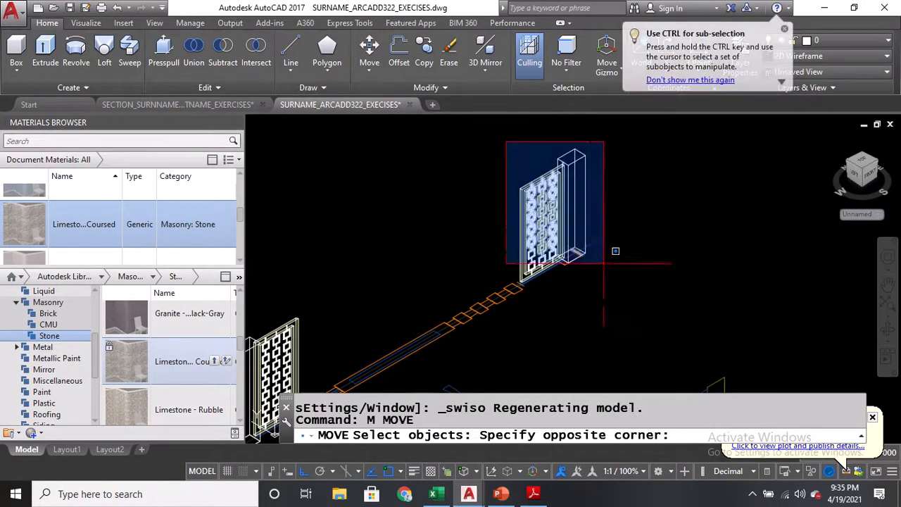
left_click(600, 278)
scroll(477, 143, "up", 4)
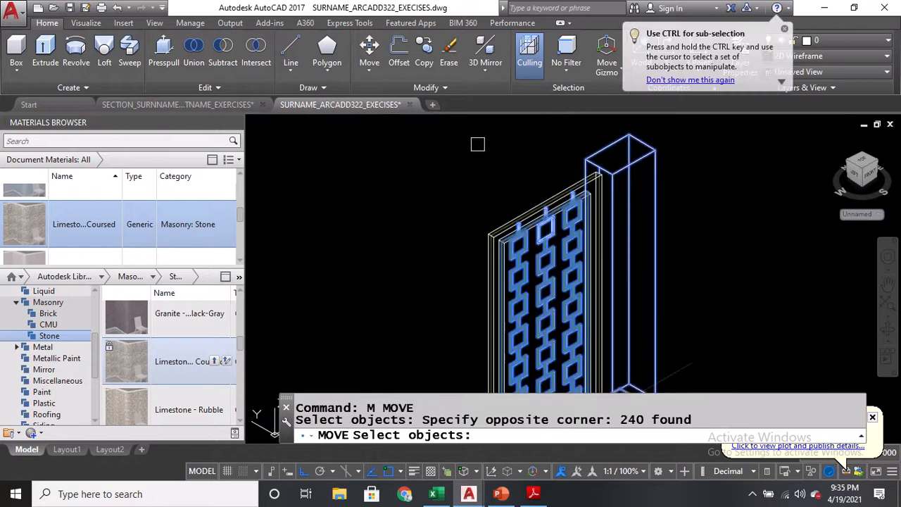
scroll(469, 136, "down", 2)
left_click(466, 138)
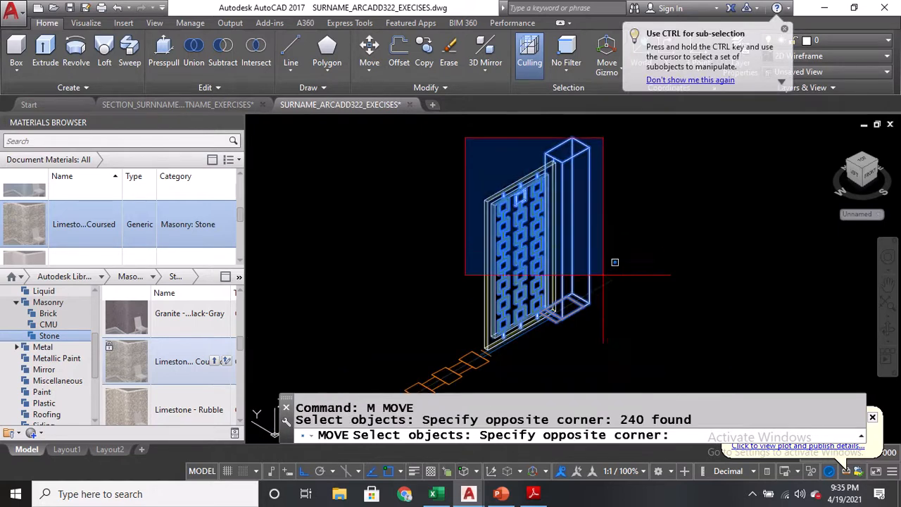
left_click(636, 341)
scroll(557, 289, "up", 5)
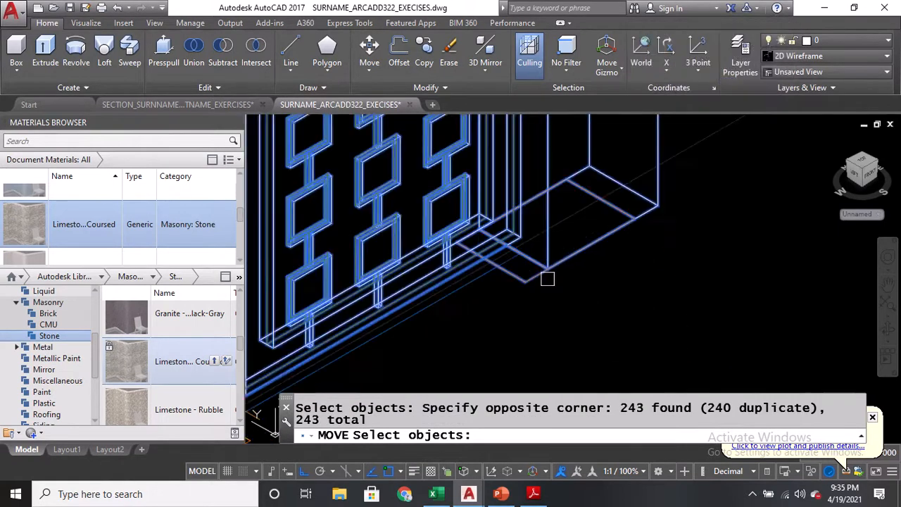
left_click(500, 278, "shift")
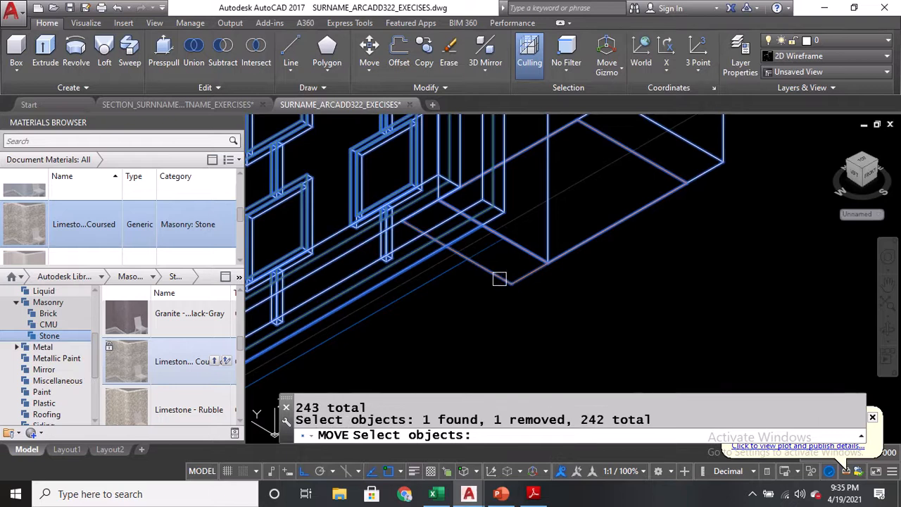
left_click(528, 277, "shift")
left_click(504, 277)
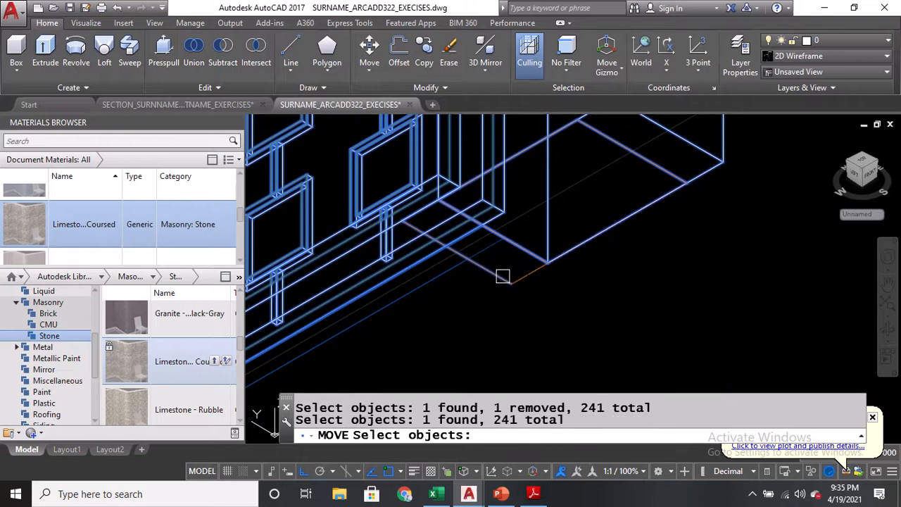
middle_click_drag(612, 206, 597, 280)
left_click(633, 243, "shift")
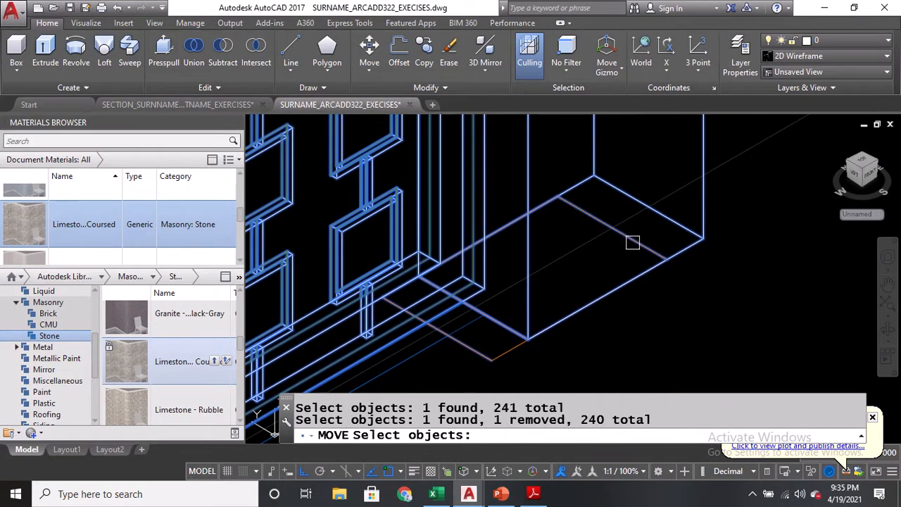
left_click(641, 244)
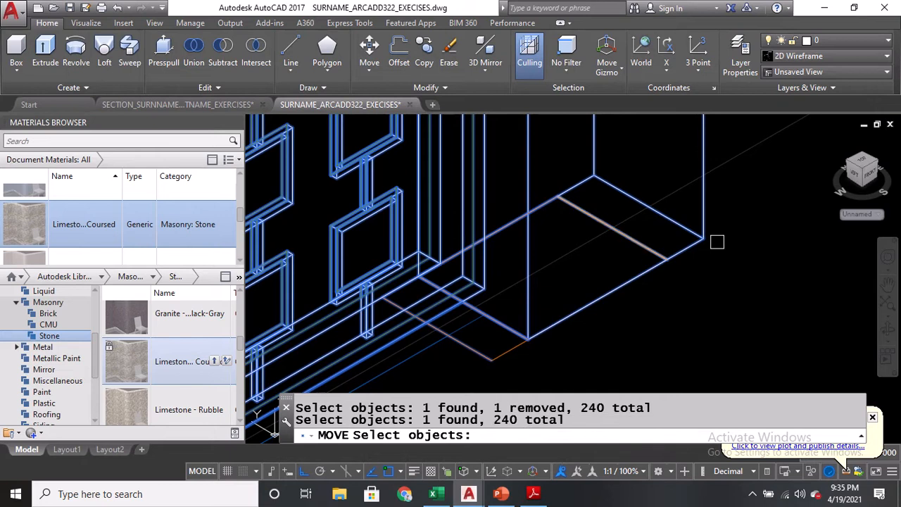
key("Return")
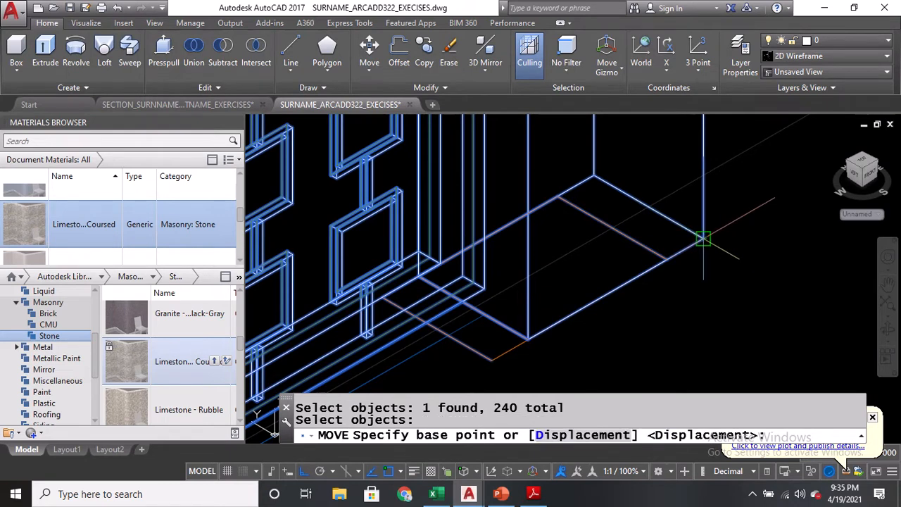
left_click(704, 239)
left_click(666, 259)
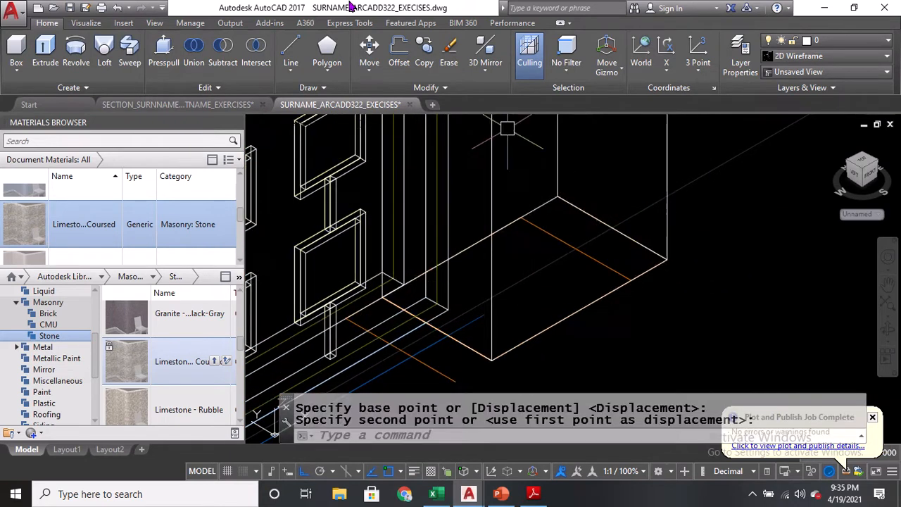
Measure the full height of the slender column beside the patterned panel in the last fence's elevation
left_click(359, 44)
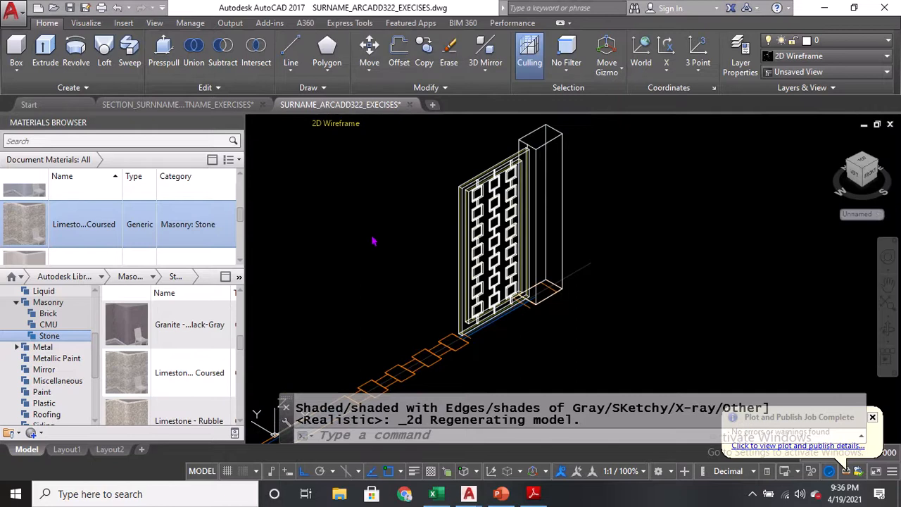
middle_click_drag(374, 253, 506, 133)
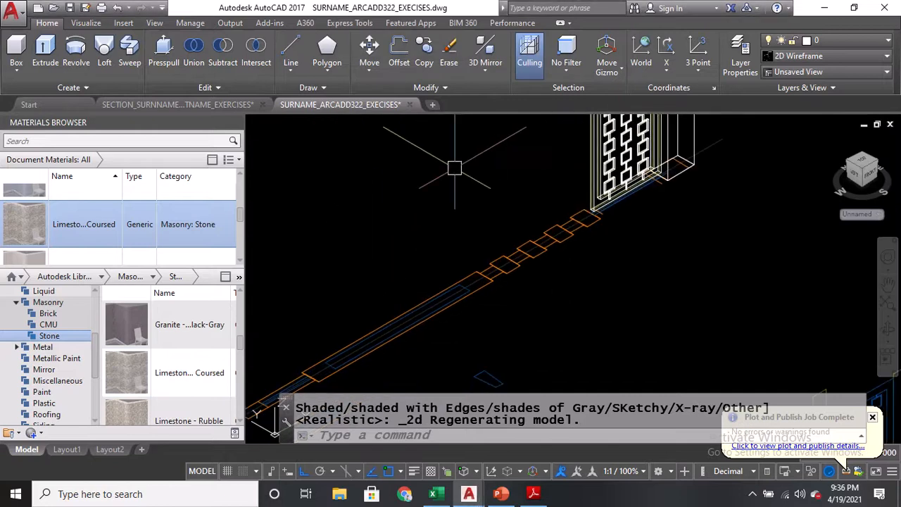
scroll(428, 175, "down", 4)
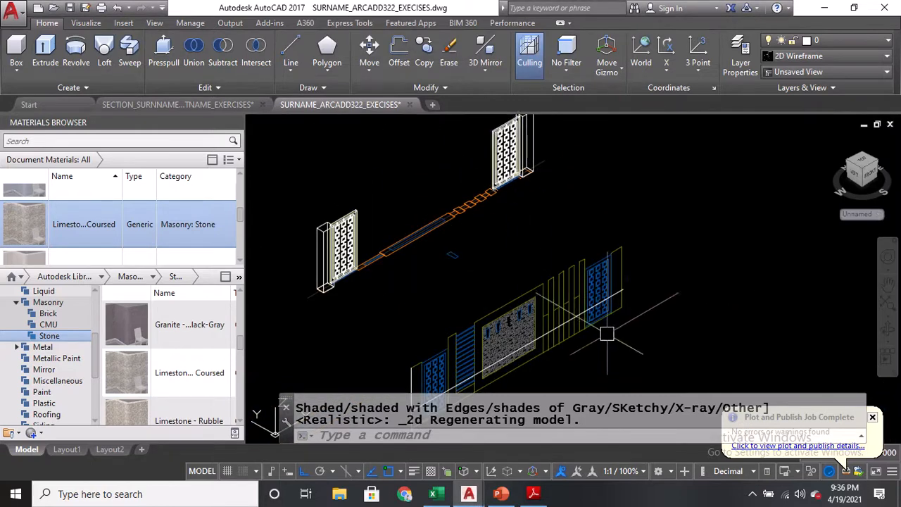
scroll(569, 345, "up", 4)
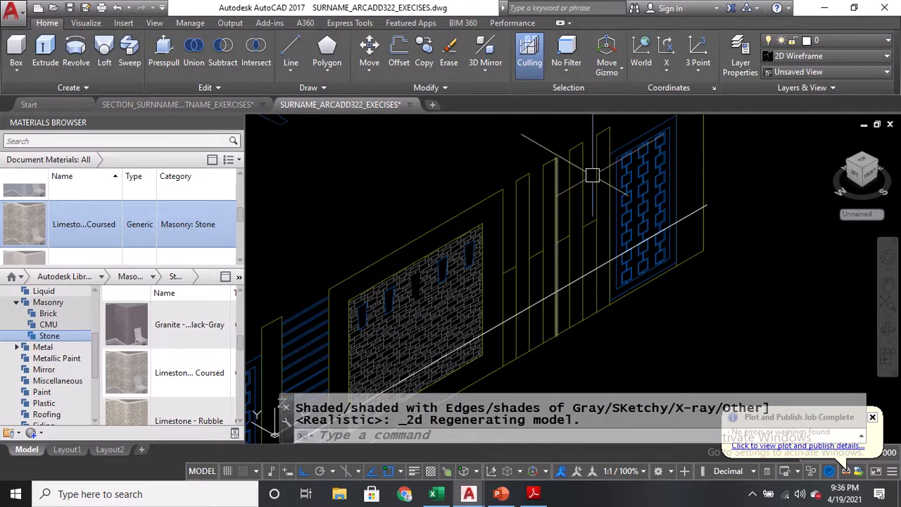
middle_click_drag(594, 170, 563, 221)
type("di")
key("Return")
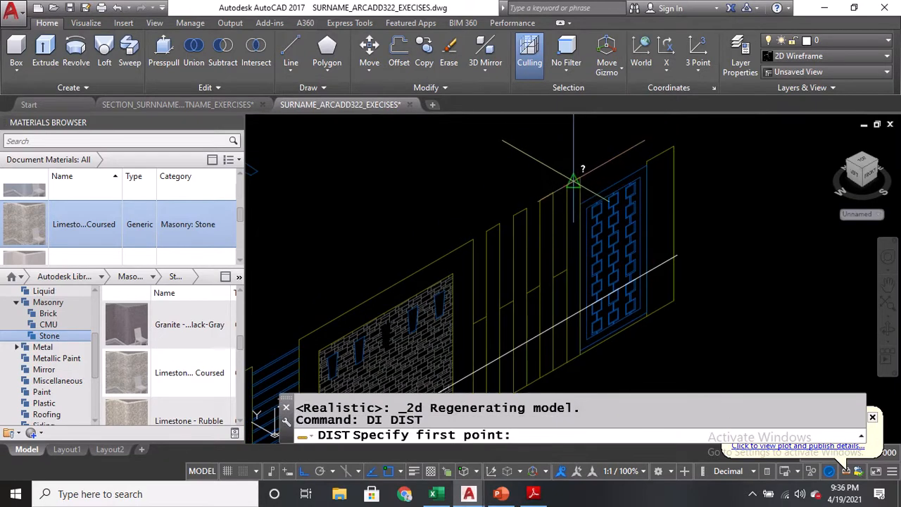
left_click(574, 181)
scroll(569, 362, "up", 3)
left_click(568, 338)
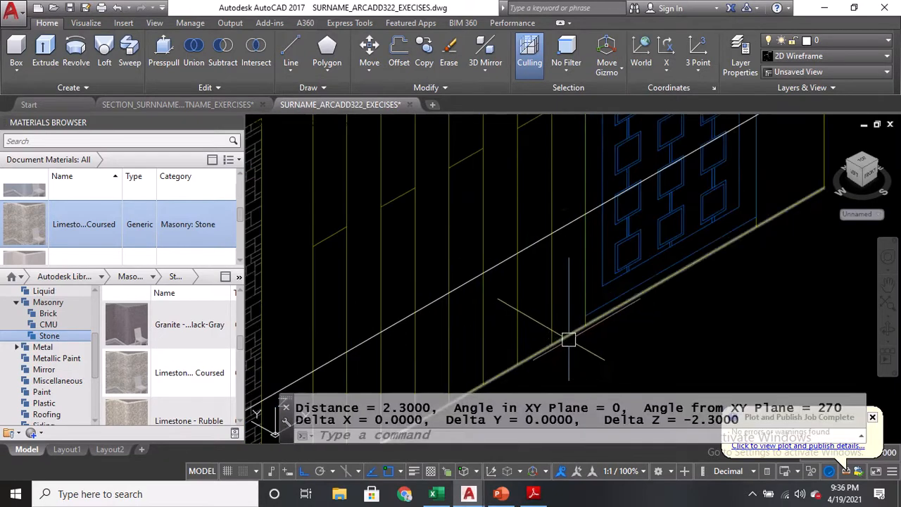
scroll(574, 286, "down", 5)
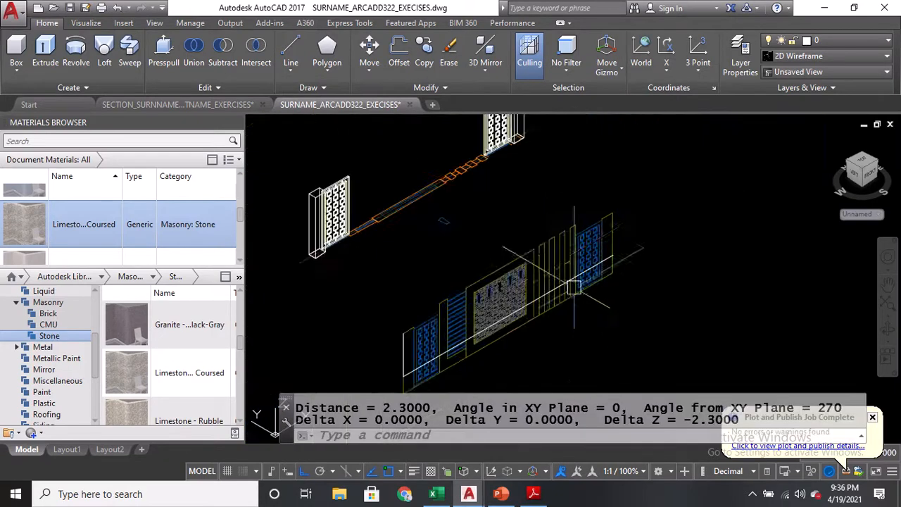
Draw a box on the small column outline nearest the mirrored panel in the fence plan
left_click(17, 50)
scroll(404, 208, "up", 5)
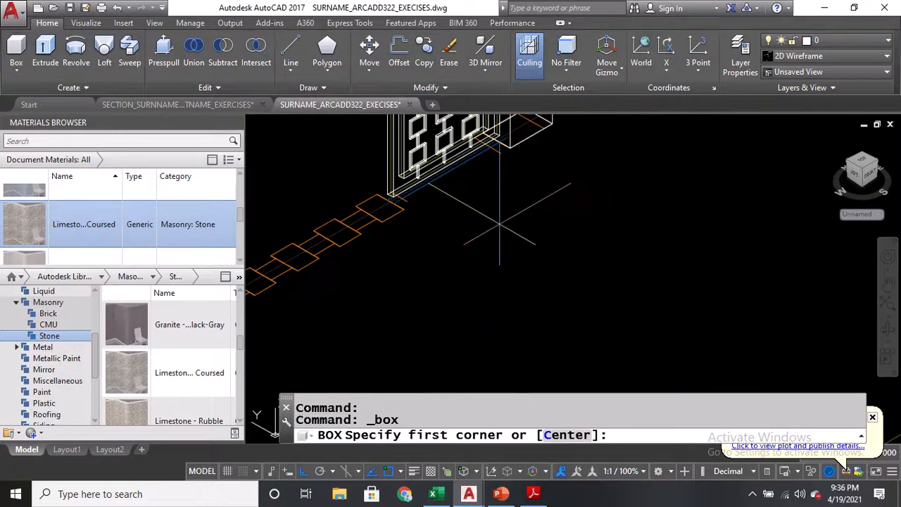
left_click(404, 209)
scroll(395, 225, "up", 2)
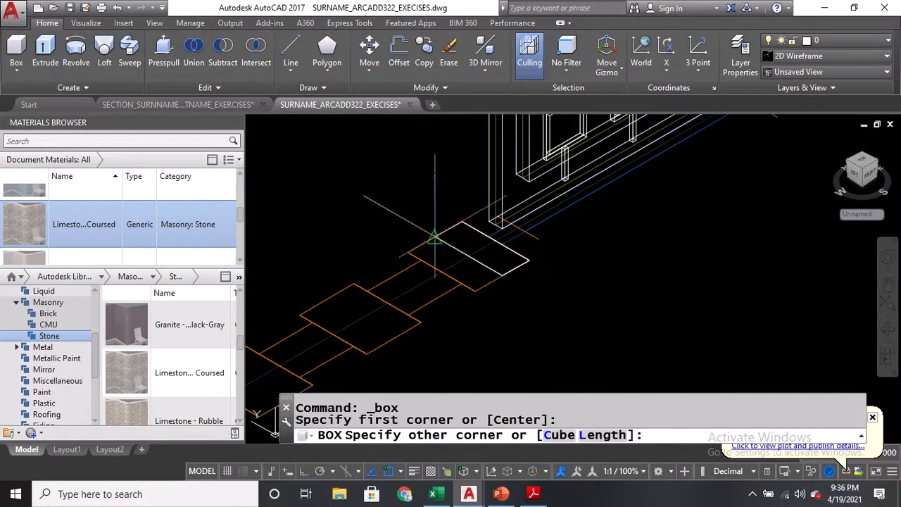
Finish the box over the plan square beside the far perforated panel with a height of 2.3
left_click(408, 252)
scroll(433, 162, "down", 3)
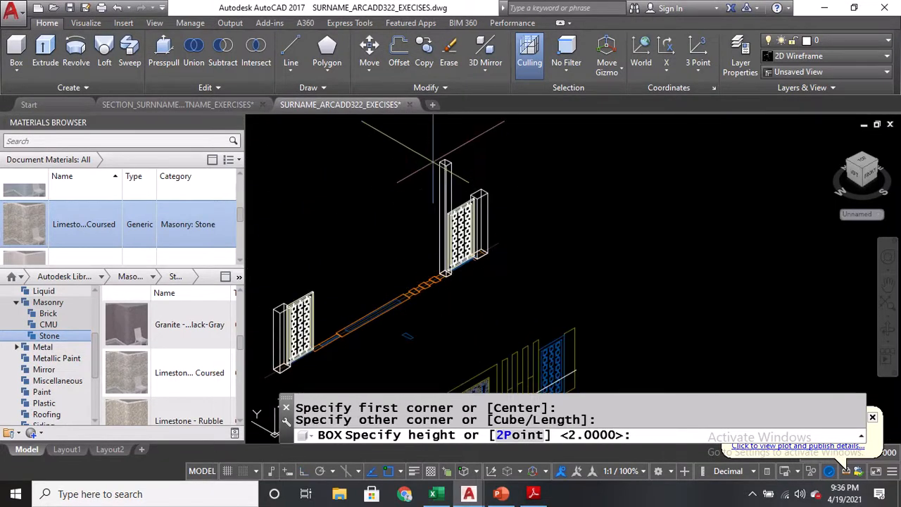
type("2.3")
key("Return")
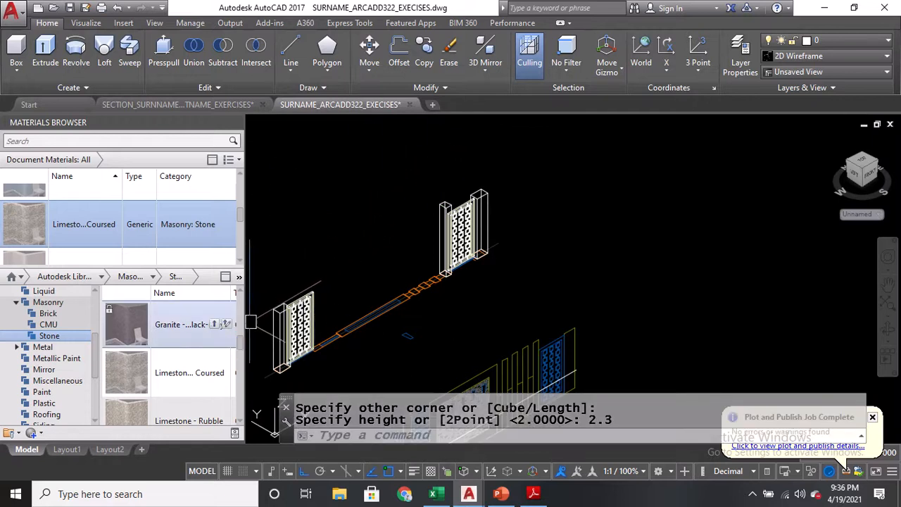
Browse the Stone, CMU and Brick masonry materials in the material library
scroll(189, 381, "down", 3)
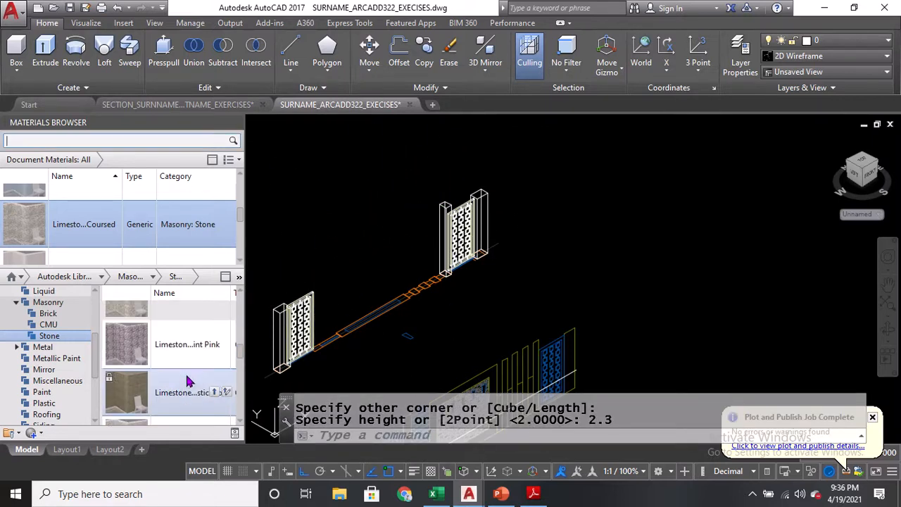
left_click(49, 324)
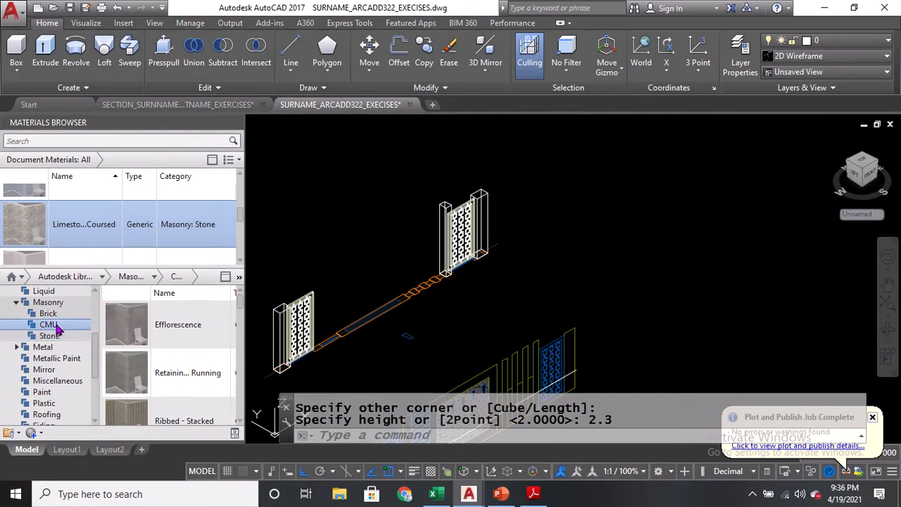
scroll(183, 365, "down", 10)
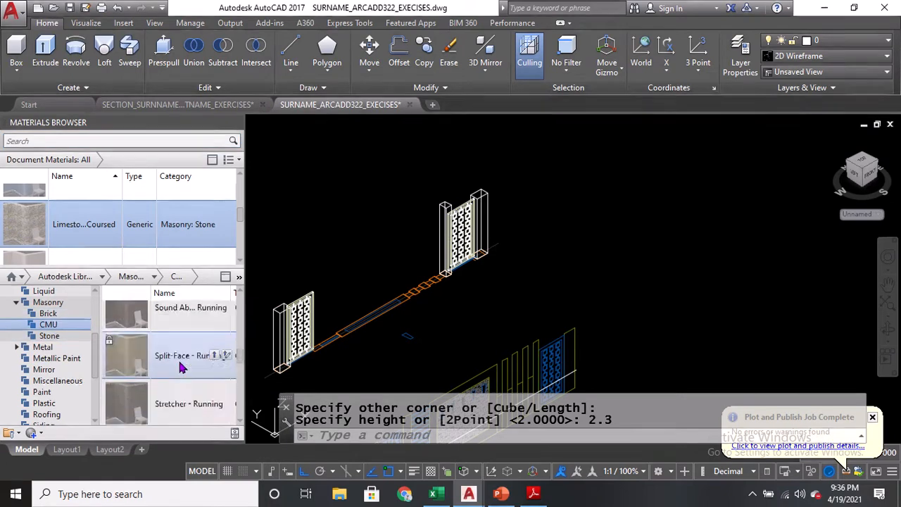
left_click(51, 313)
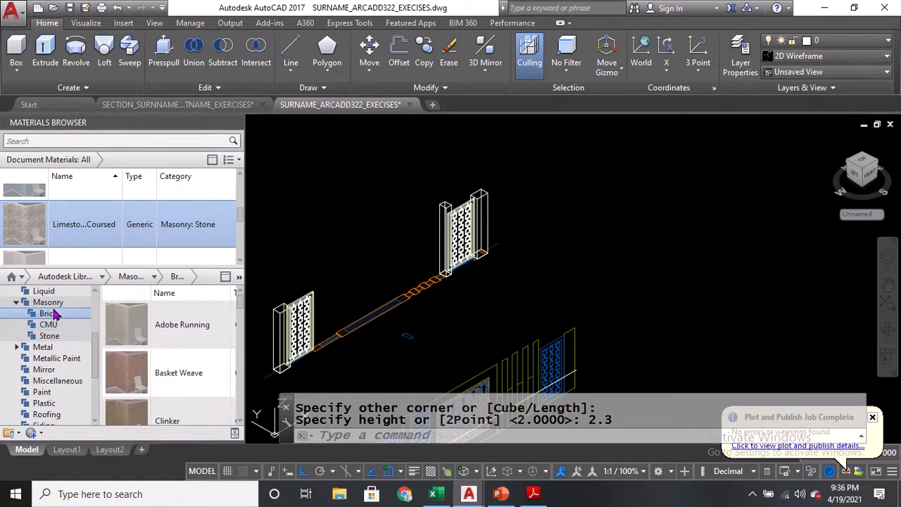
scroll(175, 331, "down", 3)
Switch the viewport to the Realistic visual style
left_click(384, 248)
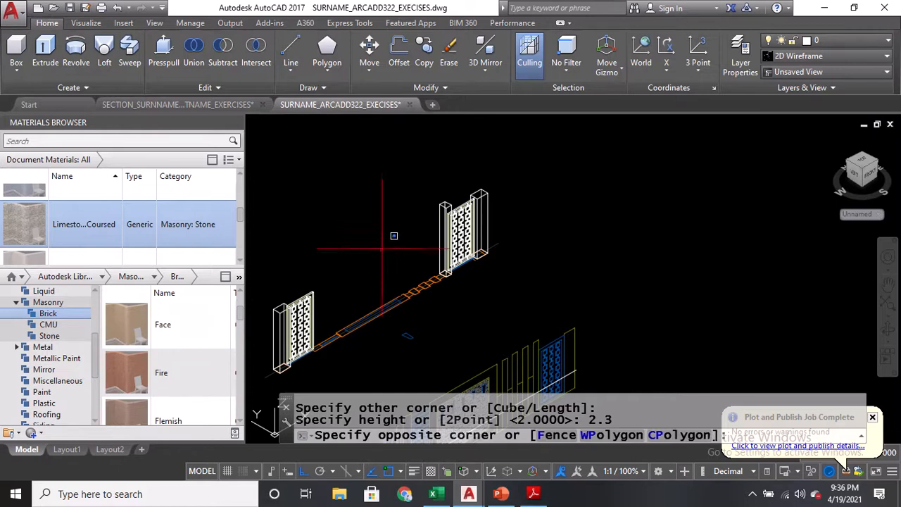
middle_click_drag(379, 251, 409, 230)
key("Escape")
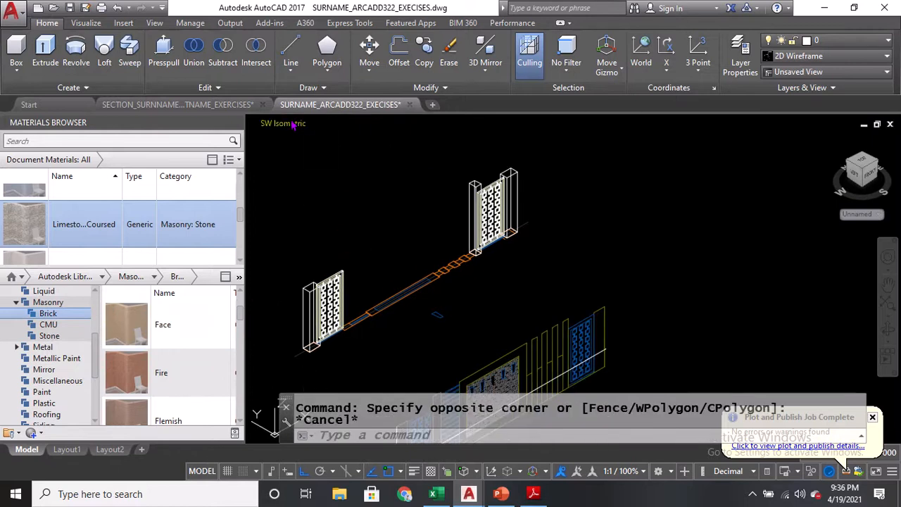
left_click(293, 124)
left_click(335, 130)
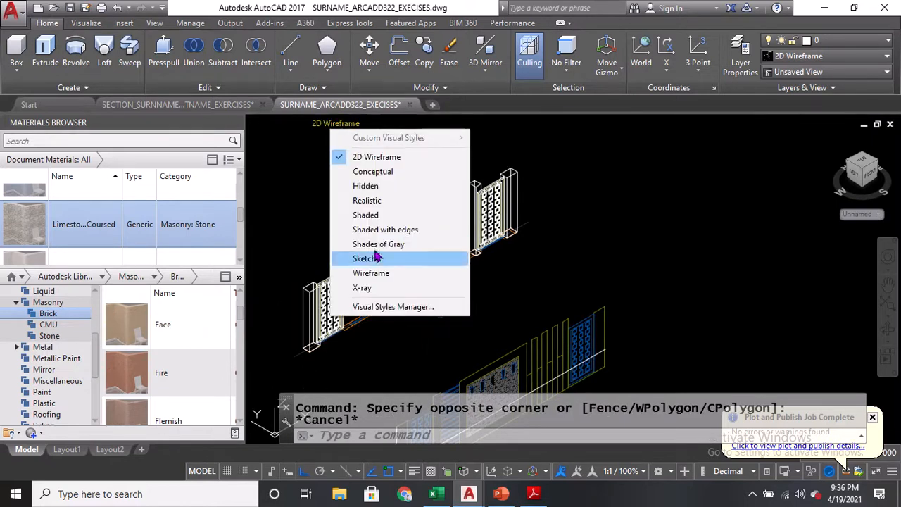
left_click(384, 203)
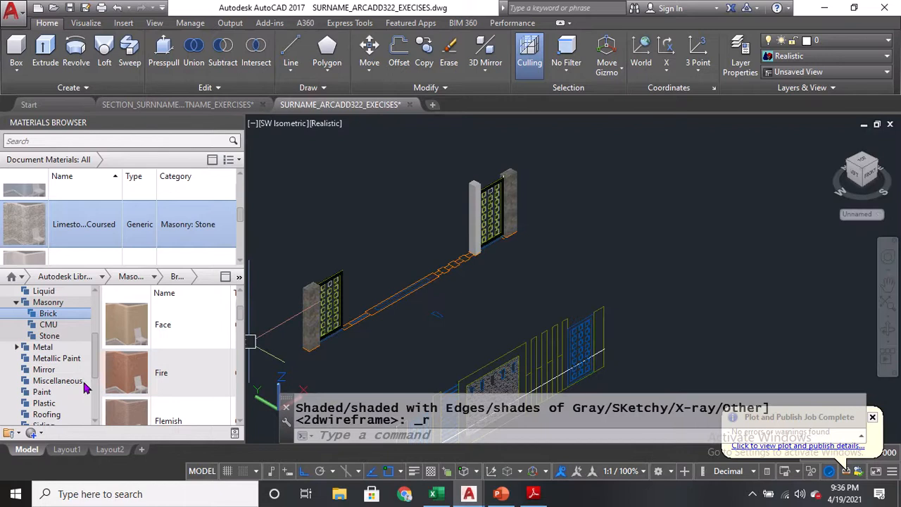
Apply the Gray matte wall paint from the material library to the new pillar beside the far perforated panel
left_click_drag(90, 378, 91, 407)
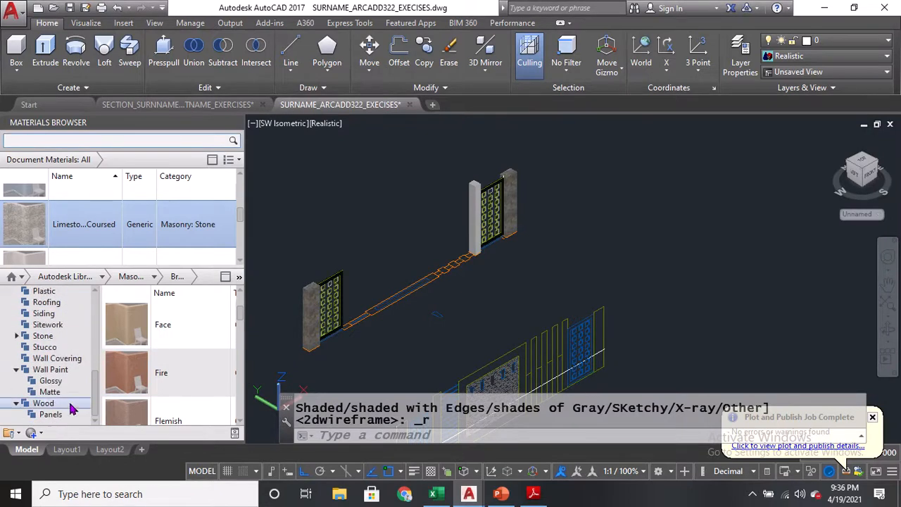
left_click(41, 394)
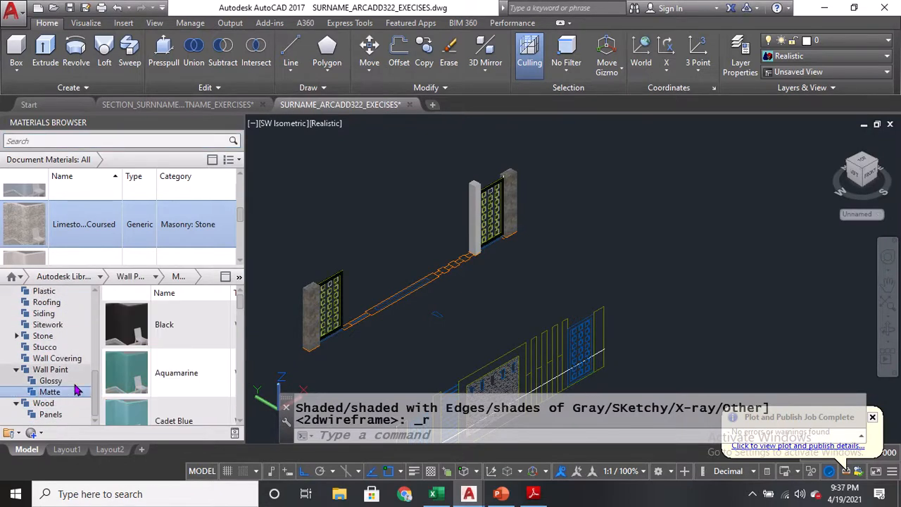
scroll(182, 368, "down", 5)
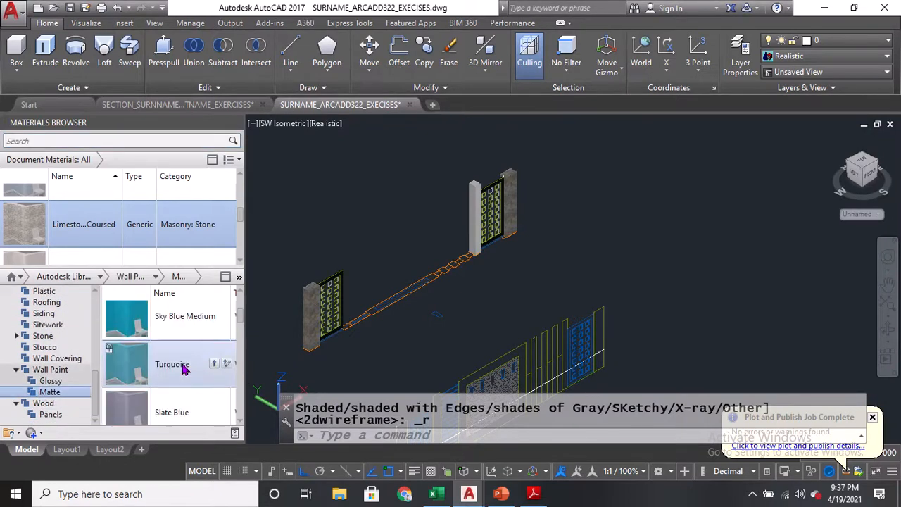
left_click(477, 203)
scroll(162, 378, "down", 3)
scroll(164, 378, "down", 2)
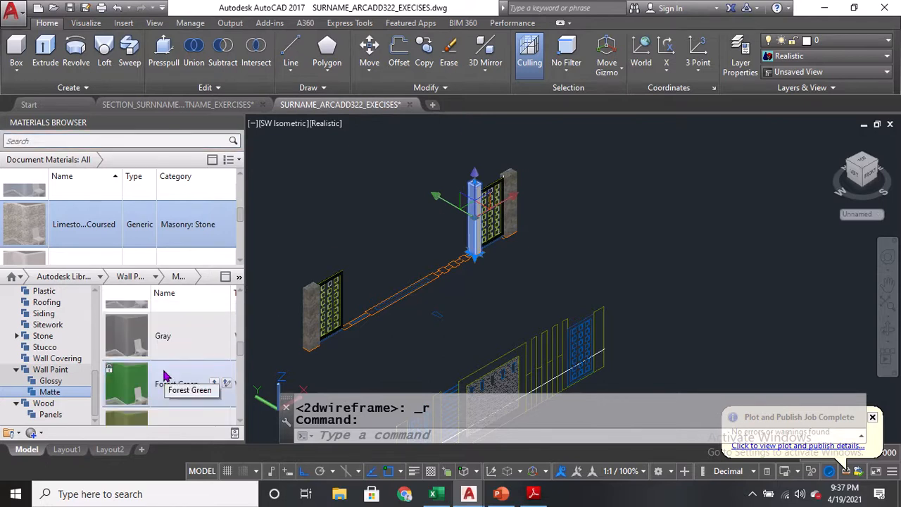
left_click(237, 335)
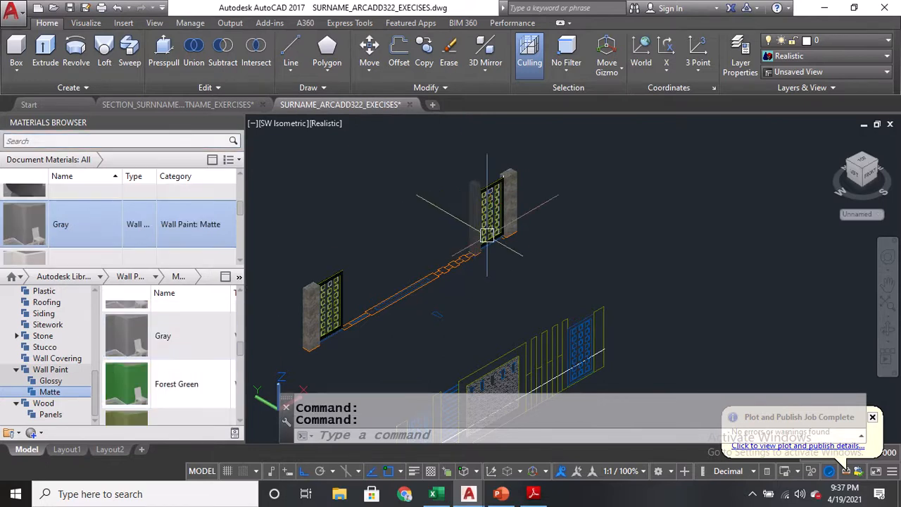
Copy the gray pillar onto the other three small plan squares in the row
scroll(491, 299, "up", 5)
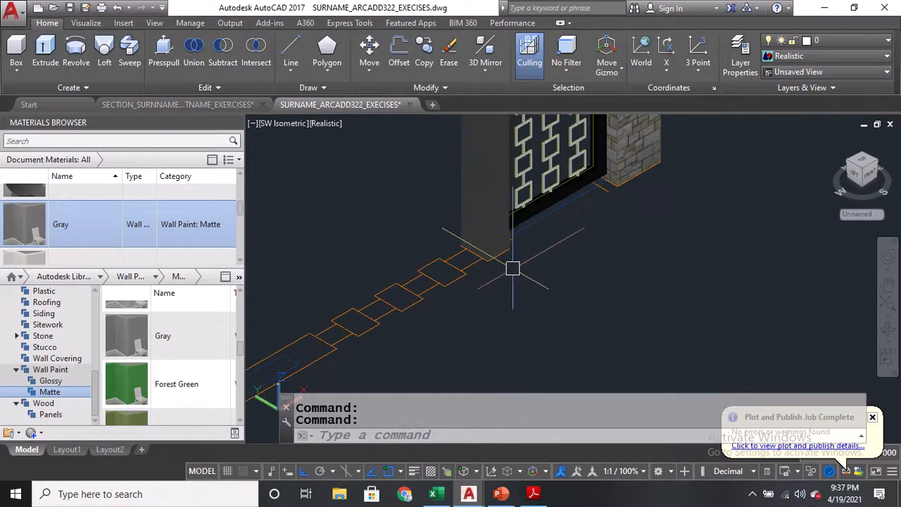
mouse_move(493, 275)
middle_mouse_down()
mouse_move(455, 238)
mouse_move(471, 253)
mouse_move(476, 280)
mouse_move(606, 394)
middle_mouse_up()
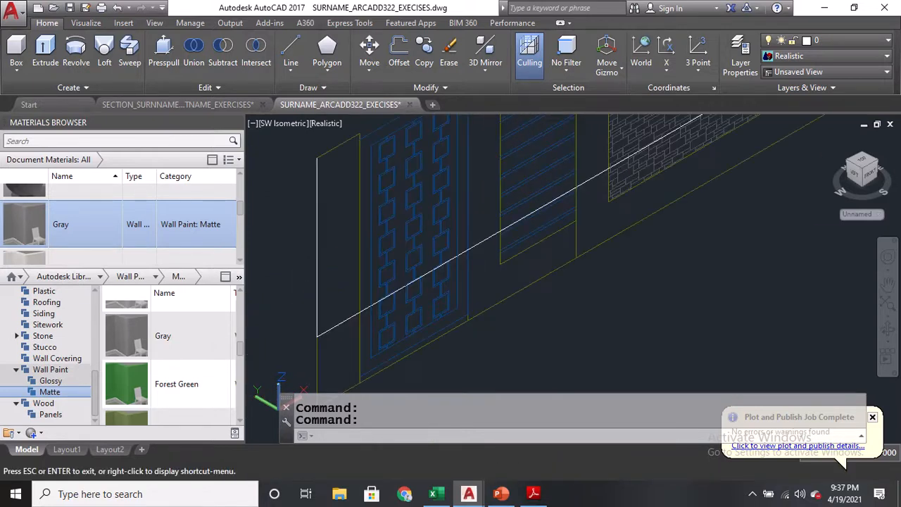
middle_click_drag(670, 4, 425, 319)
key("Escape")
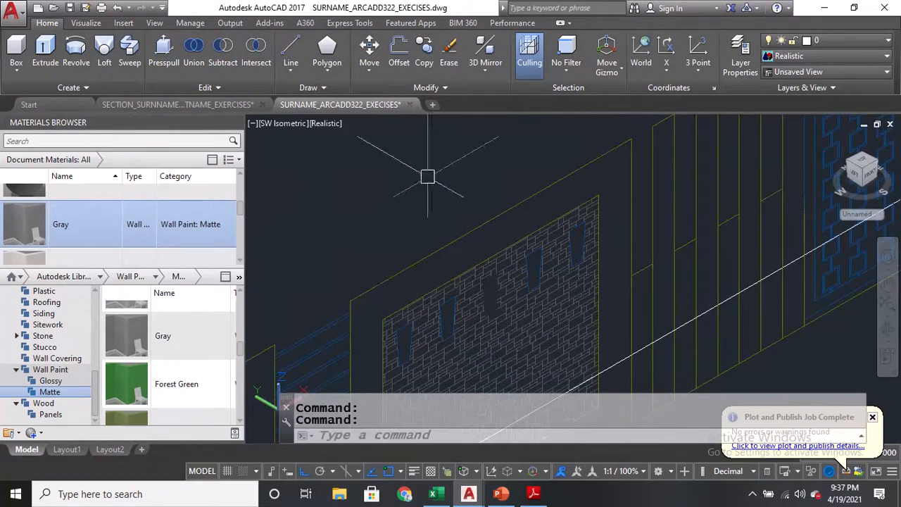
scroll(414, 331, "down", 5)
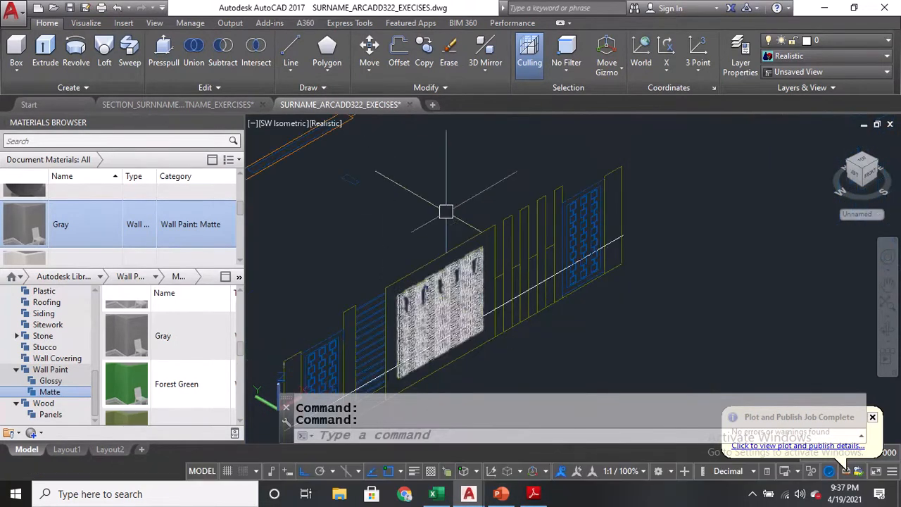
middle_click_drag(446, 166, 498, 356)
type("CO")
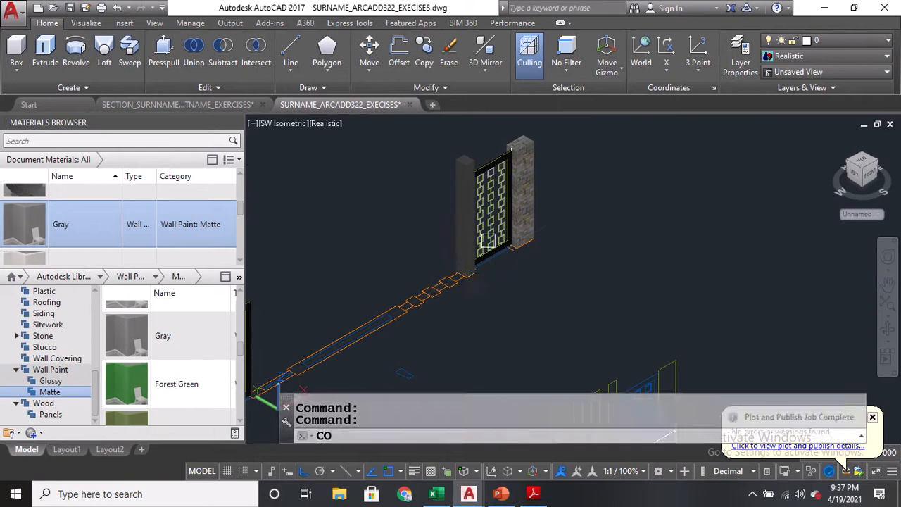
key("Return")
left_click(472, 169)
key("Return")
scroll(478, 338, "up", 3)
middle_click_drag(483, 352, 504, 224)
scroll(504, 224, "up", 2)
left_click(522, 212)
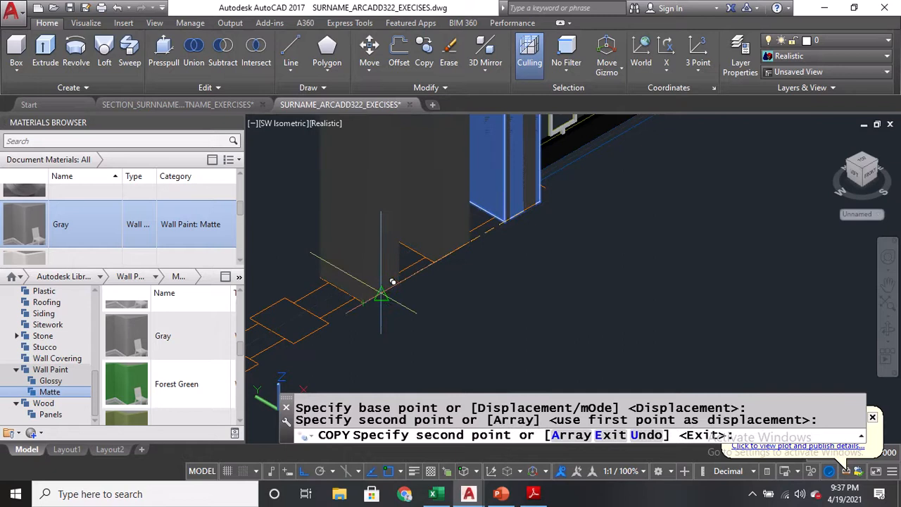
mouse_move(363, 307)
middle_mouse_down()
mouse_move(354, 314)
mouse_move(502, 257)
middle_mouse_up()
left_click(471, 249)
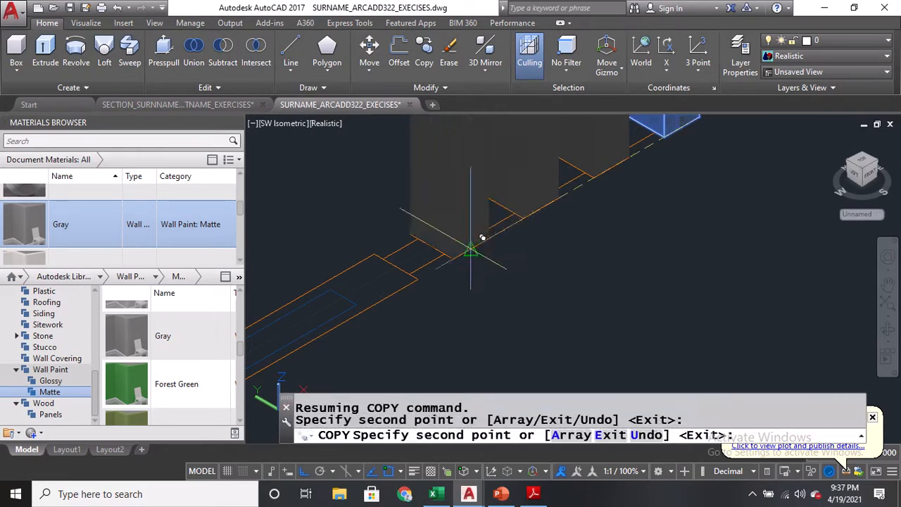
key("Return")
Measure the height of the lower infill between the first two slender pillars in the wall elevation
scroll(449, 244, "down", 5)
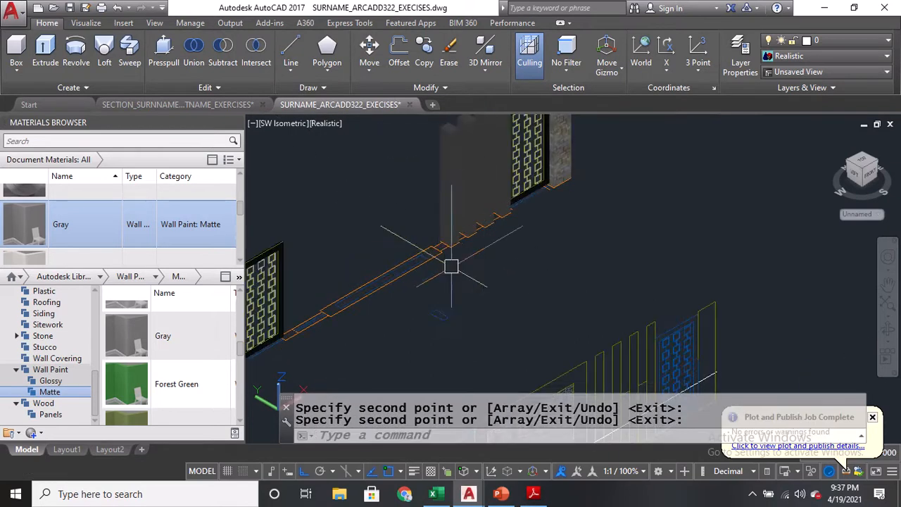
scroll(451, 256, "up", 5)
scroll(433, 184, "down", 5)
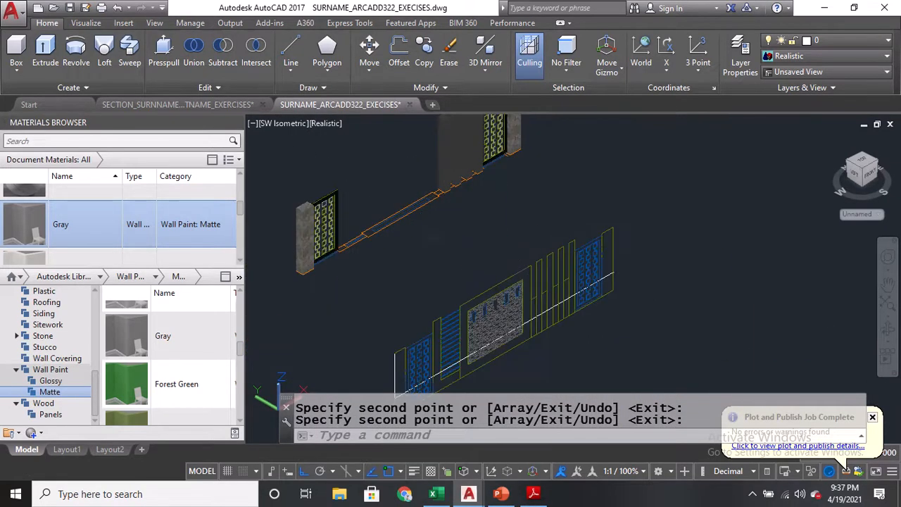
type("DI")
key("Return")
scroll(540, 264, "up", 3)
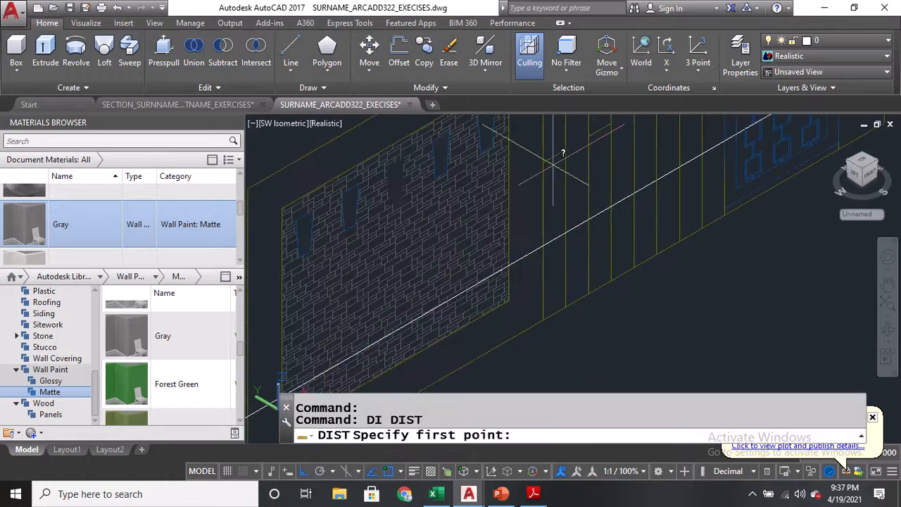
left_click(555, 155)
left_click(554, 314)
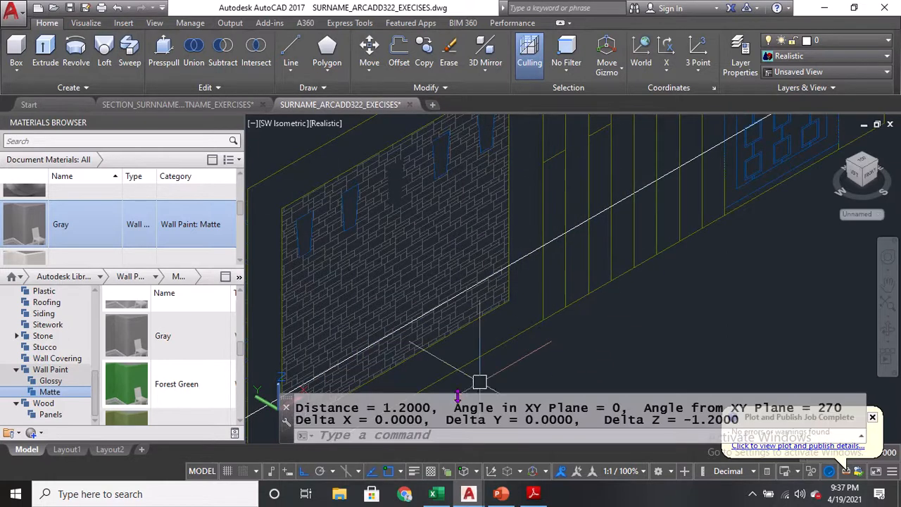
Draw a 1.2 high box over the narrow plan strip between the last gray pillar and the long wall base
scroll(465, 302, "down", 5)
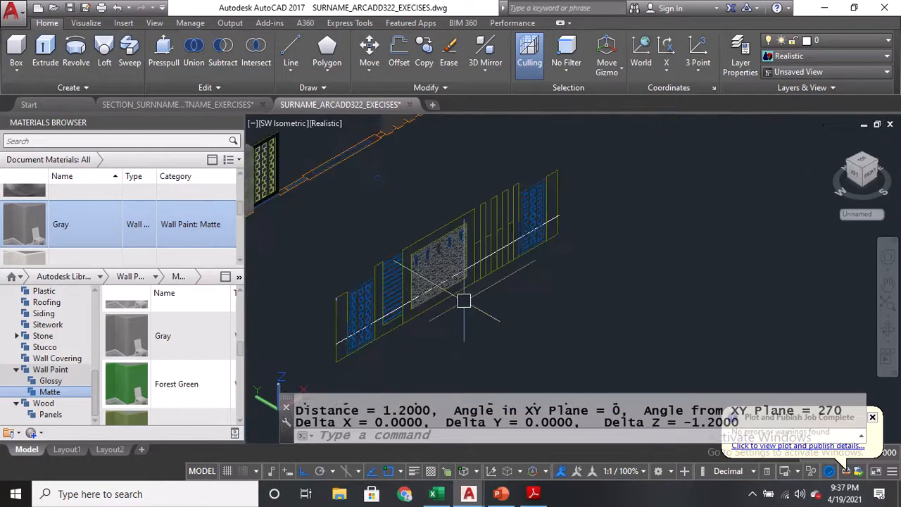
middle_click_drag(483, 181, 499, 303)
scroll(391, 258, "up", 4)
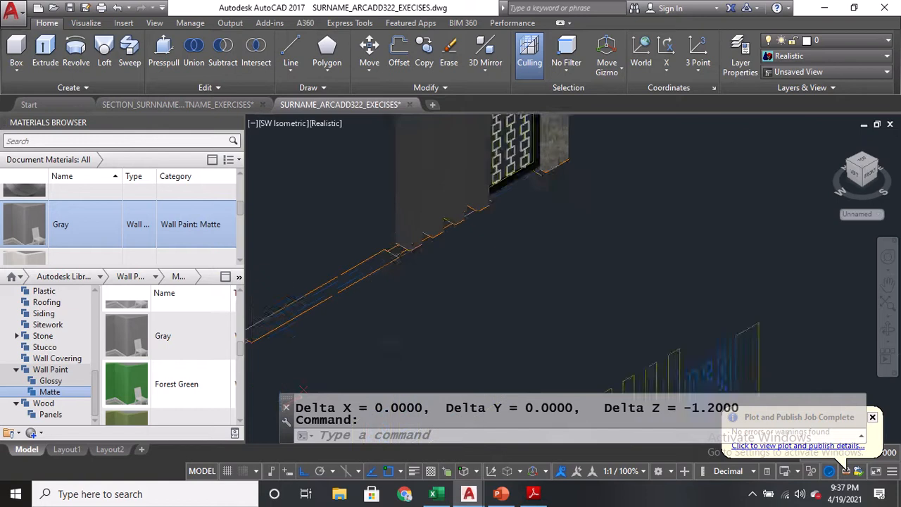
left_click(16, 52)
scroll(385, 259, "up", 2)
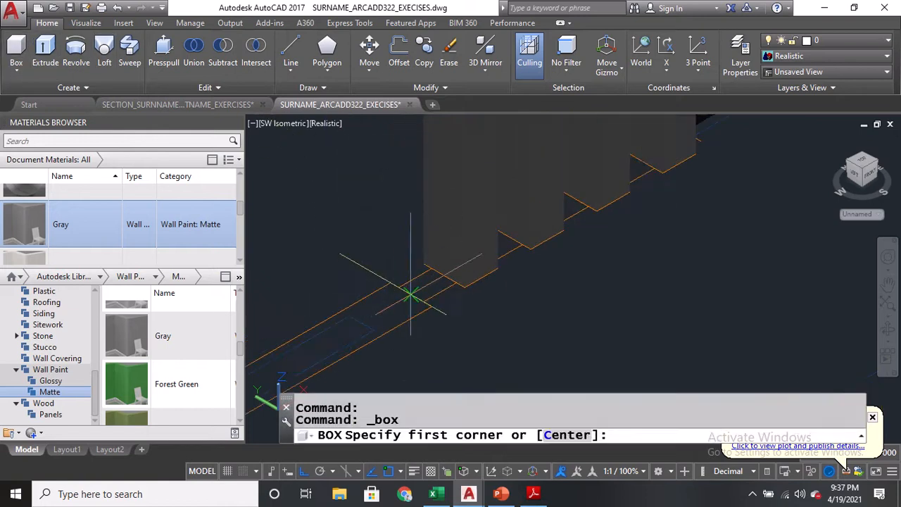
left_click(399, 288)
left_click(456, 284)
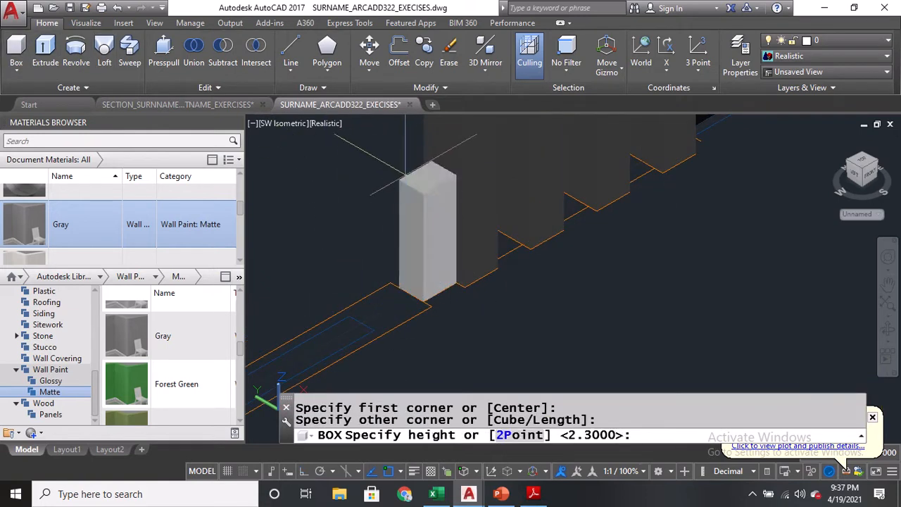
key("Return")
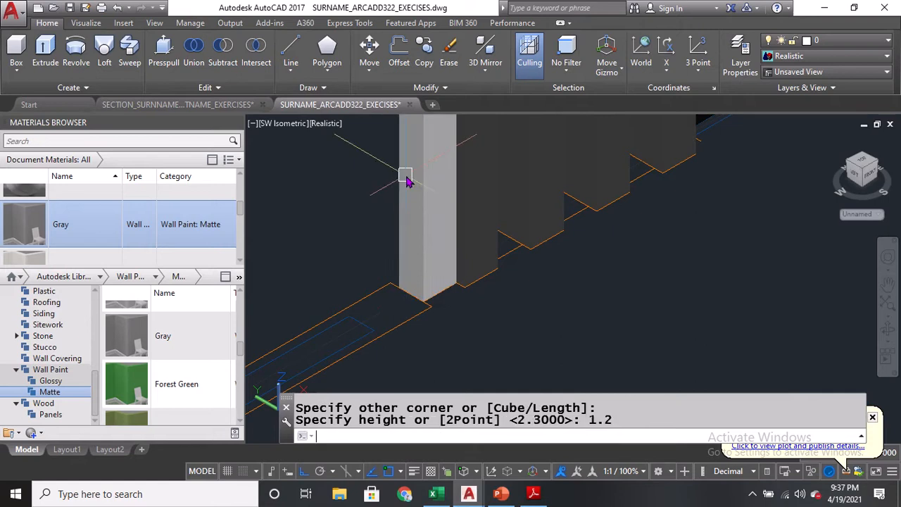
Apply the Light Beige matte wall paint to the new infill box beside the last gray pillar
left_click(425, 209)
scroll(172, 352, "up", 3)
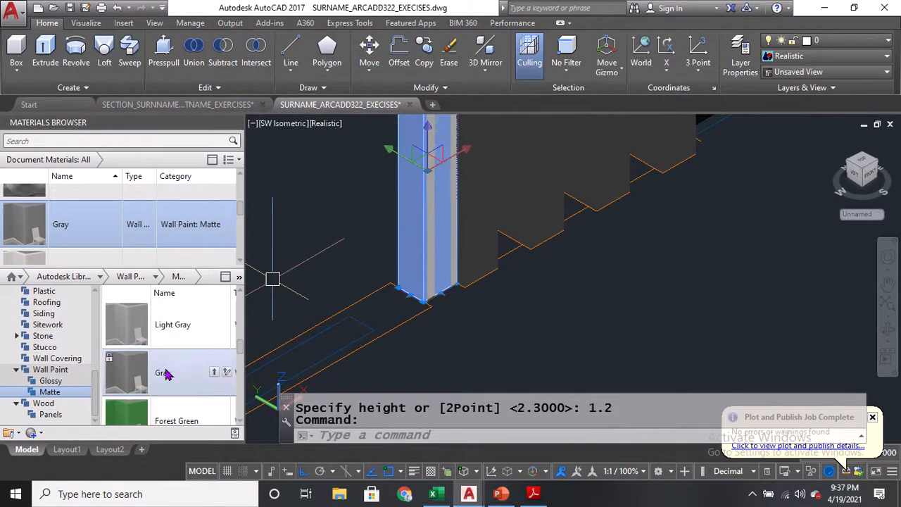
left_click(214, 381)
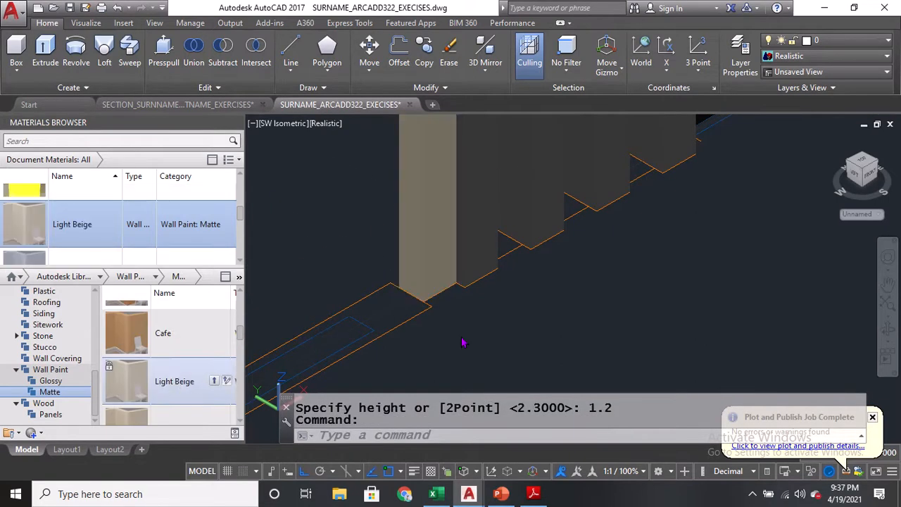
Copy the Light Beige infill box into the three remaining gaps between the gray pillars
middle_click_drag(545, 280, 517, 307)
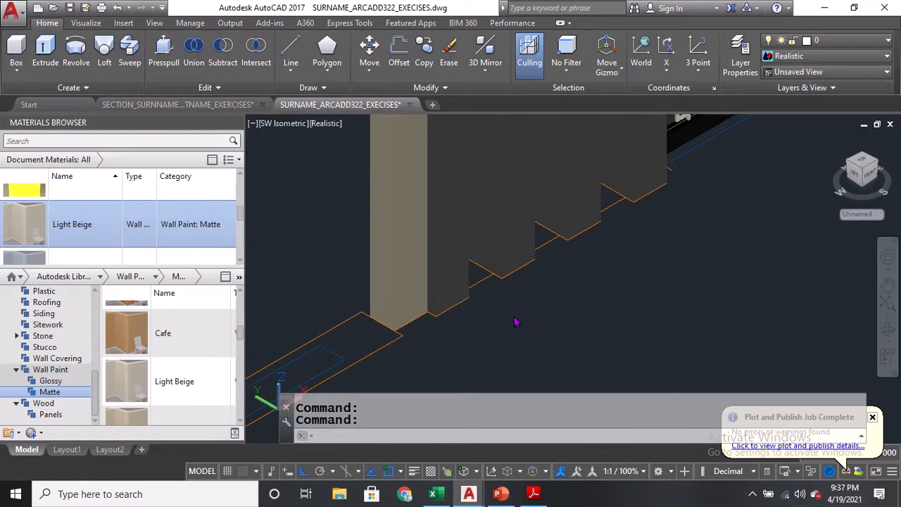
type("CO")
key("Return")
left_click(402, 276)
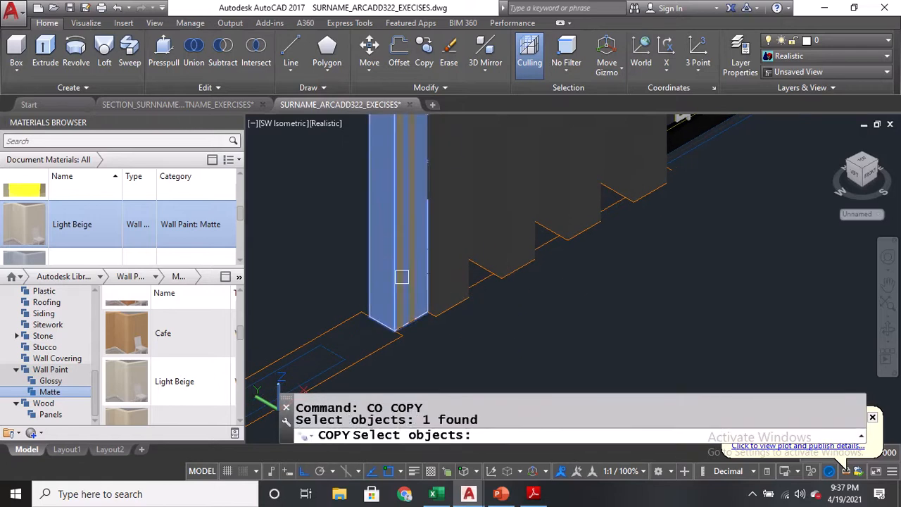
key("Return")
left_click(411, 324)
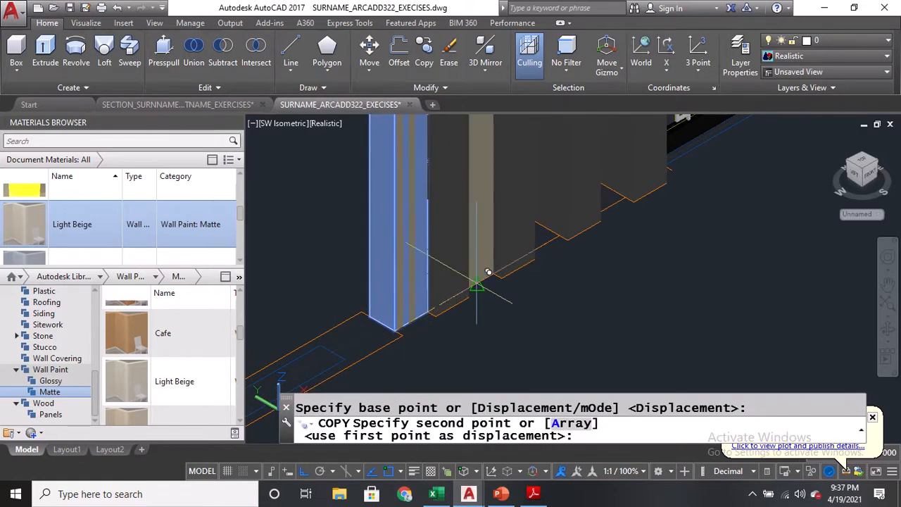
left_click(483, 275)
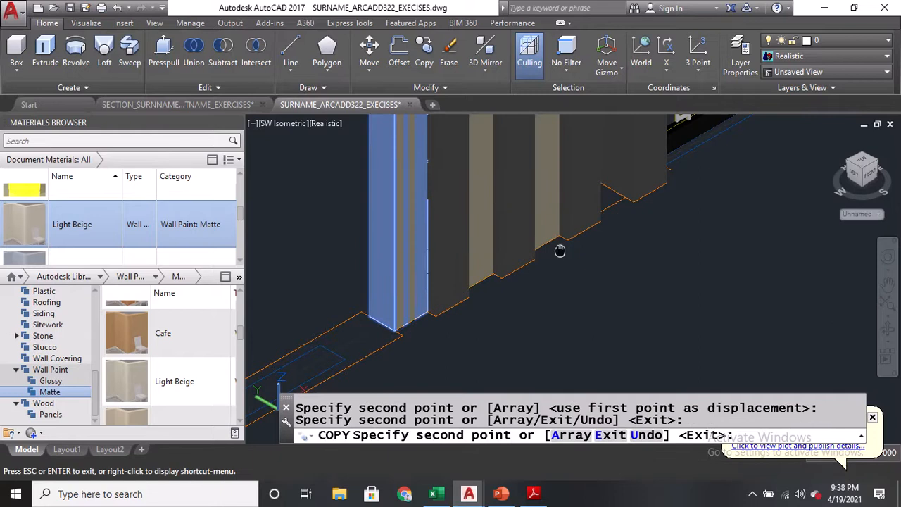
middle_click_drag(555, 237, 479, 254)
key("Return")
Trace a closed L-shaped 3D polyline around the slender pillar and low wall between the gate and the large wall in the elevation
scroll(524, 274, "down", 4)
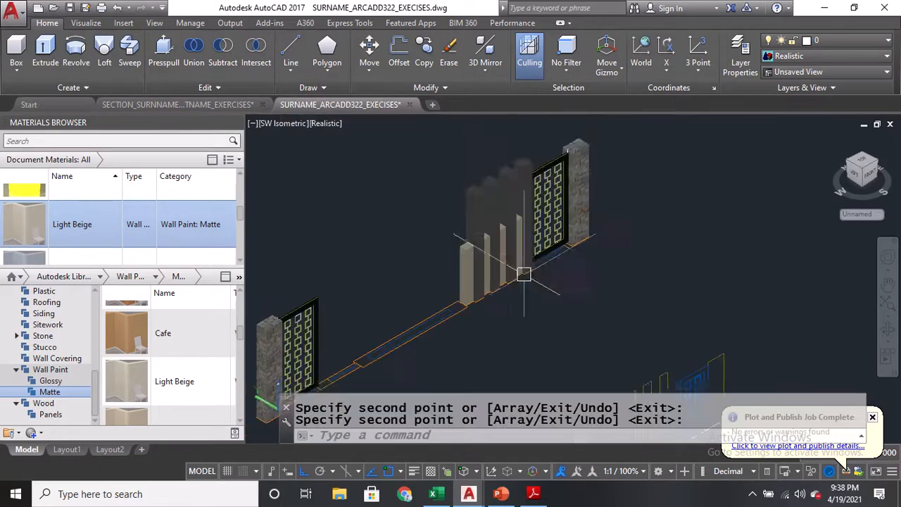
middle_click_drag(526, 310, 527, 225)
middle_click_drag(507, 304, 491, 175)
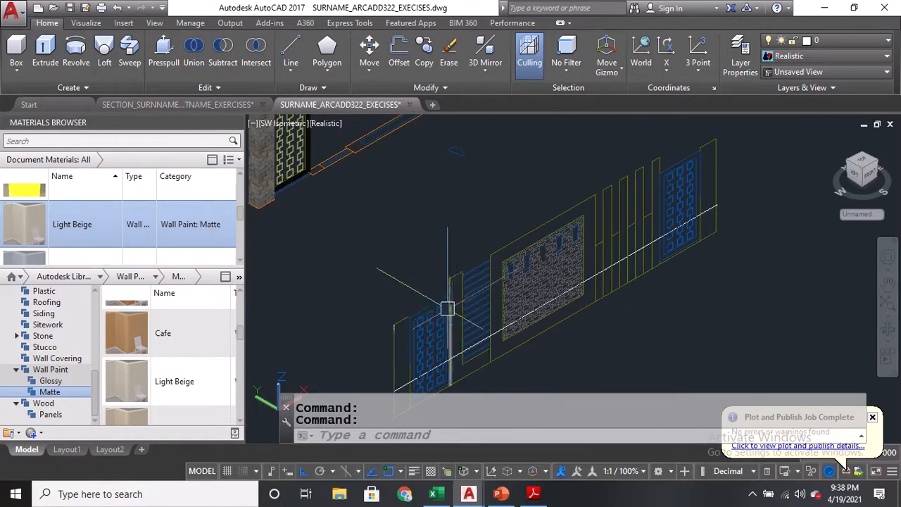
middle_click_drag(447, 305, 435, 268)
type("3p")
key("Return")
scroll(451, 310, "up", 3)
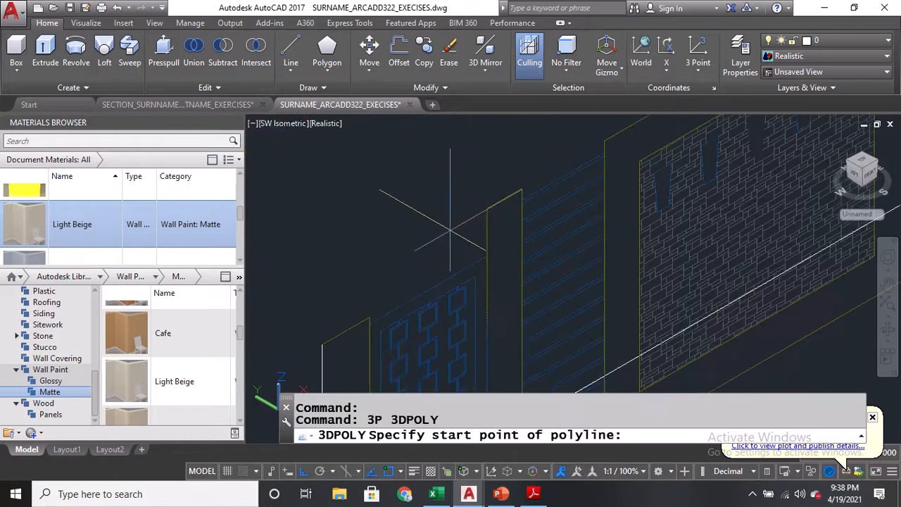
left_click(521, 188)
middle_click_drag(467, 207, 423, 85)
left_click(470, 317)
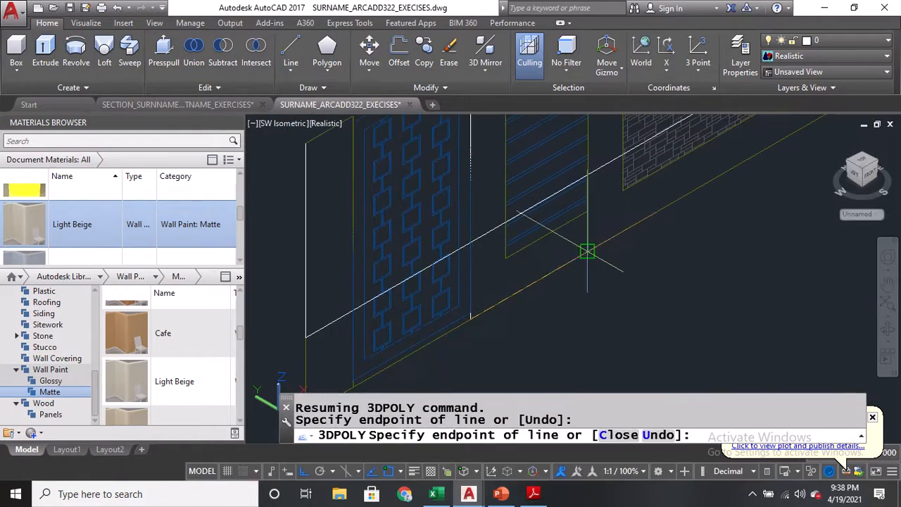
left_click(585, 212)
middle_click_drag(505, 257, 500, 434)
type("C")
key("Return")
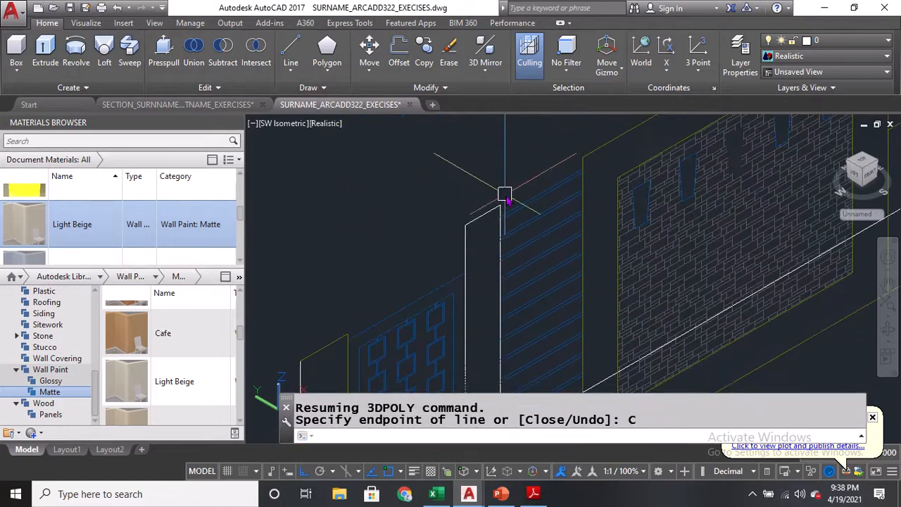
type("M")
key("Return")
left_click(466, 224)
middle_click_drag(479, 251, 480, 183)
left_click(467, 200)
middle_click_drag(509, 379, 509, 280)
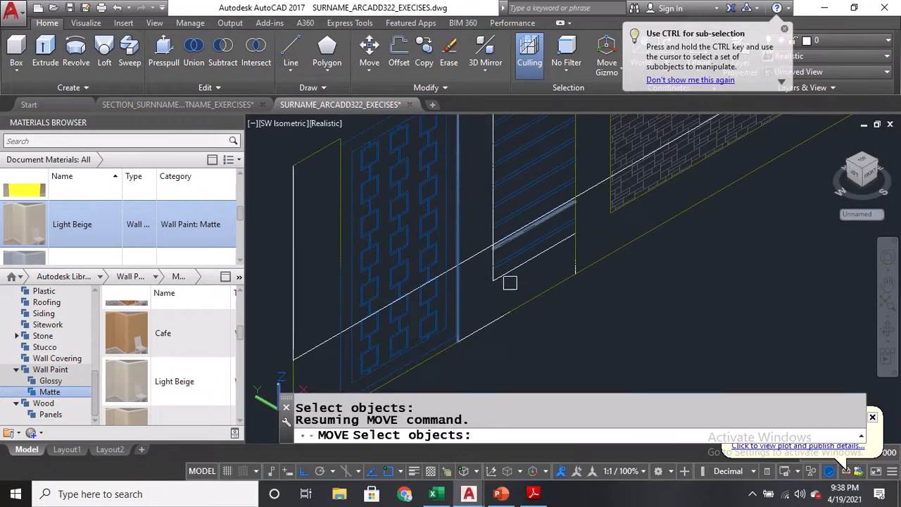
key("Escape")
key("Escape")
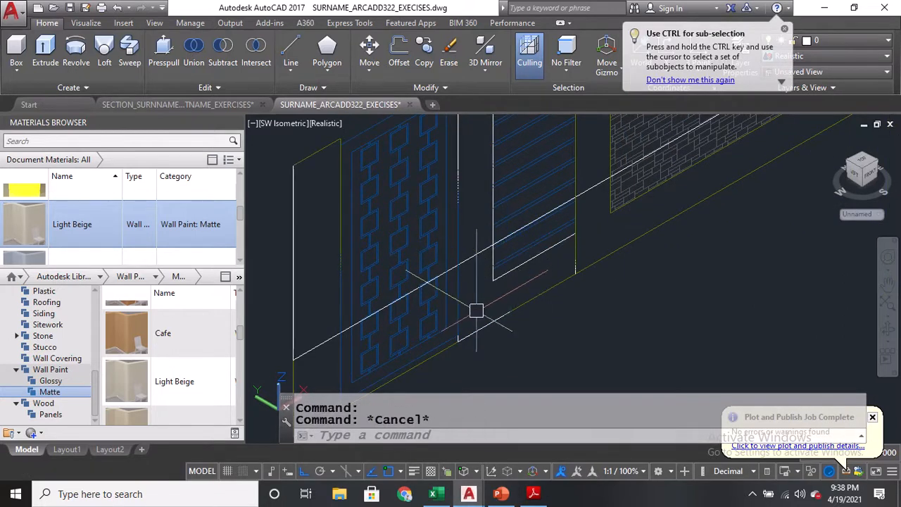
key("F2")
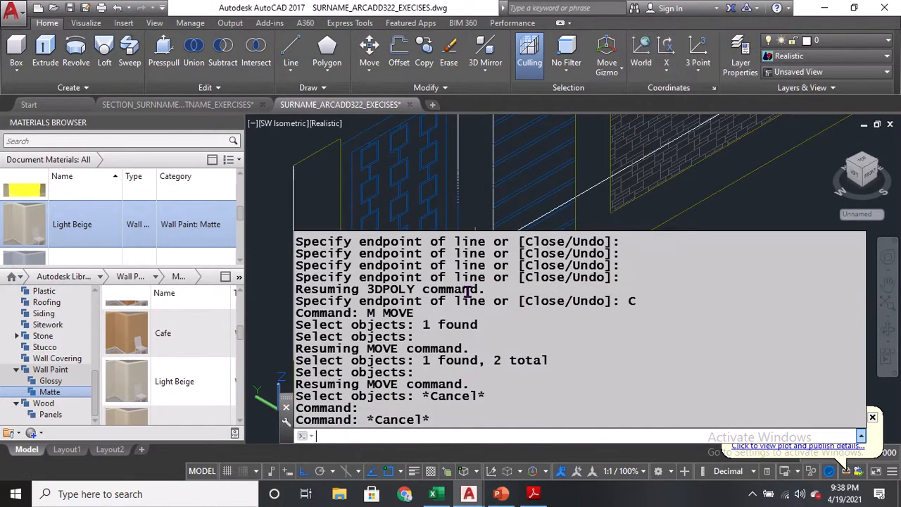
scroll(465, 318, "up", 1)
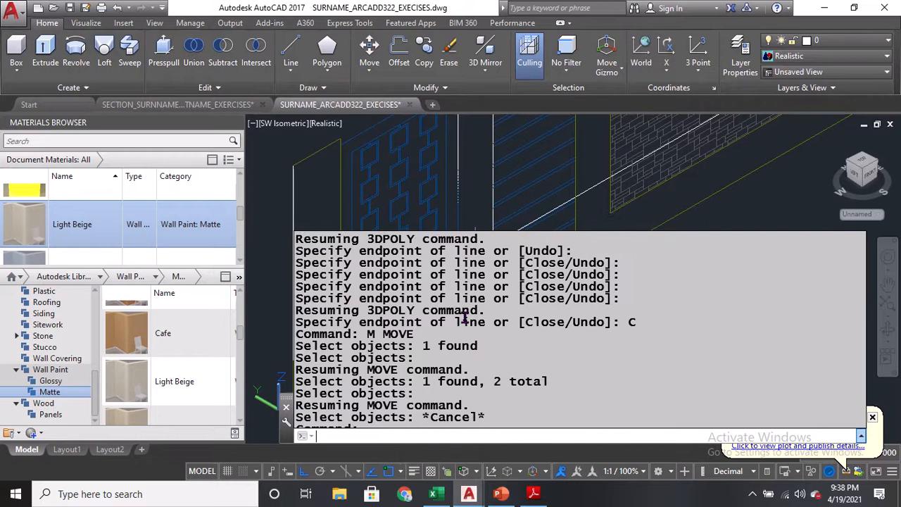
scroll(465, 318, "up", 2)
key("Escape")
key("Escape")
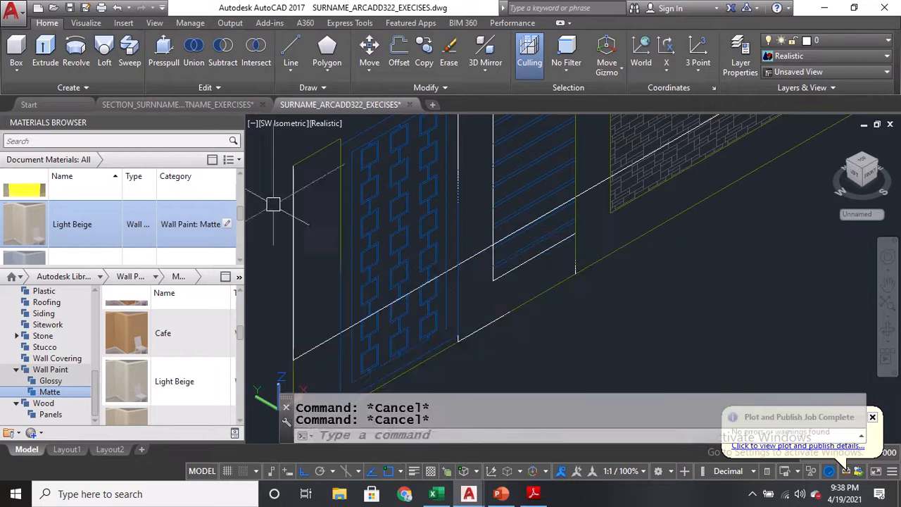
Erase the original vertical elevation line that overlaps the L-shaped outline beside the gate
left_click(280, 211)
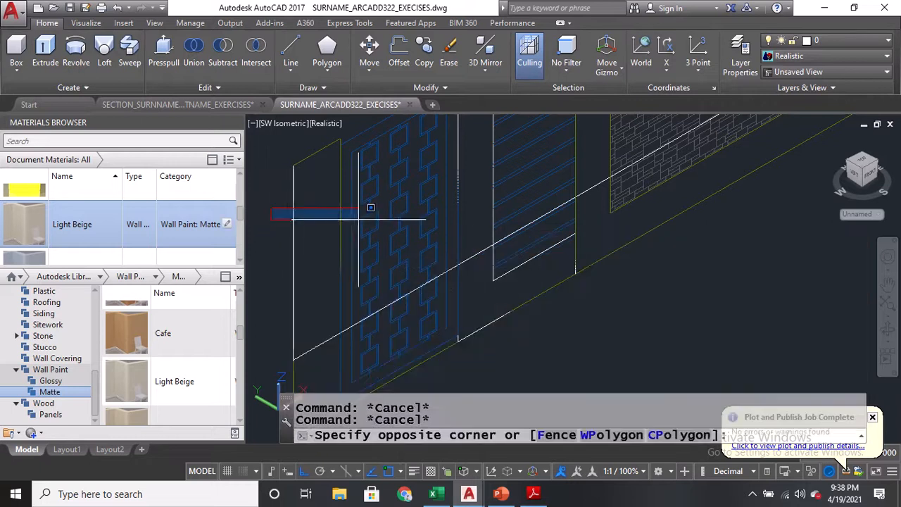
left_click(459, 246)
type("E")
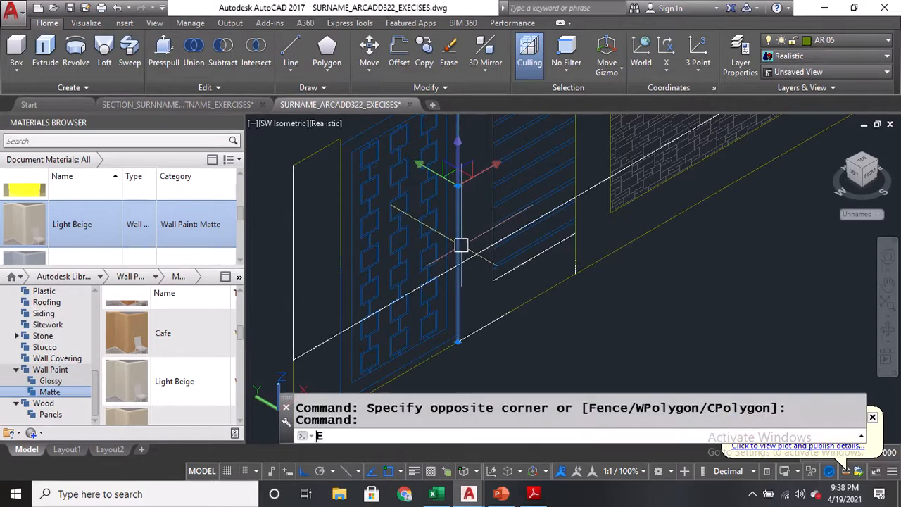
key("Return")
Move the L-shaped outline by its lower corner onto the plan corner next to the first gate
scroll(491, 305, "down", 3)
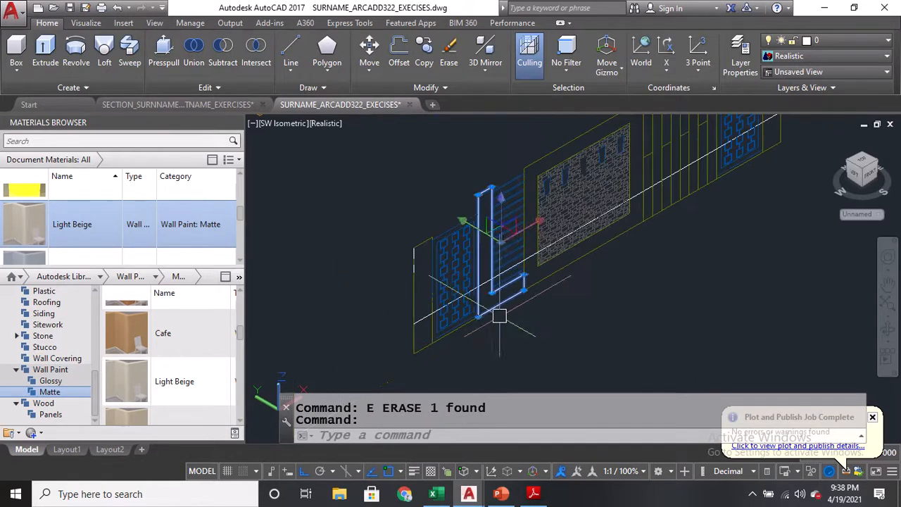
type("M")
key("Return")
scroll(455, 312, "up", 3)
left_click(487, 316)
scroll(491, 263, "down", 3)
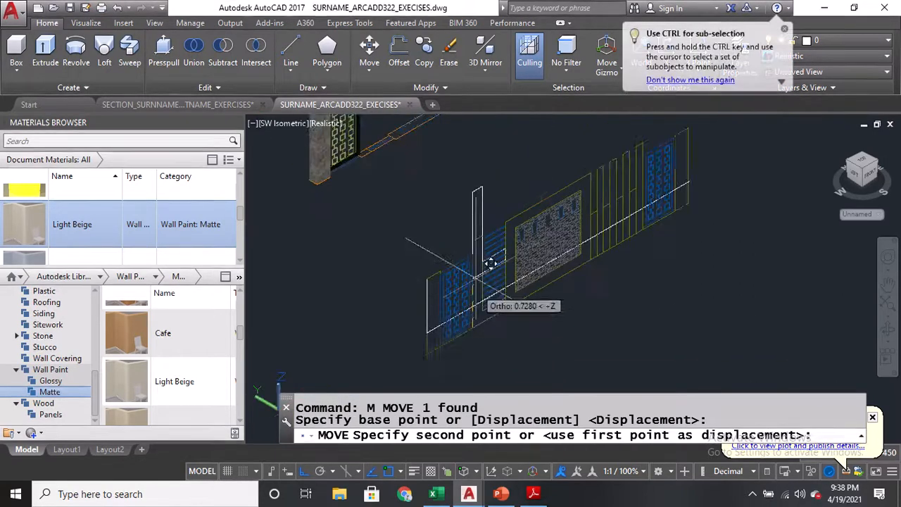
scroll(436, 169, "up", 1)
middle_click_drag(423, 185, 464, 260)
scroll(405, 246, "up", 5)
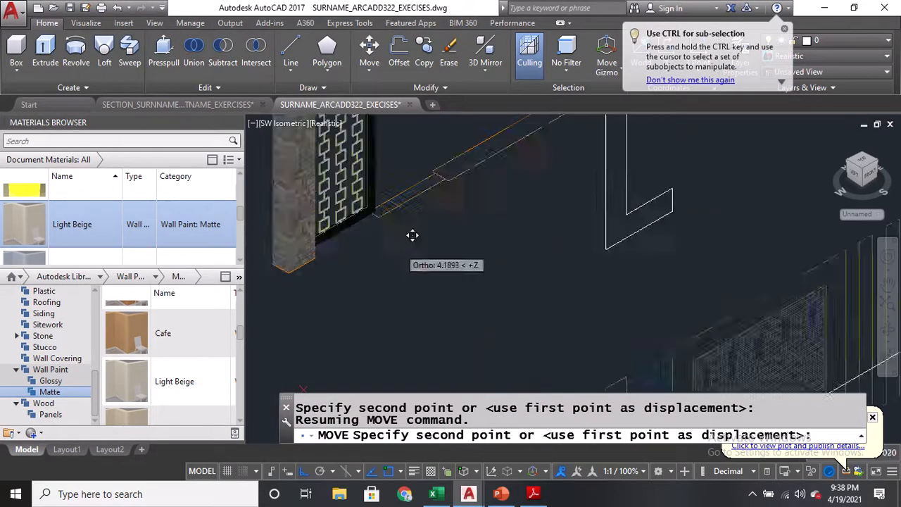
left_click(369, 204)
Extrude the L-shaped outline to the depth of its base in the plan
type("EXT")
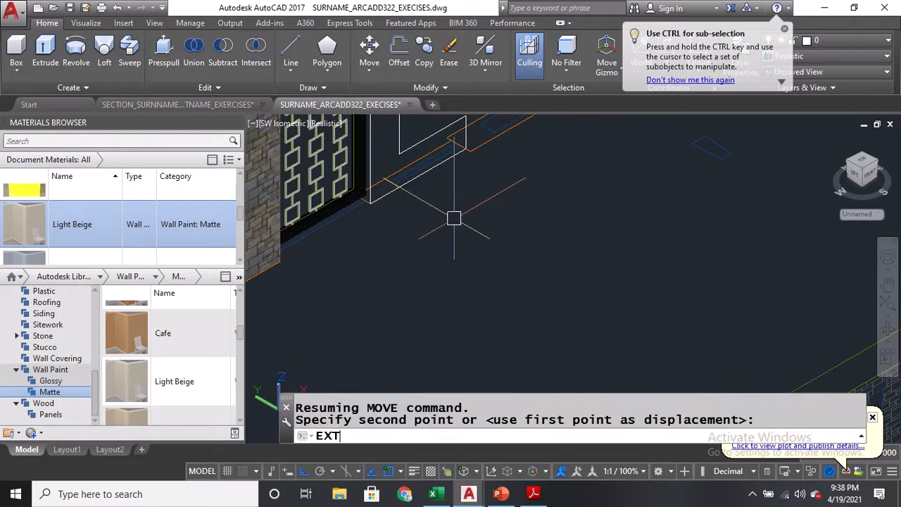
key("Return")
left_click(397, 187)
key("Return")
scroll(339, 211, "up", 2)
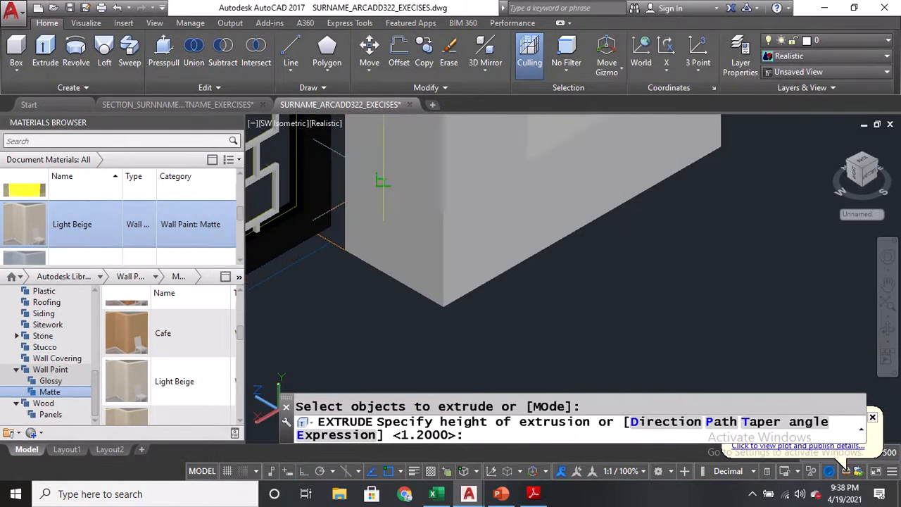
left_click(307, 227)
scroll(394, 270, "down", 4)
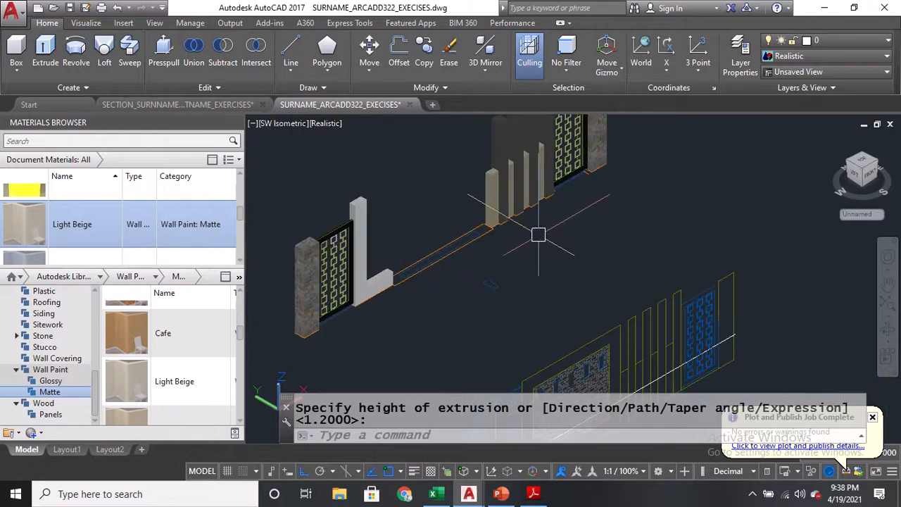
Match the properties of the first tall gray pillar onto the L-shaped pillar and low wall
type("ma")
key("Return")
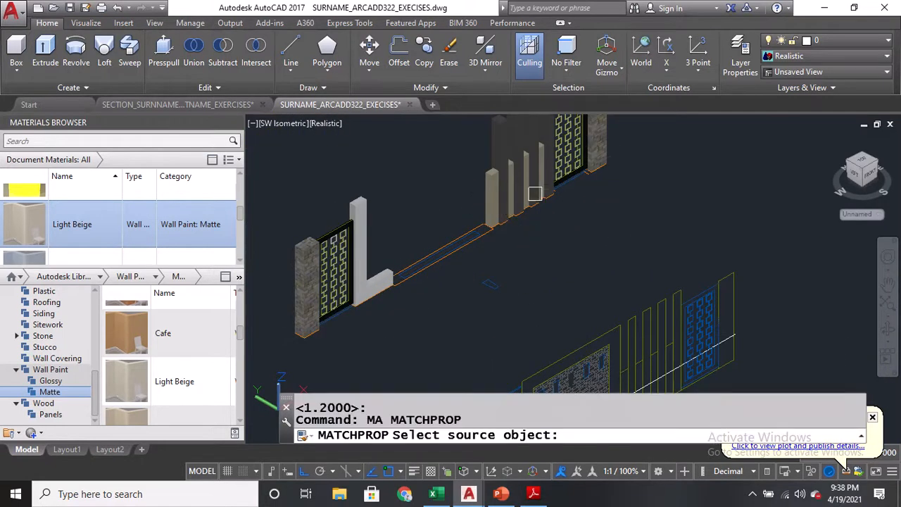
scroll(498, 150, "up", 2)
scroll(498, 150, "up", 1)
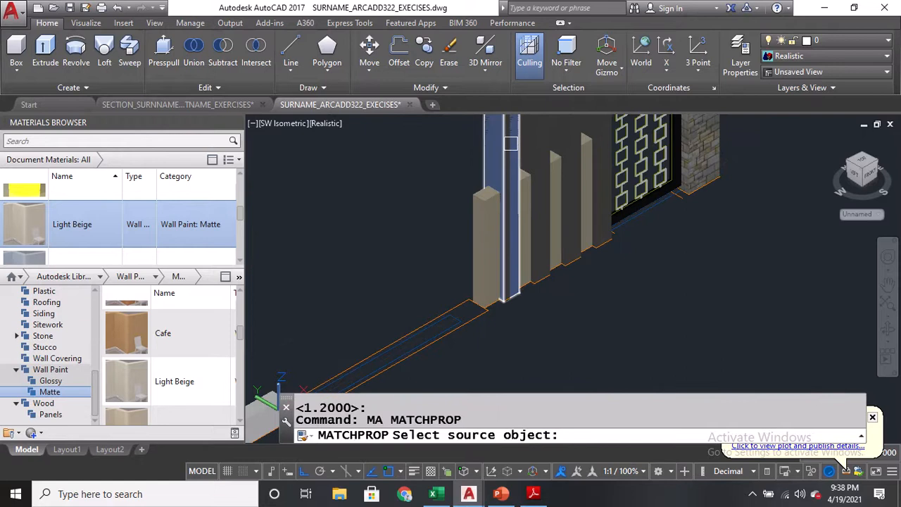
left_click(510, 143)
scroll(510, 143, "down", 3)
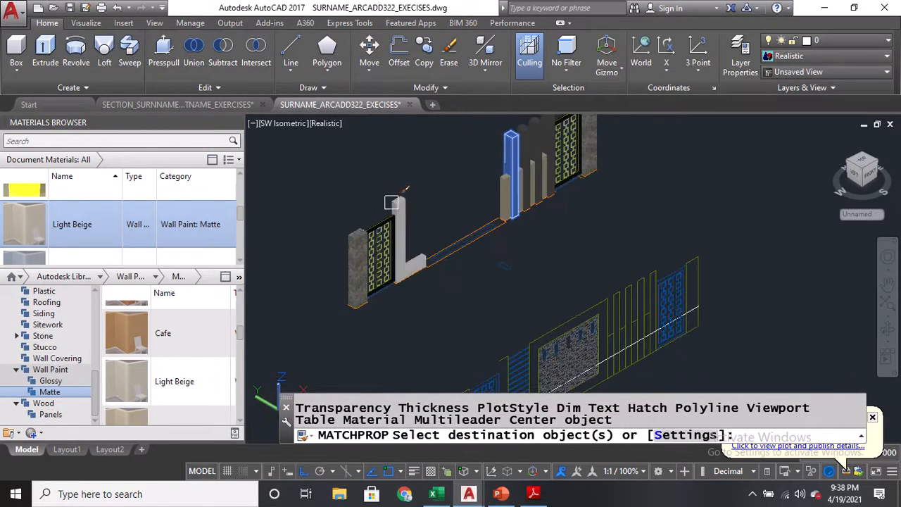
left_click(397, 202)
key("Return")
Measure the vertical gap between the slender pillar's top corner and the uppermost slat line in the elevation
middle_click_drag(477, 275, 493, 204)
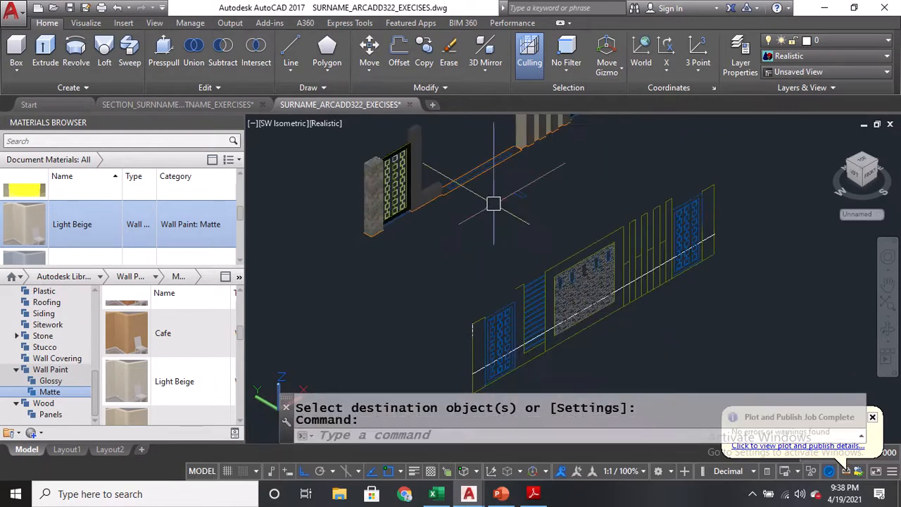
scroll(539, 279, "up", 4)
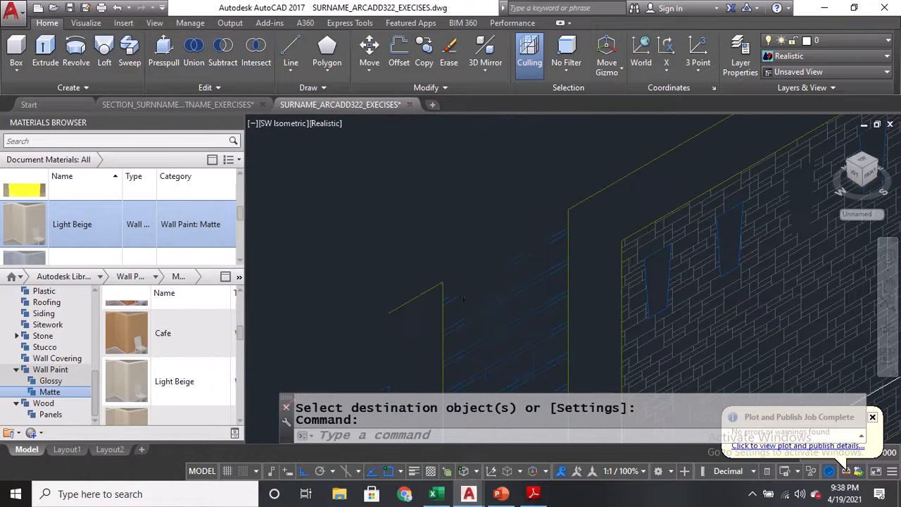
scroll(463, 286, "up", 2)
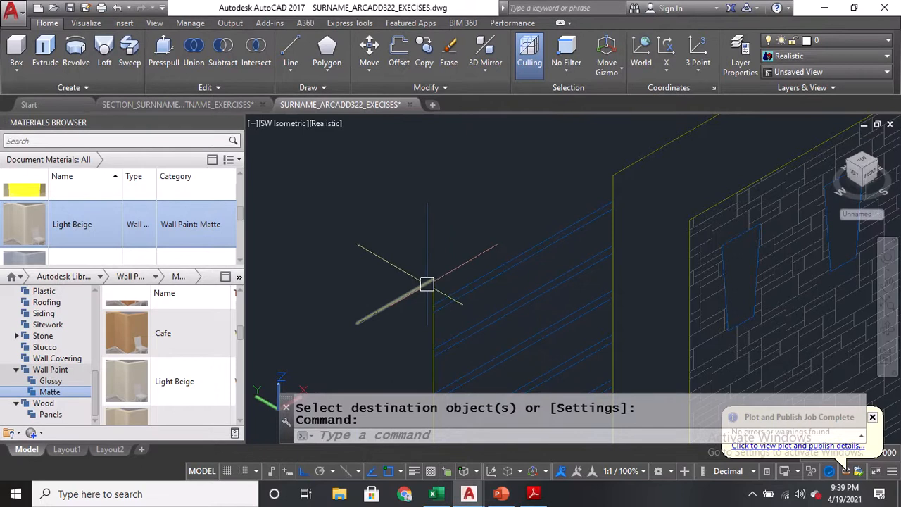
type("DI")
key("Return")
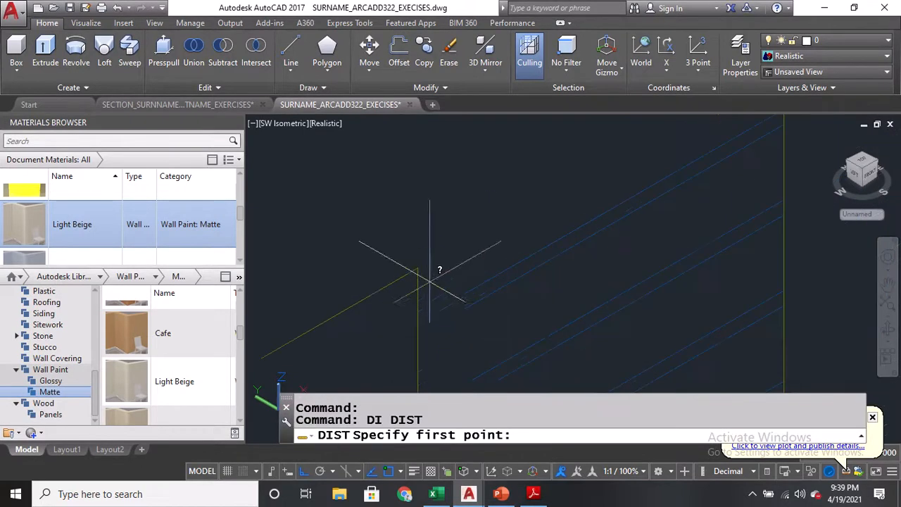
left_click(418, 262)
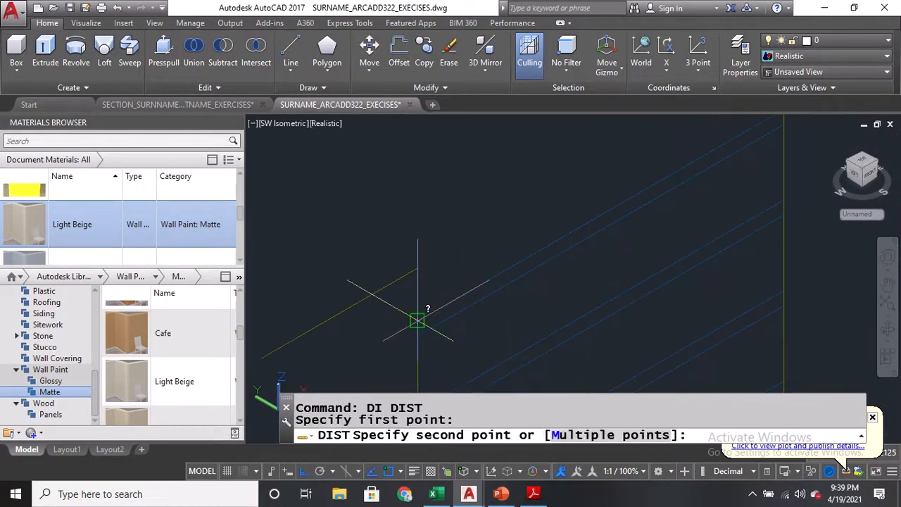
left_click(416, 315)
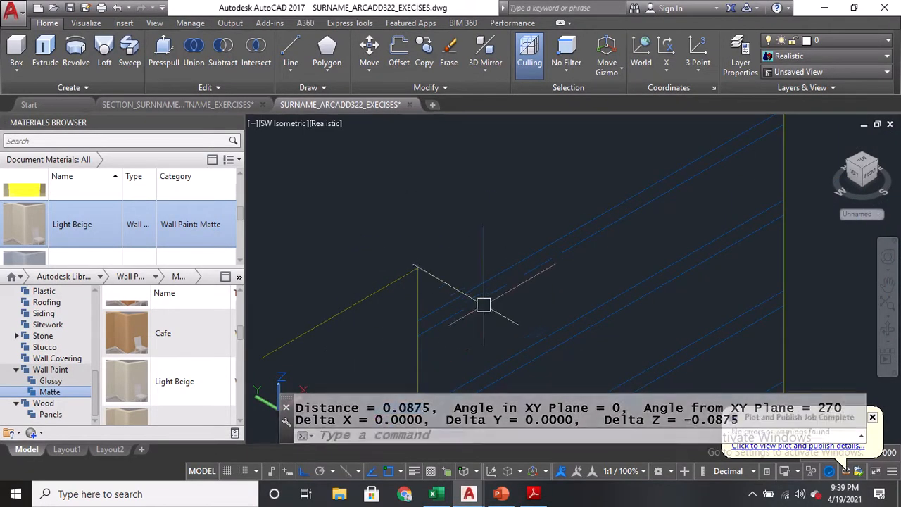
Extrude the upper line of the topmost elevation slat down to its lower line to form a thin strip
type("EX")
key("Return")
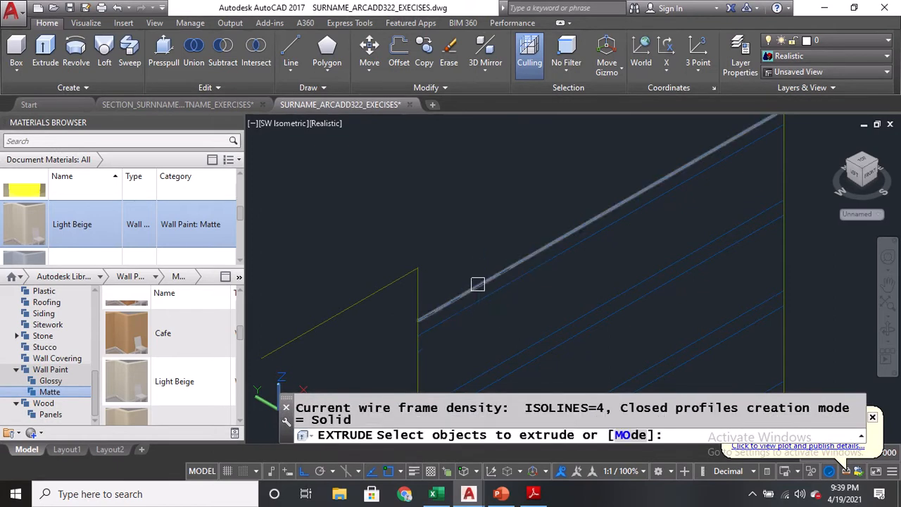
left_click(478, 281)
key("Return")
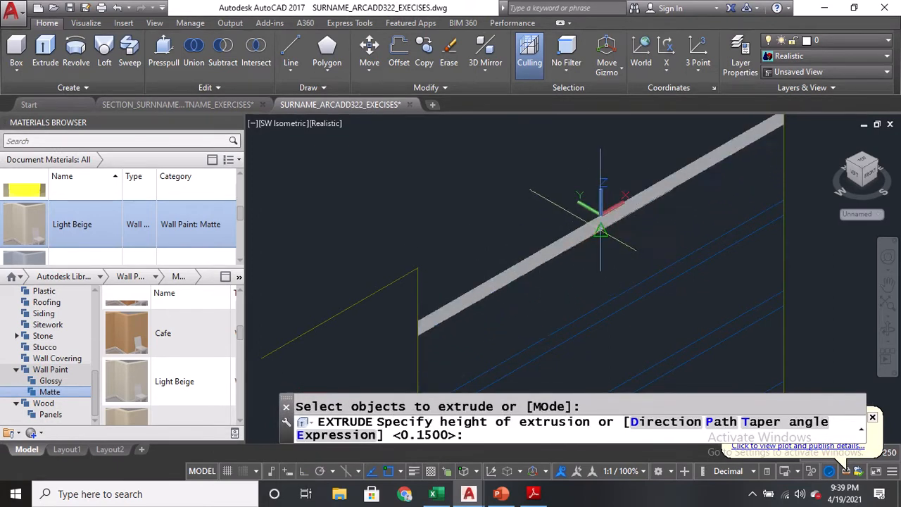
left_click(601, 212)
Extrude the thin strip of the topmost slat 0.025 to give it thickness
type("EX")
key("Return")
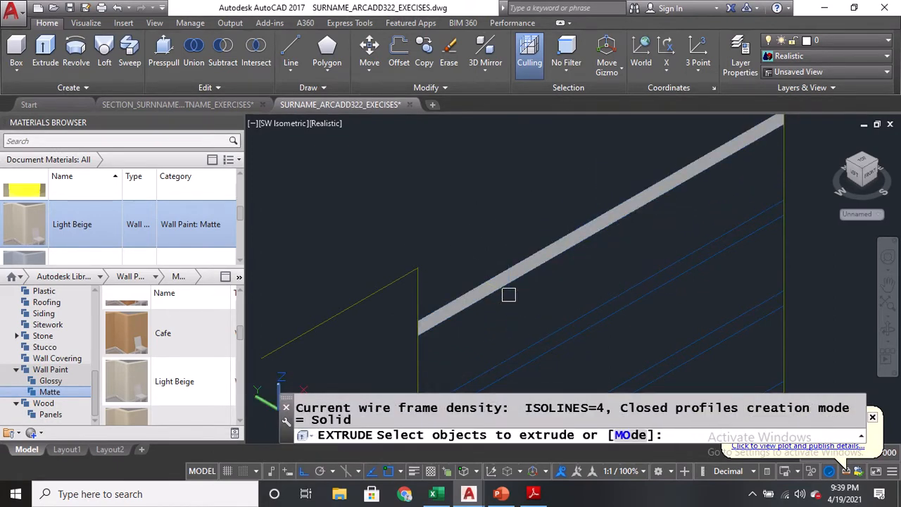
left_click(442, 301)
key("Return")
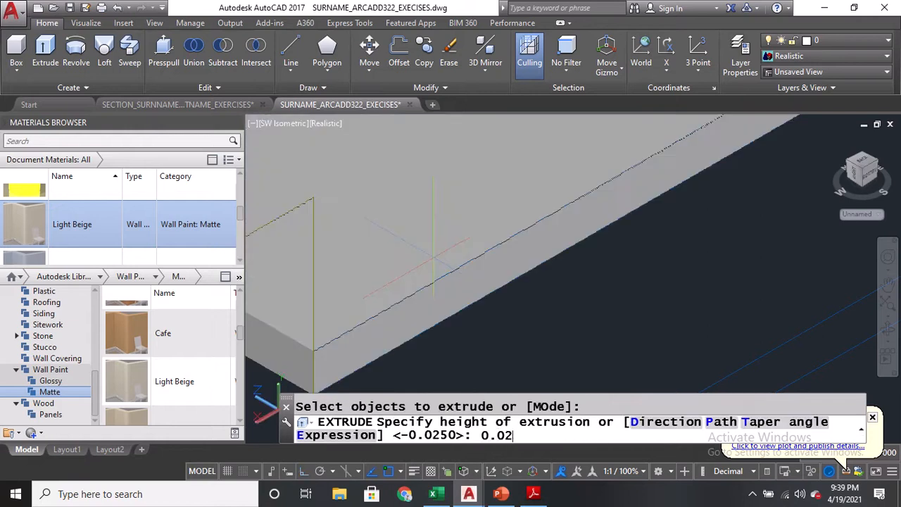
type("0.025")
key("Return")
scroll(434, 259, "down", 5)
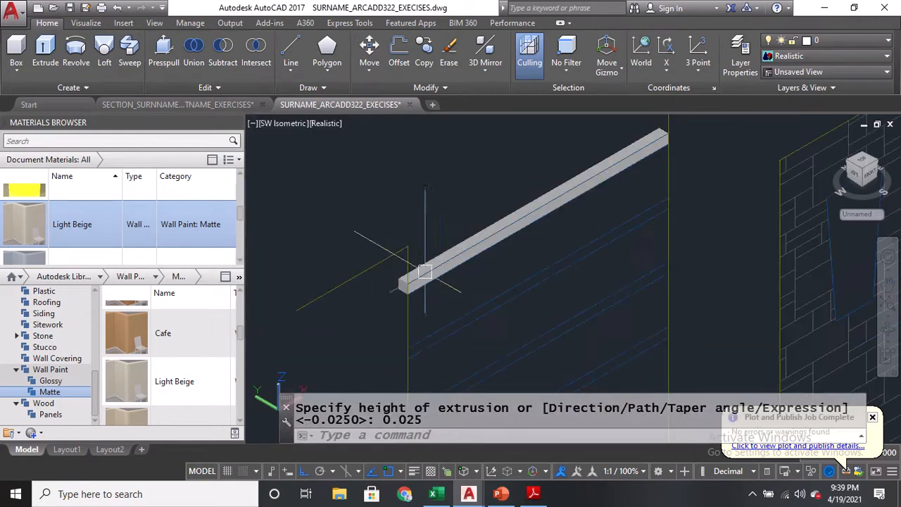
Draw a 0.0875 guide line straight down from the midpoint of the L-shaped wall pillar's top edge facing the slat opening
scroll(431, 289, "down", 15)
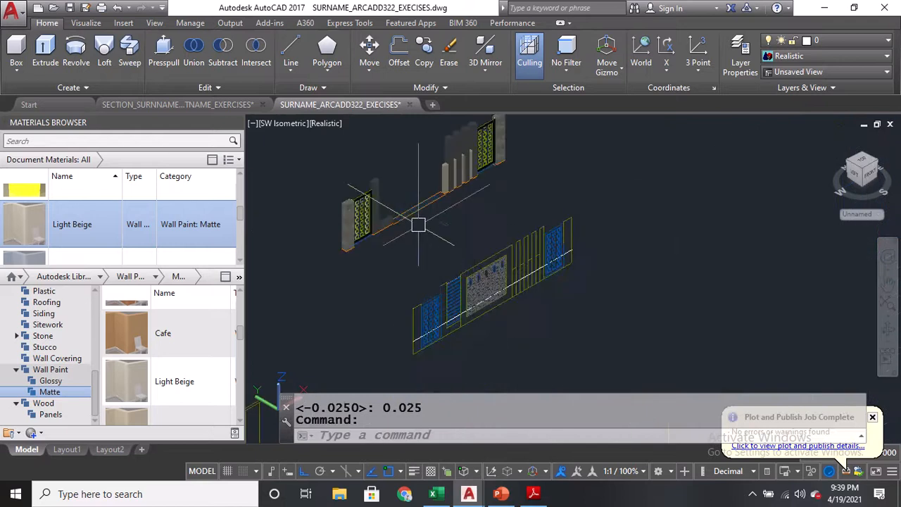
scroll(377, 197, "up", 6)
scroll(432, 249, "up", 3)
type("l")
key("Return")
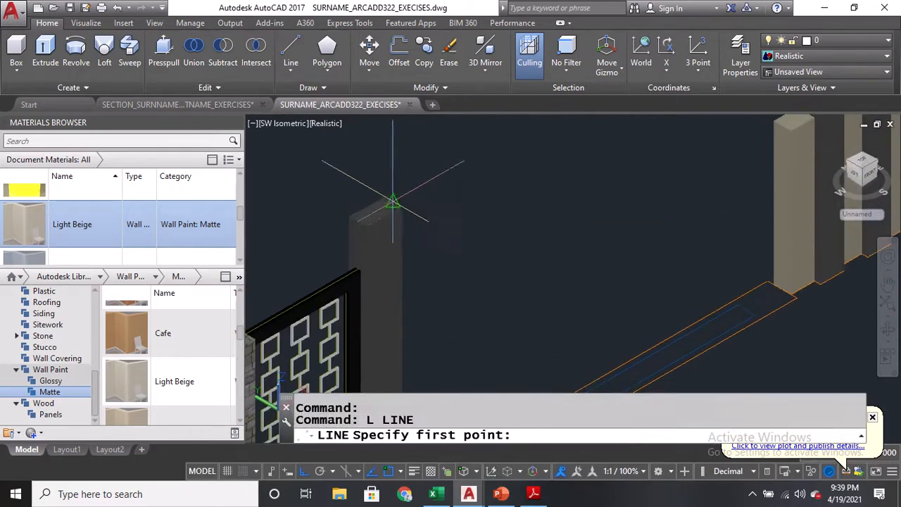
left_click(400, 205)
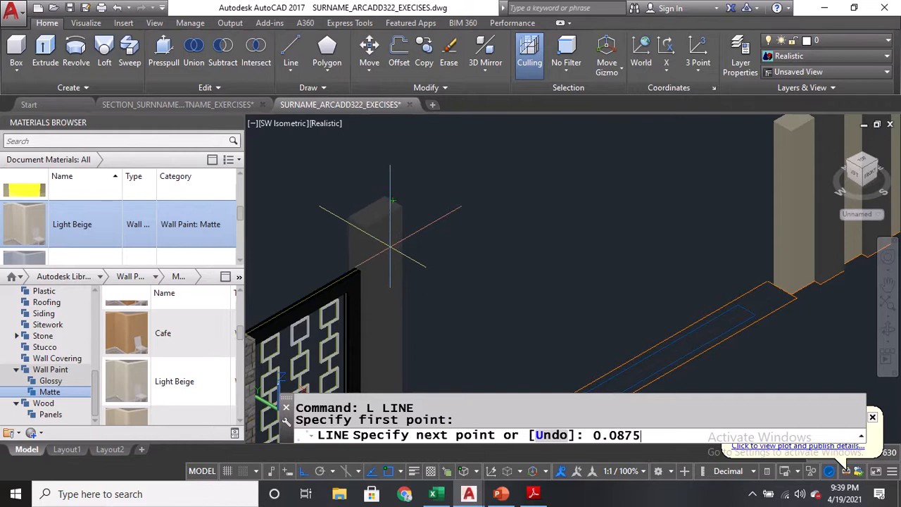
key("Return")
key("Return")
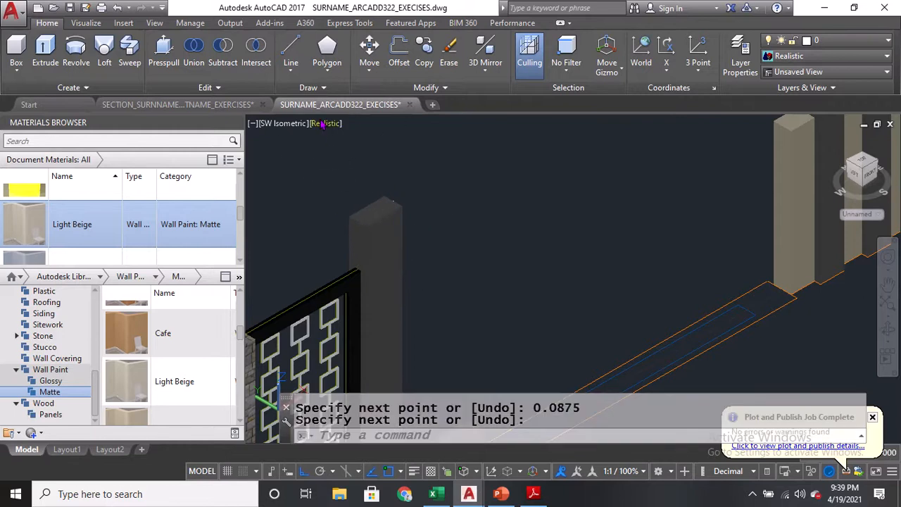
Inspect the pillar top and the slat in the 2D Wireframe visual style, and return to Realistic
left_click(324, 123)
left_click(358, 154)
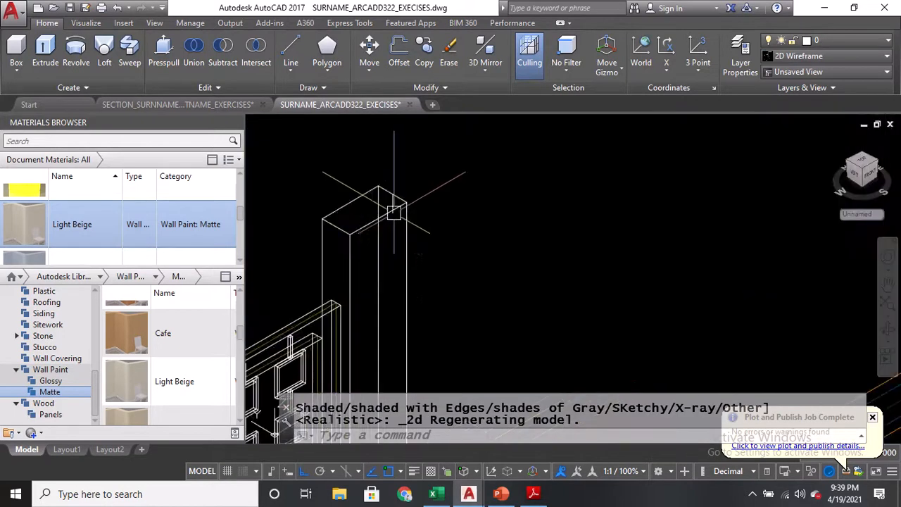
scroll(386, 203, "down", 3)
scroll(378, 196, "down", 4)
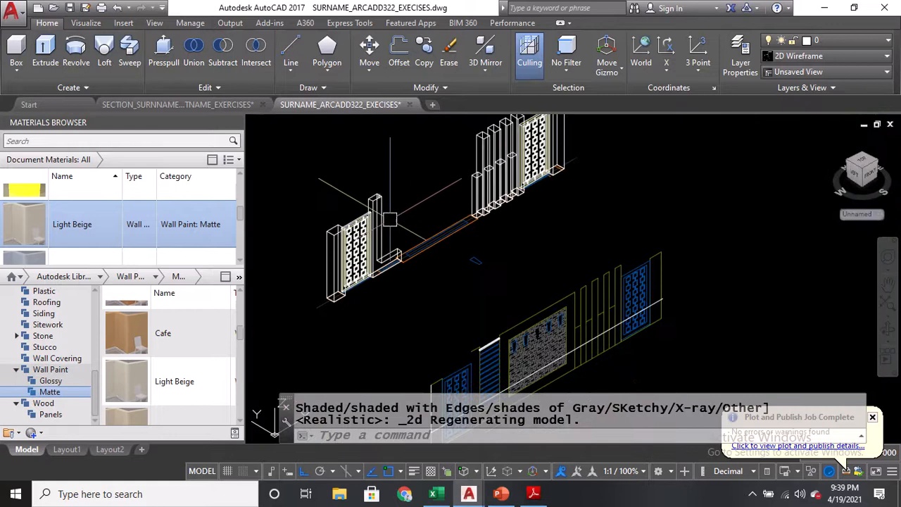
scroll(485, 366, "up", 5)
middle_click_drag(493, 303, 463, 258)
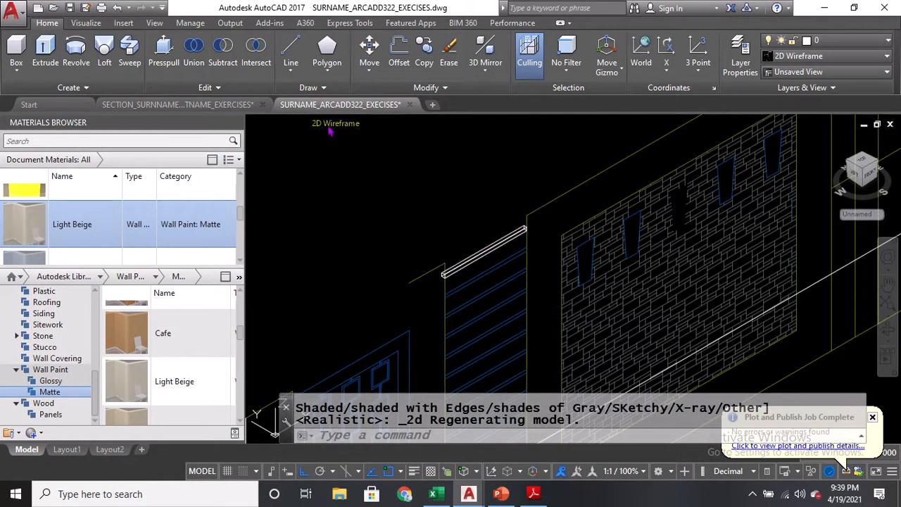
left_click(332, 124)
left_click(352, 199)
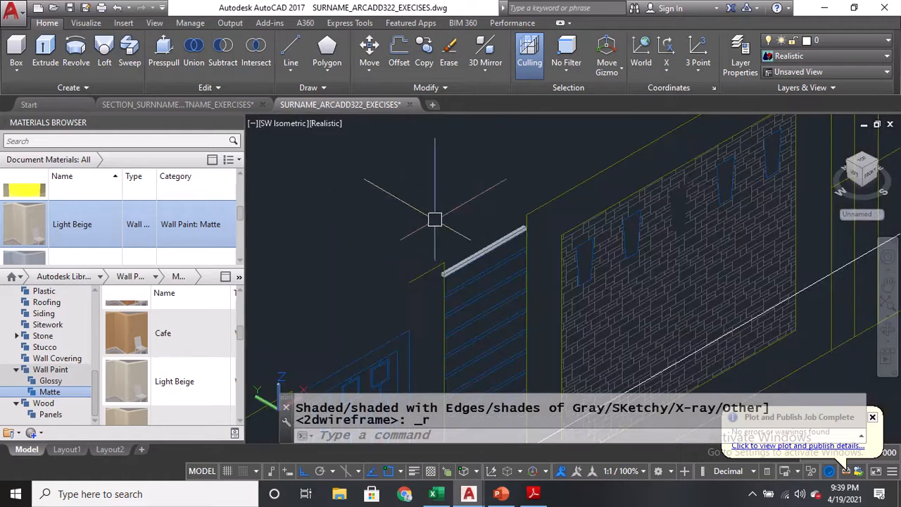
Apply the Reflective - Ivory metallic paint material to the extruded slat
scroll(476, 258, "up", 5)
left_click(476, 258)
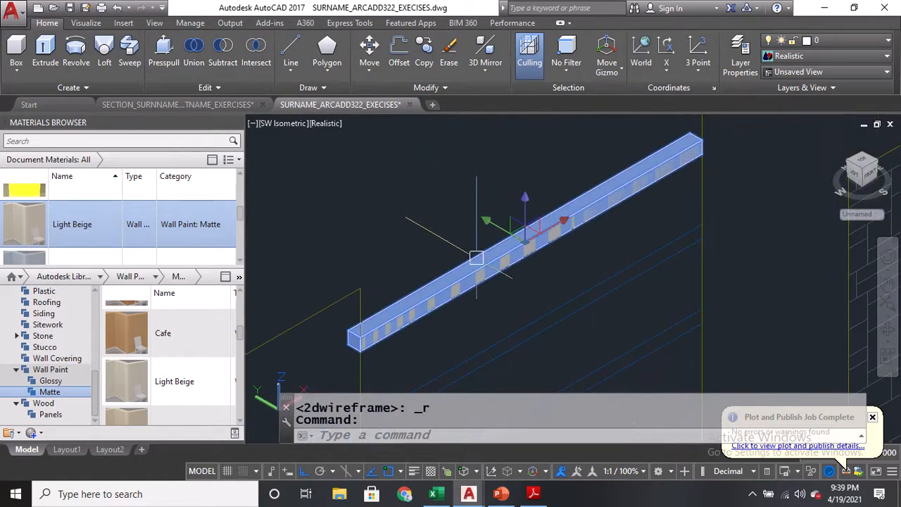
scroll(165, 324, "up", 1)
scroll(46, 340, "up", 1)
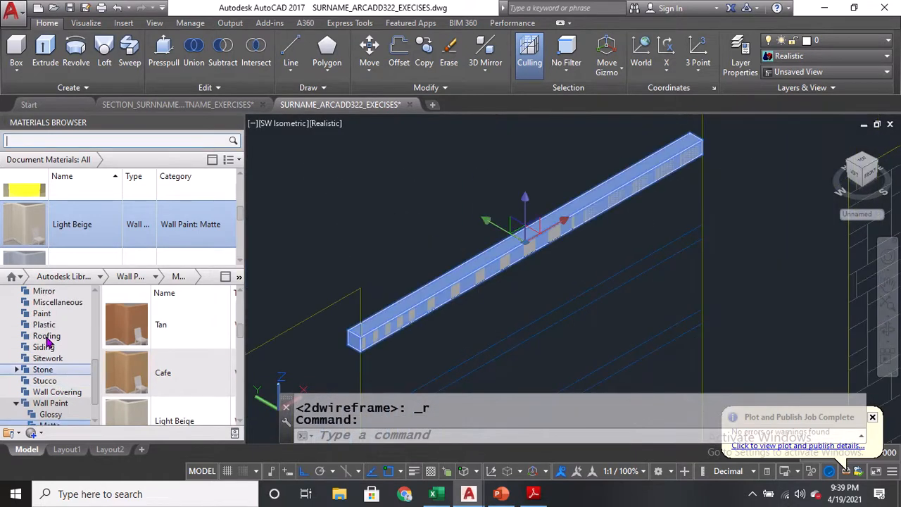
scroll(55, 345, "up", 1)
left_click(59, 314)
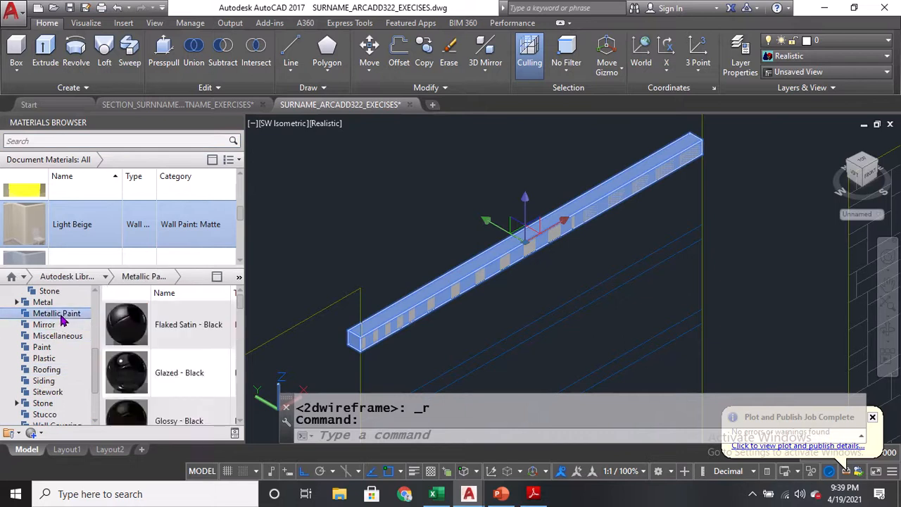
scroll(141, 345, "down", 10)
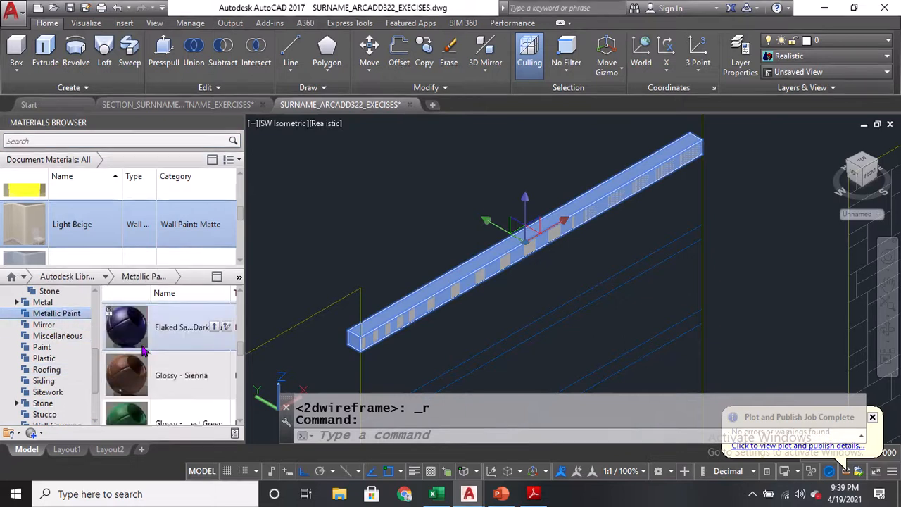
scroll(157, 389, "down", 3)
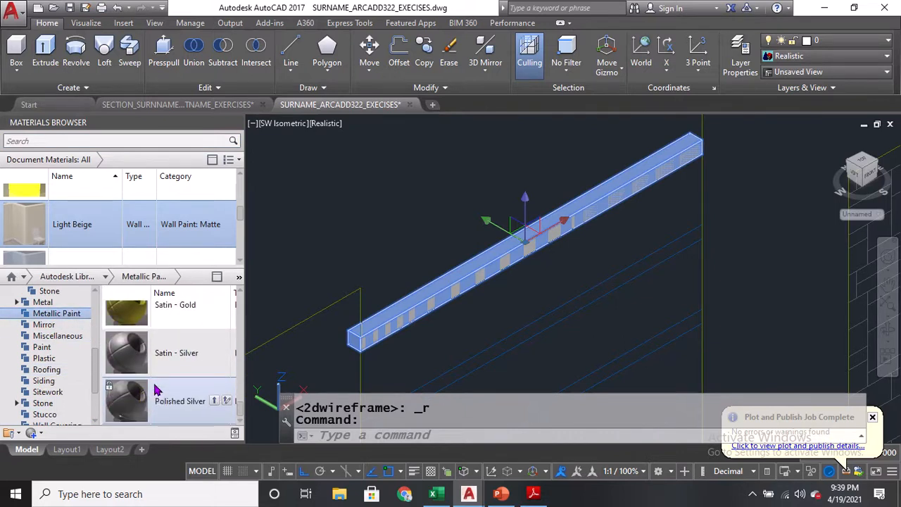
scroll(205, 358, "up", 3)
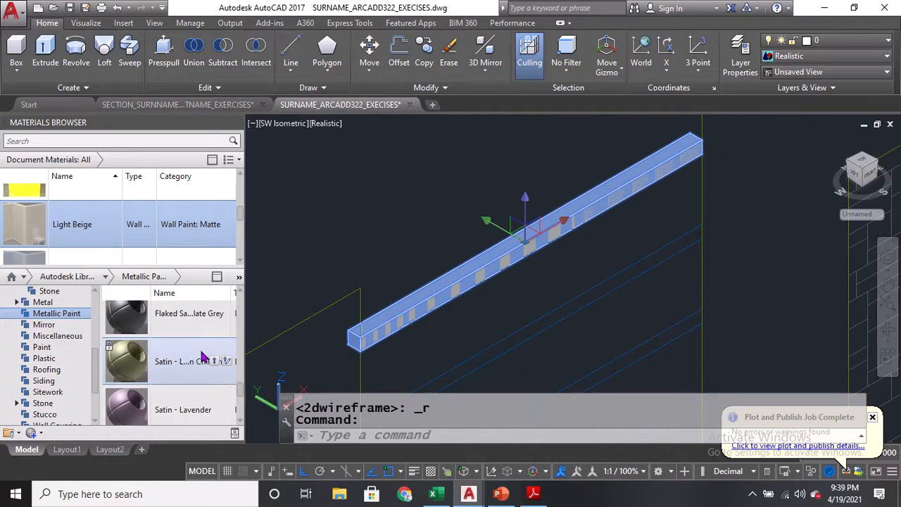
scroll(200, 364, "down", 3)
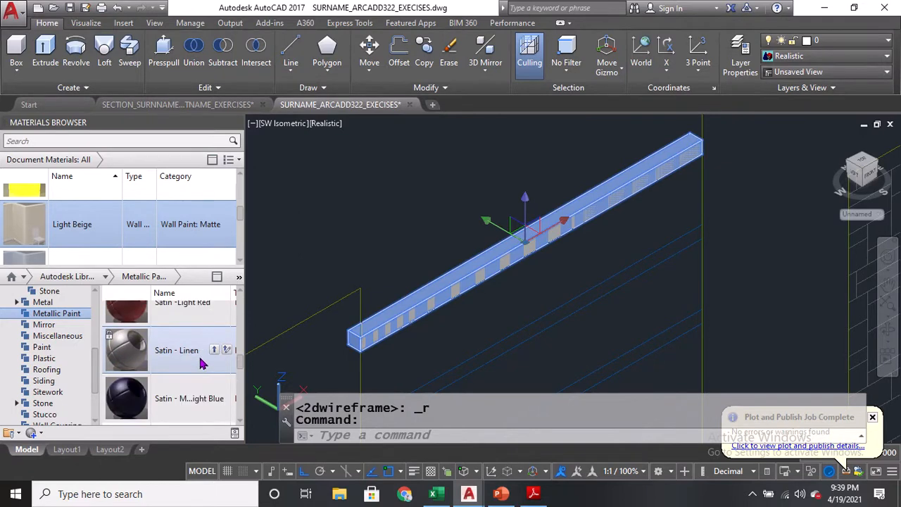
scroll(200, 363, "up", 3)
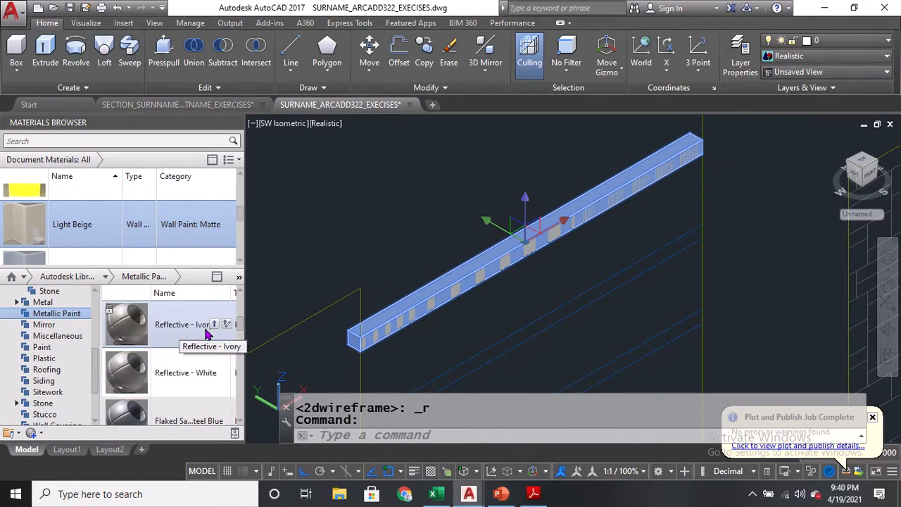
left_click(215, 322)
scroll(429, 233, "down", 3)
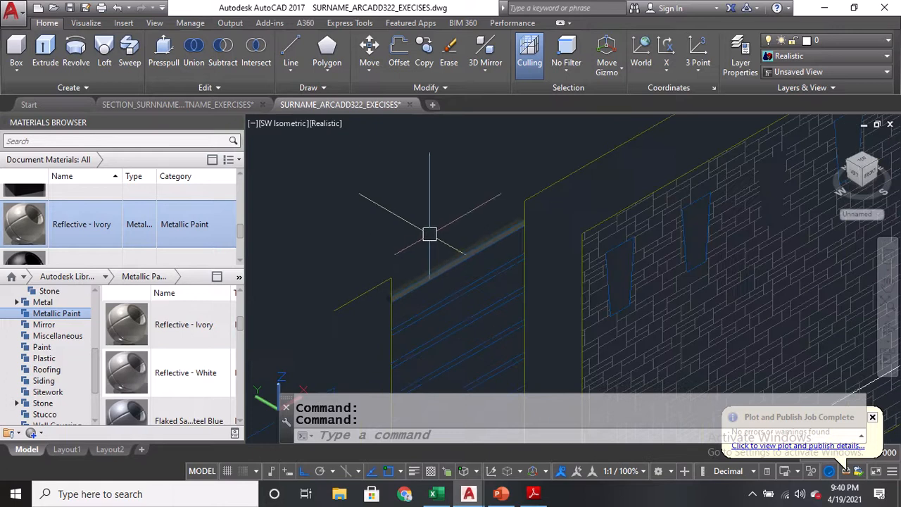
scroll(187, 352, "down", 2)
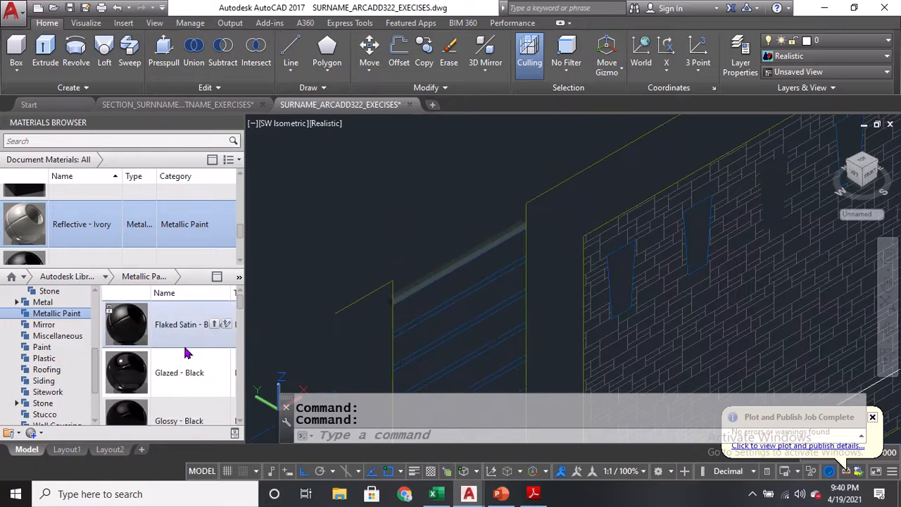
Move the slat from the midpoint of its end face's upper edge to the lower end of the guide line on the L-shaped wall's pillar
scroll(419, 272, "up", 3)
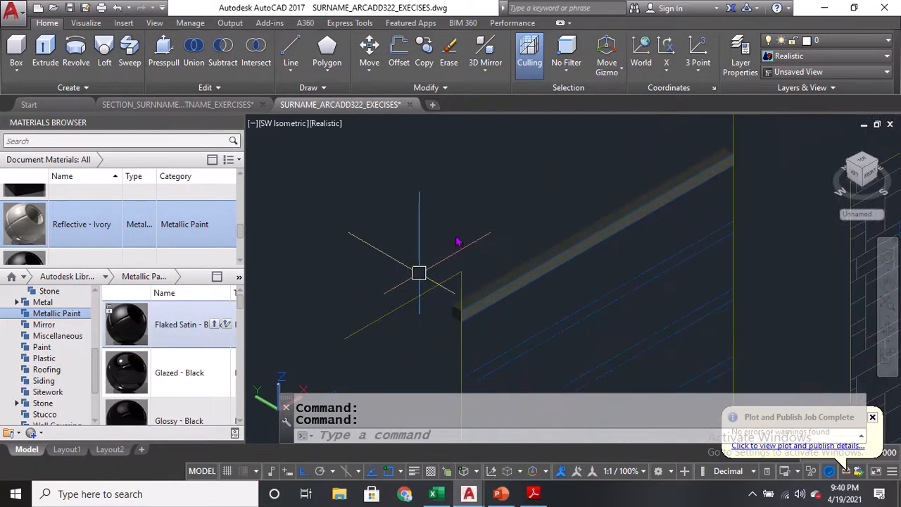
scroll(429, 280, "up", 2)
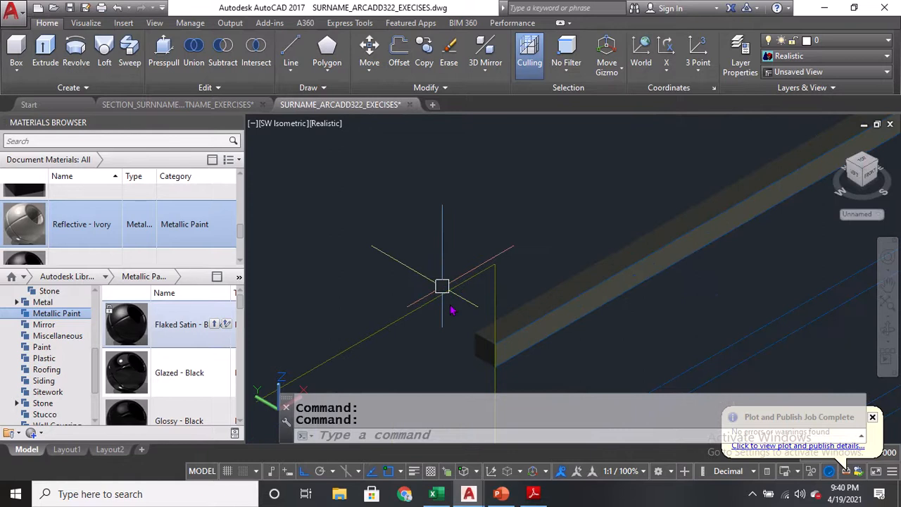
key("Escape")
type("m")
key("Return")
left_click(473, 348)
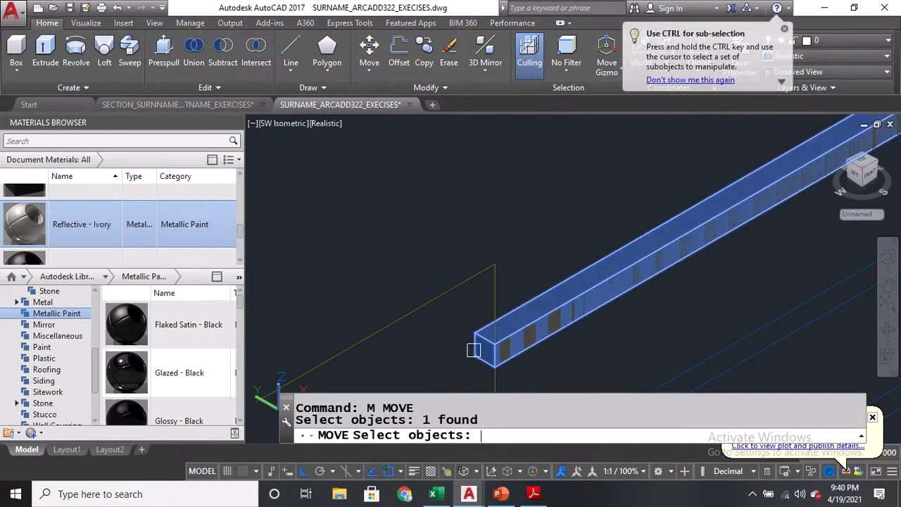
key("Return")
left_click(489, 338)
scroll(493, 337, "down", 5)
scroll(418, 209, "up", 10)
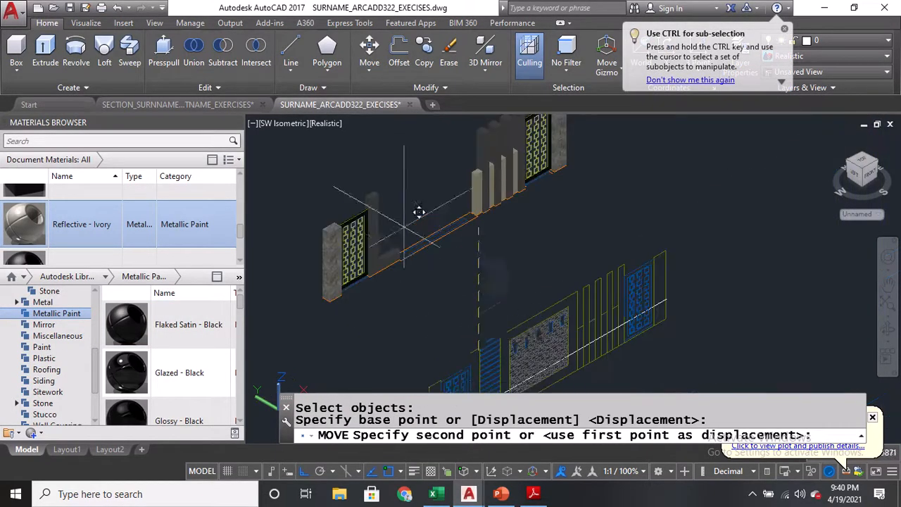
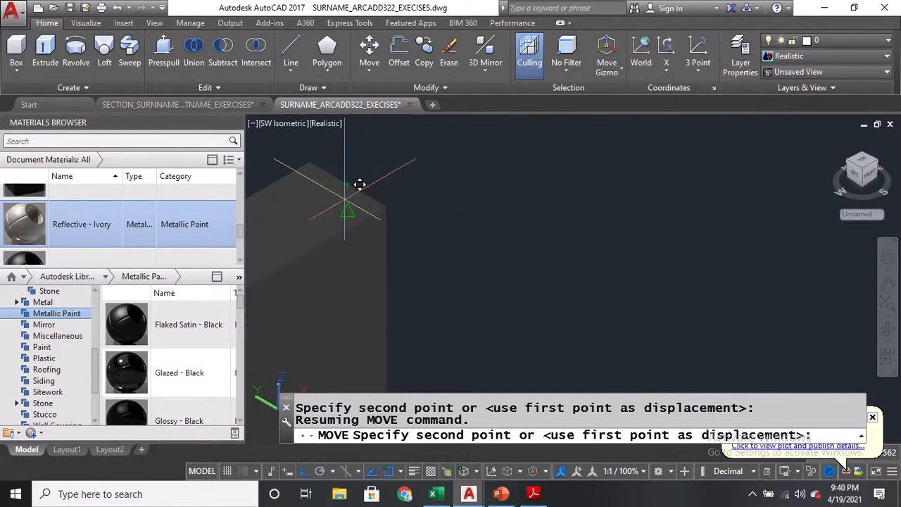
left_click(362, 222)
scroll(356, 241, "down", 5)
middle_click_drag(425, 290, 414, 242)
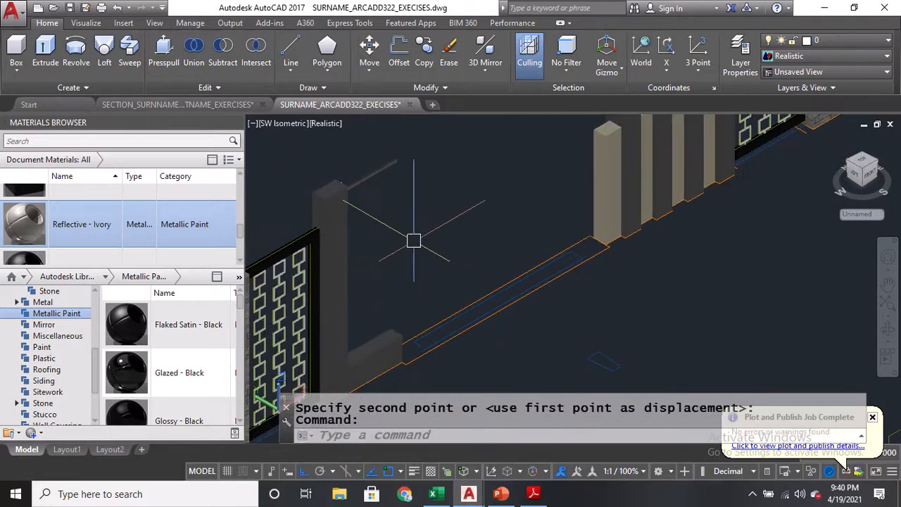
Copy the slat downward repeatedly, using the midpoint of the elevation's top slat line as base point and the midpoints of the lower slats as targets
type("CO")
key("Return")
left_click(369, 181)
key("Return")
scroll(416, 224, "down", 4)
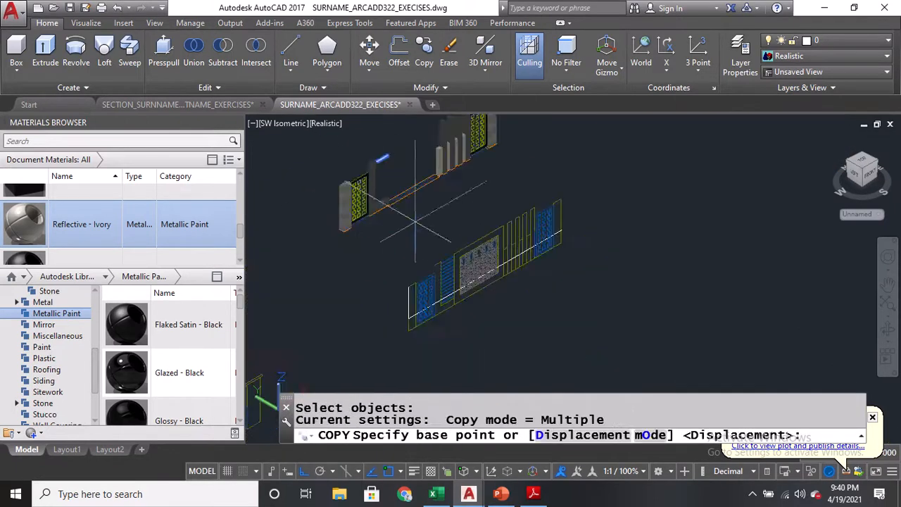
scroll(479, 192, "up", 6)
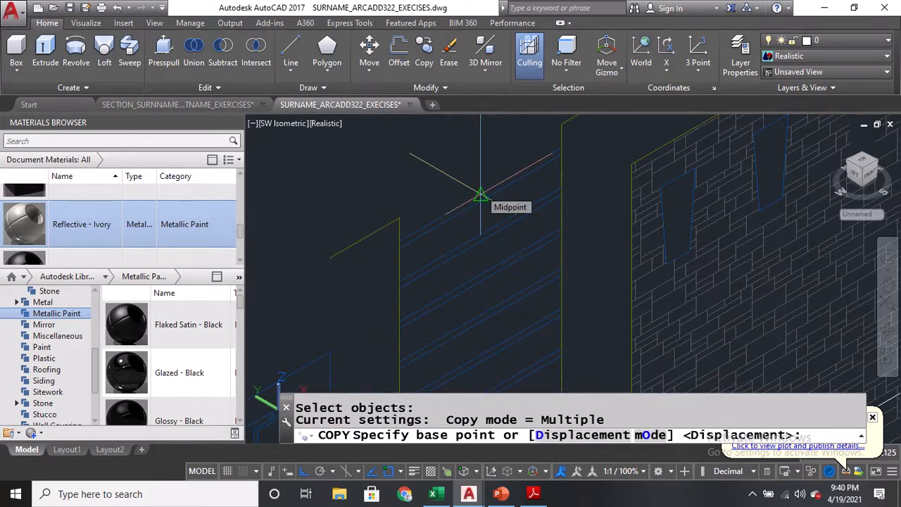
left_click(480, 195)
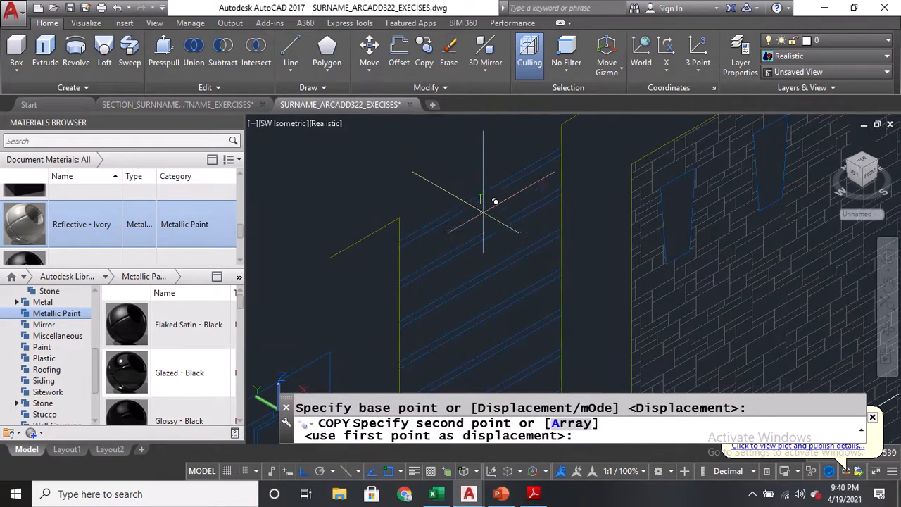
left_click(486, 266)
left_click(483, 317)
middle_click_drag(483, 317, 471, 239)
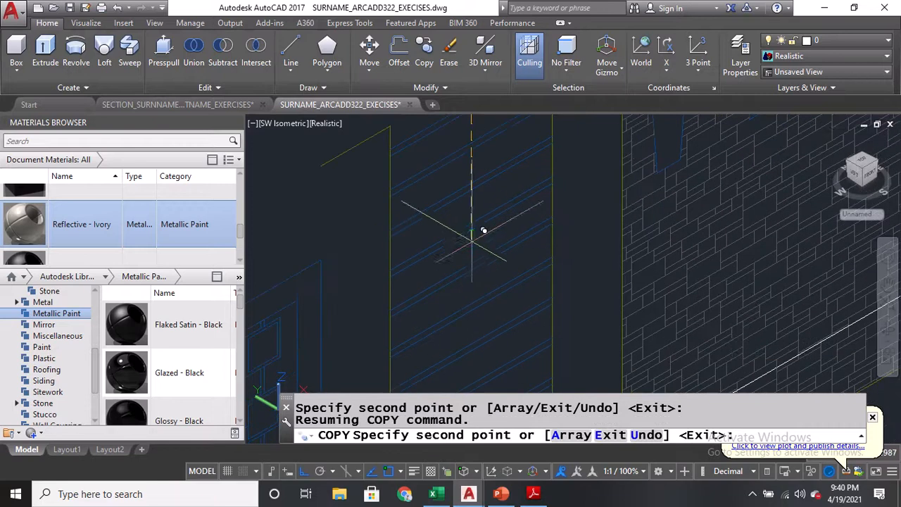
left_click(483, 291)
middle_click_drag(483, 292, 478, 270)
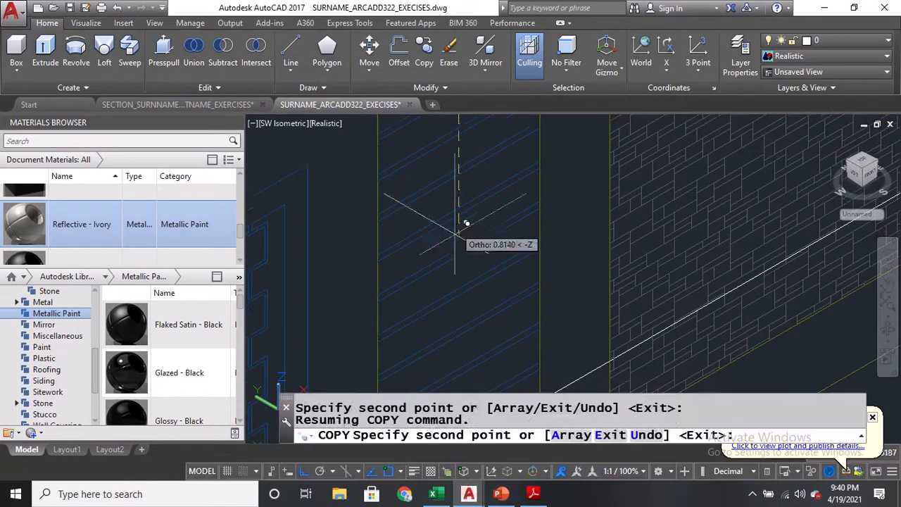
left_click(461, 286)
middle_click_drag(458, 306, 456, 246)
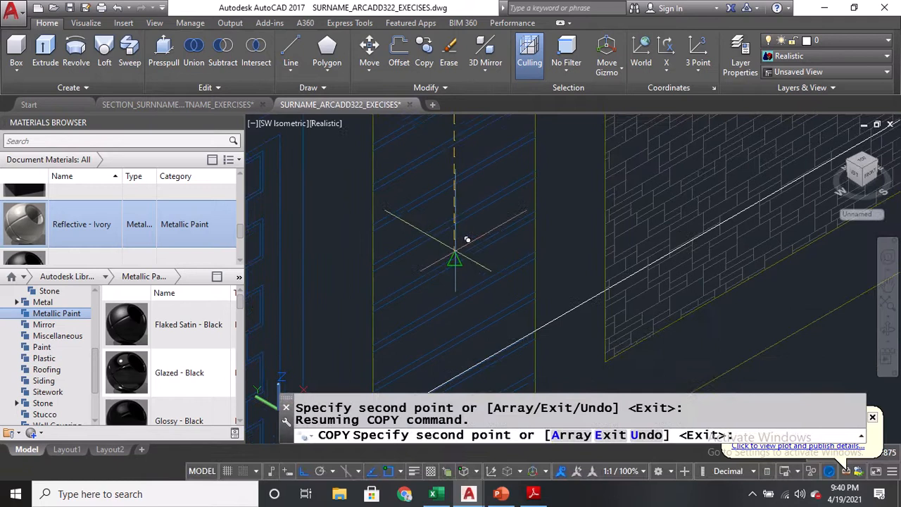
left_click(466, 260)
left_click(466, 288)
middle_click_drag(449, 312, 452, 224)
left_click(456, 256)
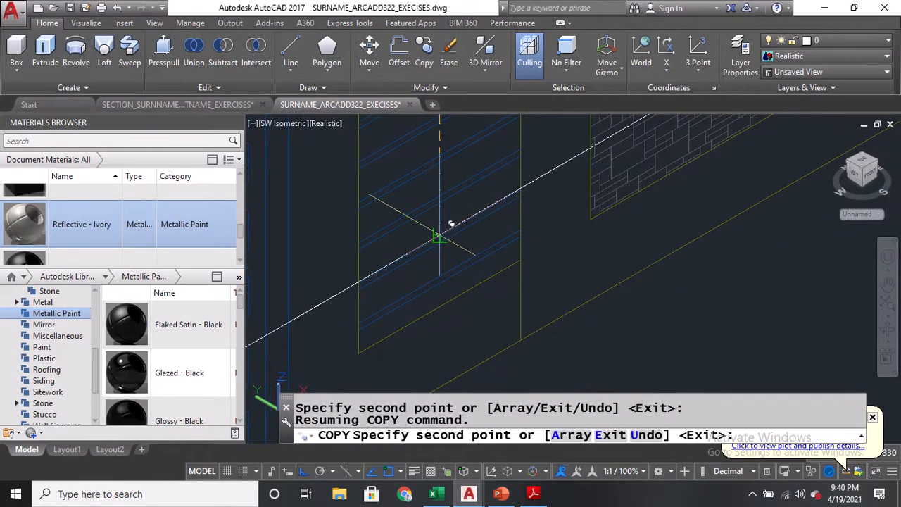
left_click(451, 224)
left_click(449, 267)
key("Return")
scroll(423, 308, "down", 6)
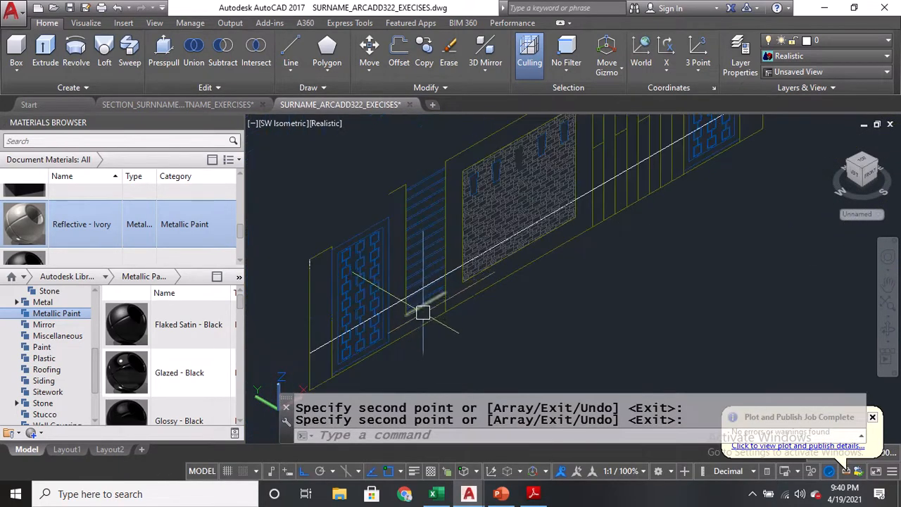
Draw a closed 3D polyline around the outer outline of the brick-hatched wall panel in the elevation
scroll(348, 212, "up", 5)
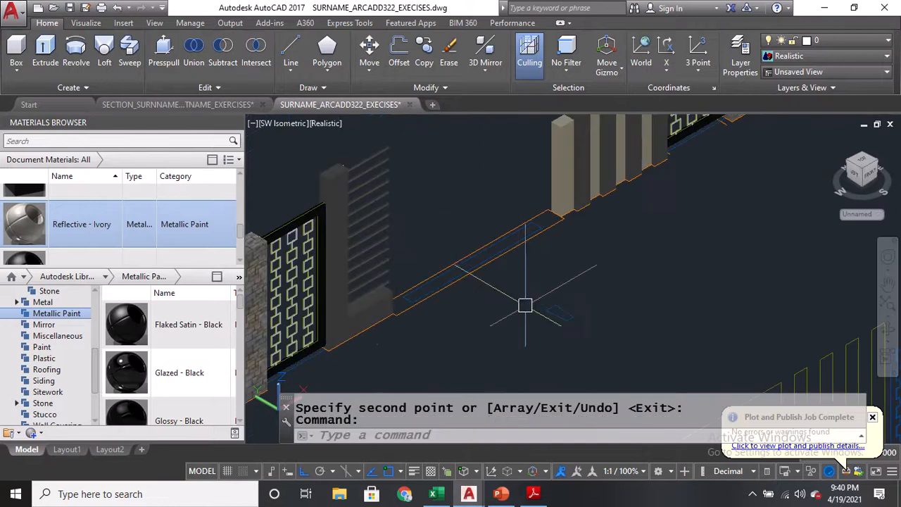
middle_click_drag(544, 312, 531, 288)
scroll(480, 210, "down", 3)
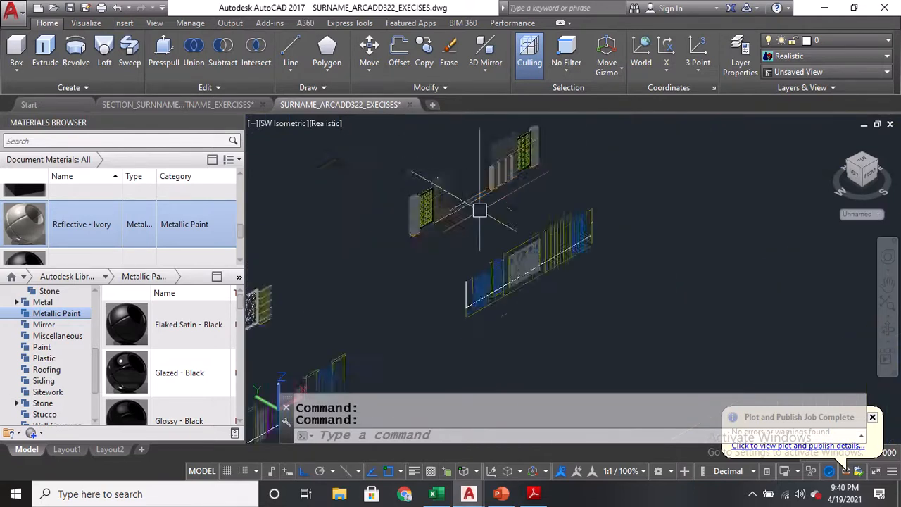
scroll(512, 302, "up", 3)
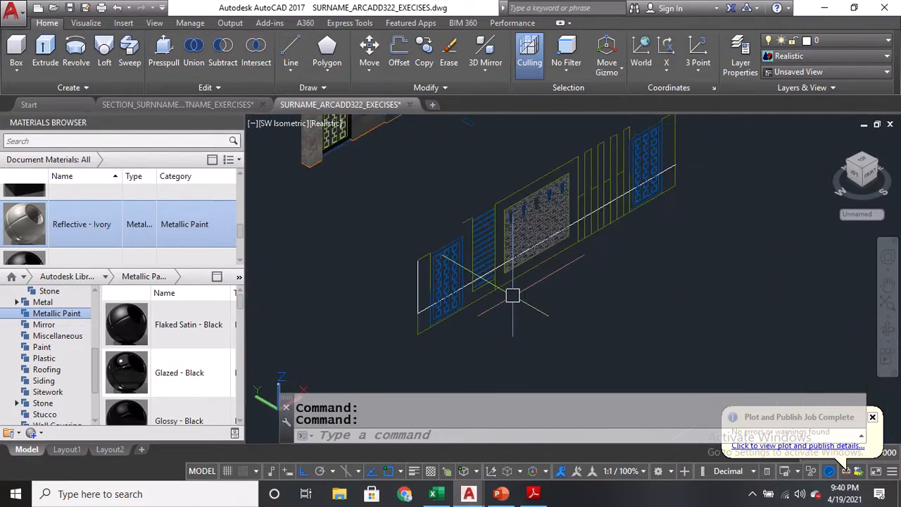
type("3P")
key("Return")
scroll(485, 199, "up", 2)
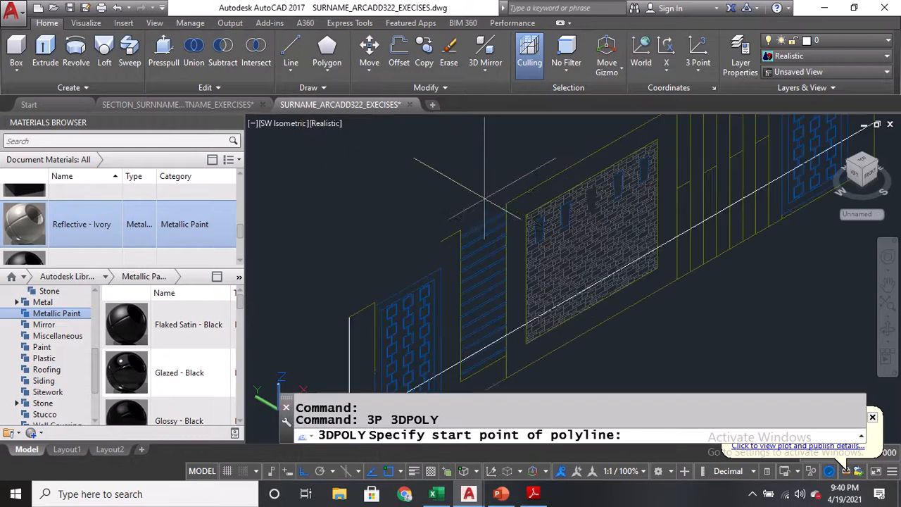
left_click(517, 201)
middle_click_drag(517, 201, 426, 289)
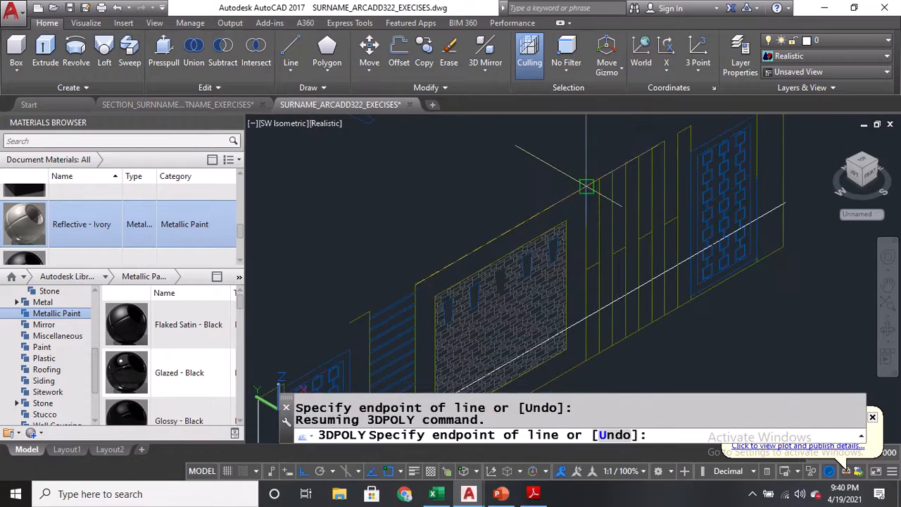
middle_click_drag(583, 345, 566, 217)
left_click(569, 233)
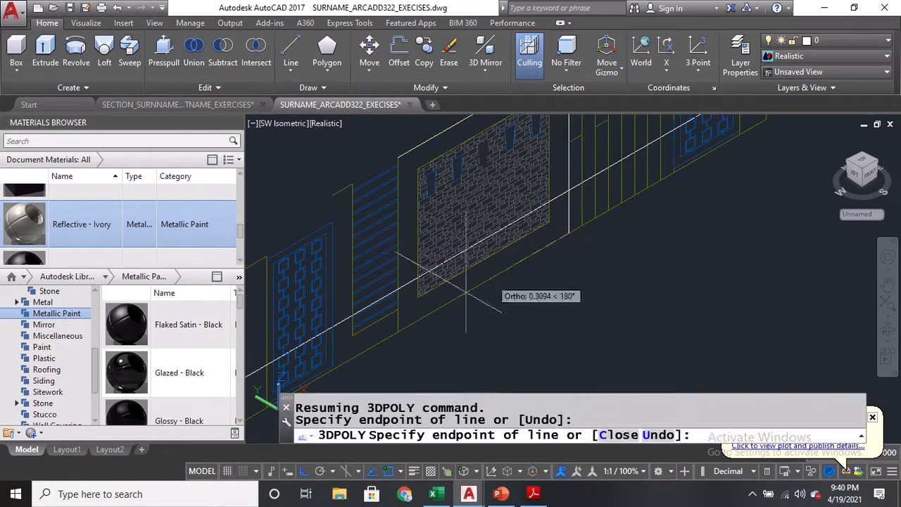
left_click(399, 331)
key("Return")
middle_click_drag(404, 177, 376, 221)
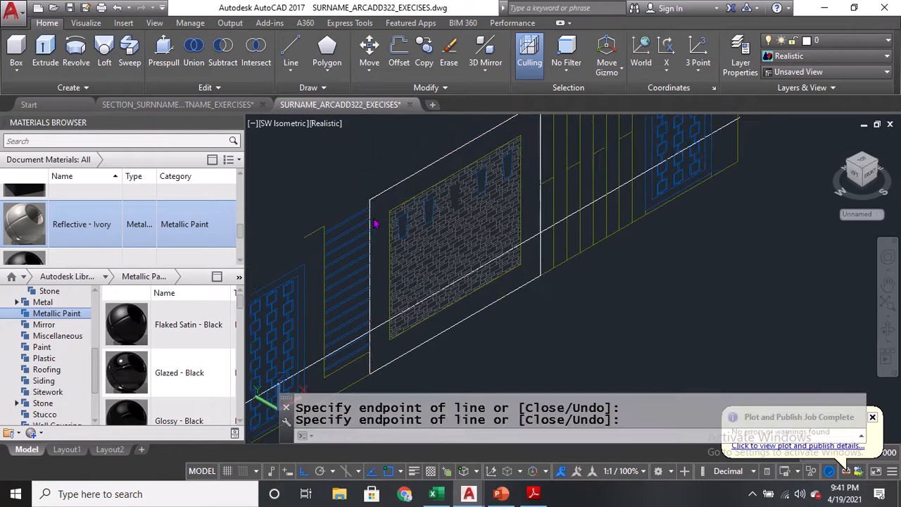
Trace the border of the brick hatch inside the wall panel with a second closed 3D polyline
key("Return")
scroll(390, 212, "up", 4)
left_click(390, 210)
middle_click_drag(528, 139, 413, 251)
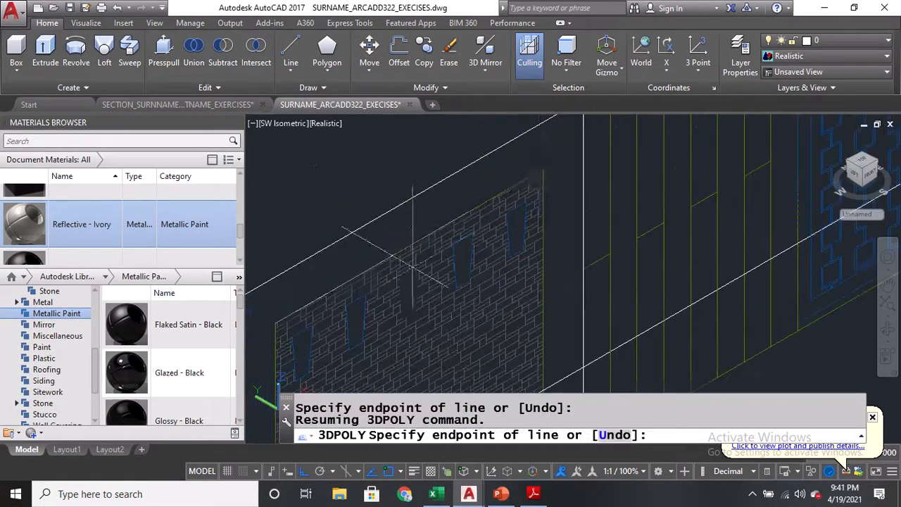
left_click(542, 171)
middle_click_drag(529, 294, 529, 156)
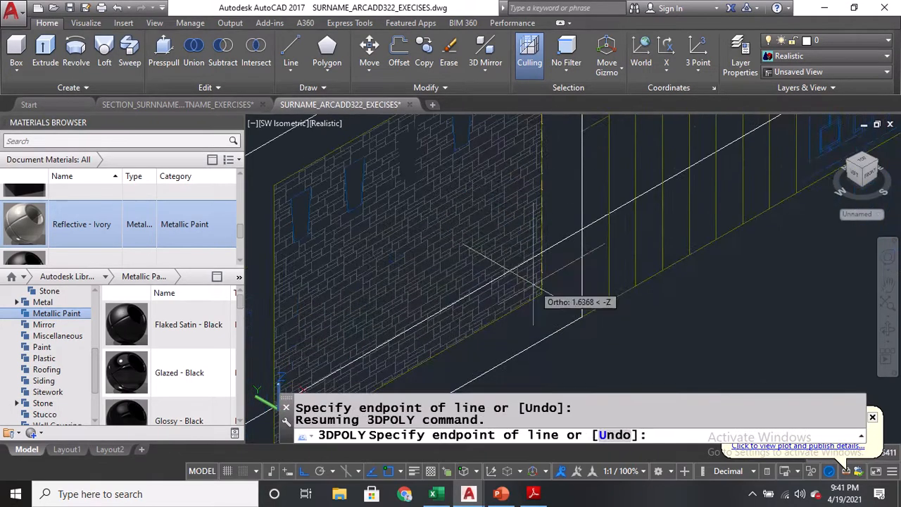
left_click(541, 294)
middle_click_drag(450, 343, 555, 270)
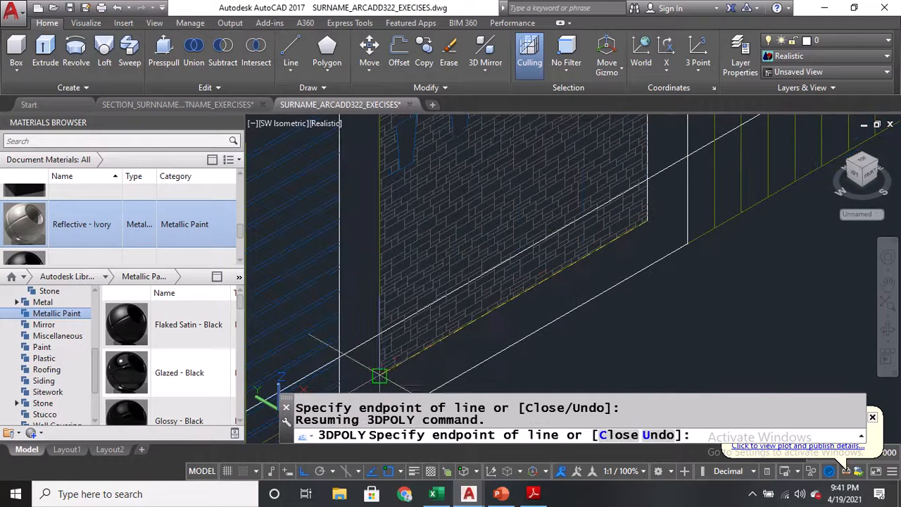
left_click(379, 375)
middle_click_drag(377, 208, 387, 292)
type("C")
key("Return")
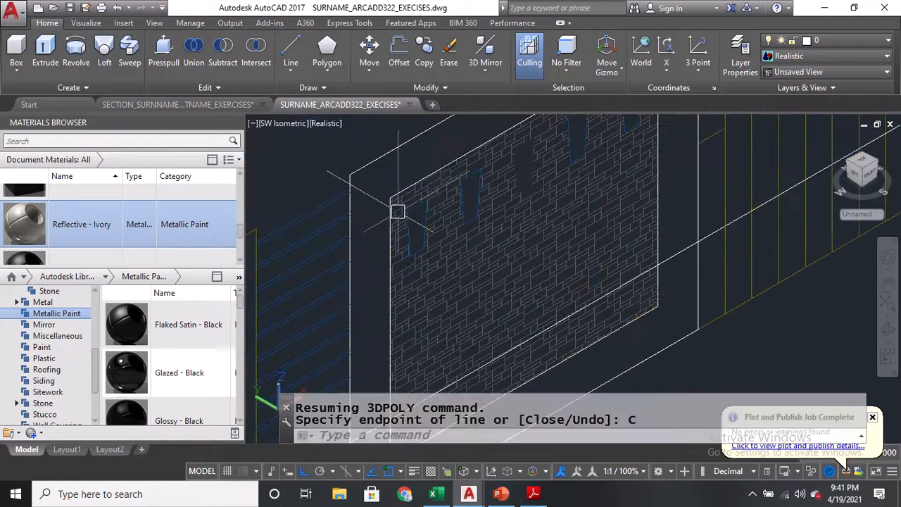
Erase the elevation's original top outline line lying under the outer polyline of the wall panel
scroll(439, 319, "down", 3)
type("M")
key("Return")
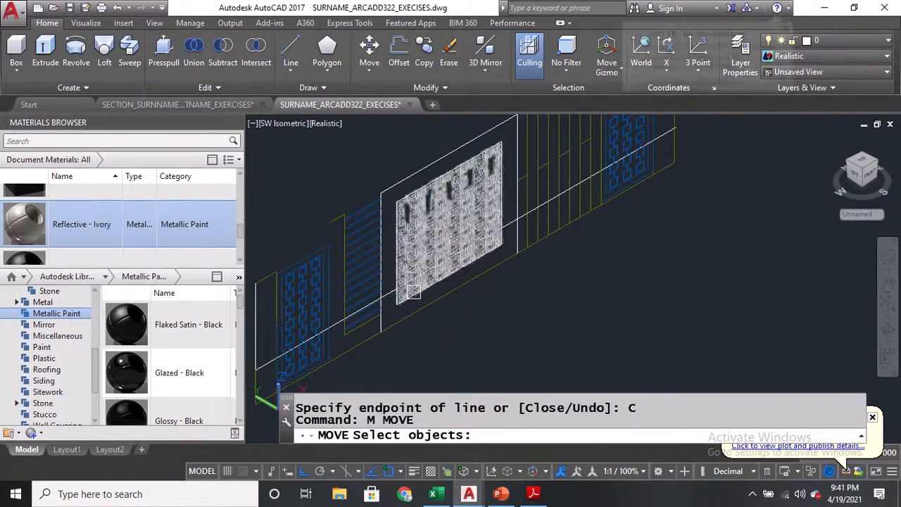
left_click(413, 183)
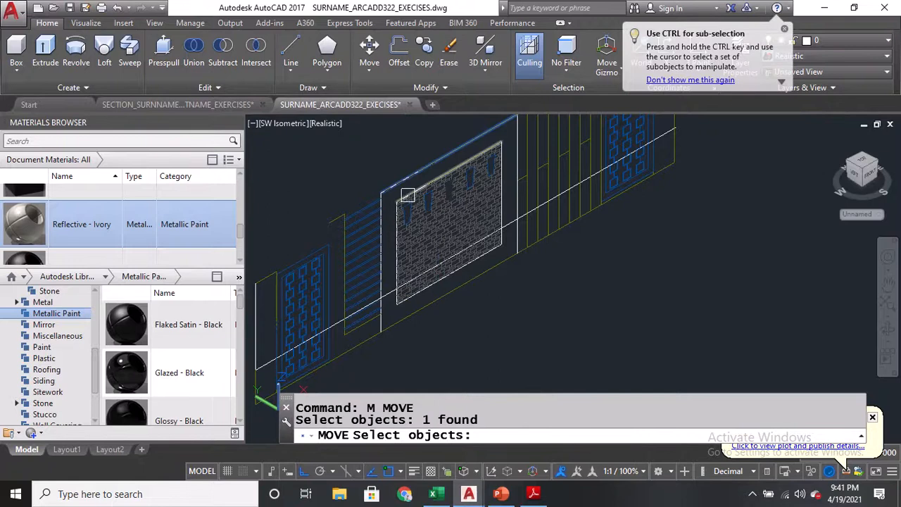
key("Escape")
scroll(403, 189, "up", 3)
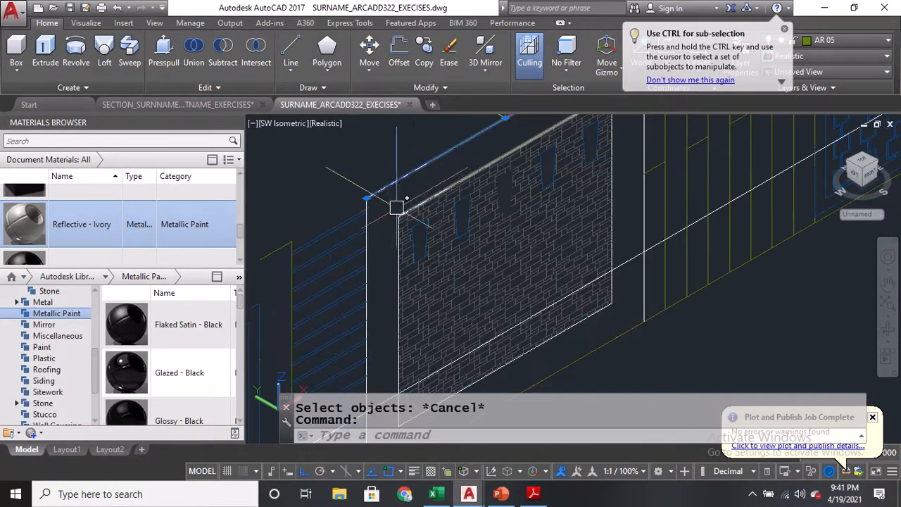
type("E")
key("Return")
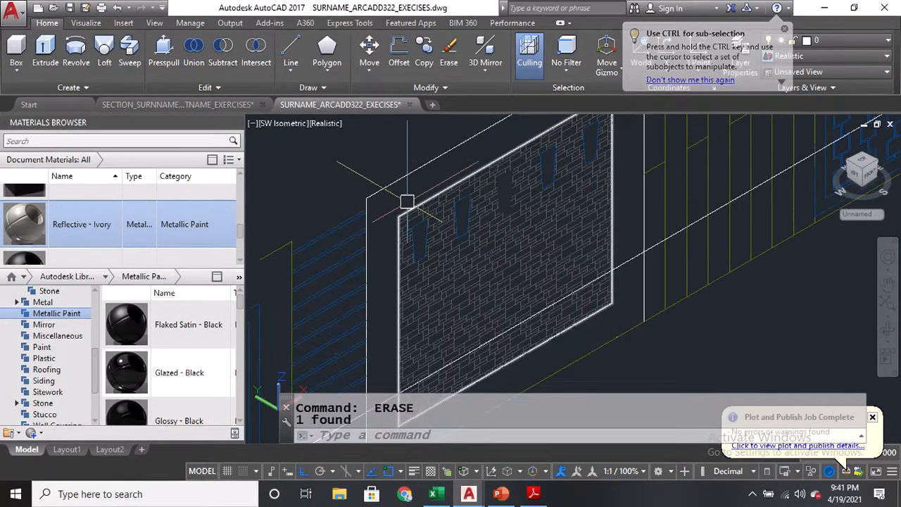
Move both wall panel polylines from the outer outline's lower-left corner to the plan's front corner beside the L-shaped wall
type("M")
key("Return")
left_click(408, 188)
left_click(423, 189)
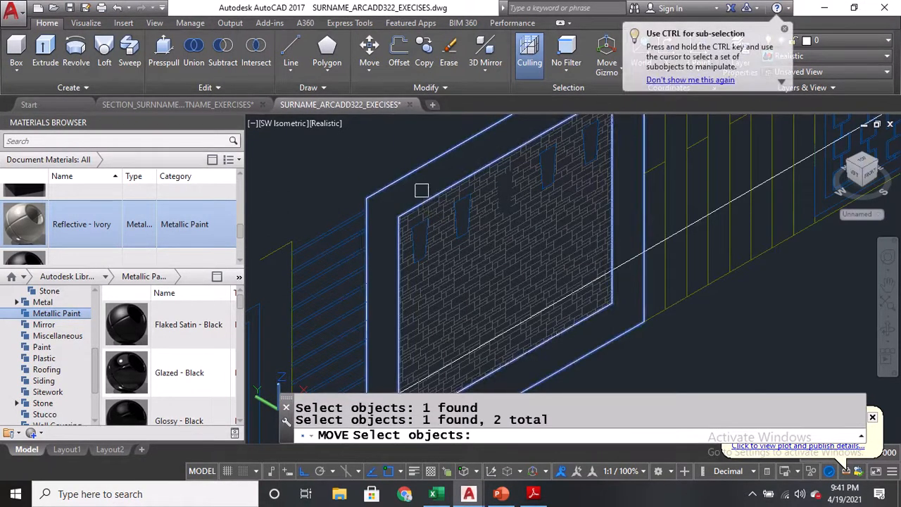
scroll(424, 188, "down", 3)
scroll(424, 189, "up", 3)
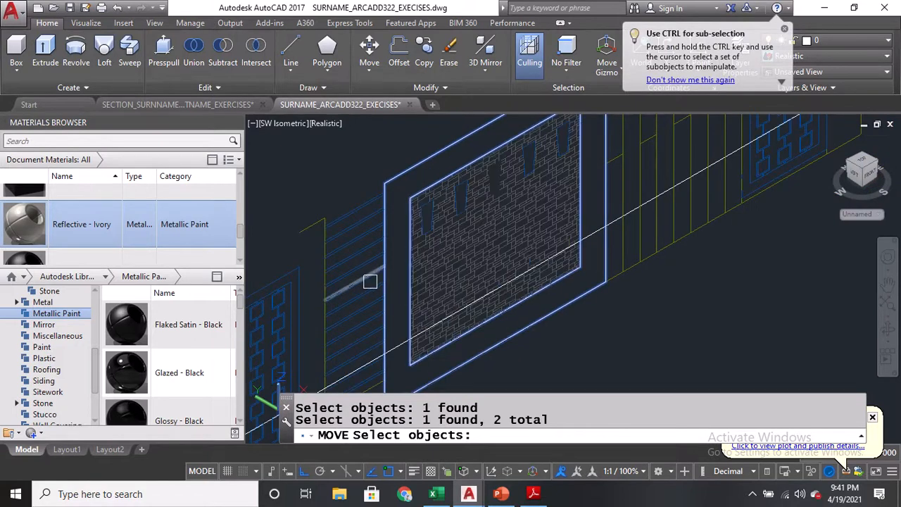
key("Return")
middle_click_drag(388, 341, 425, 241)
left_click(422, 308)
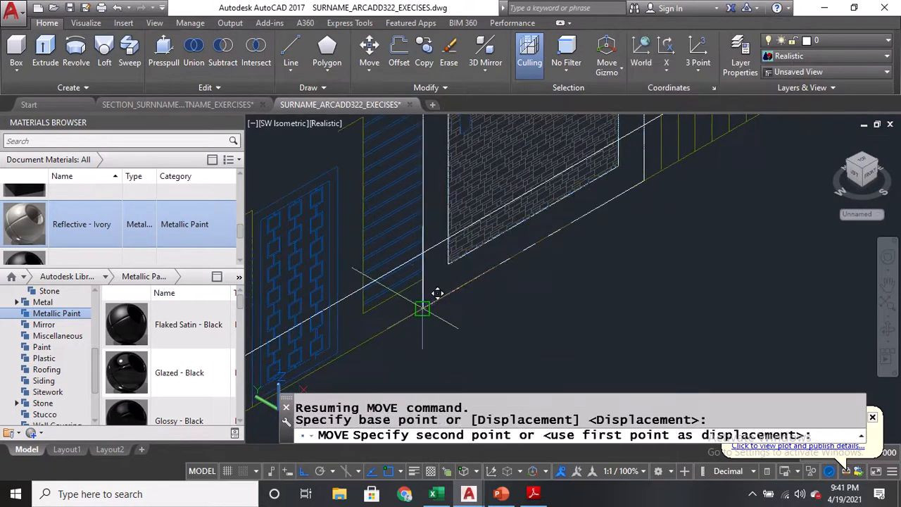
scroll(424, 307, "down", 5)
scroll(422, 243, "down", 2)
scroll(409, 274, "up", 8)
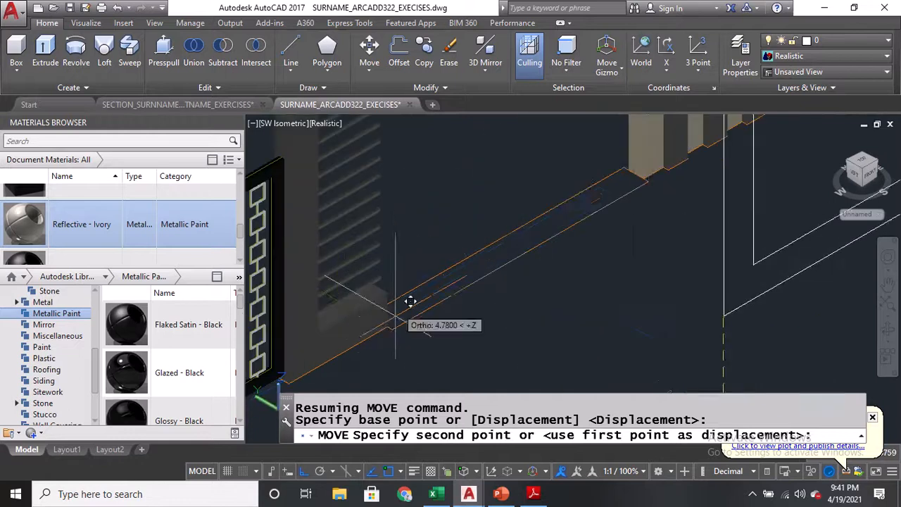
left_click(392, 330)
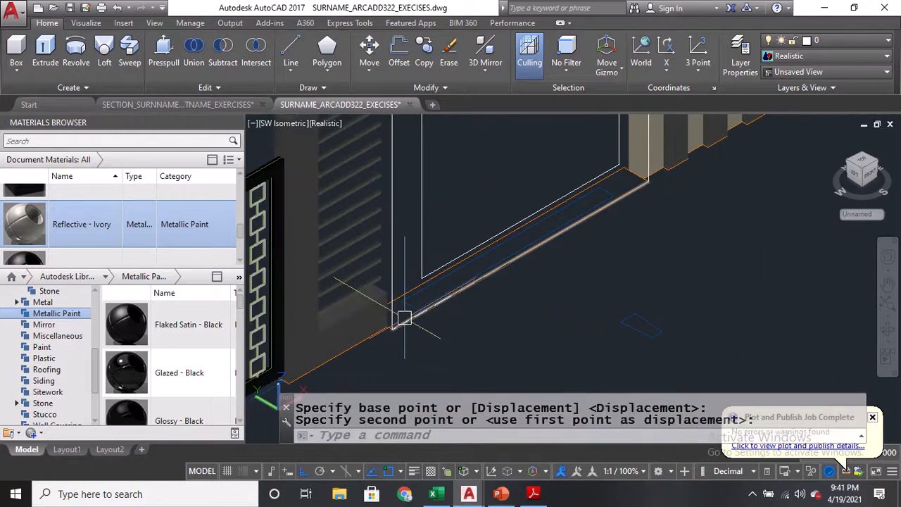
Measure the wall panel's thickness in the plan from the midpoint of its front edge perpendicular to its back edge
type("DI")
key("Return")
scroll(412, 311, "up", 2)
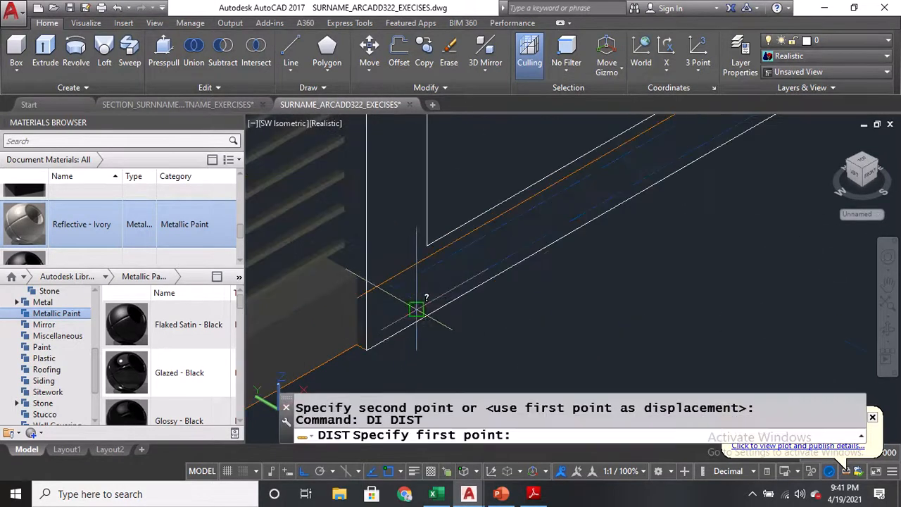
scroll(572, 261, "down", 2)
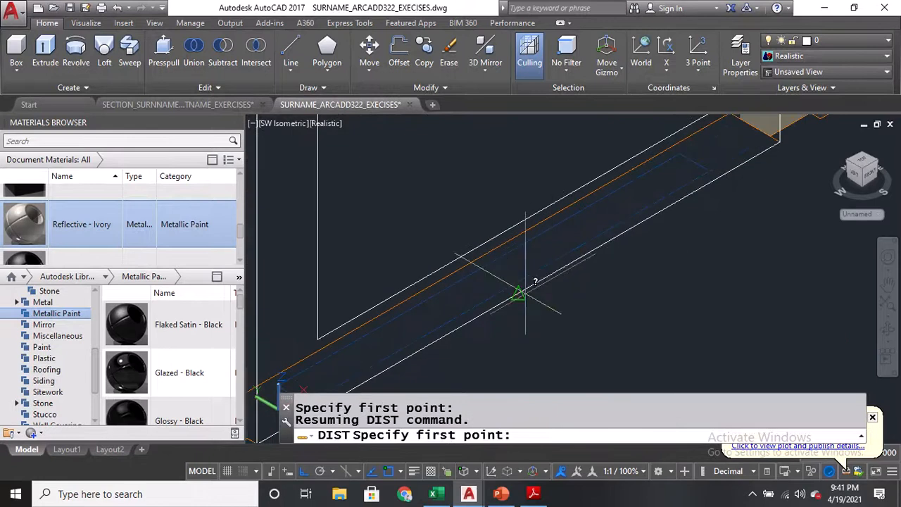
left_click(486, 256)
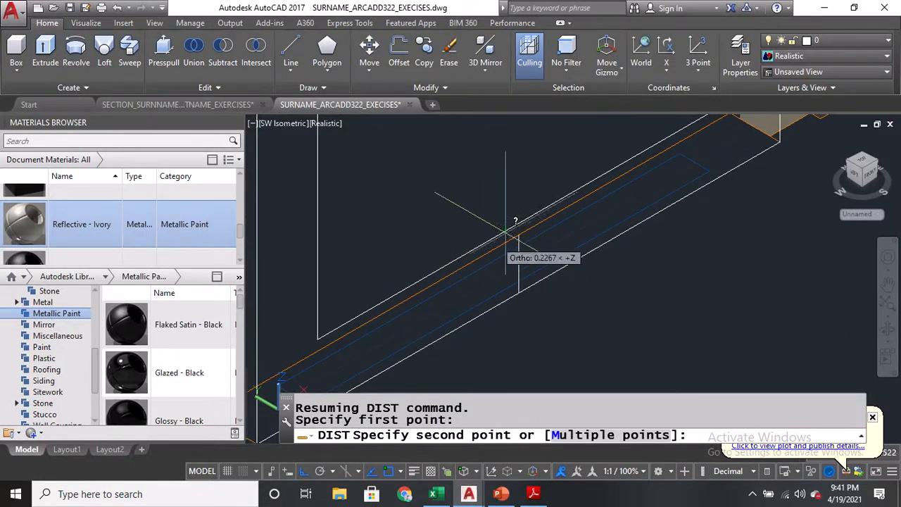
scroll(519, 224, "up", 2)
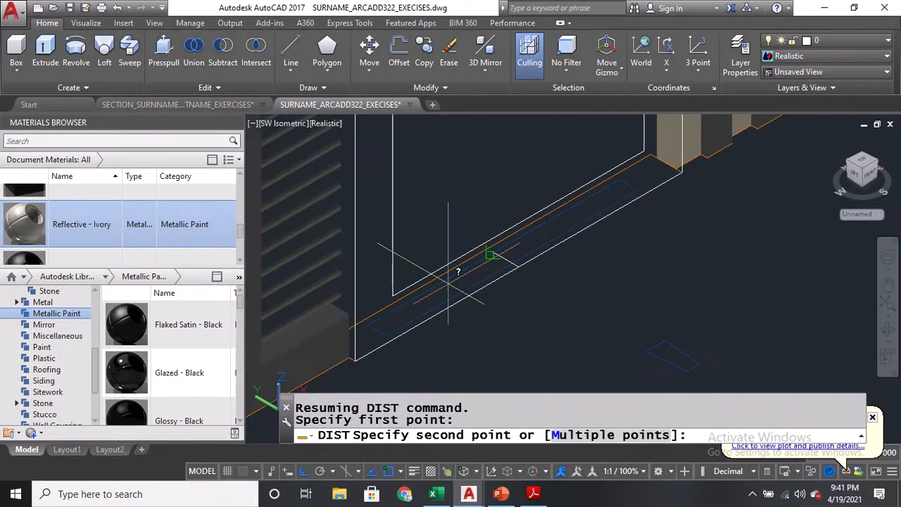
left_click(453, 263)
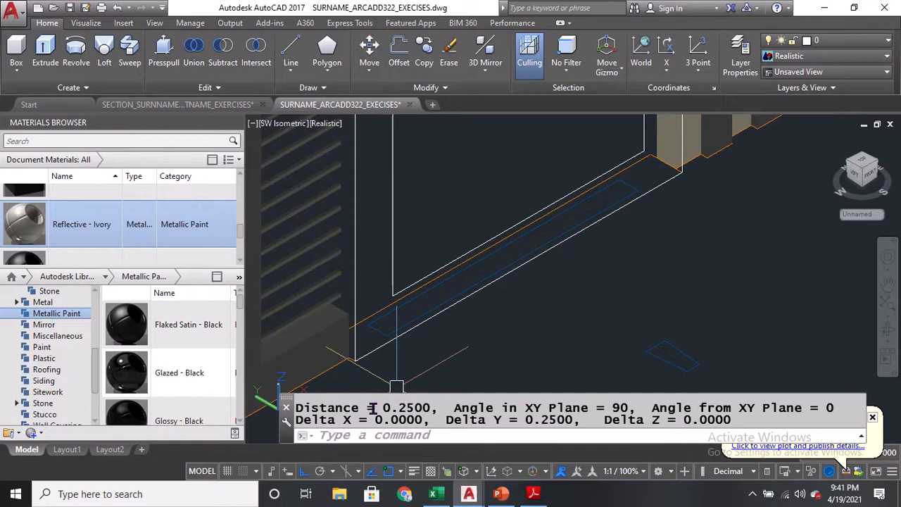
Extrude the outer and inner wall panel polylines together by 0.25 as solids
scroll(450, 299, "down", 2)
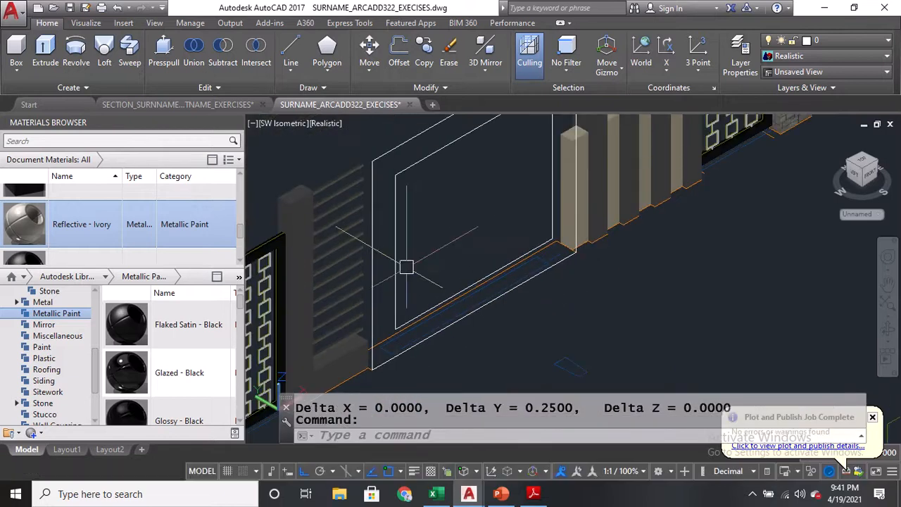
left_click(45, 51)
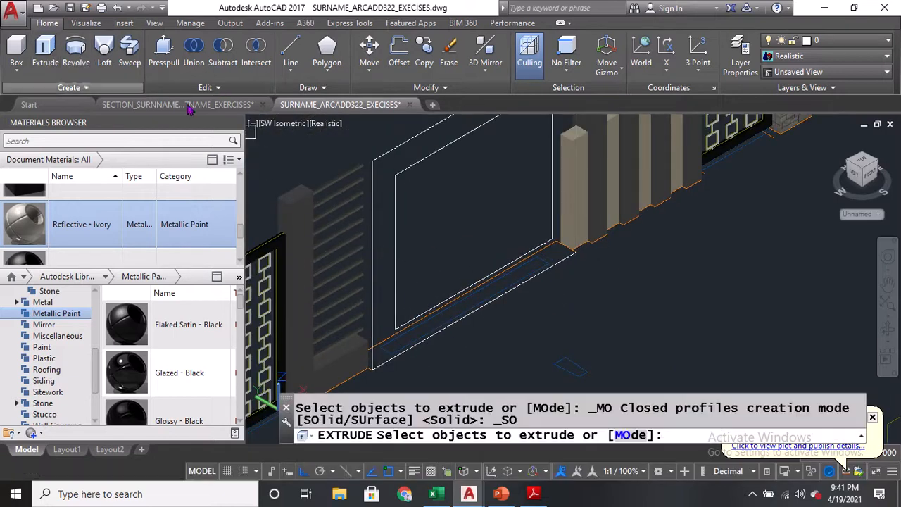
left_click(410, 145)
left_click(414, 168)
key("Return")
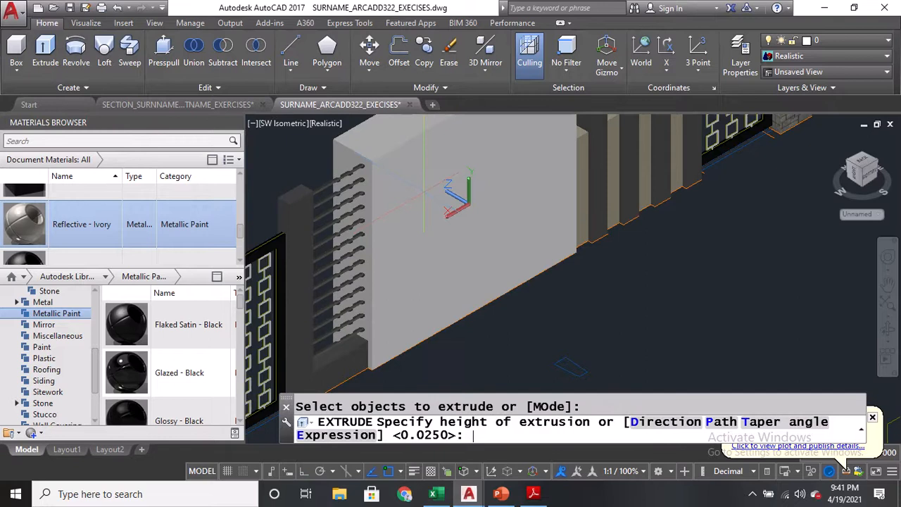
type("0.25")
key("Return")
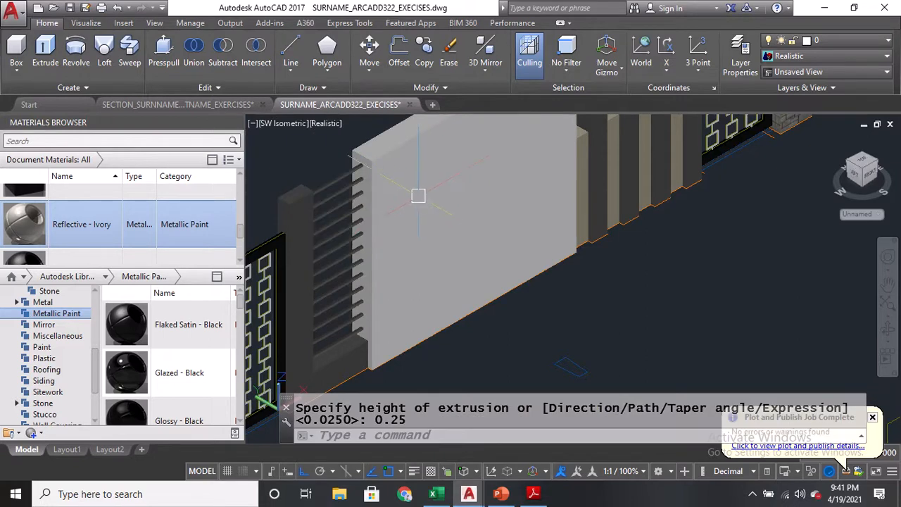
Subtract the inner solid from the outer wall panel solid to form a rectangular opening
left_click(225, 62)
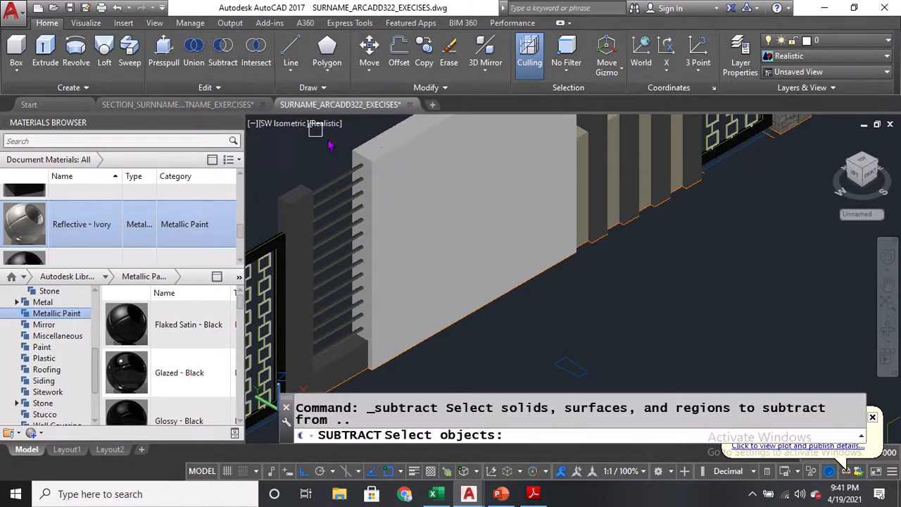
middle_click_drag(335, 141, 322, 164, "shift")
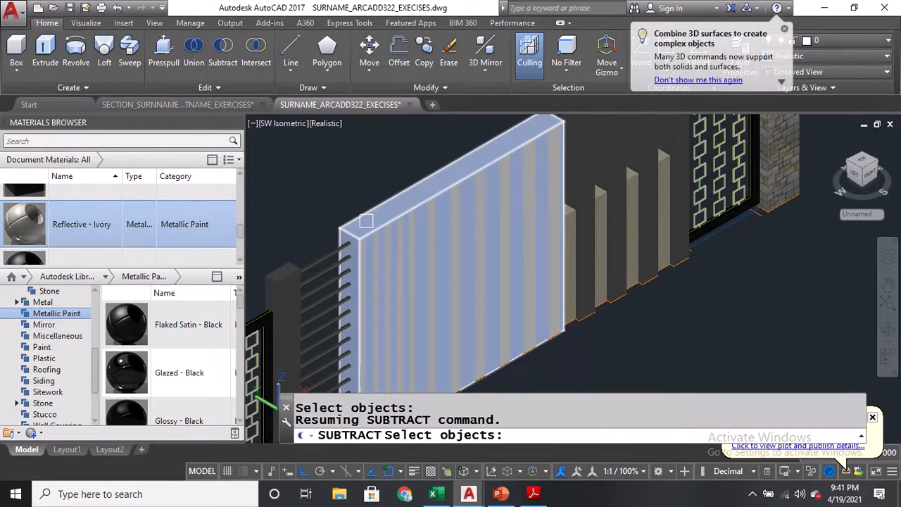
left_click(365, 212)
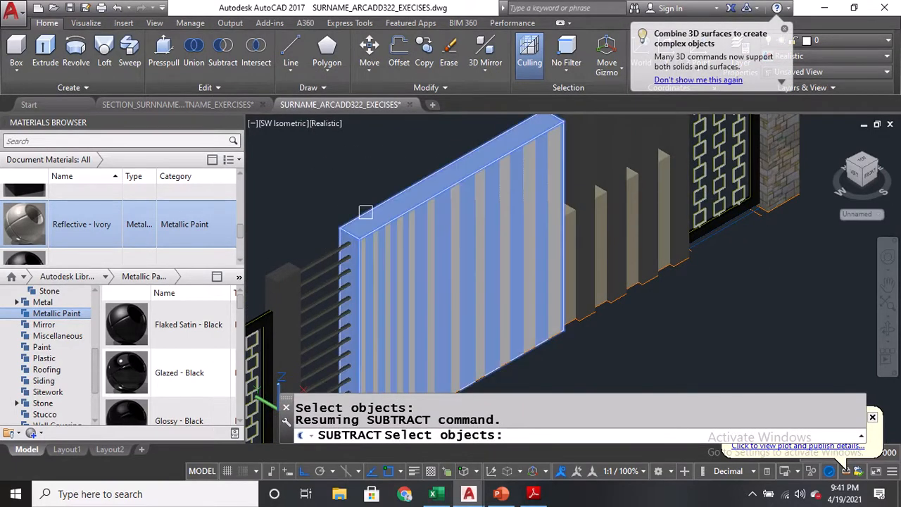
key("Return")
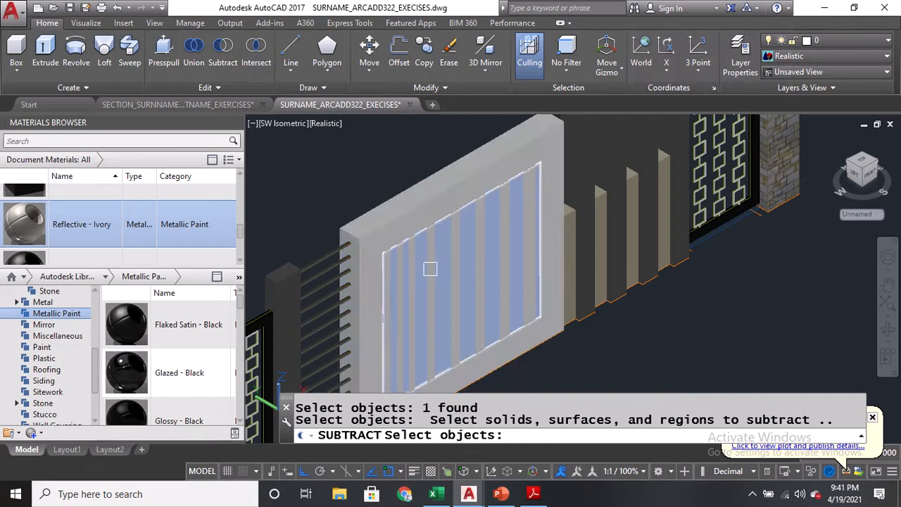
left_click(430, 269)
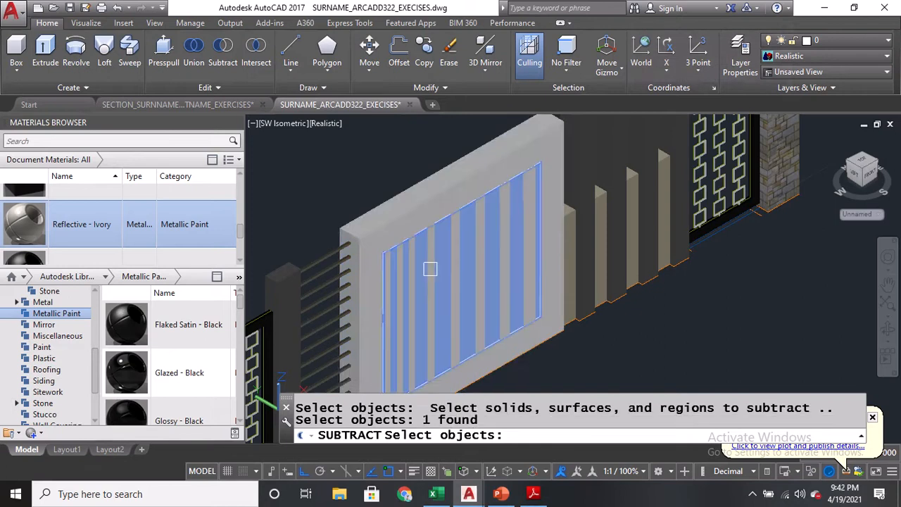
key("Return")
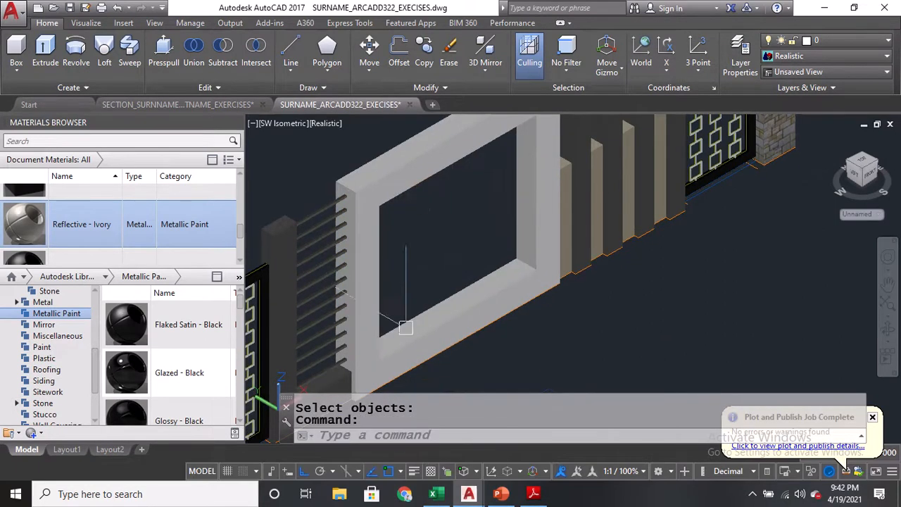
Switch the viewport to the 2D Wireframe visual style
scroll(489, 231, "down", 2)
middle_click_drag(547, 308, 490, 195)
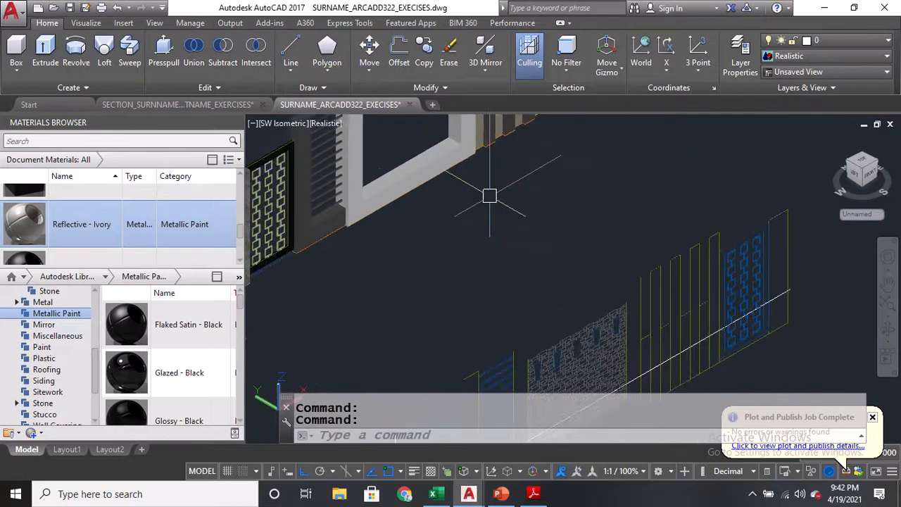
left_click(317, 125)
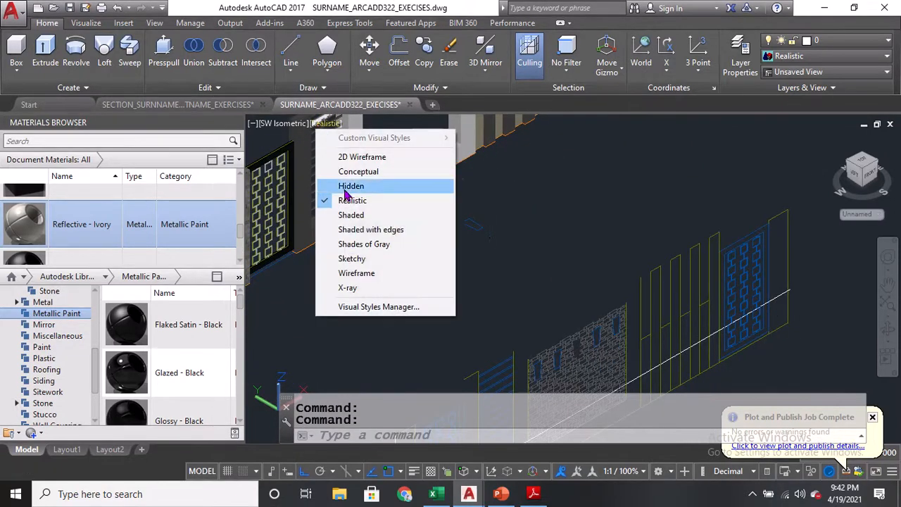
left_click(362, 157)
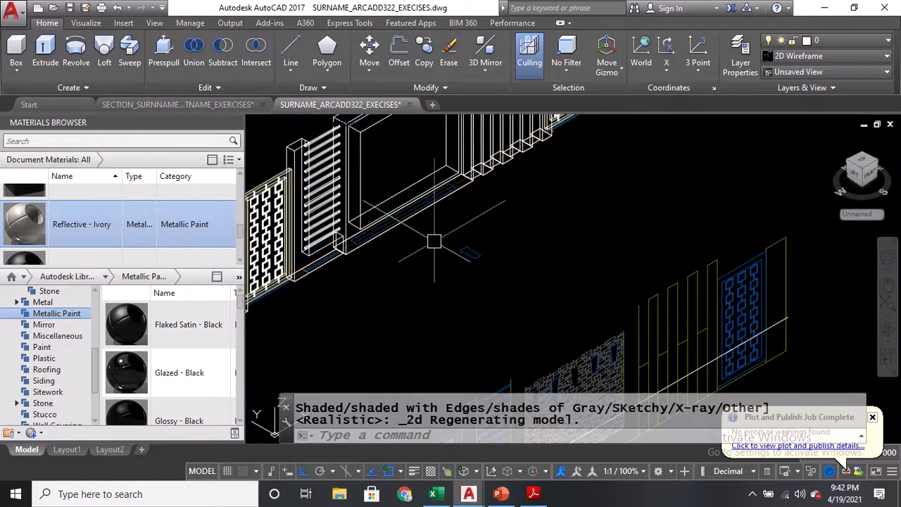
Measure the height of the brick infill in the elevation along its side edge, from upper to lower corner
scroll(344, 249, "up", 3)
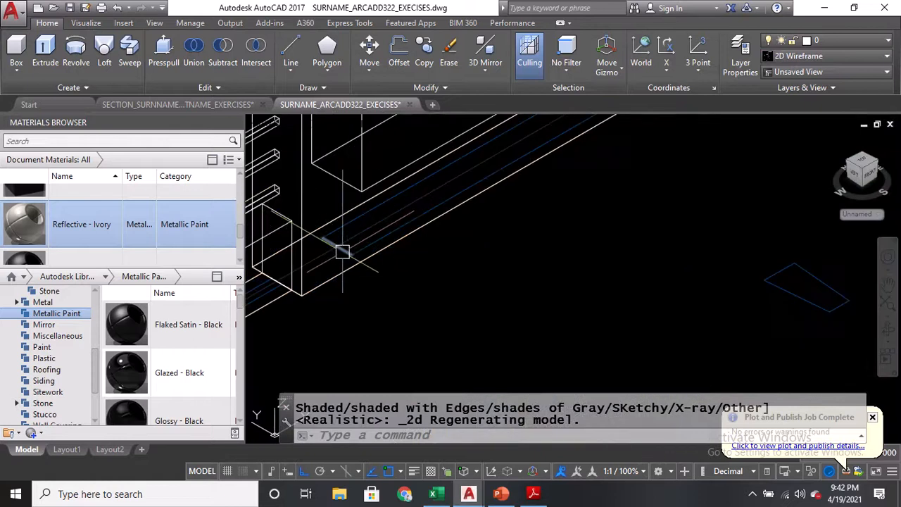
scroll(345, 248, "down", 5)
scroll(405, 252, "up", 2)
type("DI")
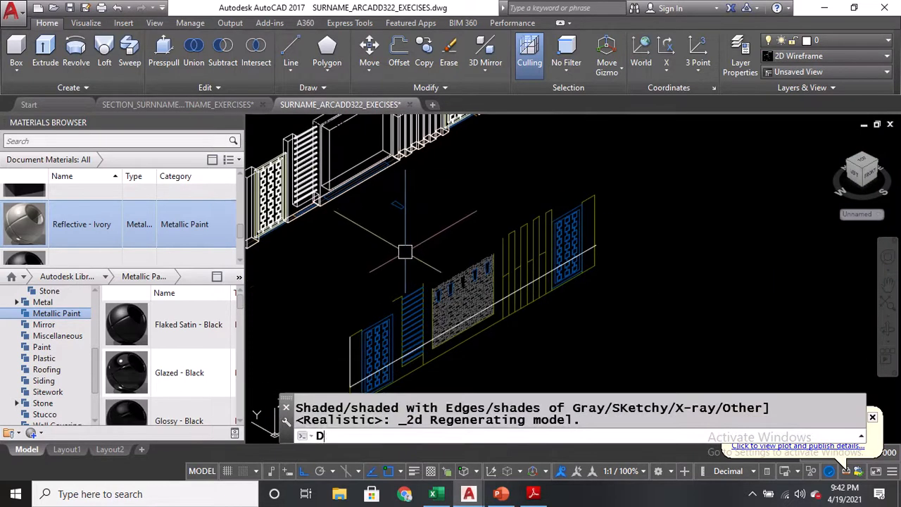
key("Return")
scroll(422, 257, "up", 3)
left_click(437, 260)
middle_click_drag(429, 320, 429, 221)
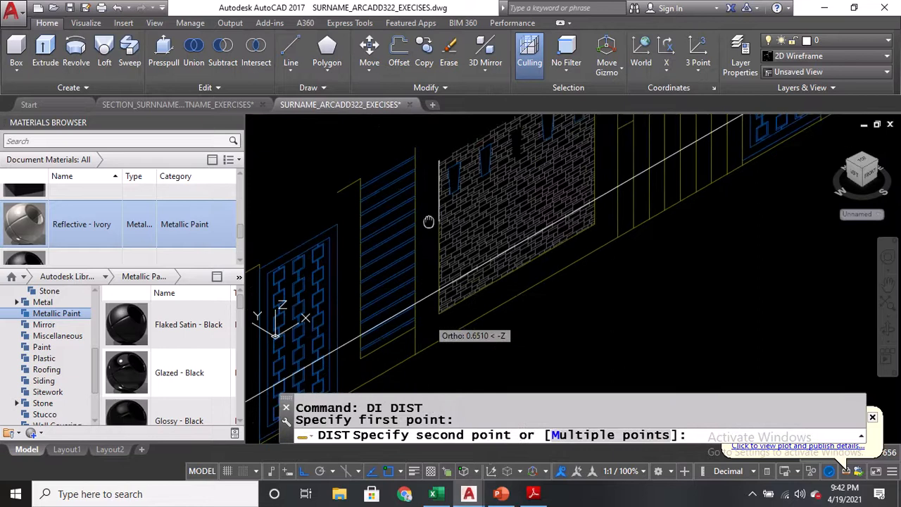
left_click(439, 314)
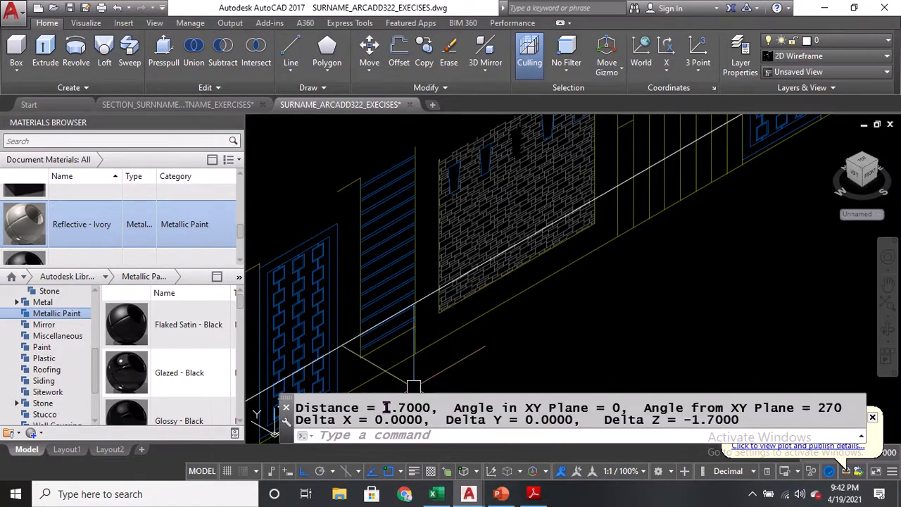
Draw a box over the infill rectangle in the wall panel's plan, corner to opposite corner, with a height of 1.7
scroll(475, 252, "down", 5)
scroll(474, 252, "up", 7)
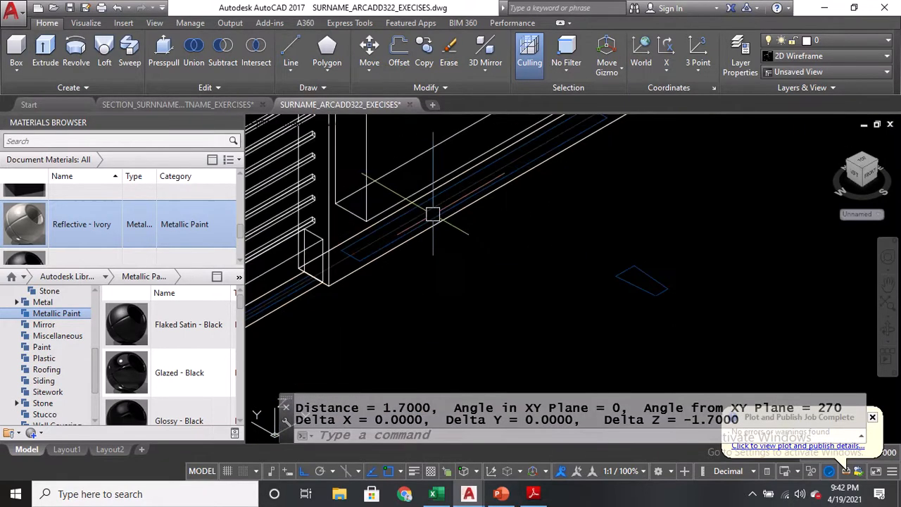
left_click(16, 49)
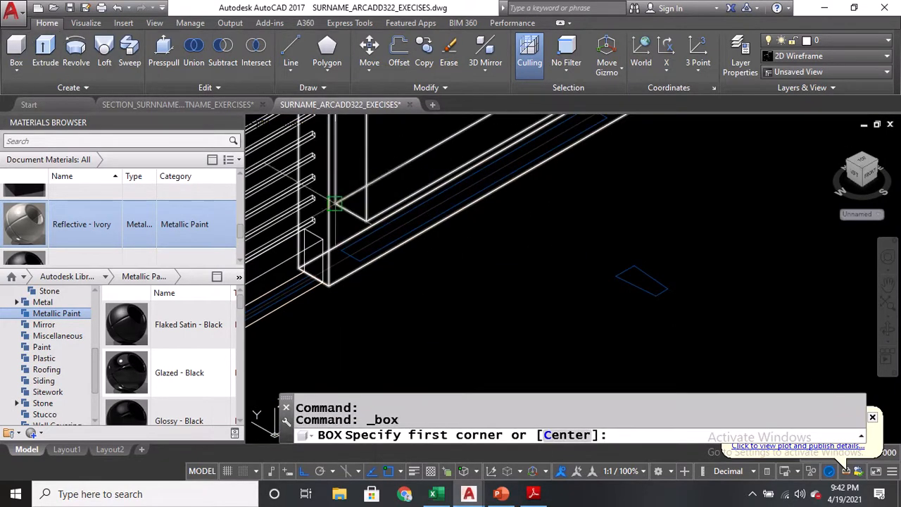
scroll(342, 221, "up", 2)
left_click(339, 268)
scroll(359, 271, "down", 3)
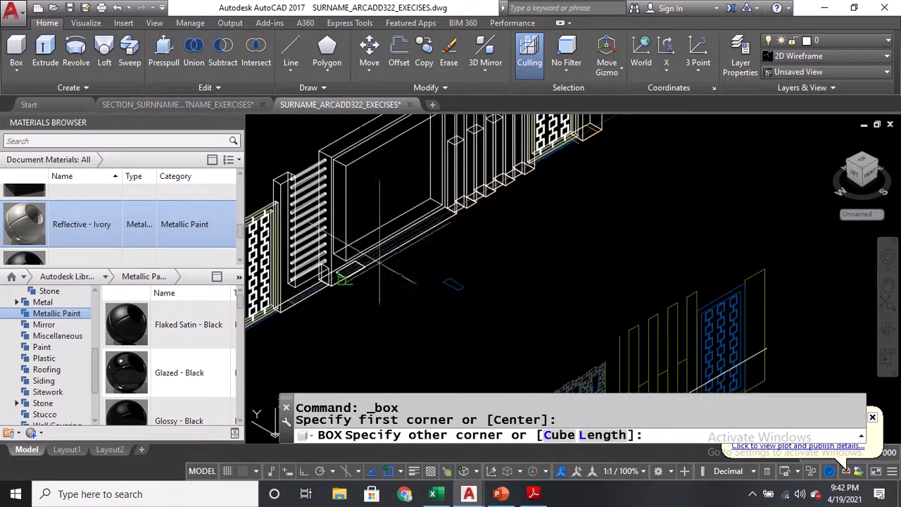
scroll(437, 220, "up", 3)
left_click(448, 220)
scroll(437, 204, "down", 3)
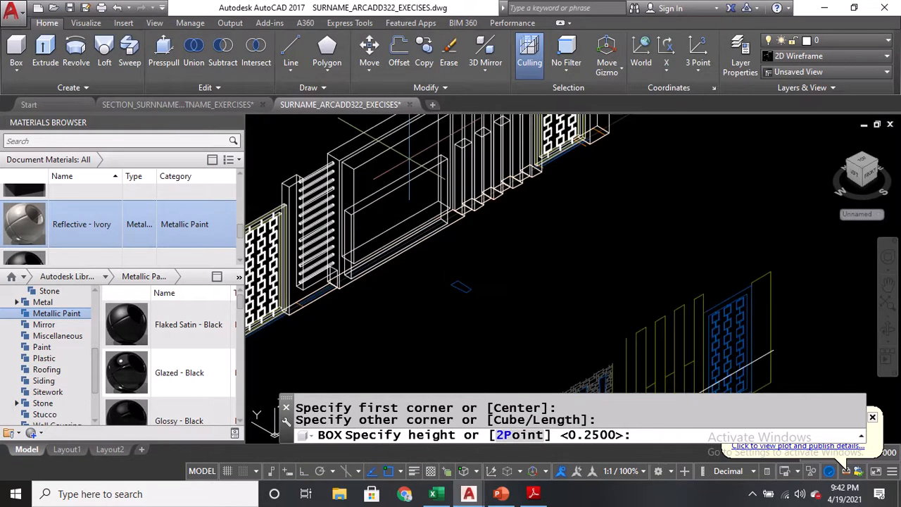
type("1.7")
key("Return")
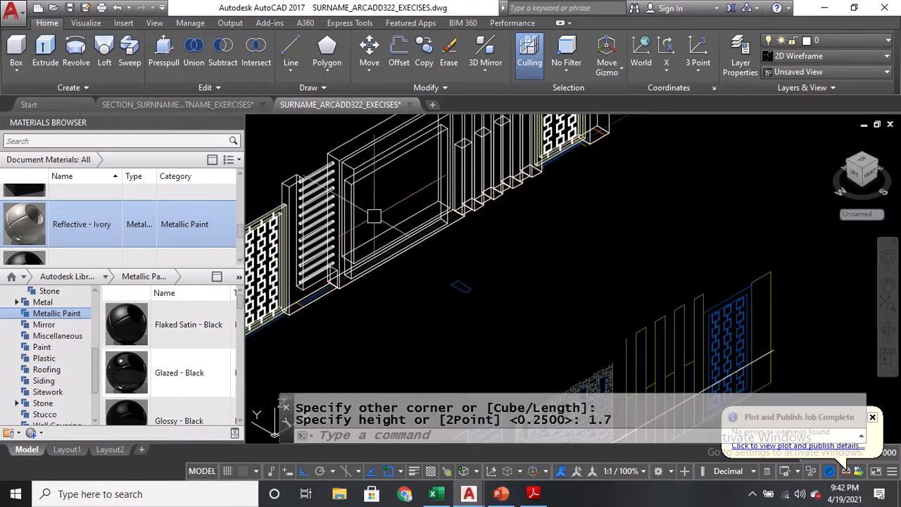
Move the infill box from the midpoint of its short bottom edge to the midpoint of the frame opening's bottom depth edge
type("M")
key("Return")
scroll(356, 236, "up", 3)
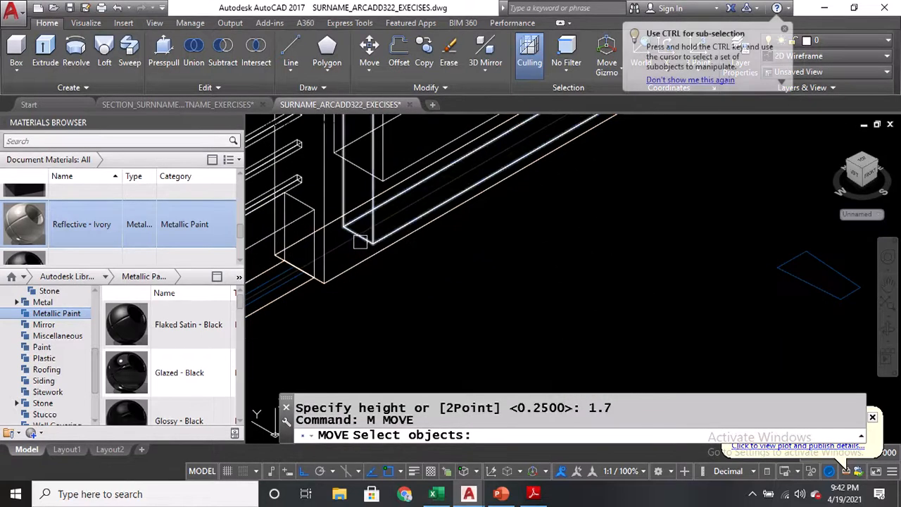
left_click(361, 239)
key("Return")
scroll(360, 239, "up", 3)
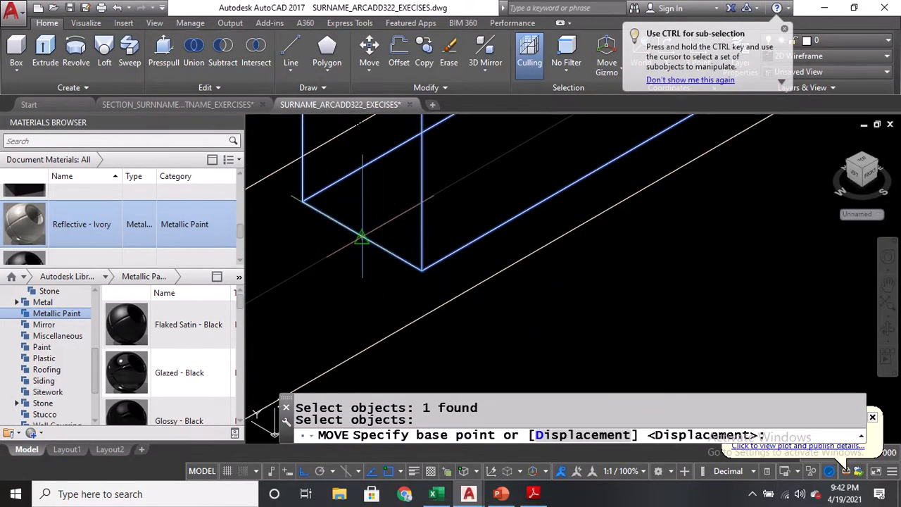
left_click(361, 239)
scroll(364, 239, "down", 3)
middle_click_drag(362, 194, 362, 252)
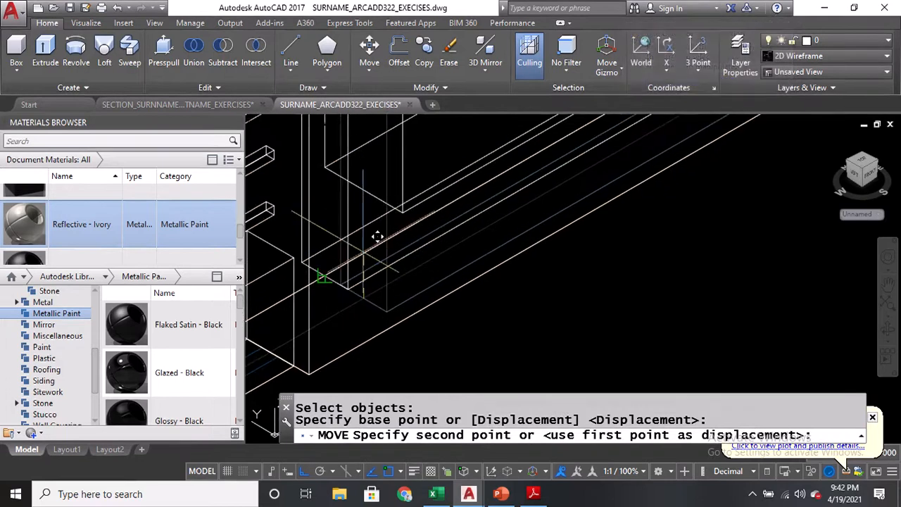
left_click(362, 192)
scroll(361, 240, "down", 4)
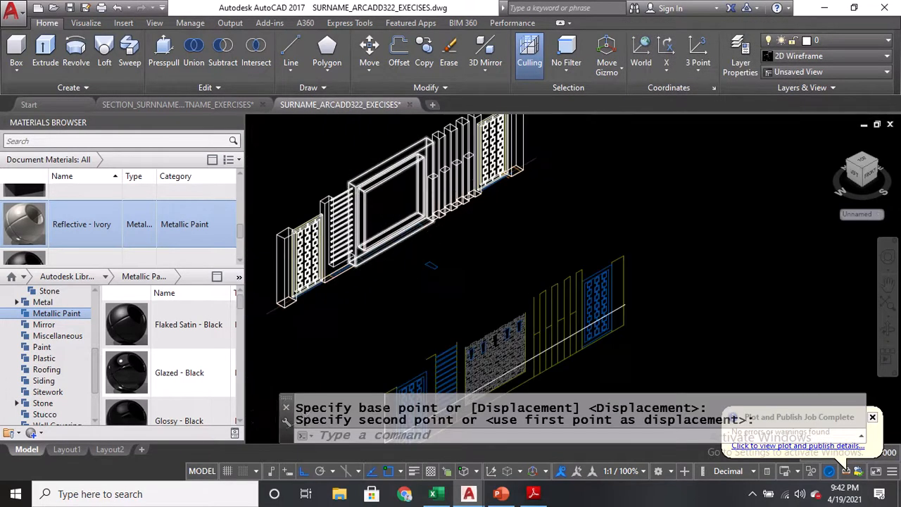
scroll(395, 204, "up", 4)
scroll(392, 199, "down", 4)
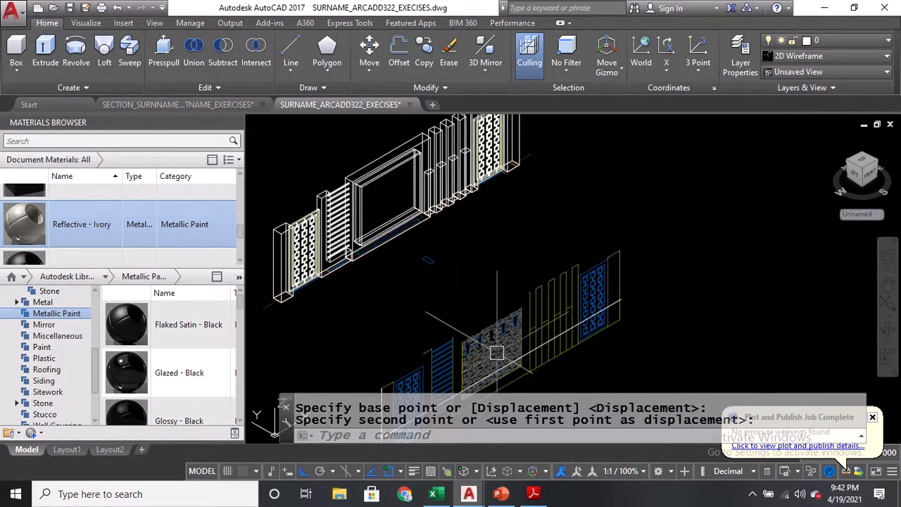
scroll(496, 353, "up", 2)
scroll(106, 253, "down", 1)
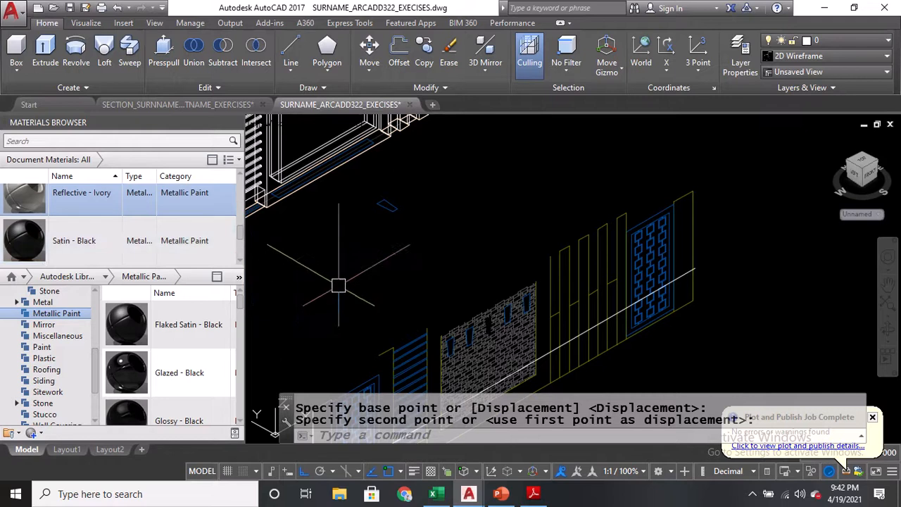
Enlarge the document materials list and switch the viewport to the Realistic visual style
left_click_drag(109, 264, 109, 352)
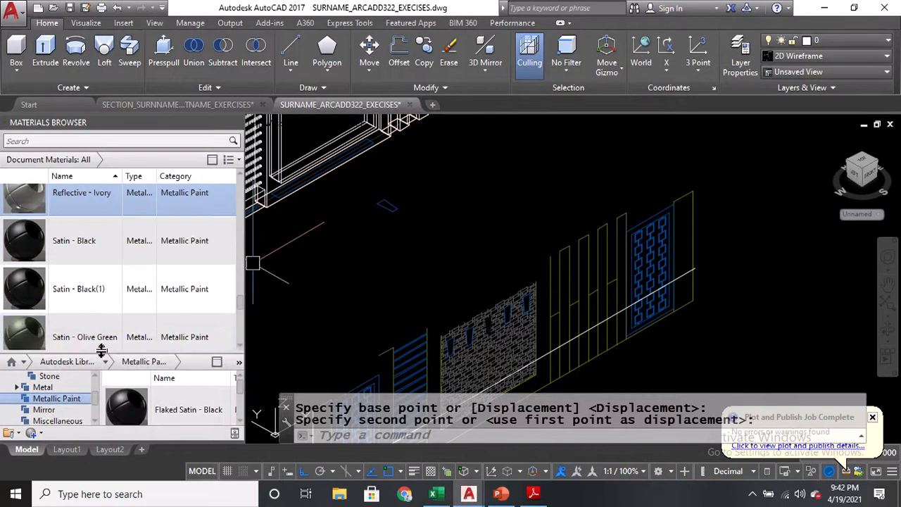
scroll(132, 295, "down", 5)
scroll(138, 285, "up", 4)
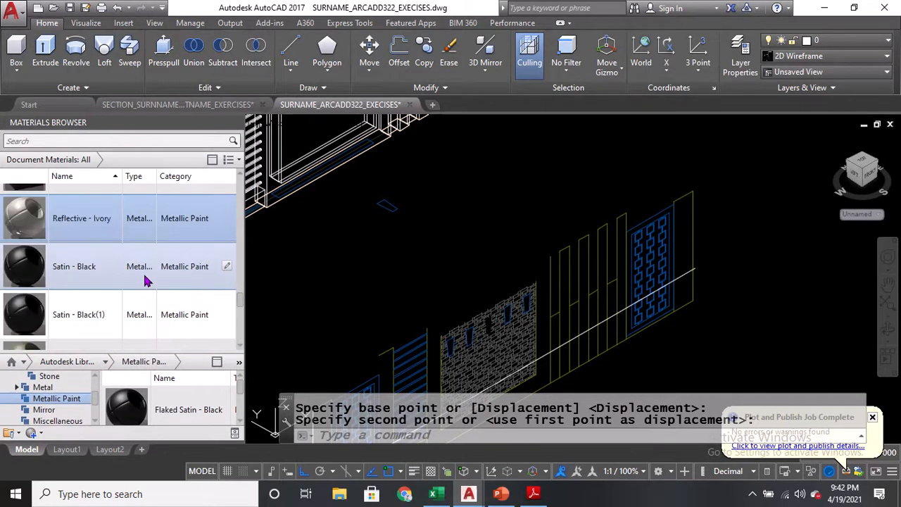
scroll(126, 292, "down", 2)
middle_click_drag(331, 236, 436, 311)
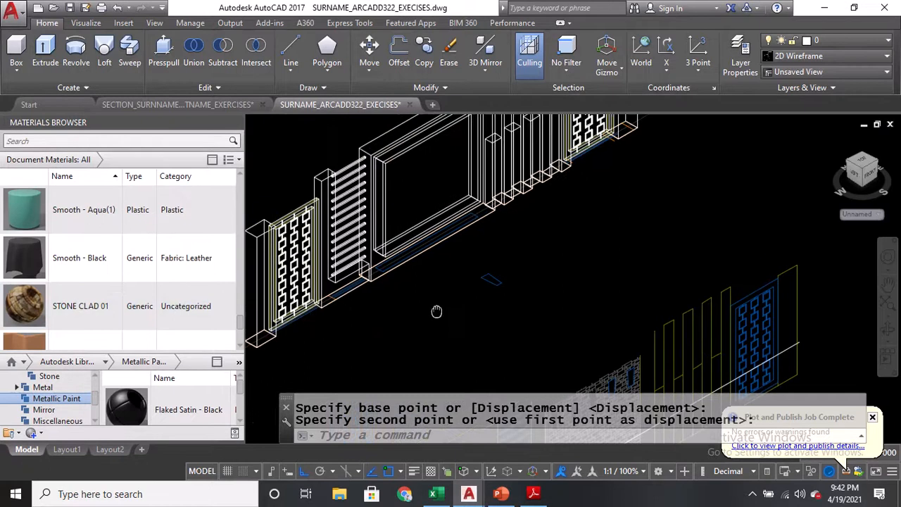
left_click(335, 124)
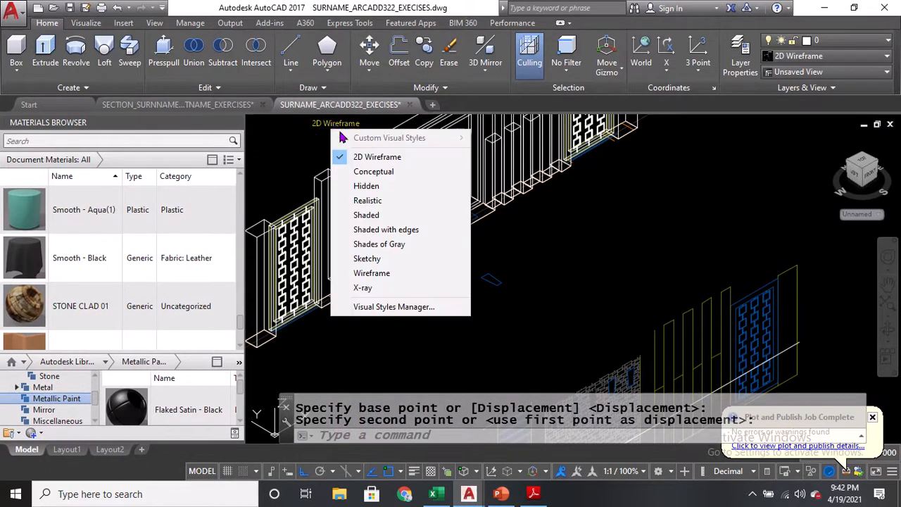
left_click(365, 203)
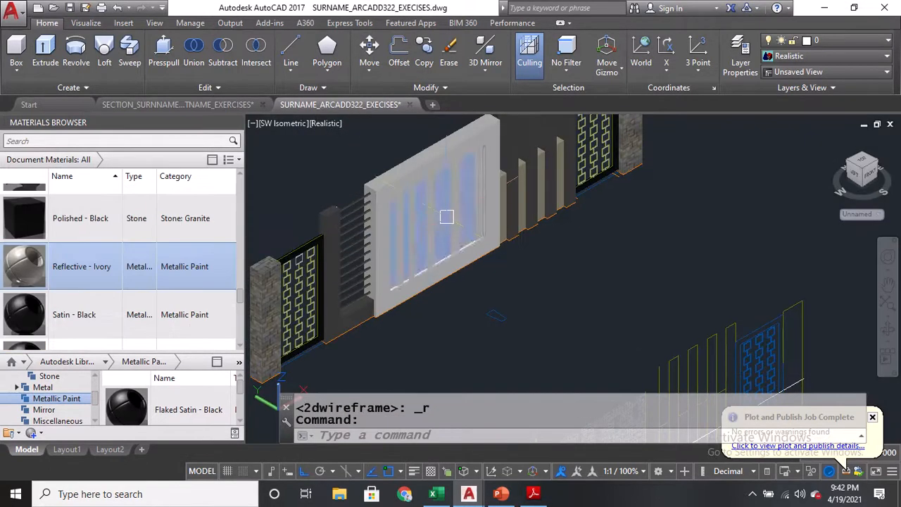
Apply the STONE CLAD 01 material to the infill box inside the wall panel frame
left_click(447, 216)
scroll(167, 292, "down", 5)
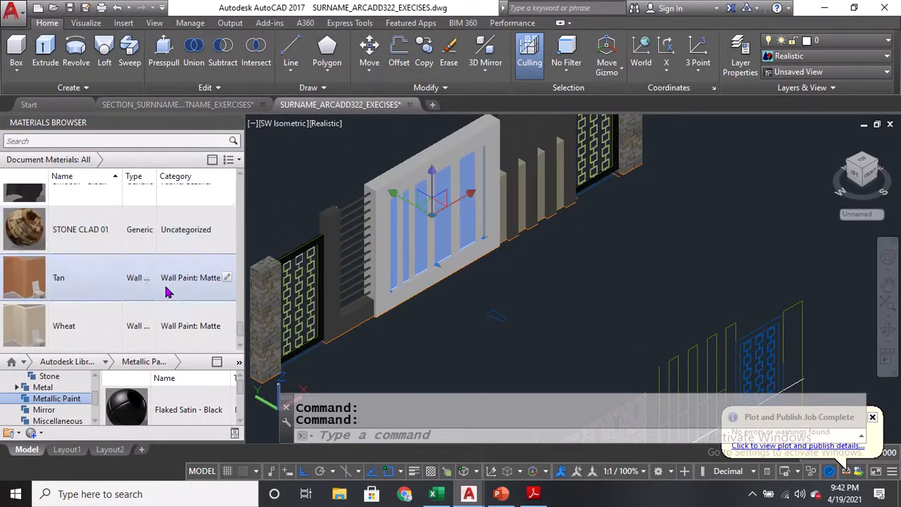
left_click(227, 232)
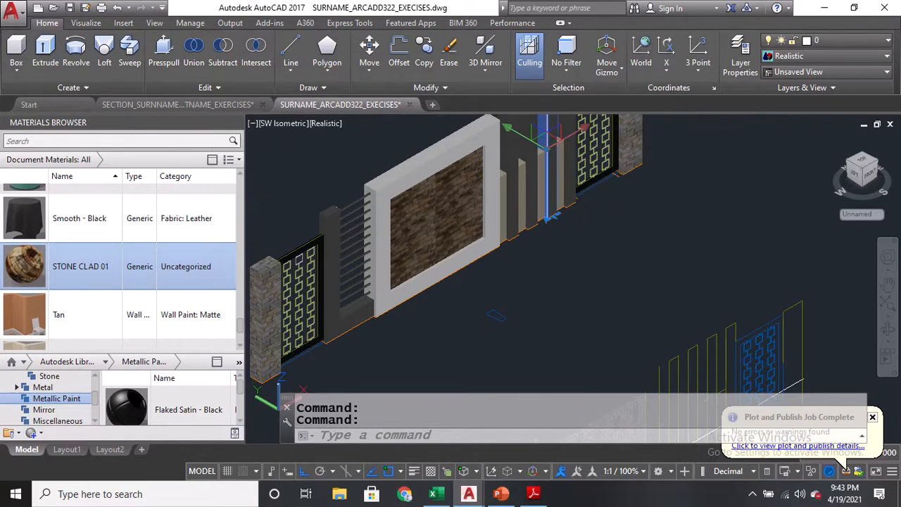
left_click(454, 369)
key("Escape")
key("Escape")
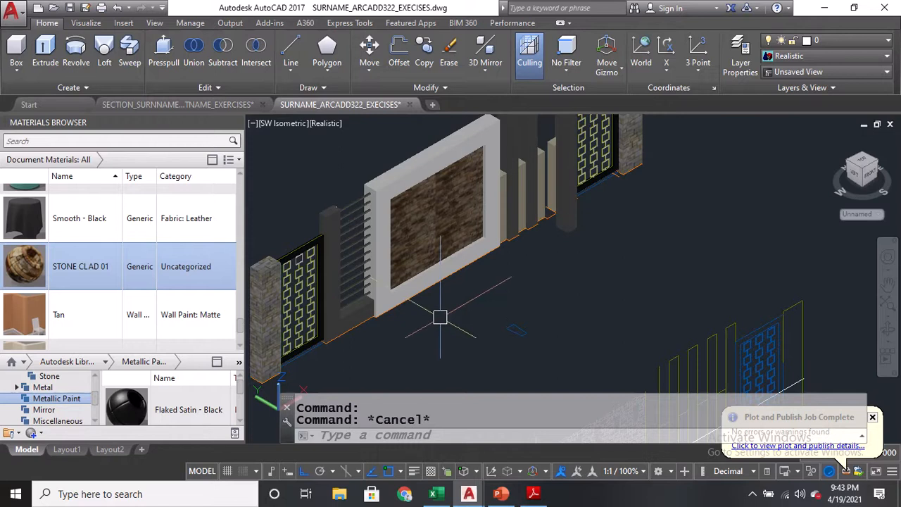
key("ctrl+z")
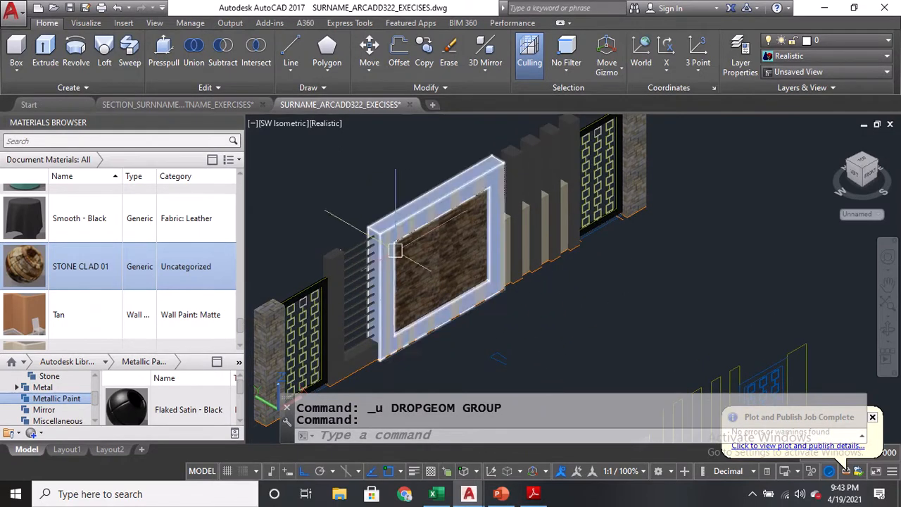
Apply the Wheat wall paint material to the wall panel frame and shrink the document materials list
scroll(398, 250, "up", 3)
left_click(400, 211)
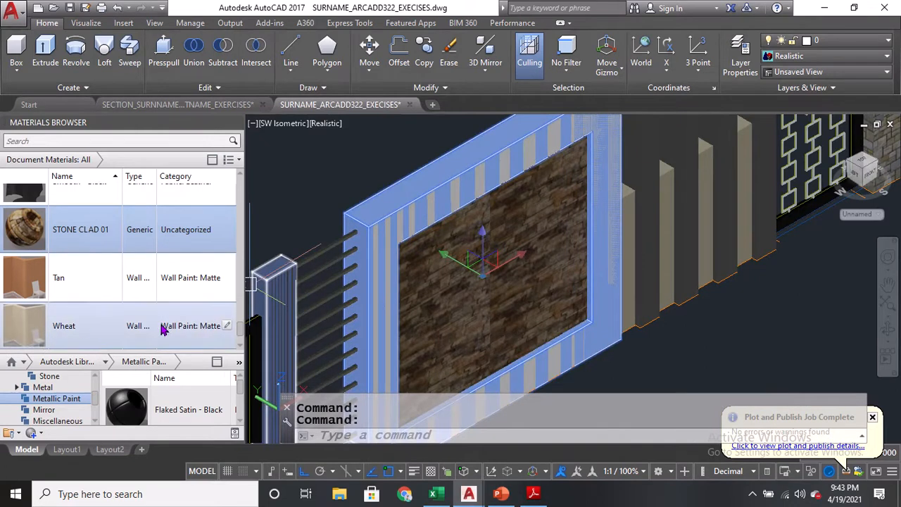
left_click(226, 327)
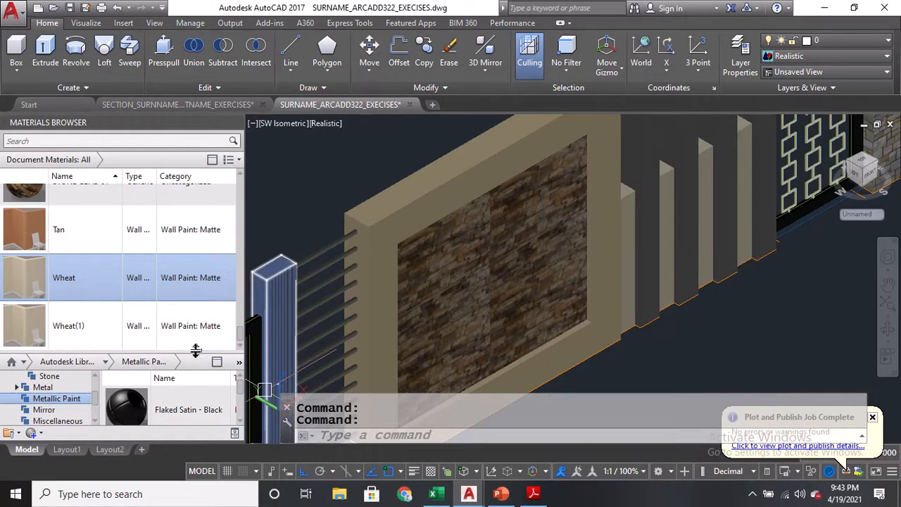
left_click_drag(196, 350, 198, 274)
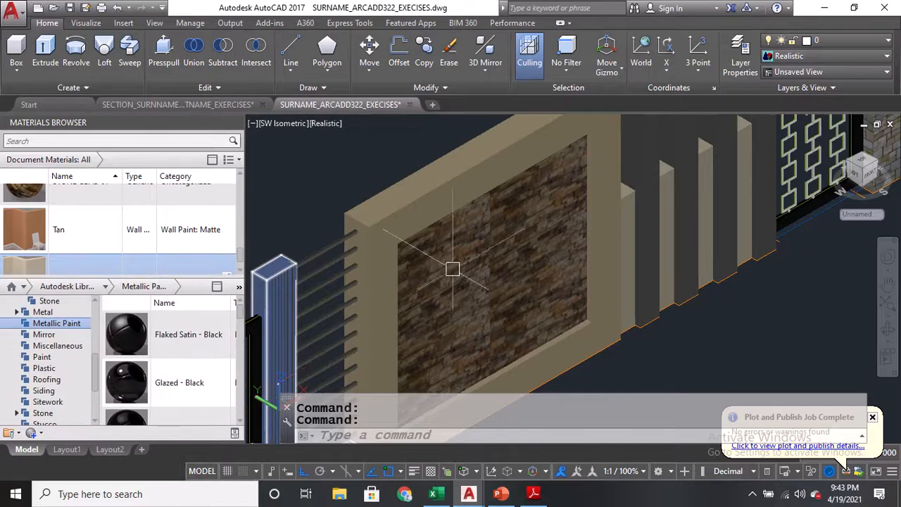
scroll(453, 269, "down", 4)
scroll(595, 231, "up", 6)
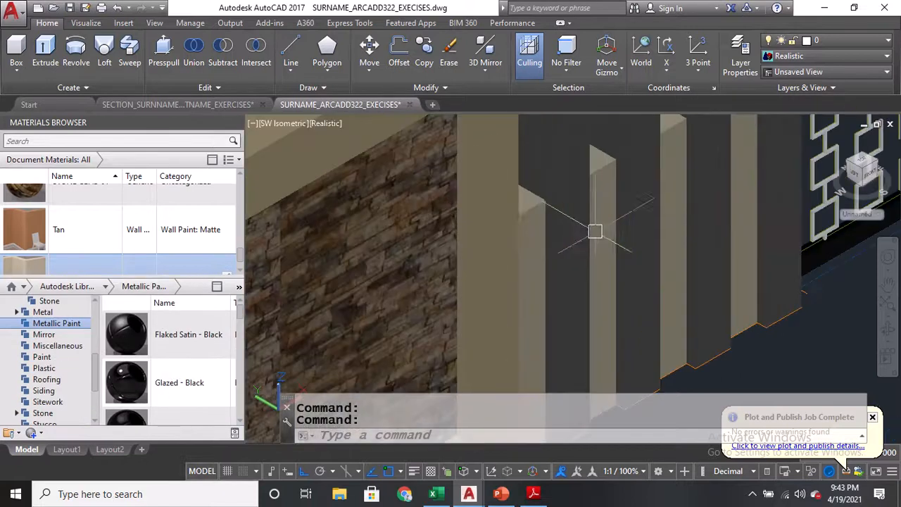
scroll(541, 221, "down", 5)
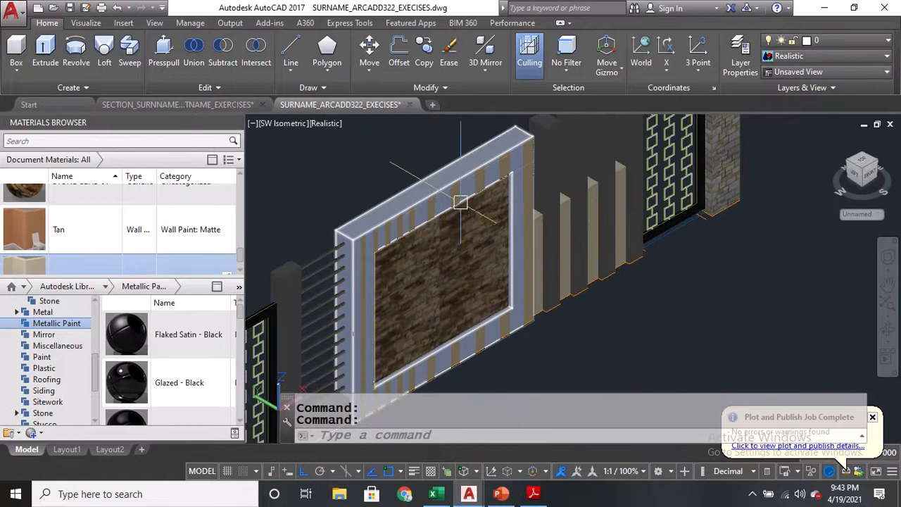
scroll(533, 207, "up", 7)
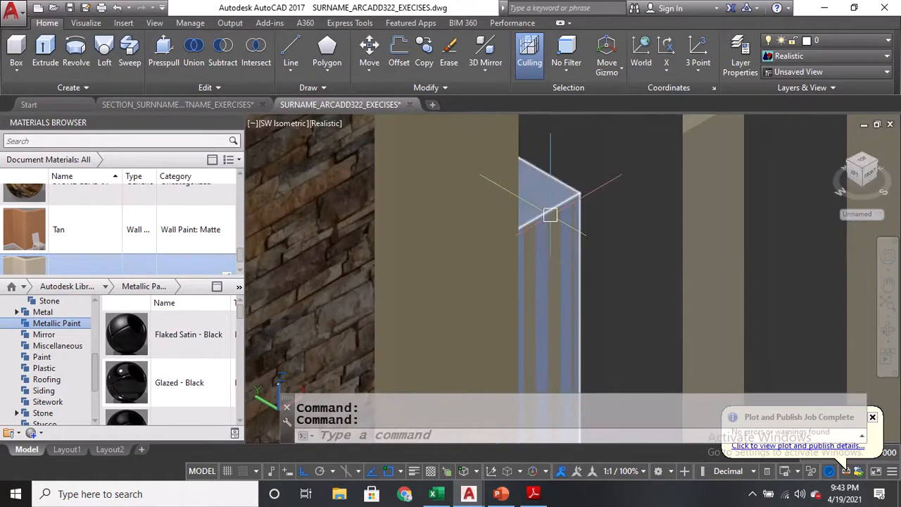
scroll(550, 215, "down", 3)
scroll(516, 208, "down", 5)
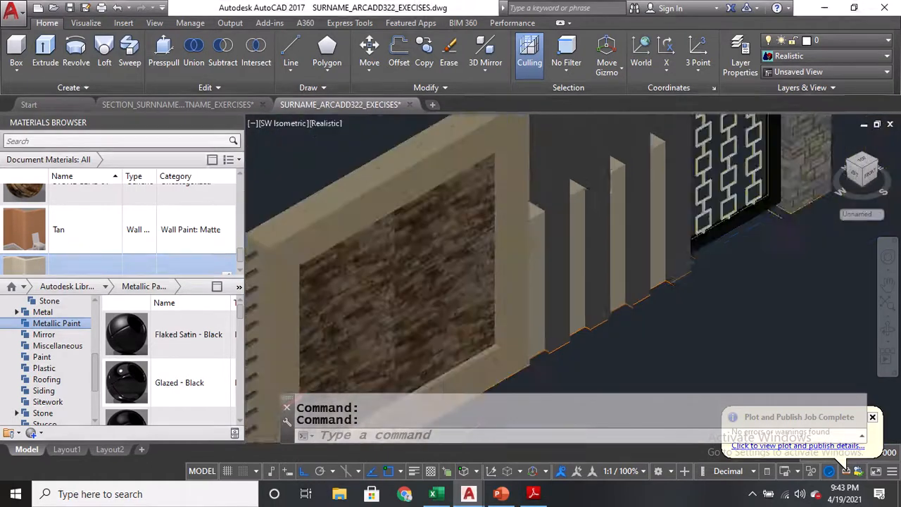
Extrude the first tapered block outline on the brick panel elevation by 0.05
middle_click_drag(517, 314, 477, 280, "shift")
scroll(516, 301, "up", 5)
scroll(476, 318, "up", 2)
type("EXT")
key("Return")
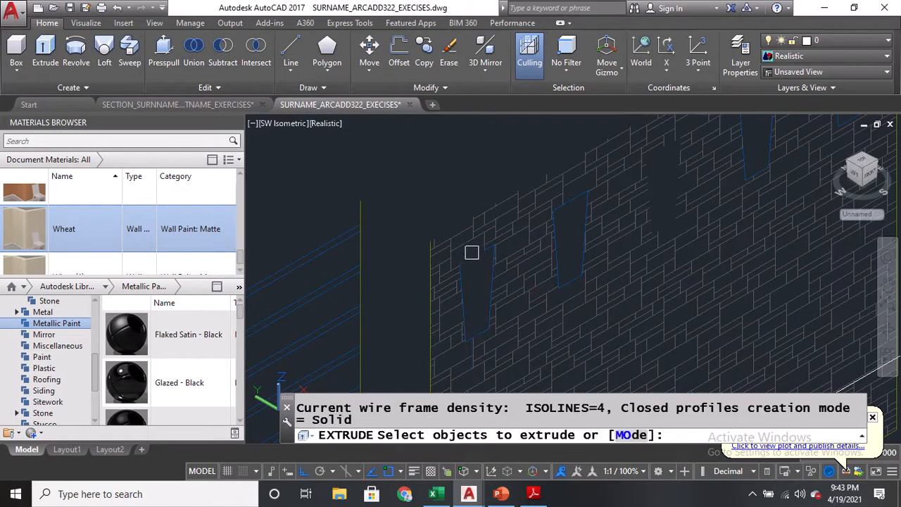
left_click(471, 252)
key("Return")
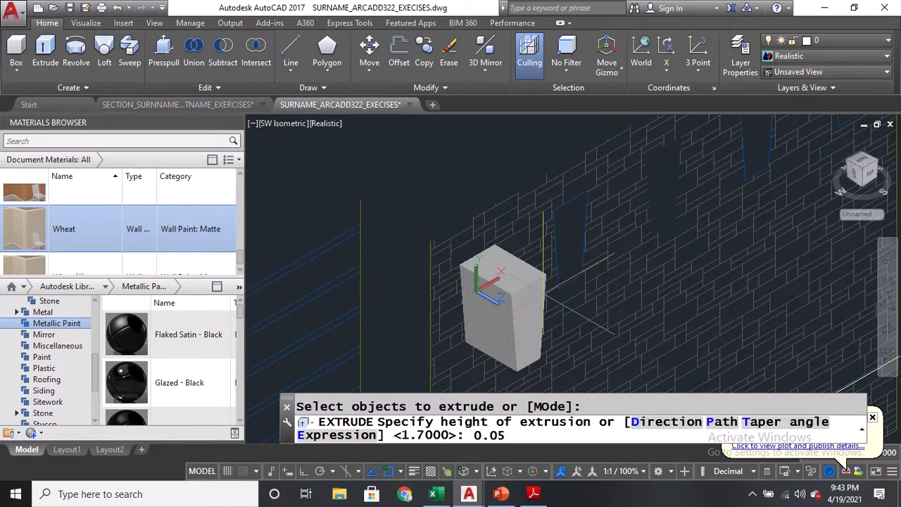
key("Return")
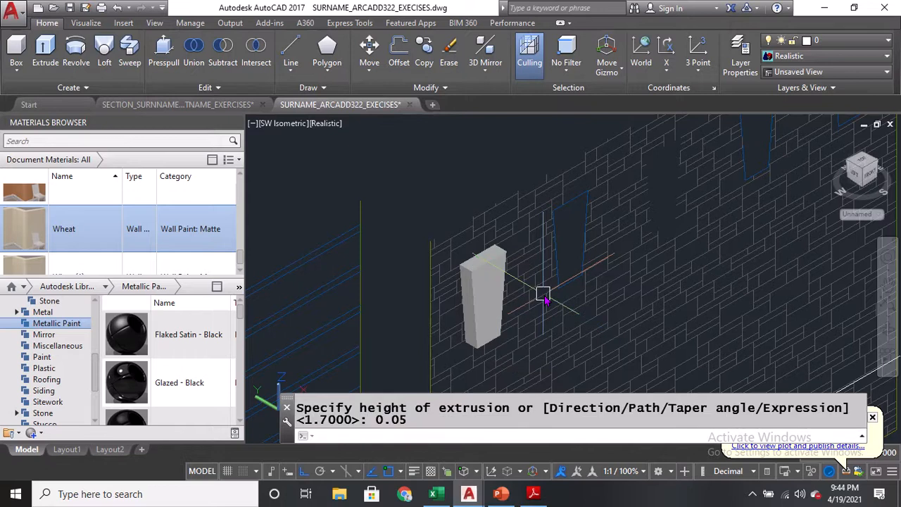
Move the tapered block from the brick panel elevation's lower-left corner to the lower-left corner of the 3D frame opening
scroll(543, 296, "down", 4)
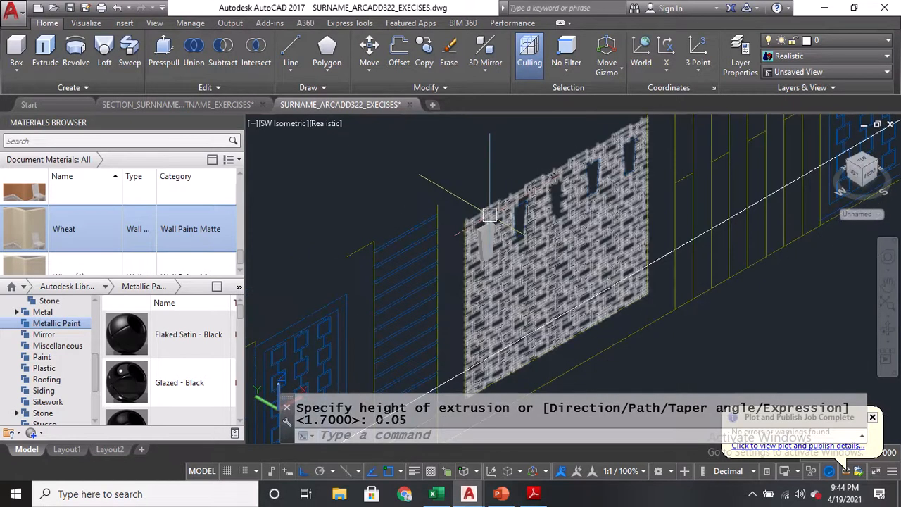
type("M")
scroll(490, 215, "up", 2)
key("Return")
left_click(473, 239)
key("Return")
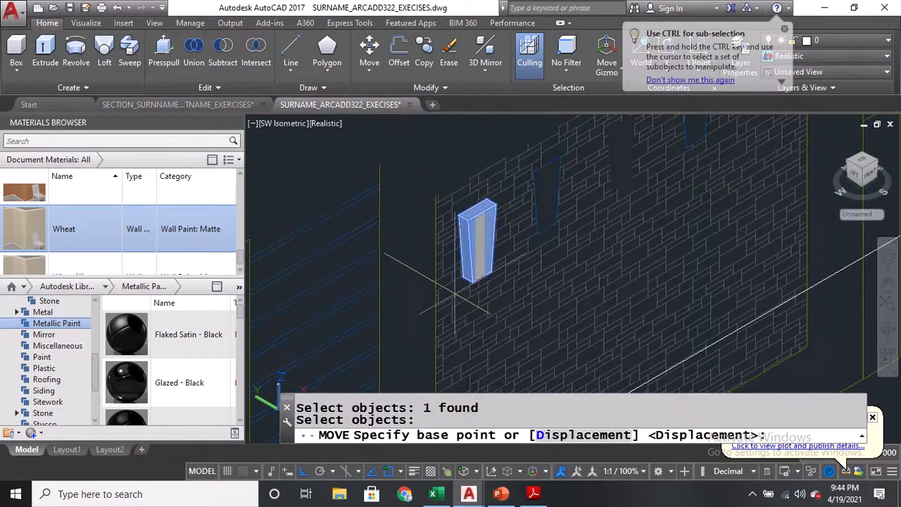
scroll(478, 157, "up", 3)
middle_click_drag(466, 384, 470, 323)
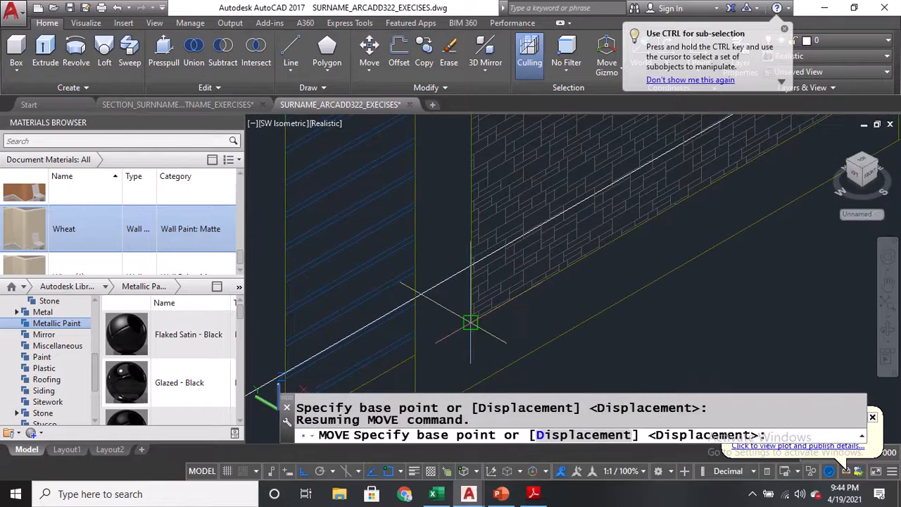
left_click(470, 323)
scroll(465, 233, "down", 4)
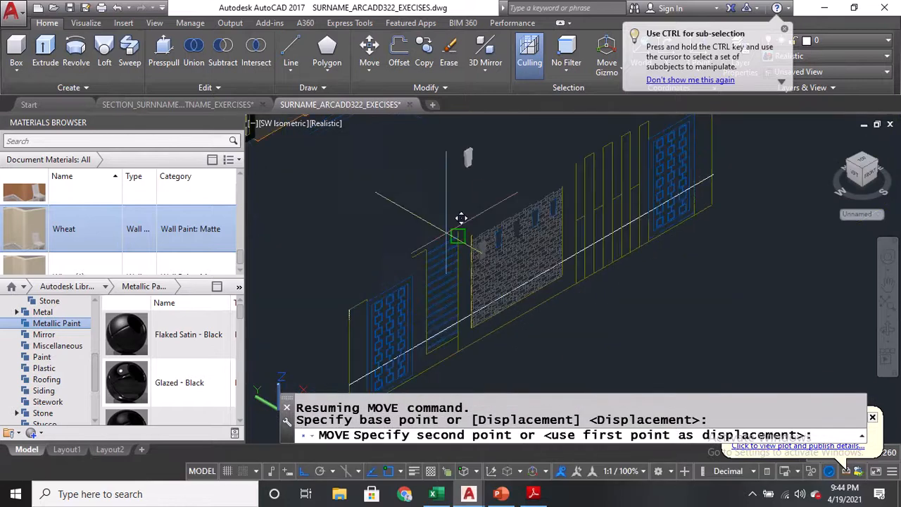
scroll(459, 274, "up", 4)
scroll(369, 191, "up", 5)
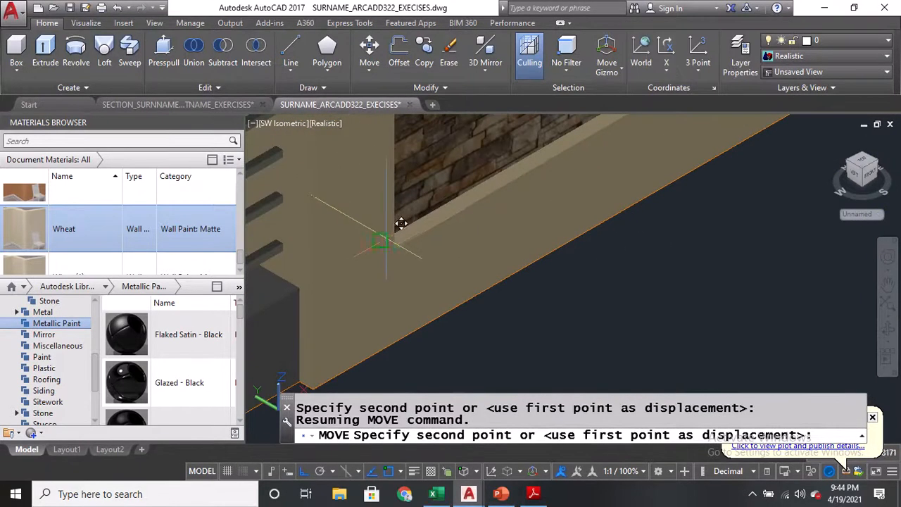
scroll(451, 229, "down", 5)
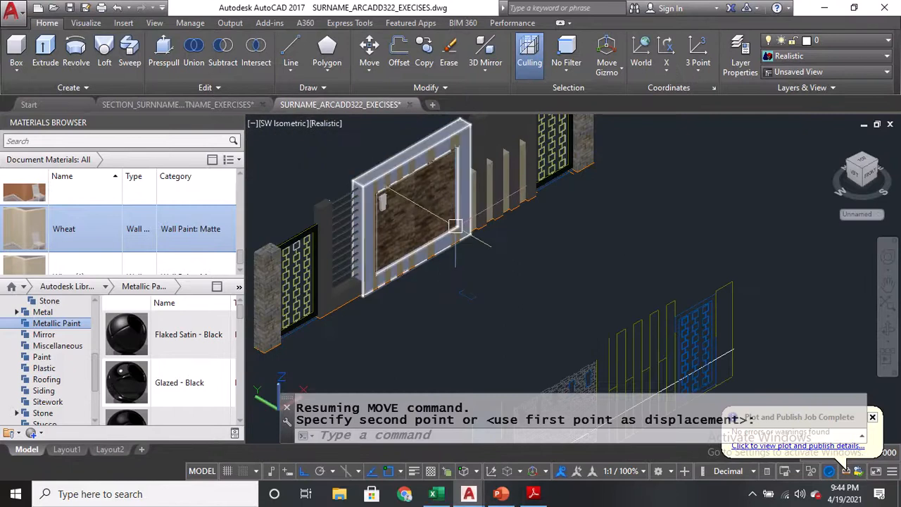
scroll(375, 206, "up", 5)
left_click(359, 211)
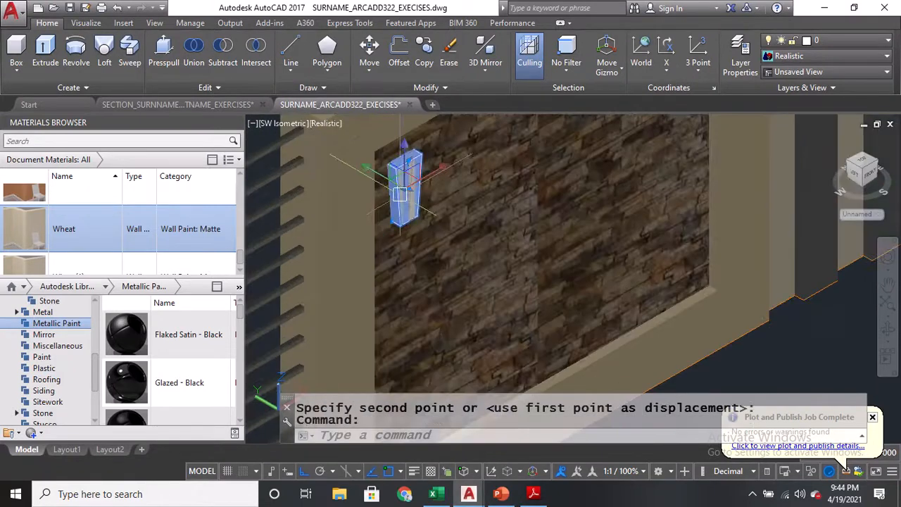
key("Escape")
scroll(403, 179, "down", 3)
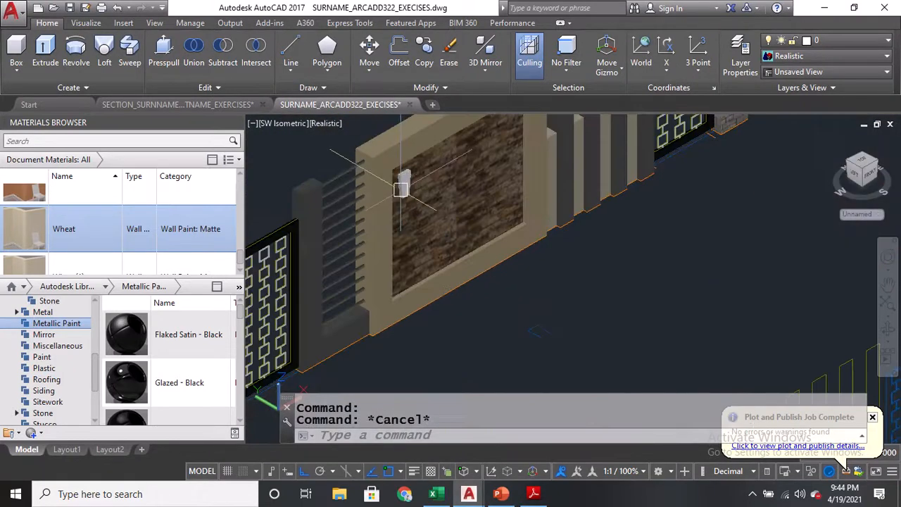
scroll(404, 188, "down", 2)
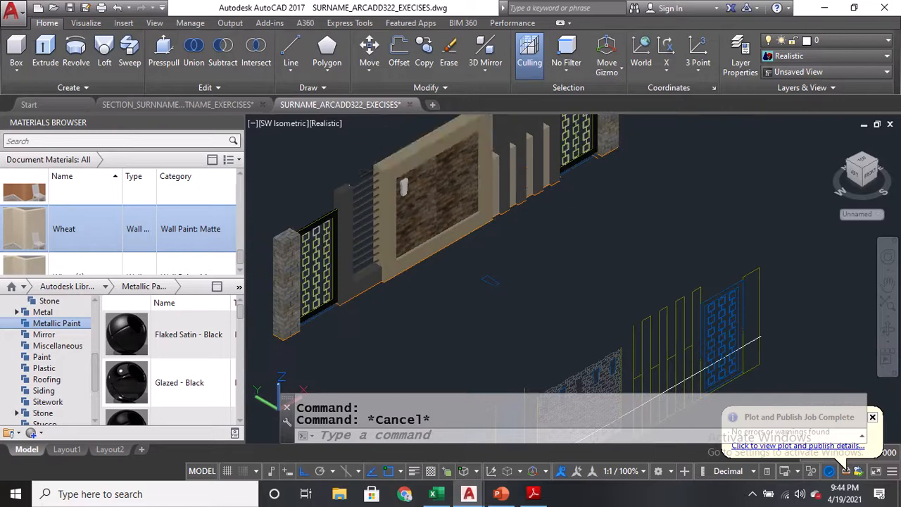
Measure the spacing between the top midpoints of two neighbouring tapered block outlines in the elevation
middle_click_drag(520, 246, 505, 207)
scroll(545, 366, "up", 4)
type("D")
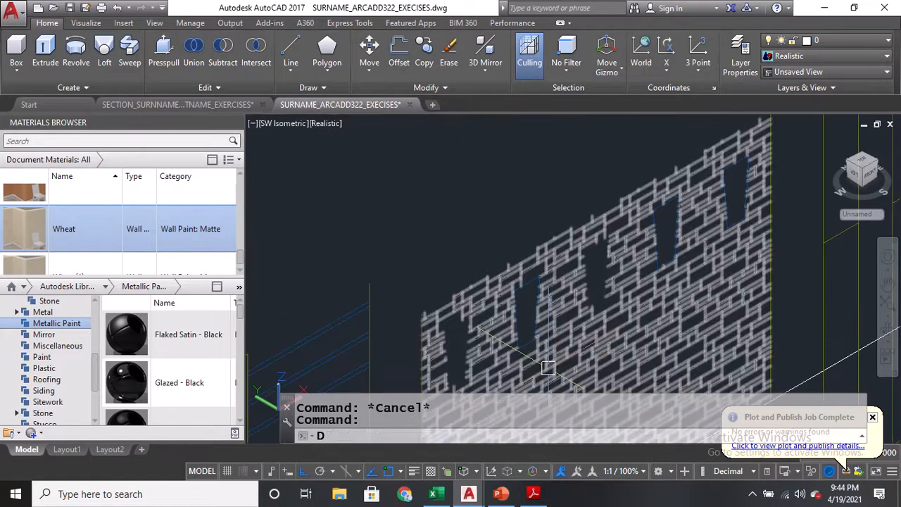
type("I")
key("Return")
scroll(543, 258, "up", 3)
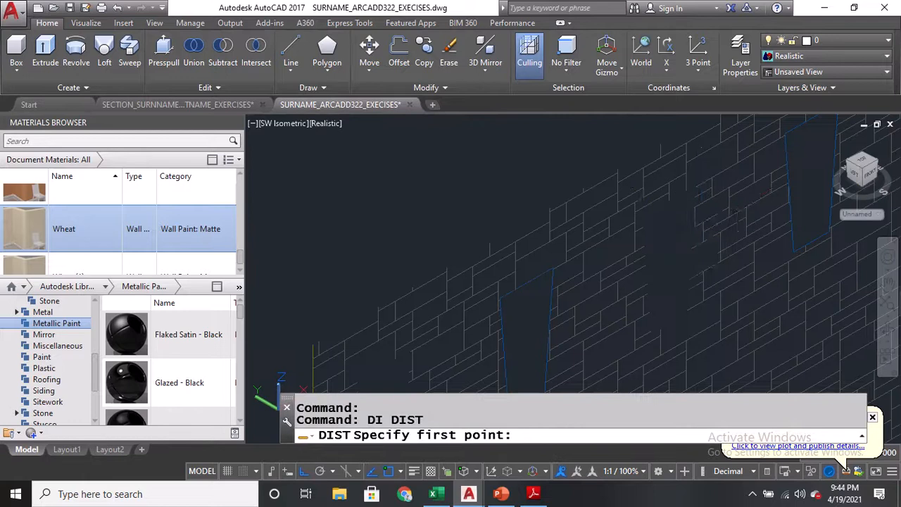
scroll(543, 258, "down", 1)
left_click(543, 259)
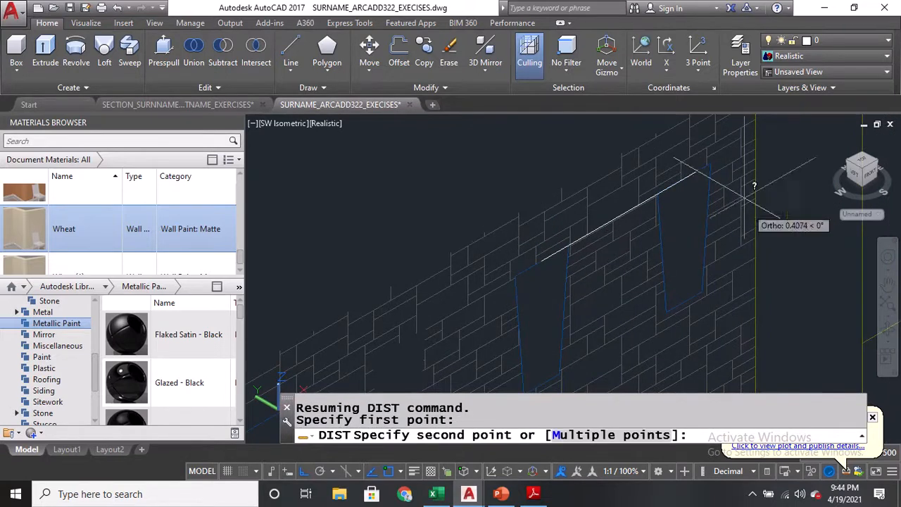
left_click(683, 181)
scroll(467, 368, "down", 4)
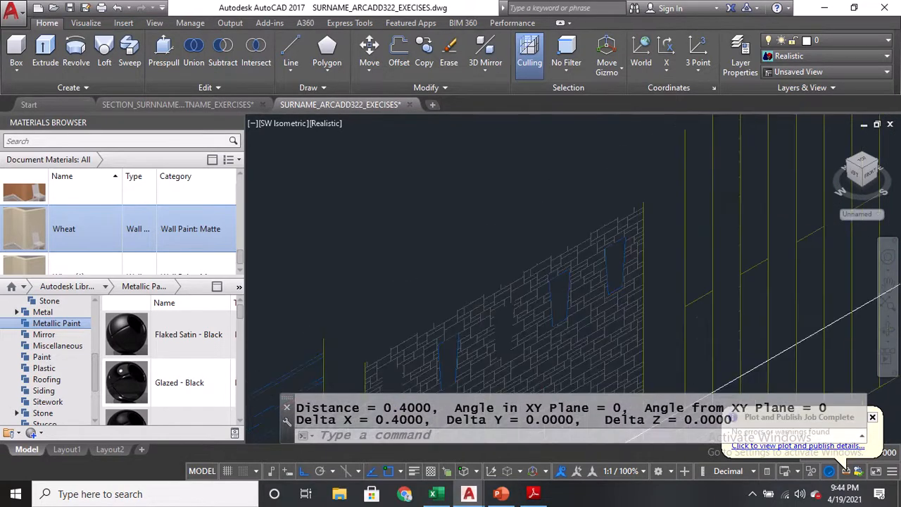
Copy the tapered block along the stone-clad panel at distances of 0.4, 0.8, 1.2 and 1.6
scroll(463, 202, "down", 5)
type("CO")
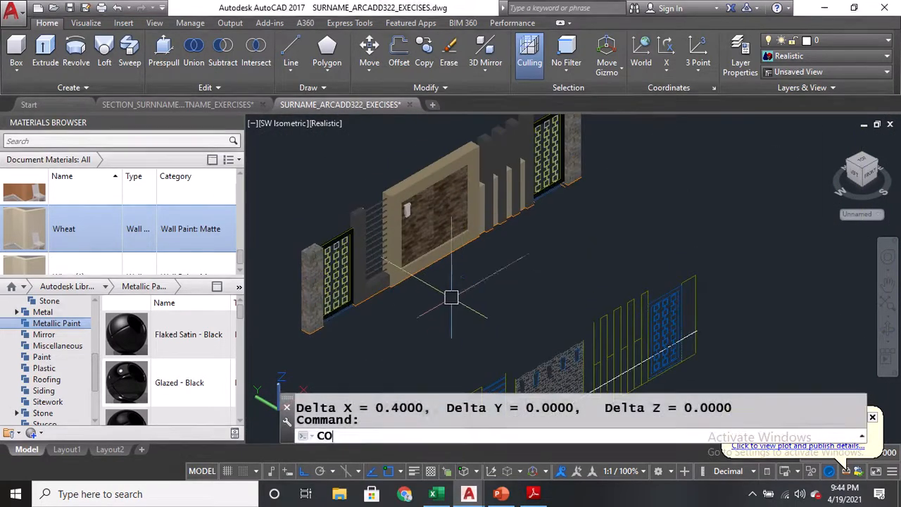
key("Return")
scroll(411, 188, "up", 4)
left_click(396, 254)
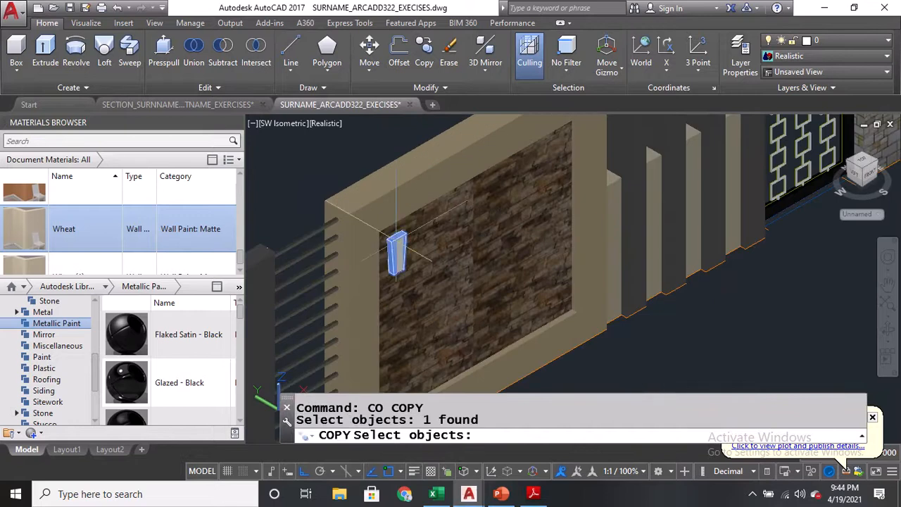
key("Return")
scroll(395, 239, "up", 3)
left_click(394, 233)
scroll(393, 233, "down", 3)
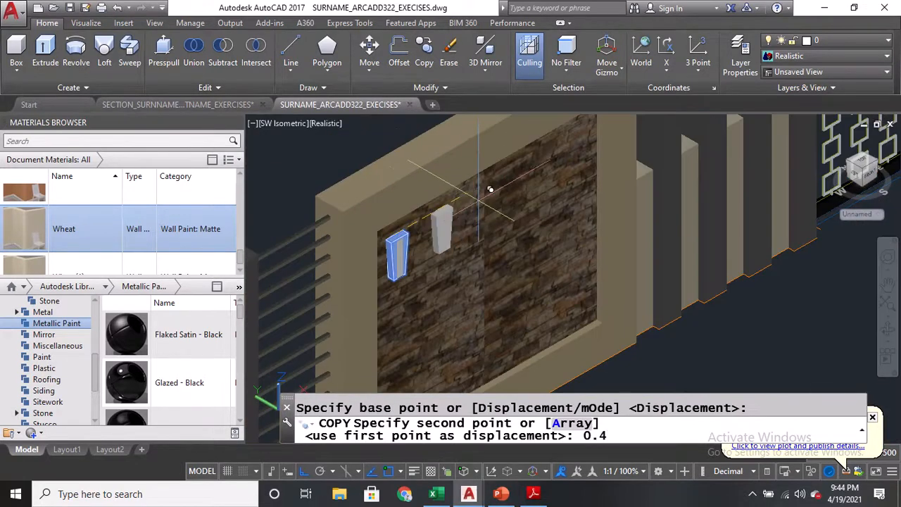
key("Return")
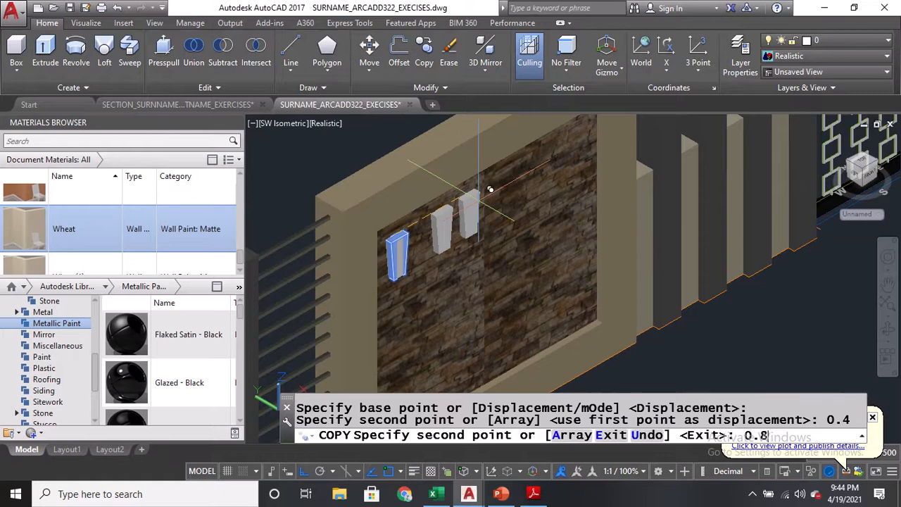
type("0.8")
key("Return")
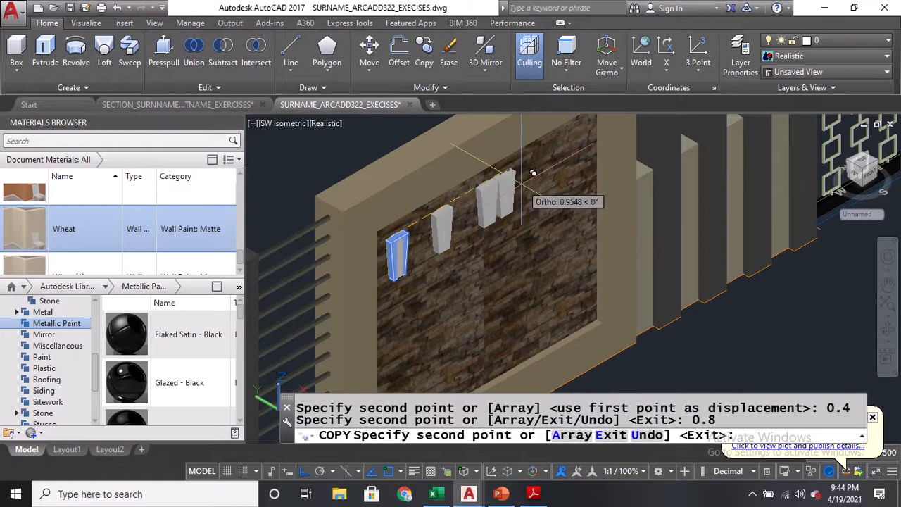
type("1.2")
key("Return")
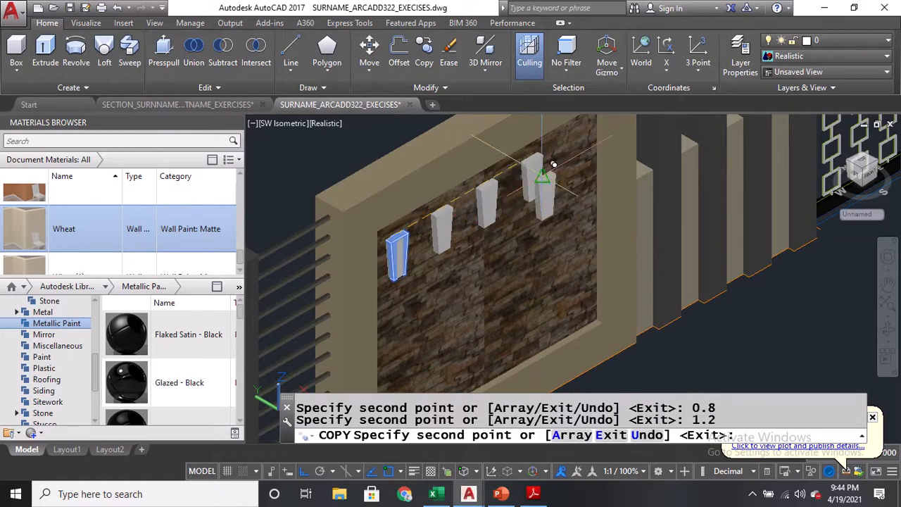
type("1.6")
key("Return")
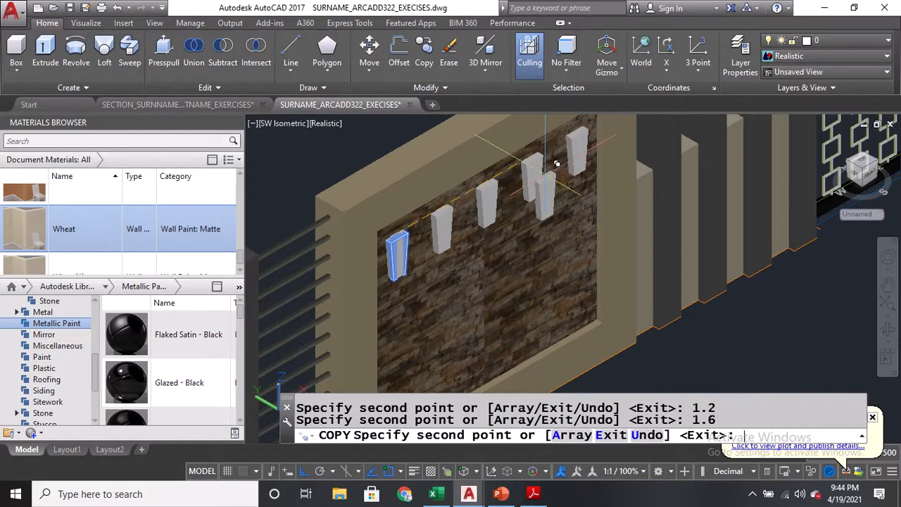
key("Return")
Erase the stray object lying in front of the stone-clad fence model
scroll(551, 177, "down", 5)
middle_click_drag(617, 257, 597, 279)
scroll(572, 280, "up", 5)
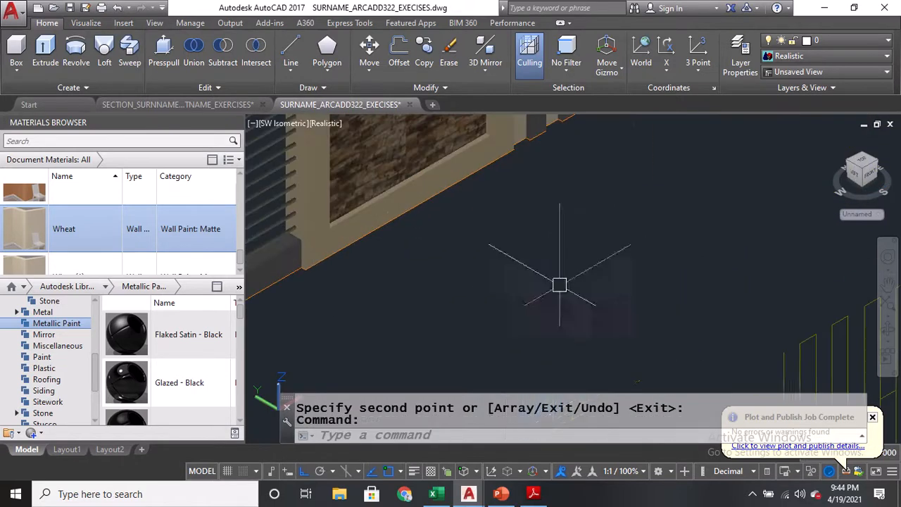
left_click(546, 294)
left_click(479, 243)
type("E")
key("Return")
scroll(549, 212, "down", 5)
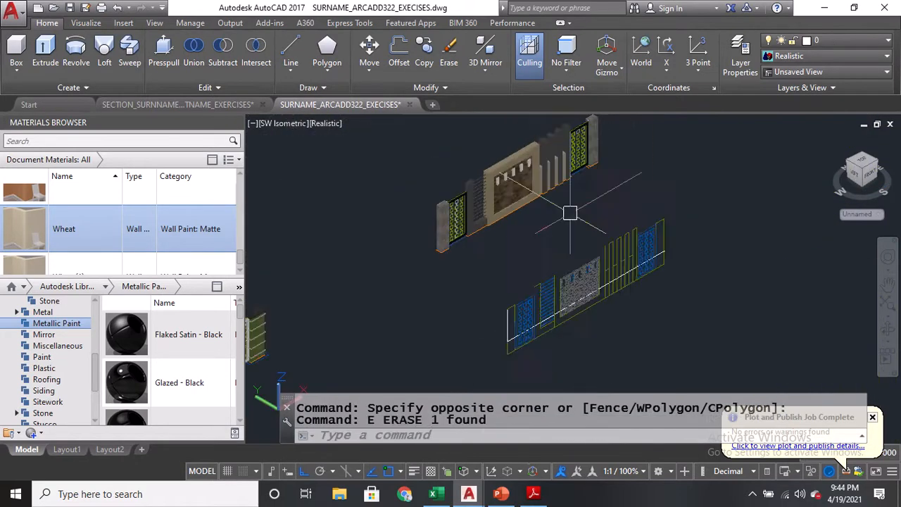
Erase the whole flat elevation drawing in front of the stone-clad fence model and save the drawing
left_click(668, 312)
left_click(578, 243)
key("Return")
left_click(697, 237)
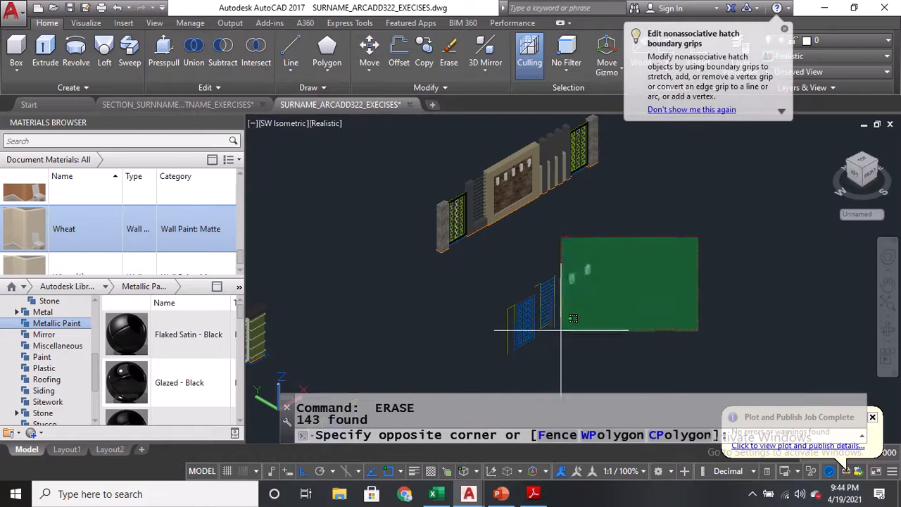
left_click(560, 333)
key("Return")
left_click(545, 345)
left_click(504, 296)
key("Return")
left_click(593, 253)
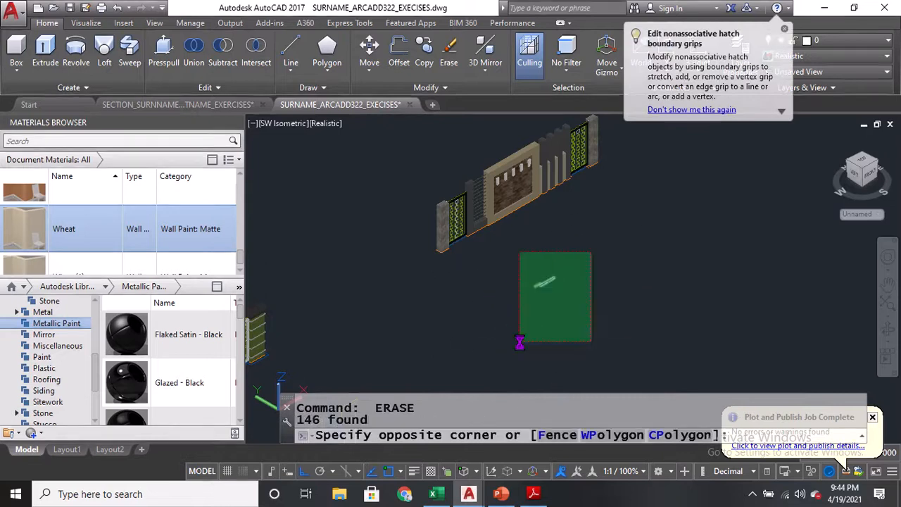
left_click(519, 342)
key("Return")
middle_click_drag(466, 330, 612, 210)
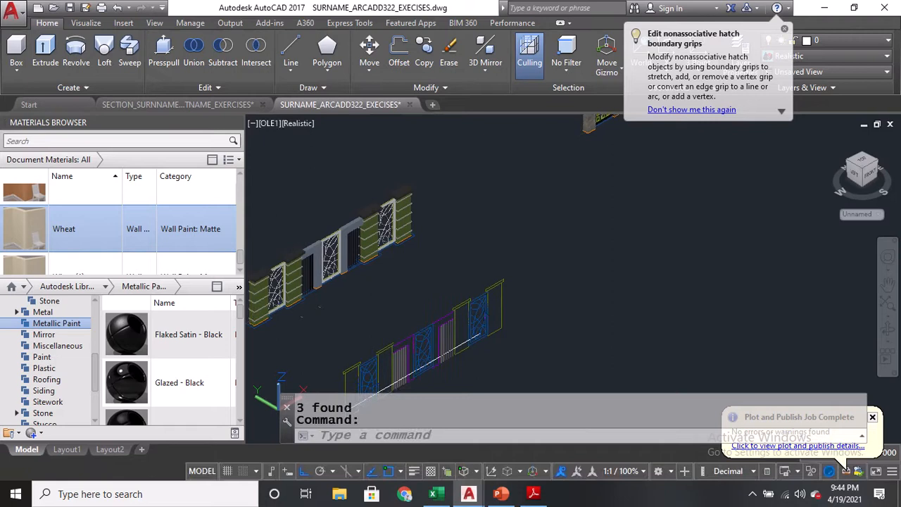
key("ctrl+s")
Erase the two stray objects lying in front of the green-pillared fence model
type("e")
key("Return")
scroll(337, 314, "up", 4)
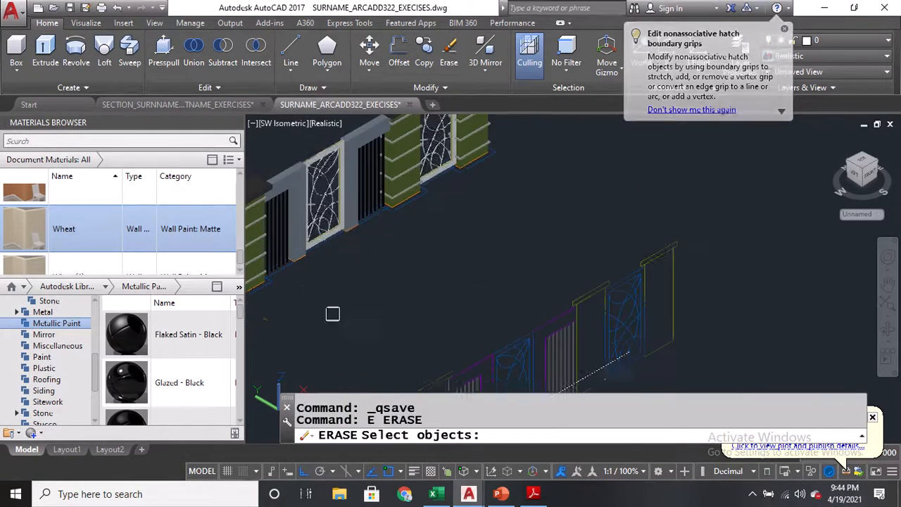
left_click(330, 313)
left_click(293, 287)
key("Return")
middle_click_drag(287, 319, 379, 251)
key("Return")
left_click(376, 249)
left_click(356, 270)
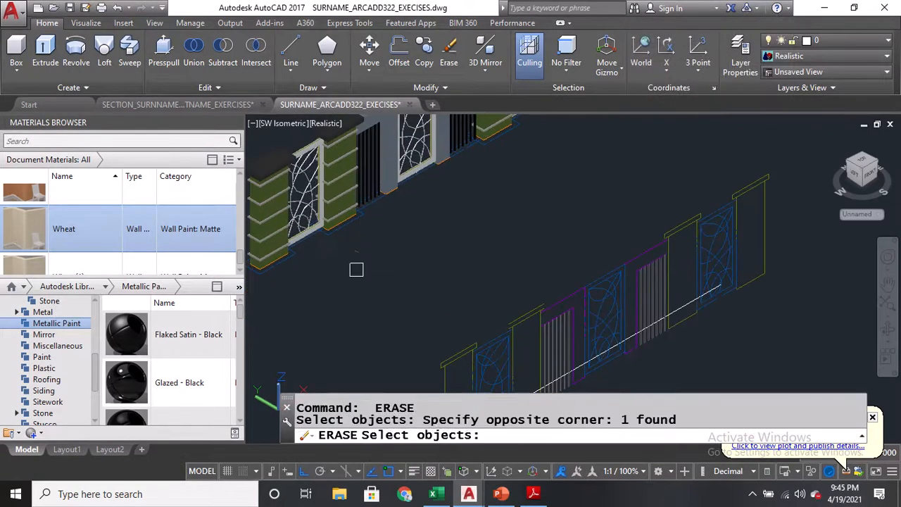
key("Return")
Erase the flat elevation of the green-pillared fence and the leftover objects beside it
scroll(401, 235, "down", 2)
left_click(499, 370)
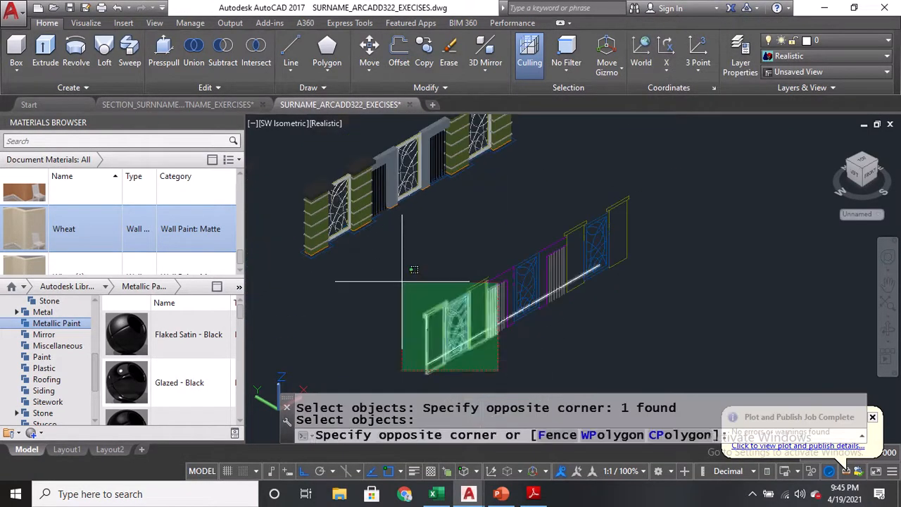
left_click(404, 281)
key("Return")
left_click(680, 187)
left_click(536, 290)
key("Return")
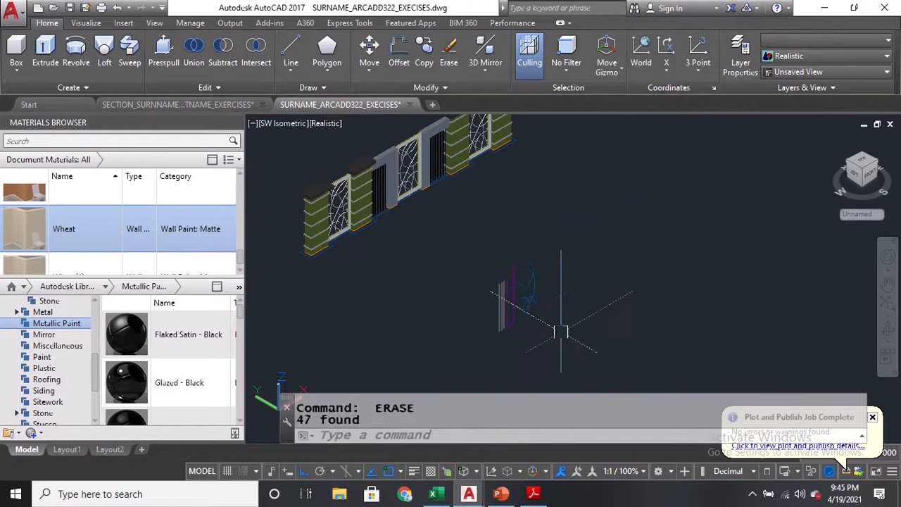
left_click(560, 331)
left_click(475, 262)
key("Return")
scroll(518, 255, "down", 4)
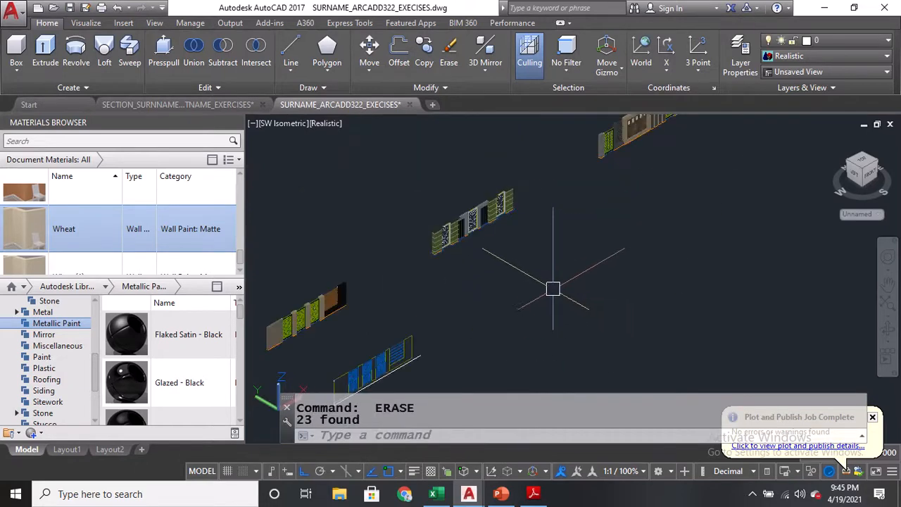
left_click(554, 288)
left_click(517, 267)
key("Return")
Erase the whole flat blue elevation drawing in front of the fence model with green lattice panels and beige pillars
middle_click_drag(440, 313, 538, 213)
scroll(531, 220, "up", 2)
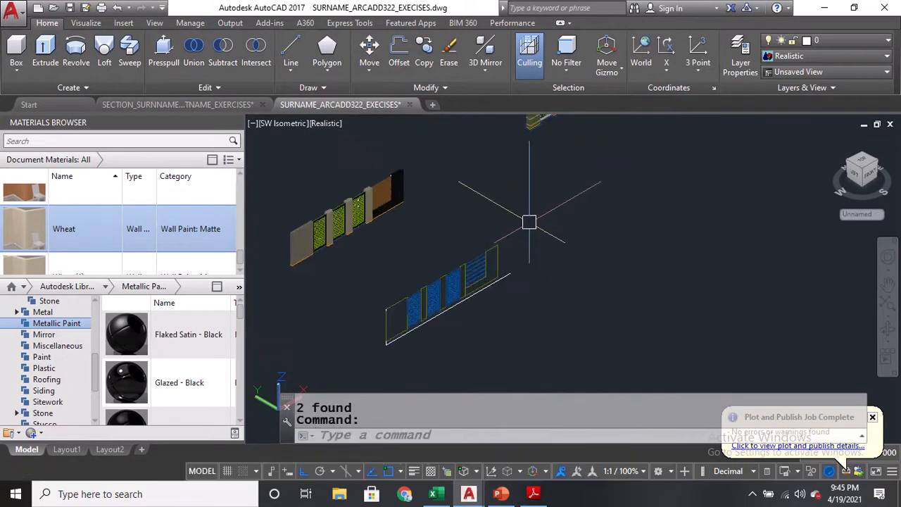
key("Return")
left_click(529, 225)
left_click(477, 301)
key("Return")
left_click(466, 328)
left_click(418, 269)
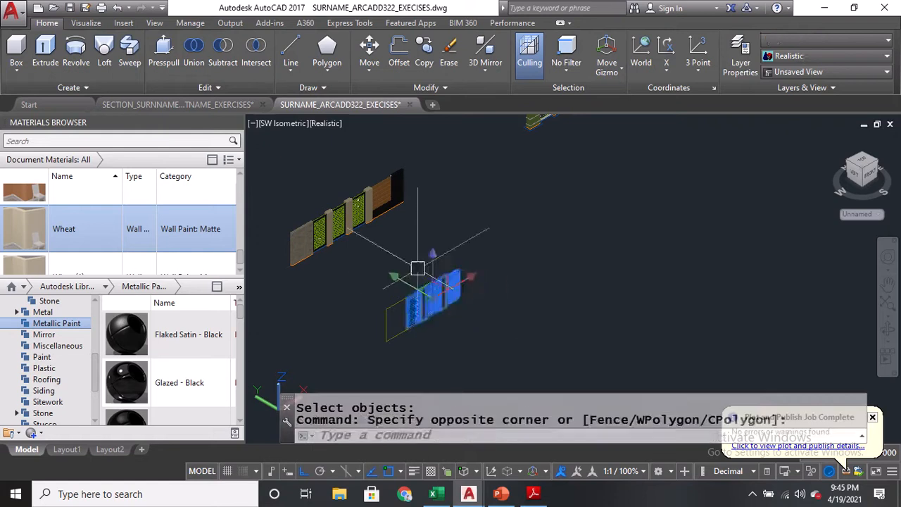
key("Return")
left_click(477, 262)
left_click(315, 409)
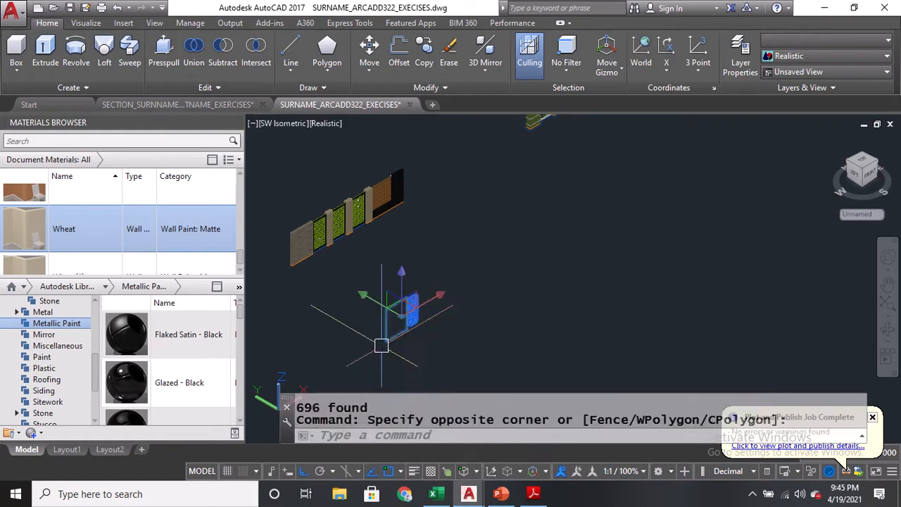
key("Return")
Switch the viewport to the Top view, framed on the fence with beige pillars
scroll(439, 264, "down", 3)
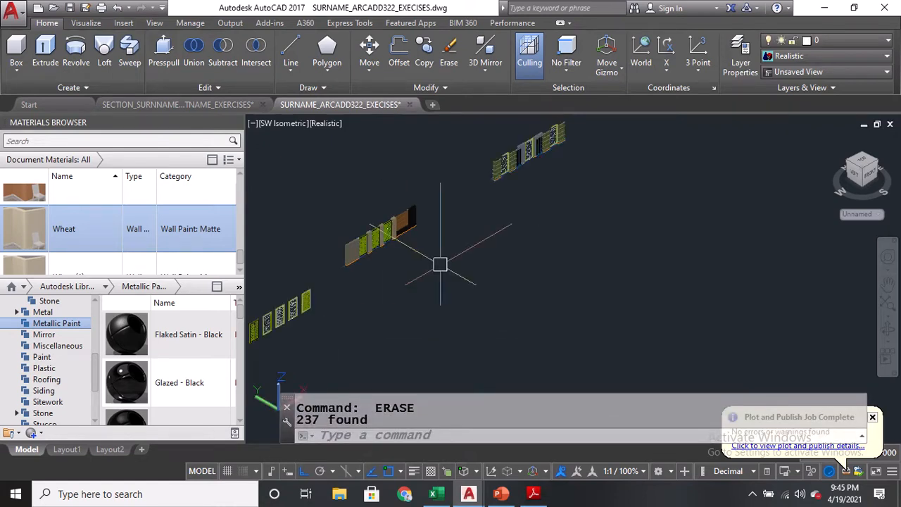
left_click(289, 124)
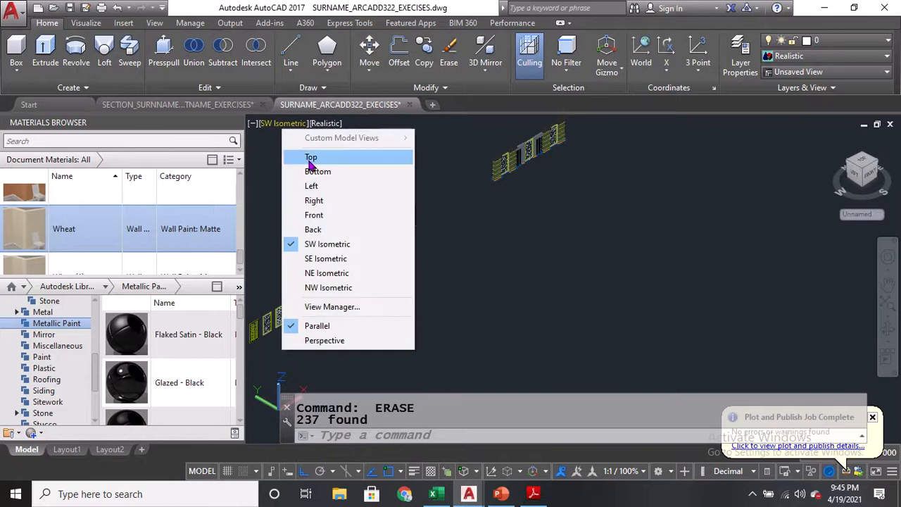
left_click(312, 153)
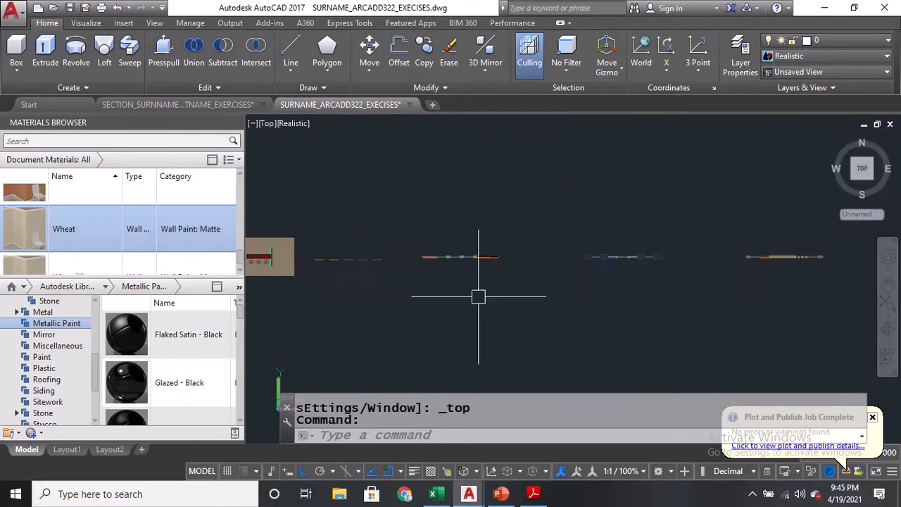
scroll(426, 282, "up", 1)
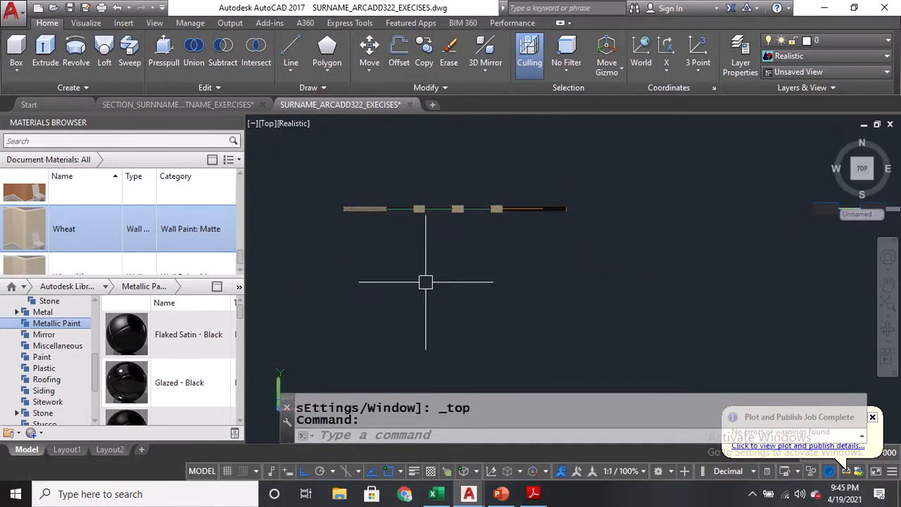
Place a camera in front of the beige-pillared fence, aimed at its middle pillar, keeping the default camera settings
type("CAM")
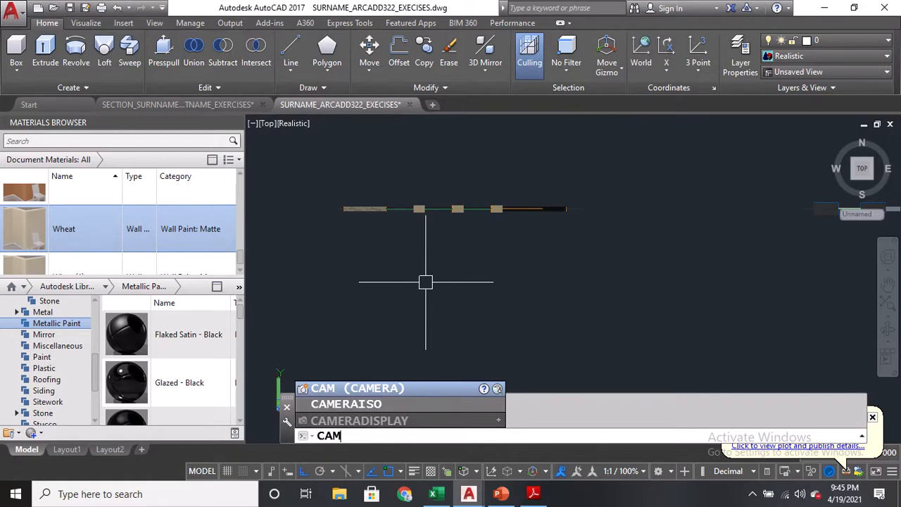
key("Return")
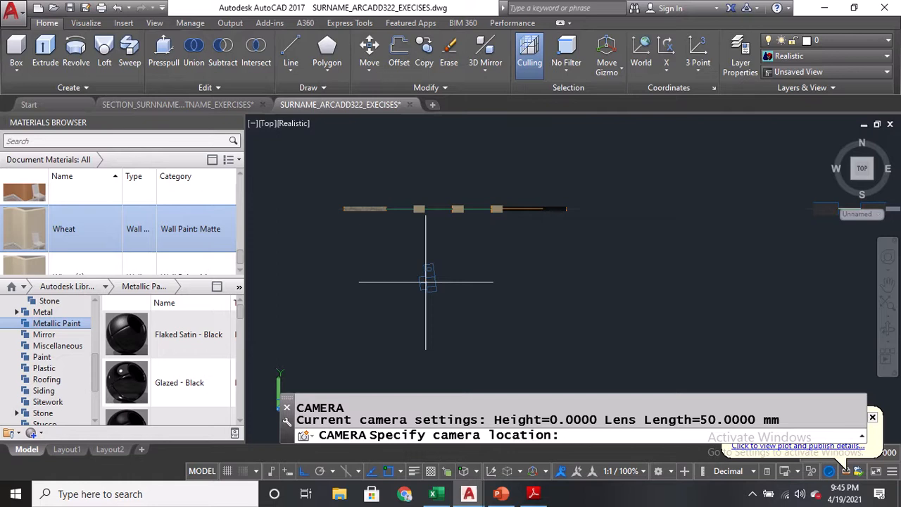
middle_click_drag(446, 298, 440, 247)
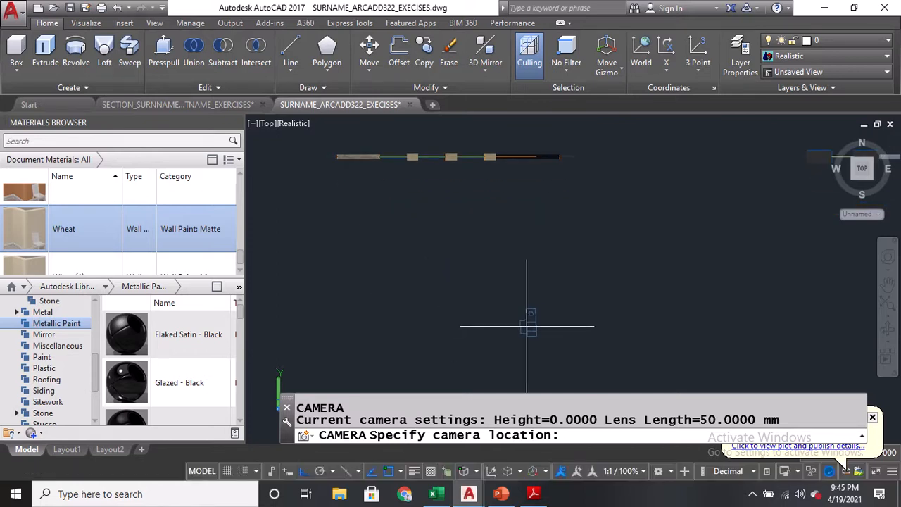
left_click(538, 326)
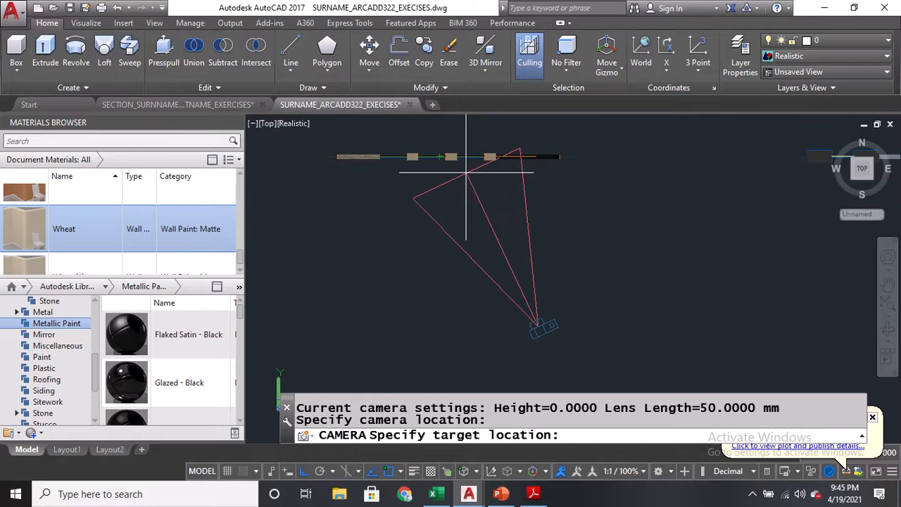
left_click(458, 175)
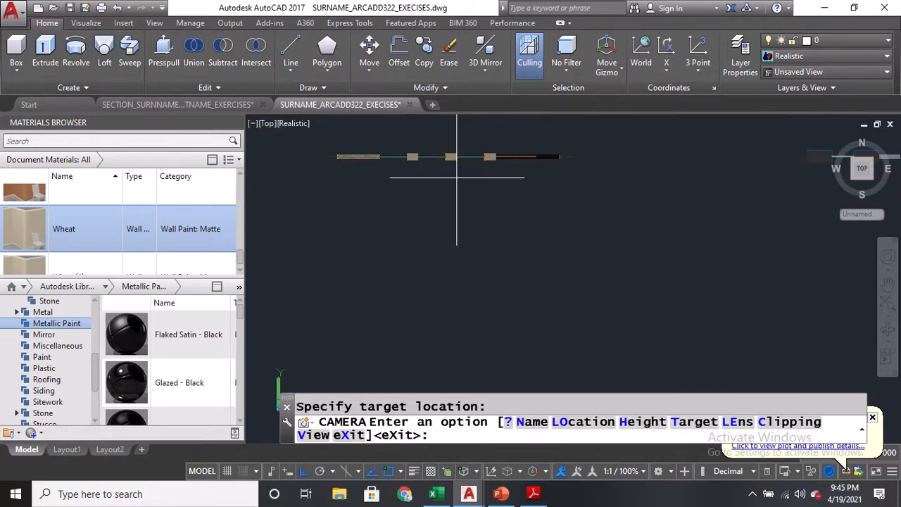
key("Return")
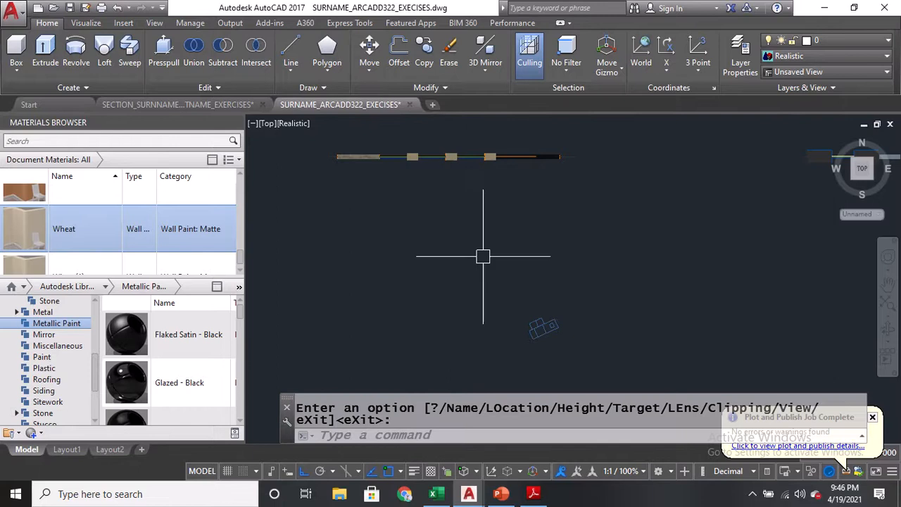
Check the camera's preview, and examine its height and field of view from the Left view
left_click(539, 326)
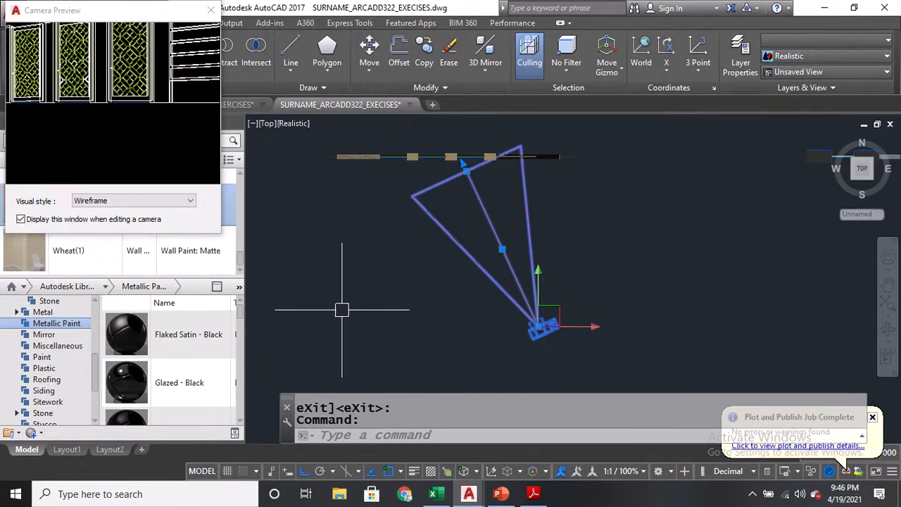
key("Escape")
left_click(267, 126)
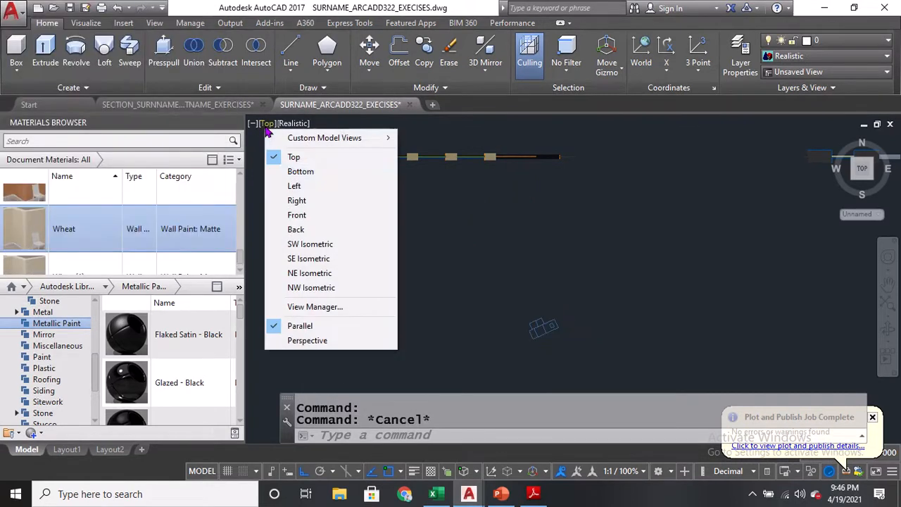
left_click(302, 191)
middle_click_drag(714, 281, 571, 264)
scroll(575, 263, "down", 3)
left_click(641, 273)
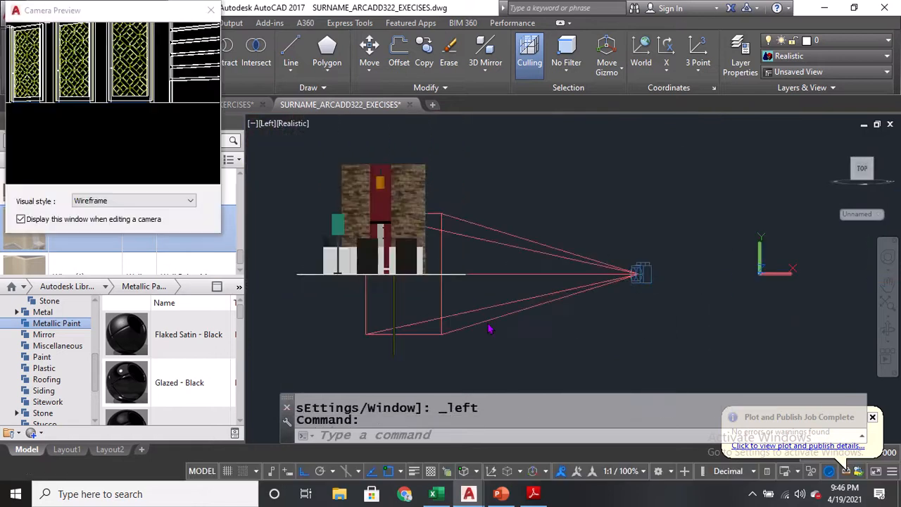
left_click(465, 329)
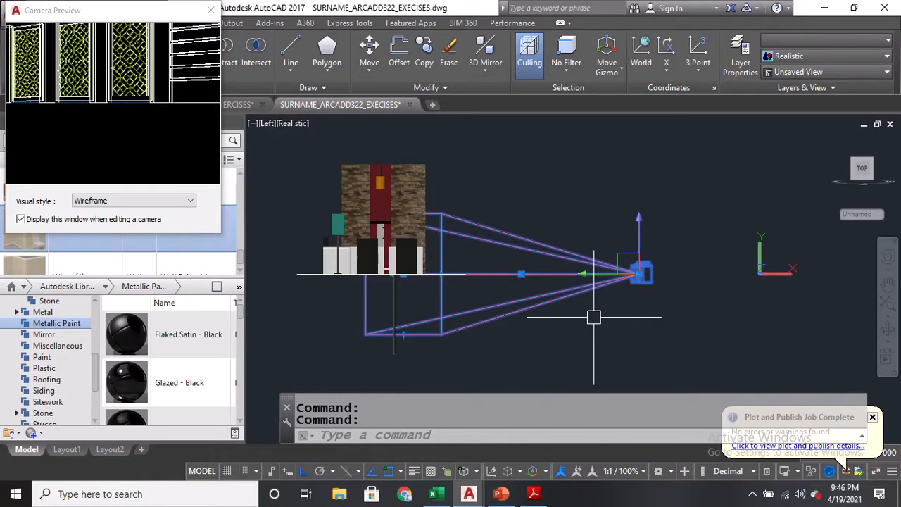
Return to the Top view and erase the camera in front of the beige-pillared fence
left_click(269, 124)
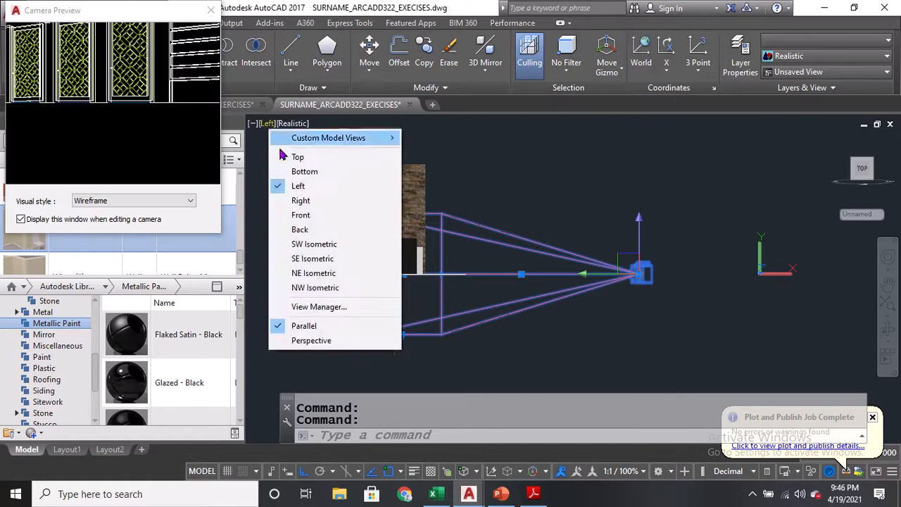
left_click(296, 154)
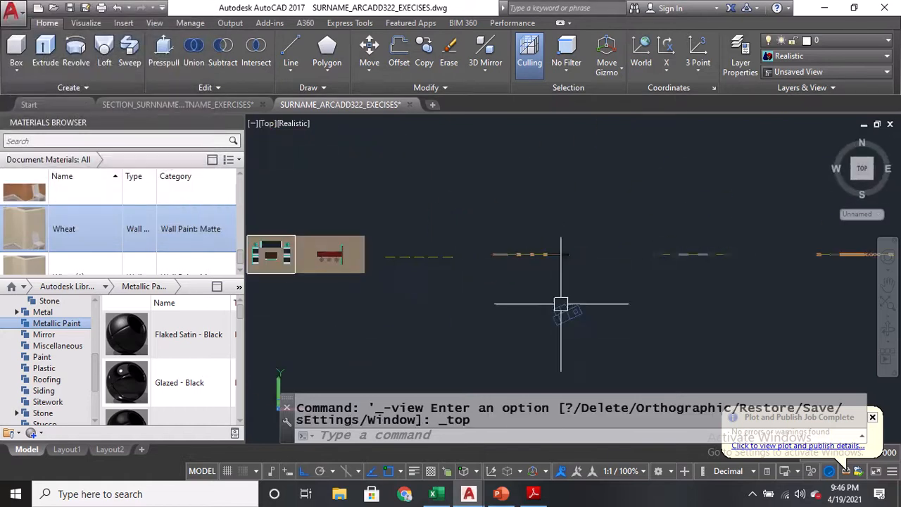
type("E")
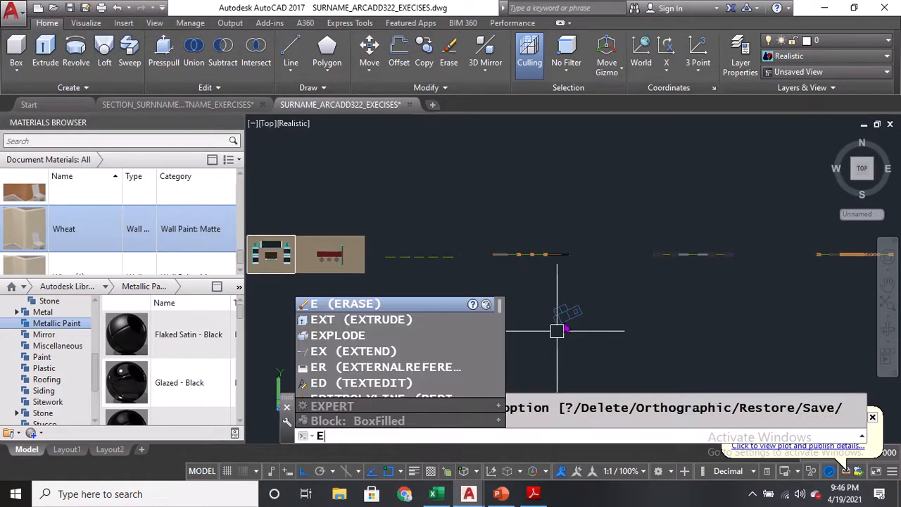
key("Return")
left_click(567, 315)
mouse_move(361, 4)
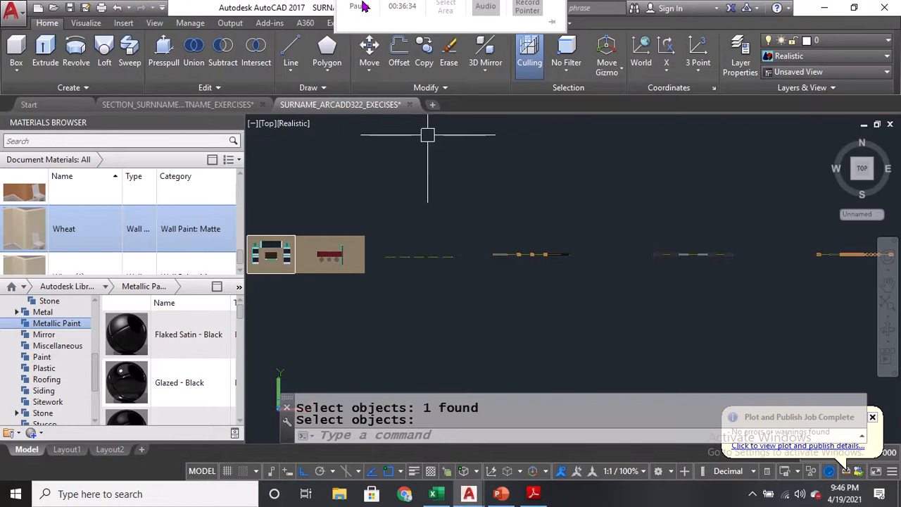
left_click(347, 43)
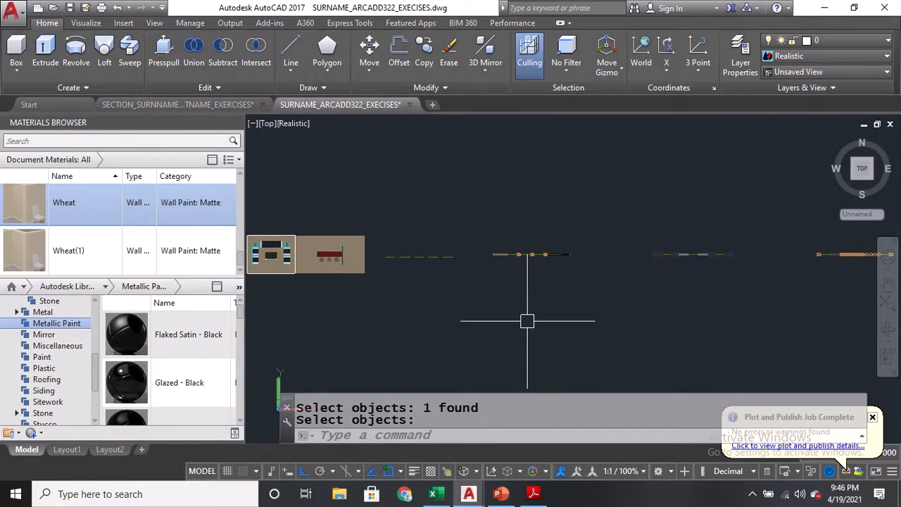
Start a new camera in front of the beige-pillared fence, using the .XY point filter for its location with a Z of 1.6
type("CAM")
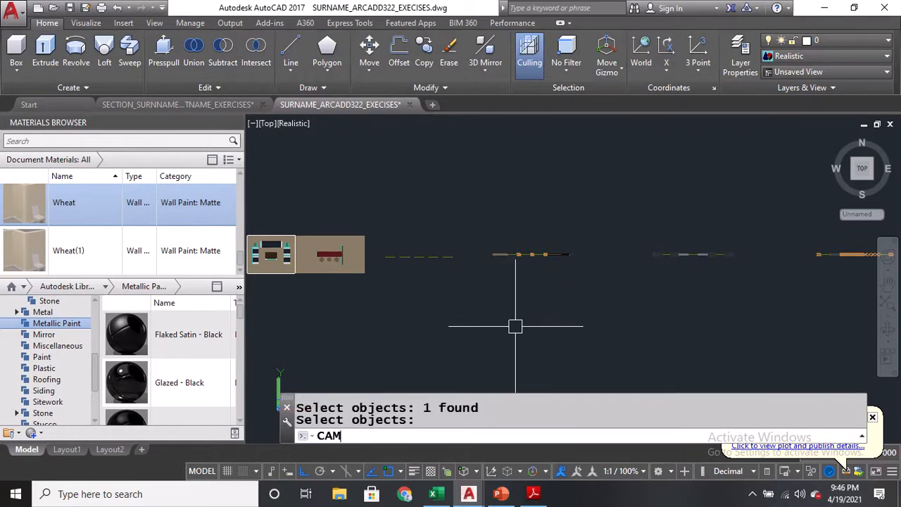
key("Return")
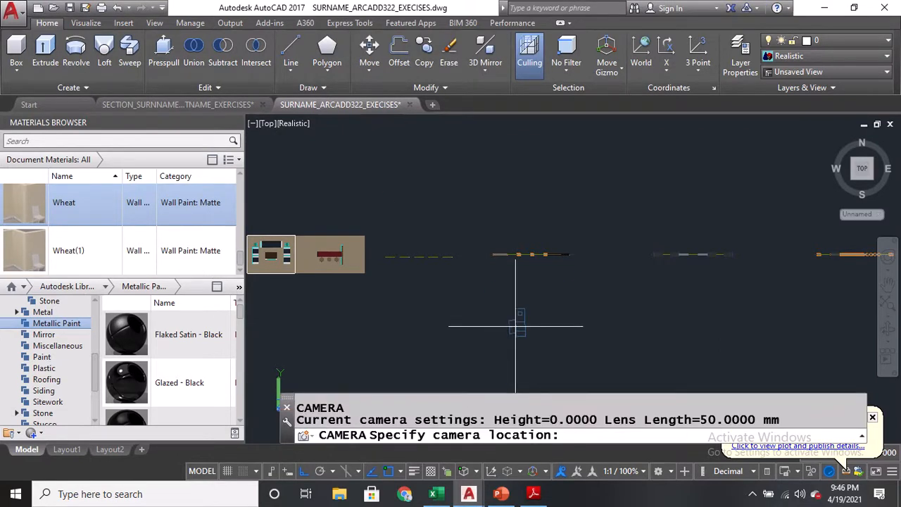
scroll(518, 324, "up", 3)
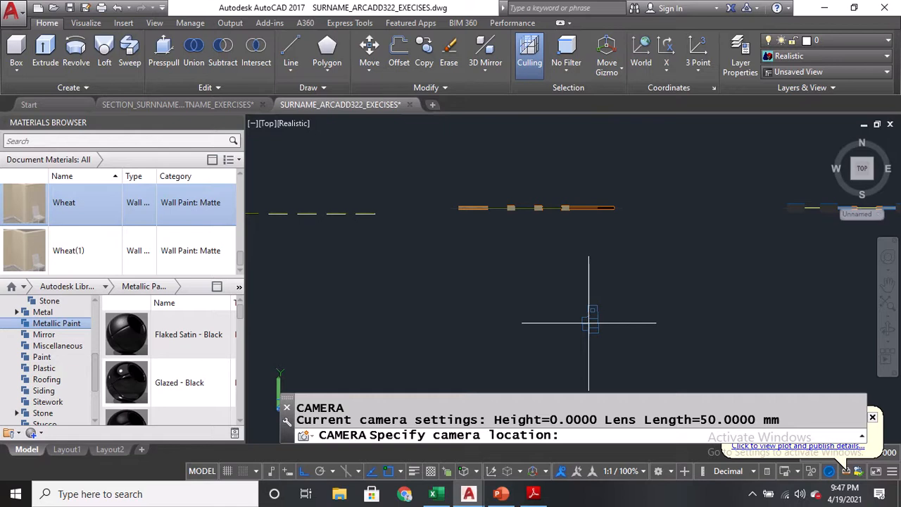
type(".XY")
key("Return")
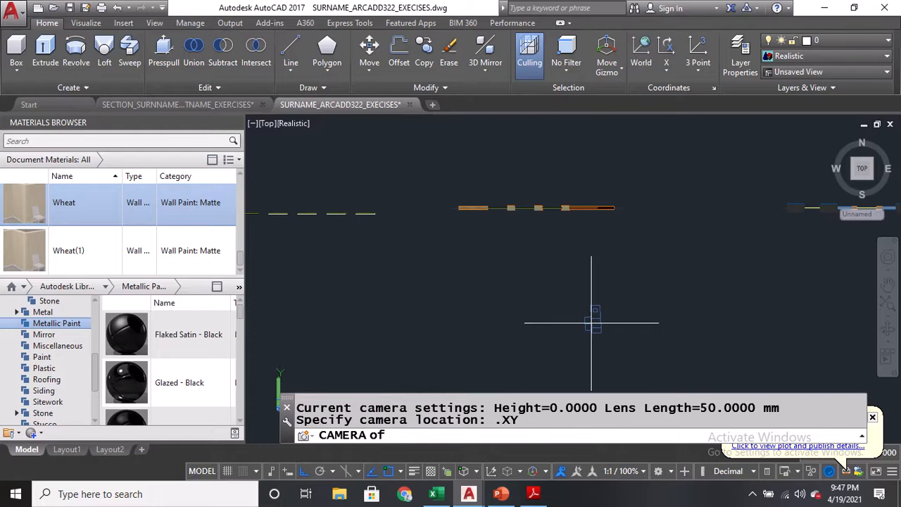
left_click(592, 324)
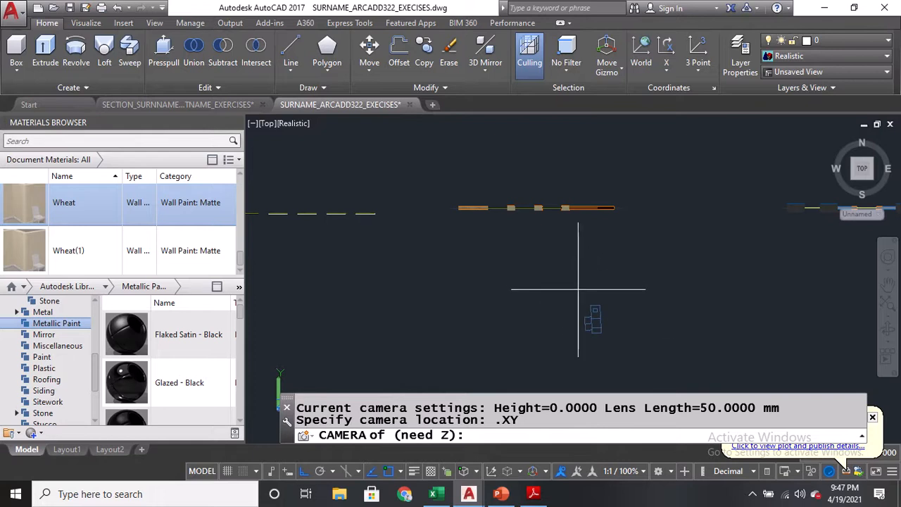
left_click(471, 437)
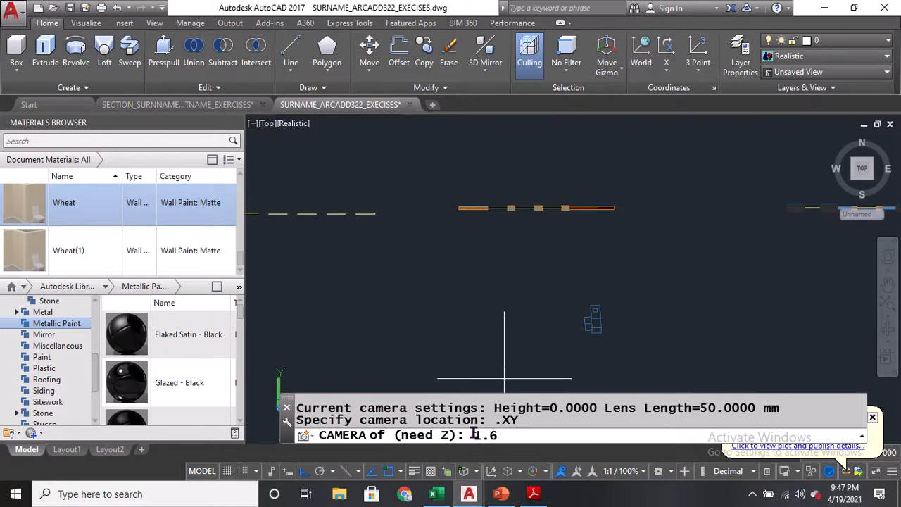
left_click(406, 415)
key("ctrl")
key("ctrl")
key("ctrl")
key("Return")
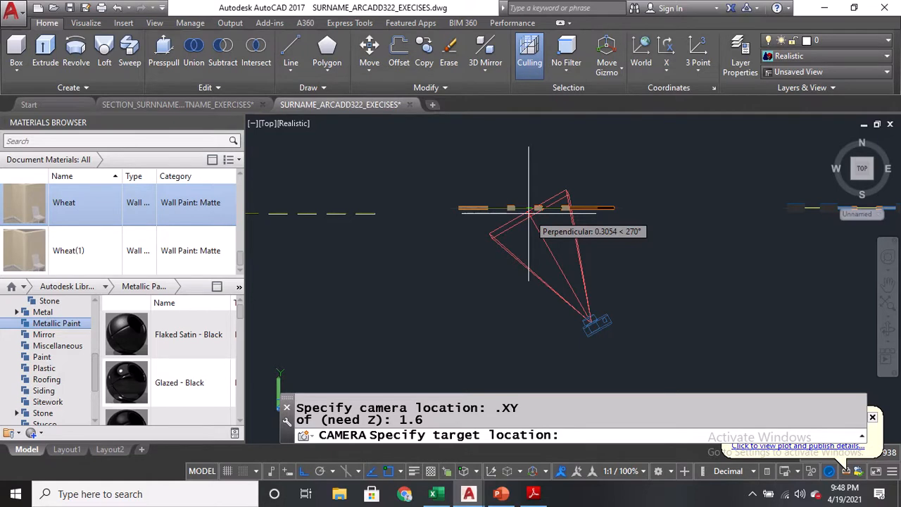
Aim the camera at the middle of the beige-pillared fence, using the .XY filter with a target Z of 1.6
type(".XY")
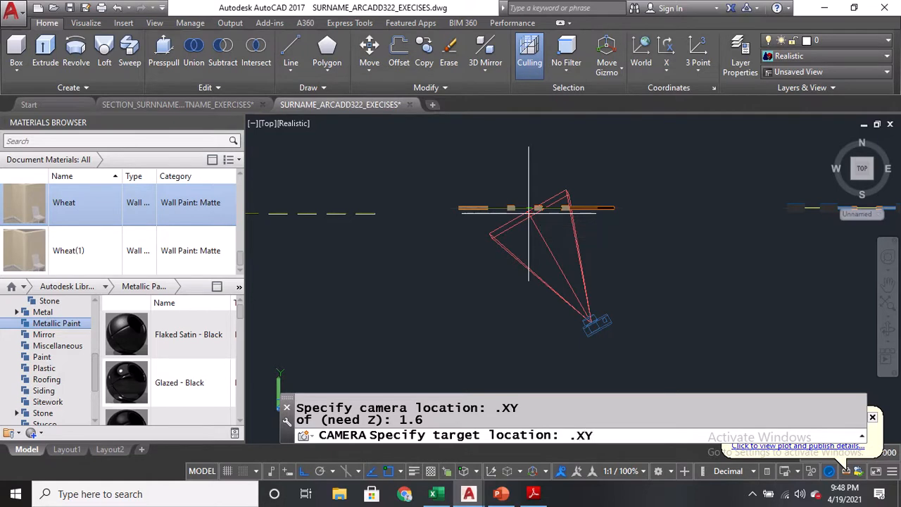
key("Return")
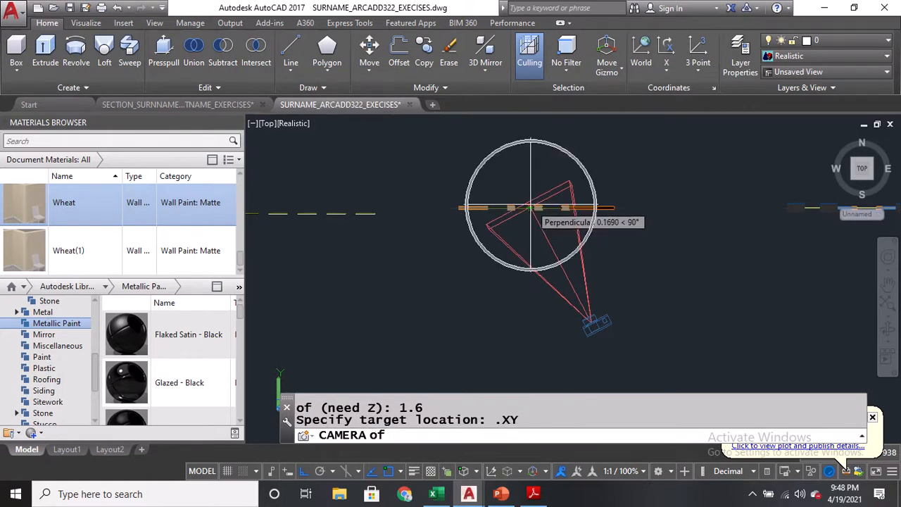
left_click(531, 205)
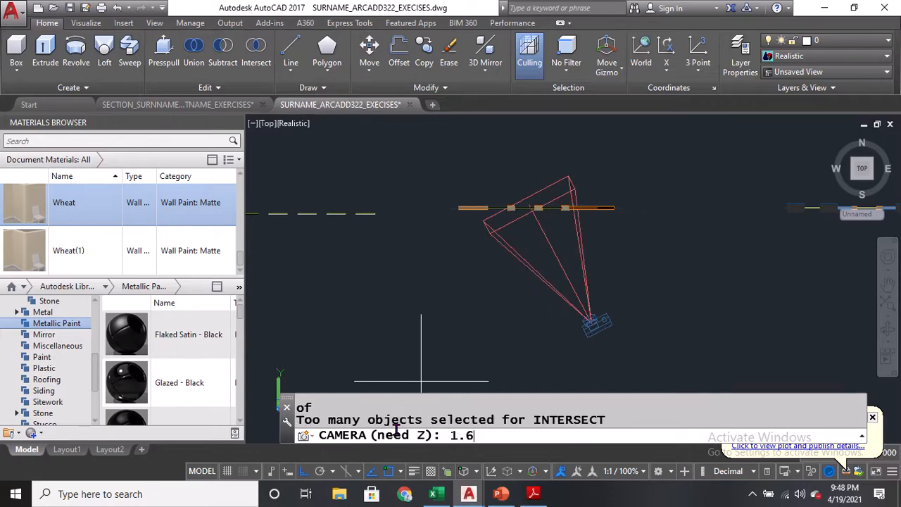
key("Return")
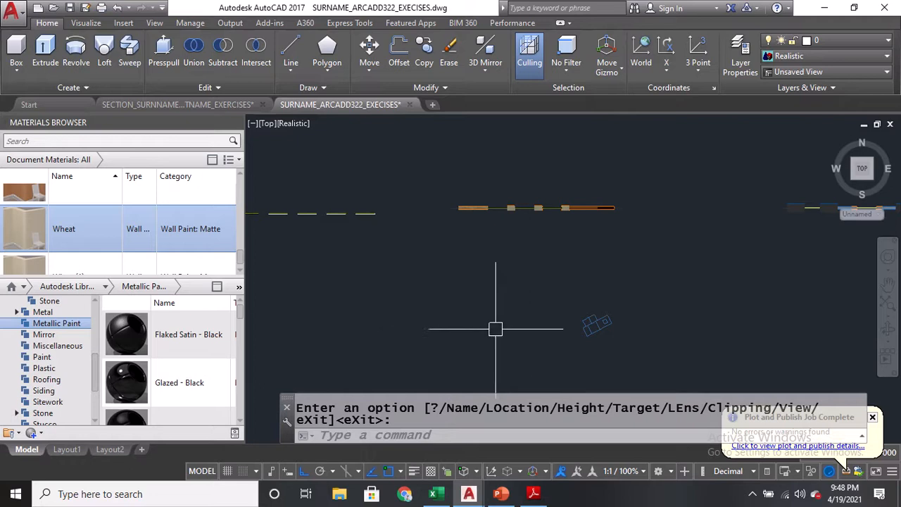
key("Return")
Set the view to the new camera's view and look at the beige-pillared fence through it
left_click(597, 324)
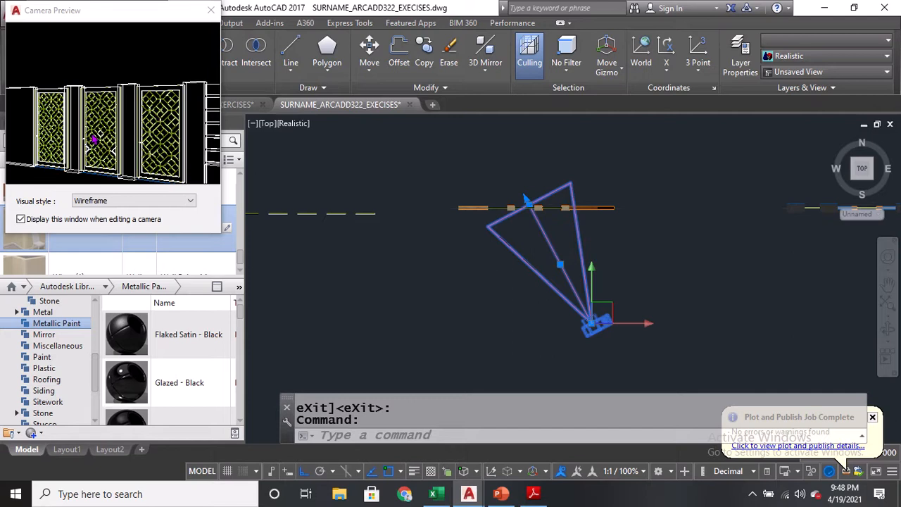
right_click(571, 295)
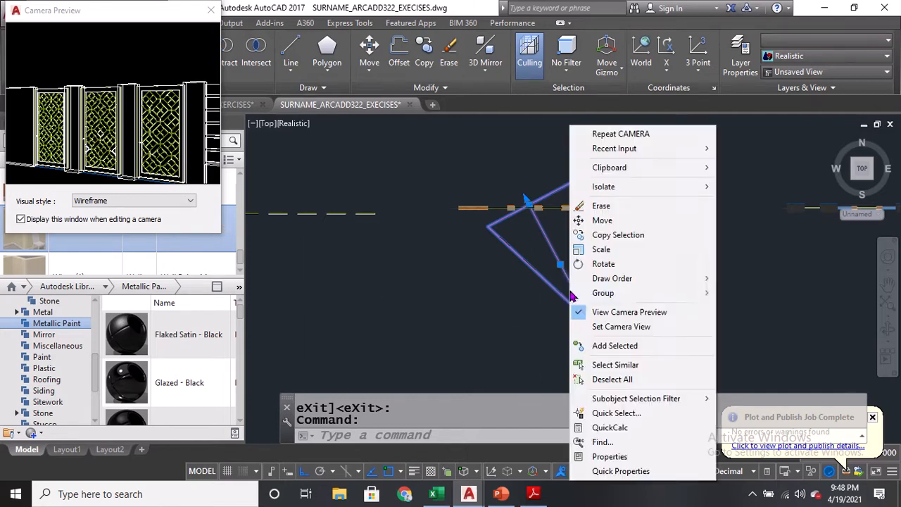
left_click(612, 327)
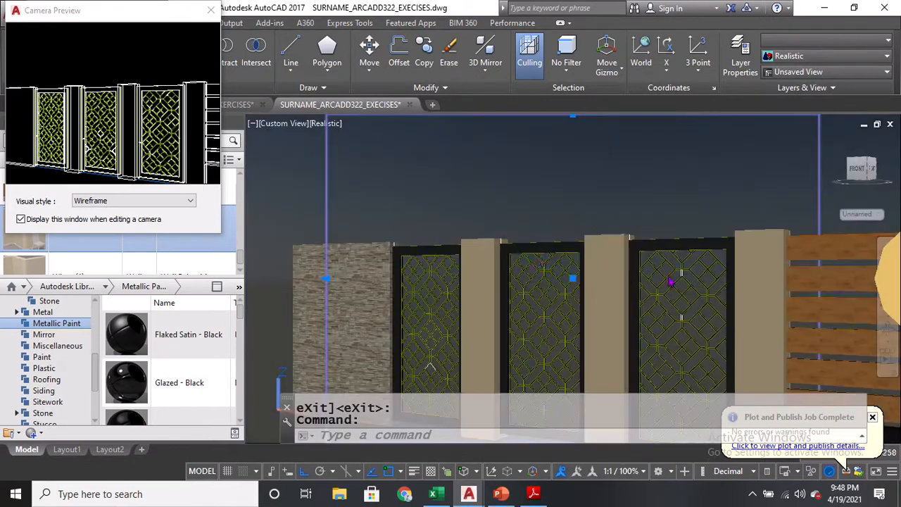
left_click(540, 259)
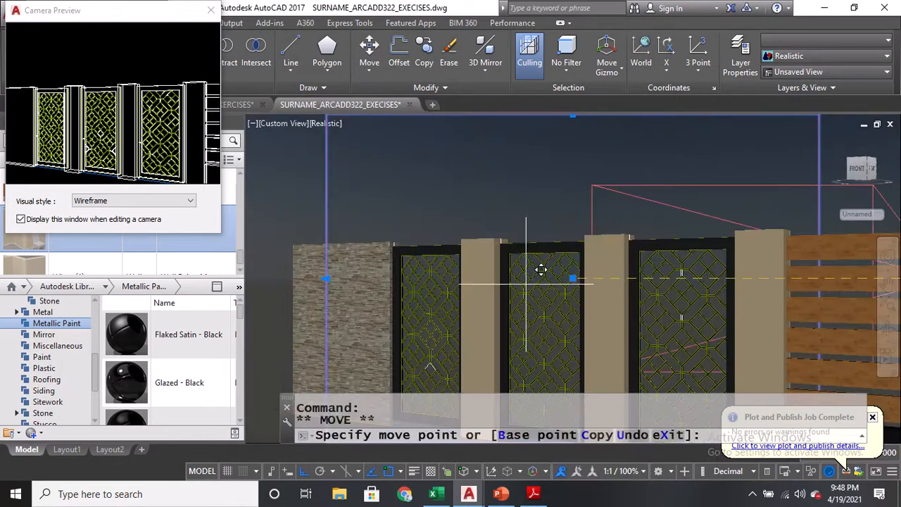
key("Escape")
scroll(544, 228, "down", 2)
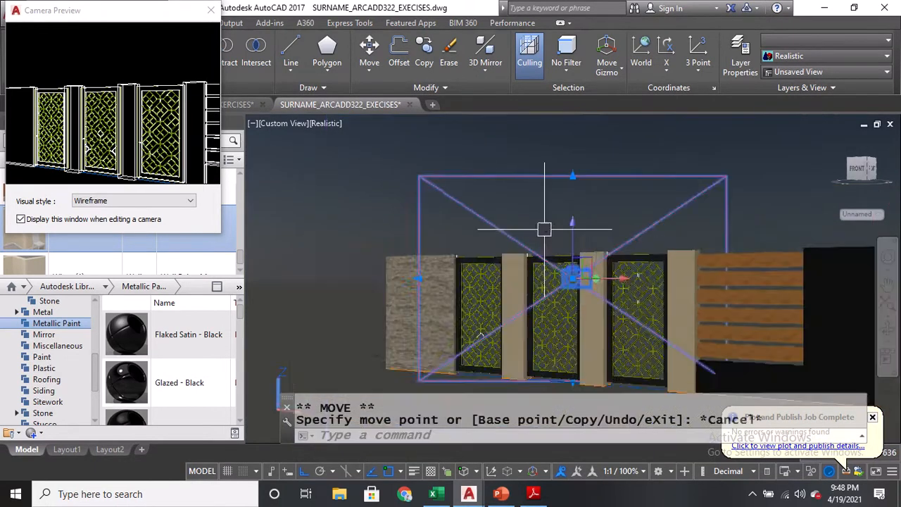
middle_click_drag(640, 322, 601, 297)
key("Escape")
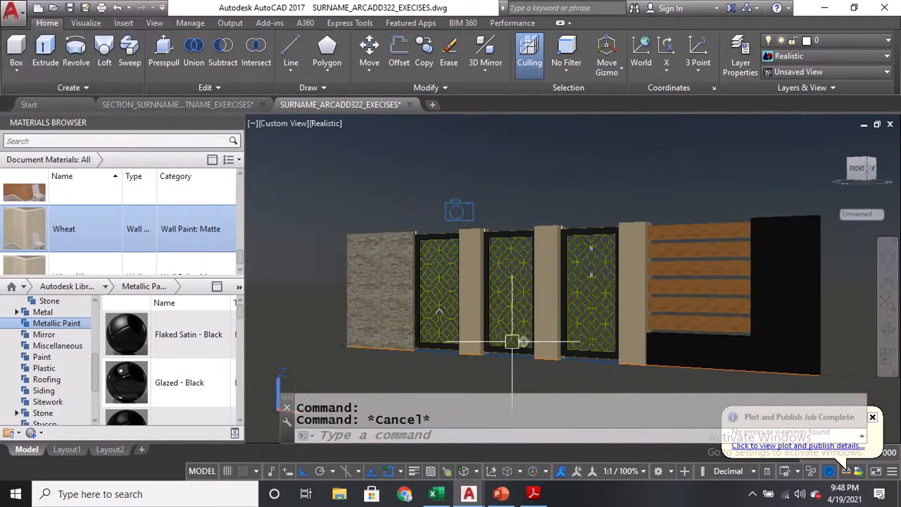
Orbit around the beige-pillared fence to examine it from the stone-clad end
type("3DO")
key("Return")
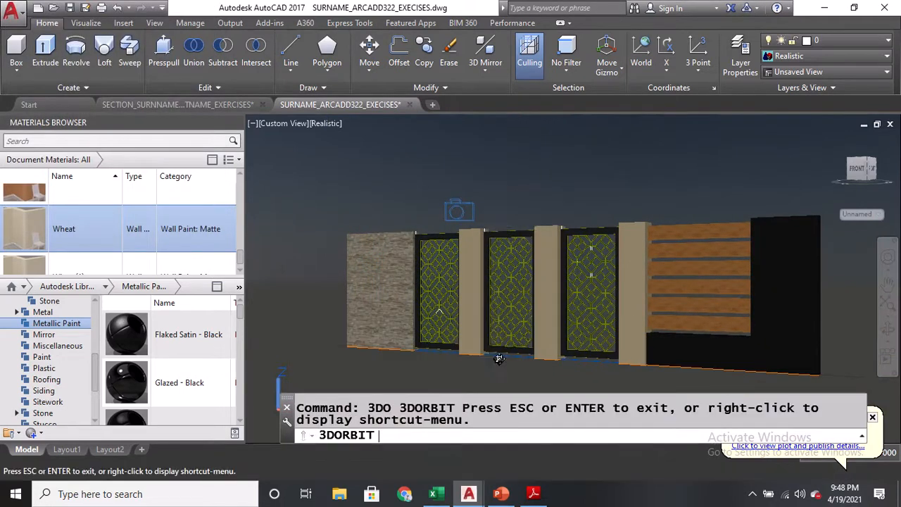
left_click_drag(495, 364, 593, 342)
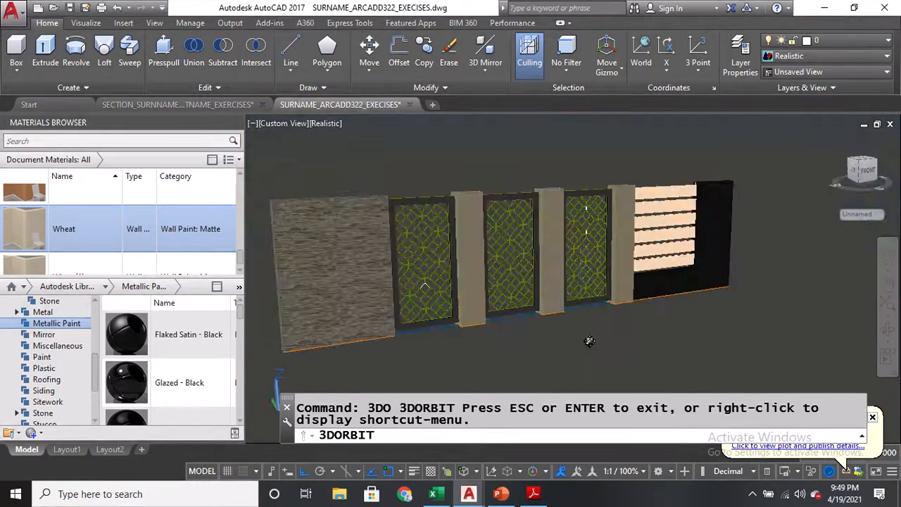
key("Escape")
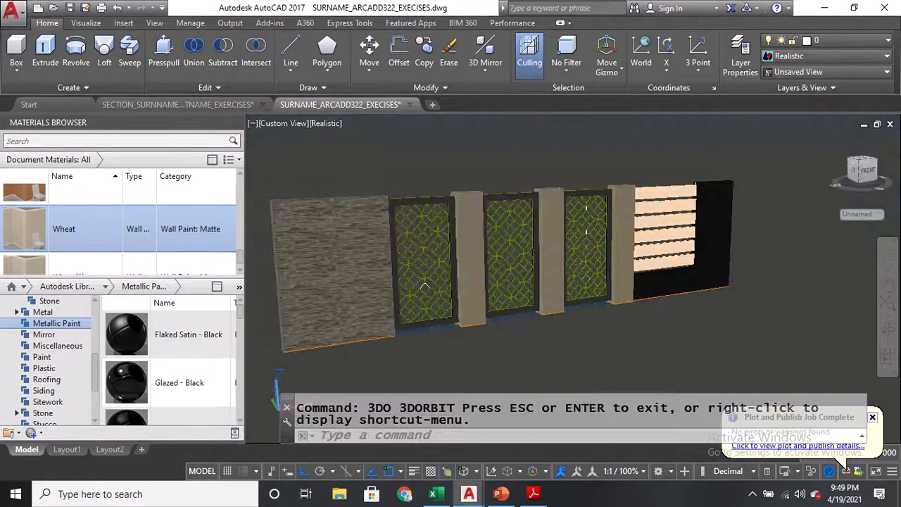
middle_click_drag(566, 340, 617, 329)
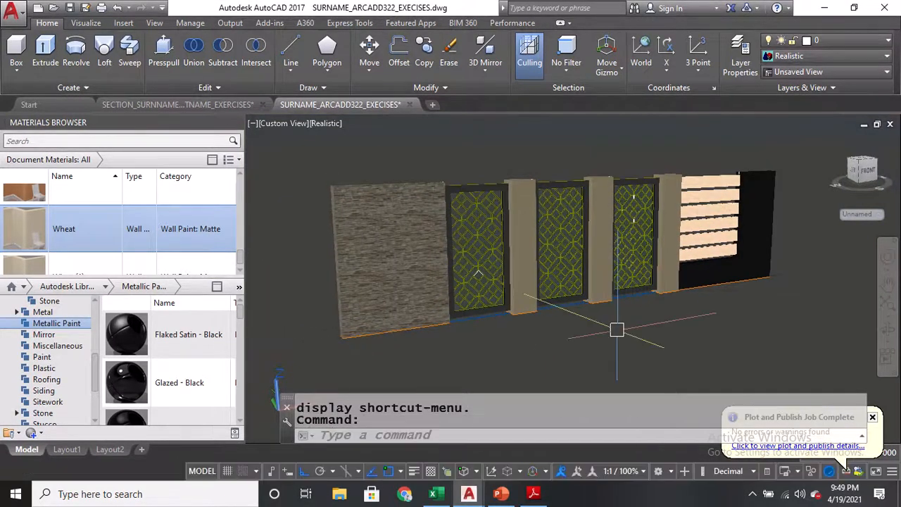
Switch the visual style to 2D Wireframe and return to the Top view
type("VS")
key("Return")
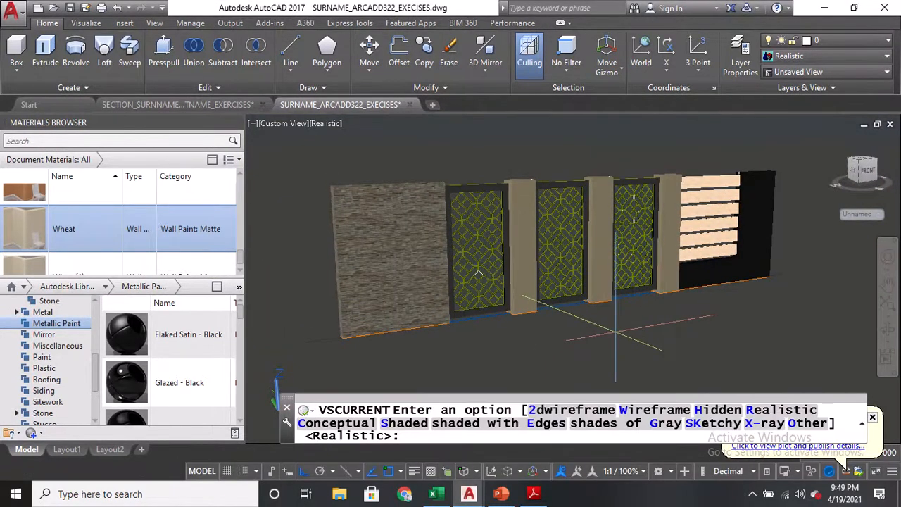
type("2")
key("Return")
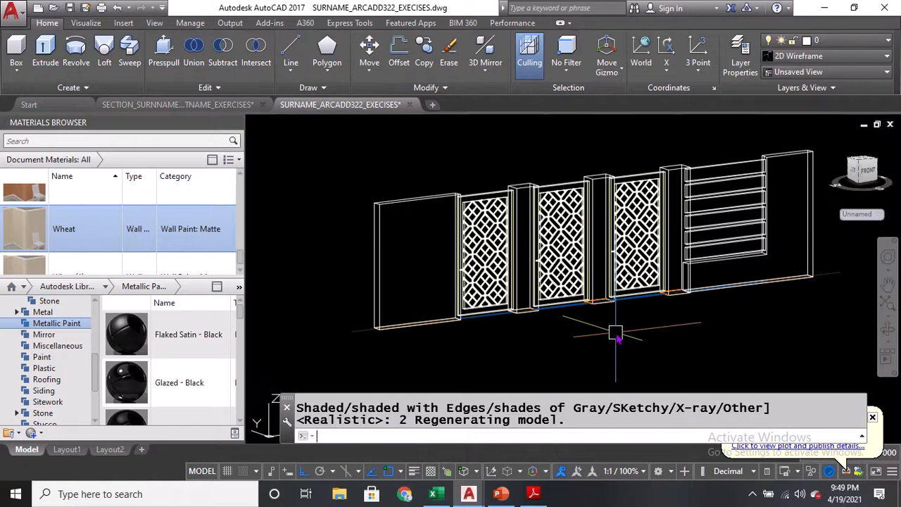
type("-V")
key("Return")
type("T")
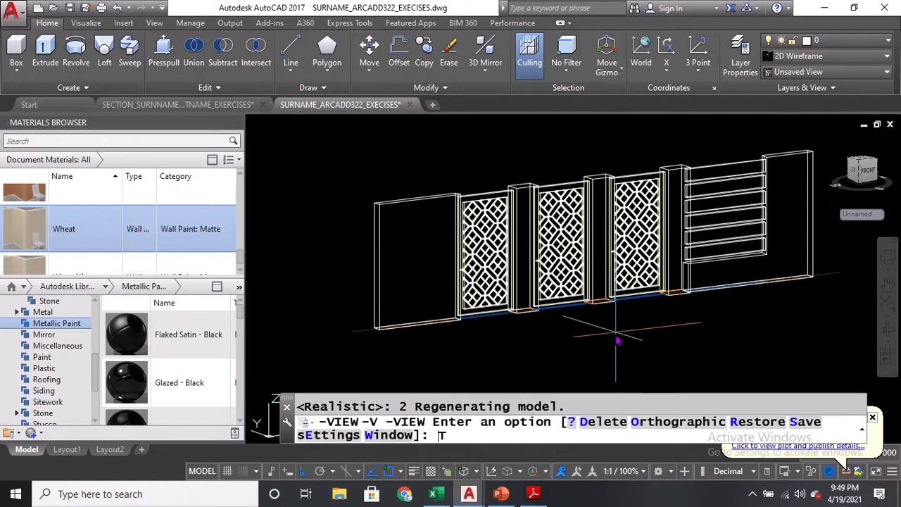
key("Return")
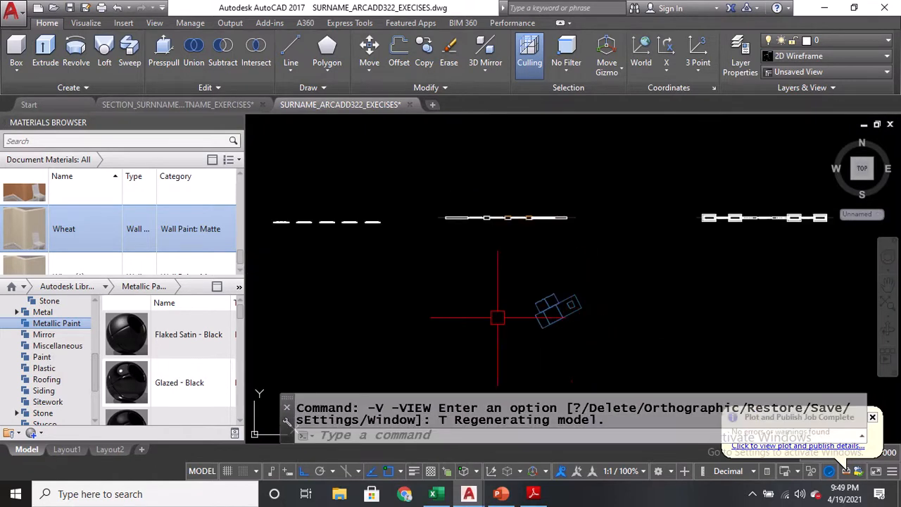
Mirror the camera about a vertical line through the middle of the beige-pillared fence, keeping the original camera
type("MI")
key("Return")
left_click(556, 307)
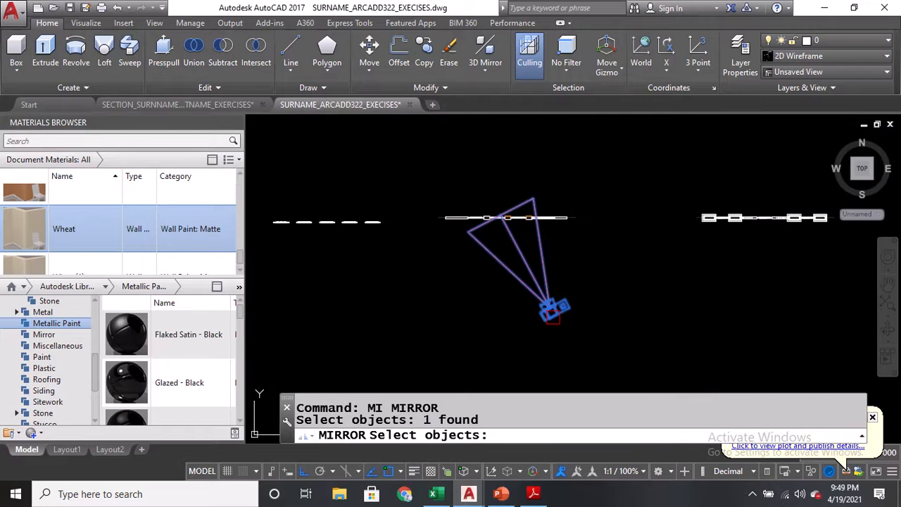
key("Return")
scroll(508, 324, "up", 2)
left_click(503, 324)
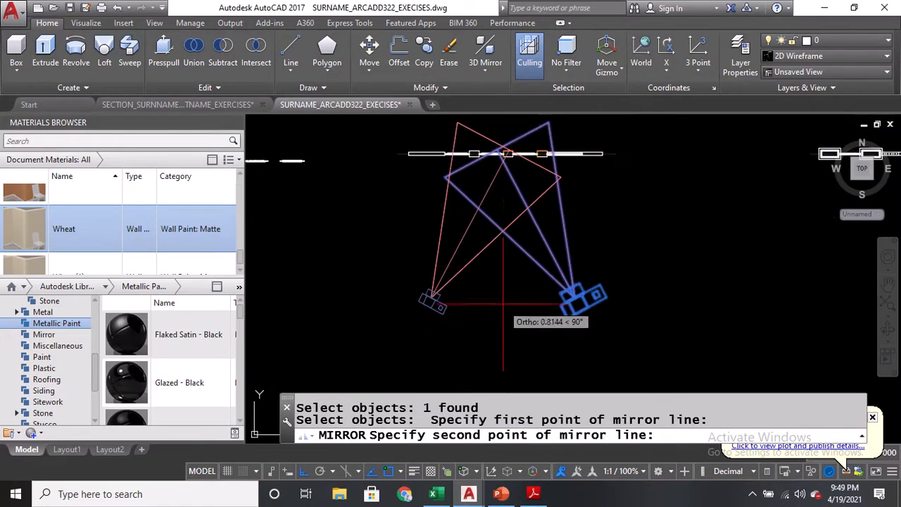
key("Return")
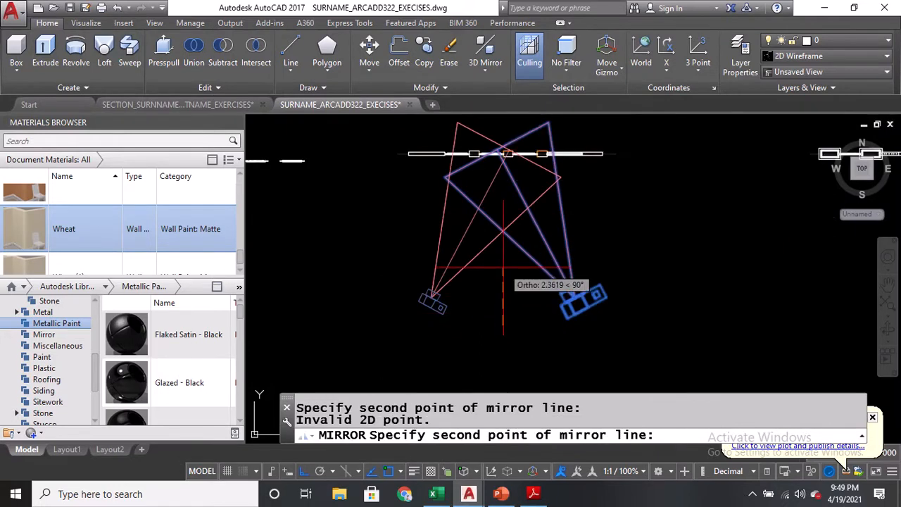
left_click(508, 285)
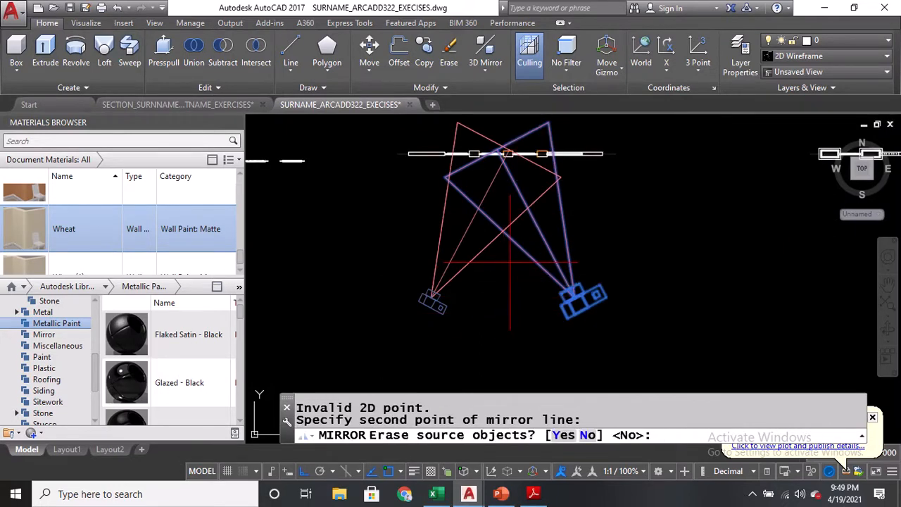
key("Return")
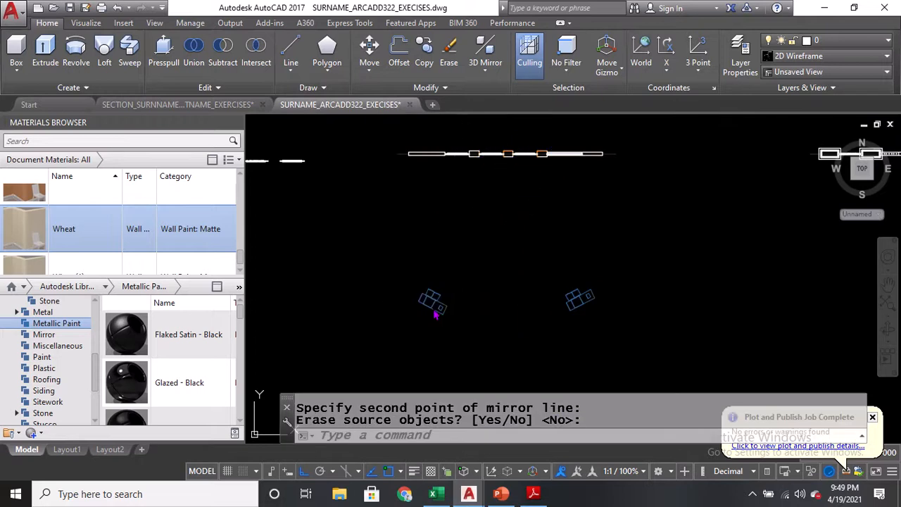
Move the mirrored camera's location farther back from the fence and outward to the west, watching its preview
left_click(432, 301)
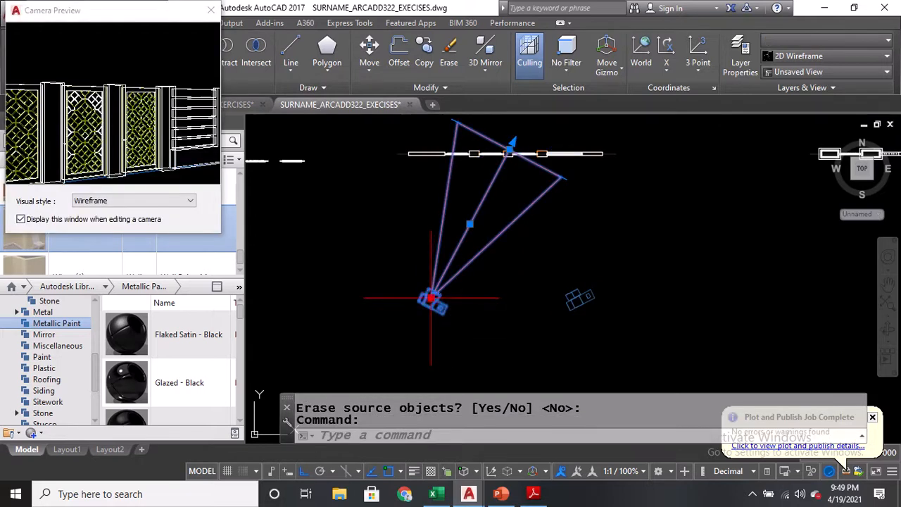
left_click(431, 301)
scroll(456, 304, "down", 2)
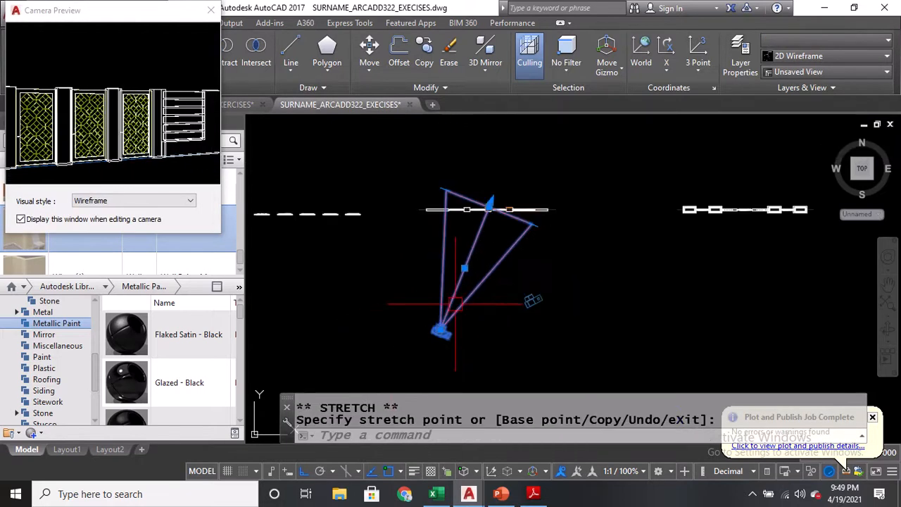
left_click(440, 329)
left_click(405, 331)
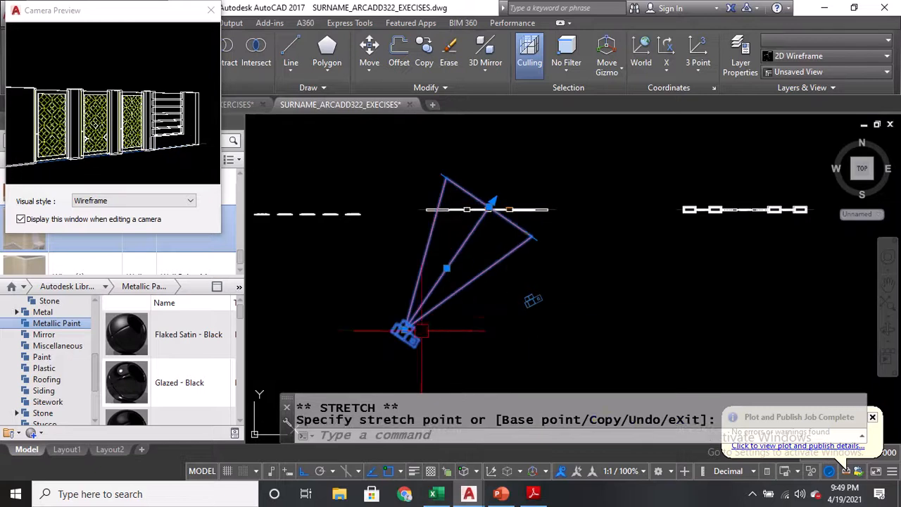
Turn Ortho off and move the original camera's location farther back from the fence and outward to the southeast
left_click(534, 301)
key("Escape")
left_click(533, 302)
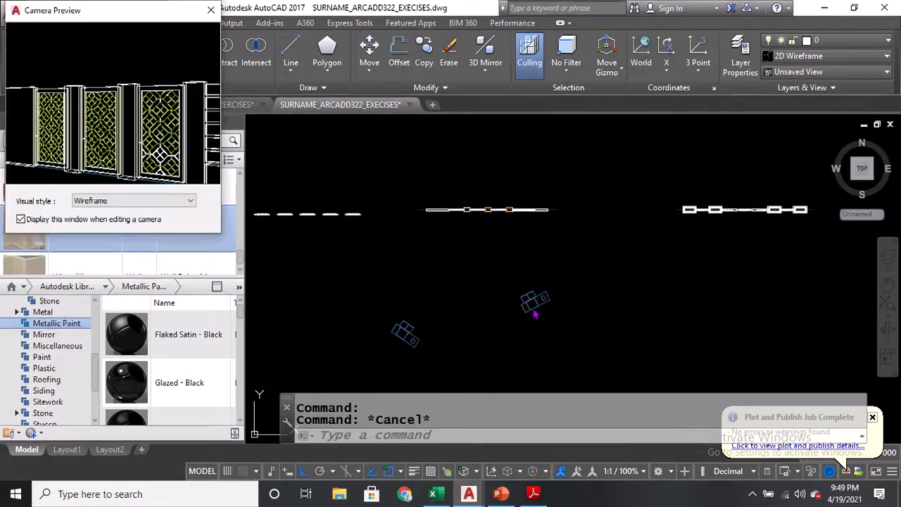
left_click(534, 302)
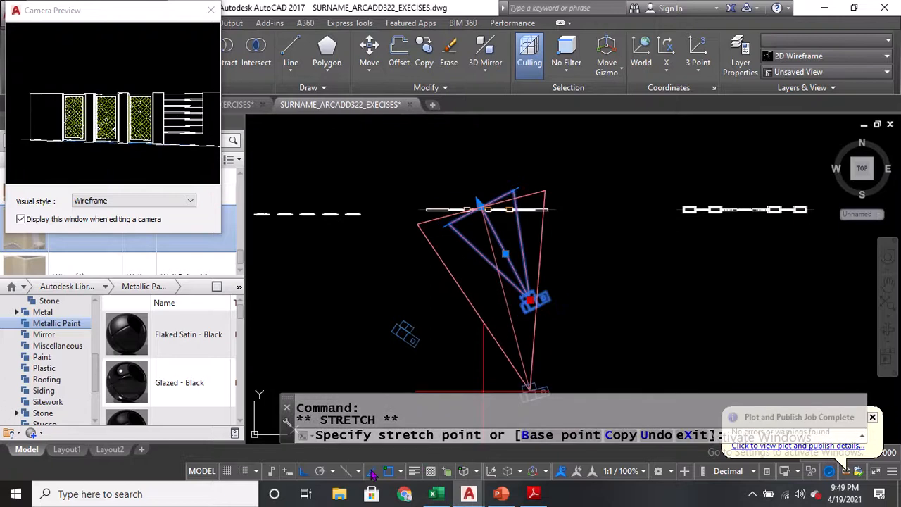
left_click(304, 471)
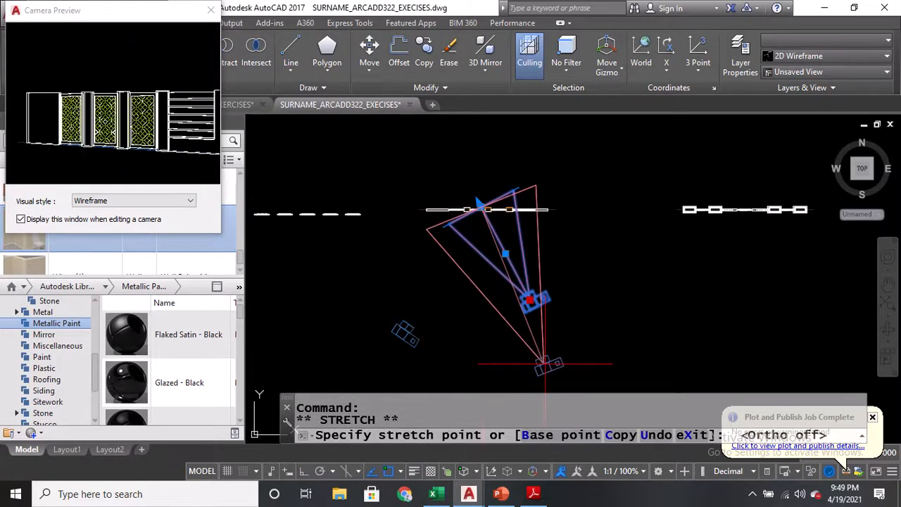
left_click(570, 358)
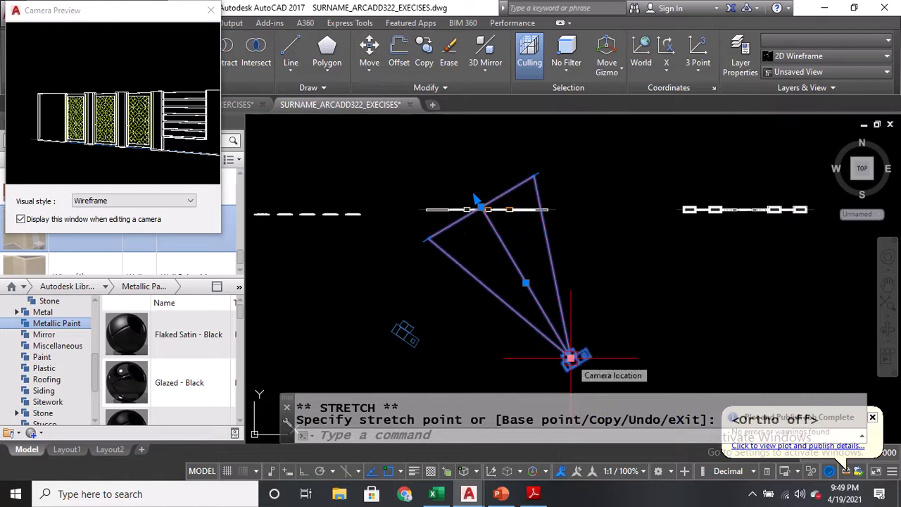
Reposition the mirrored camera's location southeastward, keeping it southwest of the middle of the beige-pillared fence
left_click(403, 333)
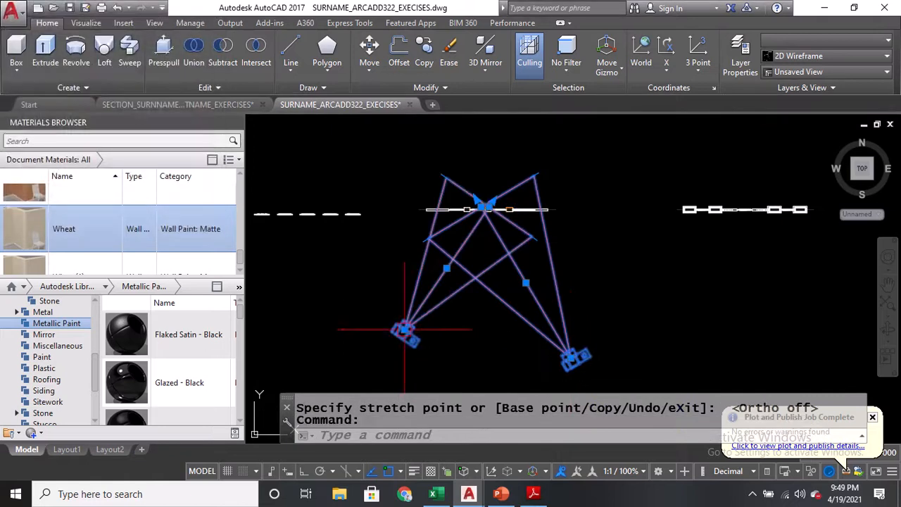
key("Escape")
left_click(403, 333)
left_click(403, 330)
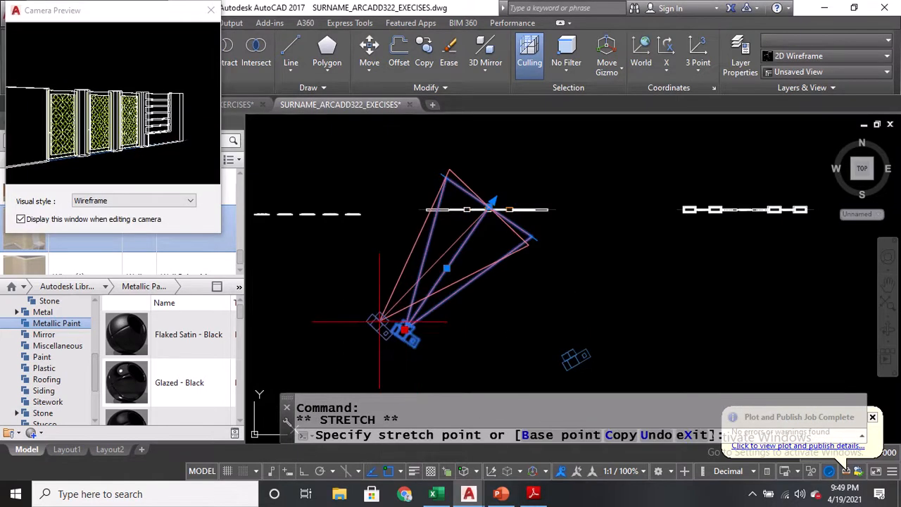
left_click(452, 368)
key("Escape")
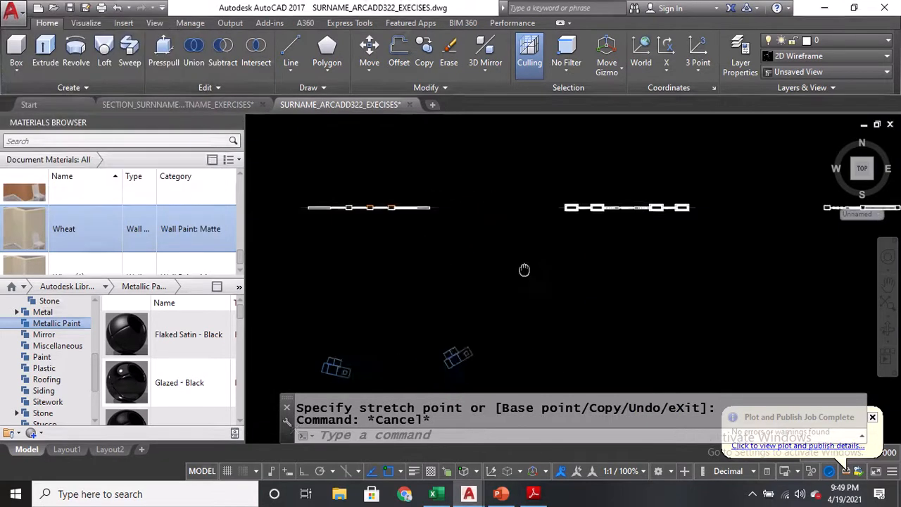
Start a new camera southeast of the fence with four wide pillars, using the .XY point filter for its location with a Z of 1.5
scroll(582, 276, "up", 3)
type("CAM")
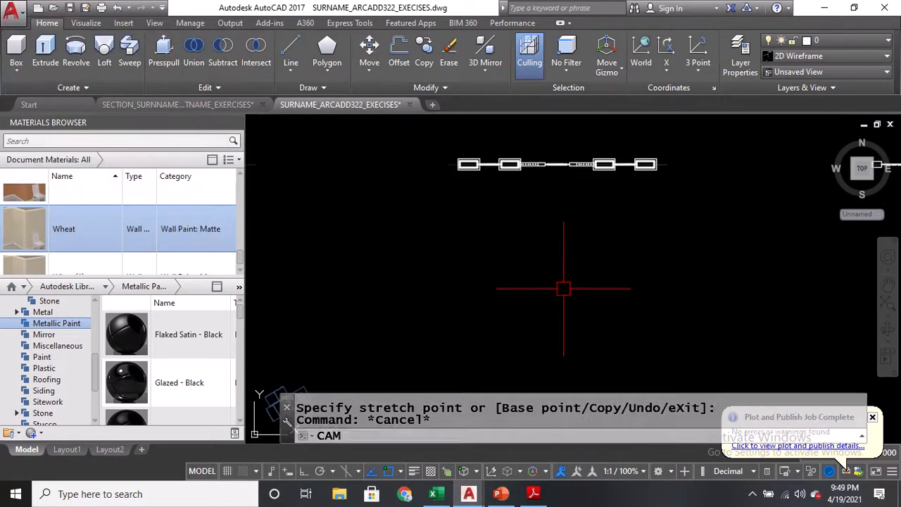
key("Return")
key("ctrl")
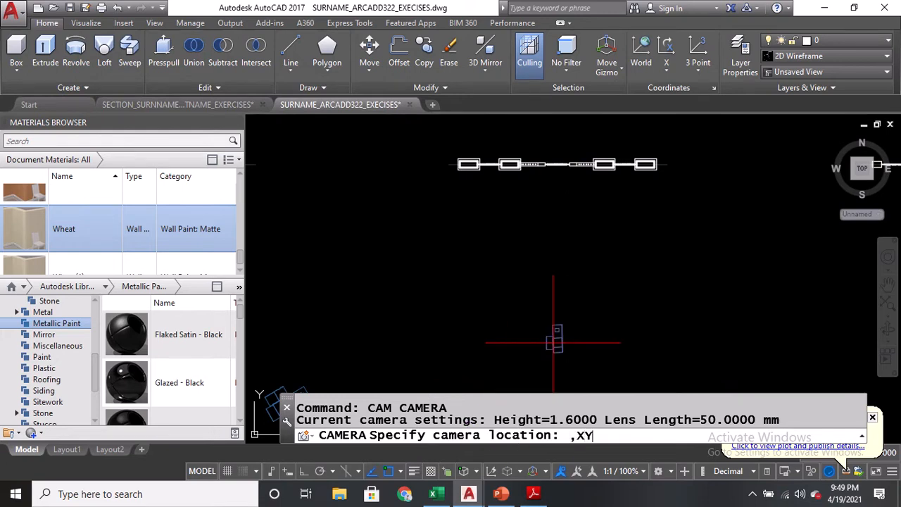
key("BackSpace")
key("BackSpace")
key("BackSpace")
type(".XY")
key("Return")
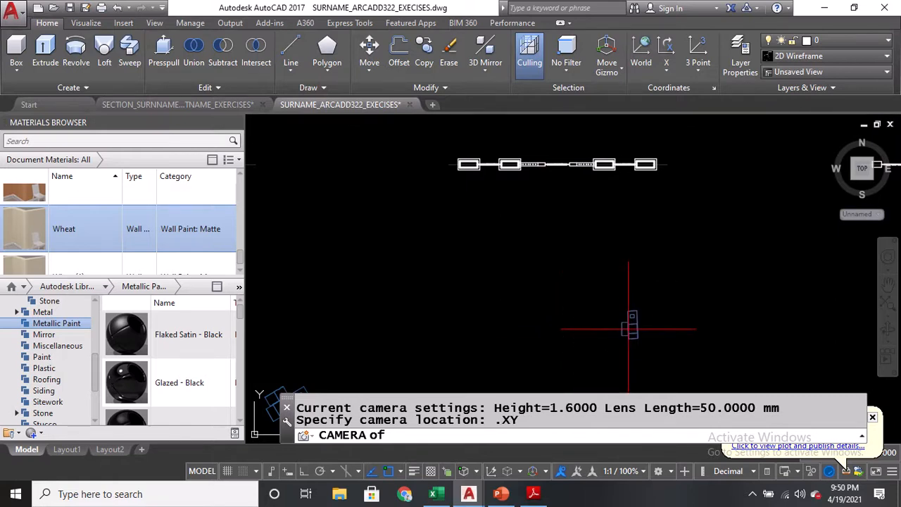
left_click(628, 329)
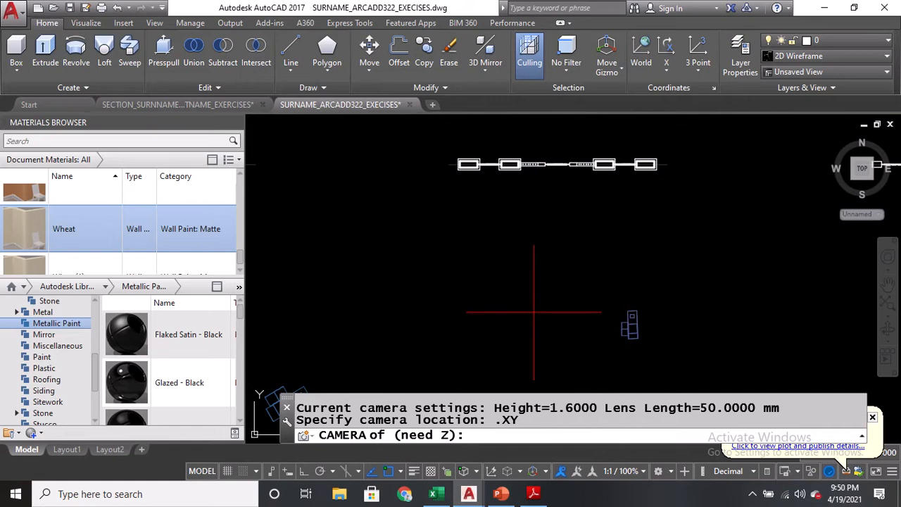
type("1.5")
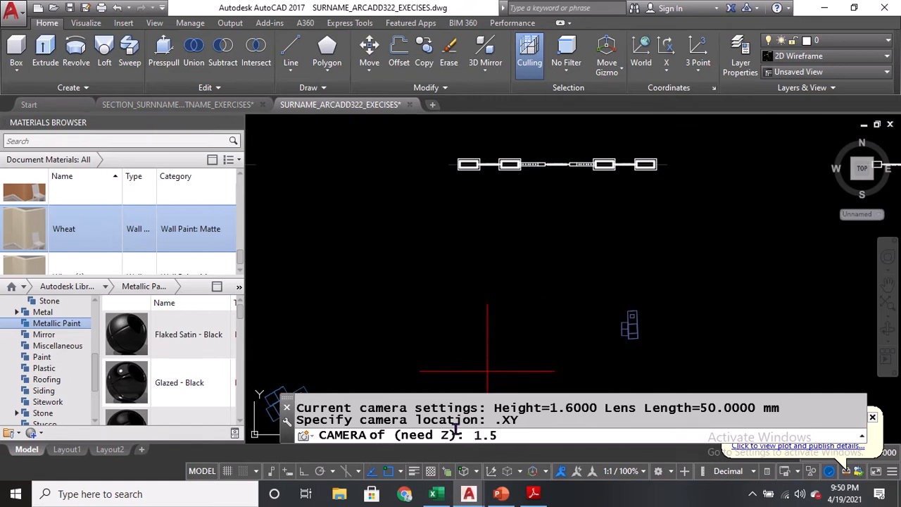
key("Return")
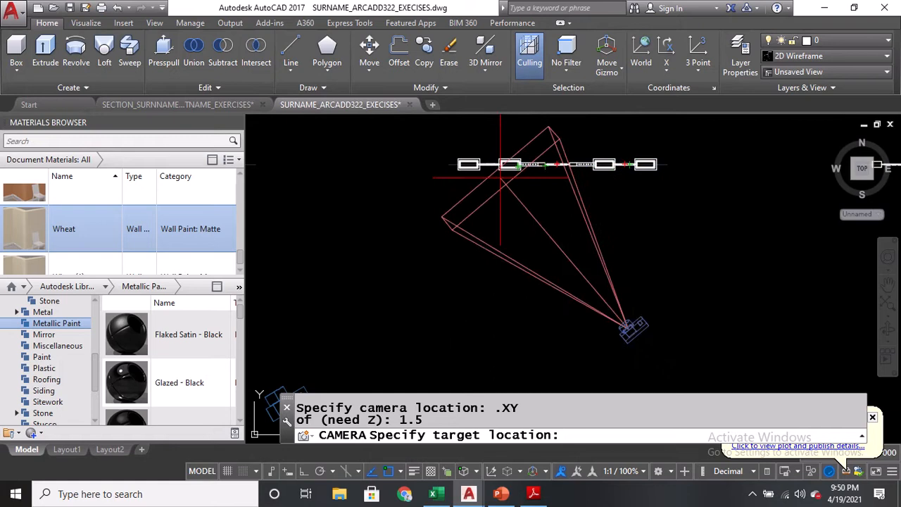
Set the camera's target on the fence beside the second pillar using the .XY filter with a Z of 1.5, and finish the camera
type(".XY")
key("Return")
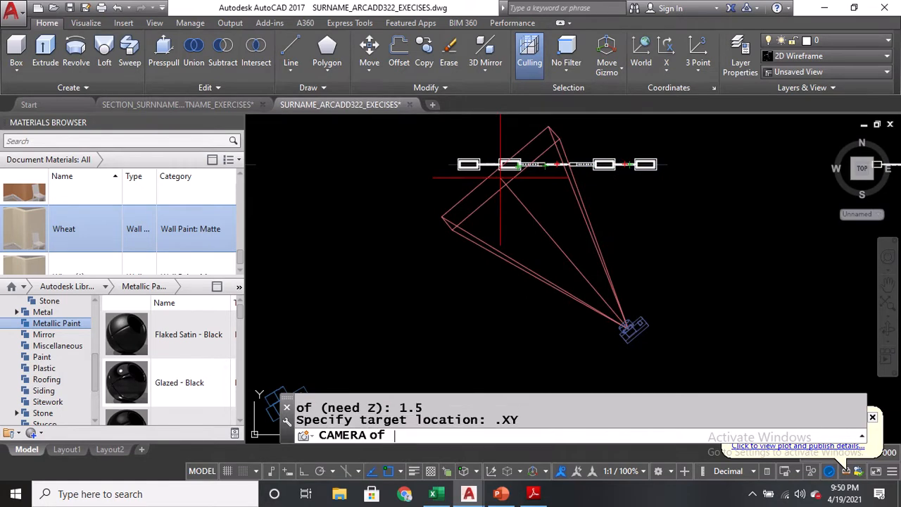
left_click(395, 434)
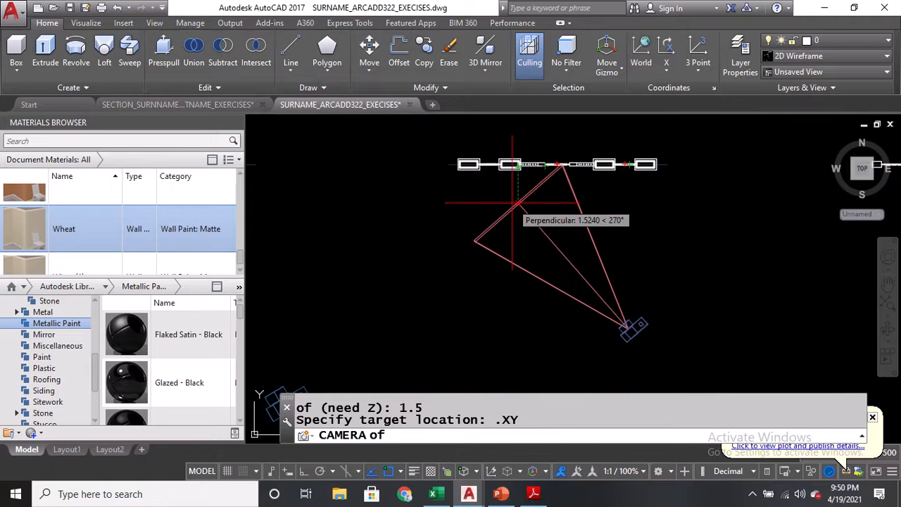
left_click(527, 164)
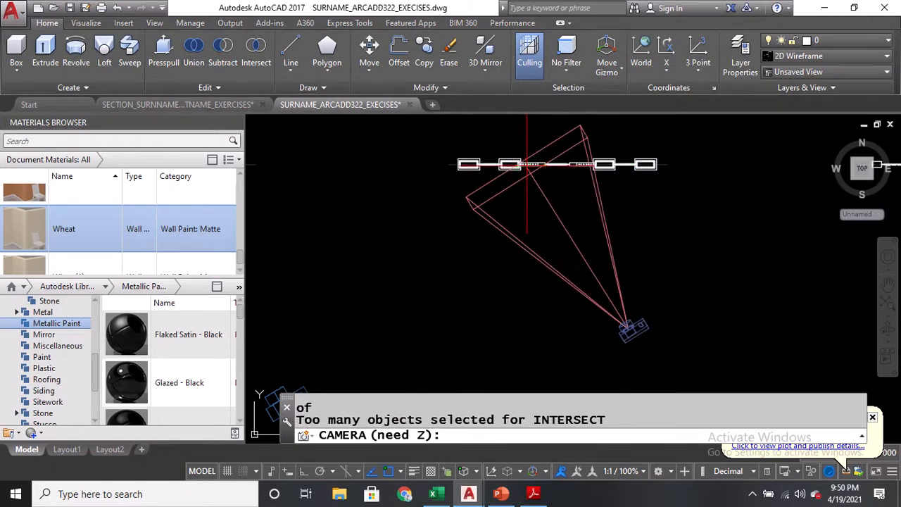
left_click(414, 436)
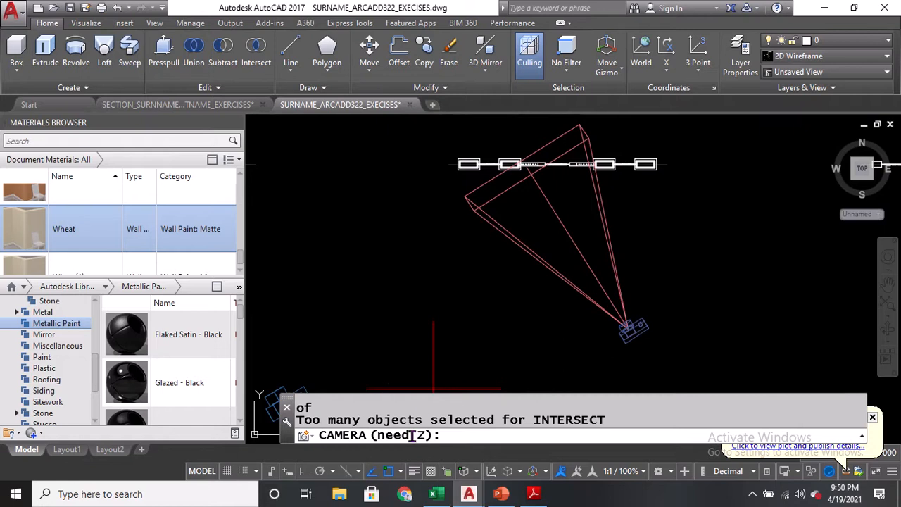
type("1.5")
key("Return")
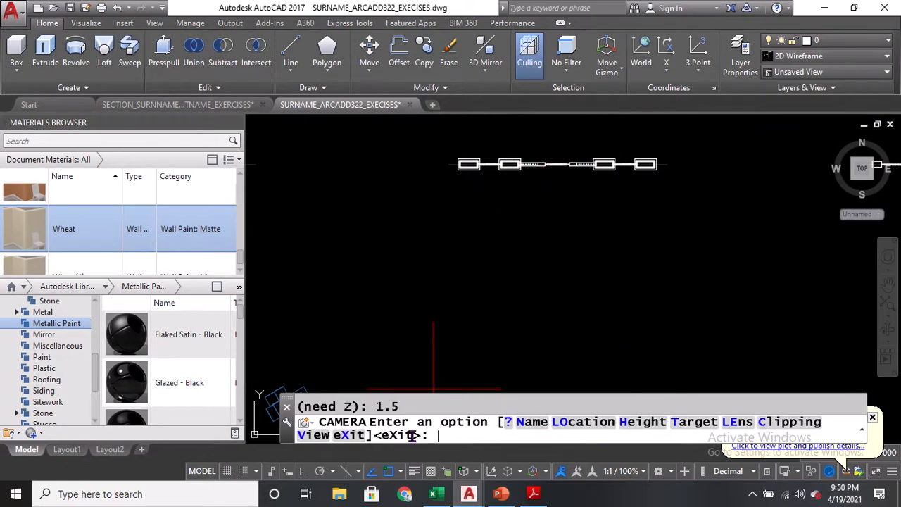
key("Return")
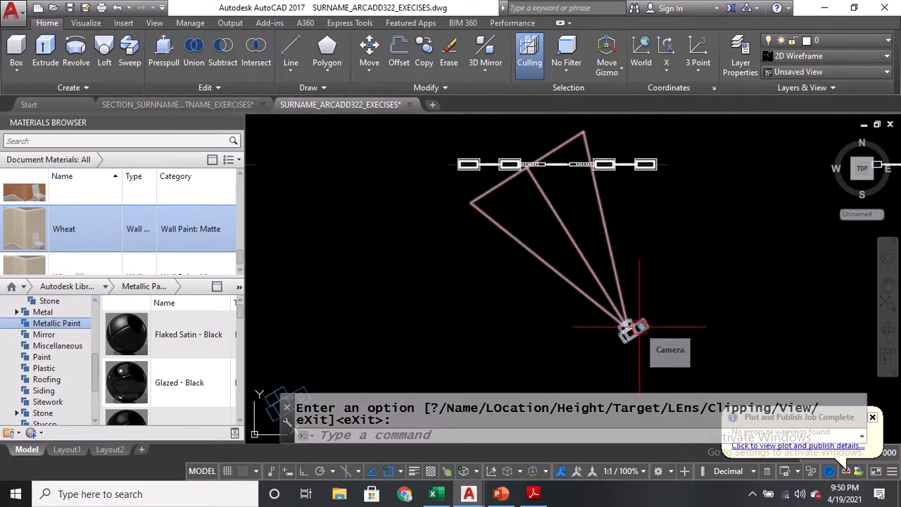
Move the new camera's location across to the southwest of the four-pillar fence, adjusting it with the camera preview
left_click(634, 328)
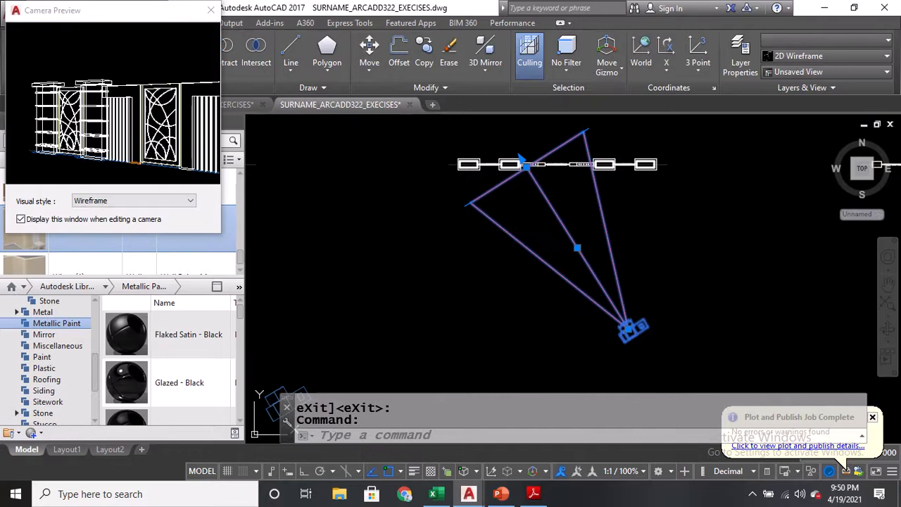
left_click(629, 329)
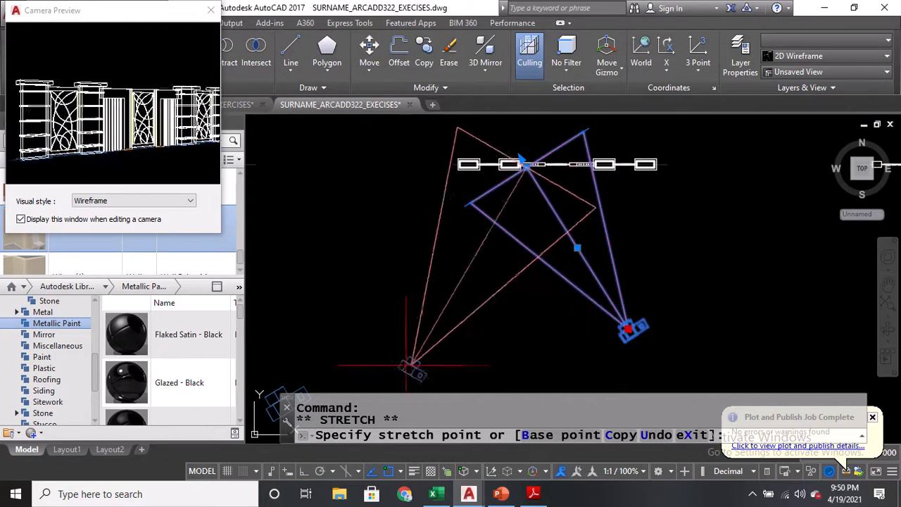
left_click(382, 368)
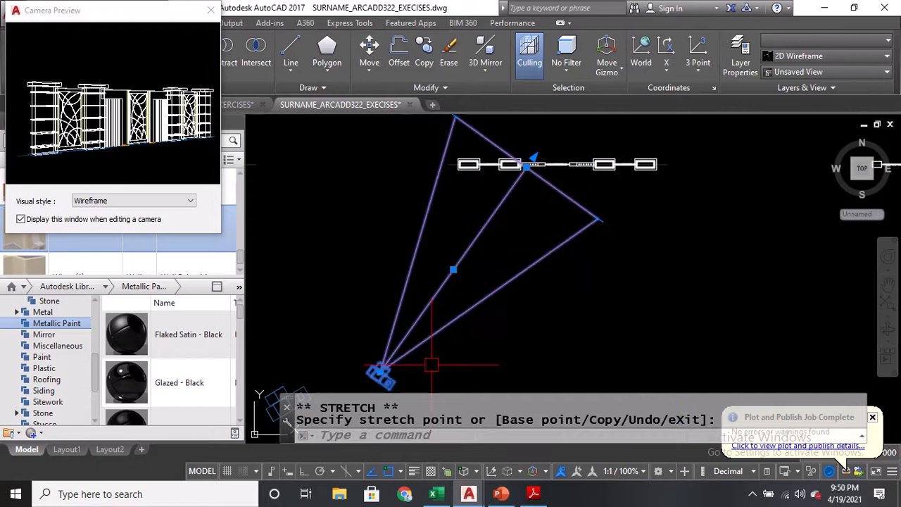
middle_click_drag(375, 364, 383, 332)
left_click(388, 340)
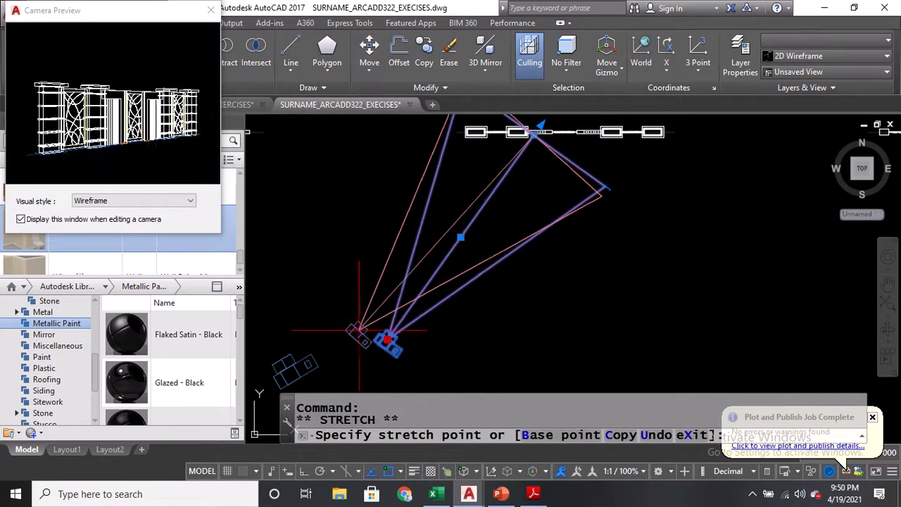
left_click(437, 366)
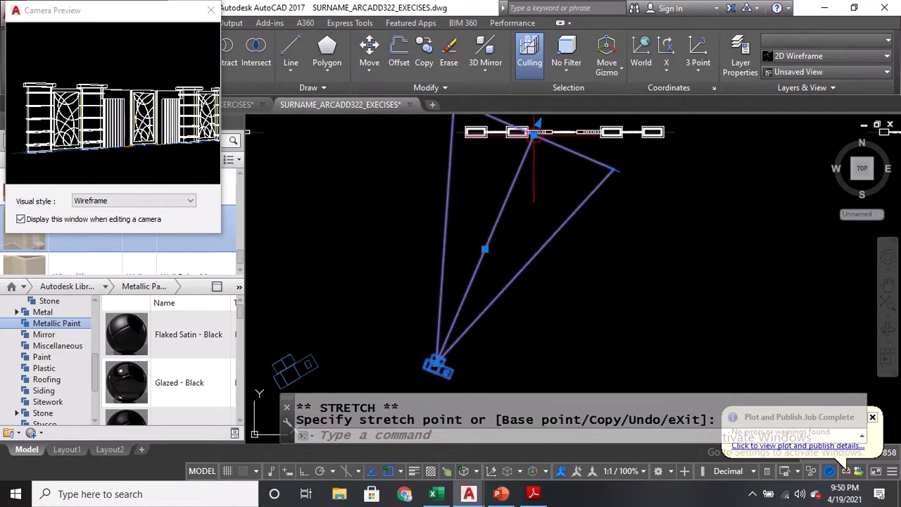
Keep the camera's target beside the second pillar and move its location slightly closer to the fence
left_click(533, 134)
left_click(537, 134)
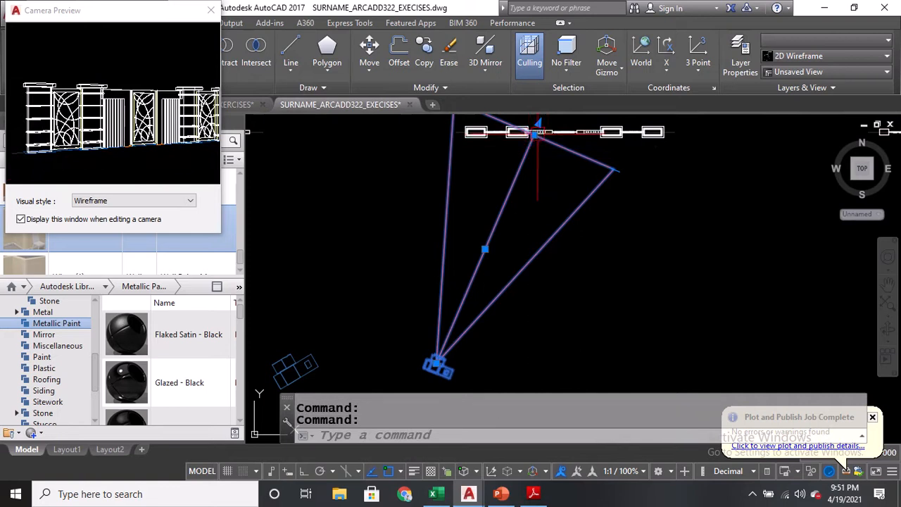
left_click(535, 133)
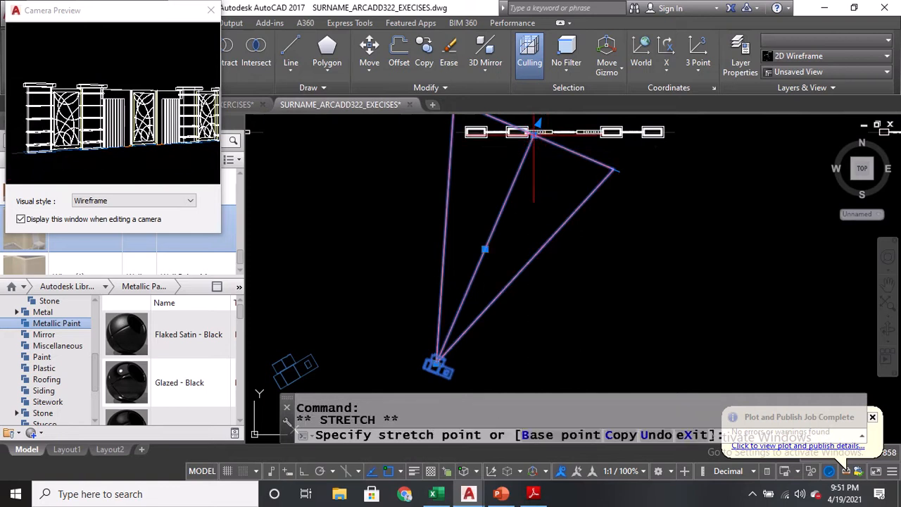
left_click(435, 364)
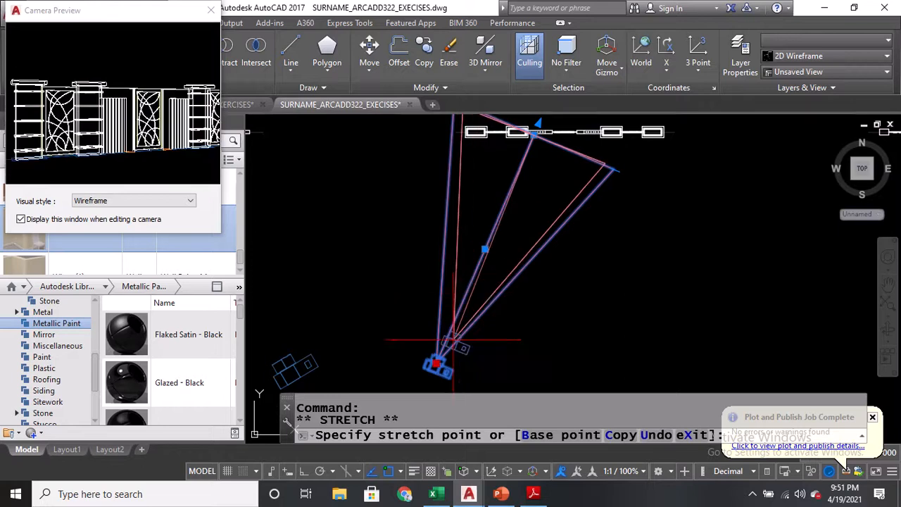
left_click(449, 335)
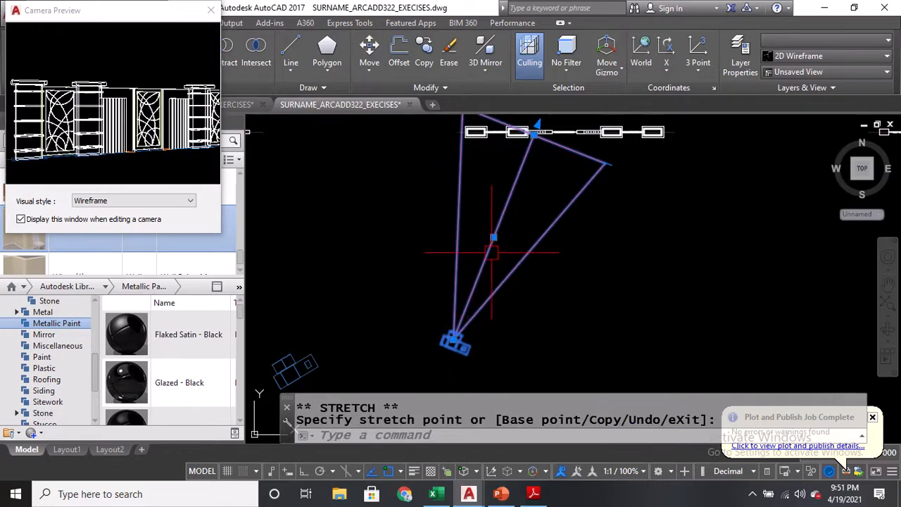
Set the viewport to the selected camera's view, centre the whole fence in it and deselect the camera
right_click(510, 286)
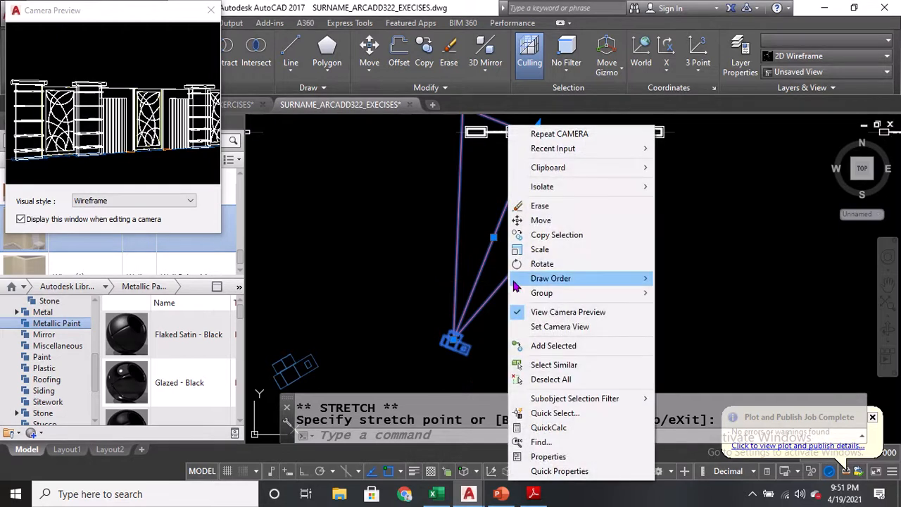
left_click(559, 327)
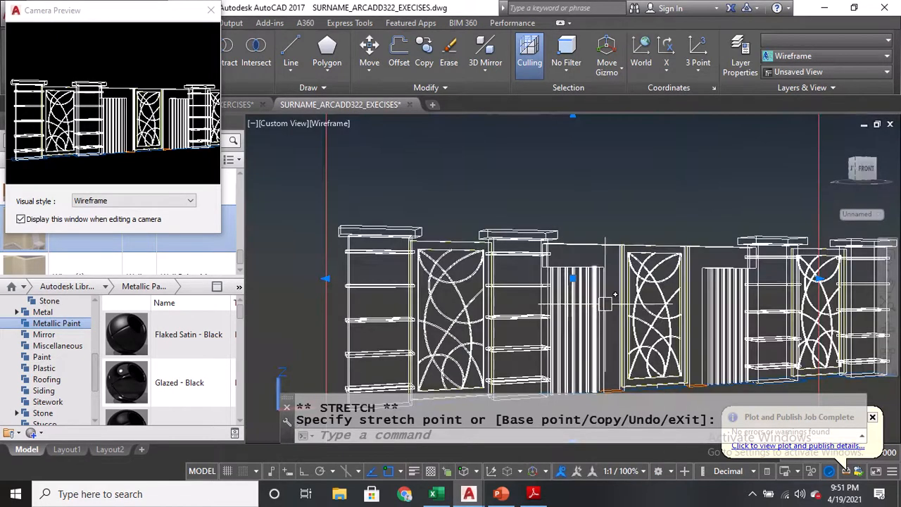
middle_click_drag(606, 304, 552, 260)
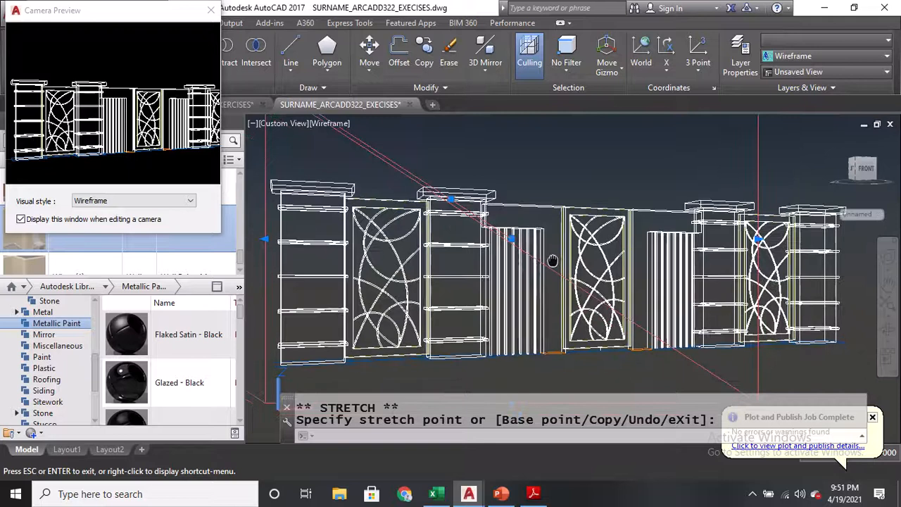
key("Escape")
key("Escape")
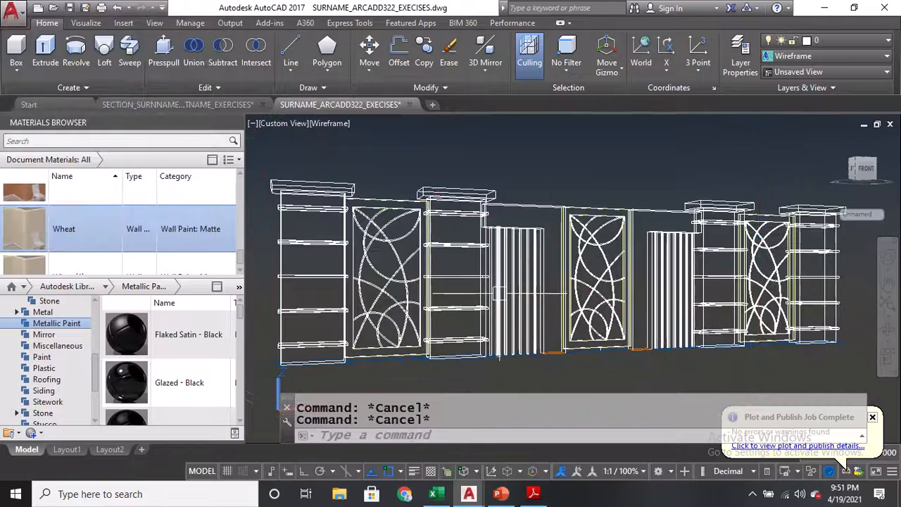
Render the camera's view of the four-pillar fence to check it, and close the render window
type("RR")
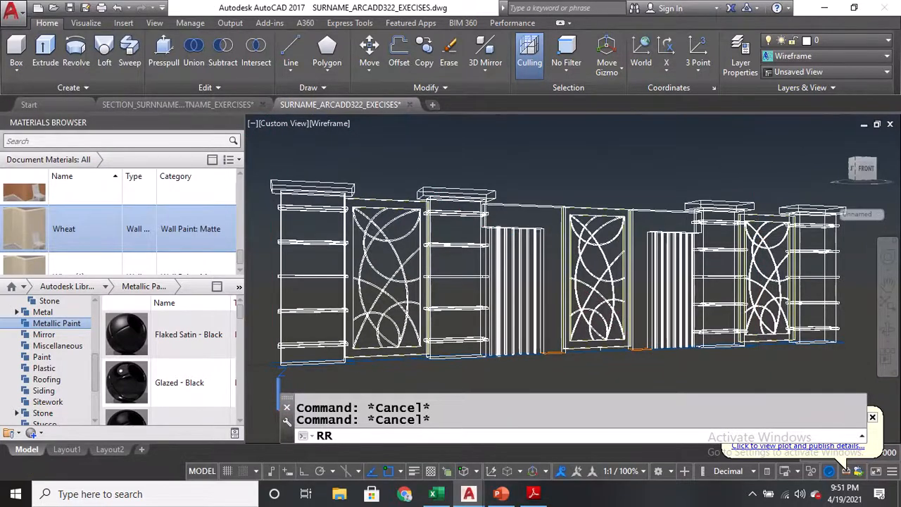
key("Return")
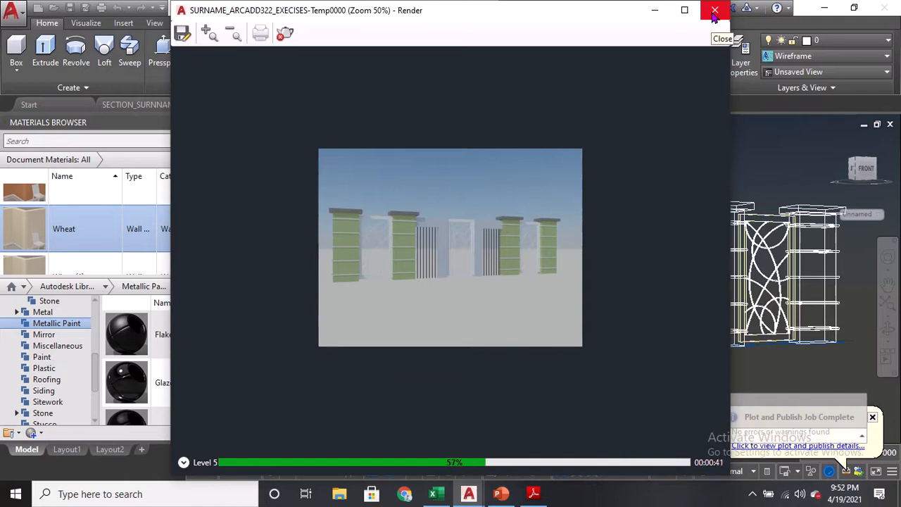
left_click(715, 15)
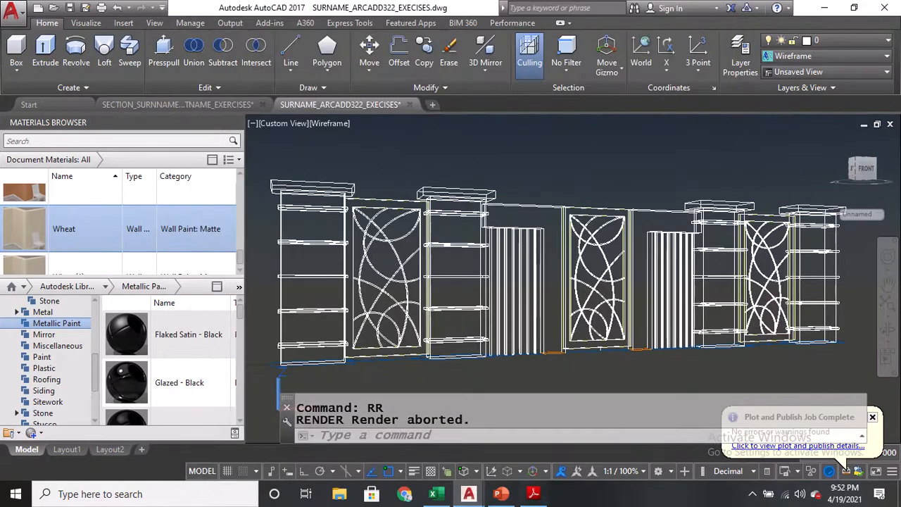
Switch to ARCADD322_EXERCISE04.pdf in Adobe Reader and look over the plans and elevations of the fence designs at 115% zoom
left_click(533, 496)
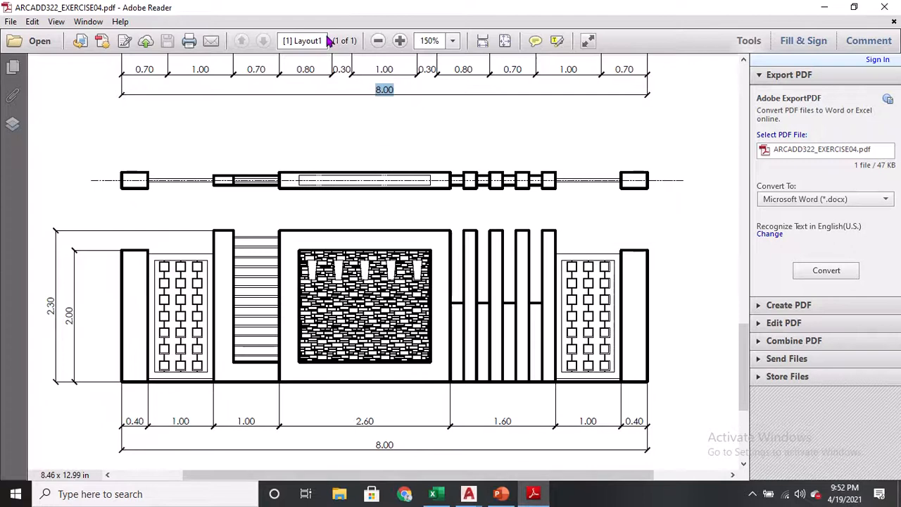
left_click(379, 41)
left_click(378, 40)
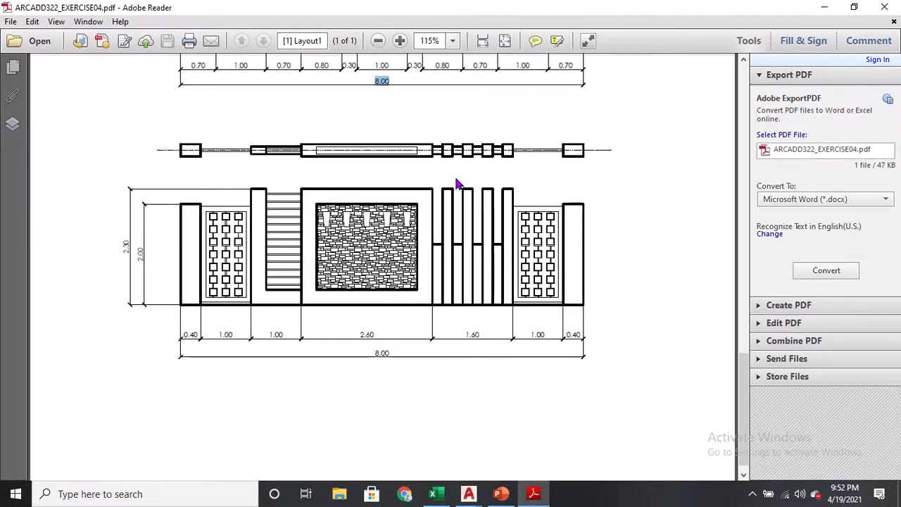
scroll(456, 202, "up", 5)
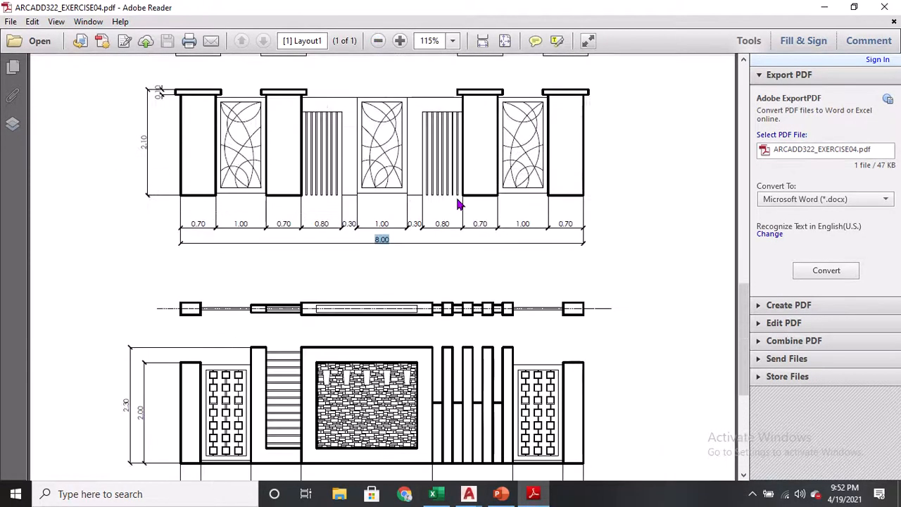
scroll(458, 207, "up", 4)
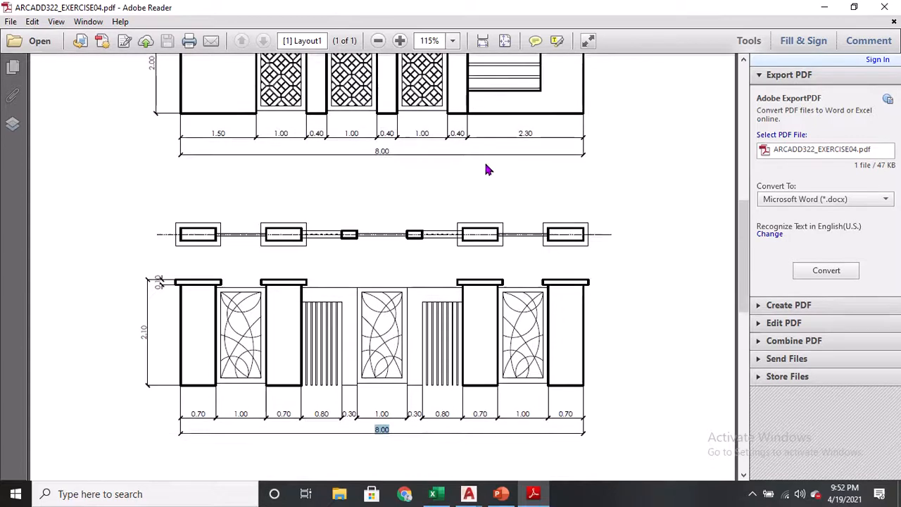
scroll(486, 172, "up", 4)
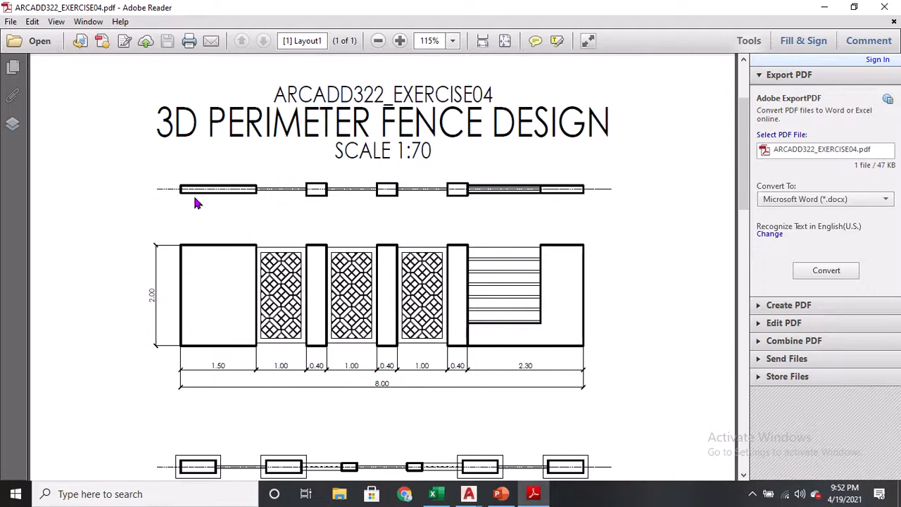
scroll(266, 200, "down", 1)
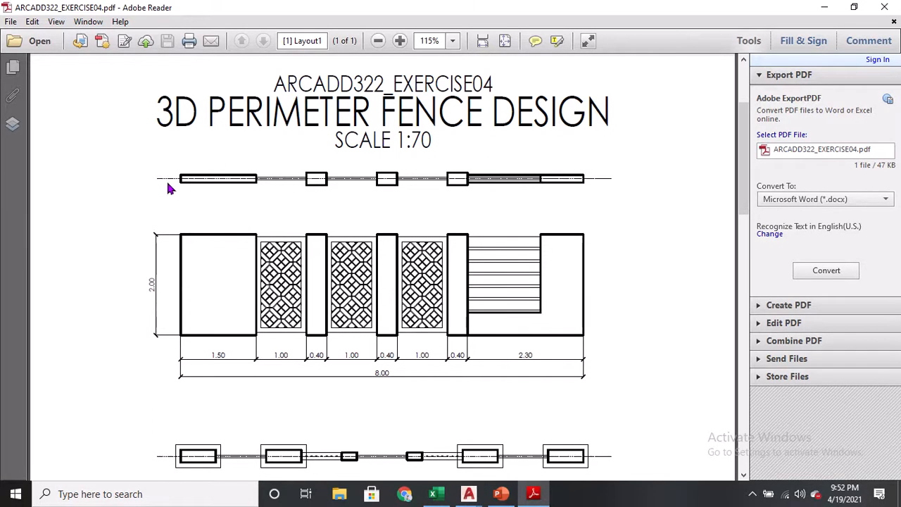
left_click(228, 189)
scroll(567, 186, "down", 1)
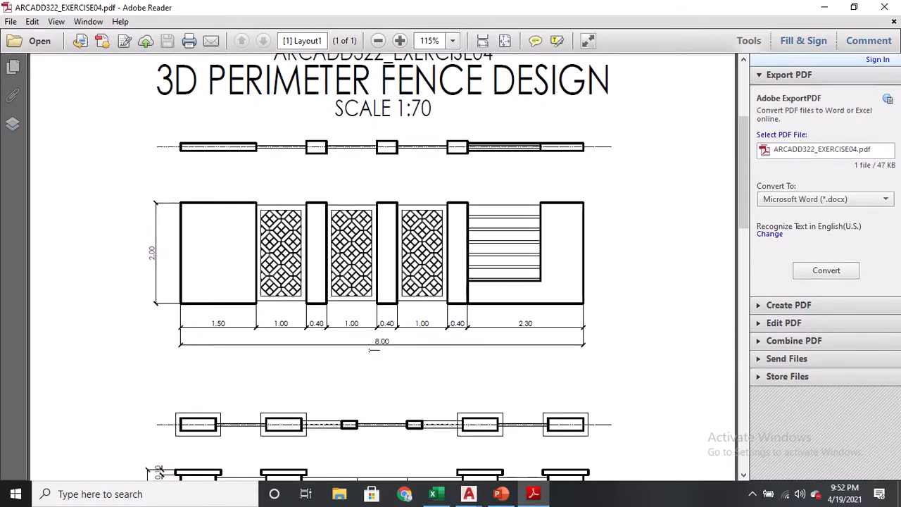
Examine the width dimensions of all three fence elevations in the exercise sheet at 150% zoom
scroll(384, 348, "up", 2, "ctrl")
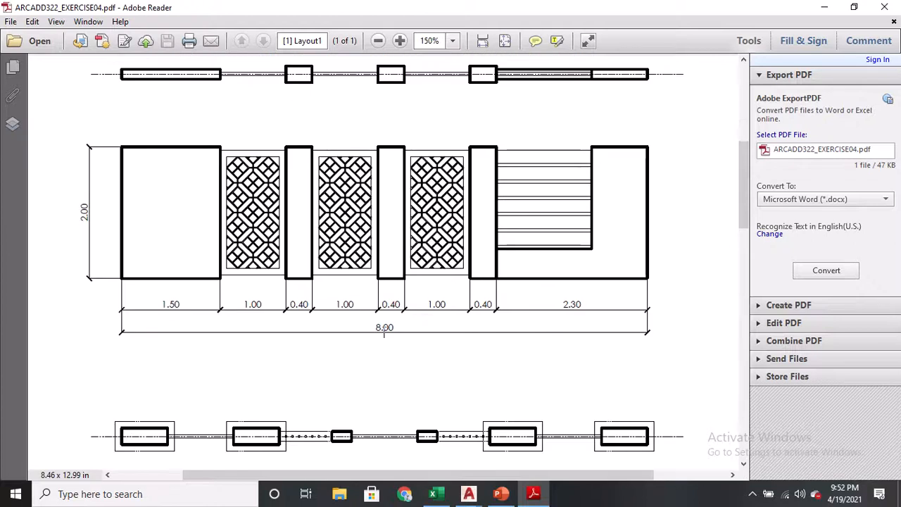
left_click_drag(371, 328, 422, 334)
scroll(423, 334, "down", 4)
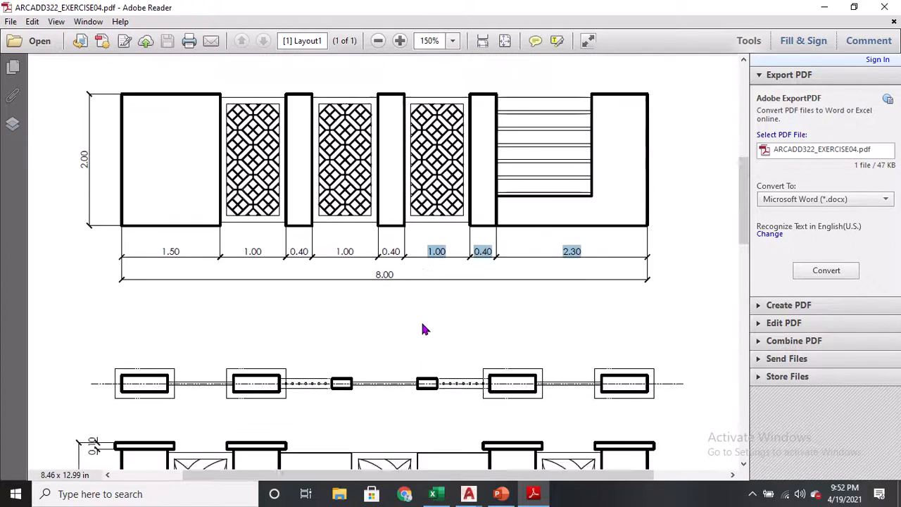
scroll(434, 315, "down", 3)
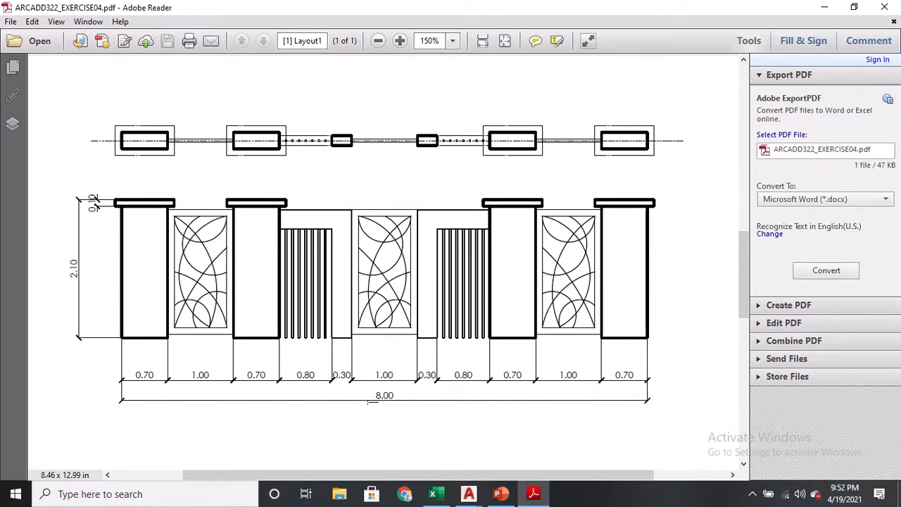
left_click_drag(373, 395, 416, 397)
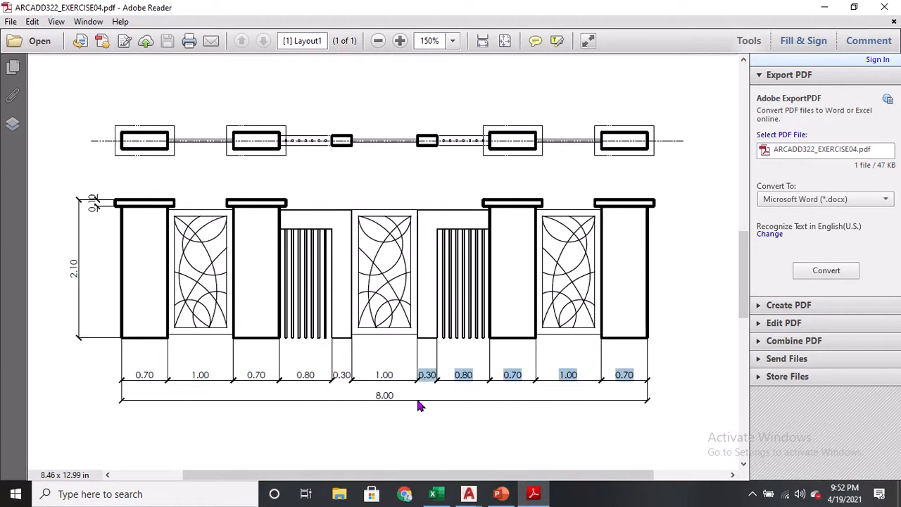
scroll(429, 374, "down", 4)
scroll(435, 372, "down", 3)
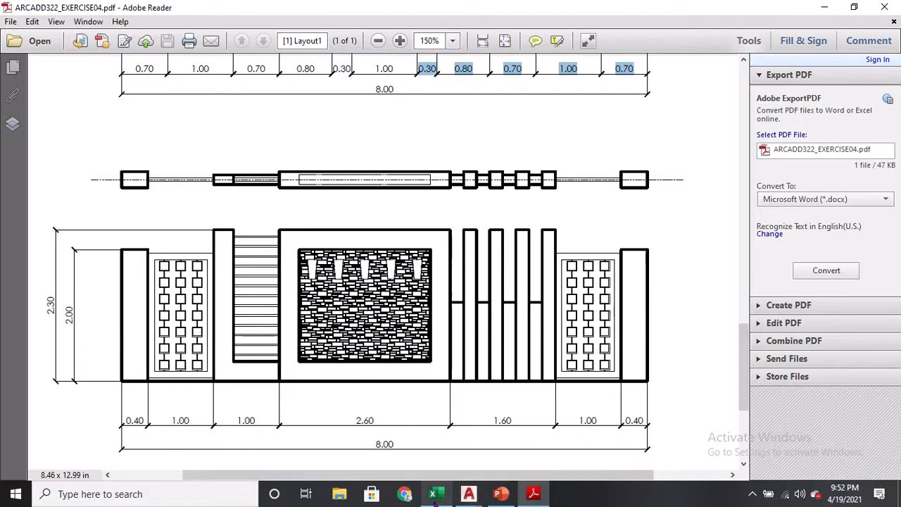
Switch to the SURNAME_ARCADD322_EXECISES drawing in AutoCAD, open the Render Presets Manager and close the Materials Browser
left_click(470, 495)
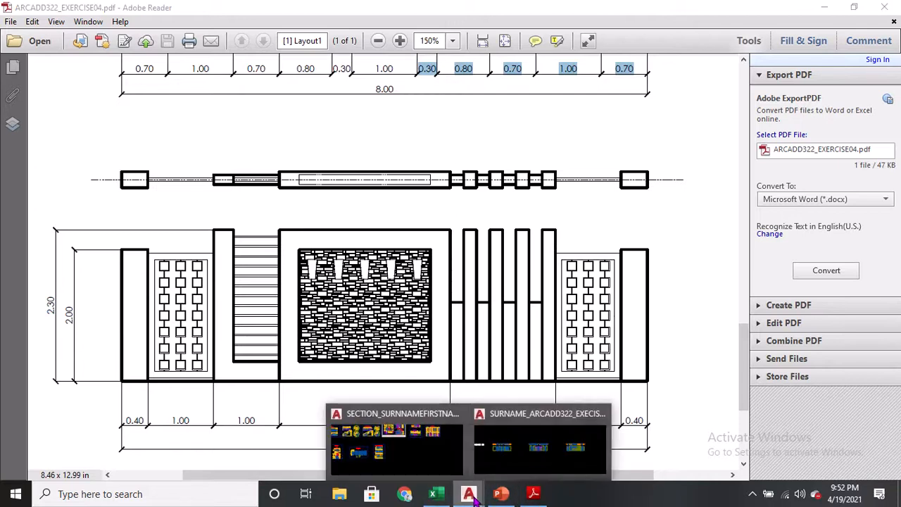
left_click(534, 461)
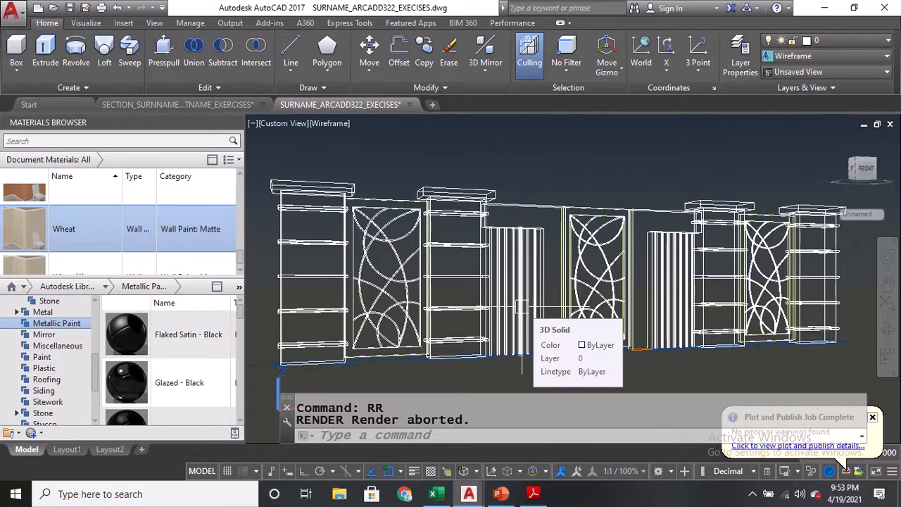
type("RPREF")
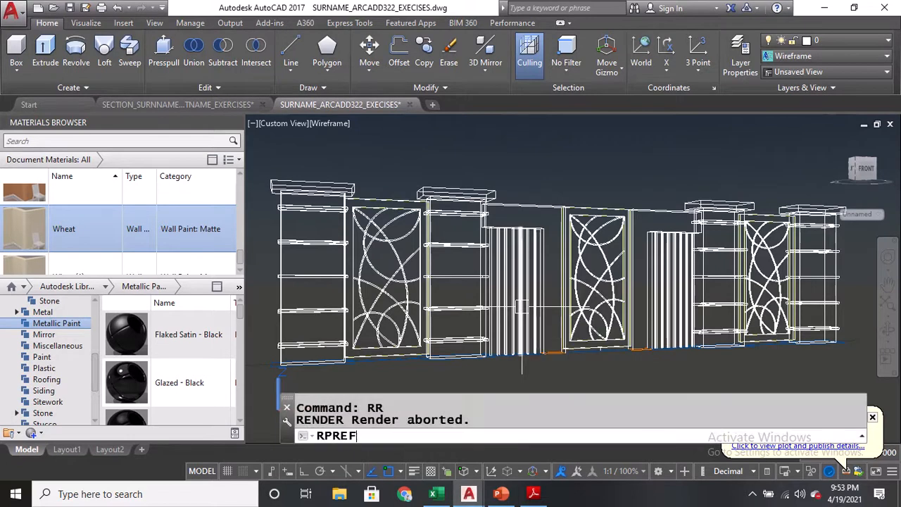
key("Return")
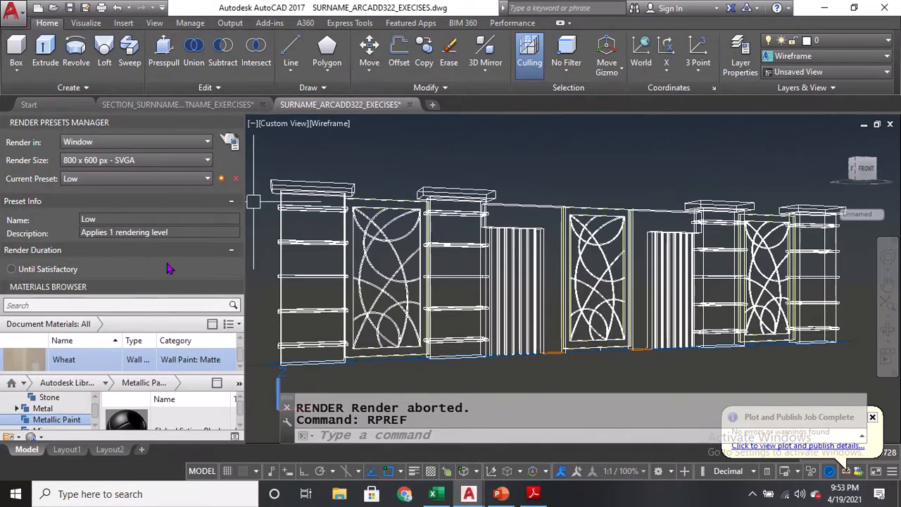
left_click(236, 287)
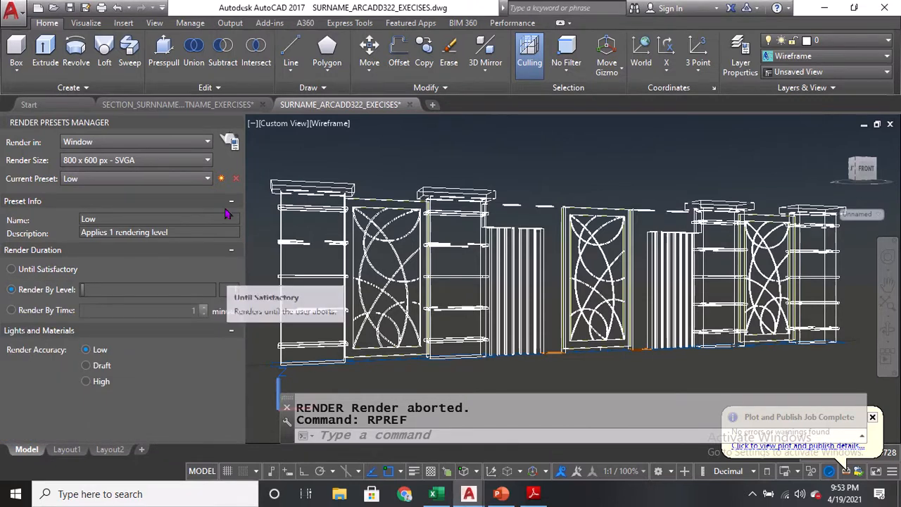
Look over the wireframe models of the lattice-panel fence and the four-pillar fence
scroll(556, 255, "down", 3)
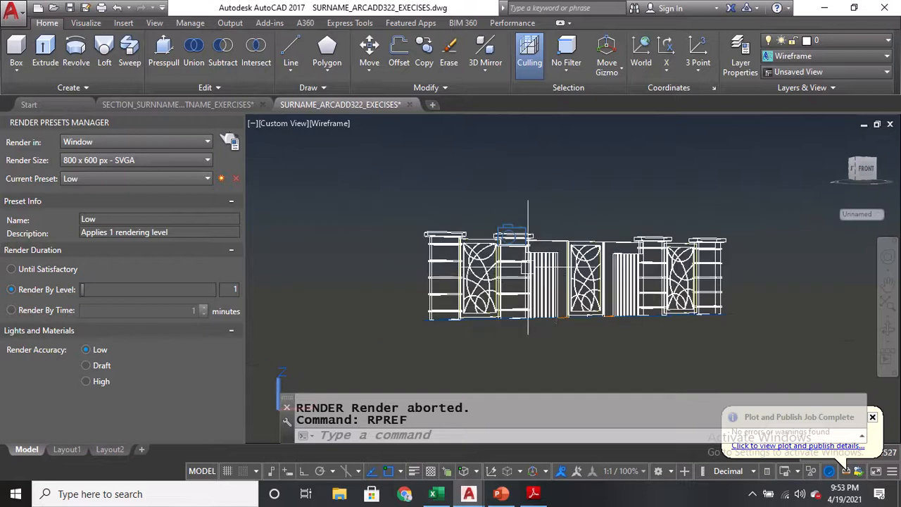
scroll(534, 280, "down", 3)
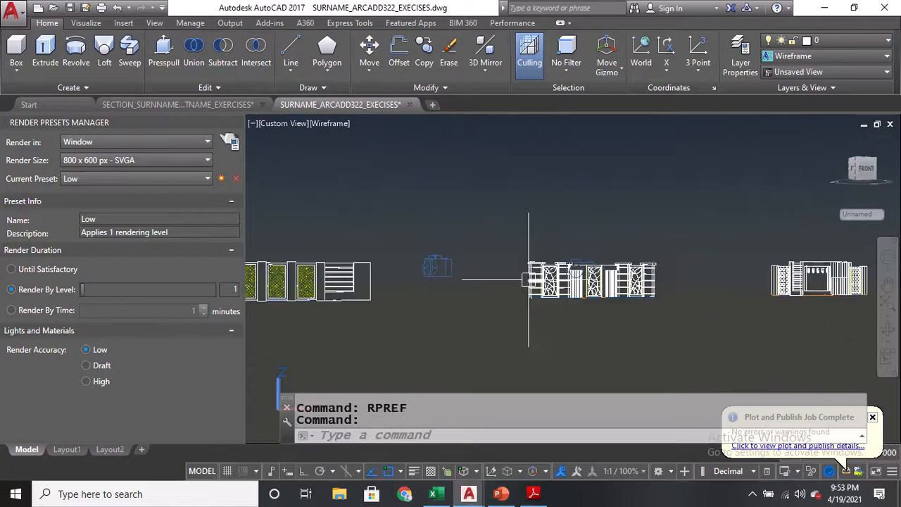
middle_click_drag(331, 282, 799, 289)
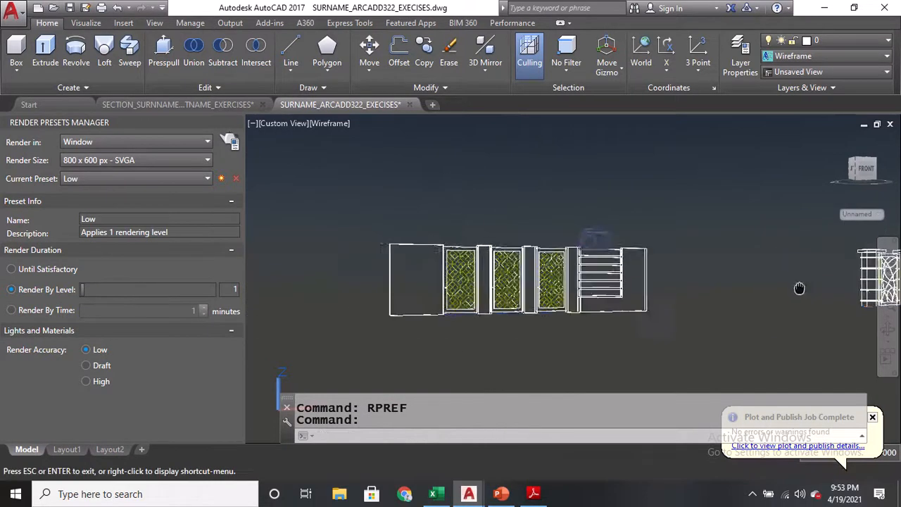
scroll(539, 278, "up", 3)
scroll(539, 278, "down", 2)
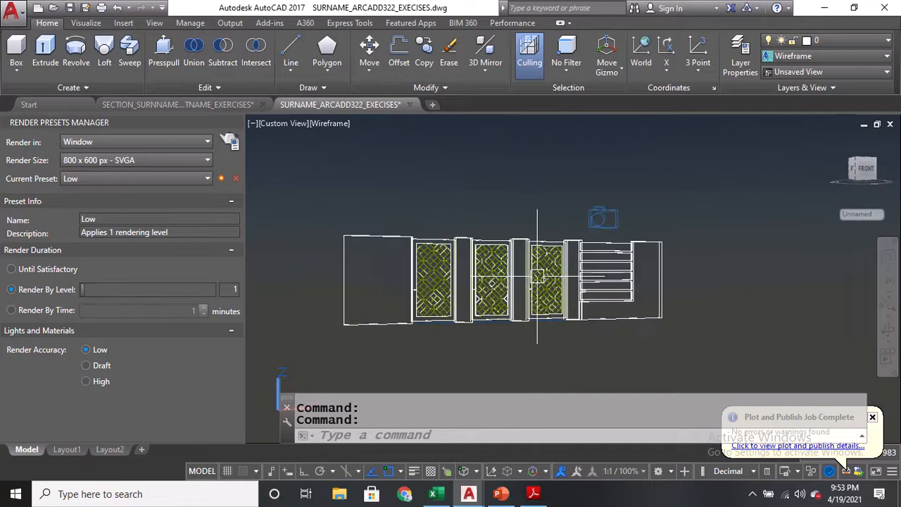
middle_click_drag(767, 289, 288, 304)
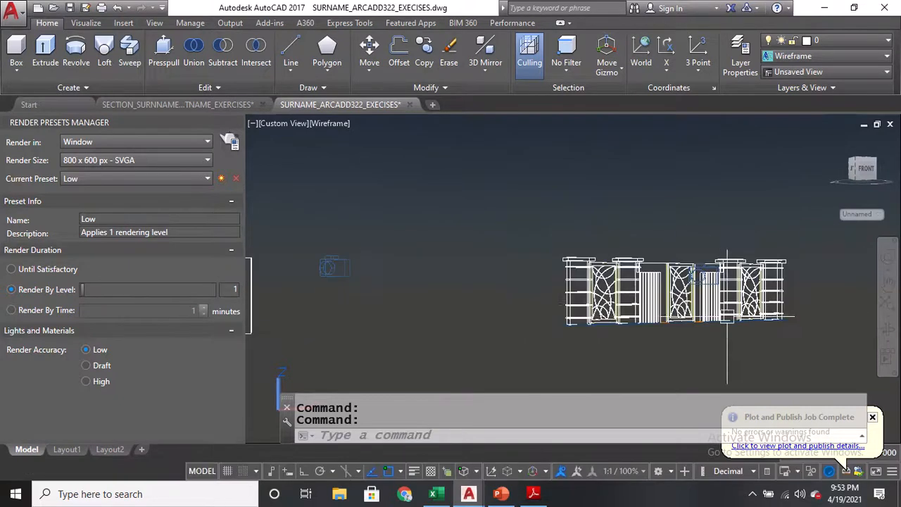
middle_click_drag(726, 317, 553, 307)
scroll(565, 308, "up", 1)
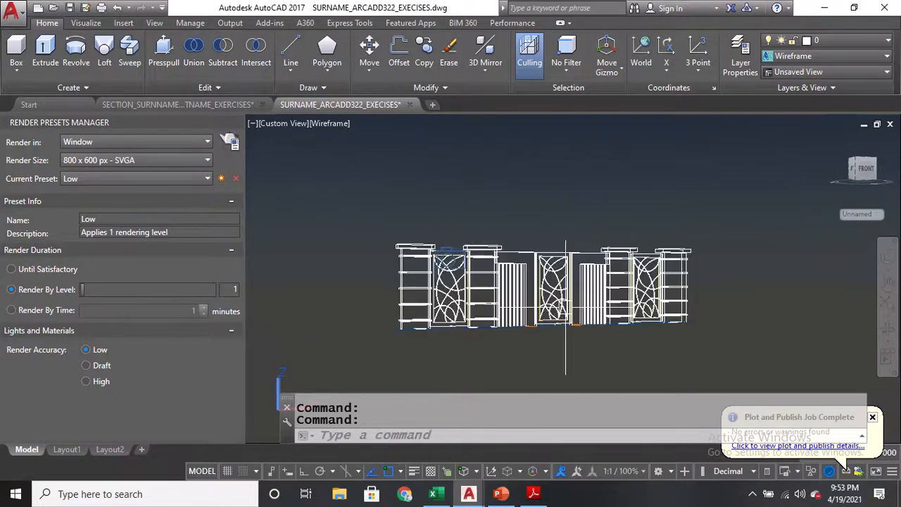
scroll(585, 278, "up", 3)
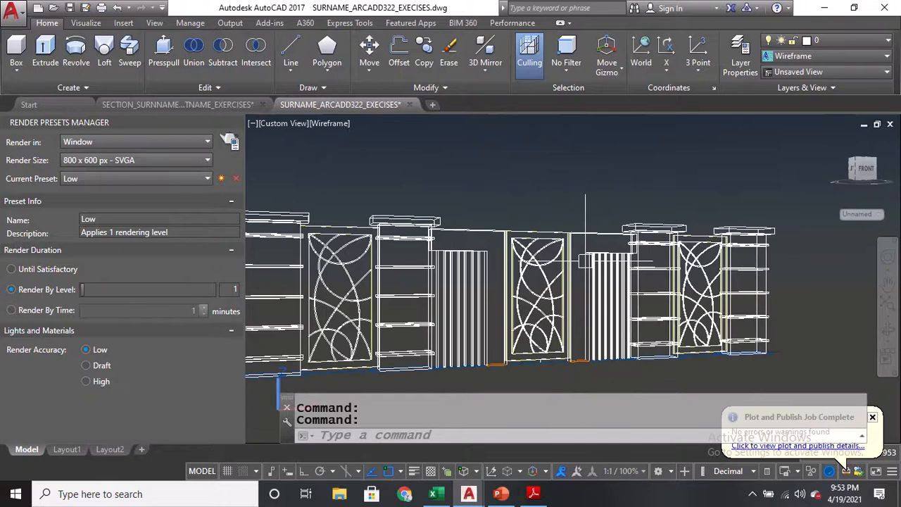
scroll(584, 262, "down", 4)
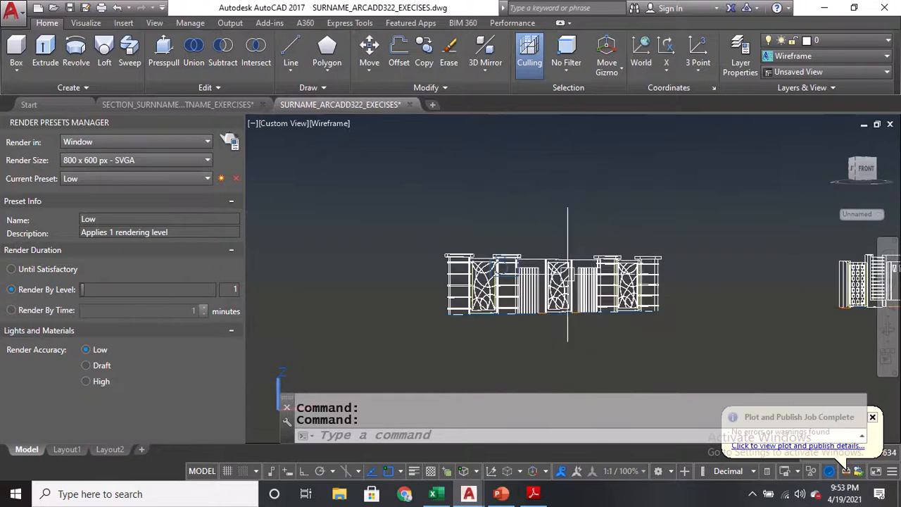
Switch to the exercise sheet in Adobe Reader, reduce its zoom to 100% and review the fence designs up to the sheet title
left_click(535, 494)
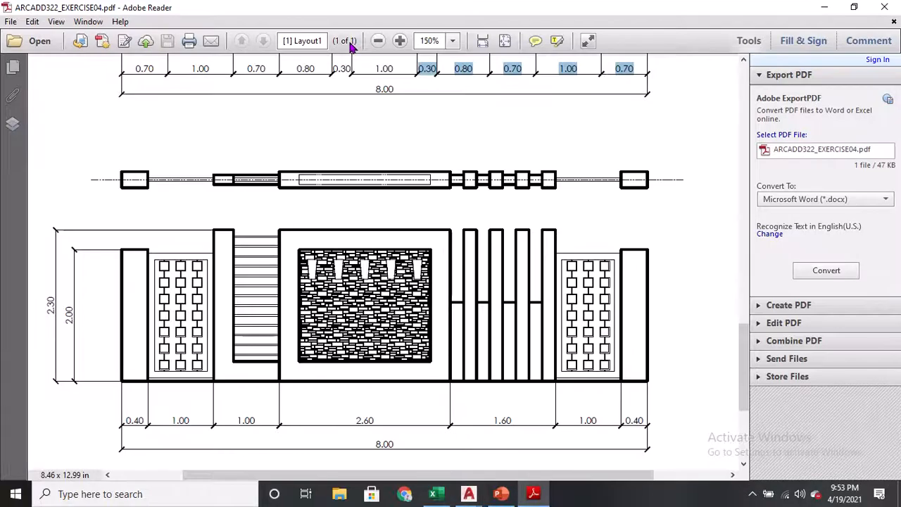
left_click(379, 41)
left_click(378, 40)
scroll(462, 261, "up", 5)
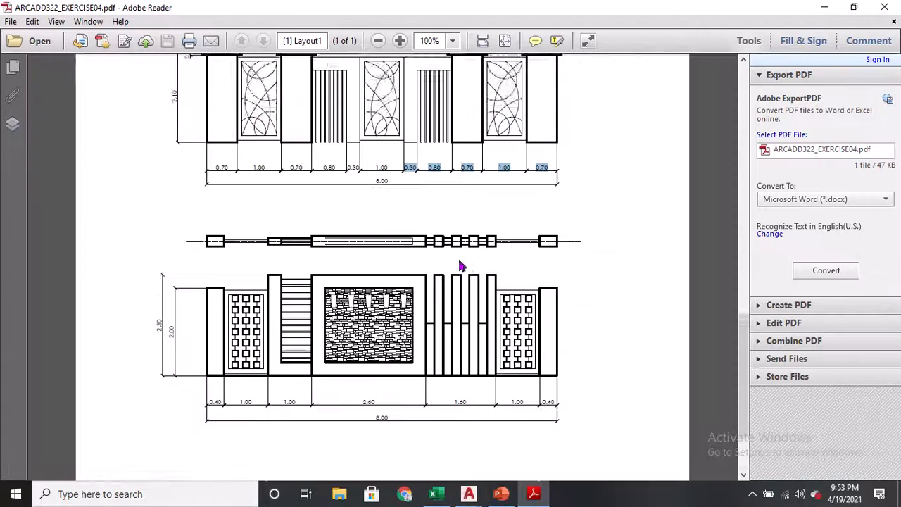
scroll(502, 227, "up", 3)
scroll(542, 214, "up", 3)
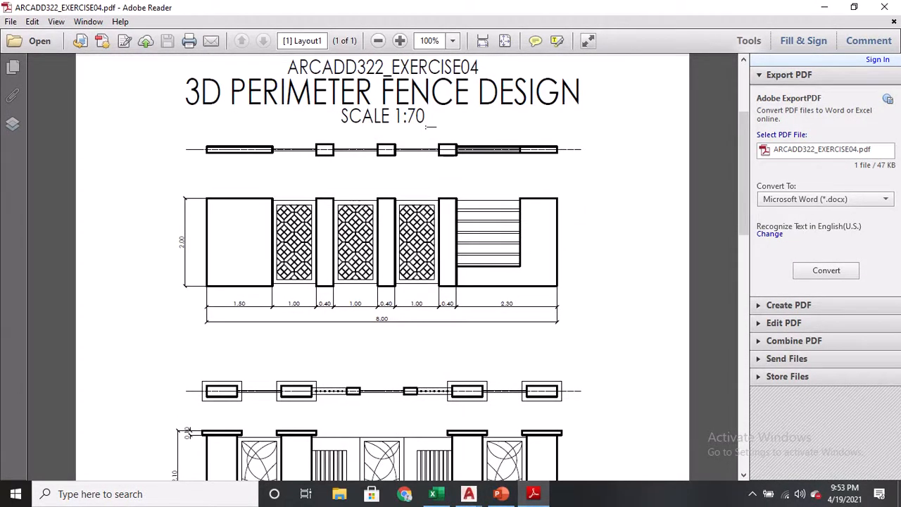
Return to the SURNAME_ARCADD322_EXECISES drawing in AutoCAD and inspect the four-pillar fence and the fence beyond it
mouse_move(474, 497)
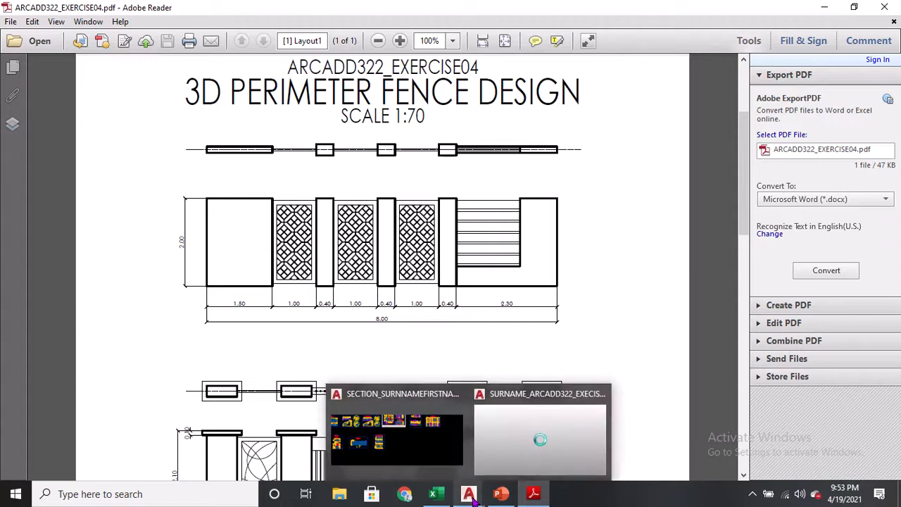
left_click(501, 457)
scroll(578, 310, "up", 2)
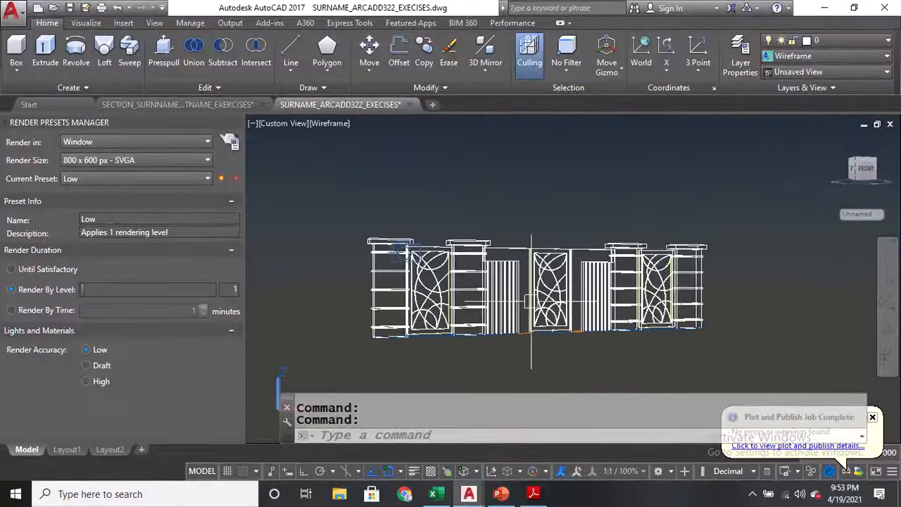
scroll(491, 299, "down", 1)
mouse_move(638, 306)
middle_mouse_down()
mouse_move(257, 350)
mouse_move(547, 319)
mouse_move(578, 307)
middle_mouse_up()
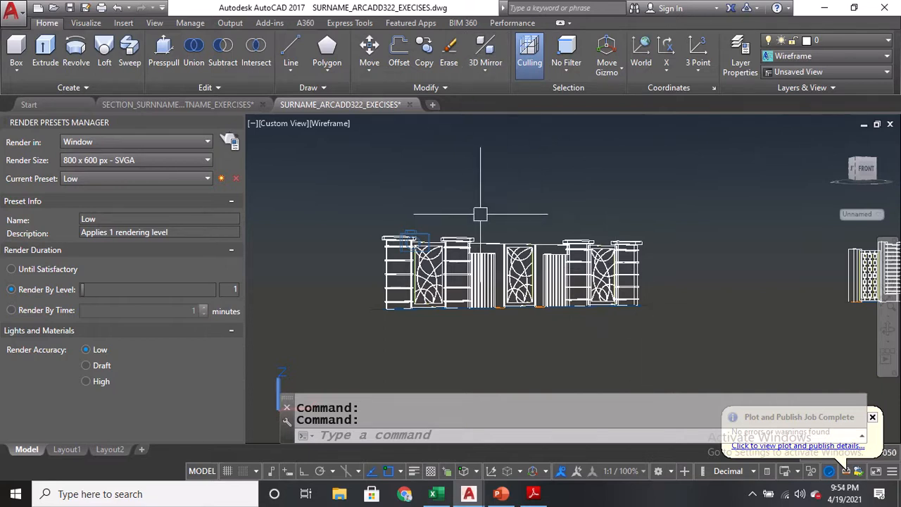
mouse_move(479, 211)
middle_mouse_down()
mouse_move(505, 227)
mouse_move(452, 222)
middle_mouse_up()
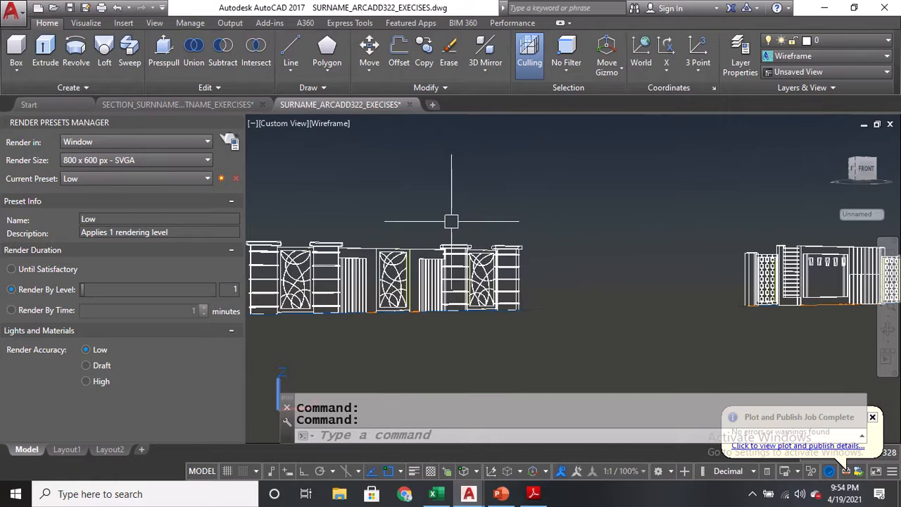